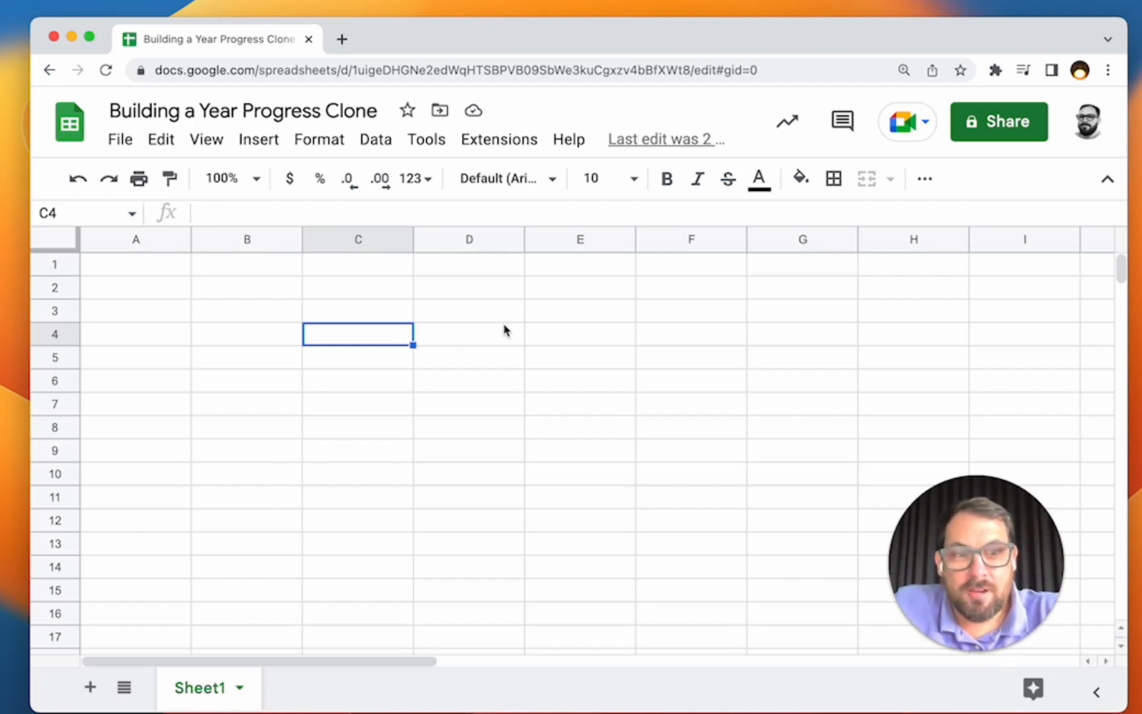
pyautogui.click(278, 318)
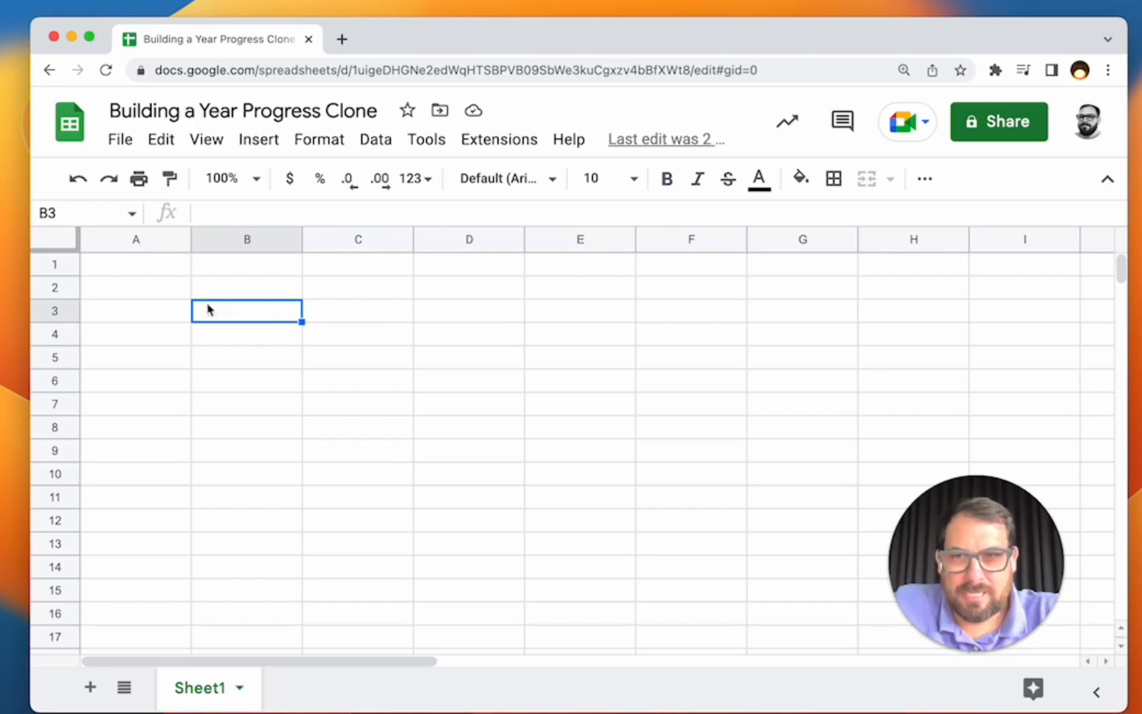
pyautogui.hotkey('ctrl', 'Home')
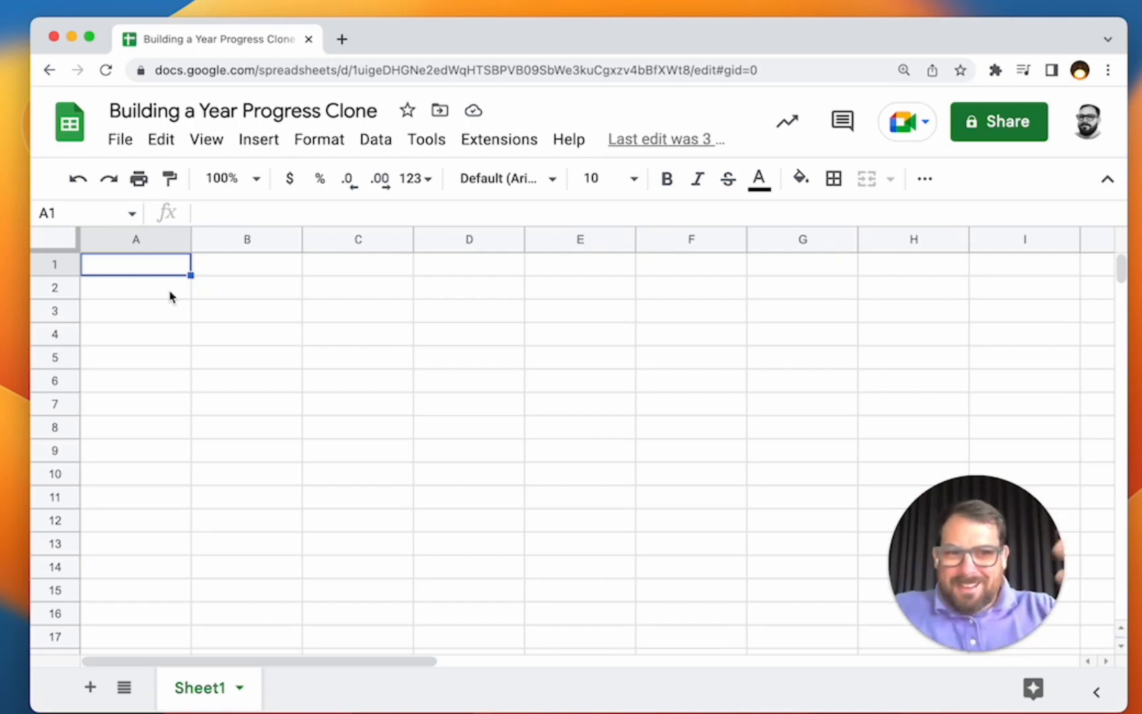
pyautogui.click(299, 288)
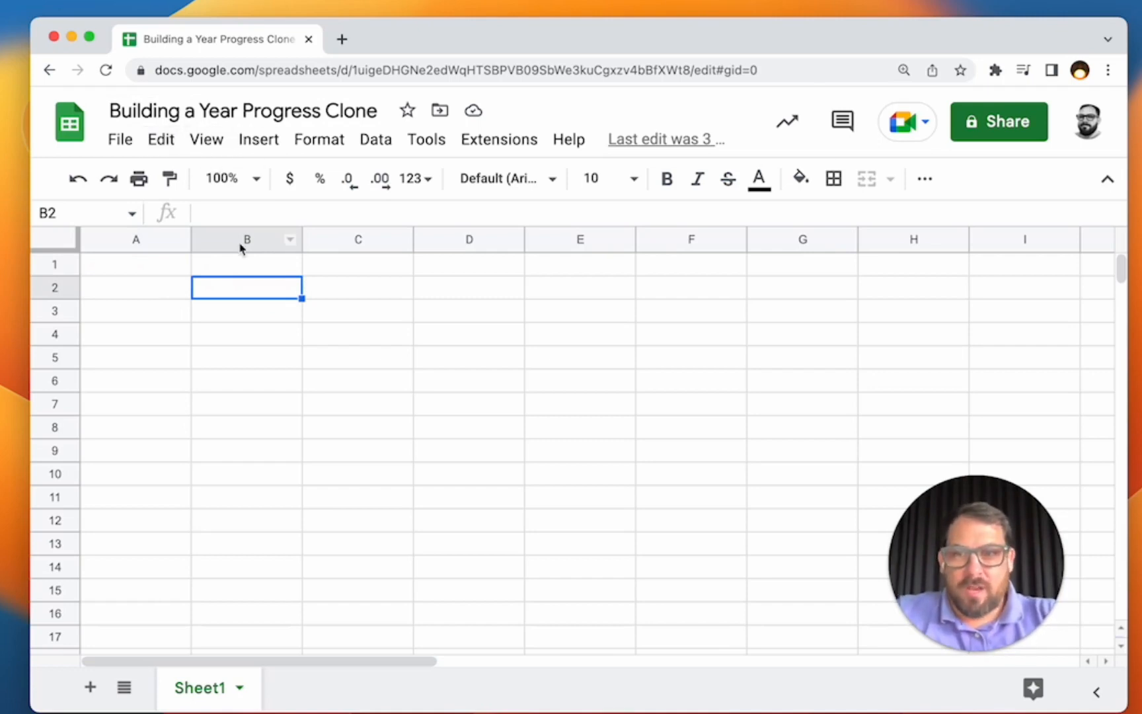
# Step: Enter the text 'Display a progress bar, and Percentage of "year" left' in cell B3
pyautogui.click(251, 314)
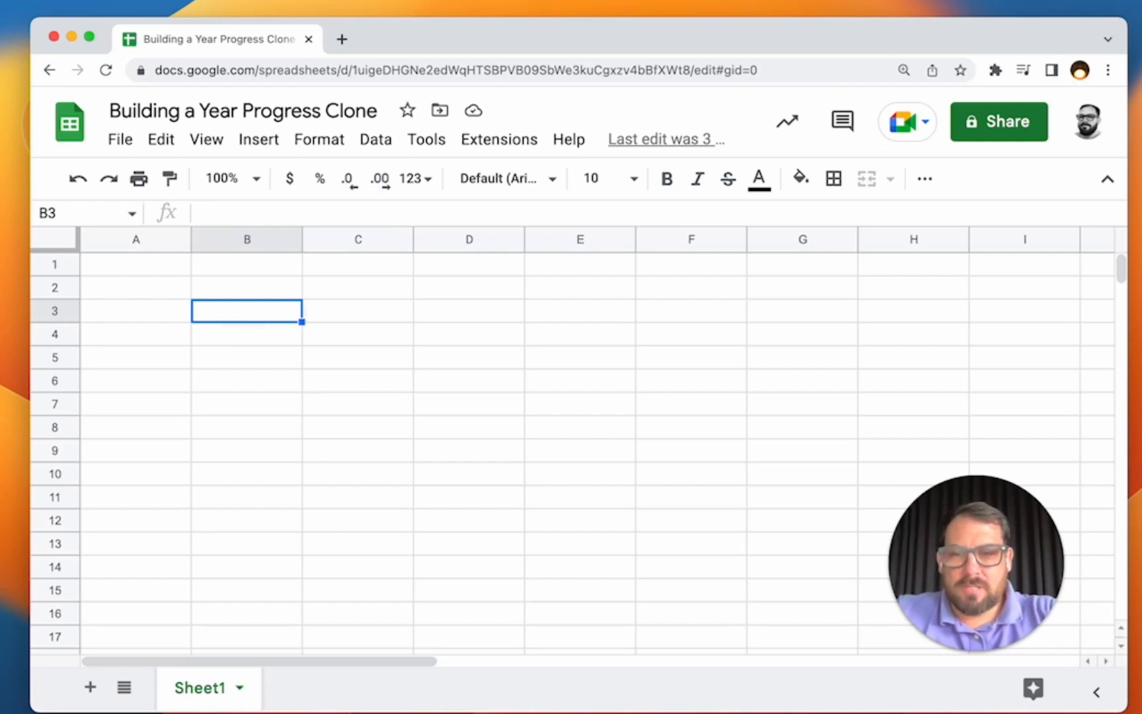
pyautogui.write('Display a progress bar, and pro')
pyautogui.write('gre')
pyautogui.press('BackSpace')
pyautogui.press('BackSpace')
pyautogui.press('BackSpace')
pyautogui.press('BackSpace')
pyautogui.press('BackSpace')
pyautogui.press('BackSpace')
pyautogui.press('BackSpace')
pyautogui.write('Pe')
pyautogui.press('BackSpace')
pyautogui.press('BackSpace')
pyautogui.write('Percentage of "year" left')
pyautogui.press('Return')
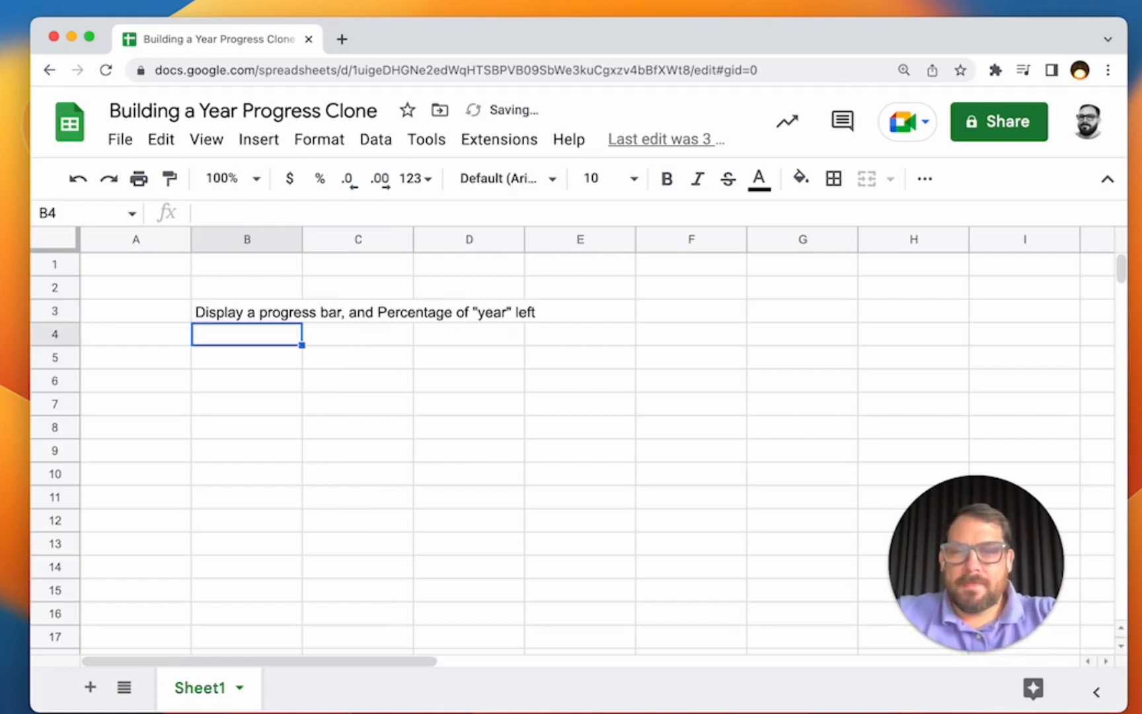
# Step: Enter "Days have gone by" in cell C3 and "365 days" in cell D3
pyautogui.press('Up')
pyautogui.press('Right')
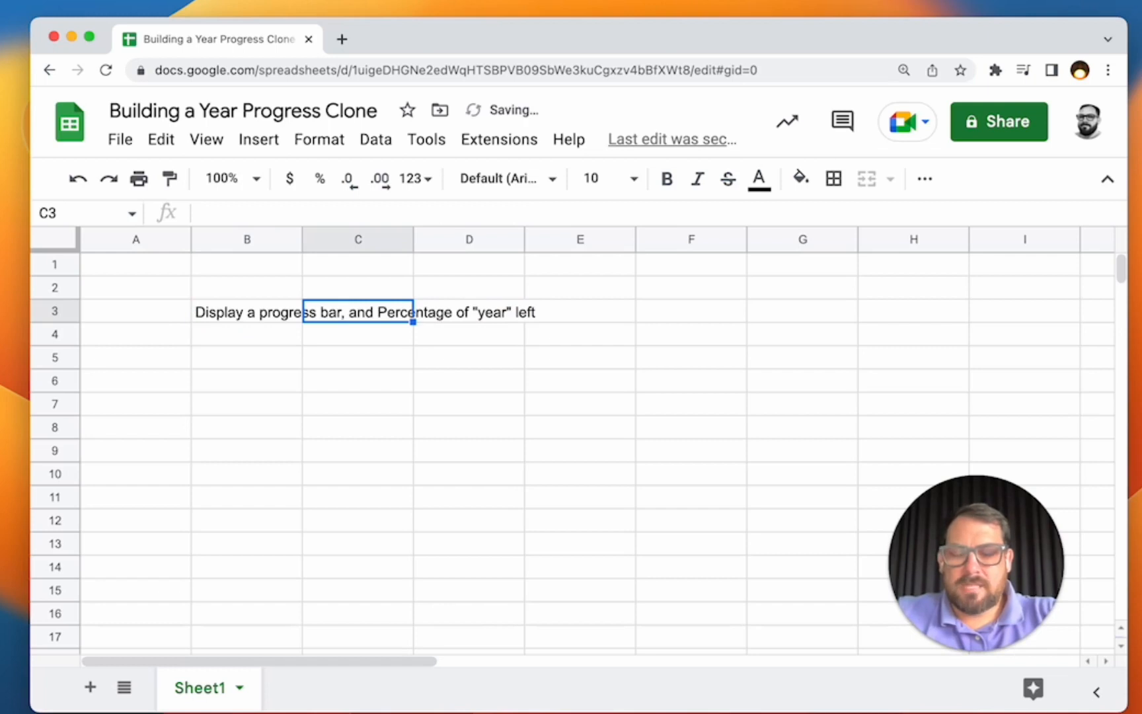
pyautogui.write('365 days')
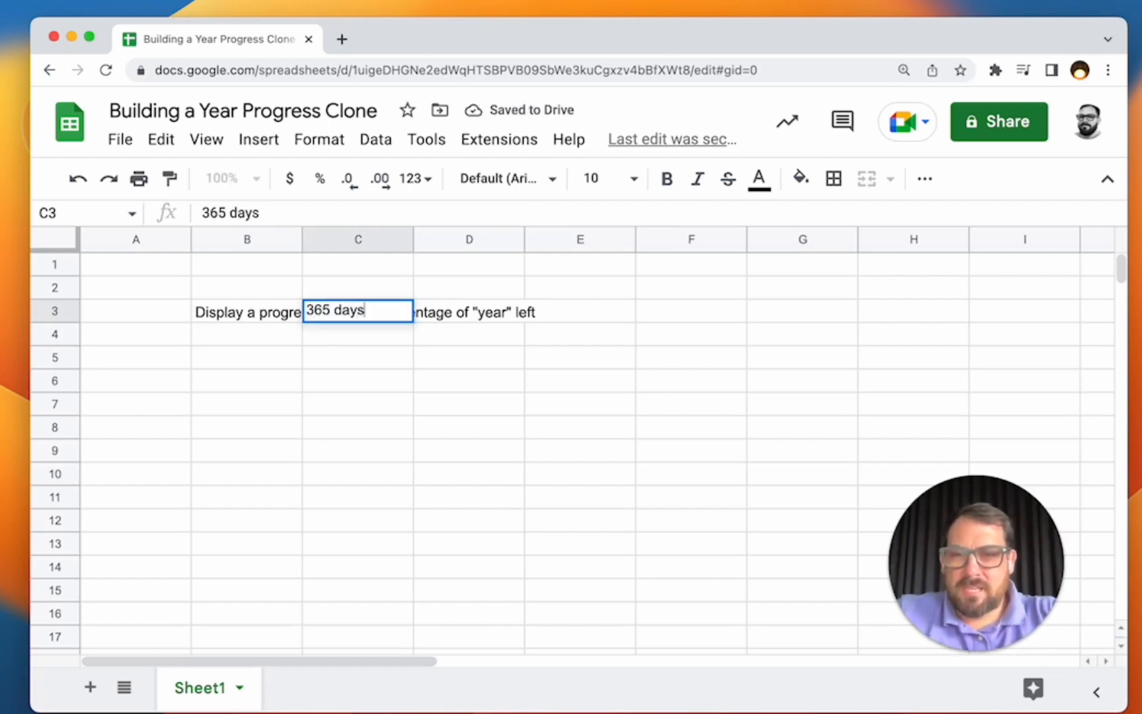
pyautogui.press('Return')
pyautogui.press('Up')
pyautogui.write('Days')
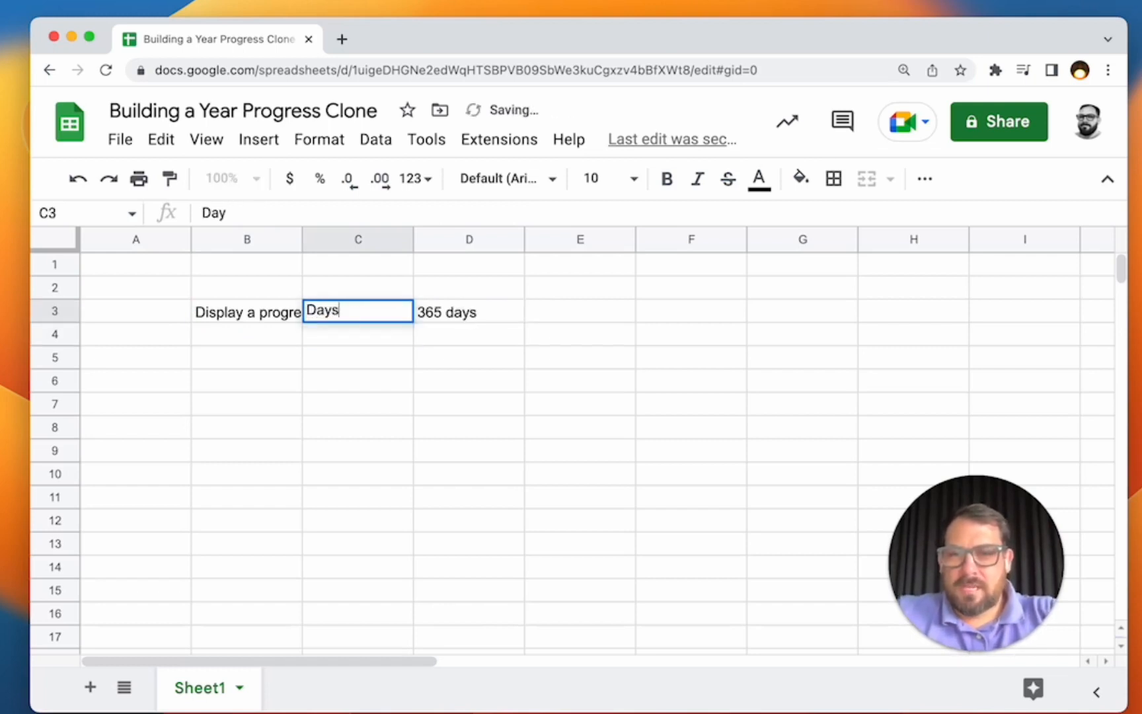
pyautogui.write(' have gone by')
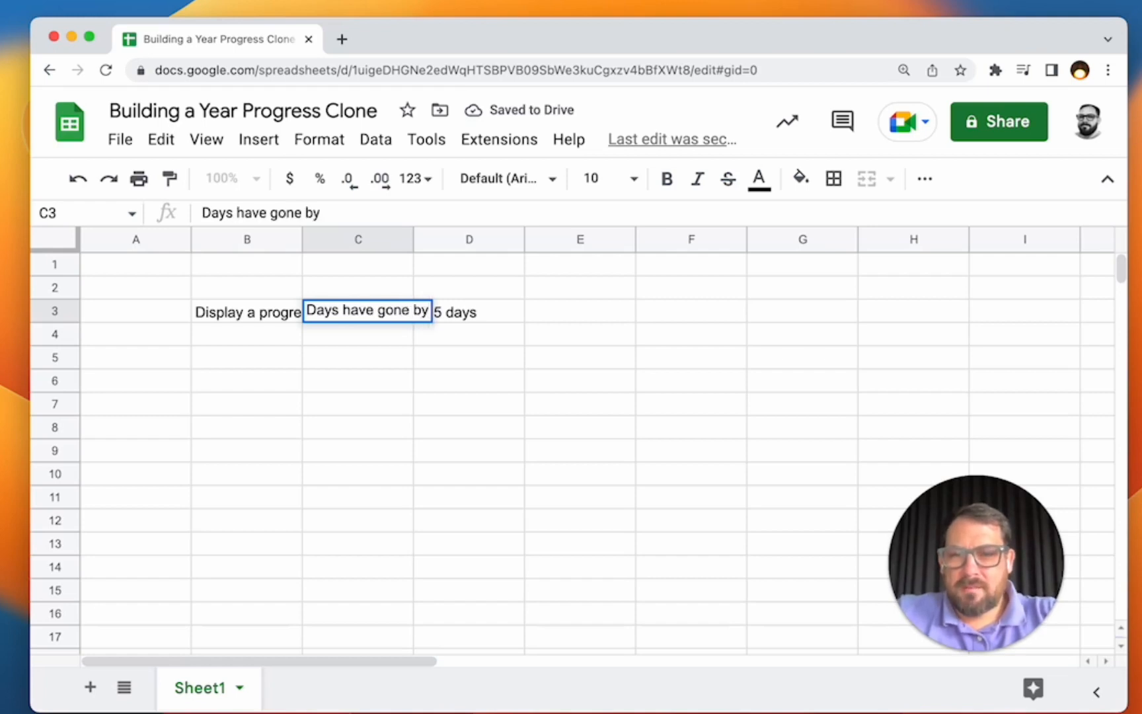
pyautogui.press('Return')
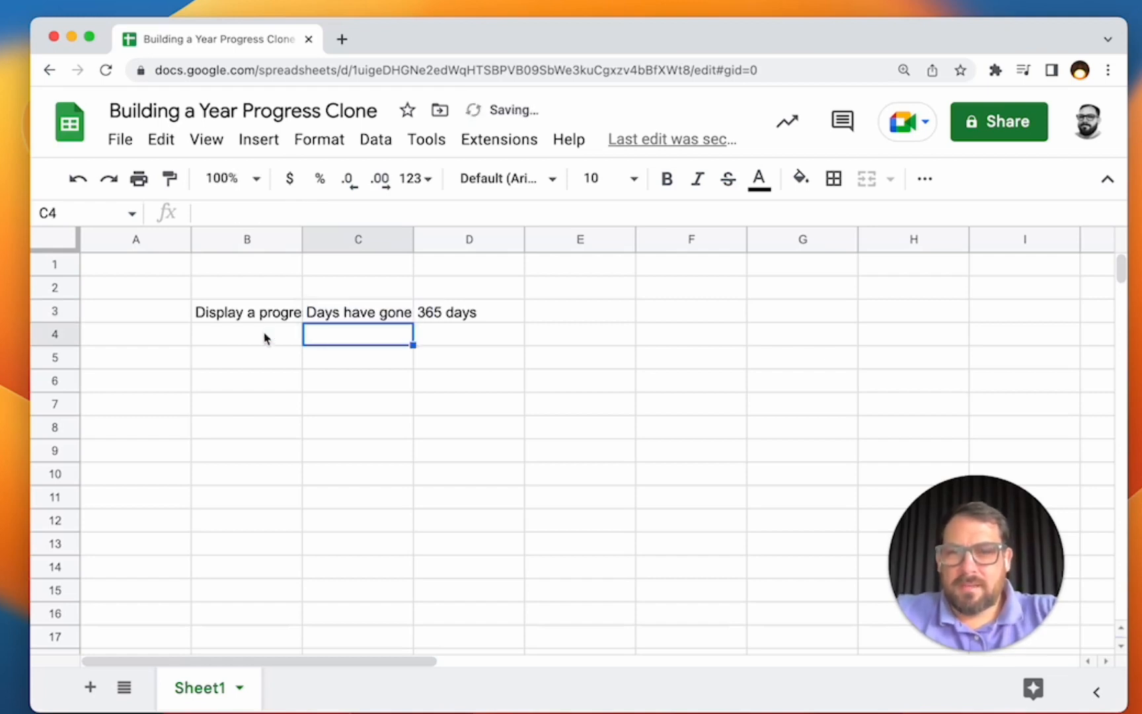
# Step: Change the text in cell D3 to "of 365 days"
pyautogui.doubleClick(475, 317)
pyautogui.press('super+Left')
pyautogui.write('of')
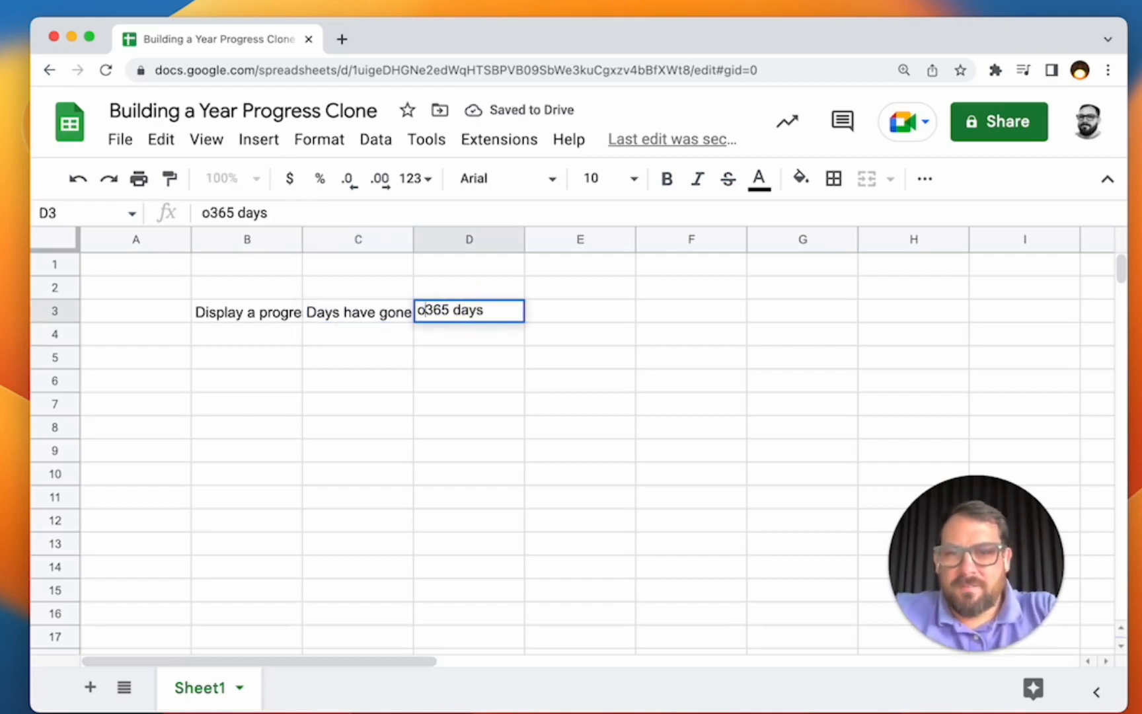
# Step: Widen columns B through D equally so "Days have gone by" fits in its cell
pyautogui.moveTo(247, 239); pyautogui.dragTo(425, 233)
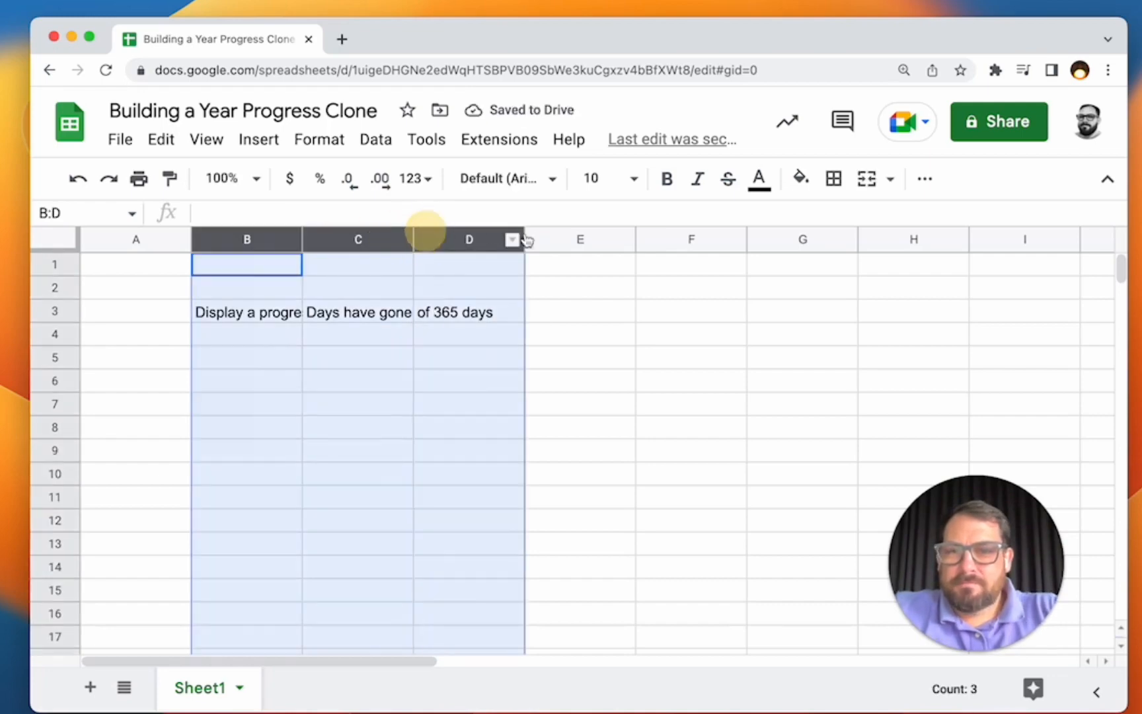
pyautogui.moveTo(525, 239); pyautogui.dragTo(571, 237)
pyautogui.click(309, 327)
pyautogui.click(308, 320)
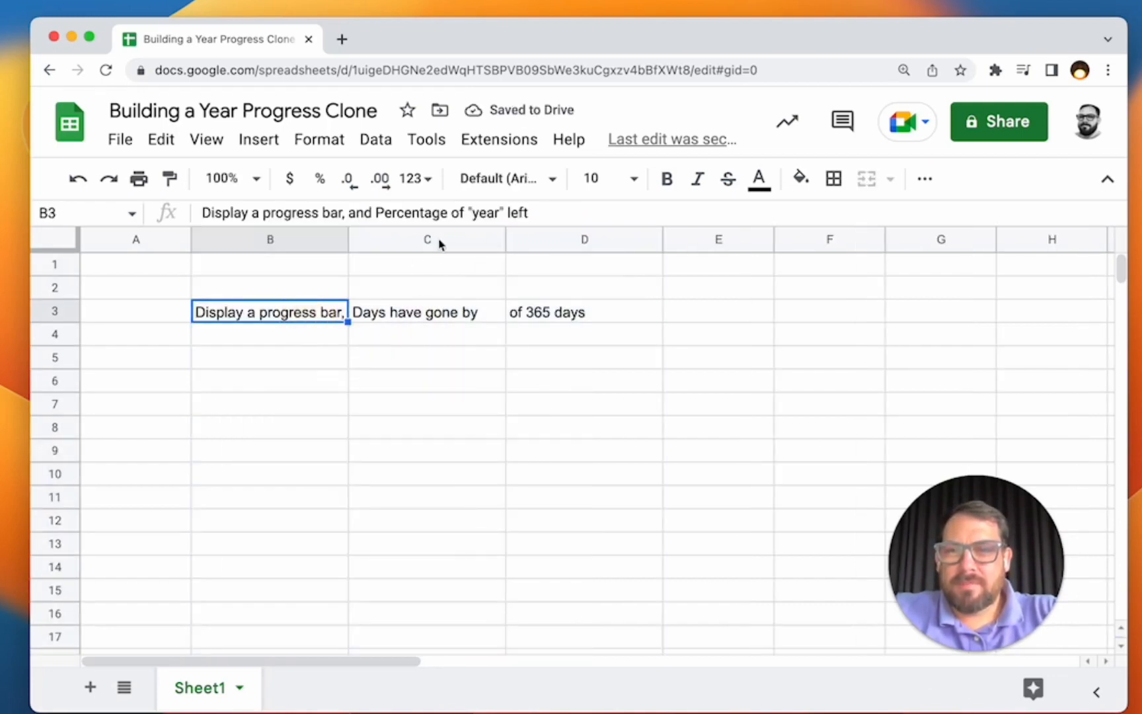
pyautogui.moveTo(326, 309); pyautogui.dragTo(524, 310)
pyautogui.click(281, 291)
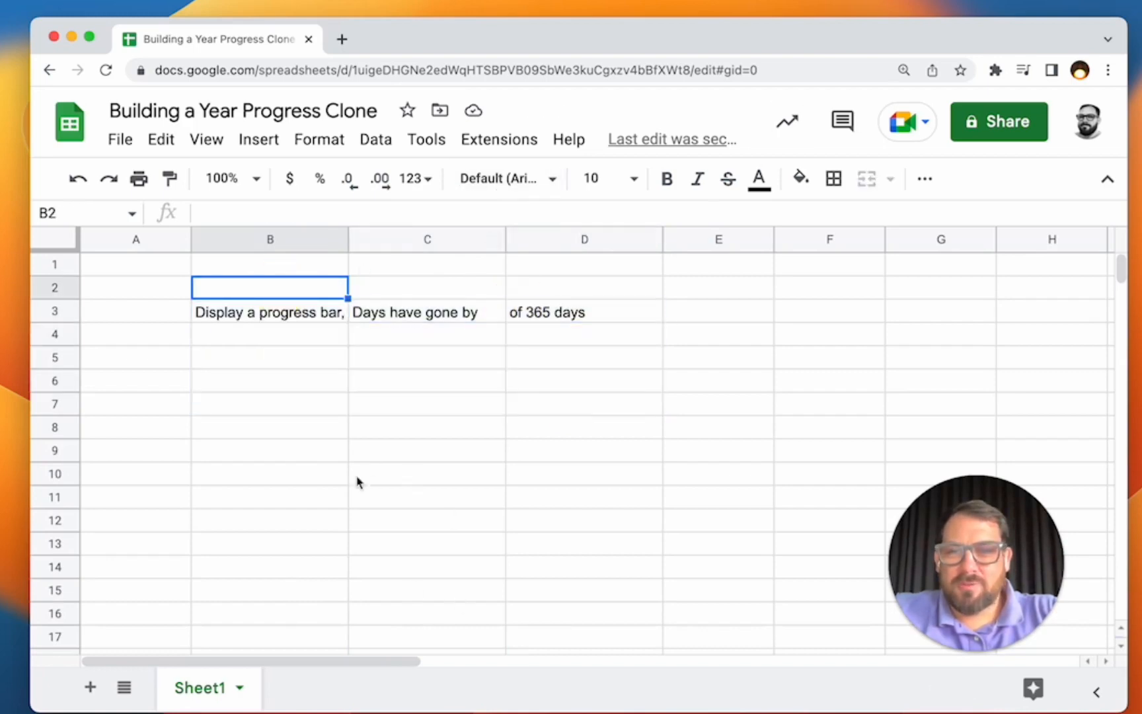
# Step: Apply the Papyrus Style preset to the sheet with the Sheet Styles add-on and close the add-on
pyautogui.click(499, 142)
pyautogui.moveTo(524, 359)
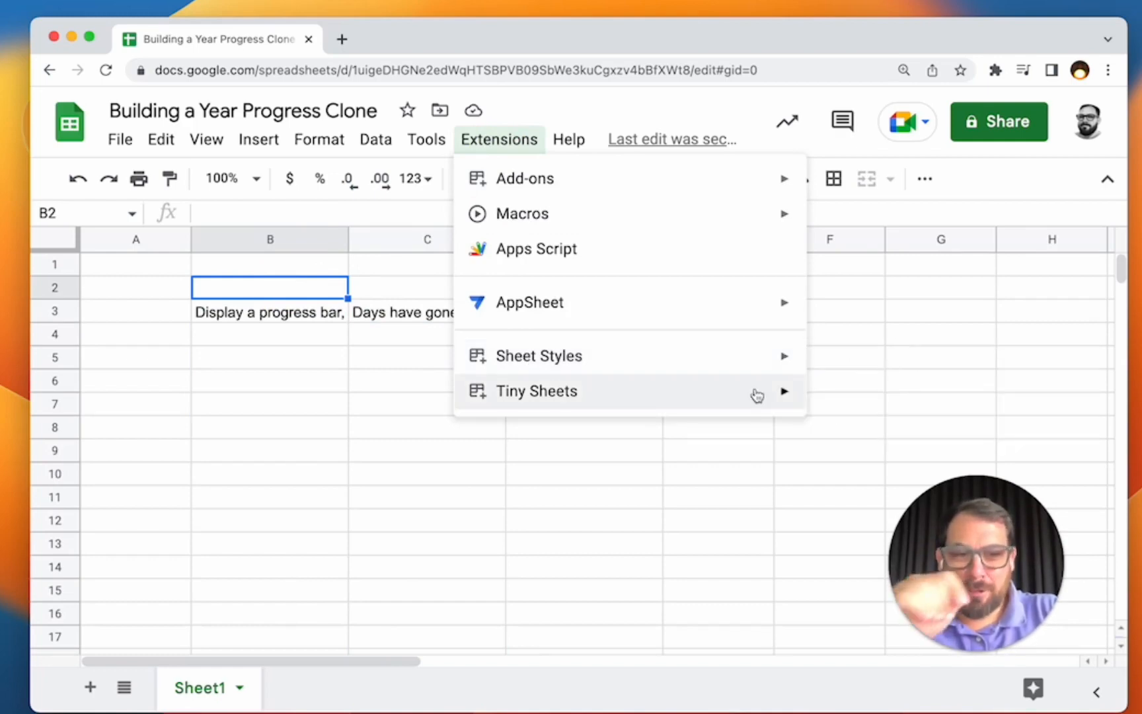
pyautogui.moveTo(755, 392)
pyautogui.moveTo(648, 362)
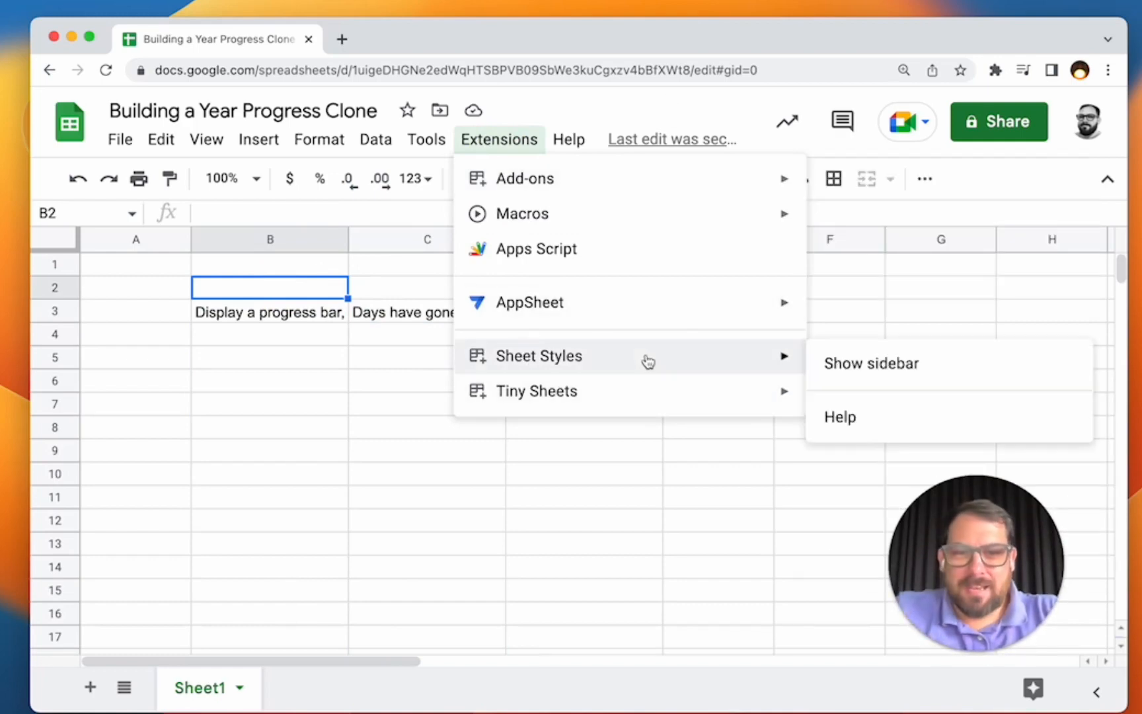
pyautogui.click(882, 361)
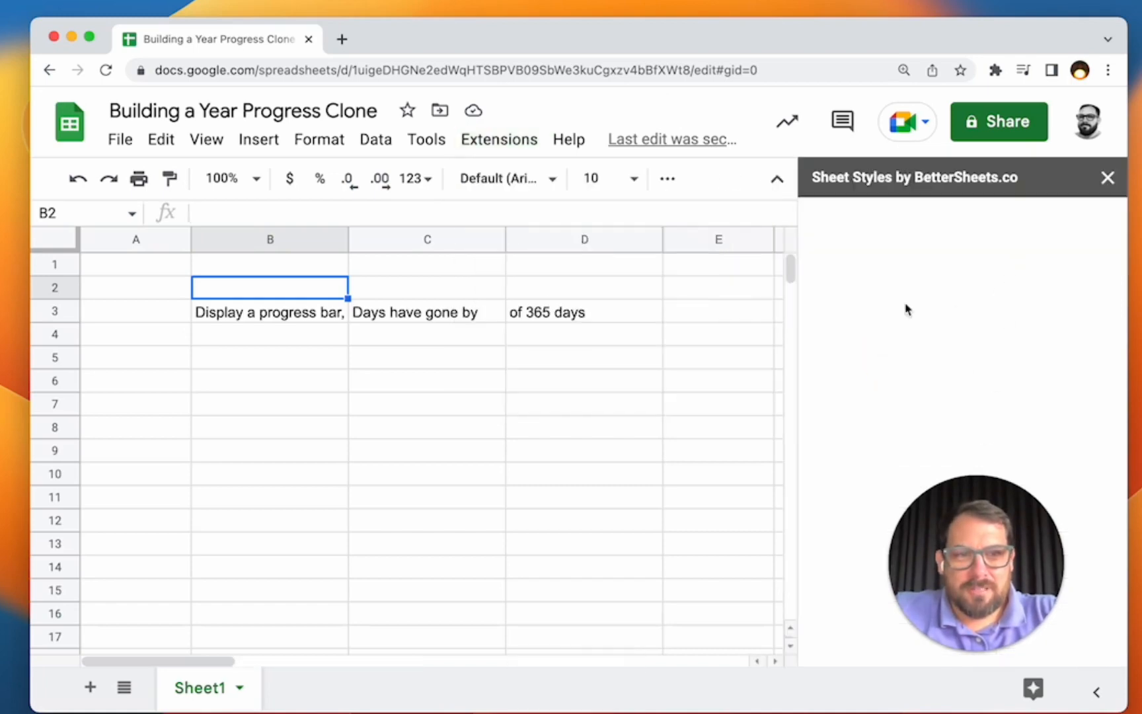
pyautogui.scroll(-3, 851, 467)
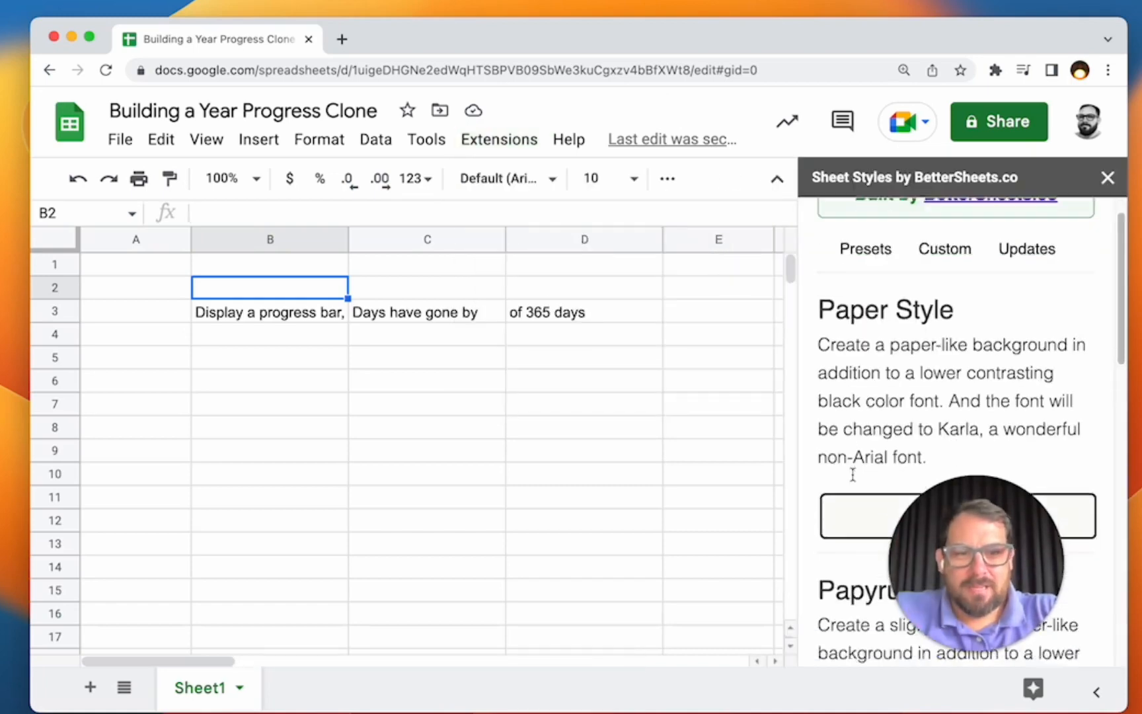
pyautogui.click(837, 614)
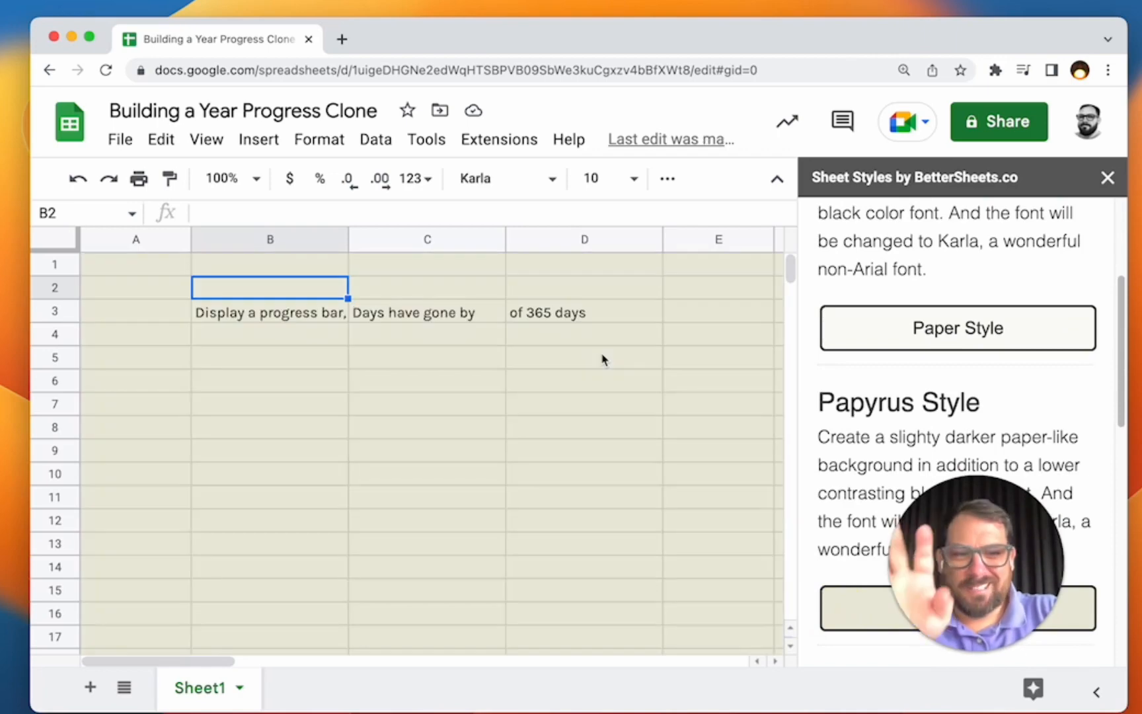
pyautogui.click(1108, 177)
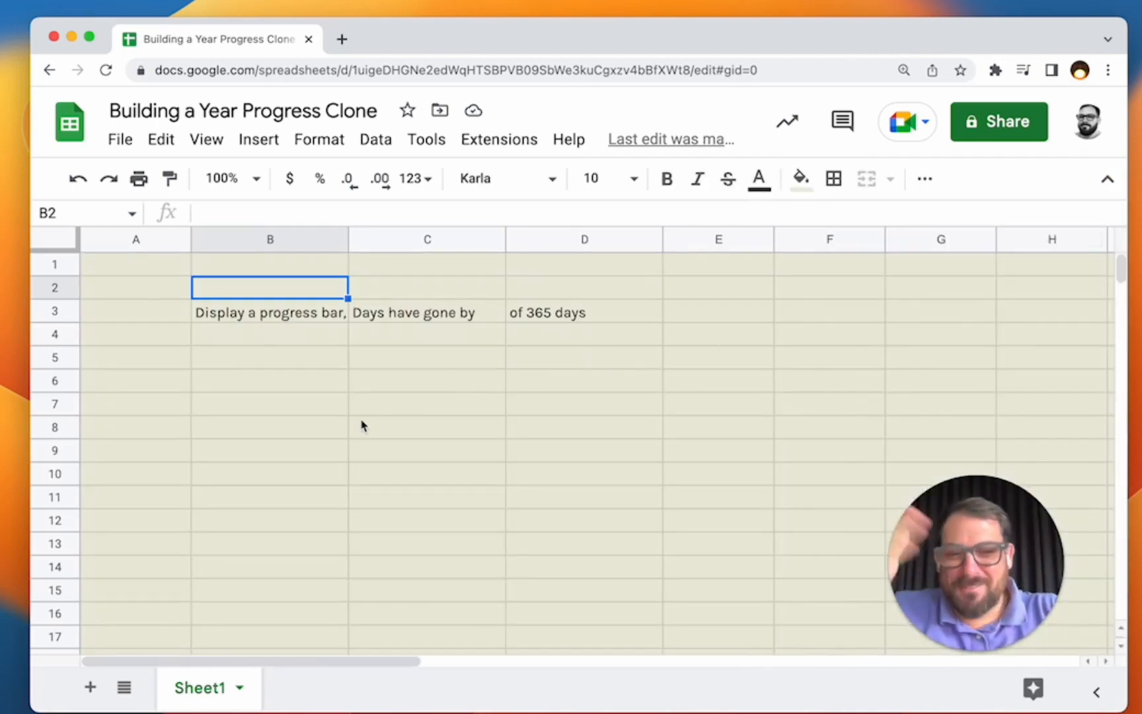
pyautogui.click(274, 336)
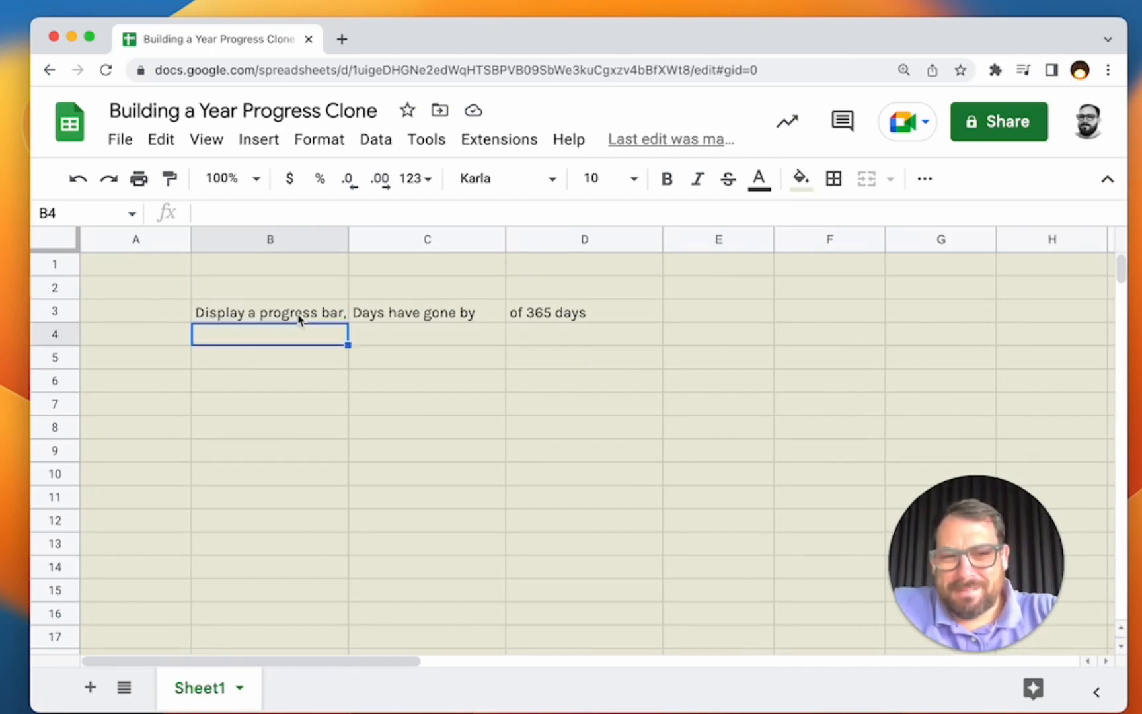
pyautogui.click(299, 317)
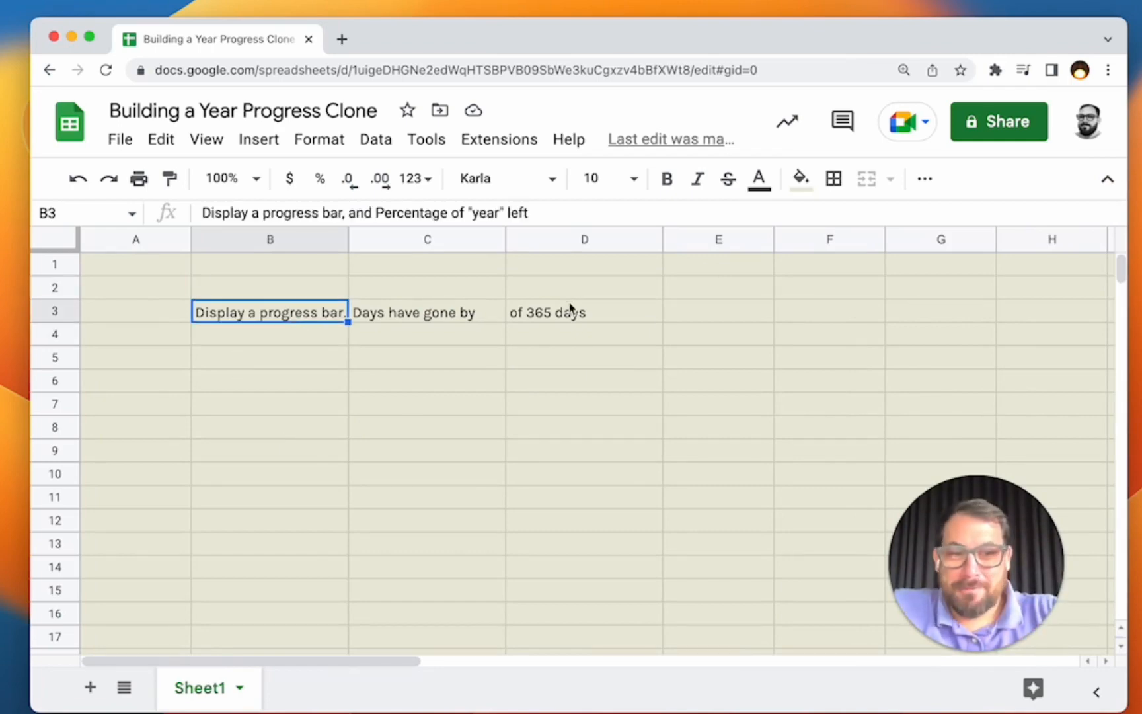
pyautogui.click(306, 342)
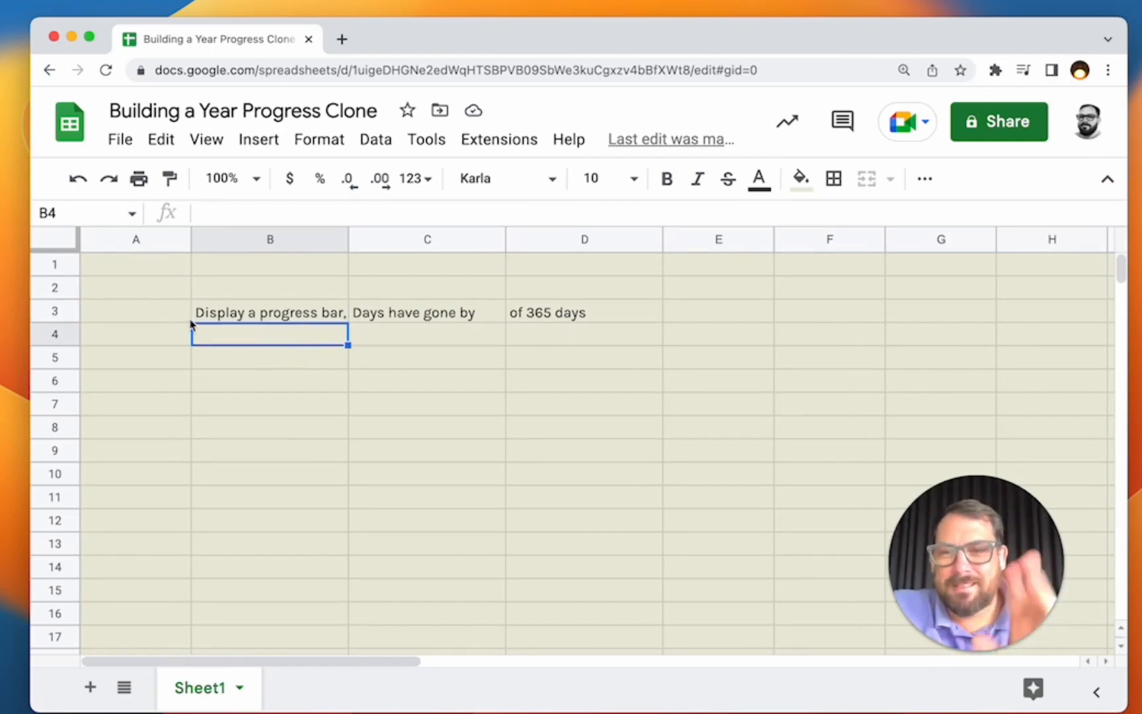
pyautogui.click(504, 140)
pyautogui.moveTo(663, 184)
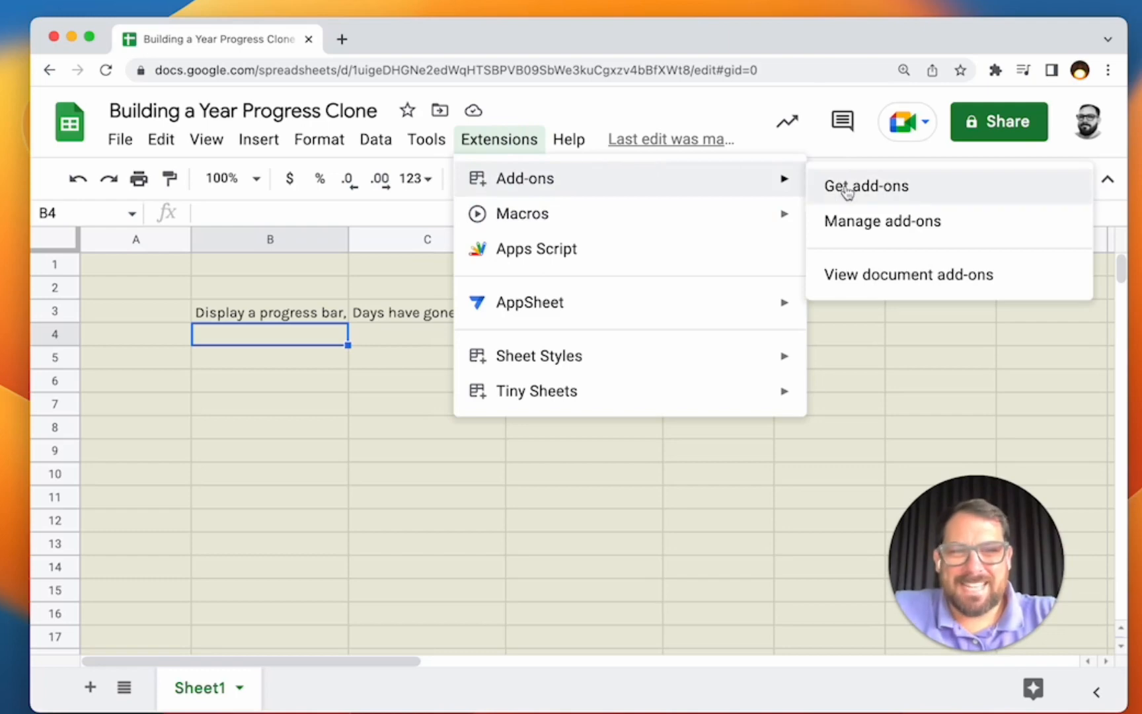
pyautogui.moveTo(598, 369)
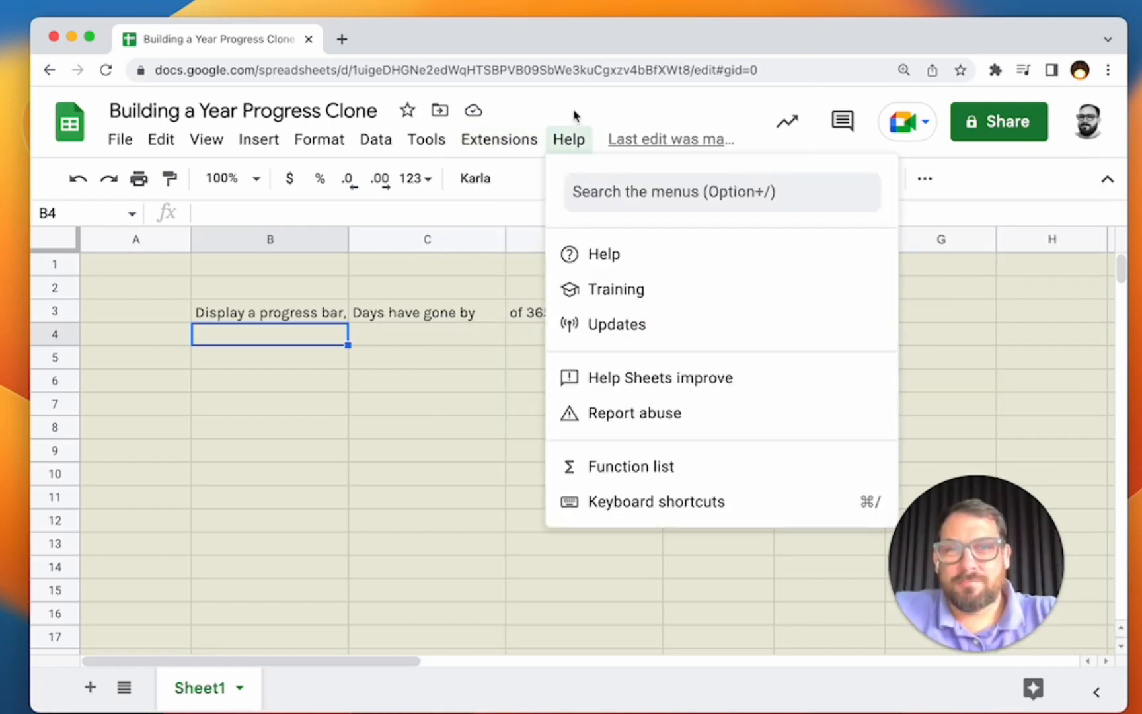
pyautogui.click(574, 109)
pyautogui.click(301, 342)
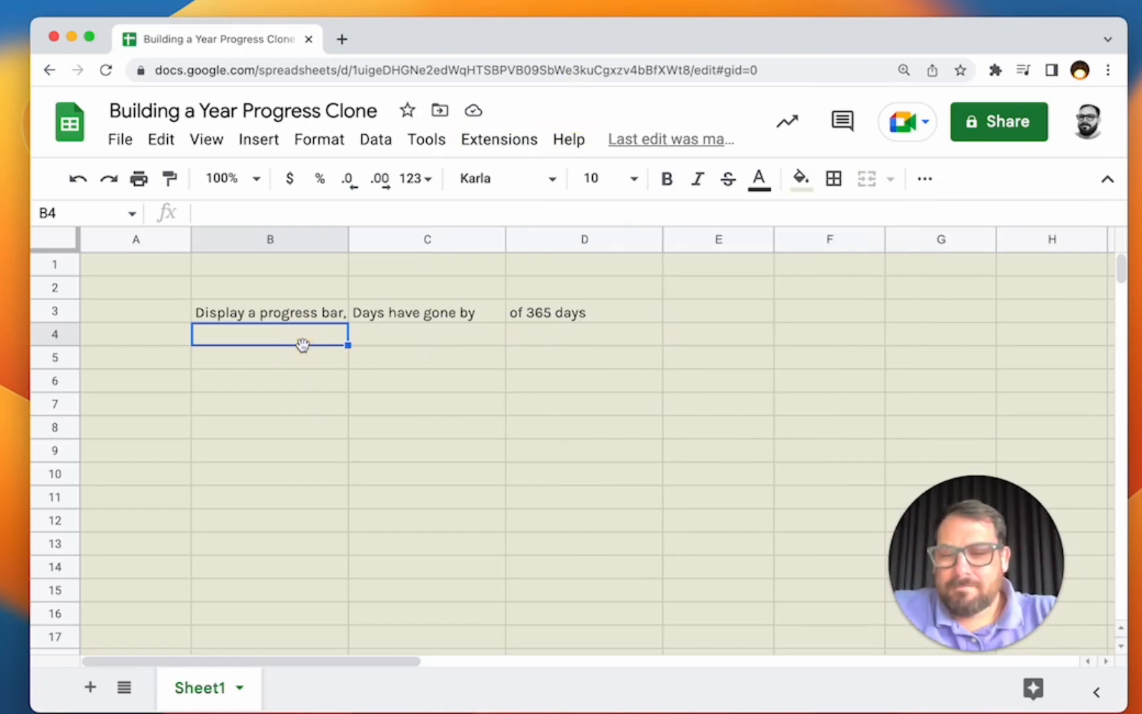
pyautogui.click(294, 318)
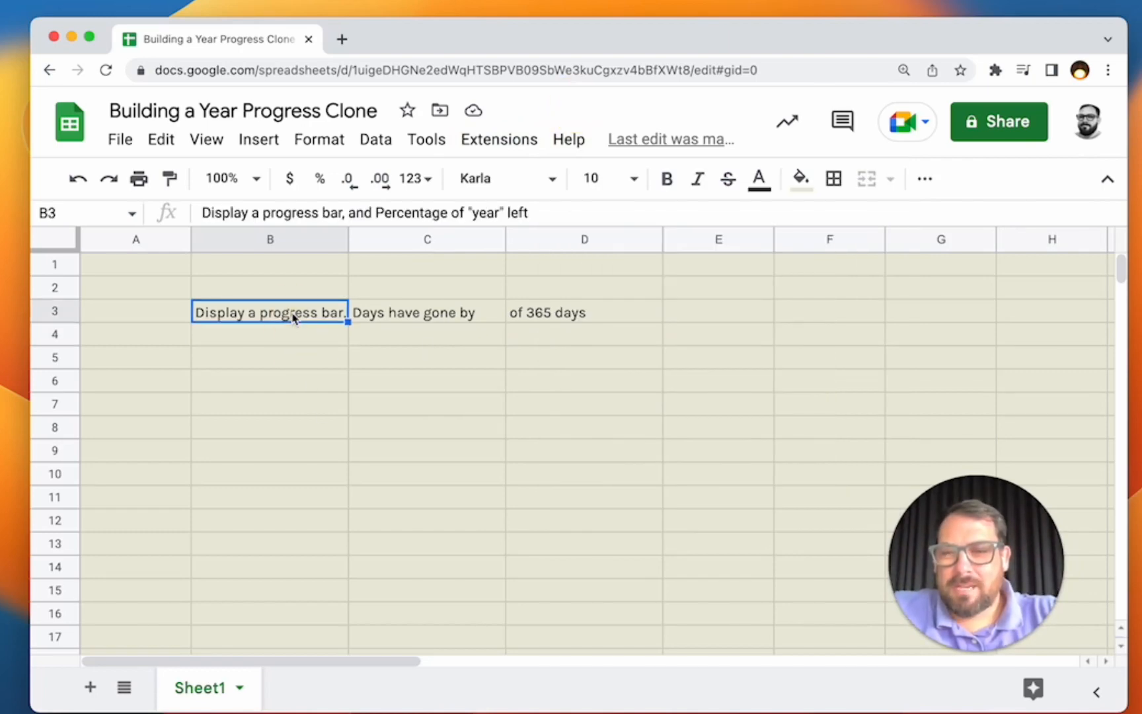
# Step: Enter the period labels "Year", "Quarter" and "Month" in cells A3 to A5
pyautogui.click(138, 309)
pyautogui.write('Year')
pyautogui.press('Return')
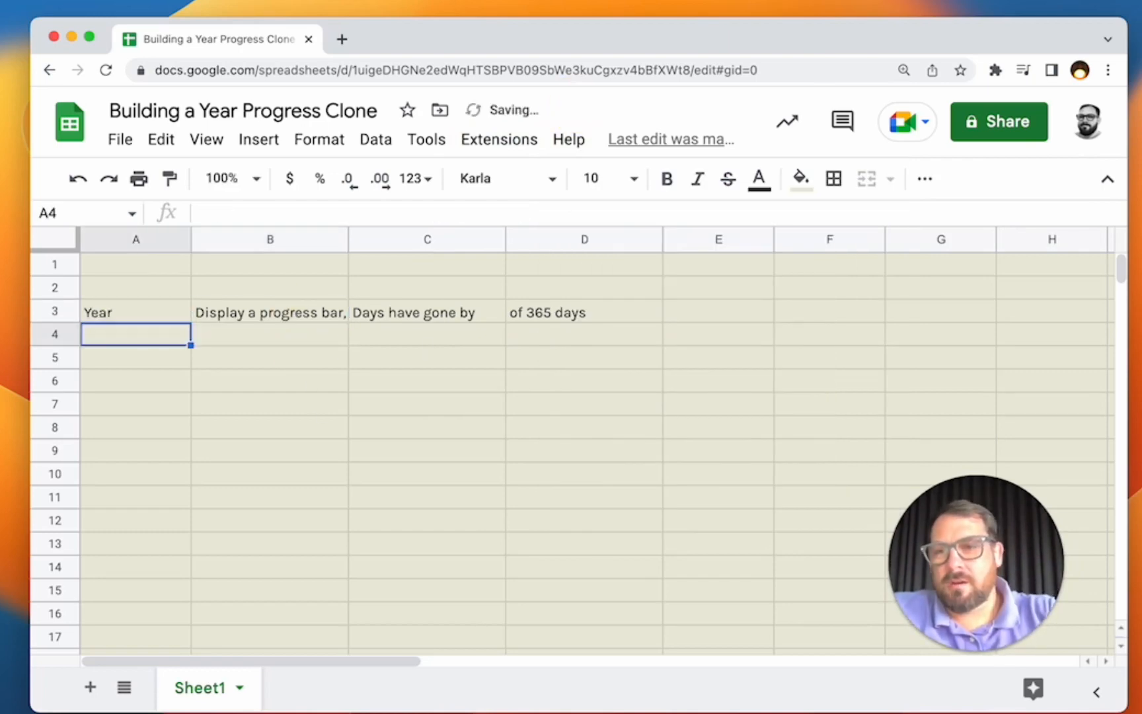
pyautogui.write('Quarter')
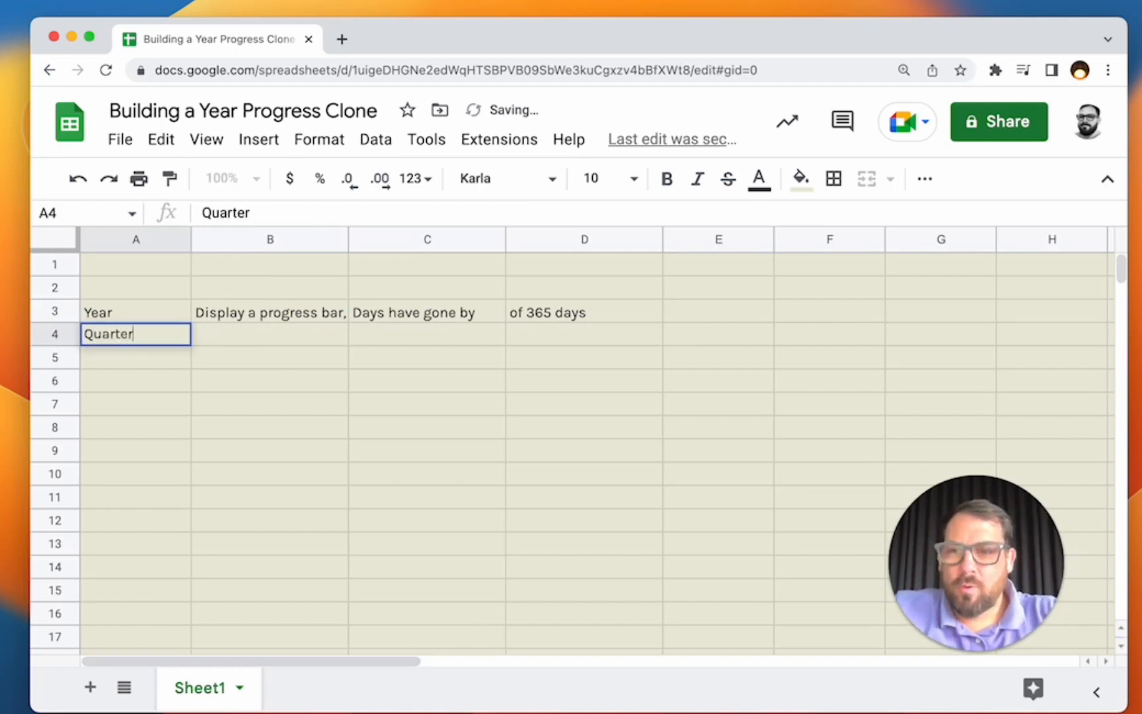
pyautogui.press('Return')
pyautogui.write('Month')
pyautogui.press('Return')
pyautogui.write('Work Day')
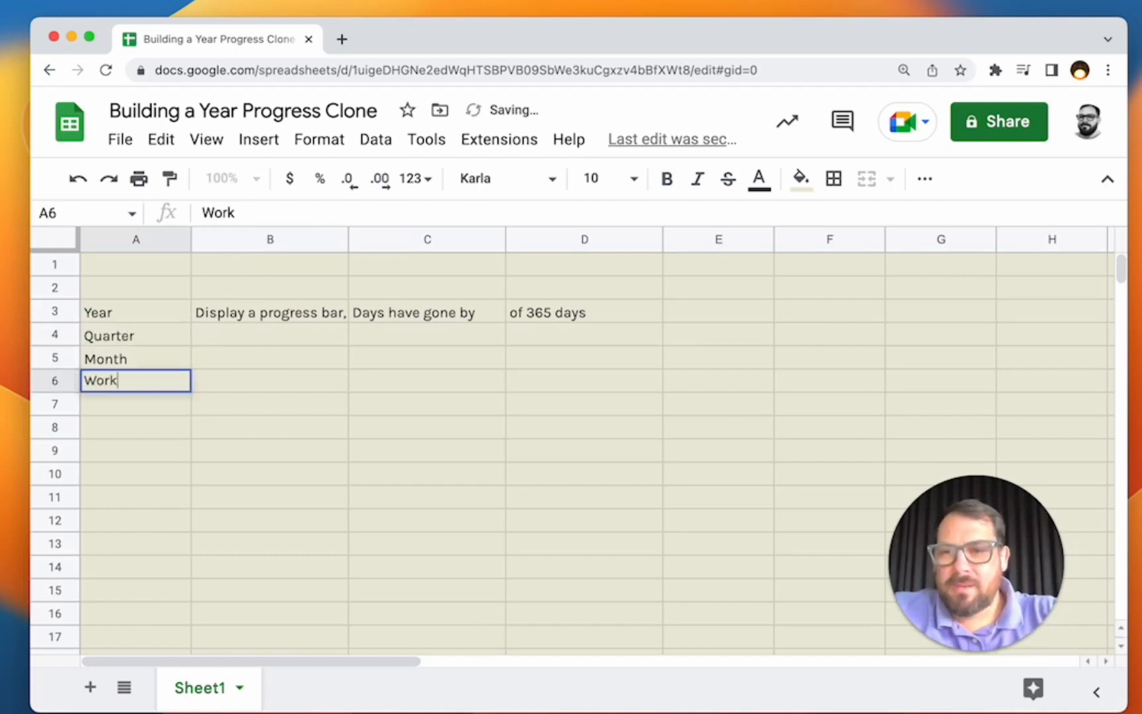
pyautogui.press('super+a')
pyautogui.write('Day')
pyautogui.press('Return')
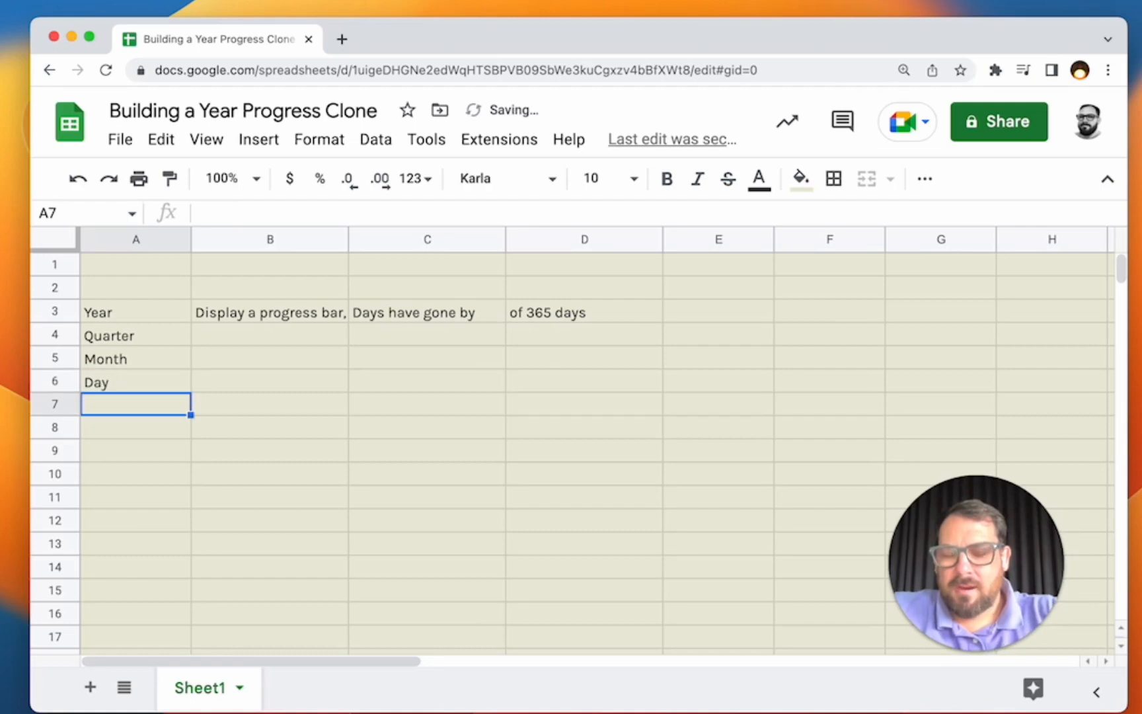
# Step: Set cell A6 to "Week" and enter "Day" in cell A7
pyautogui.press('Up')
pyautogui.write('Week')
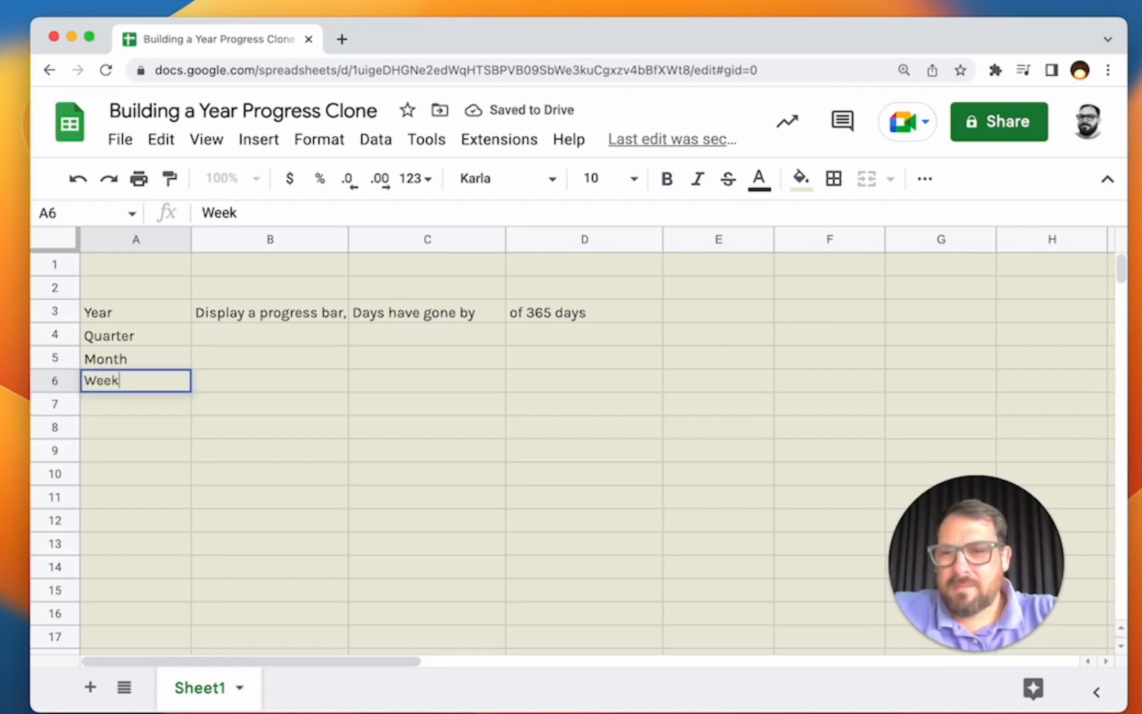
pyautogui.press('Return')
pyautogui.write('Day')
pyautogui.press('Return')
pyautogui.press('Up')
pyautogui.press('Up')
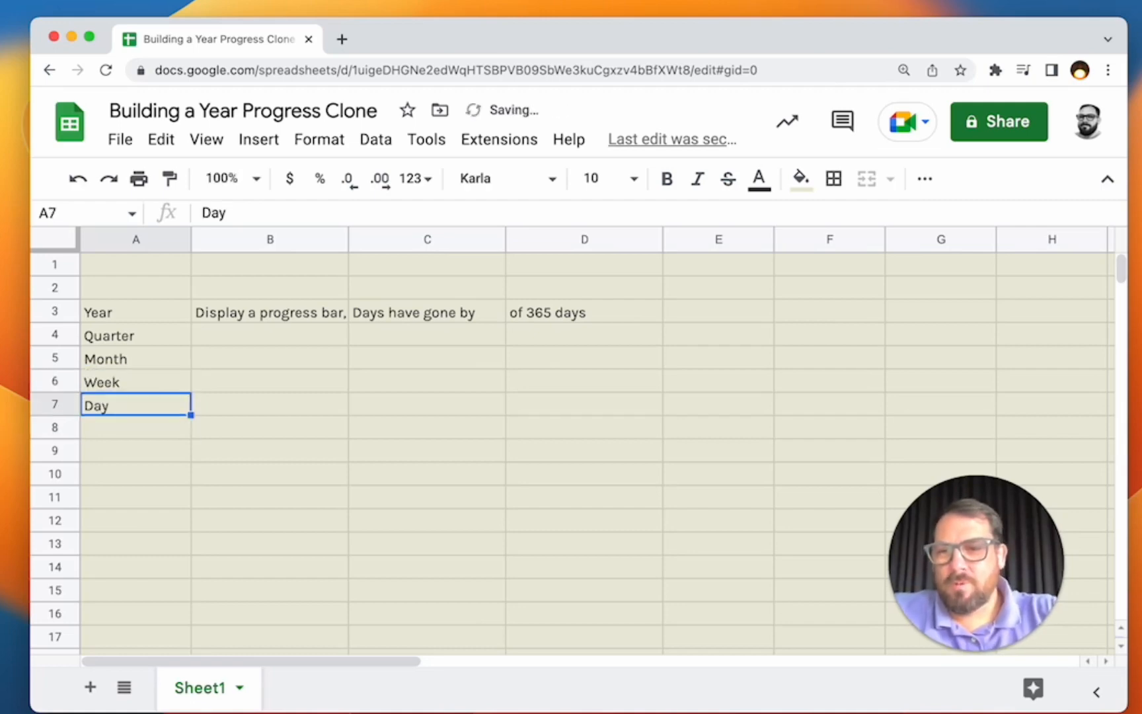
pyautogui.press('Right')
pyautogui.press('Right')
pyautogui.press('Left')
pyautogui.press('Up')
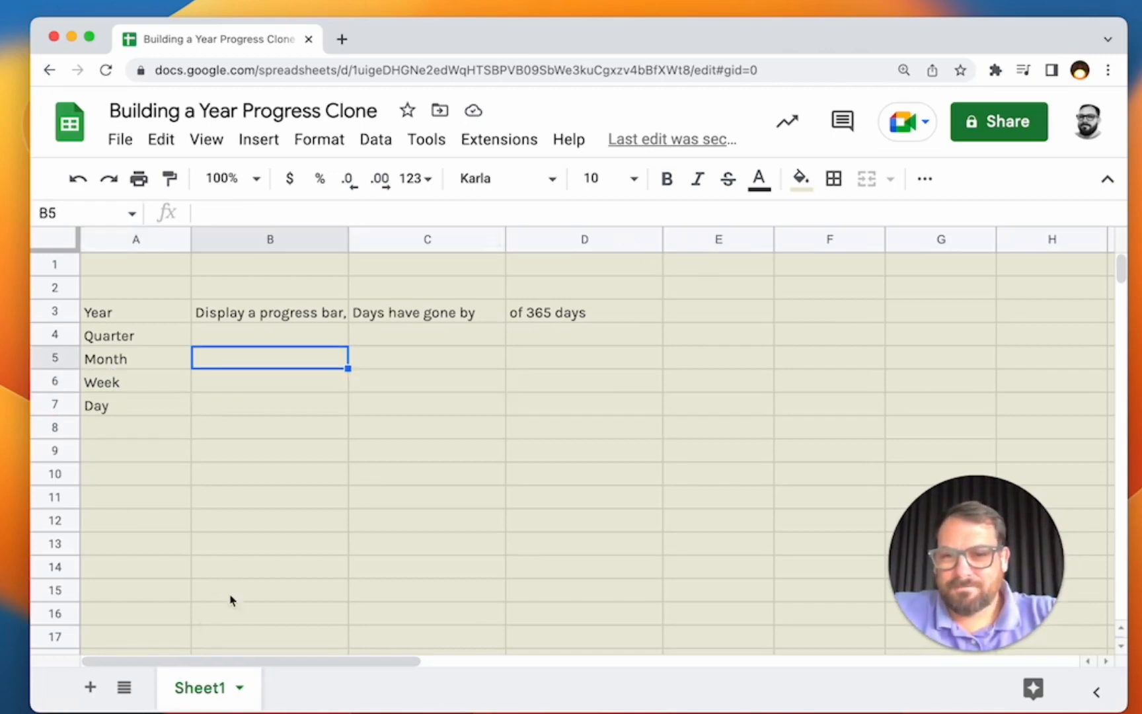
# Step: Duplicate Sheet1 within the same spreadsheet
pyautogui.click(240, 688)
pyautogui.click(263, 342)
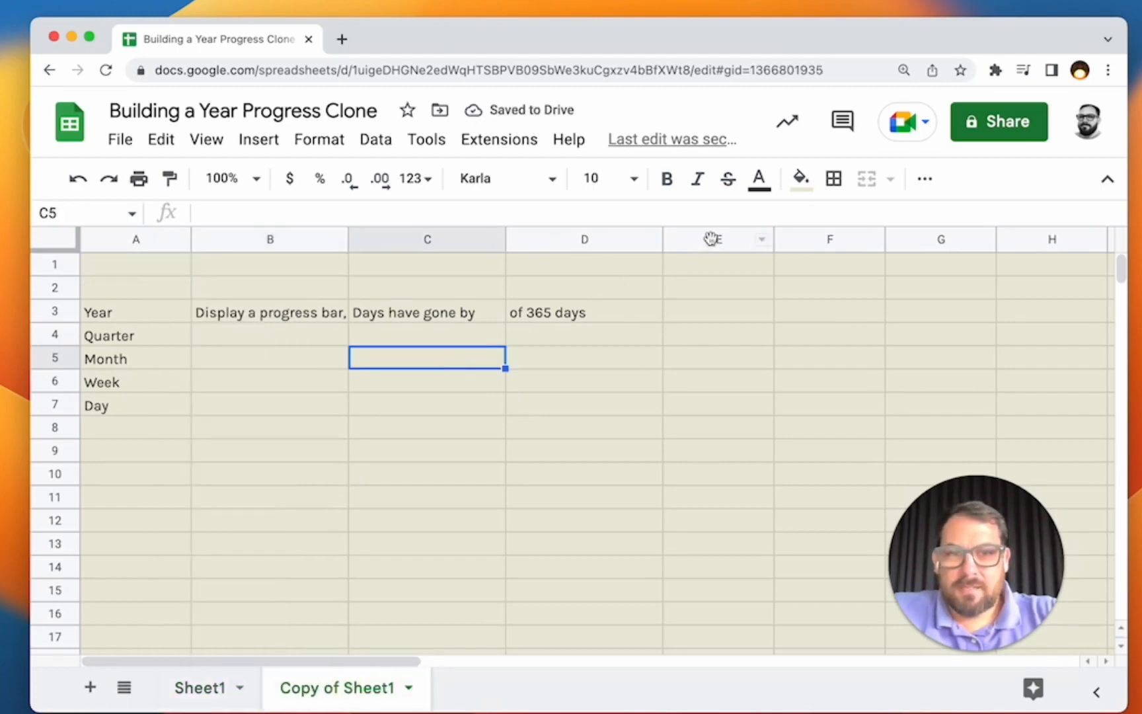
# Step: Delete all columns from E onward in Copy of Sheet1
pyautogui.click(714, 238)
pyautogui.press('super+shift+Right')
pyautogui.rightClick(711, 238)
pyautogui.click(780, 431)
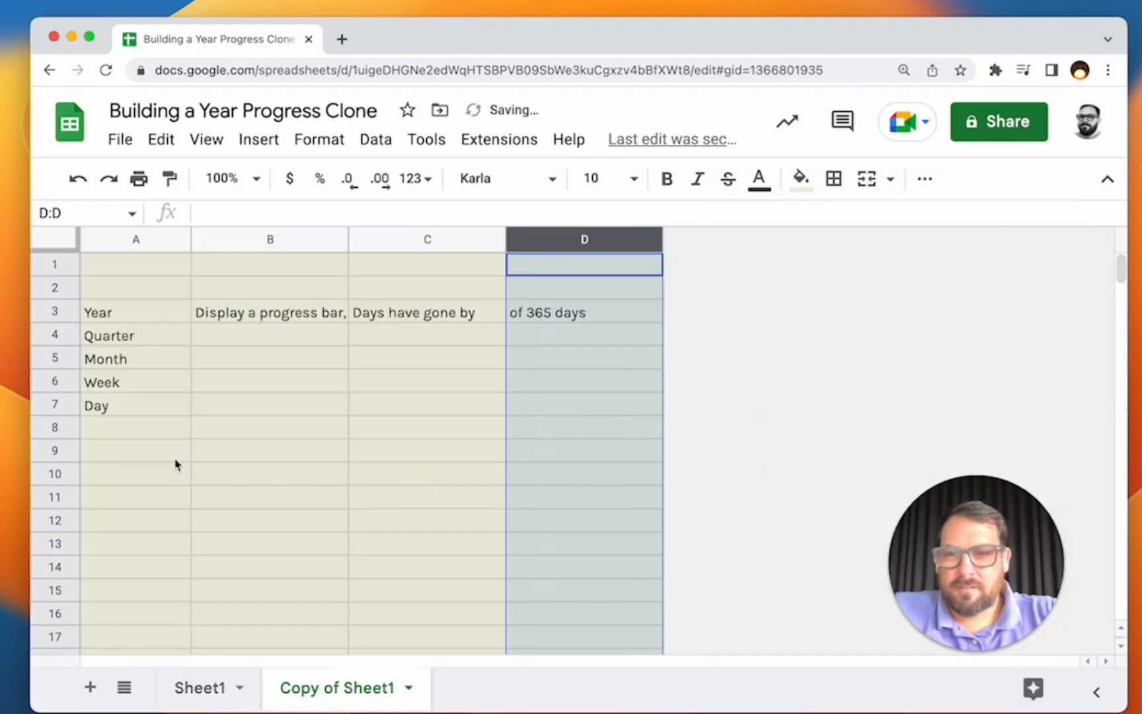
# Step: Delete rows 9 to 1000 in Copy of Sheet1
pyautogui.click(132, 453)
pyautogui.click(54, 450)
pyautogui.press('super+shift+Down')
pyautogui.rightClick(54, 450)
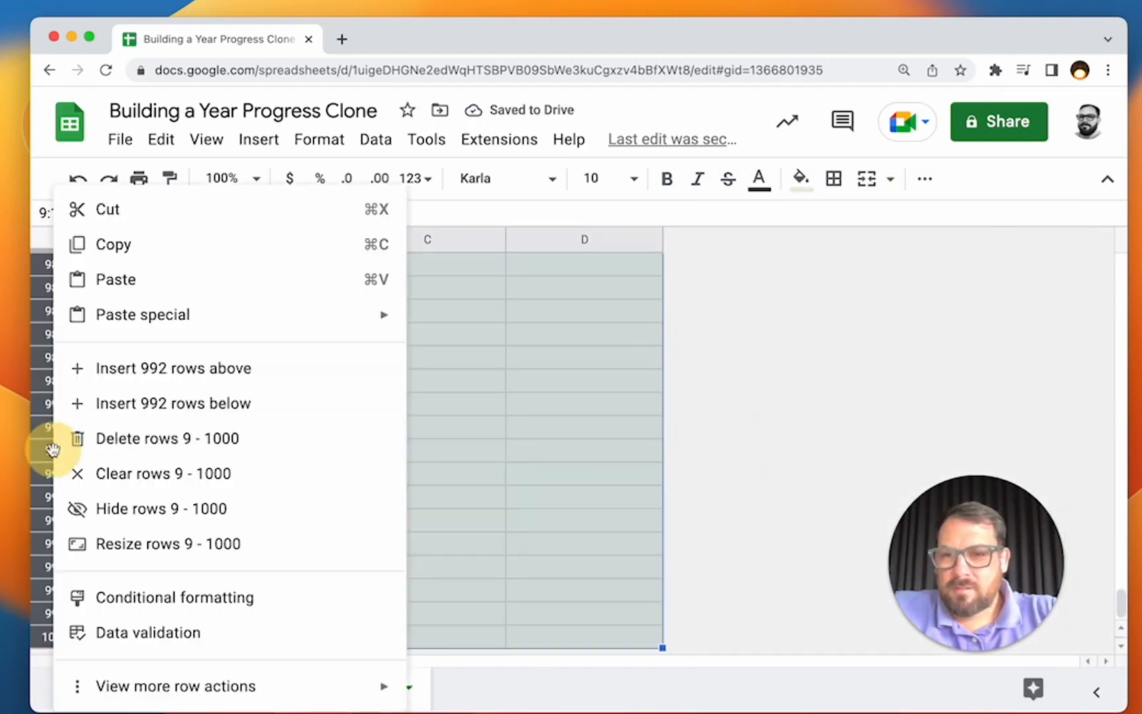
pyautogui.click(127, 446)
# Step: Clear the placeholder text from cells B3:D7, keeping the period labels in column A
pyautogui.moveTo(156, 312); pyautogui.dragTo(561, 459)
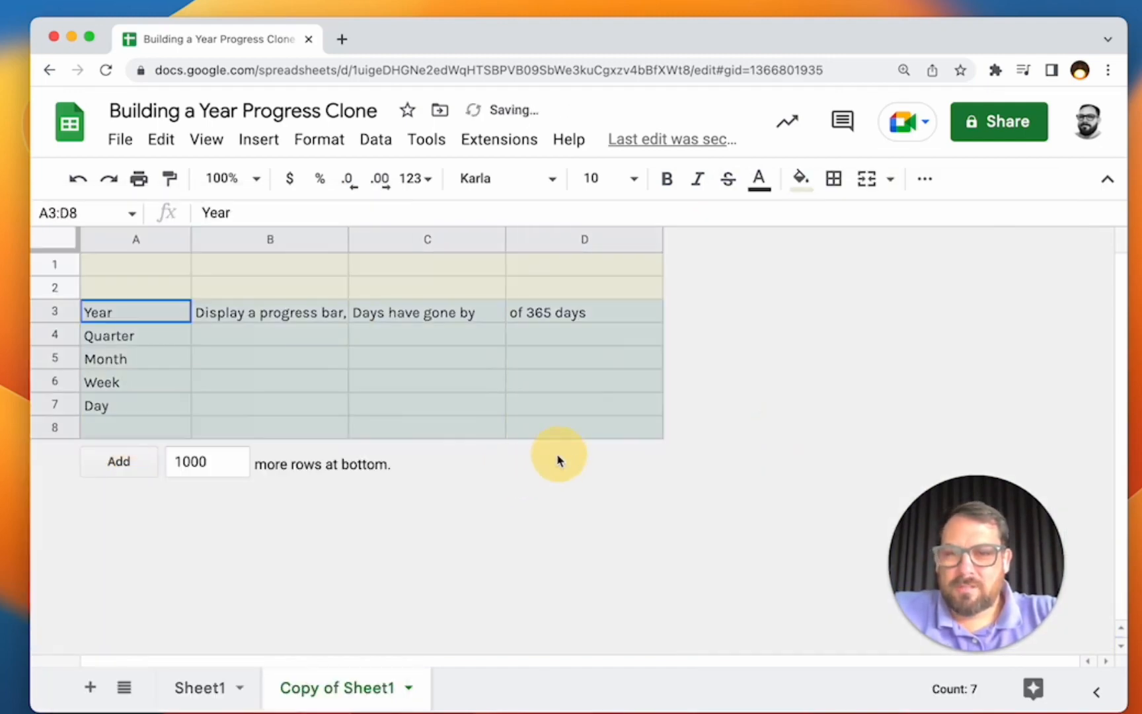
pyautogui.moveTo(278, 320); pyautogui.dragTo(574, 400)
pyautogui.press('Delete')
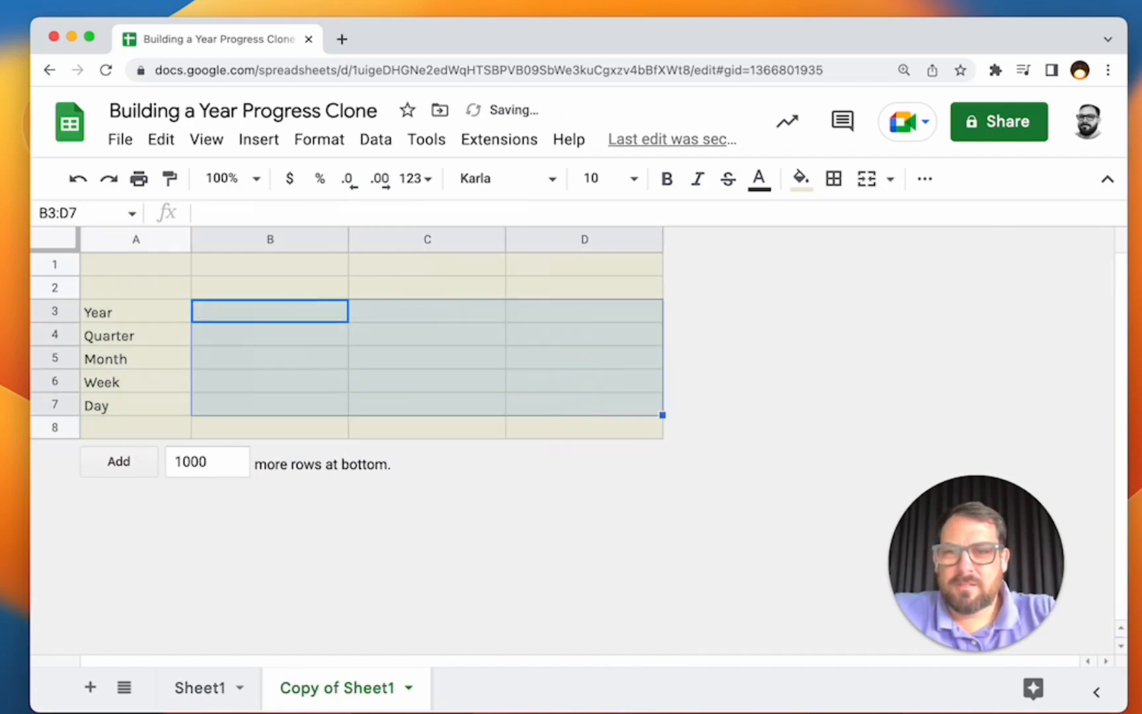
pyautogui.hotkey('shift', 'Up')
pyautogui.click(400, 291)
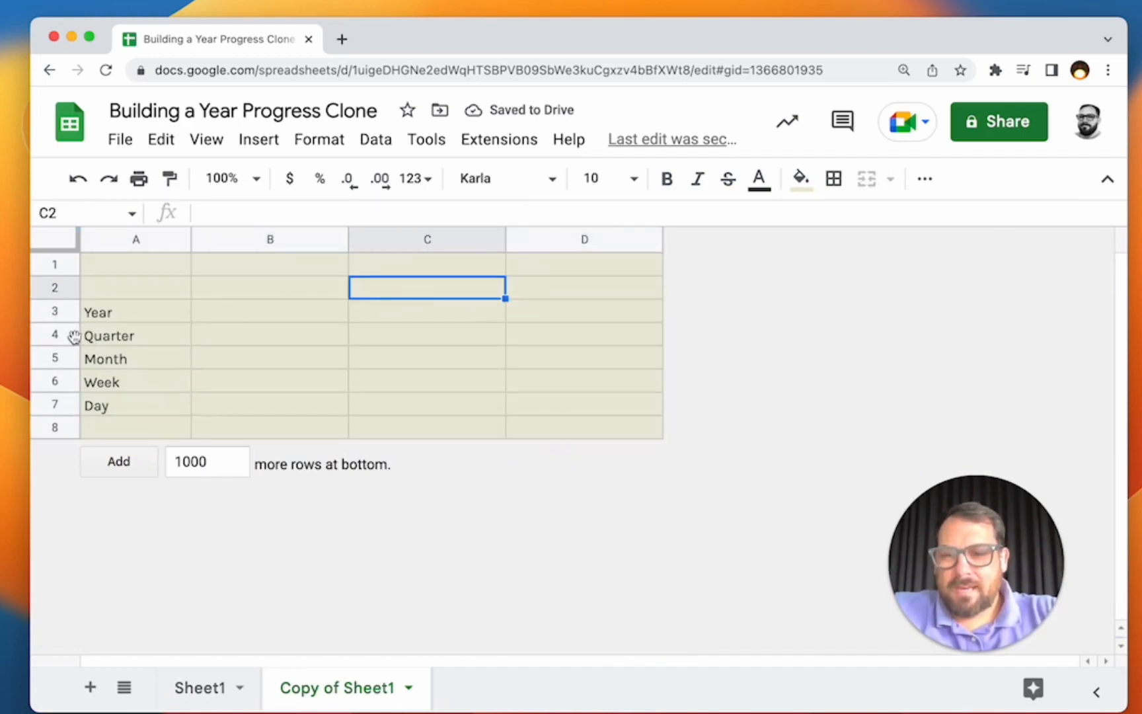
# Step: Increase the height of rows 3 to 7 to more than double and hide the sheet's gridlines
pyautogui.moveTo(66, 312); pyautogui.dragTo(62, 444)
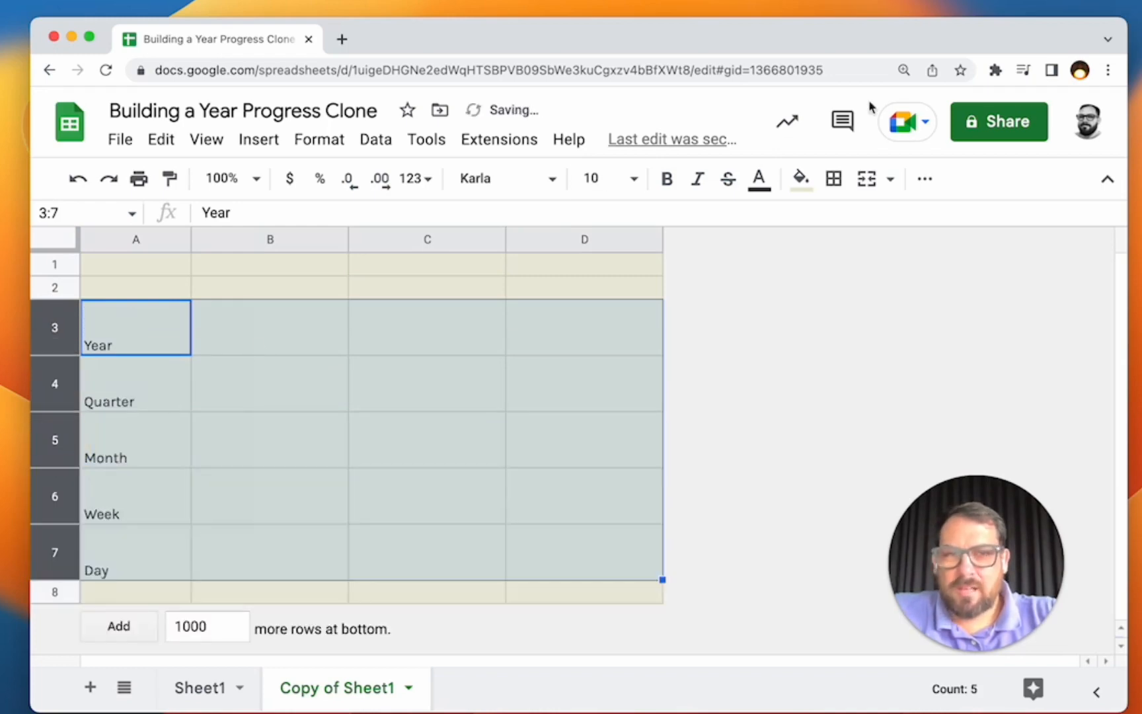
pyautogui.click(257, 142)
pyautogui.moveTo(205, 147)
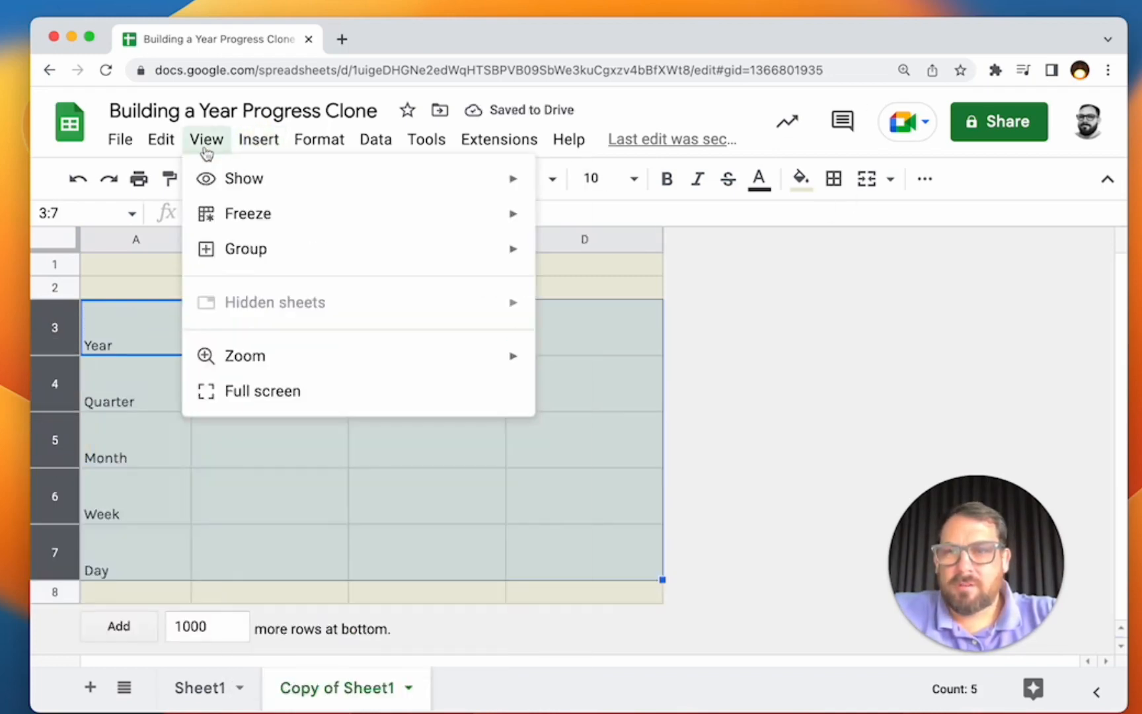
pyautogui.moveTo(347, 178)
pyautogui.click(604, 221)
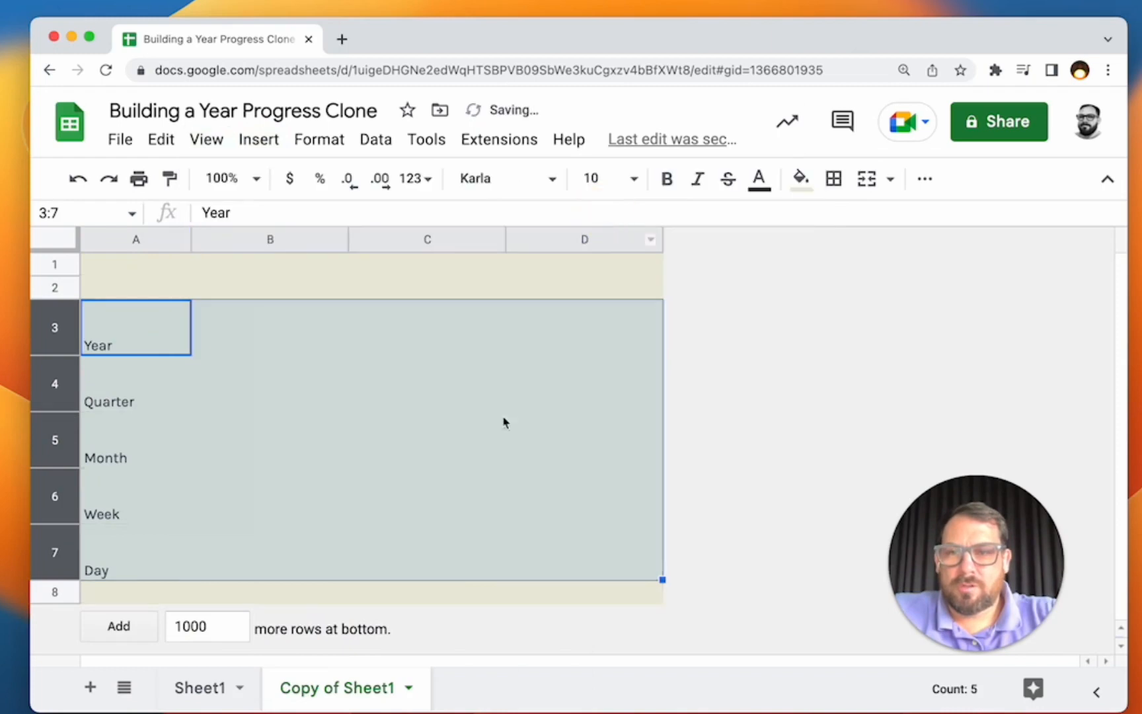
pyautogui.click(379, 519)
# Step: Align the period labels in A3:A7 right horizontally and to the middle vertically
pyautogui.moveTo(131, 351); pyautogui.dragTo(142, 573)
pyautogui.click(70, 246)
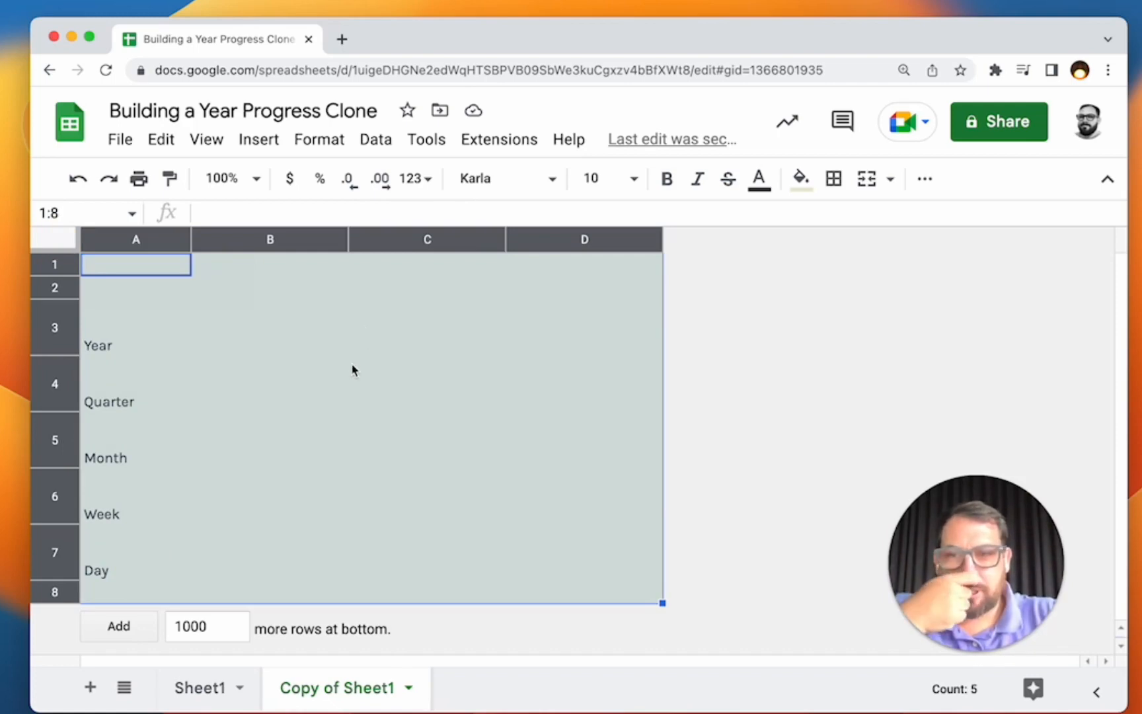
pyautogui.moveTo(148, 334); pyautogui.dragTo(146, 562)
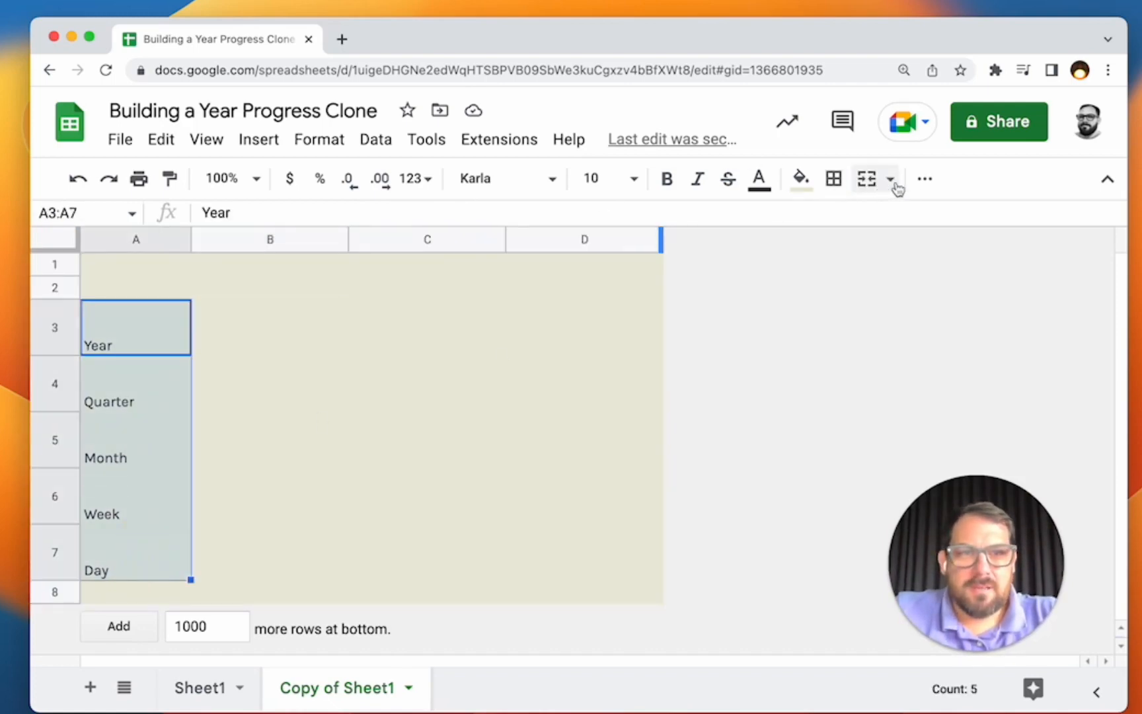
pyautogui.click(924, 179)
pyautogui.click(598, 219)
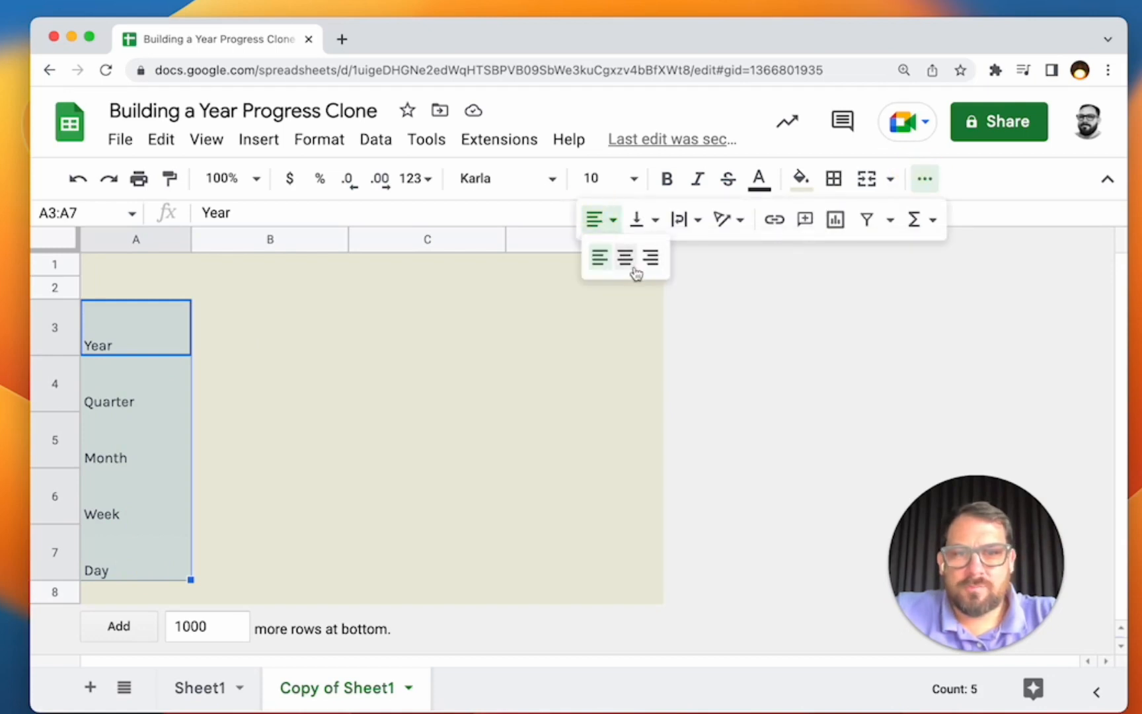
pyautogui.click(634, 266)
pyautogui.click(611, 219)
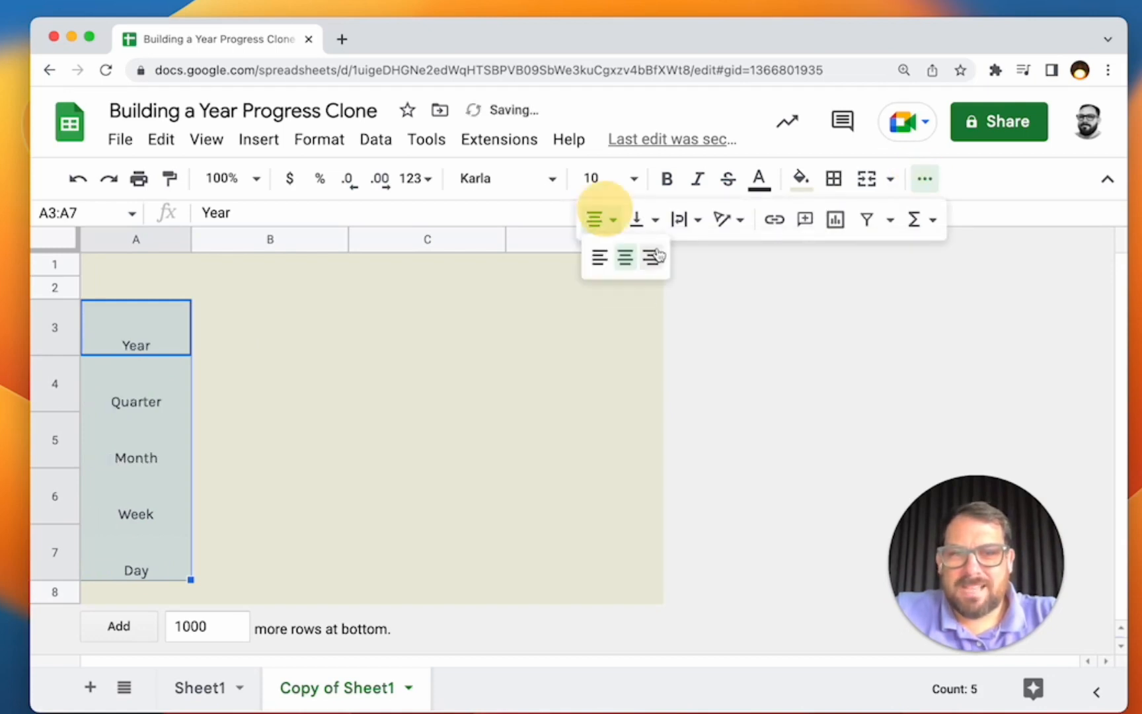
pyautogui.click(655, 259)
pyautogui.click(638, 220)
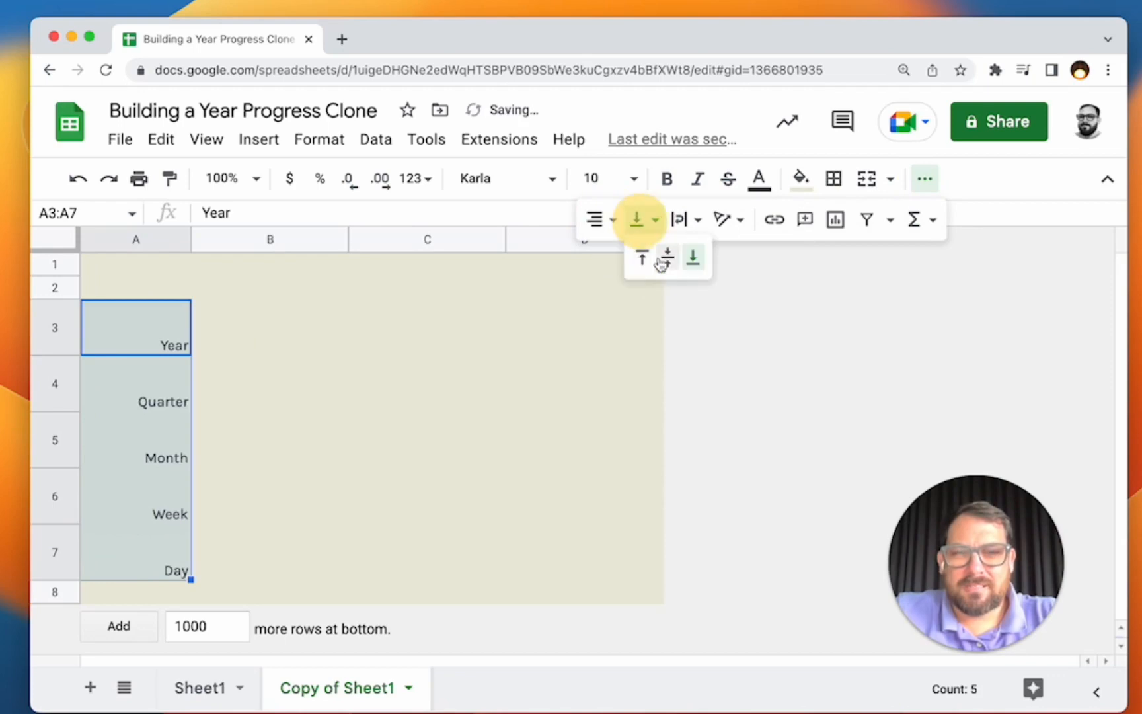
pyautogui.click(668, 257)
pyautogui.click(271, 352)
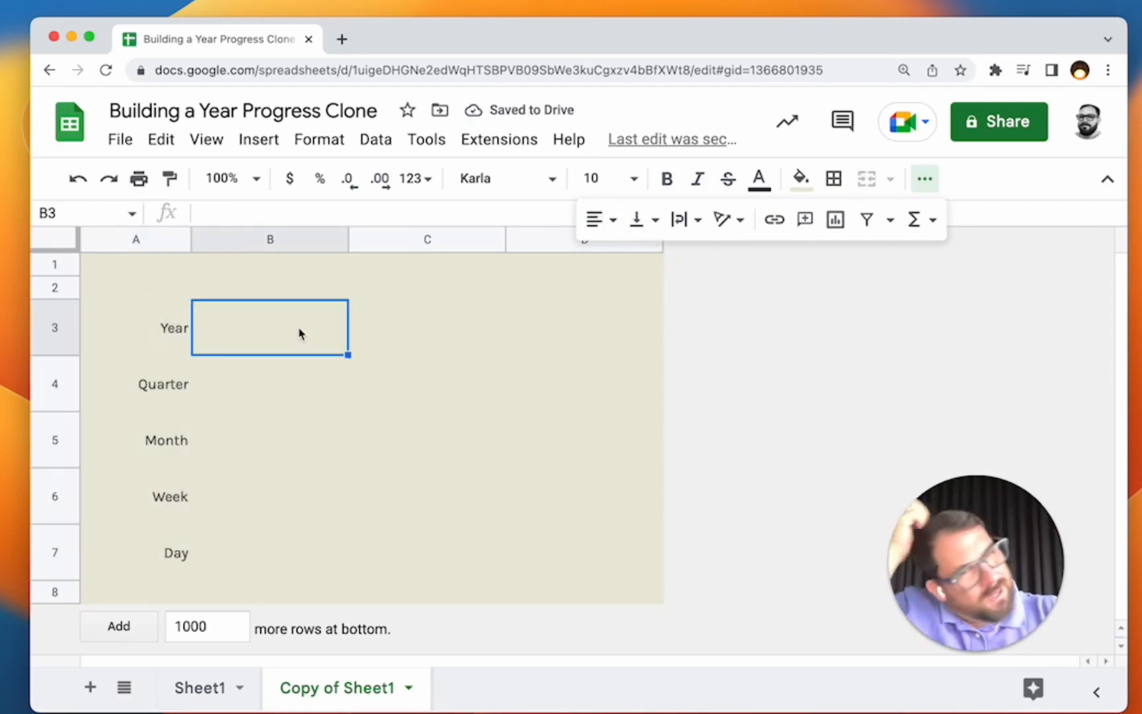
pyautogui.write('=sparklife(')
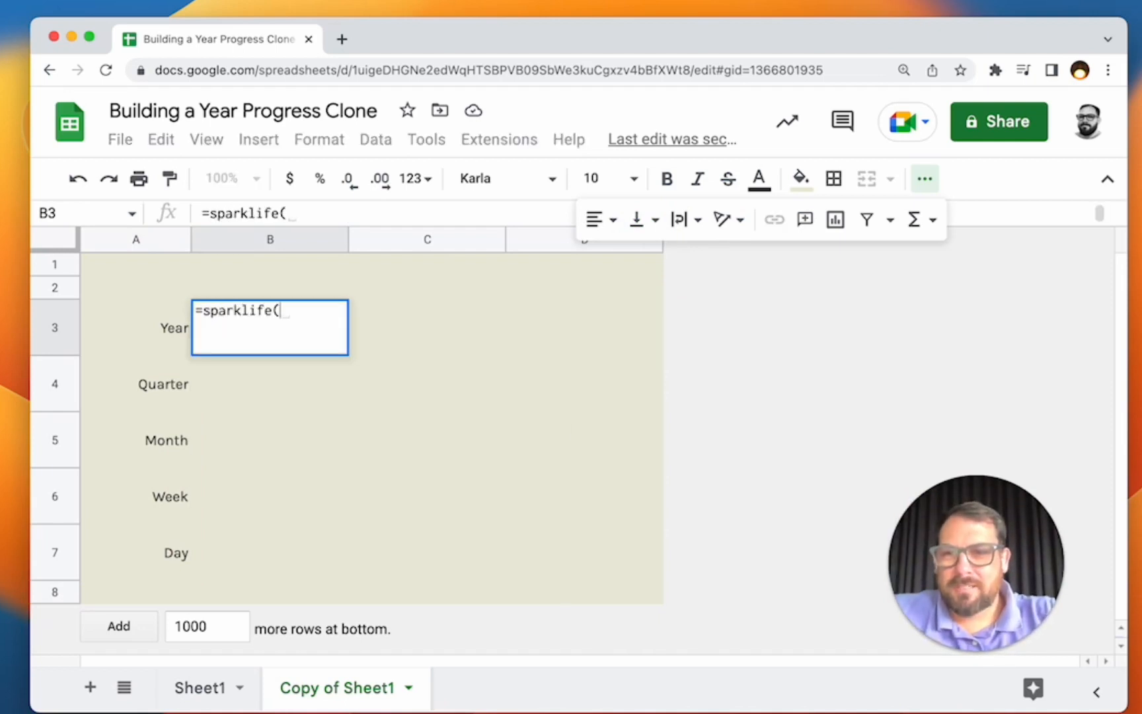
pyautogui.press('BackSpace')
pyautogui.press('BackSpace')
pyautogui.write('ne')
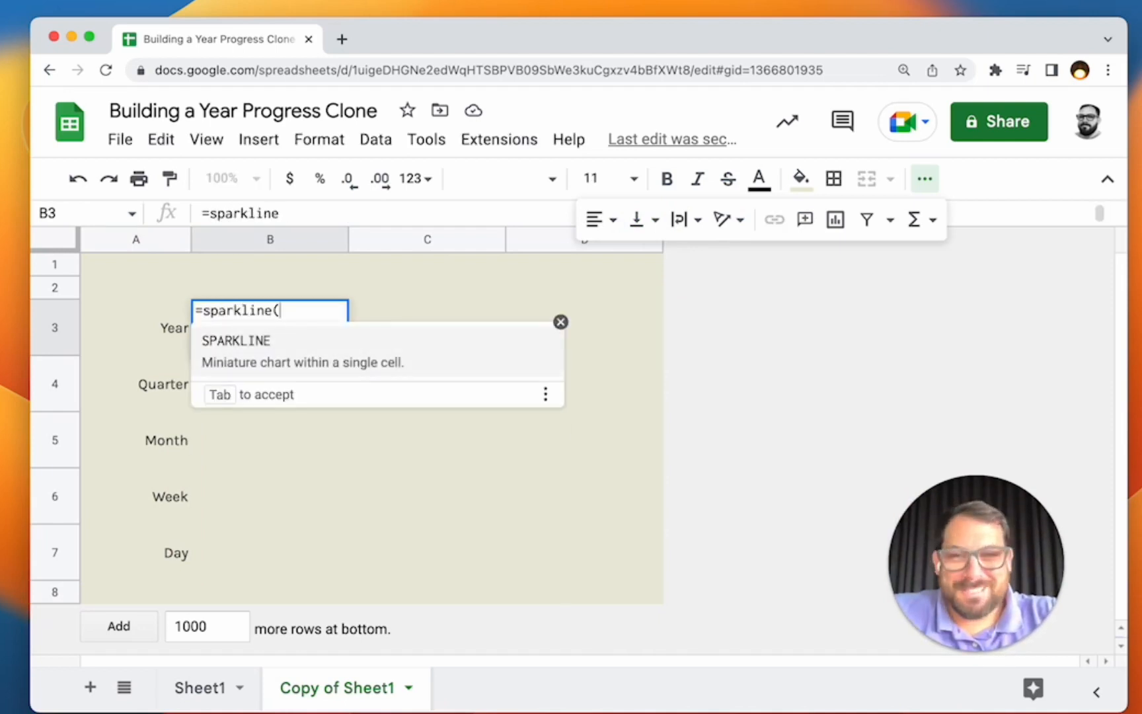
pyautogui.write('(')
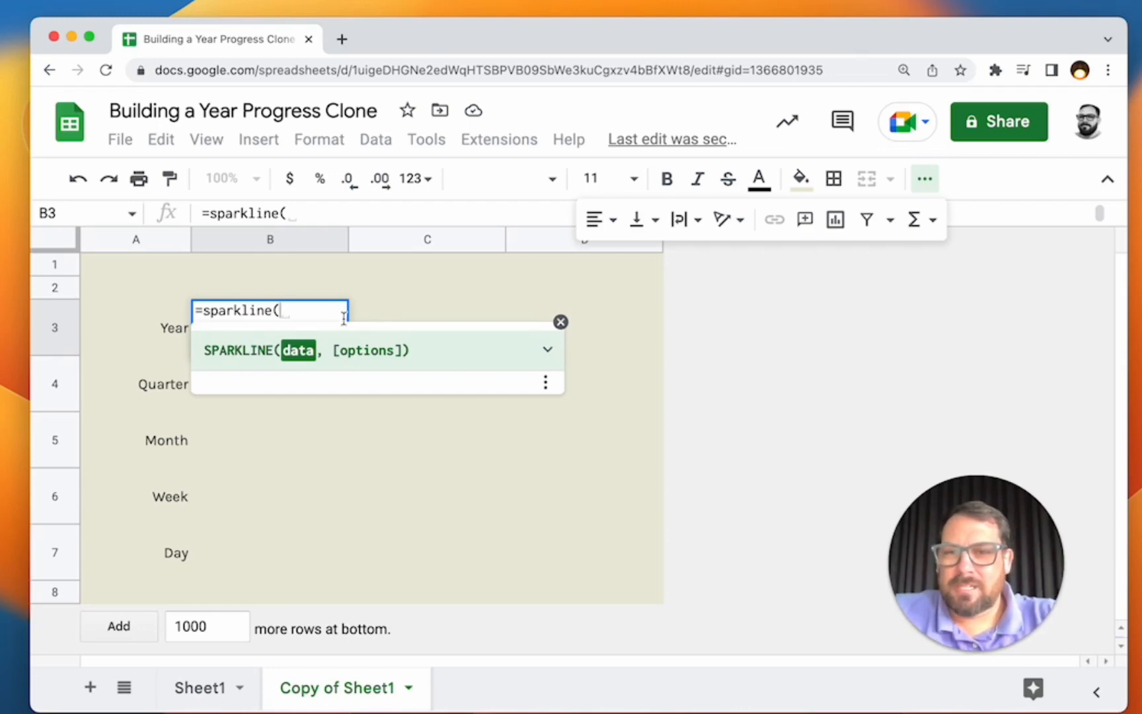
pyautogui.write('to')
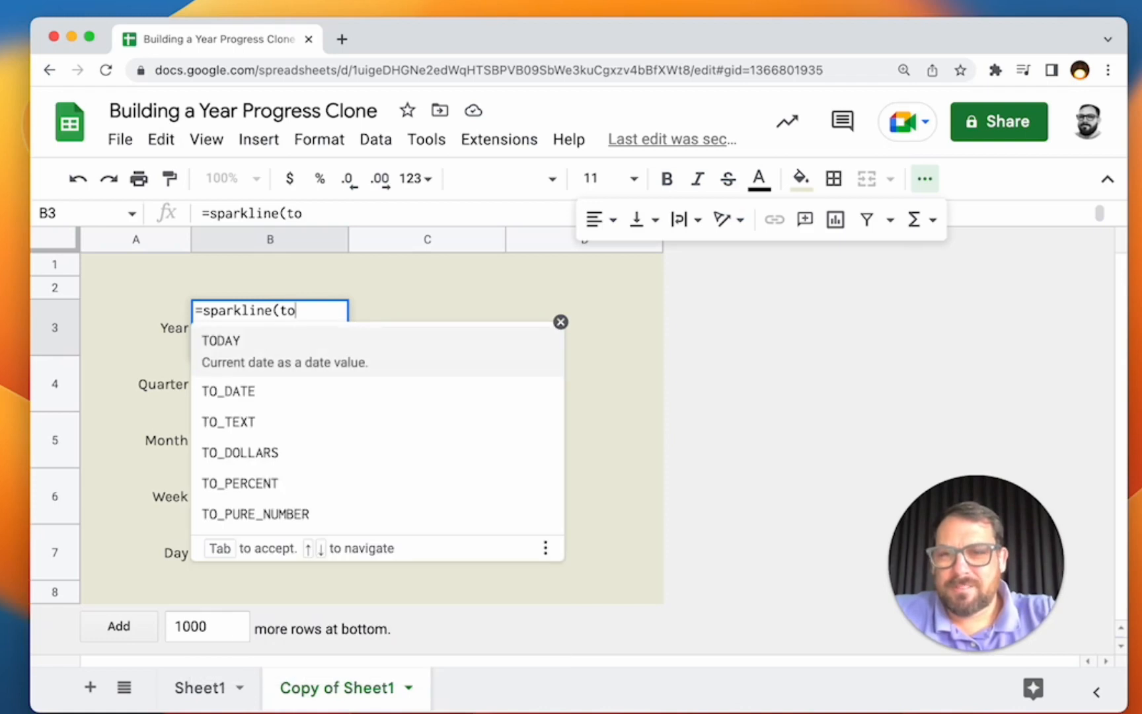
pyautogui.press('BackSpace')
pyautogui.press('BackSpace')
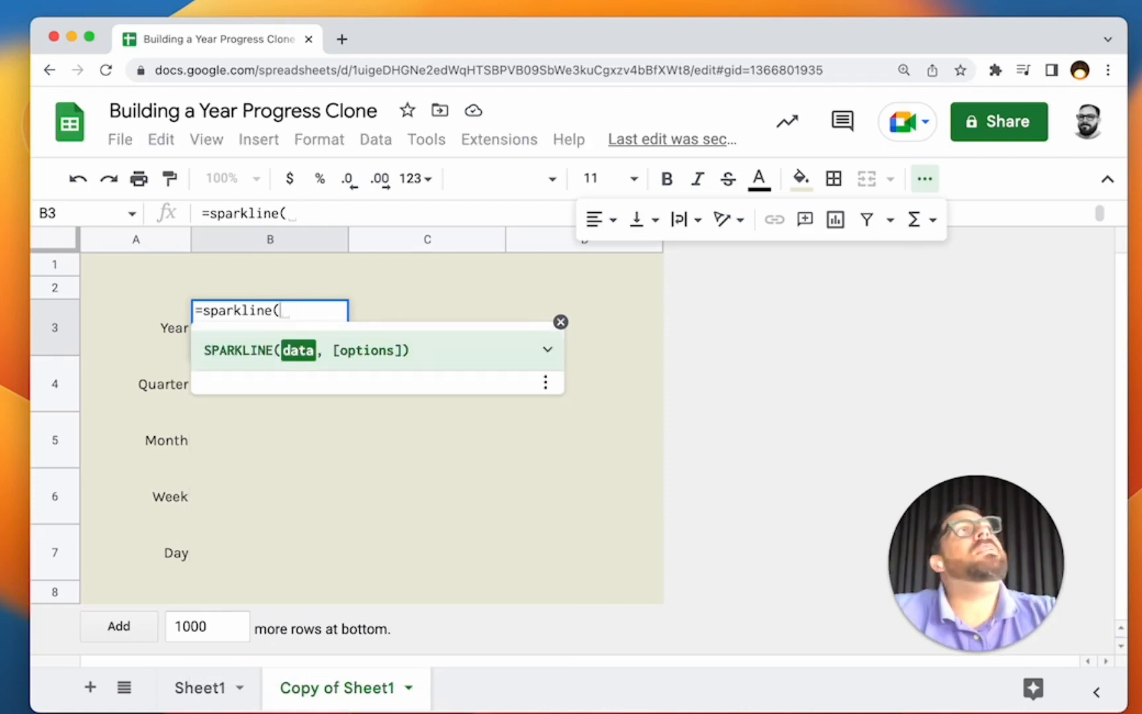
pyautogui.write('today()')
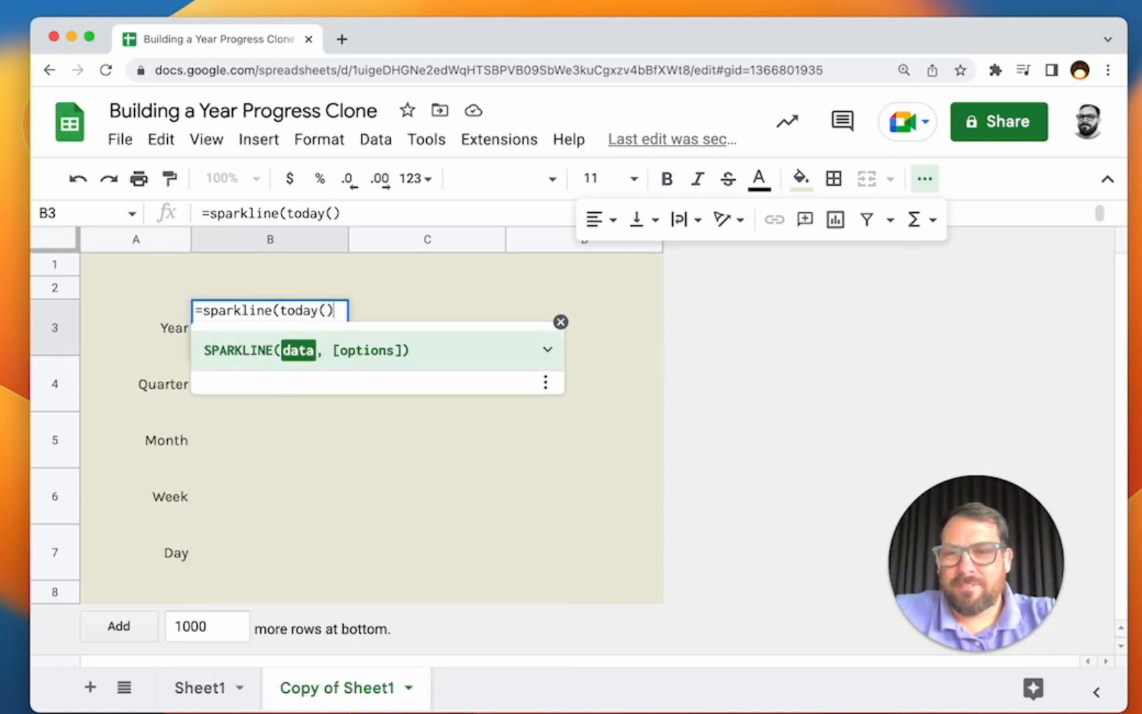
pyautogui.press('Escape')
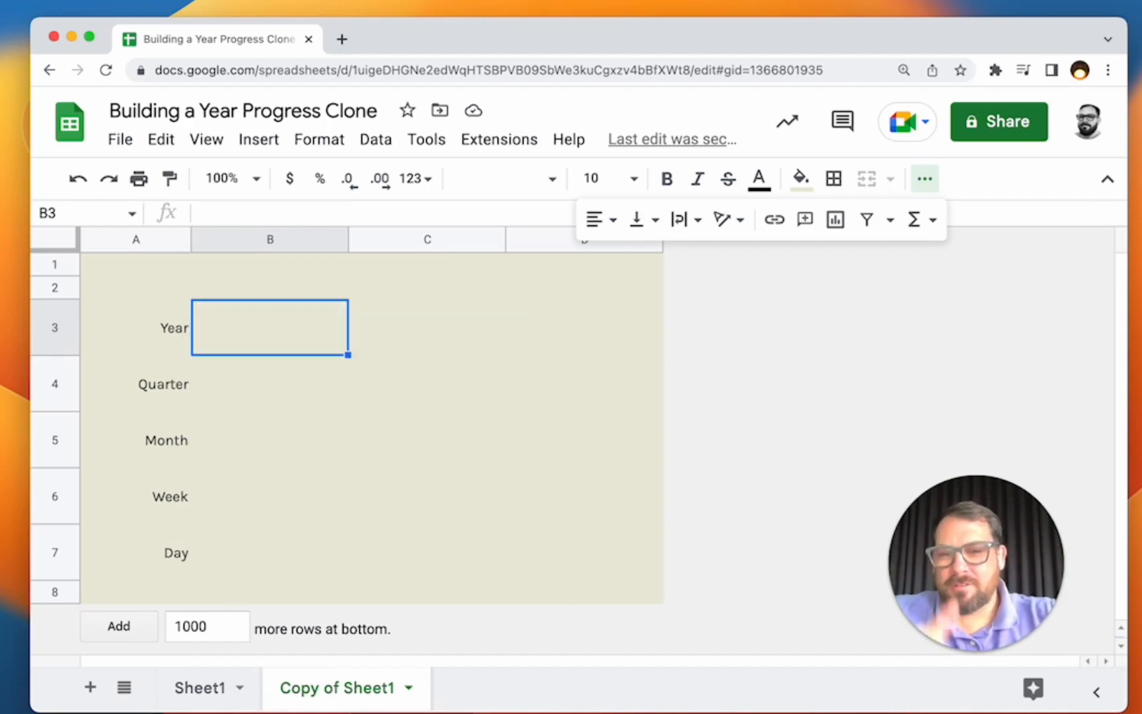
pyautogui.press('Right')
pyautogui.press('Left')
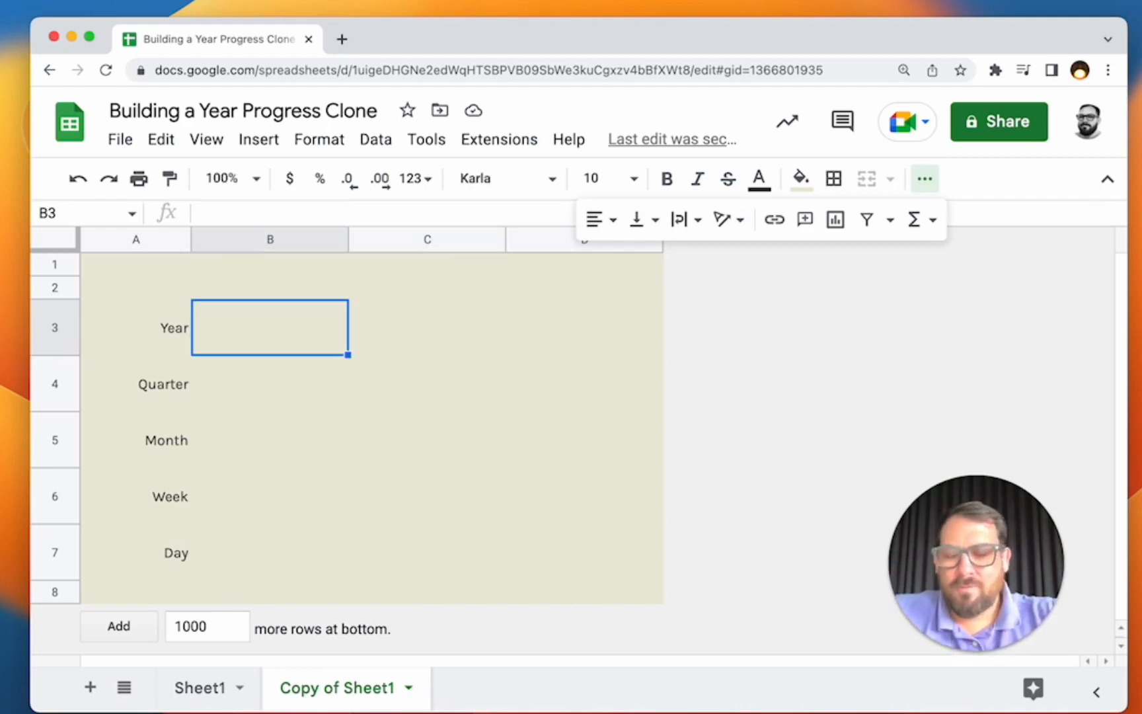
# Step: Enter the formula =today() in cell B3 beside the Year label
pyautogui.write('=')
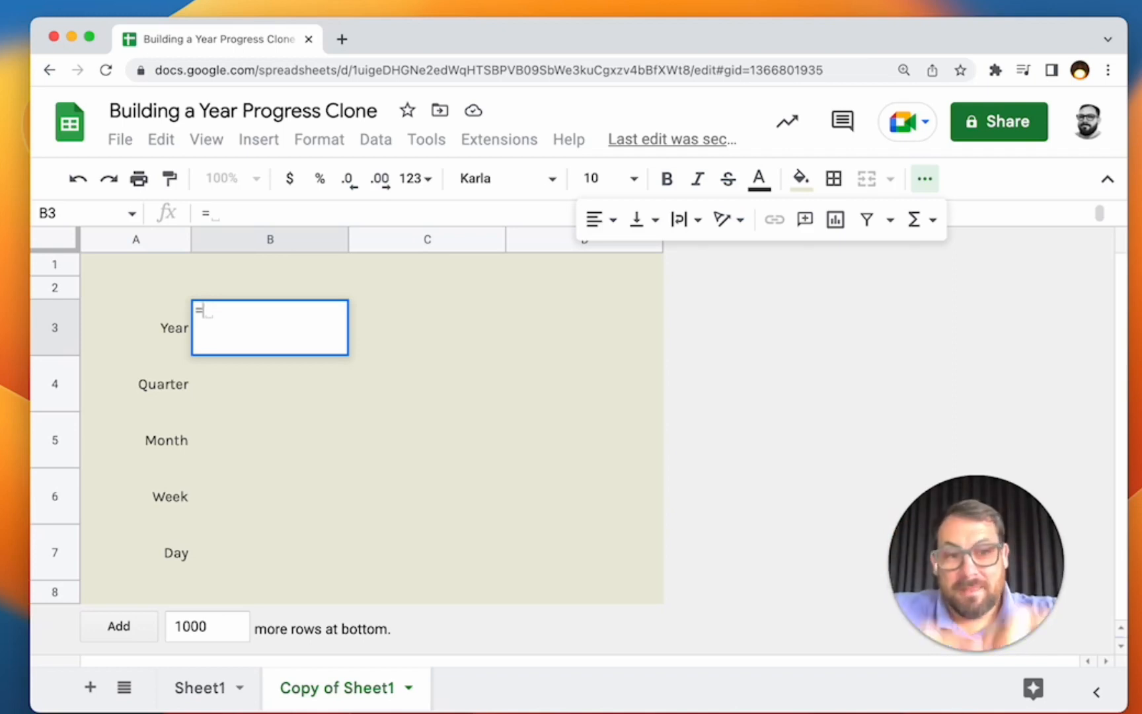
pyautogui.write('today()')
pyautogui.press('Return')
pyautogui.press('Up')
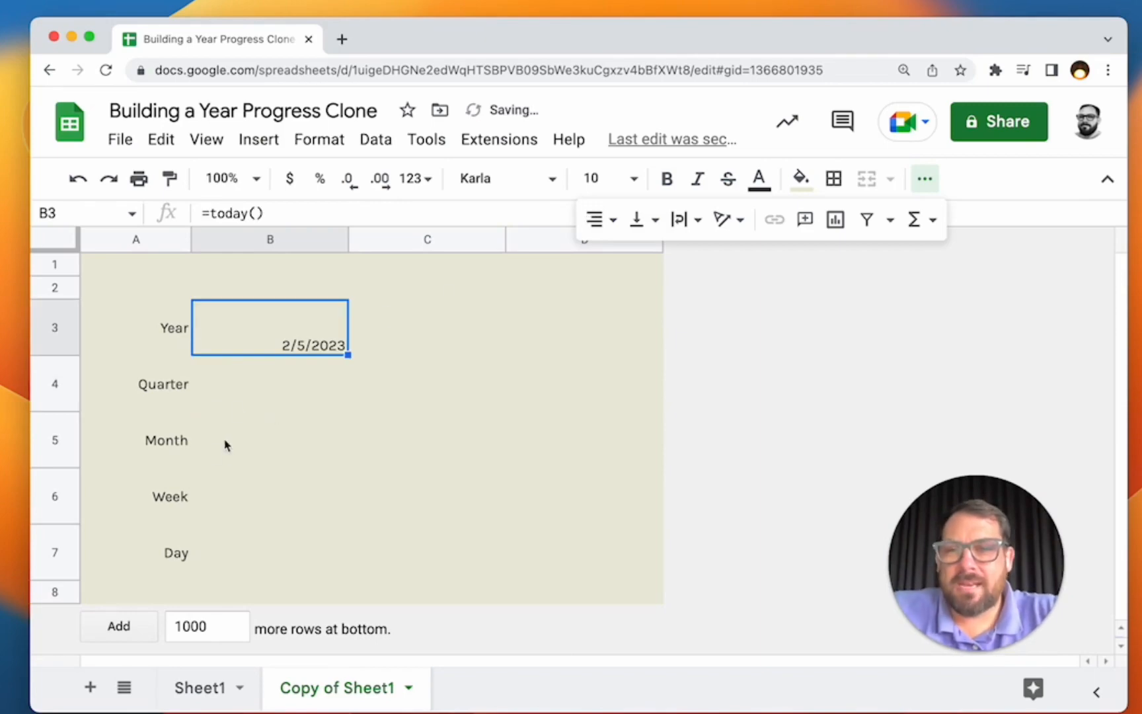
# Step: Format the date in cell B3 as a Number with no decimal places
pyautogui.click(306, 140)
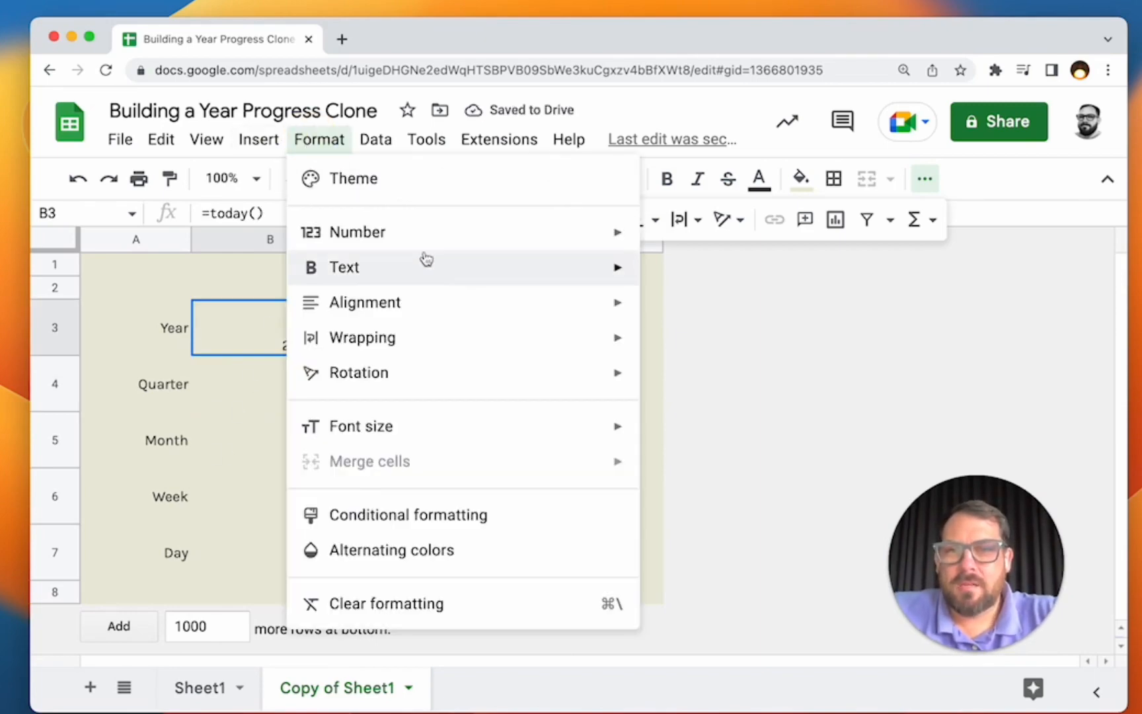
pyautogui.moveTo(458, 247)
pyautogui.click(710, 287)
pyautogui.doubleClick(347, 178)
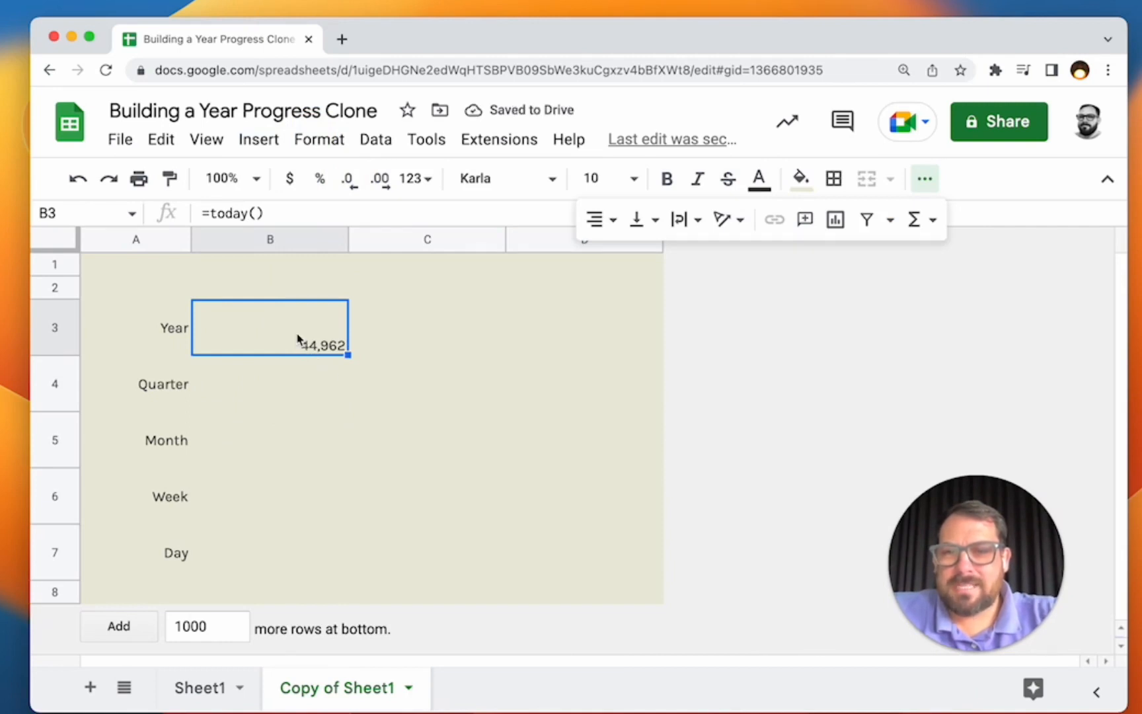
# Step: Copy the =today() formula from cell B3 into cell B2
pyautogui.click(264, 274)
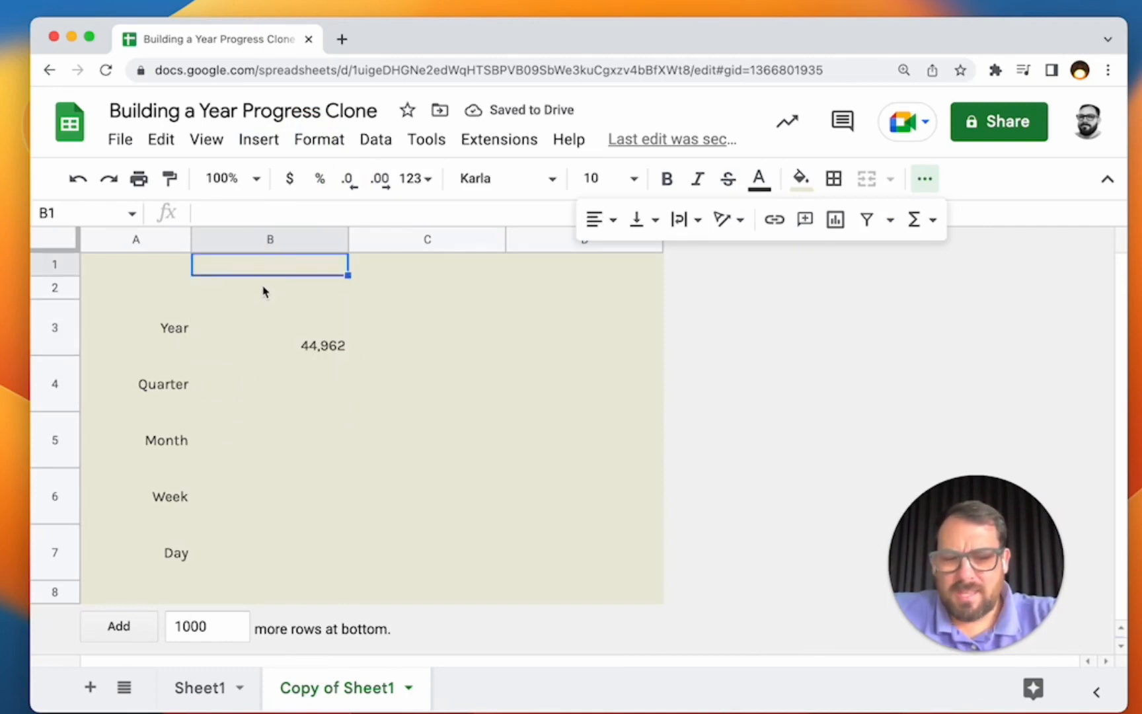
pyautogui.press('Down')
pyautogui.press('Down')
pyautogui.press('super+c')
pyautogui.press('Up')
pyautogui.press('super+v')
pyautogui.doubleClick(306, 285)
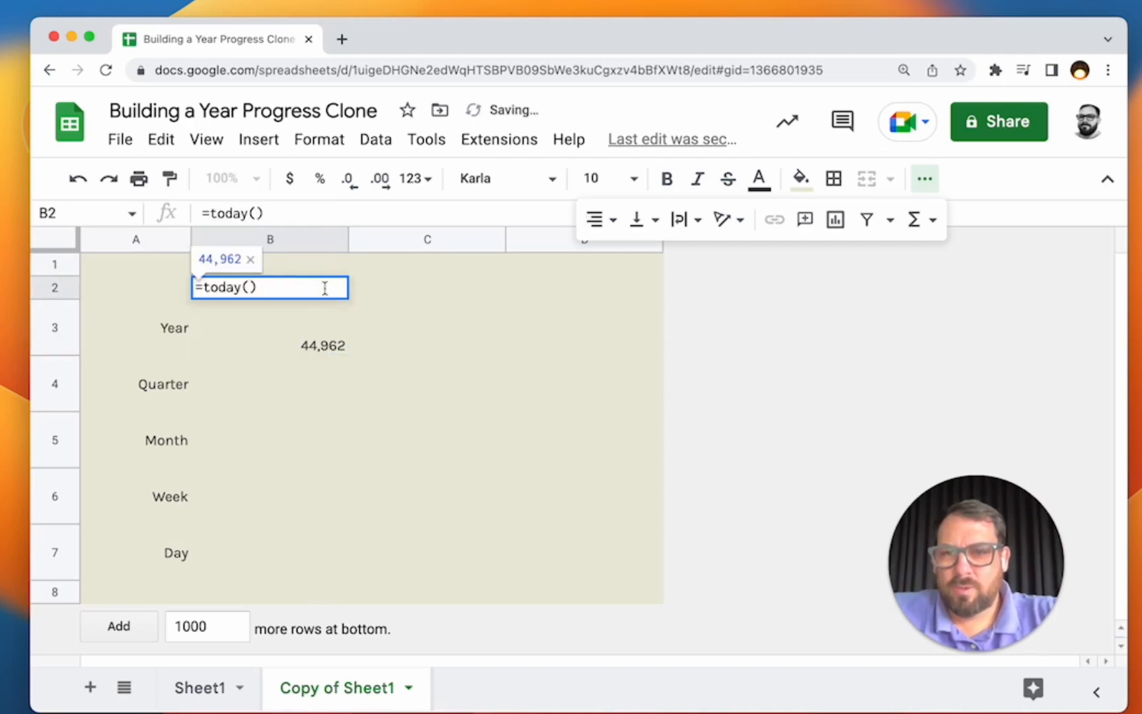
pyautogui.click(293, 272)
pyautogui.click(291, 288)
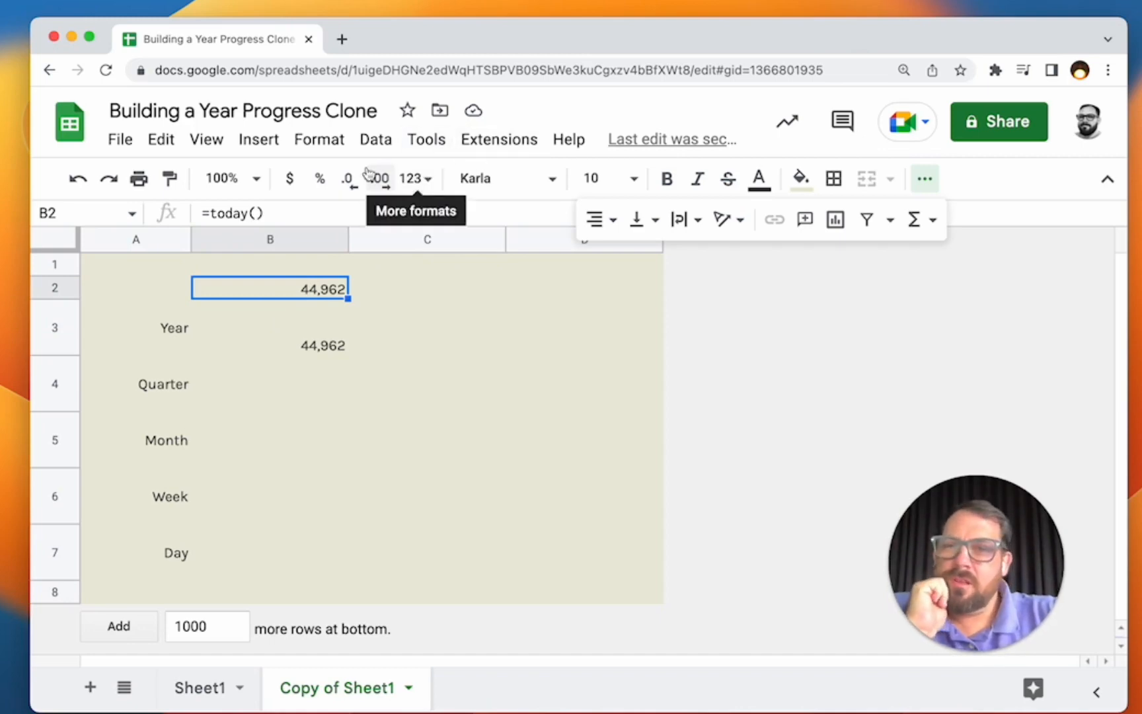
# Step: Apply the Date number format to cell B2
pyautogui.click(324, 140)
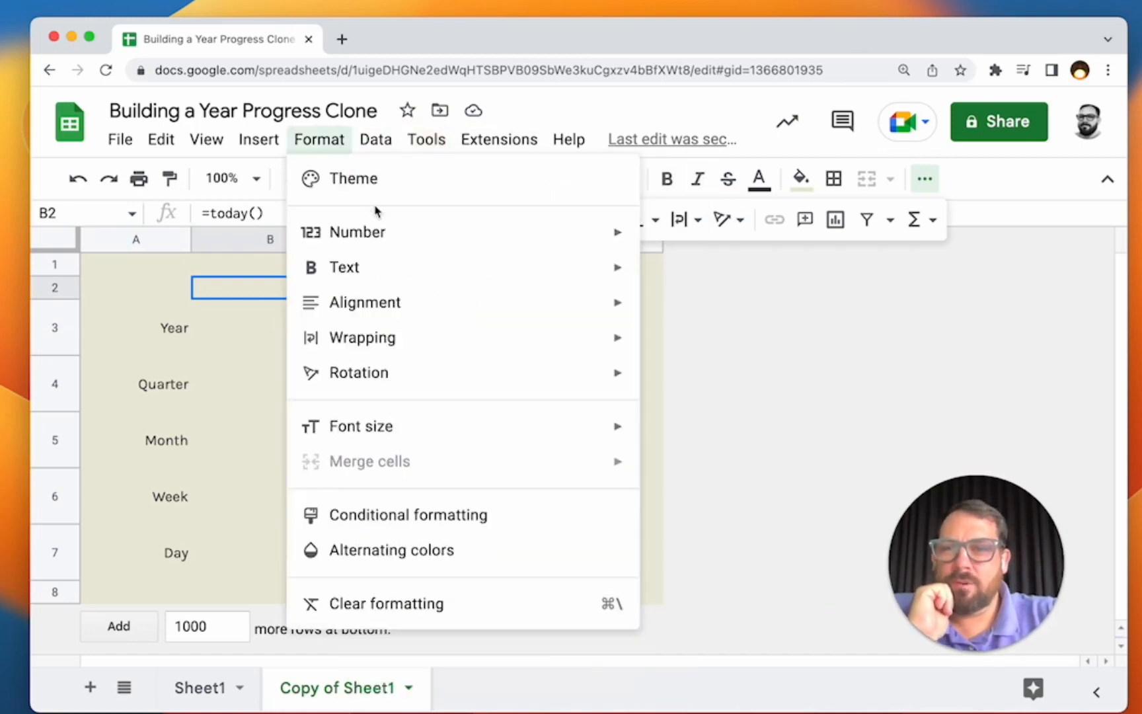
pyautogui.moveTo(344, 232)
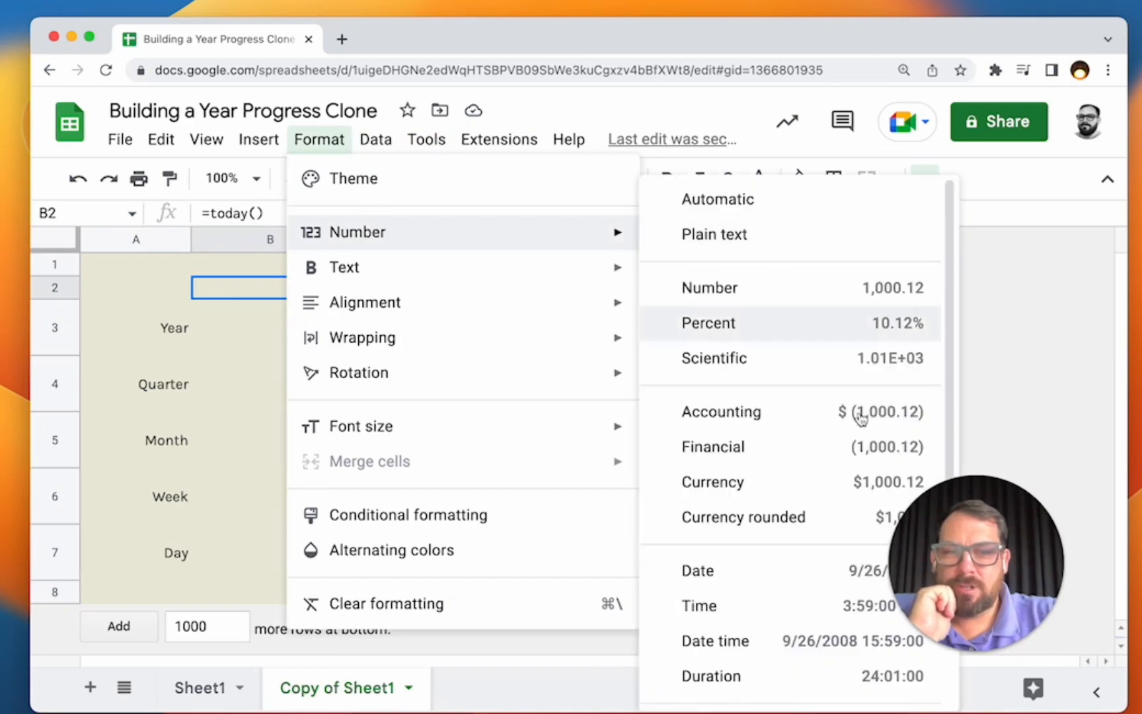
pyautogui.click(740, 573)
# Step: Replace the formula in cell B2 with =1/1/2023
pyautogui.doubleClick(317, 296)
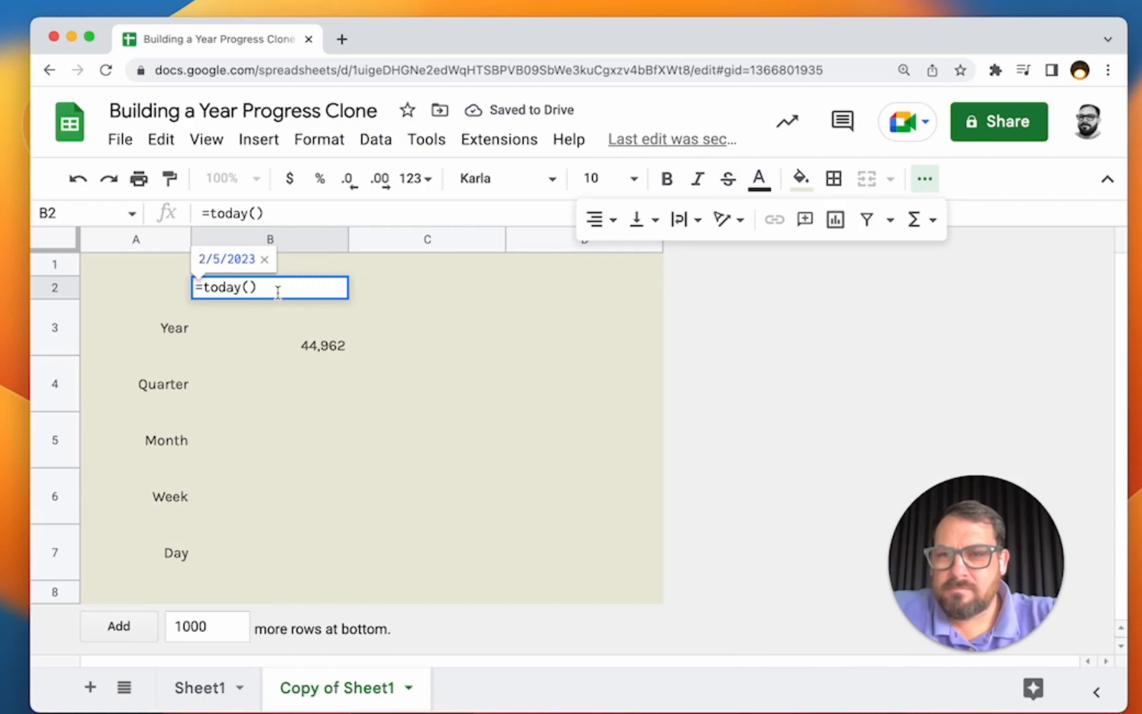
pyautogui.press('BackSpace')
pyautogui.press('BackSpace')
pyautogui.press('BackSpace')
pyautogui.press('BackSpace')
pyautogui.press('BackSpace')
pyautogui.press('BackSpace')
pyautogui.write('1')
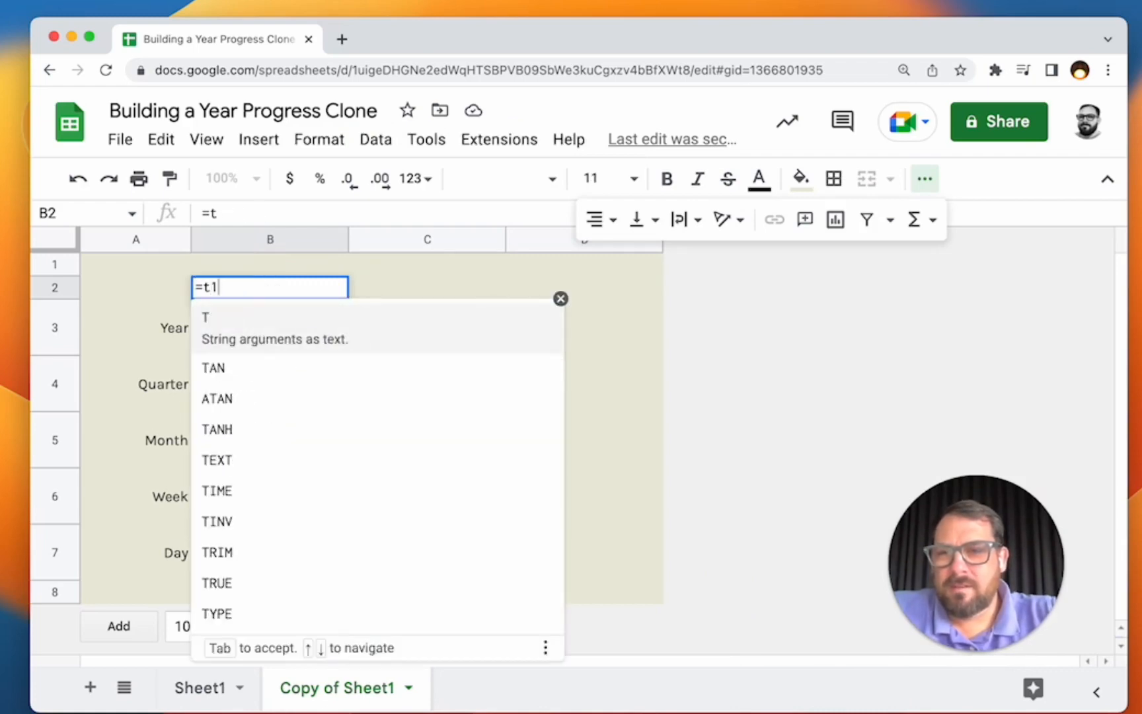
pyautogui.write('/1/2023')
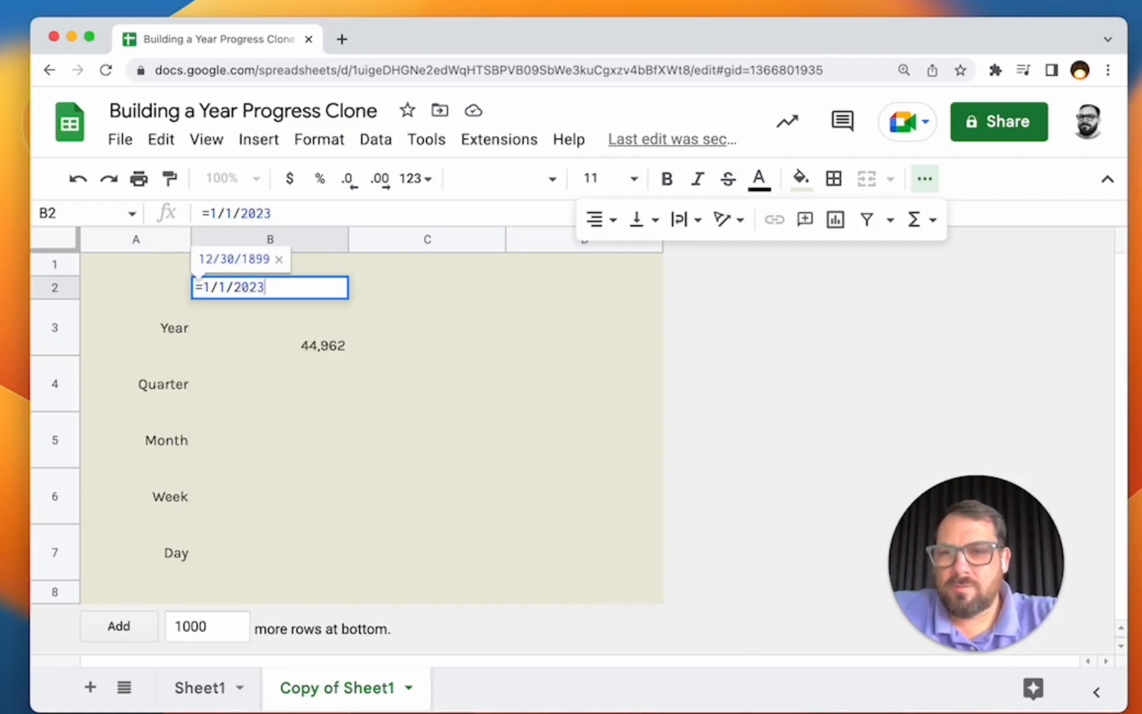
pyautogui.press('Return')
pyautogui.click(326, 291)
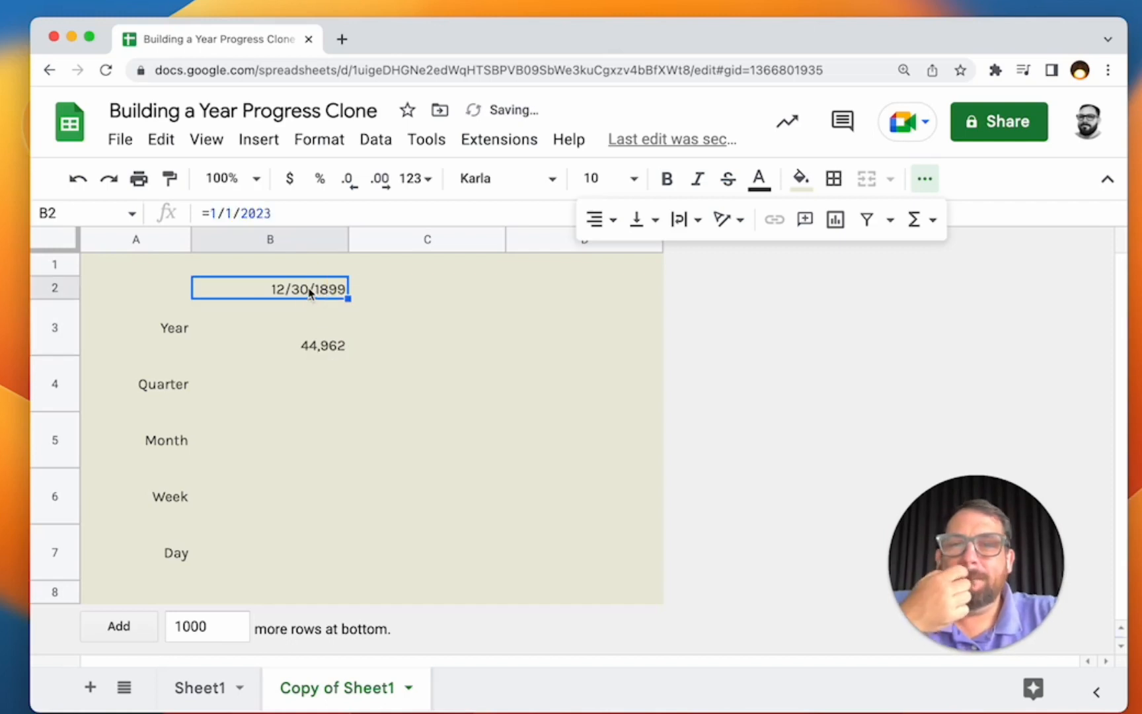
# Step: Replace the formula in cell B2 with the plain date 1/1/2023
pyautogui.click(237, 213)
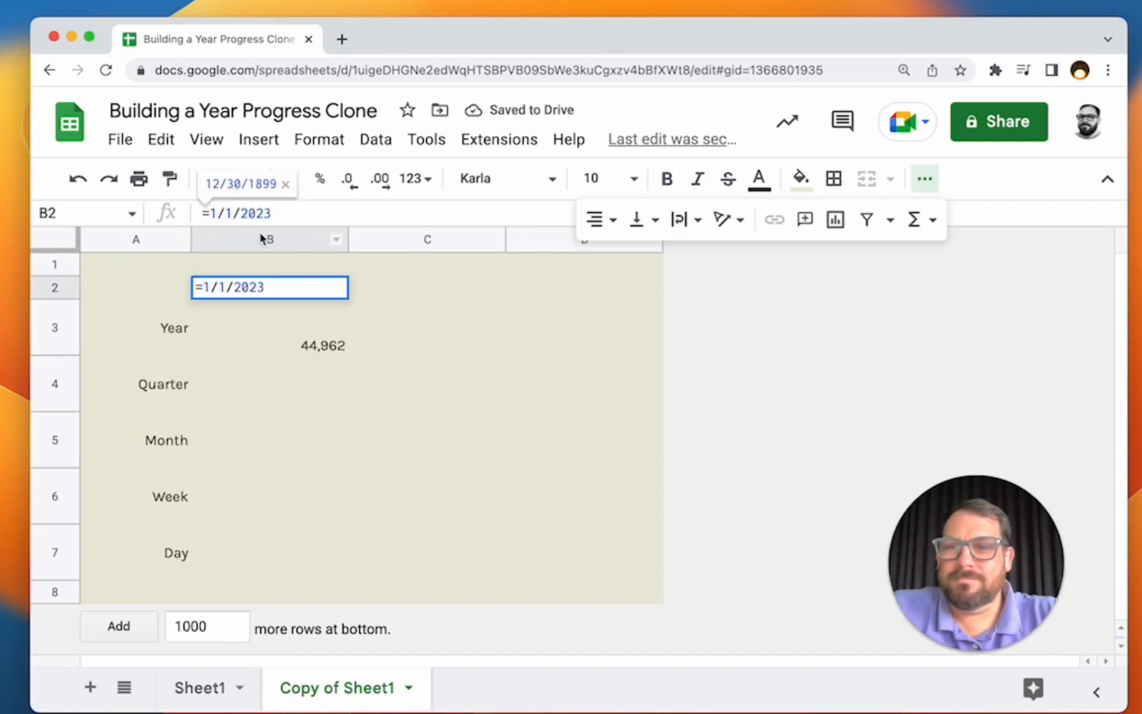
pyautogui.write('01/')
pyautogui.write('0')
pyautogui.press('BackSpace')
pyautogui.press('Return')
# Step: Copy the date in cell B2 into cell C2 and apply the Number format to the copy
pyautogui.click(324, 296)
pyautogui.press('super+c')
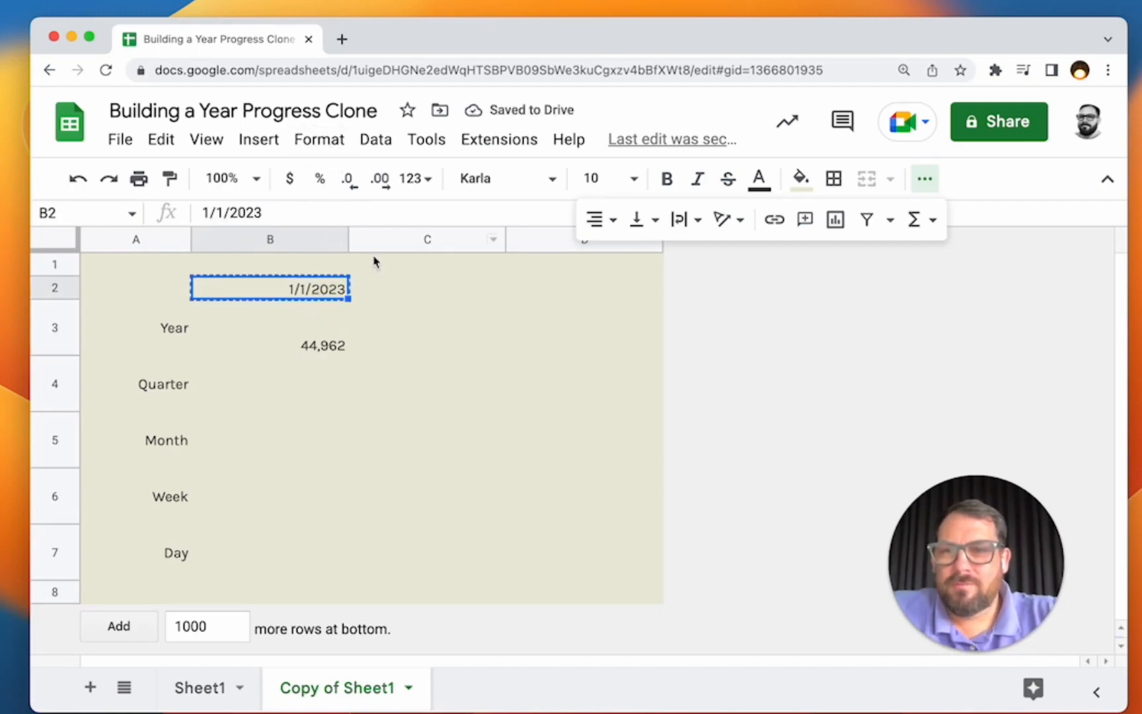
pyautogui.click(375, 263)
pyautogui.click(375, 289)
pyautogui.press('super+v')
pyautogui.click(320, 139)
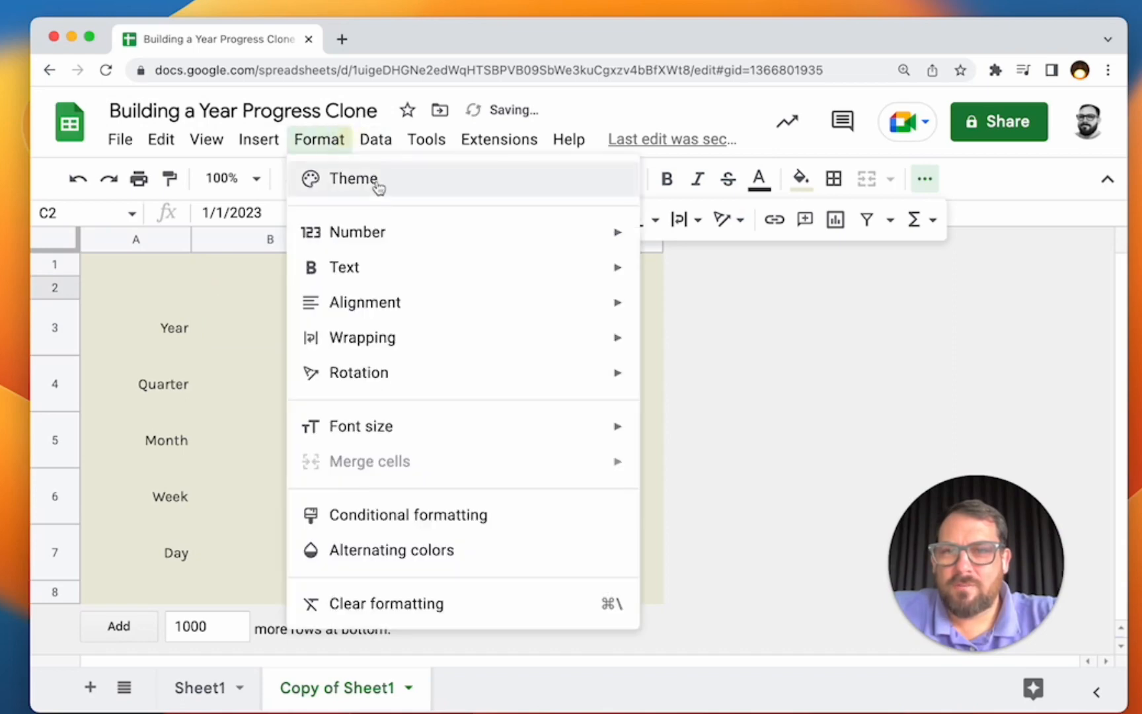
pyautogui.moveTo(382, 231)
pyautogui.click(690, 288)
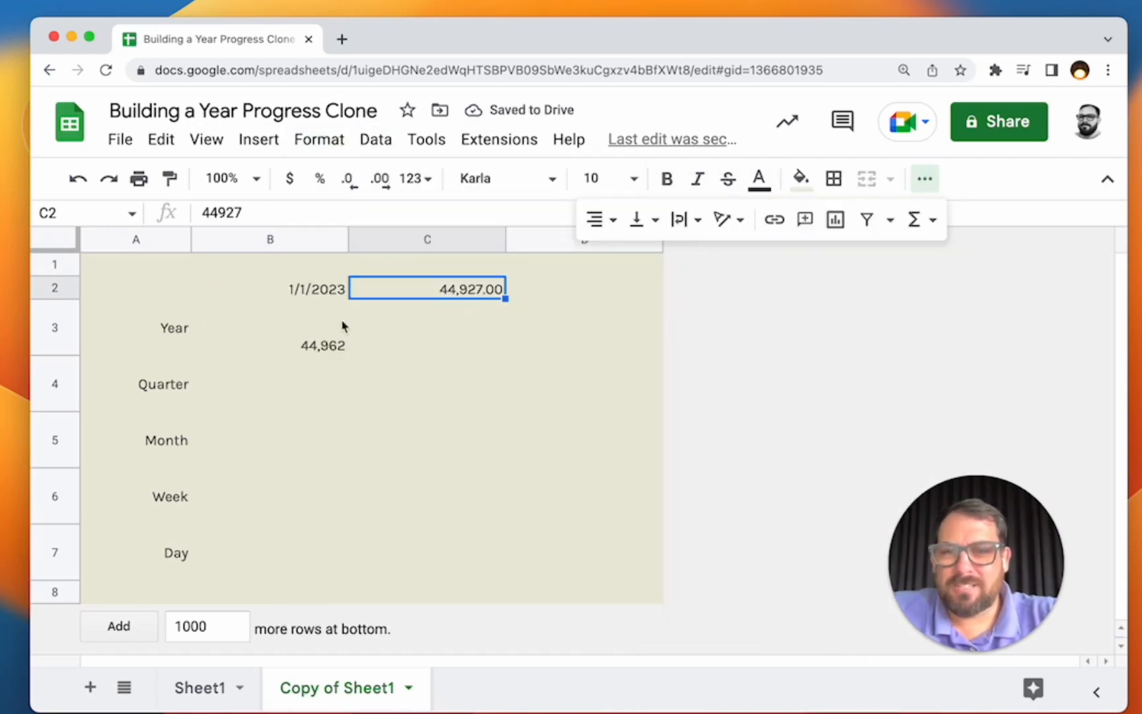
# Step: Copy the date in cell B2 into cells A1 and B1
pyautogui.click(300, 292)
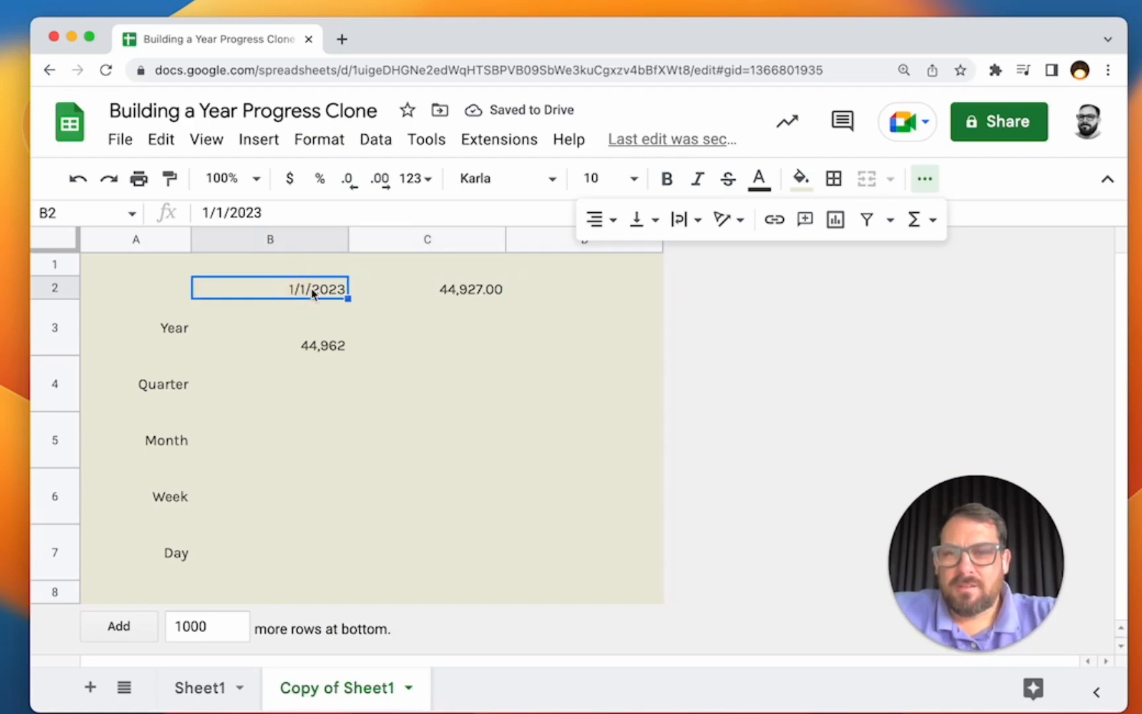
pyautogui.press('super+c')
pyautogui.click(136, 267)
pyautogui.press('super+v')
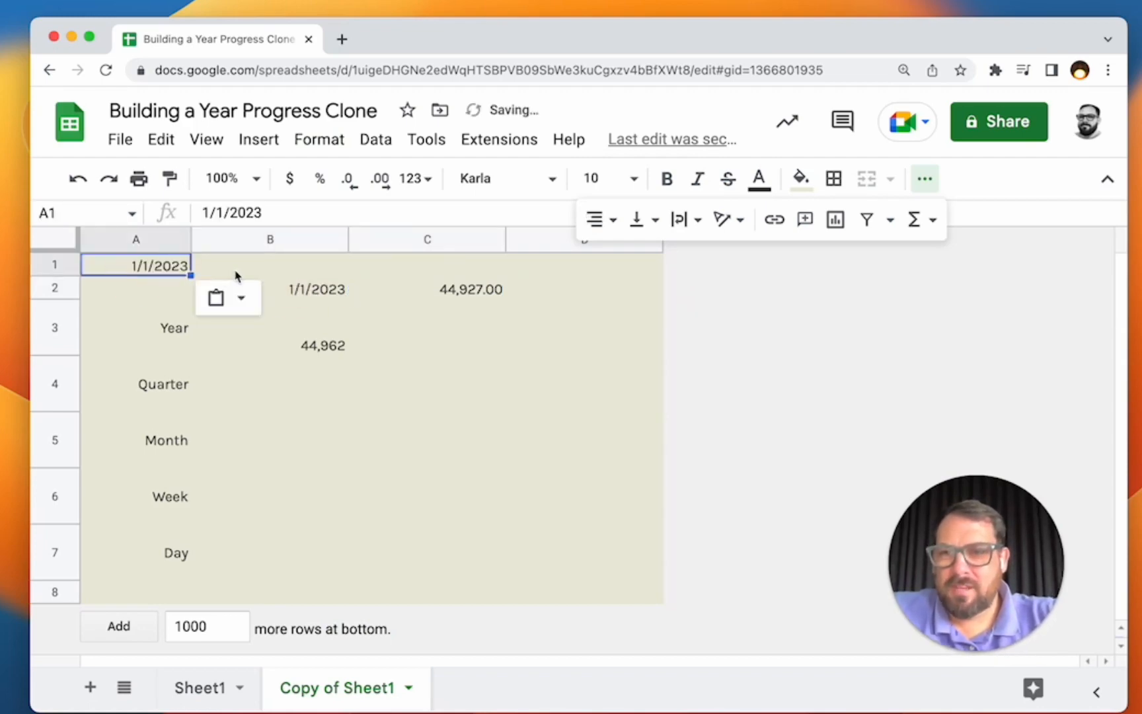
pyautogui.click(237, 272)
pyautogui.press('super+v')
# Step: Change the date in cell B1 to 12/31/2023 with the date picker
pyautogui.doubleClick(238, 268)
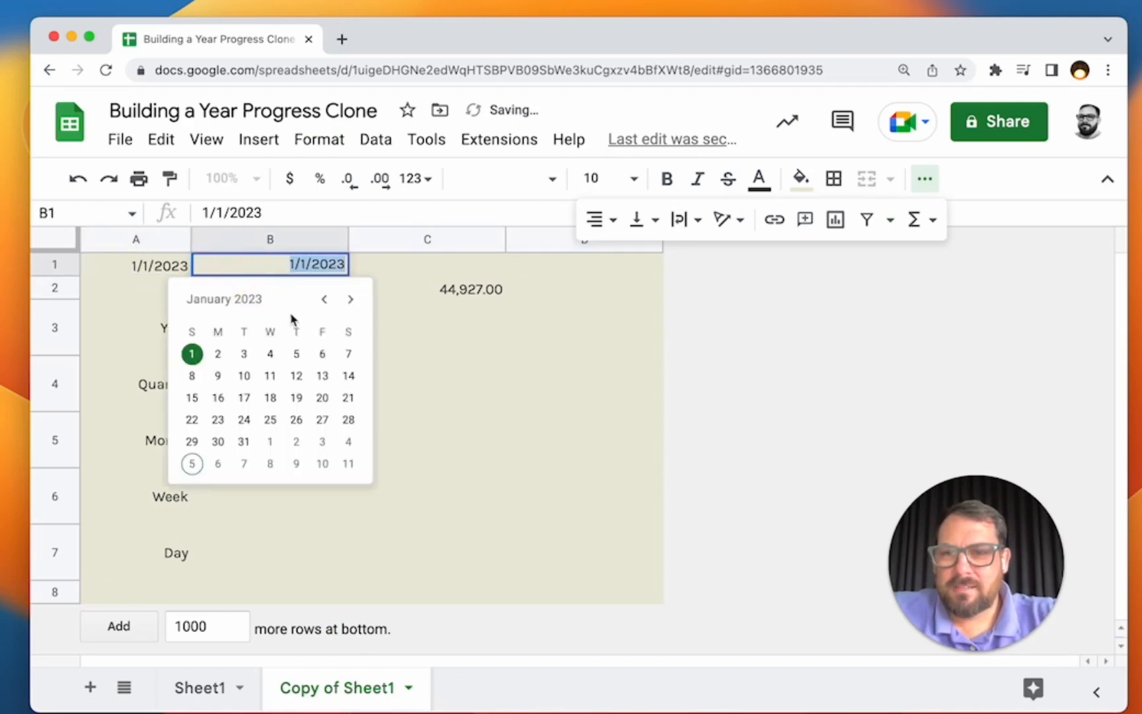
pyautogui.click(351, 301)
pyautogui.click(352, 300)
pyautogui.click(352, 300)
pyautogui.click(354, 301)
pyautogui.click(354, 300)
pyautogui.click(355, 301)
pyautogui.click(355, 301)
pyautogui.click(355, 300)
pyautogui.click(355, 300)
pyautogui.click(355, 300)
pyautogui.click(355, 301)
pyautogui.click(355, 301)
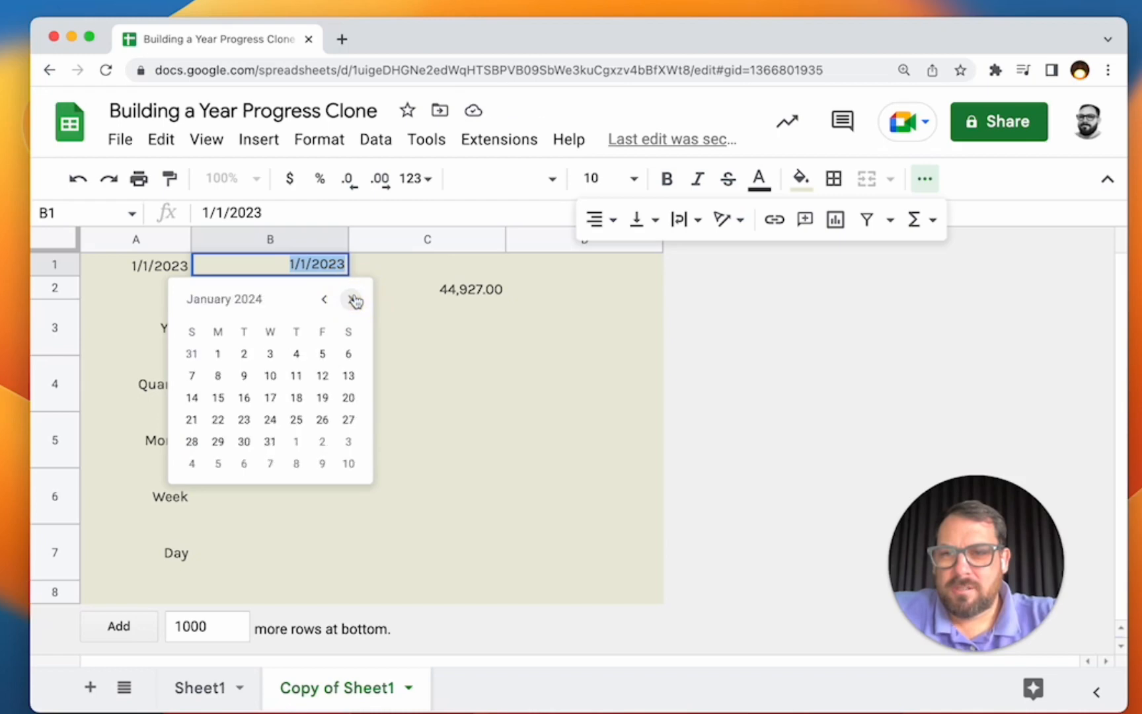
pyautogui.click(327, 300)
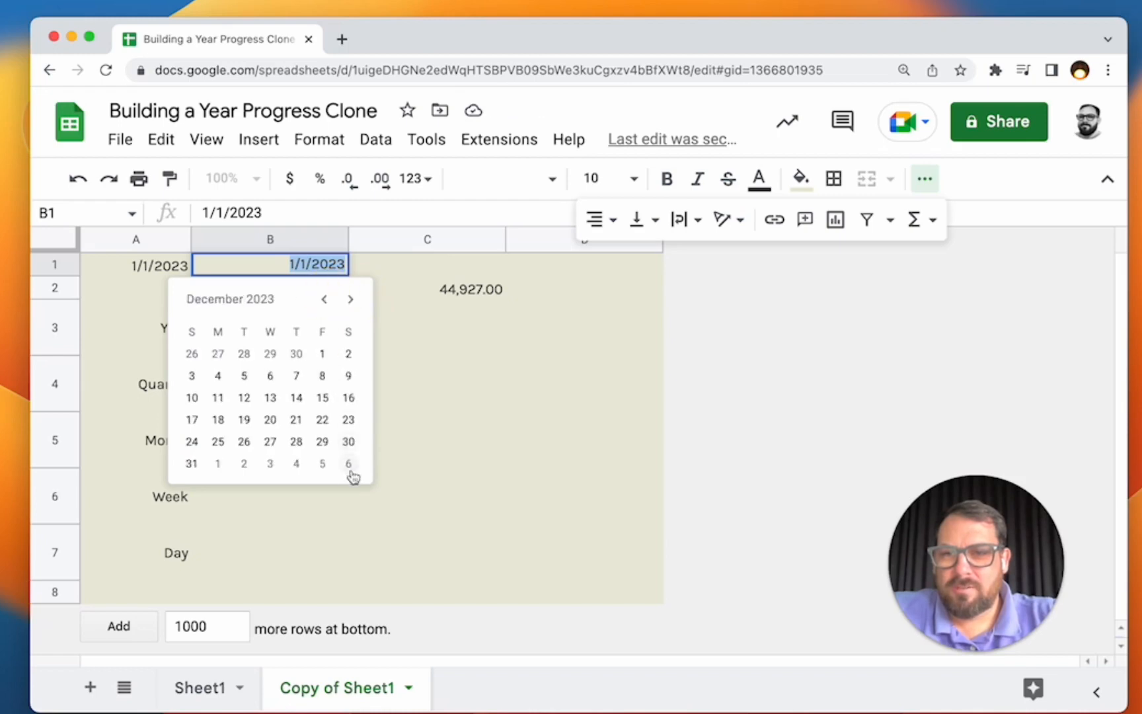
pyautogui.click(190, 464)
# Step: Clear the date from cell B2 and copy the number in cell C2
pyautogui.click(273, 291)
pyautogui.press('Delete')
pyautogui.press('Right')
pyautogui.press('Delete')
pyautogui.press('super+z')
pyautogui.press('super+c')
# Step: Enter the formula =B1-A1 in cell A2 to calculate the days between the two dates
pyautogui.press('Left')
pyautogui.press('Left')
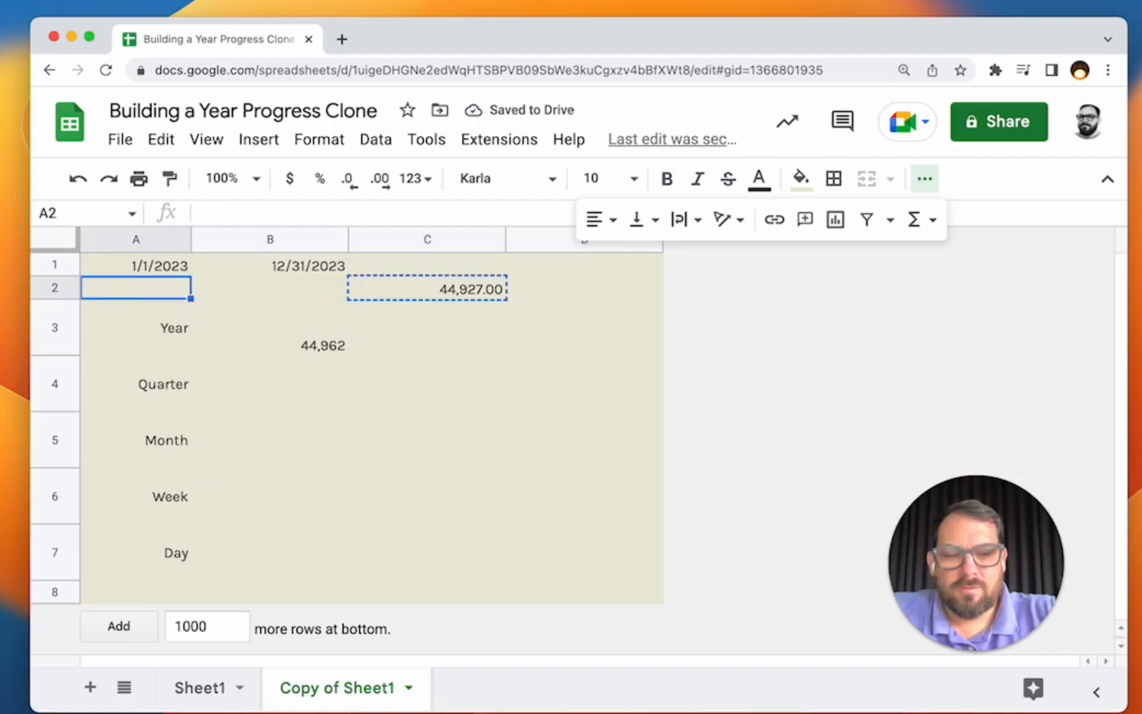
pyautogui.write('=')
pyautogui.click(287, 266)
pyautogui.write('-')
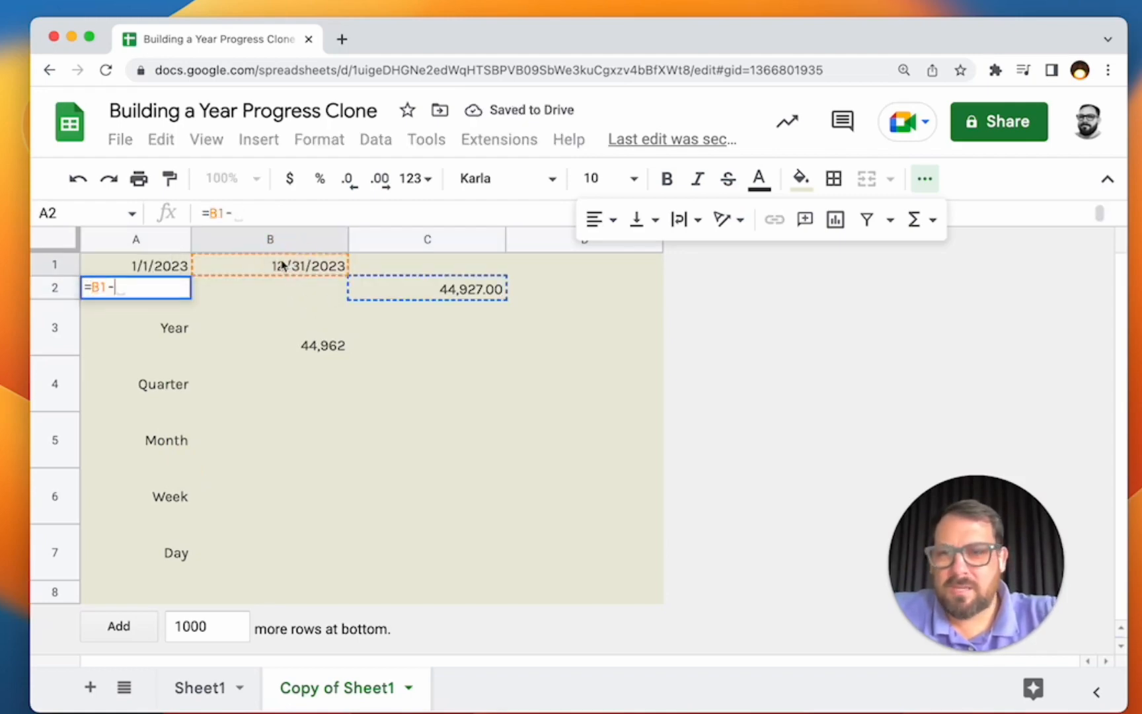
pyautogui.click(141, 270)
pyautogui.press('Return')
pyautogui.press('Up')
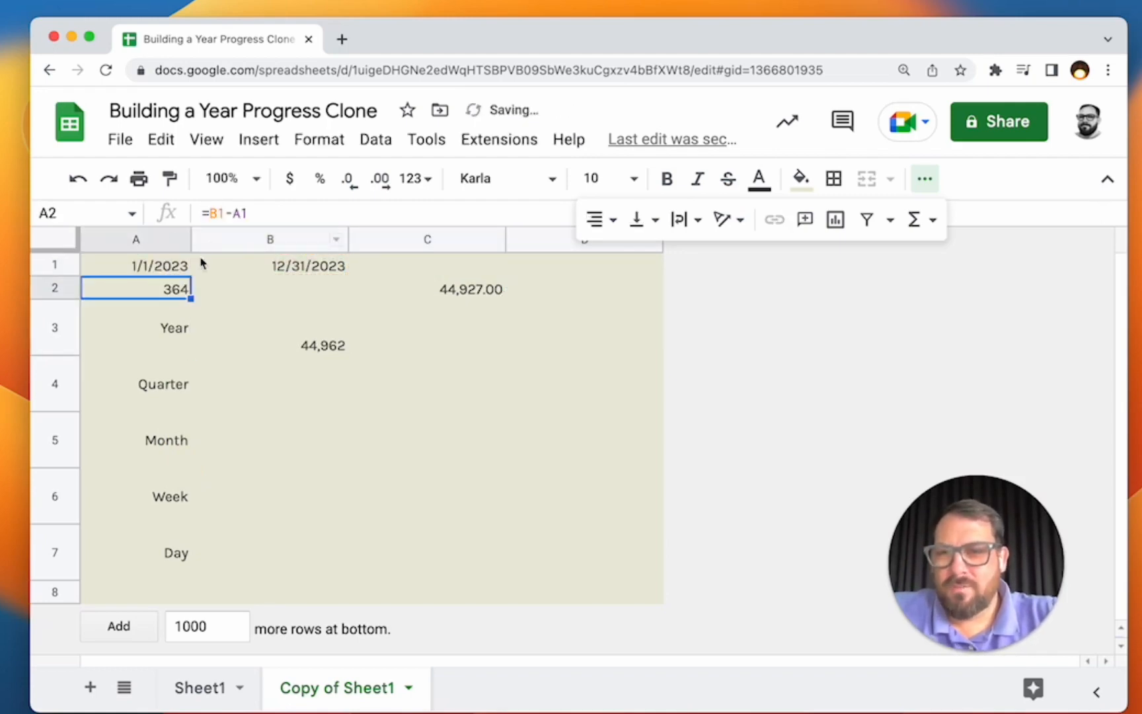
# Step: Change the start date in cell A1 to 12/31/2022 and check the day difference in cell A2
pyautogui.click(147, 268)
pyautogui.doubleClick(148, 269)
pyautogui.click(190, 299)
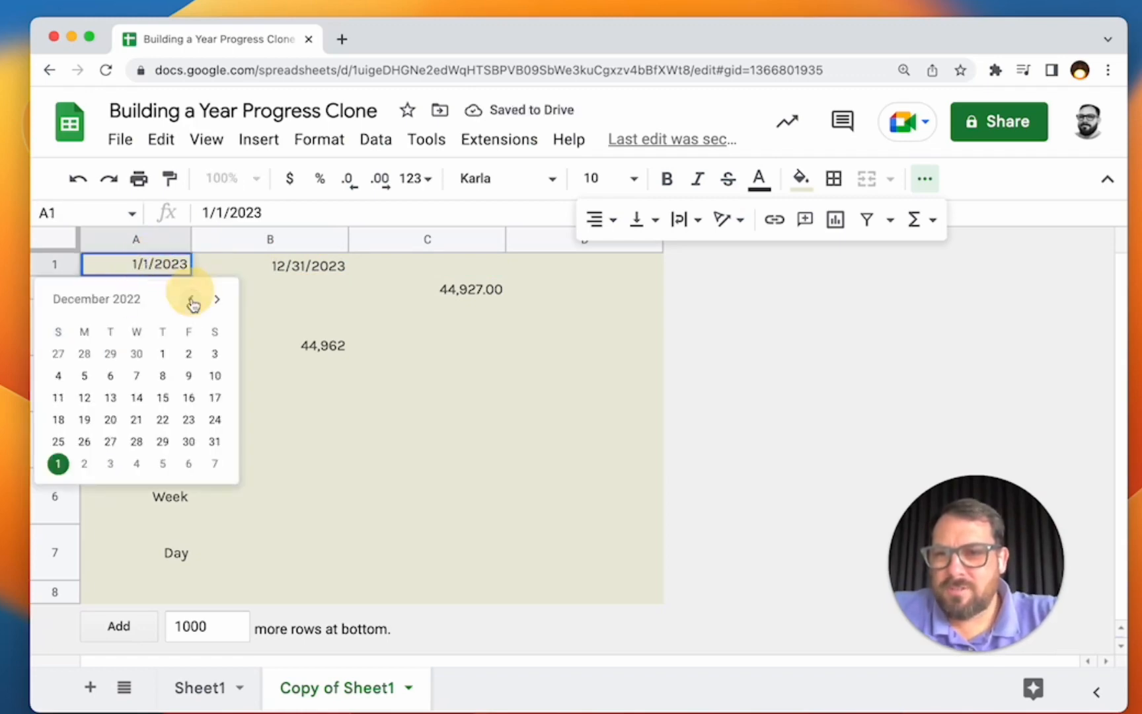
pyautogui.click(215, 443)
pyautogui.doubleClick(264, 265)
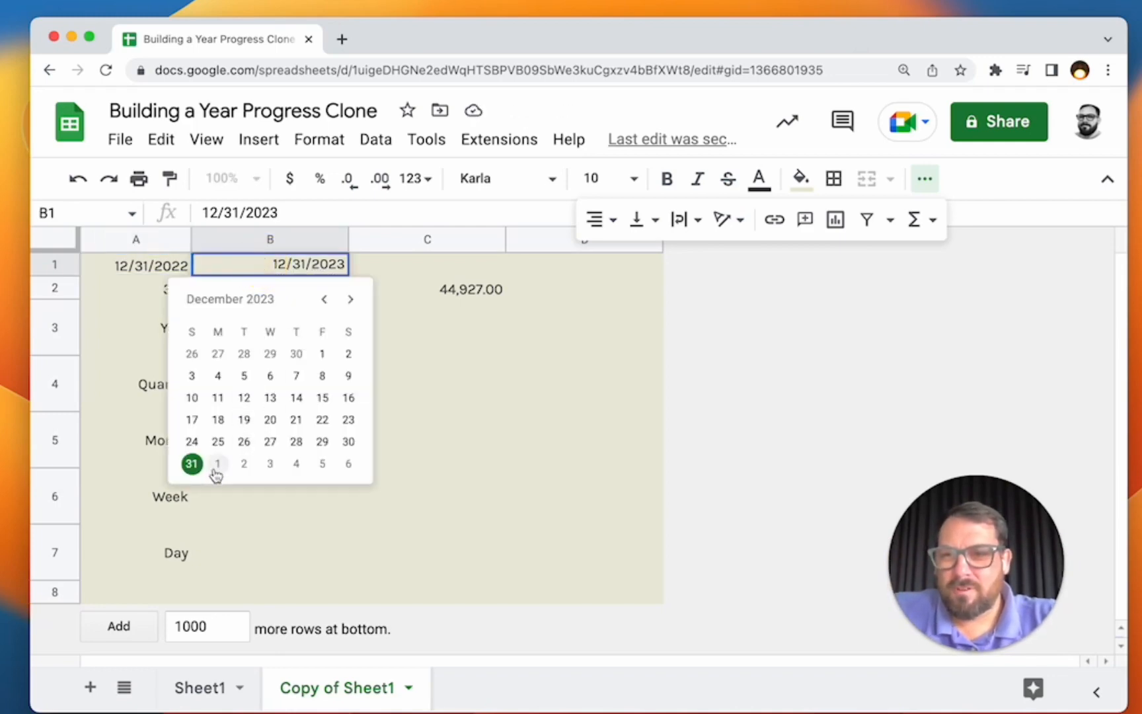
pyautogui.click(135, 299)
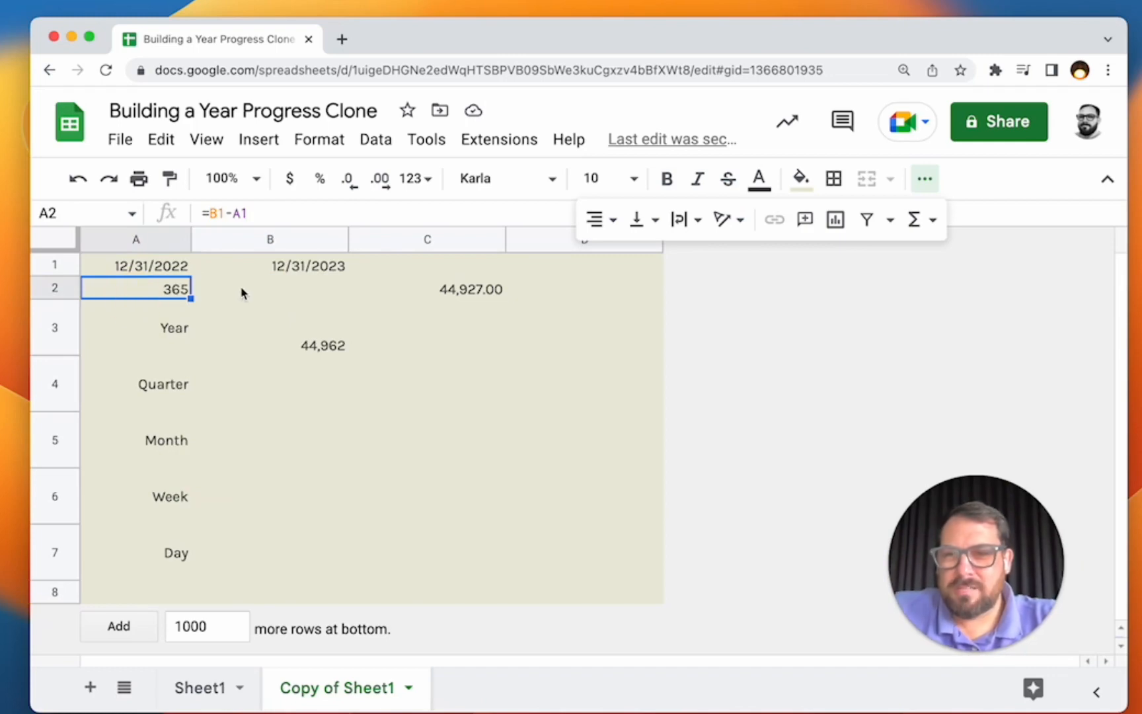
# Step: Set the start date in cell A1 to 1/1/2023 and the end date in cell B1 to 1/1/2024
pyautogui.doubleClick(146, 264)
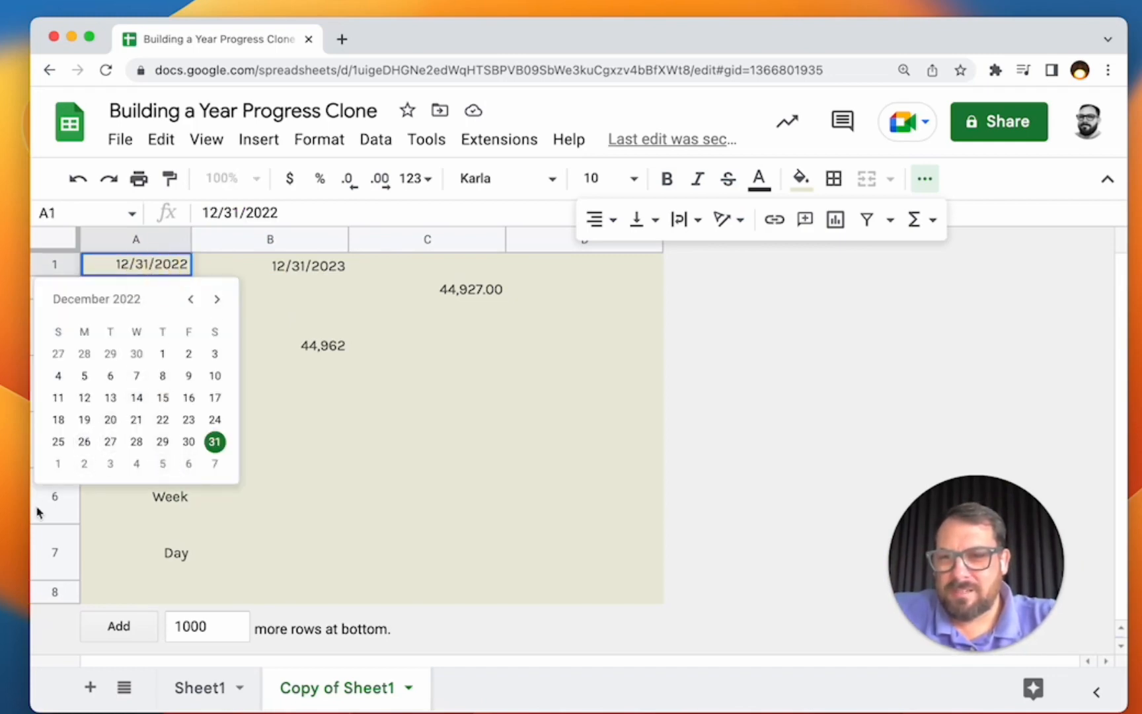
pyautogui.click(58, 464)
pyautogui.doubleClick(303, 265)
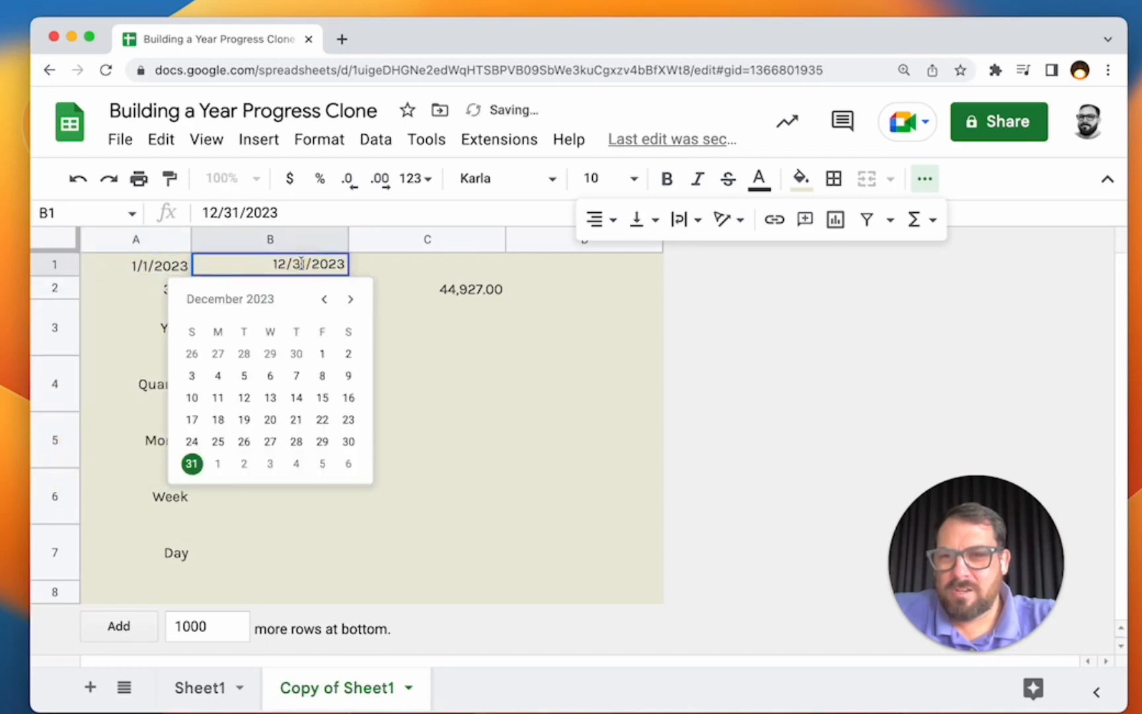
pyautogui.click(357, 301)
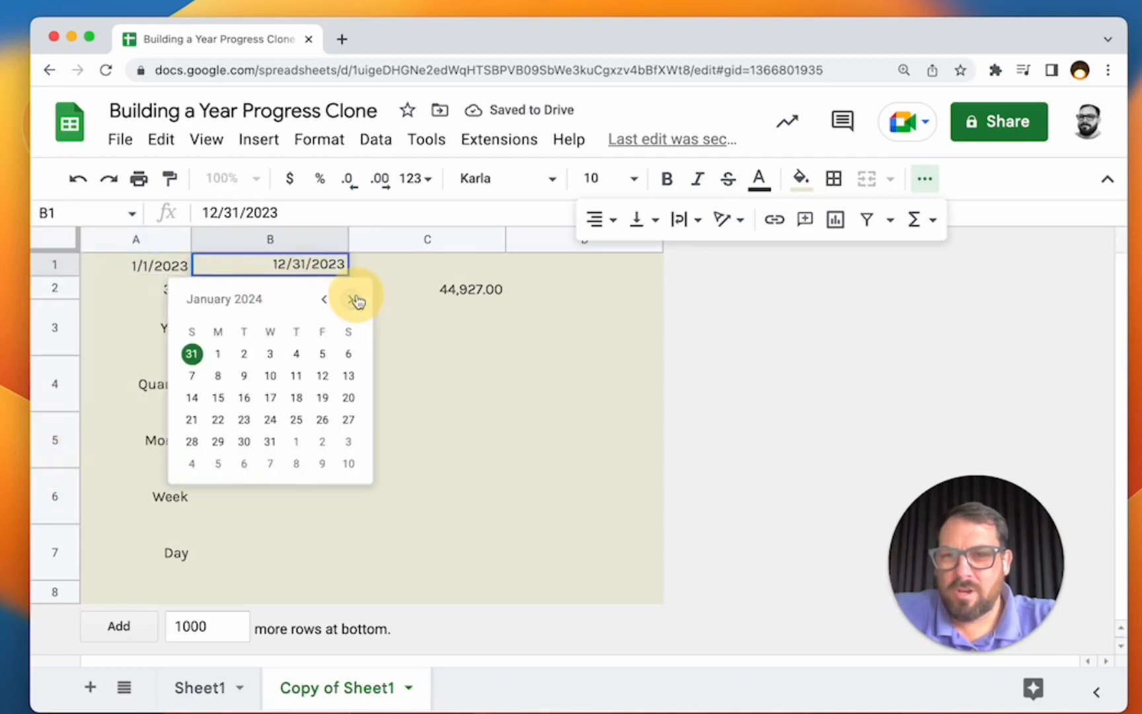
pyautogui.click(217, 353)
pyautogui.click(204, 285)
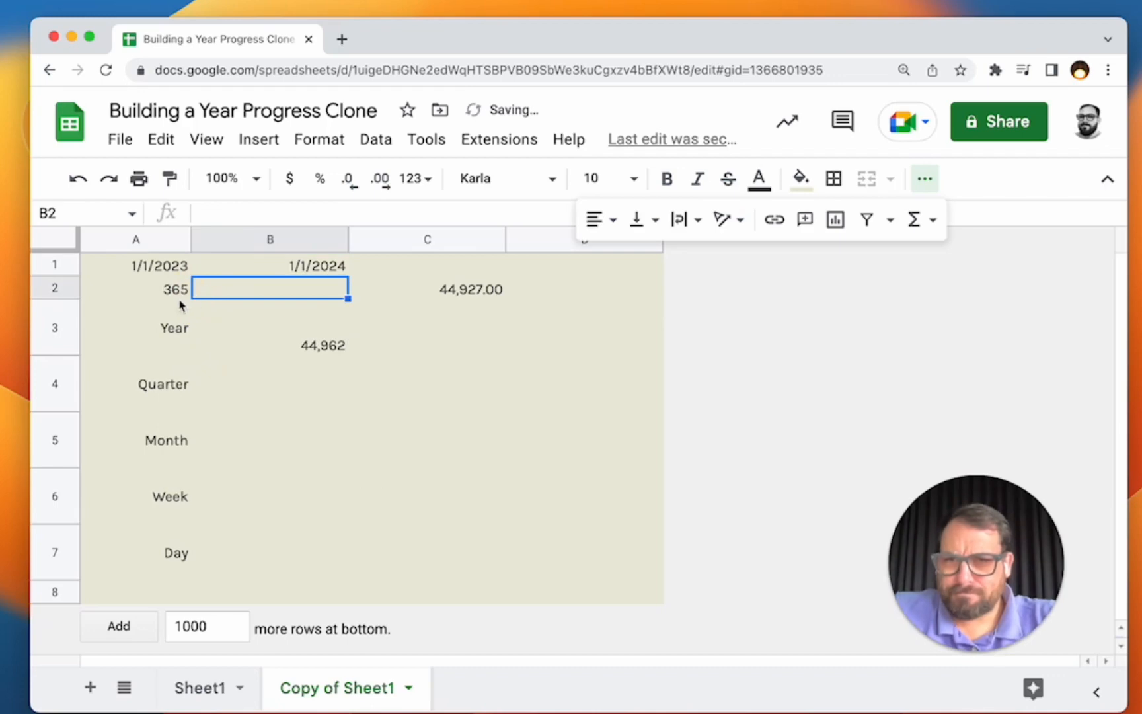
pyautogui.click(165, 290)
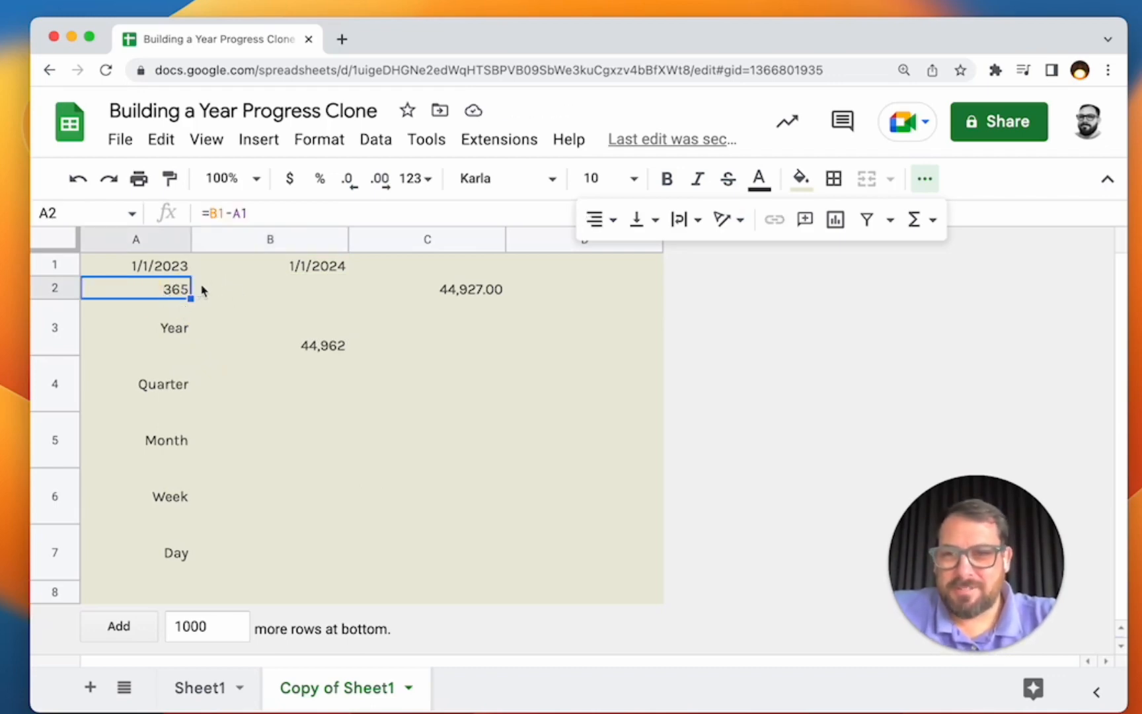
# Step: Extend the formula in cell B3 to =today()-A1 to calculate the days elapsed this year
pyautogui.click(327, 322)
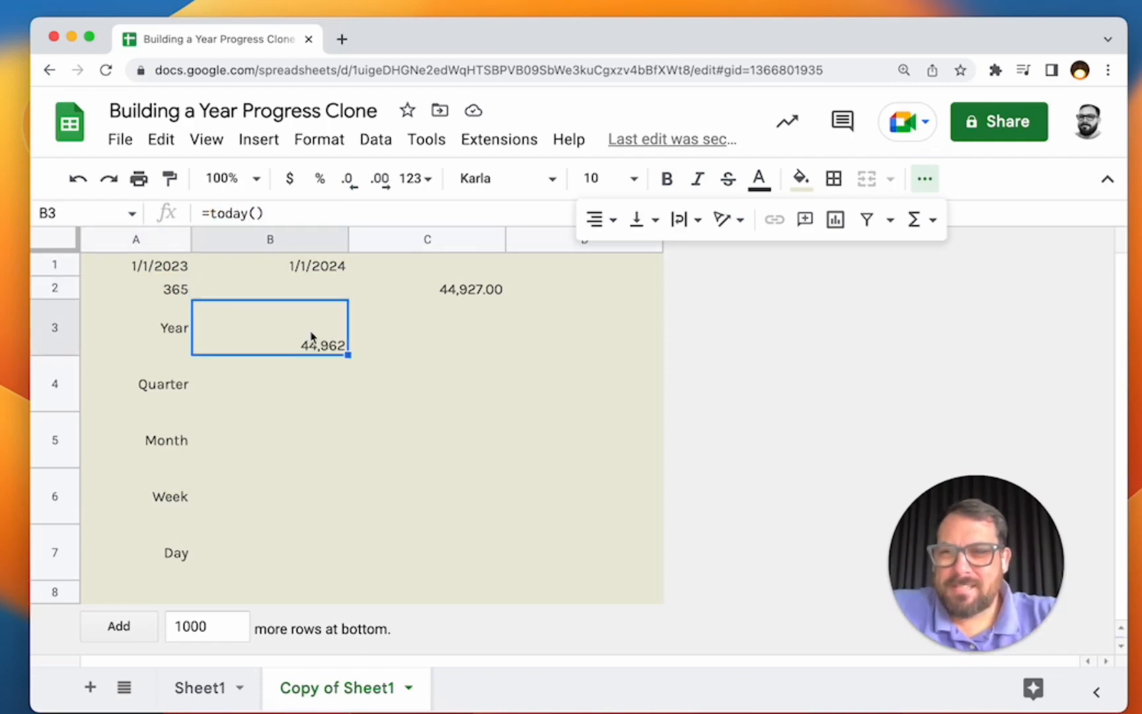
pyautogui.doubleClick(312, 337)
pyautogui.write('-')
pyautogui.press('BackSpace')
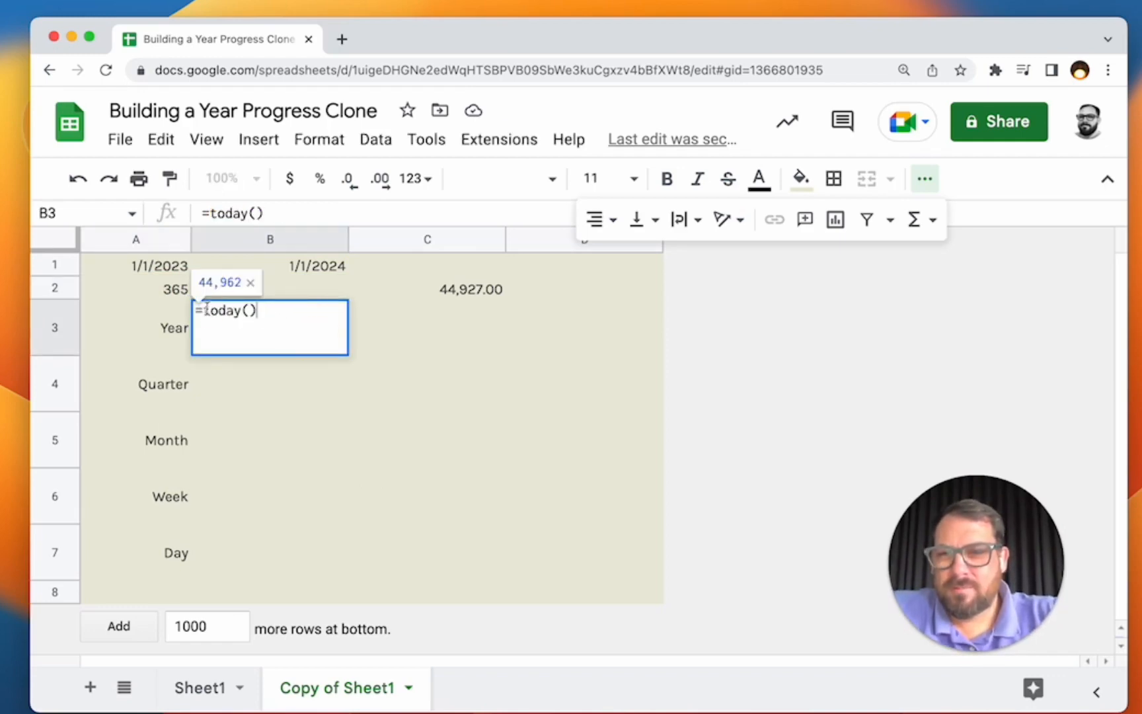
pyautogui.click(207, 308)
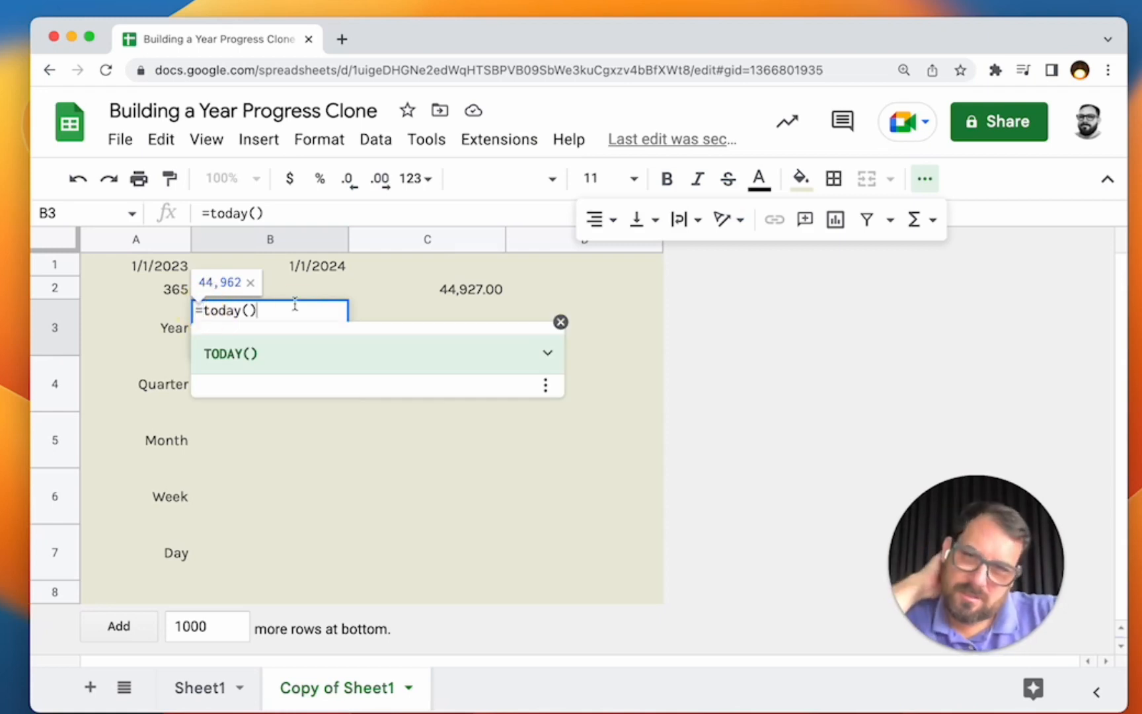
pyautogui.write('-')
pyautogui.click(176, 268)
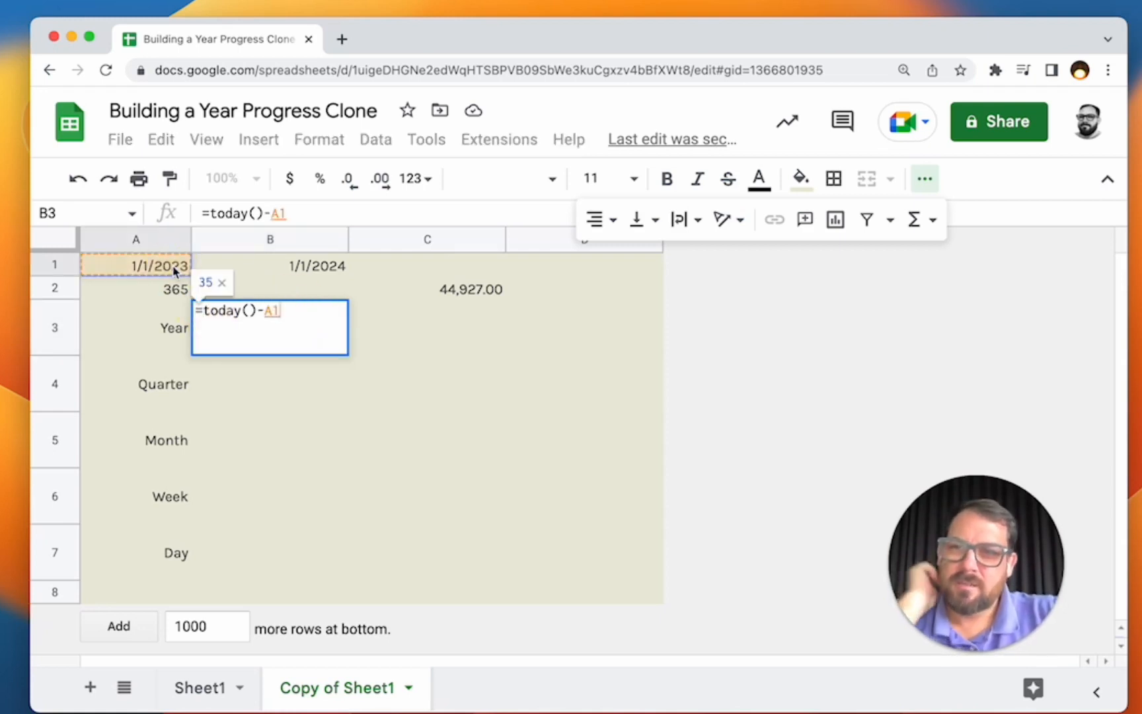
pyautogui.press('Return')
pyautogui.press('Up')
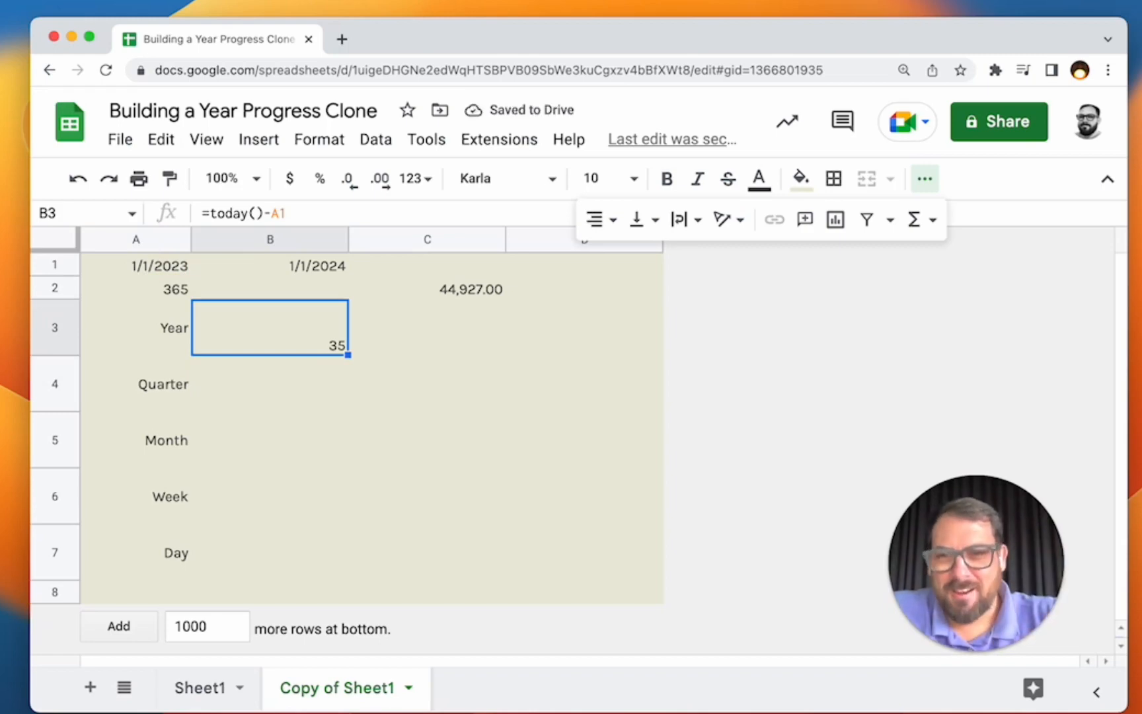
pyautogui.doubleClick(246, 325)
pyautogui.moveTo(201, 305); pyautogui.dragTo(336, 304)
pyautogui.click(182, 262)
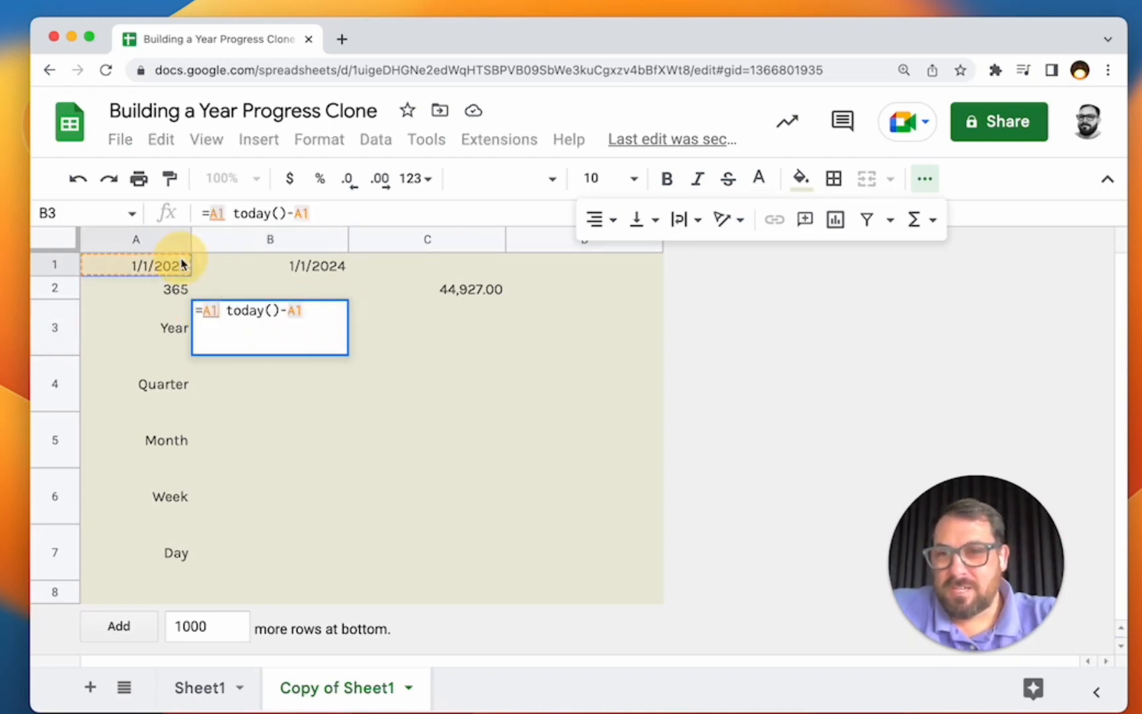
pyautogui.press('Escape')
pyautogui.doubleClick(180, 264)
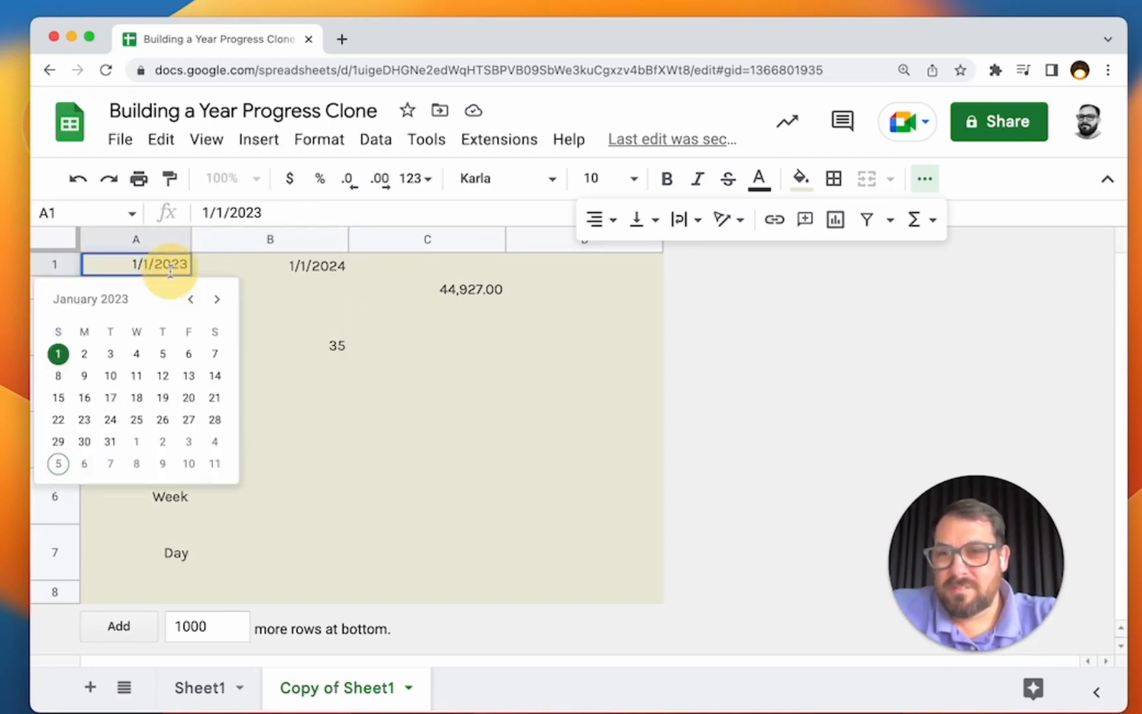
pyautogui.click(218, 263)
# Step: Try replacing the A1 reference in cell B3's formula with the number 44927 copied from cell C2
pyautogui.click(459, 288)
pyautogui.hotkey('ctrl', 'c')
pyautogui.click(293, 354)
pyautogui.doubleClick(295, 348)
pyautogui.doubleClick(276, 311)
pyautogui.hotkey('ctrl', 'v')
pyautogui.press('BackSpace')
pyautogui.press('BackSpace')
pyautogui.press('BackSpace')
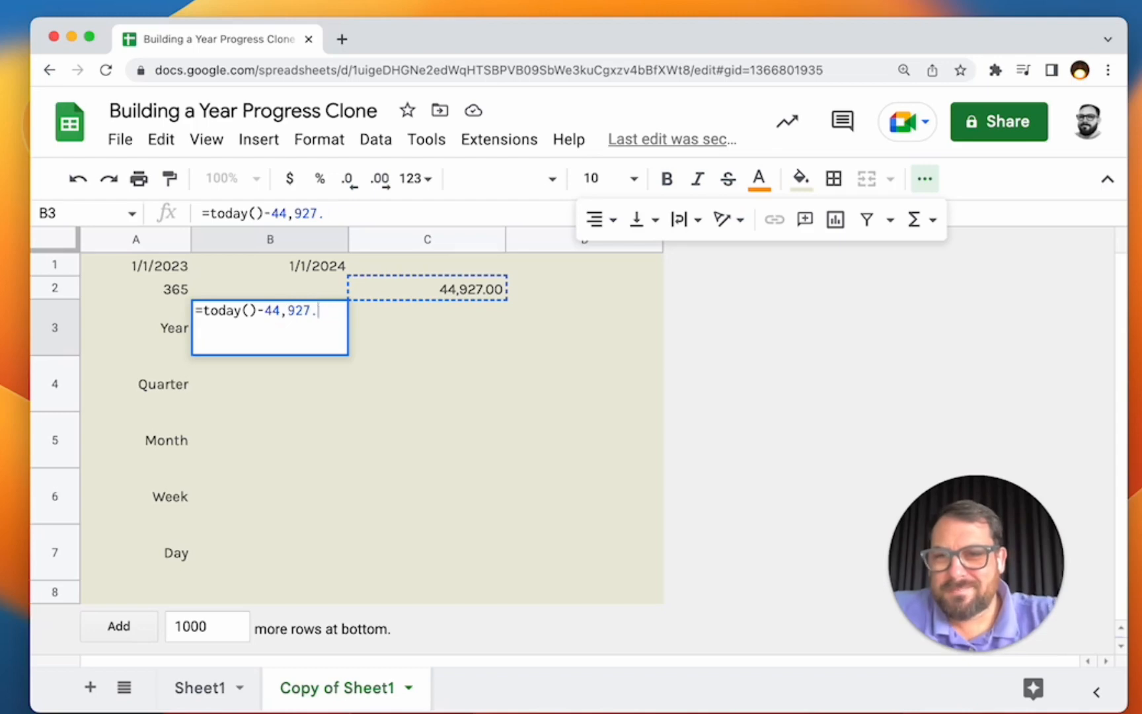
pyautogui.press('BackSpace')
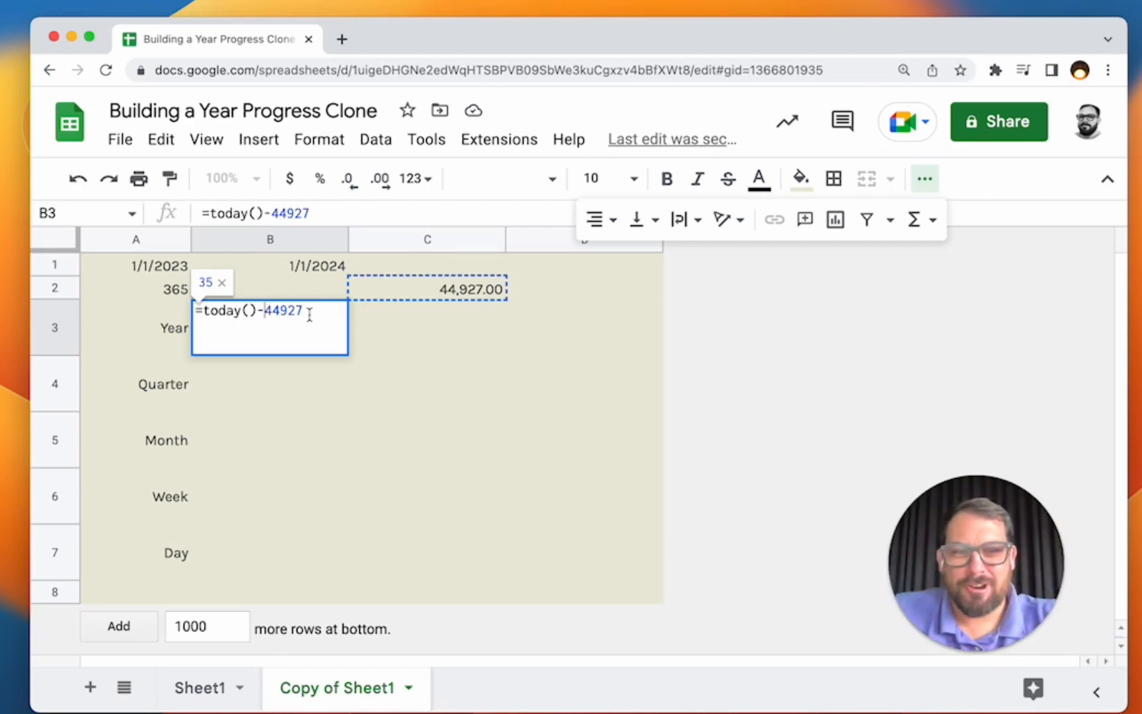
# Step: Replace 44927 in cell B3's formula with a reference to A1, giving =today()-A1
pyautogui.moveTo(265, 310); pyautogui.dragTo(330, 310)
pyautogui.press('BackSpace')
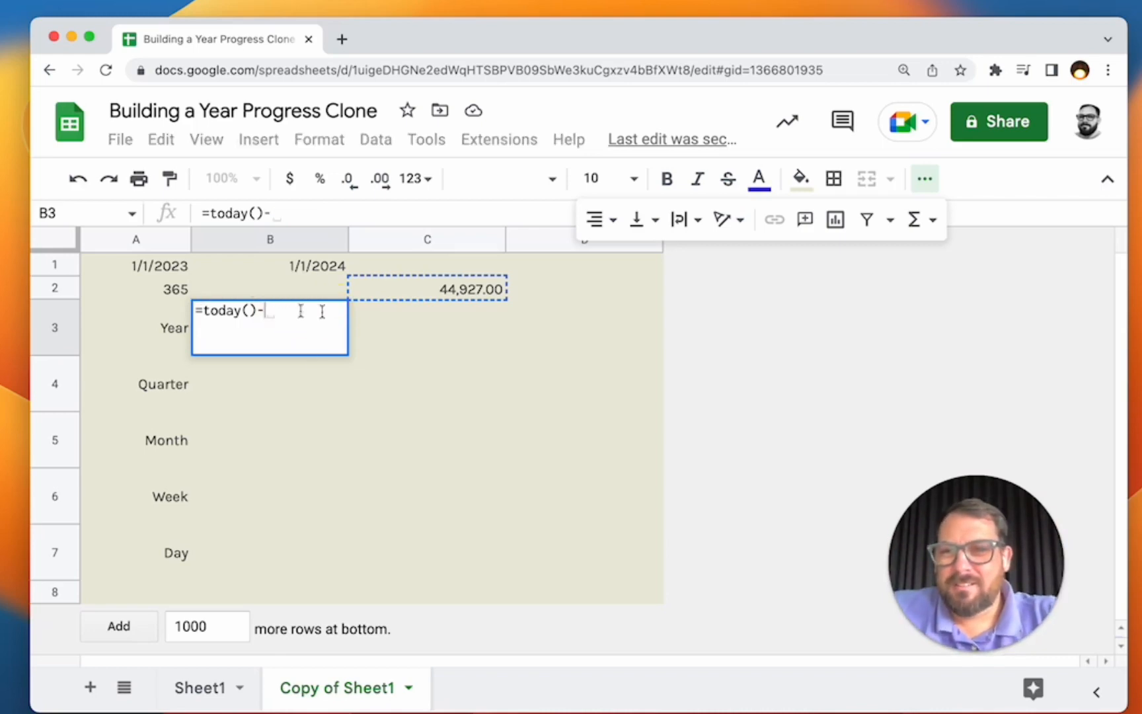
pyautogui.click(141, 271)
pyautogui.press('Return')
# Step: Clear the number from cell C2 and return to cell B3
pyautogui.click(482, 287)
pyautogui.press('Delete')
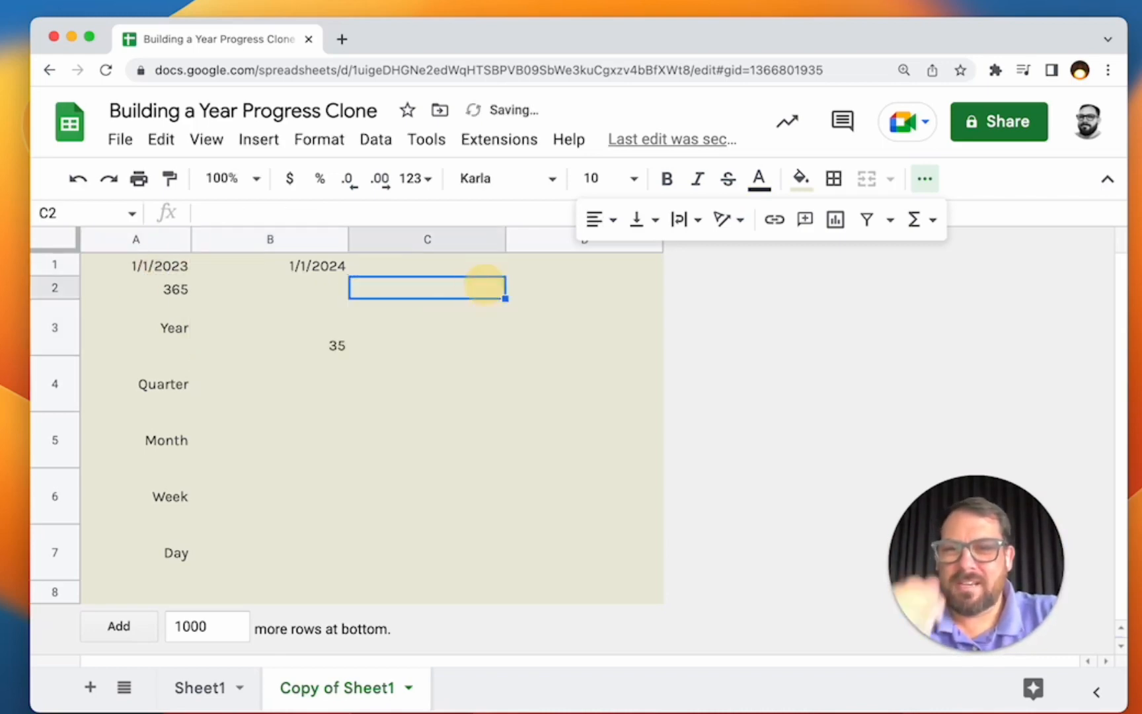
pyautogui.press('Down')
pyautogui.press('Left')
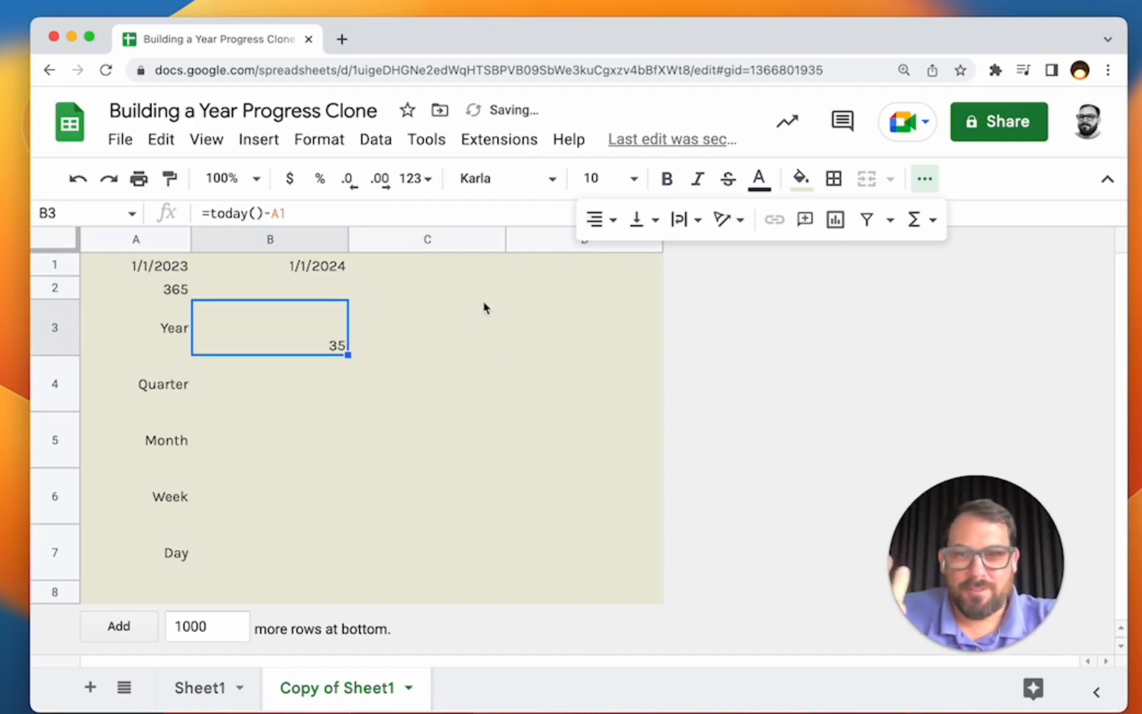
# Step: Wrap today()-A1 in parentheses in cell B3's formula and append a division sign, giving =(today()-A1)/
pyautogui.doubleClick(326, 332)
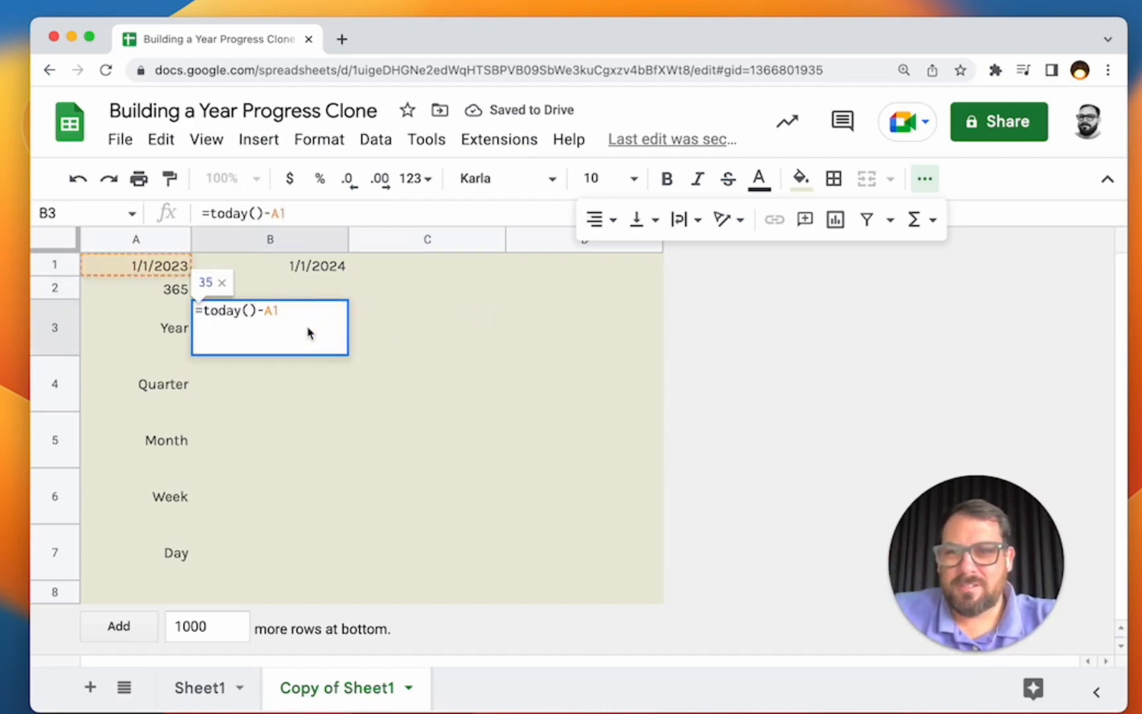
pyautogui.write('/')
pyautogui.click(202, 311)
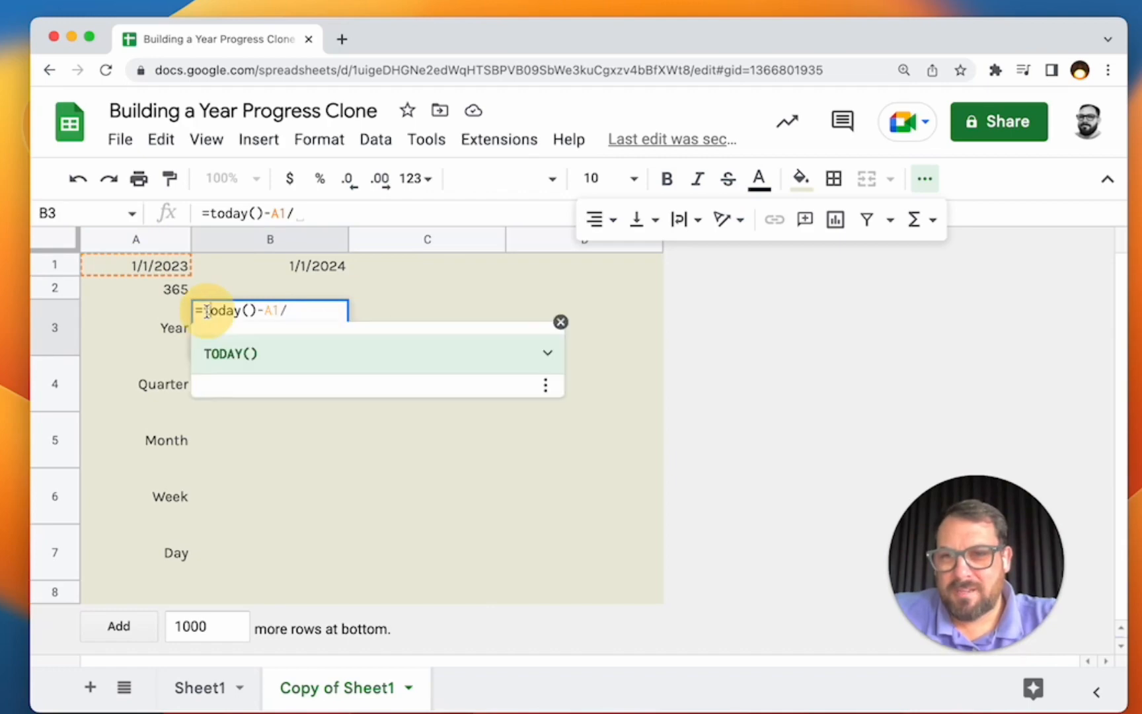
pyautogui.write('(')
pyautogui.press('Right')
pyautogui.press('Right')
pyautogui.press('Right')
pyautogui.press('Right')
pyautogui.press('Right')
pyautogui.press('Right')
pyautogui.press('Right')
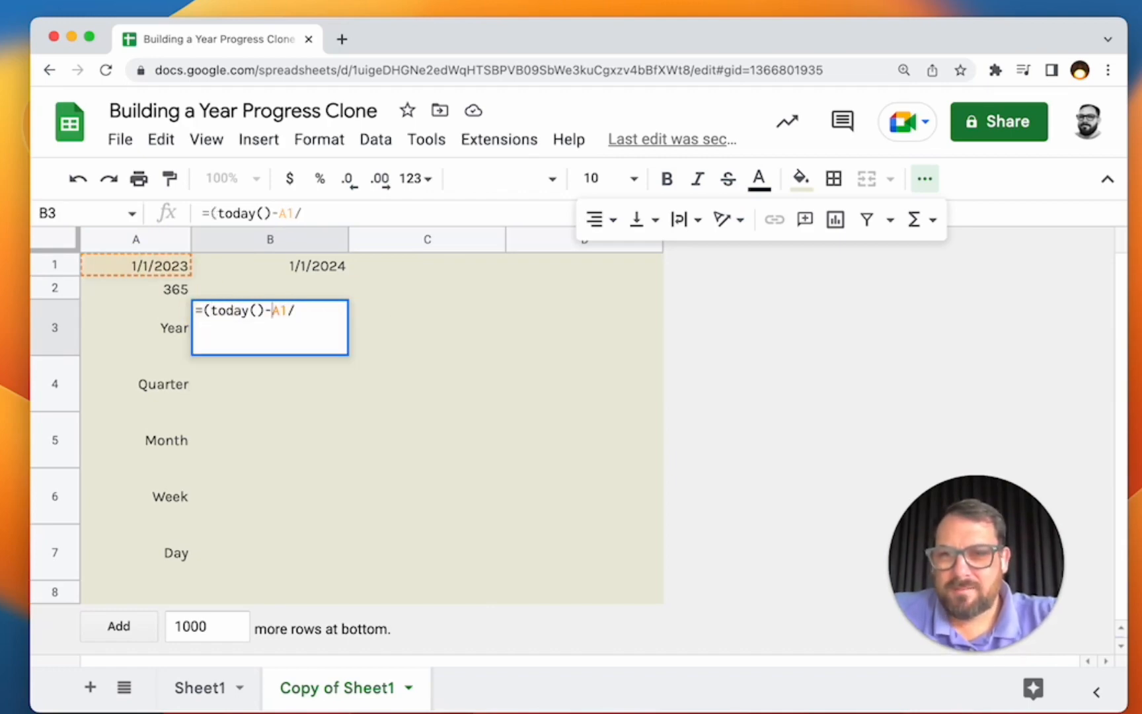
pyautogui.write(')')
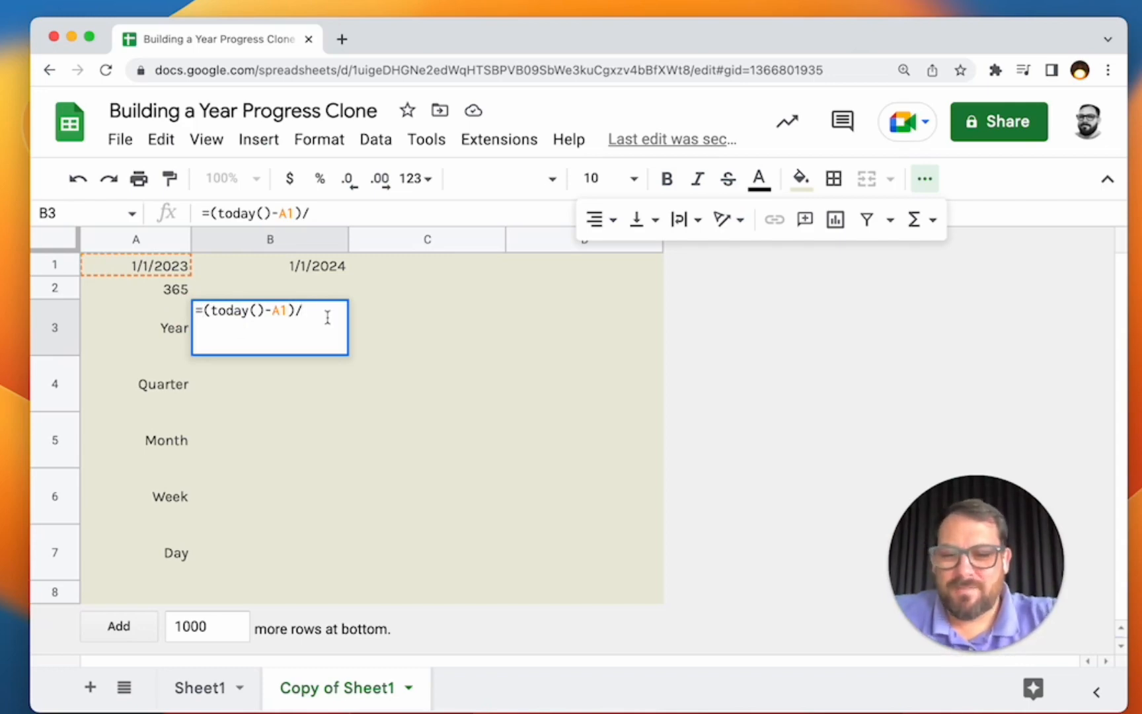
pyautogui.write('365')
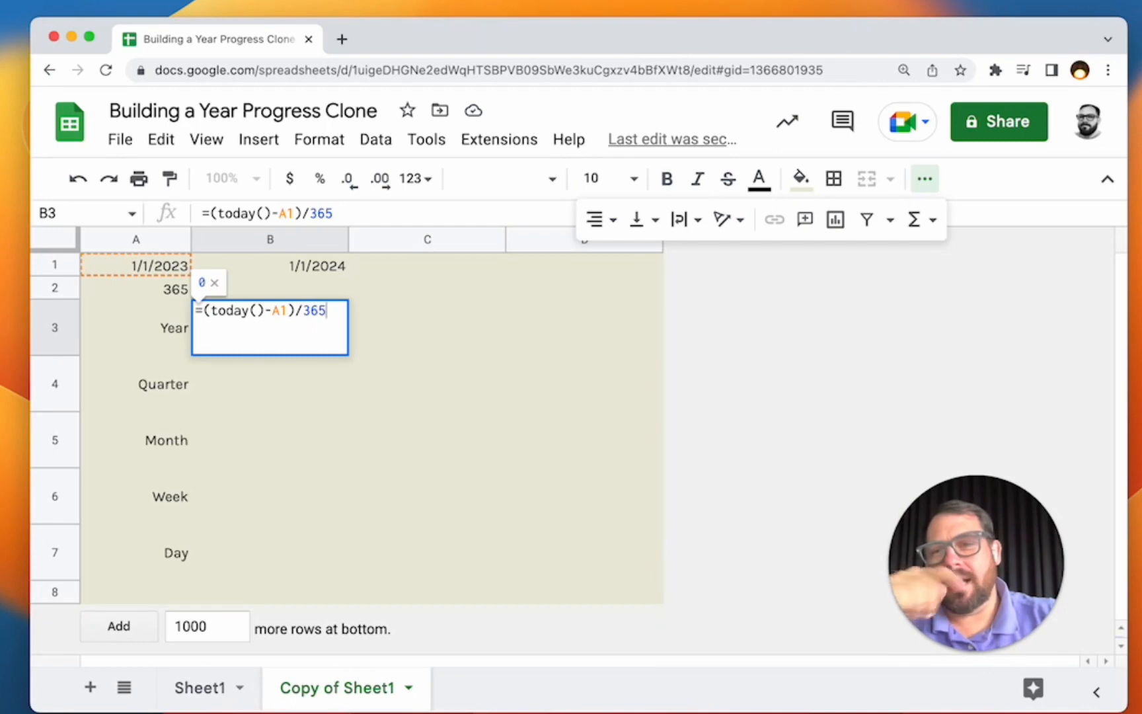
pyautogui.press('BackSpace')
pyautogui.press('BackSpace')
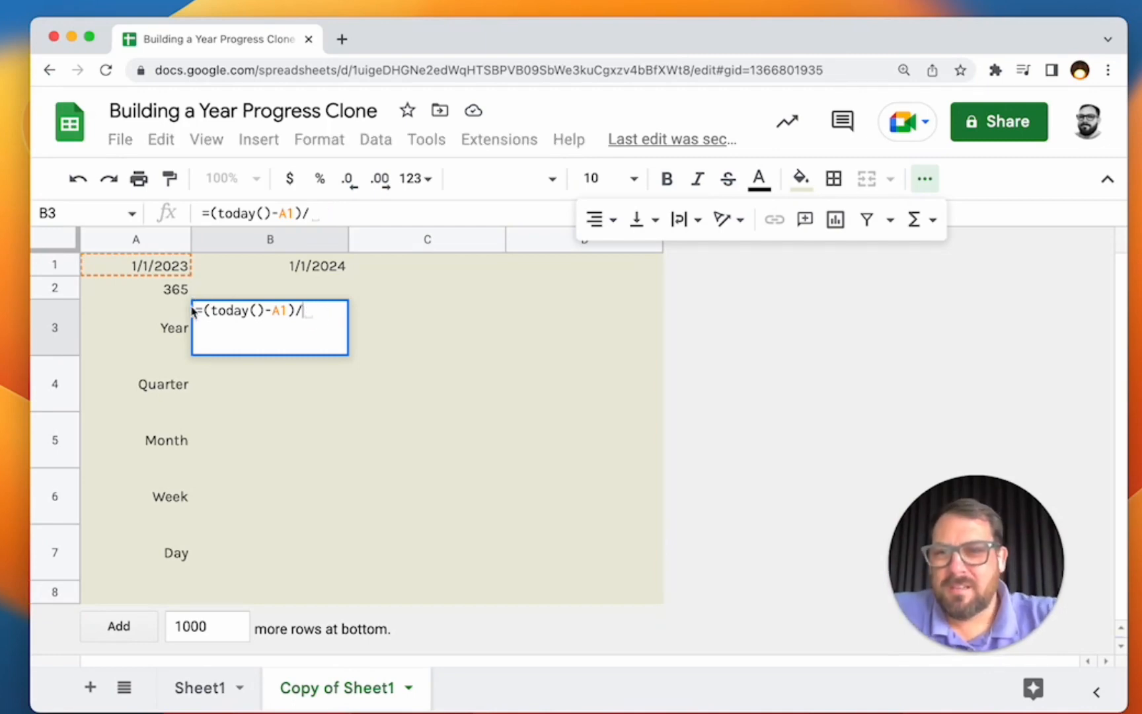
# Step: Complete cell B3's formula as =(today()-A1)/A2 and format the cell as a percentage
pyautogui.click(170, 289)
pyautogui.press('Return')
pyautogui.press('Up')
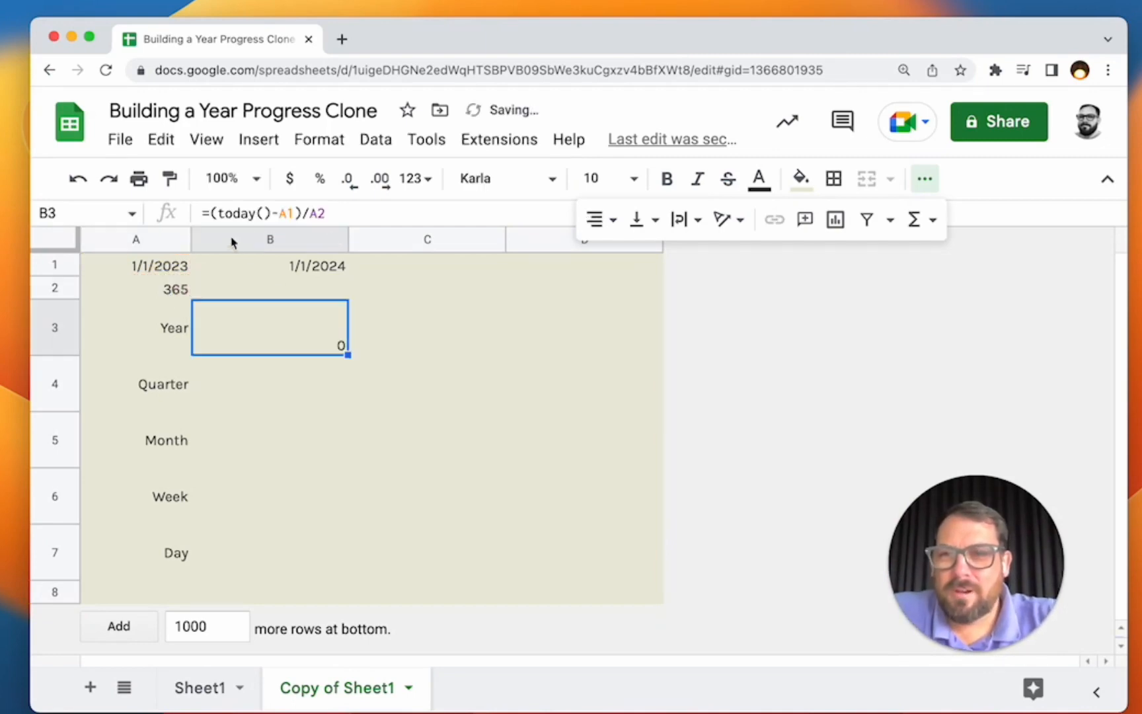
pyautogui.click(322, 179)
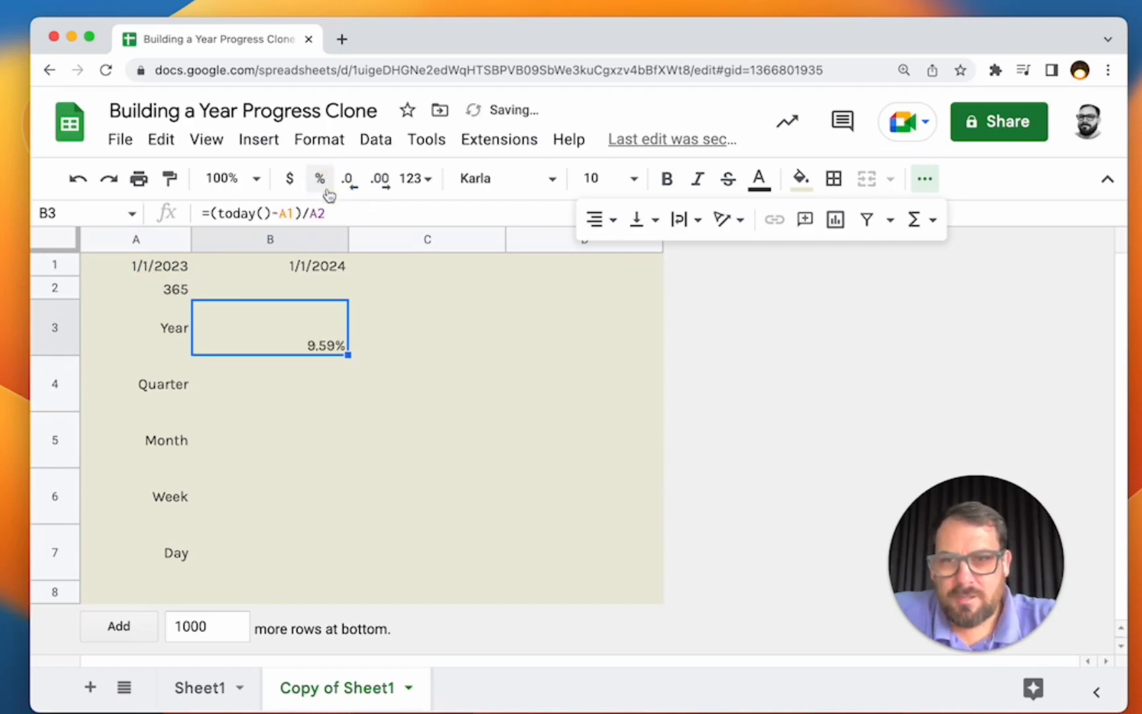
# Step: Wrap cell B3's calculation in a SPARKLINE function and start the options argument, giving =sparkline((today()-A1)/A2,{
pyautogui.doubleClick(286, 323)
pyautogui.write('sparkline(')
pyautogui.press('super+Right')
pyautogui.write(',{')
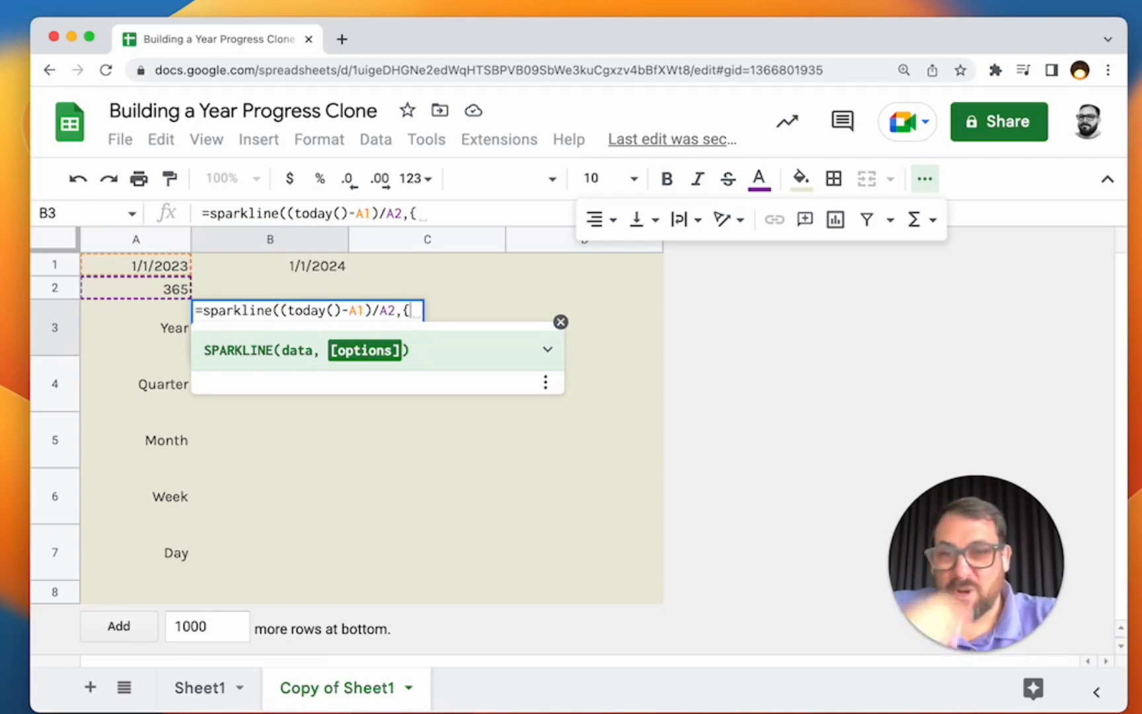
# Step: Replace the opening brace in cell B3's formula with the options "charttype","bar";"max",50} copied from the SPARKLINE help example
pyautogui.click(547, 349)
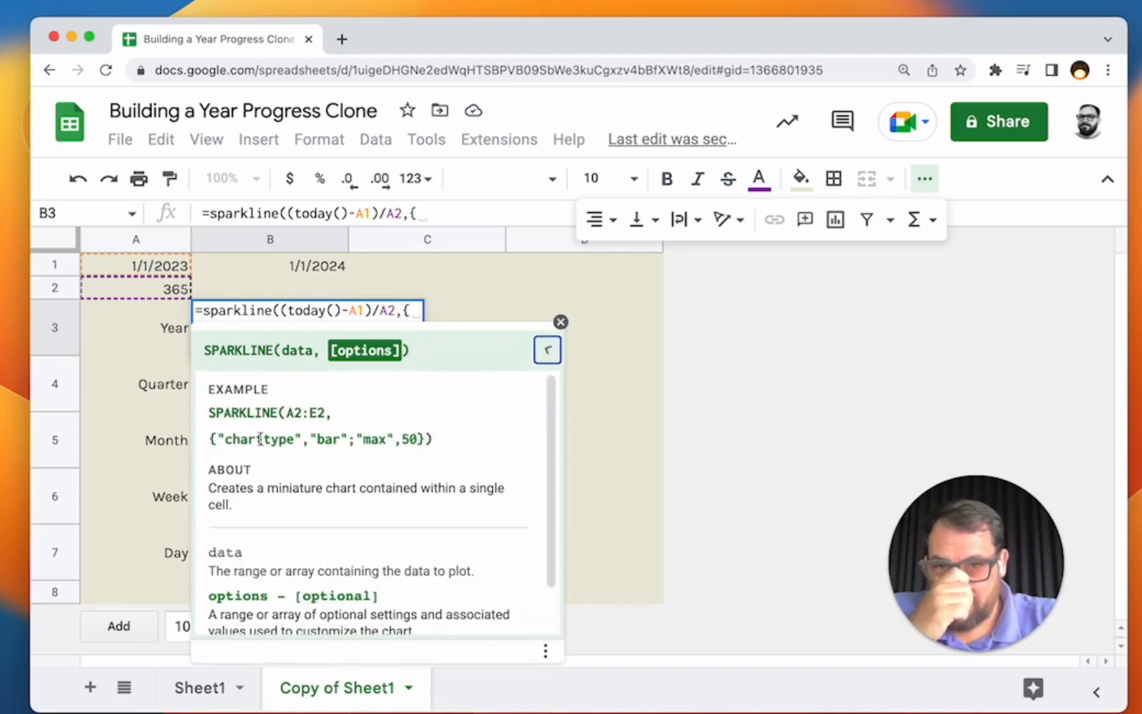
pyautogui.moveTo(217, 437); pyautogui.dragTo(422, 437)
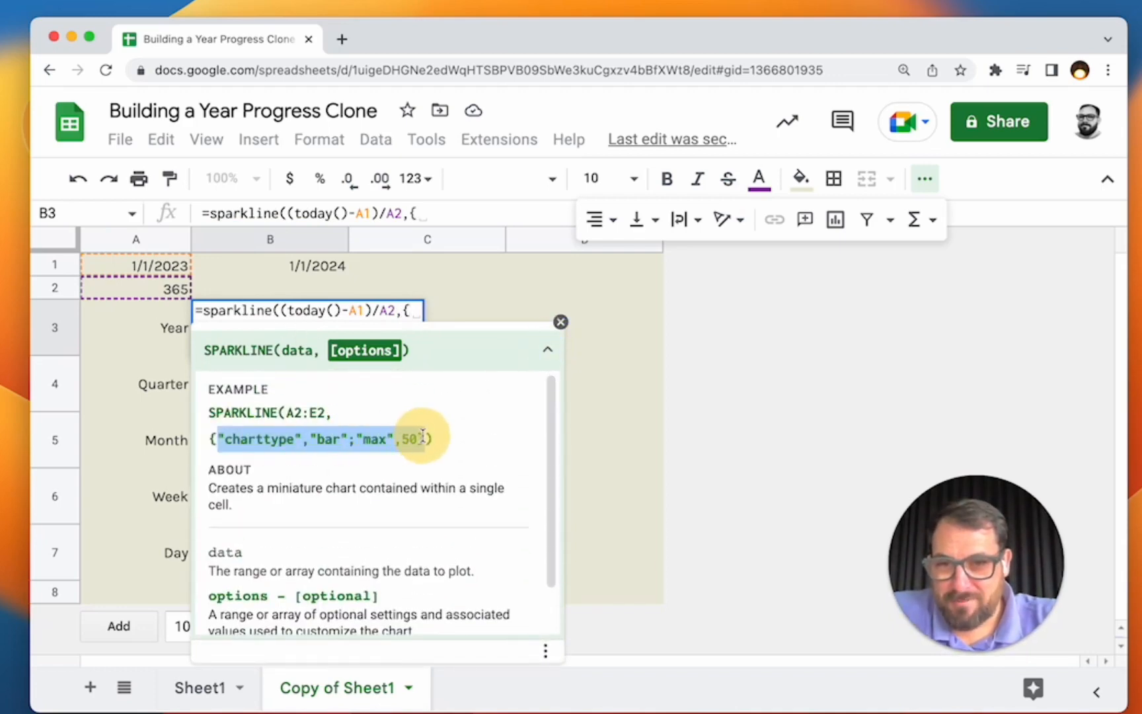
pyautogui.click(408, 310)
pyautogui.press('BackSpace')
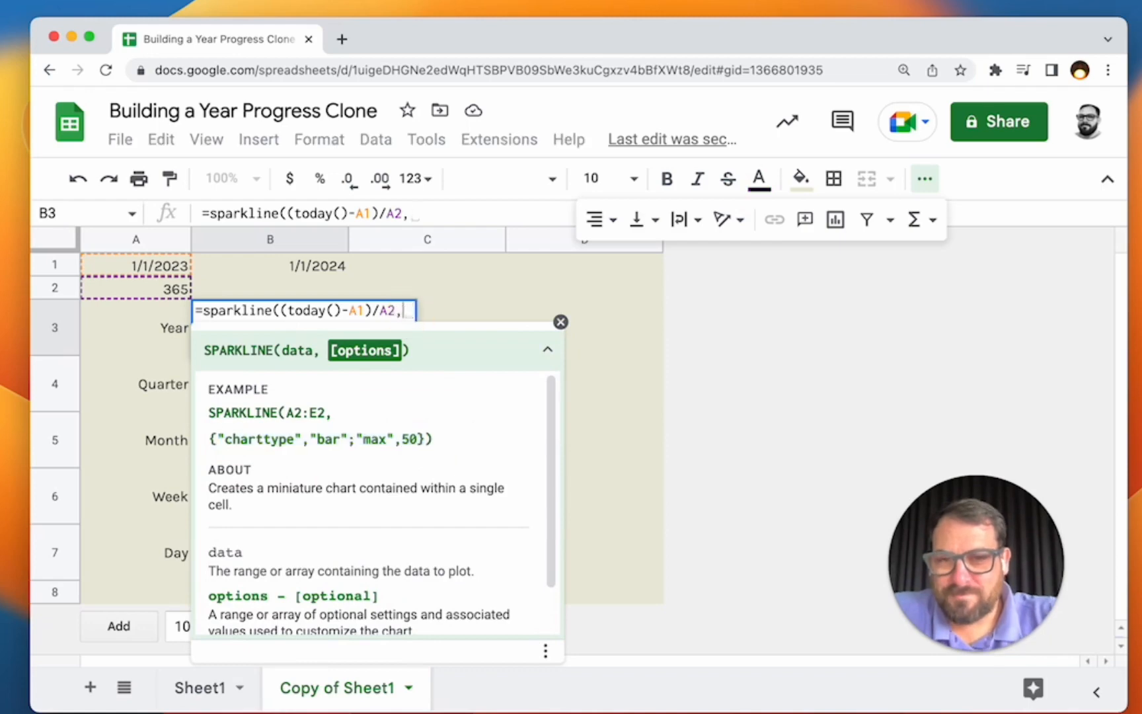
pyautogui.write('"charttype","bar";"max",50}')
# Step: Set the sparkline's max option to 1 and add the closing parenthesis to cell B3's formula
pyautogui.click(523, 313)
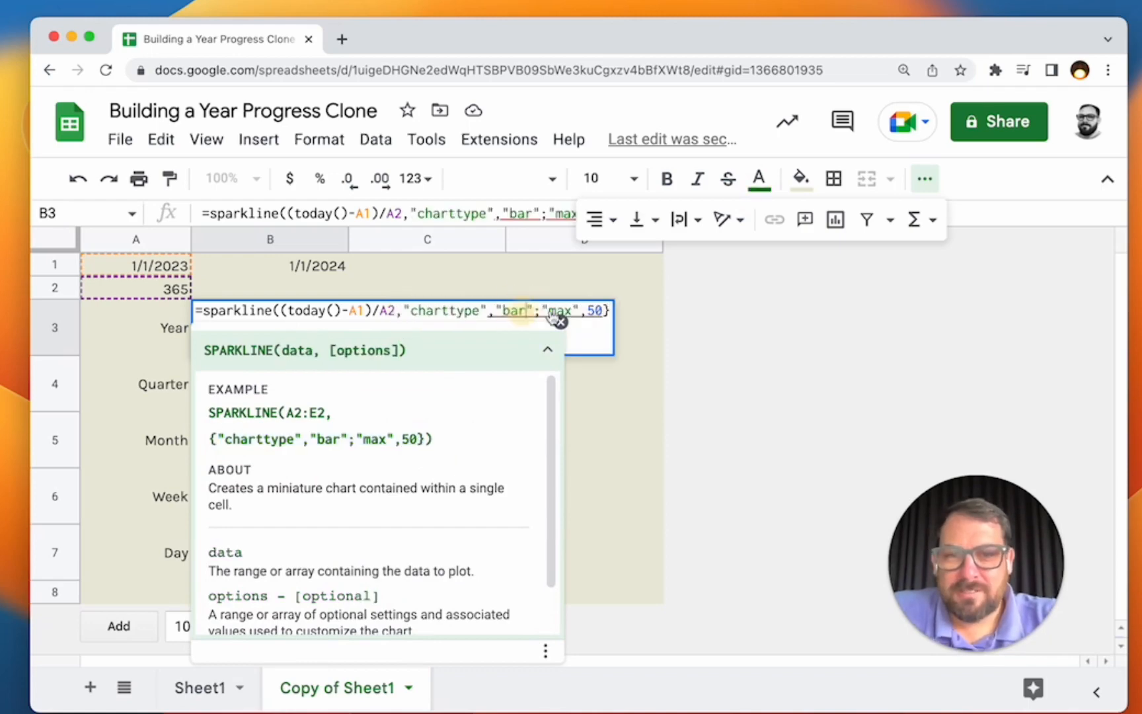
pyautogui.click(603, 310)
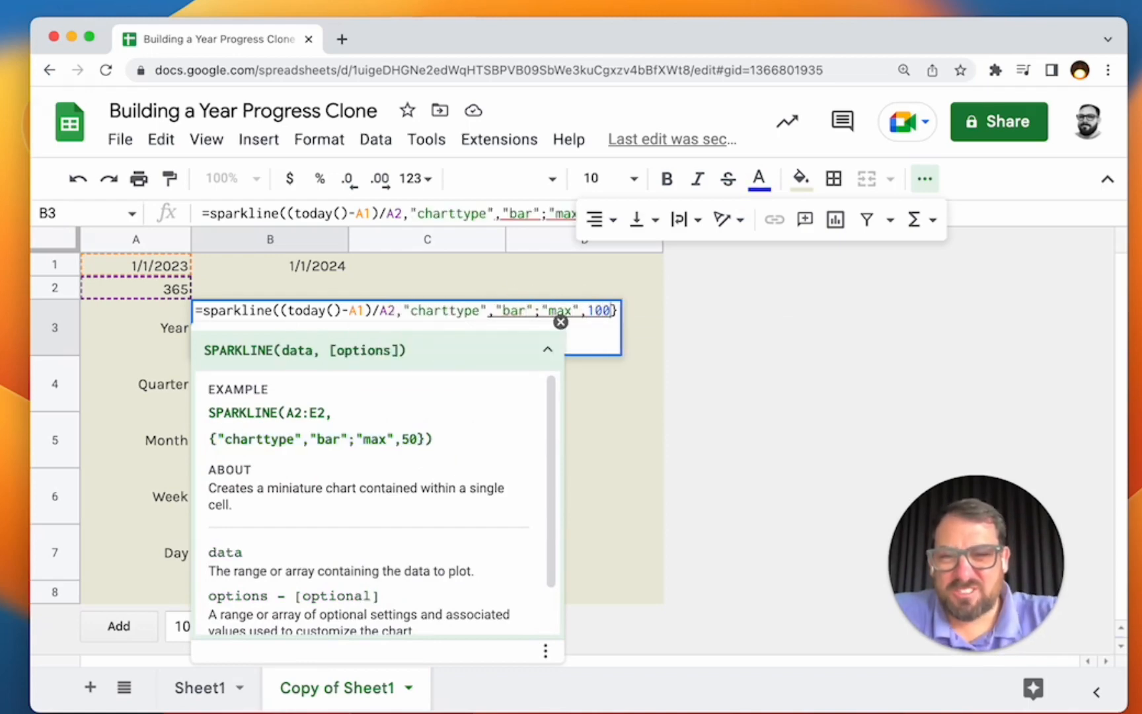
pyautogui.press('BackSpace')
pyautogui.press('BackSpace')
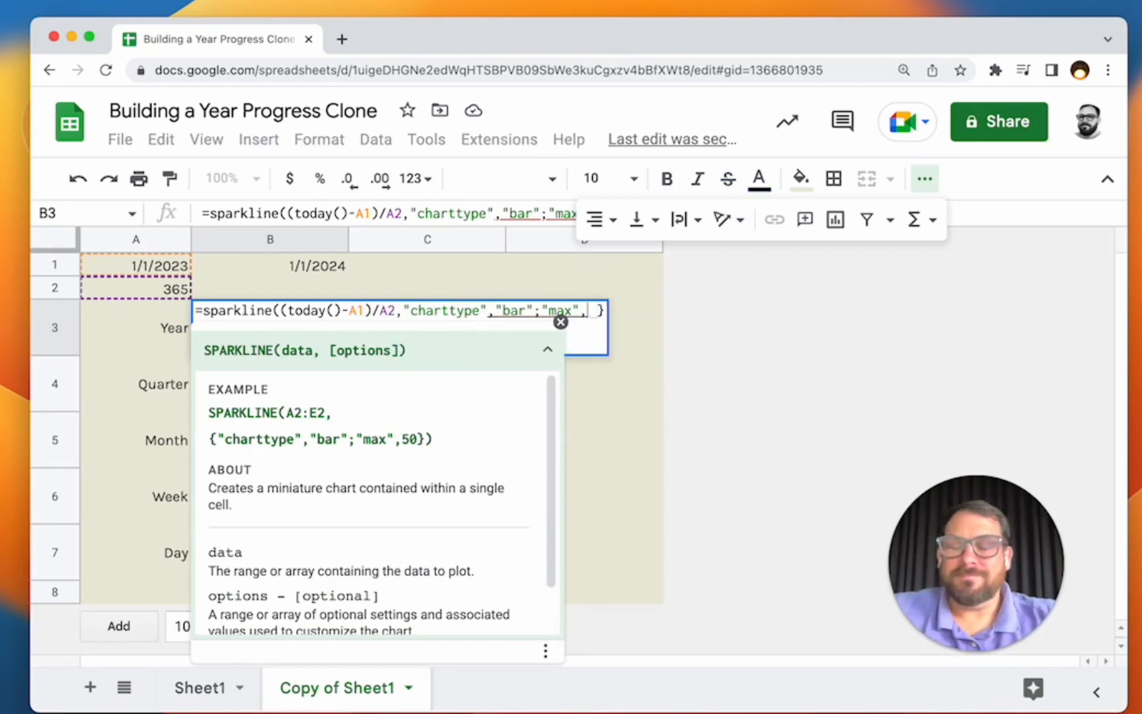
pyautogui.write('1')
pyautogui.press('Right')
pyautogui.write(')')
# Step: Add the missing brace before "charttype" and enter B3's formula as =sparkline((today()-A1)/A2,{"charttype","bar";"max",1})
pyautogui.click(497, 310)
pyautogui.press('BackSpace')
pyautogui.write(';')
pyautogui.press('BackSpace')
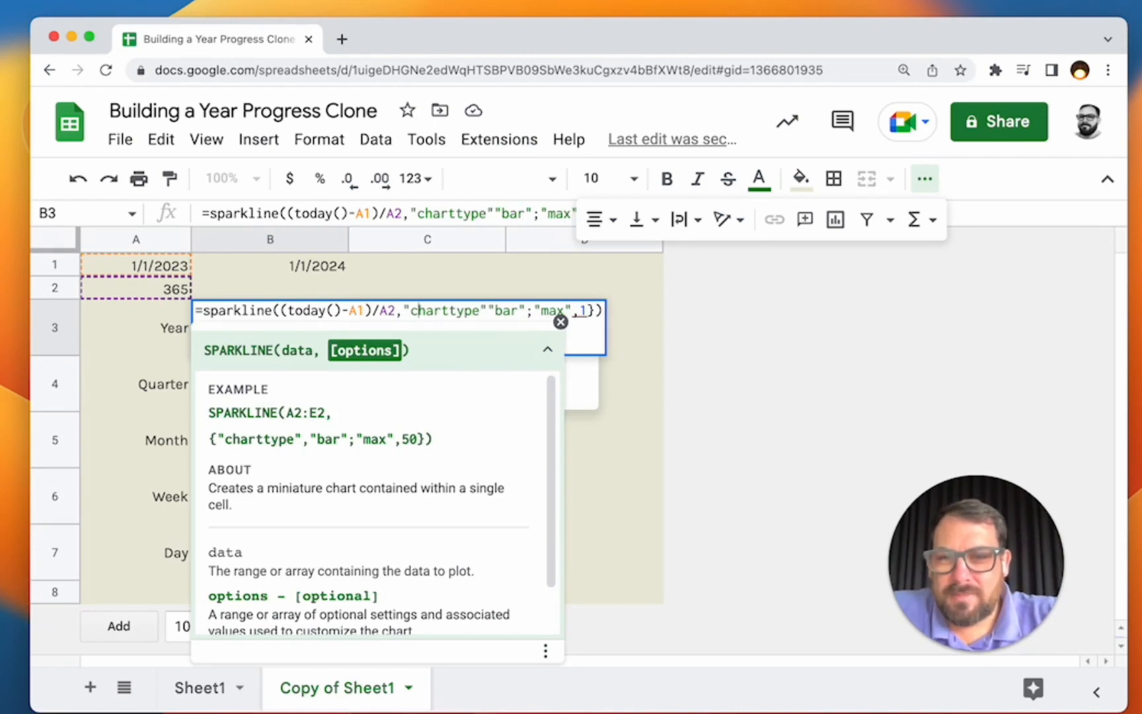
pyautogui.click(406, 311)
pyautogui.write('{')
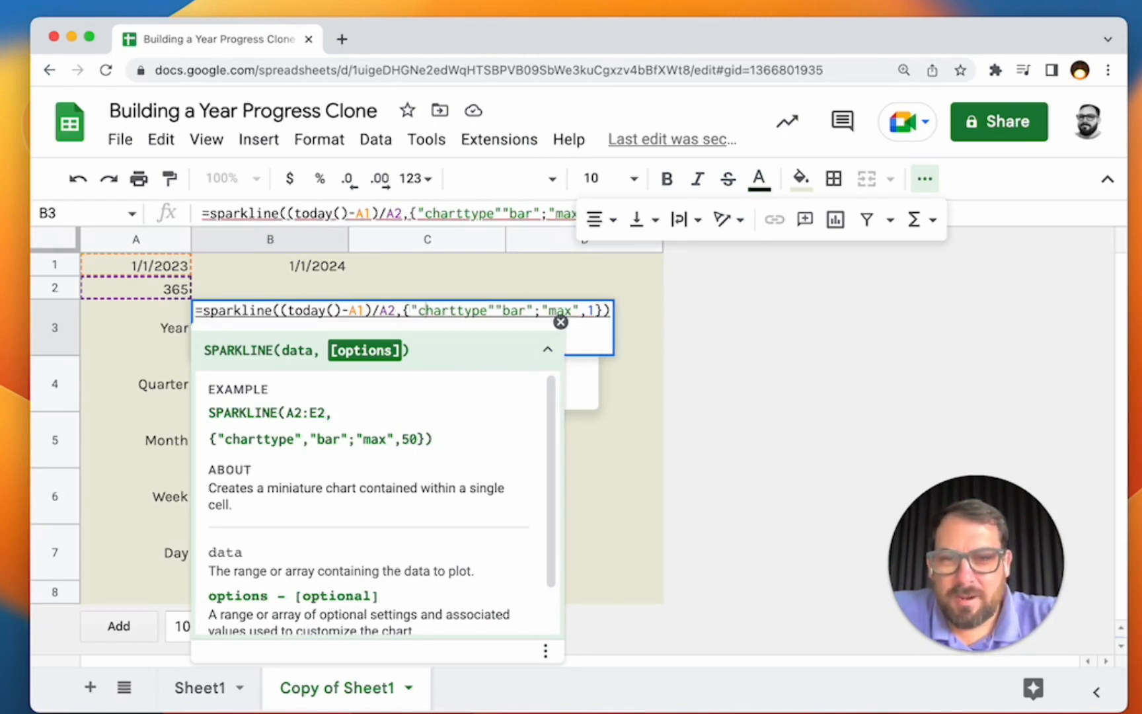
pyautogui.write(',')
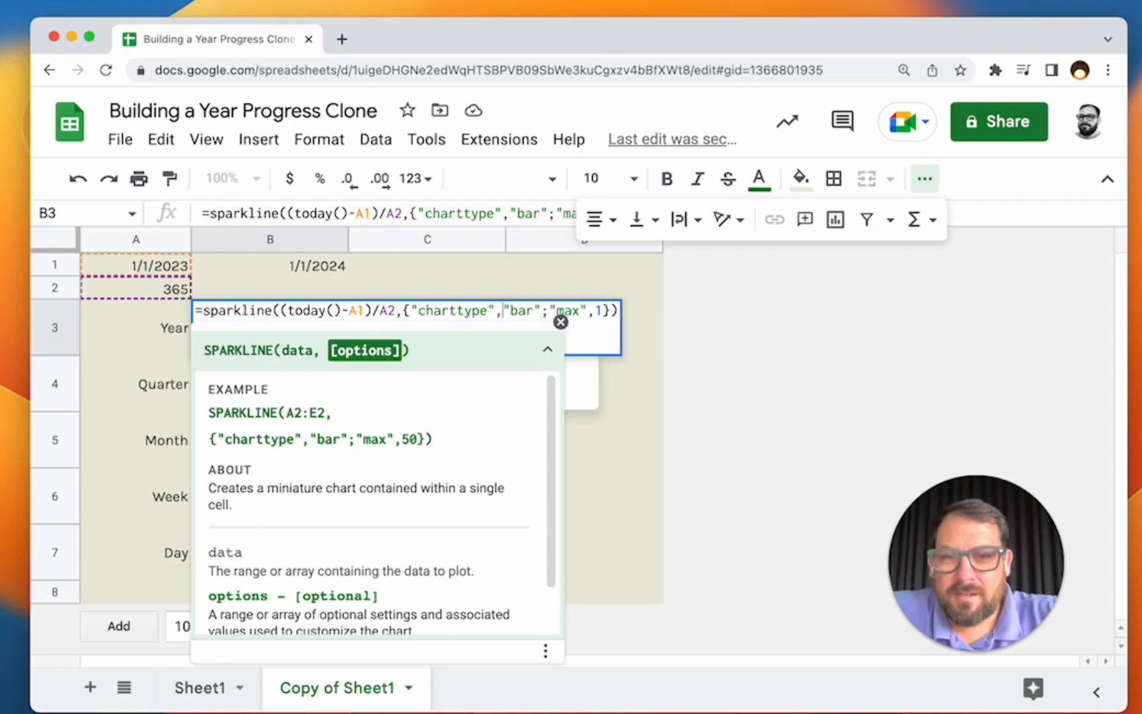
pyautogui.press('Return')
pyautogui.press('Up')
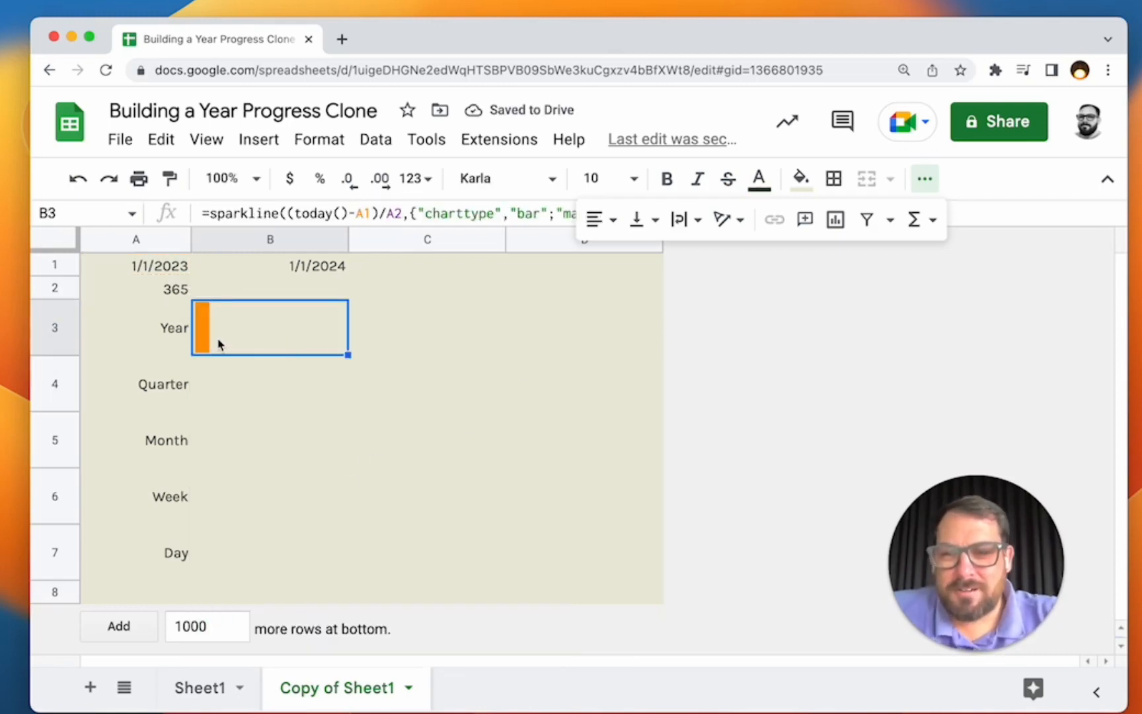
# Step: Copy today()-A1)/A2 from cell B3's formula and try entering it in cell C3 as =today()-A1)/A2
pyautogui.doubleClick(307, 338)
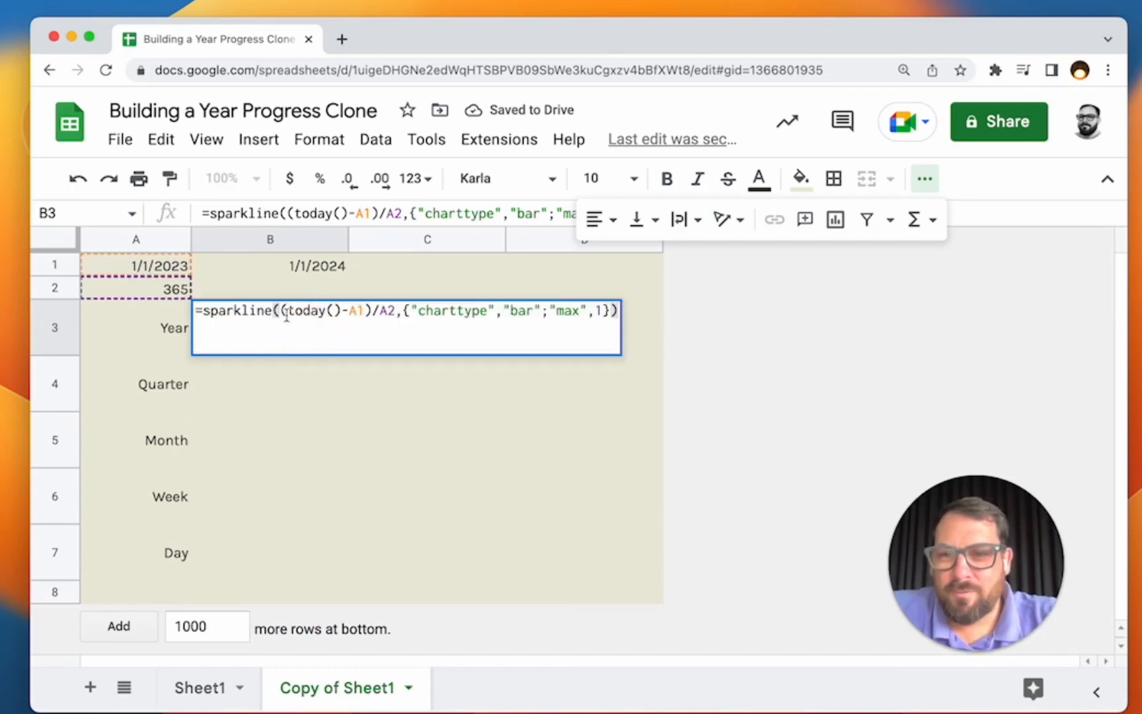
pyautogui.moveTo(288, 312); pyautogui.dragTo(395, 309)
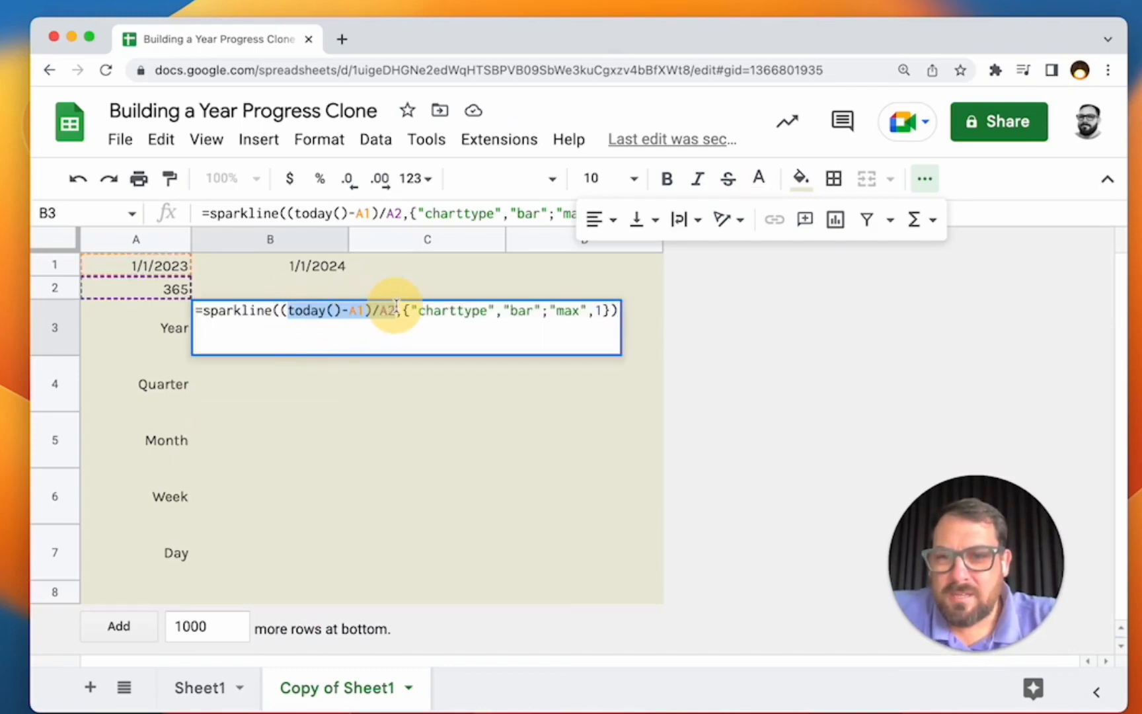
pyautogui.press('Escape')
pyautogui.doubleClick(386, 323)
pyautogui.write('=')
pyautogui.write('today()-A1)/A2')
pyautogui.press('Return')
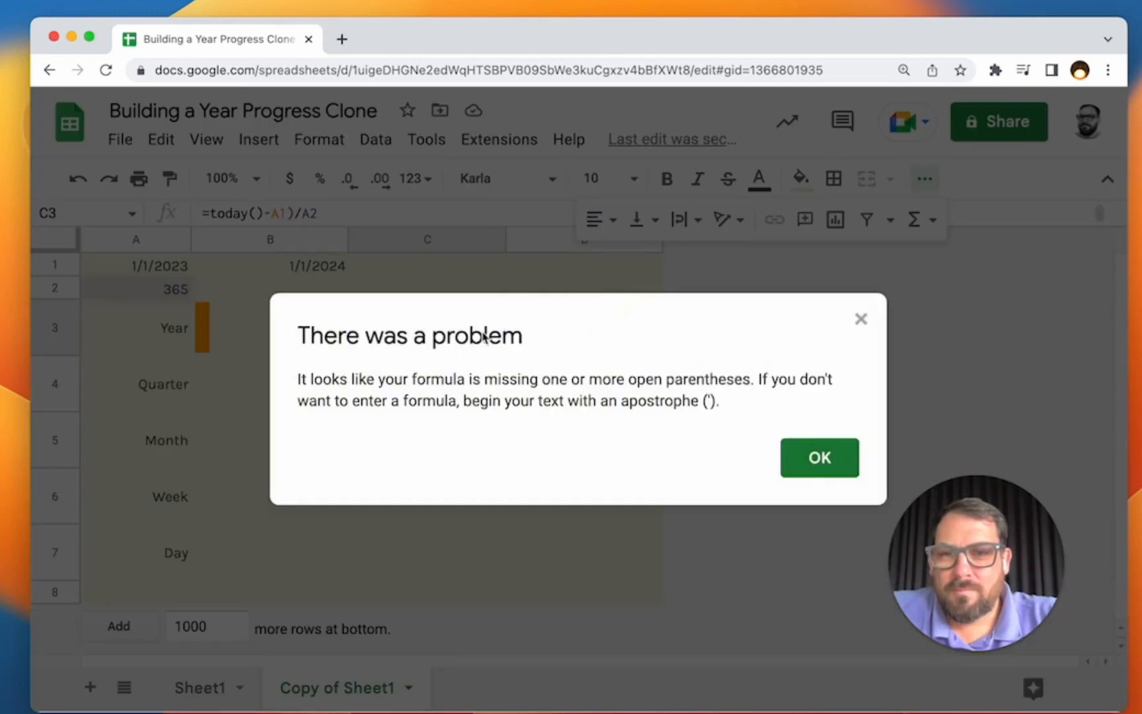
# Step: Correct cell C3's formula to =(today()-A1)/A2 by adding the opening parenthesis, and format the cell as a percentage
pyautogui.click(814, 464)
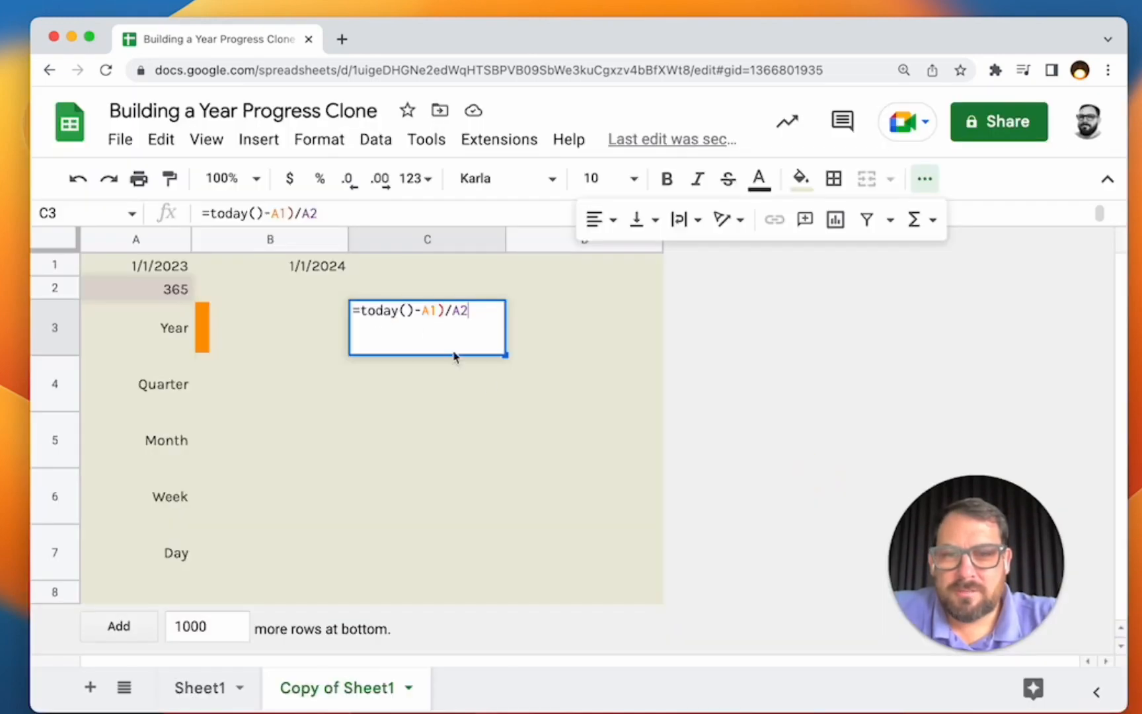
pyautogui.click(359, 310)
pyautogui.write('(')
pyautogui.press('Return')
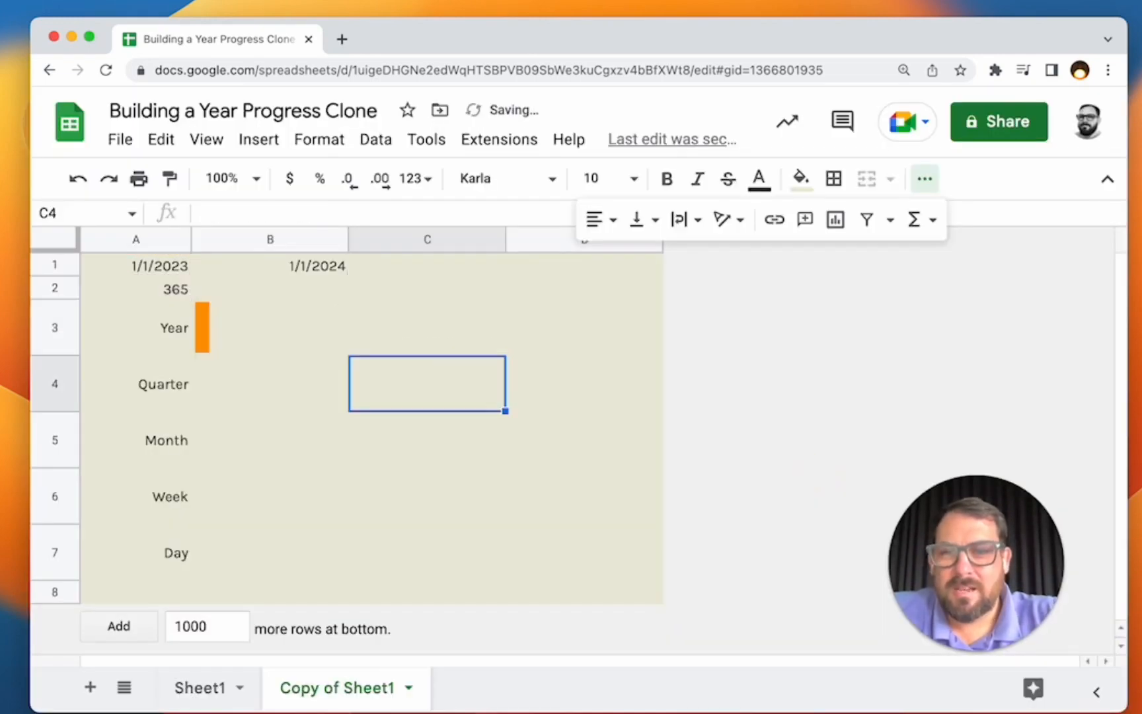
pyautogui.click(423, 346)
pyautogui.click(320, 179)
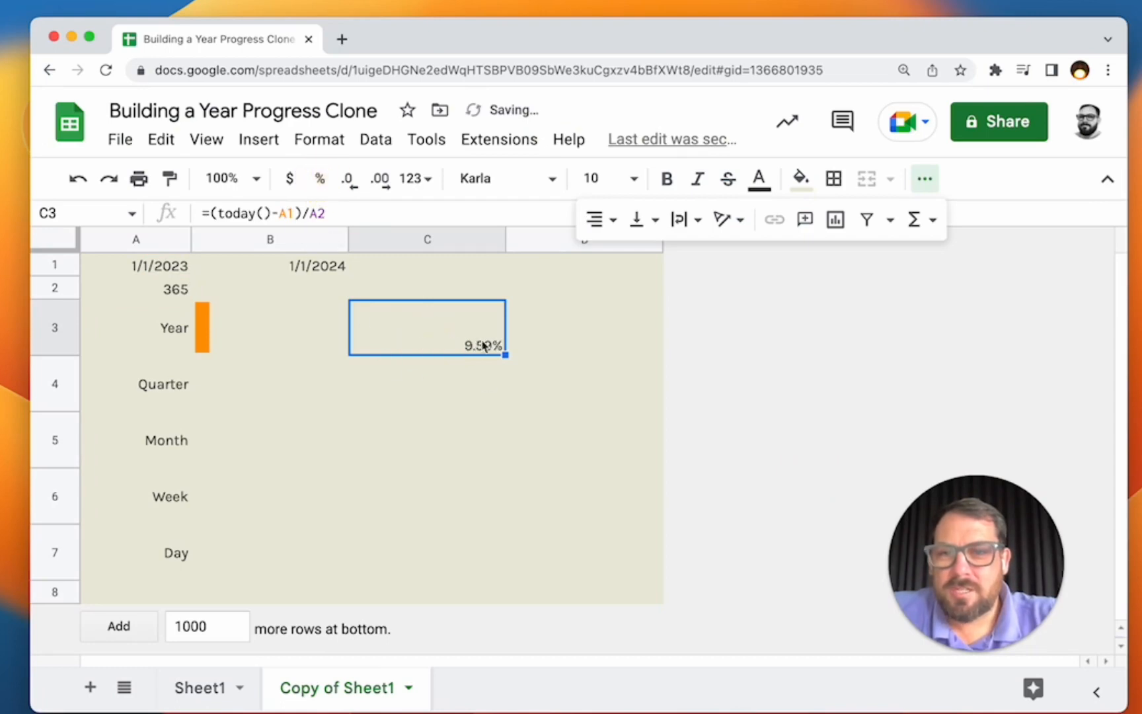
# Step: Center the contents of cells B3:C3 horizontally and align them to the middle vertically
pyautogui.moveTo(287, 349); pyautogui.dragTo(422, 339)
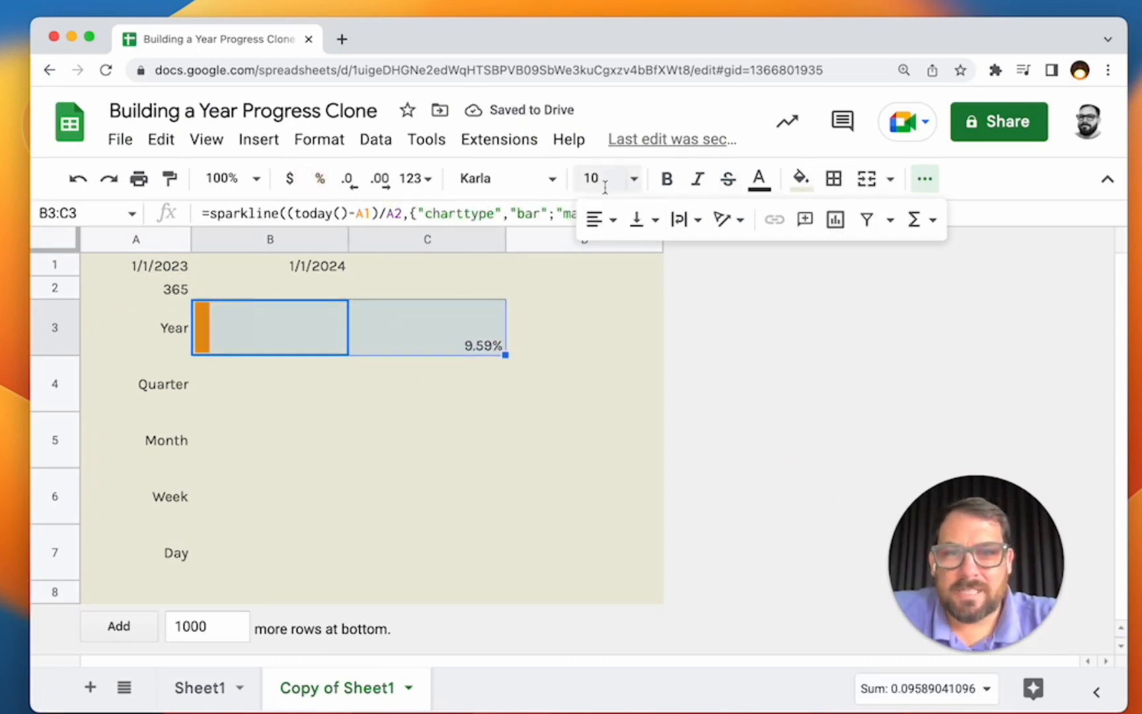
pyautogui.click(599, 224)
pyautogui.click(626, 258)
pyautogui.click(638, 222)
pyautogui.click(668, 258)
# Step: Set the font size of the percentage in cell C3 to 20
pyautogui.click(467, 327)
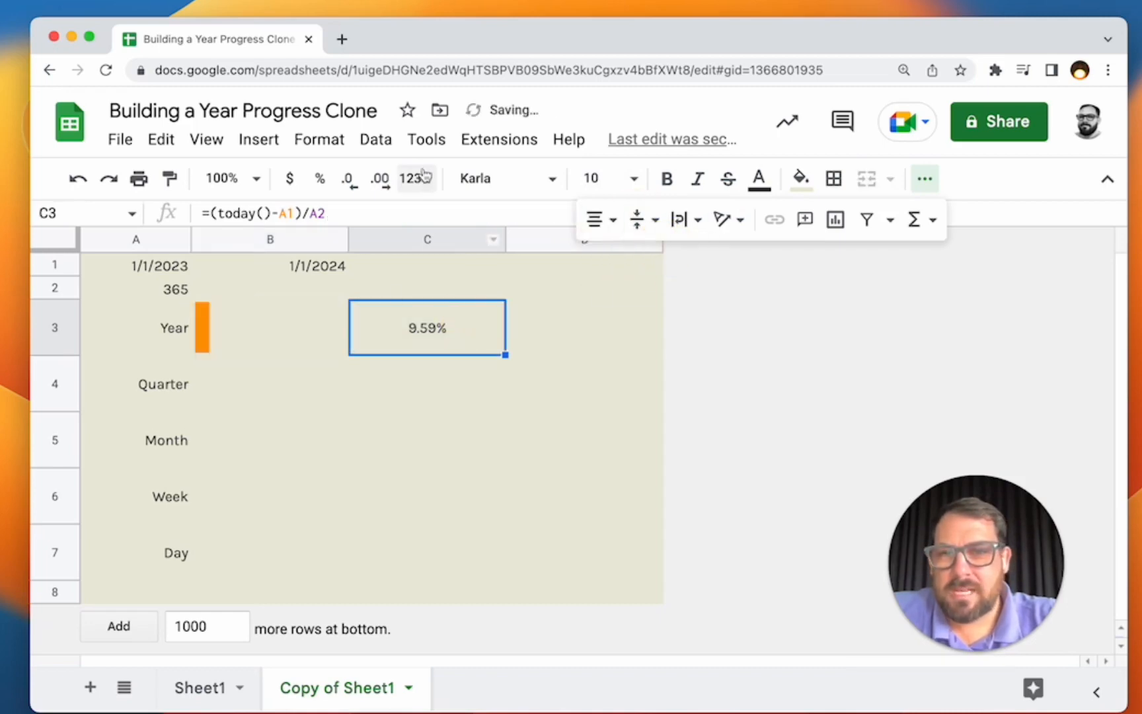
pyautogui.click(595, 179)
pyautogui.click(596, 497)
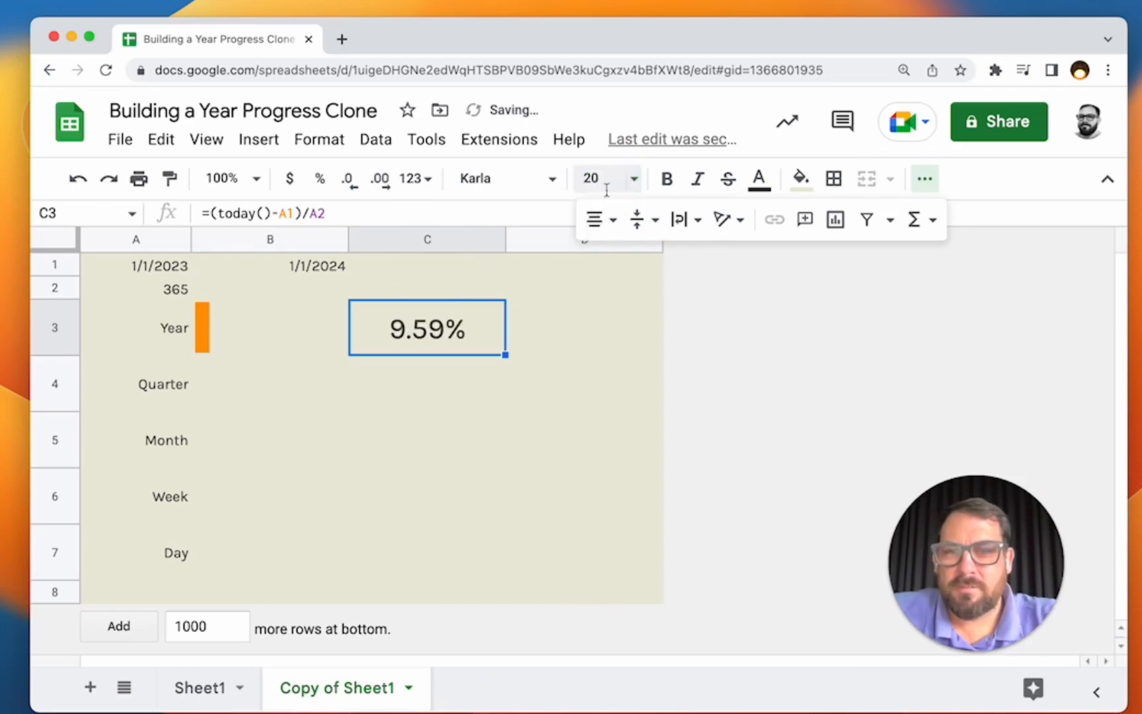
# Step: Add the option "color1","white" to the sparkline formula in cell B3
pyautogui.click(294, 349)
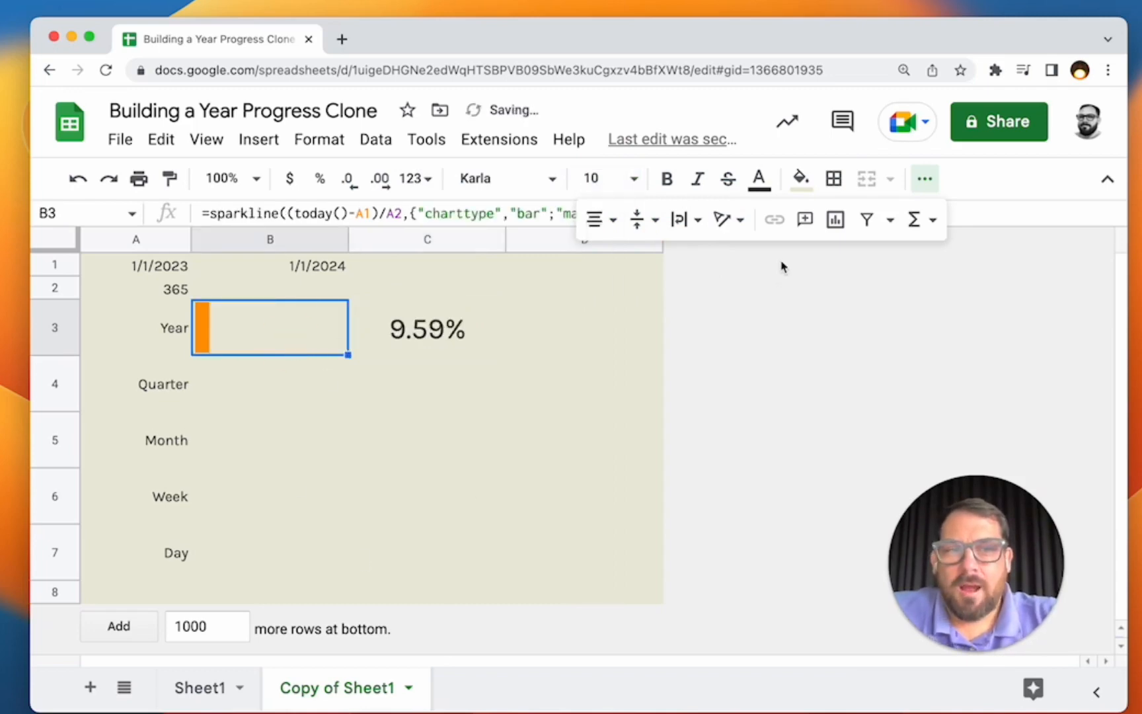
pyautogui.click(273, 395)
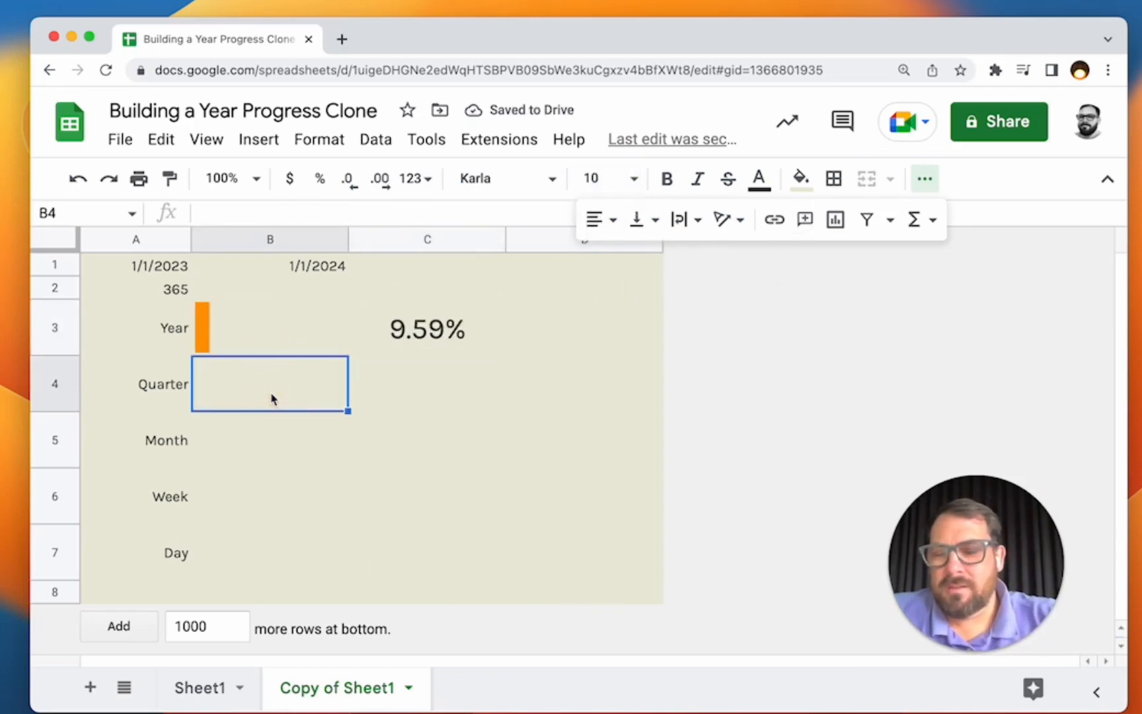
pyautogui.click(249, 327)
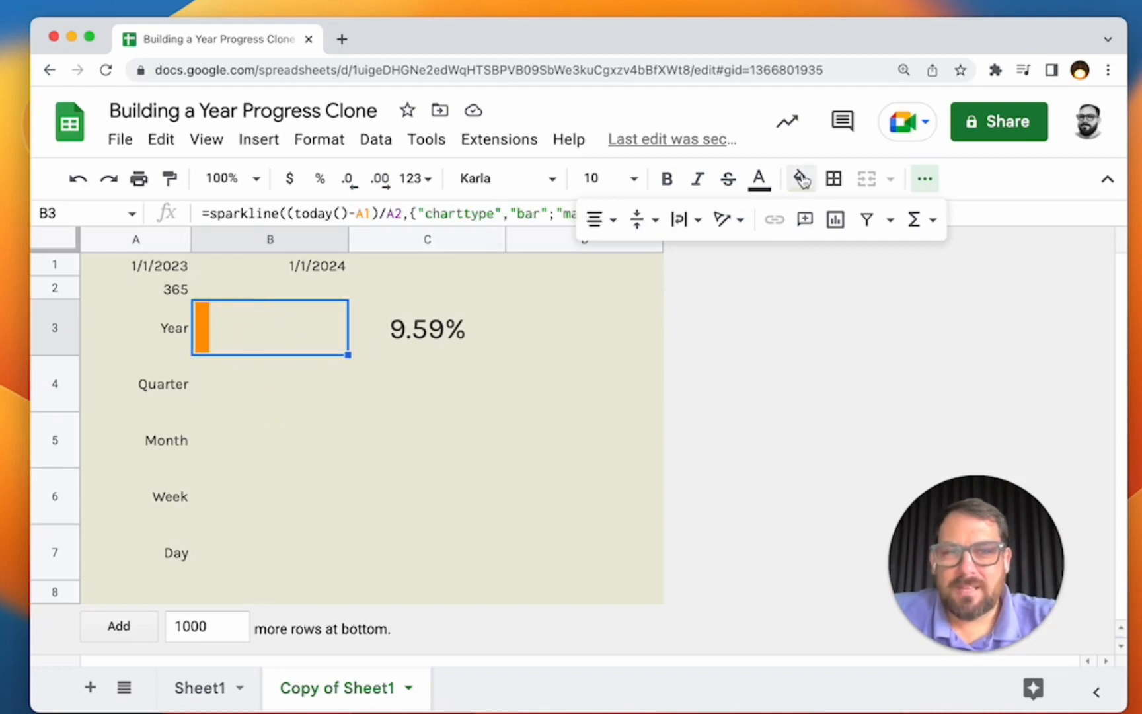
pyautogui.click(929, 187)
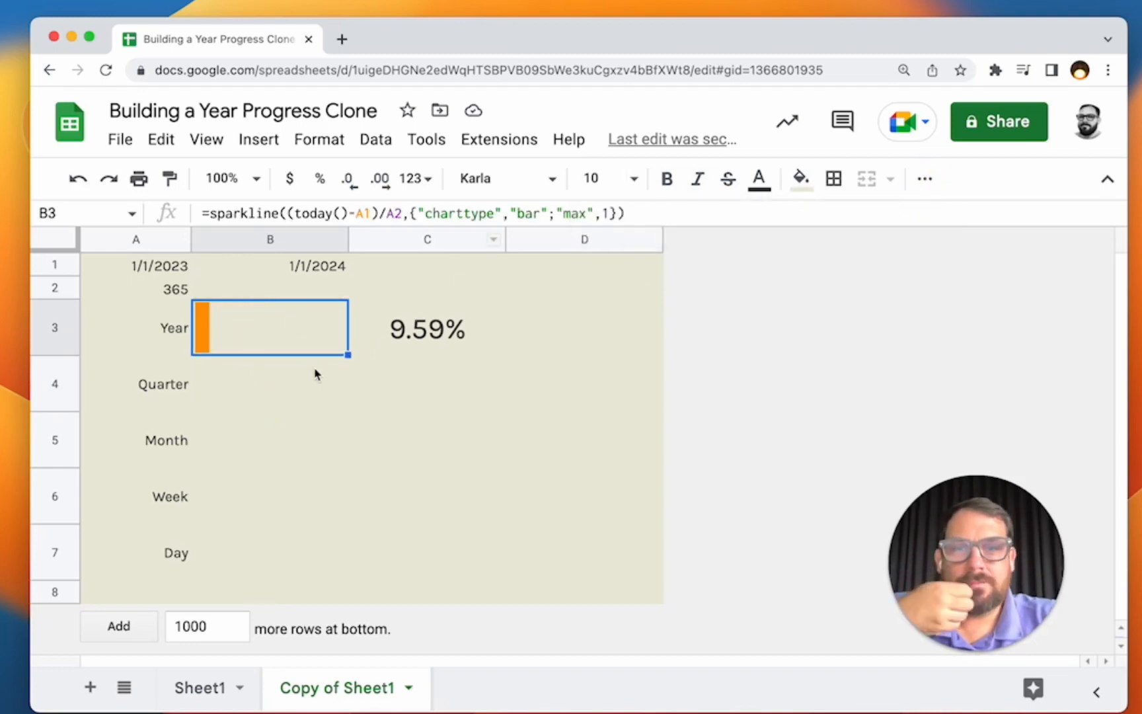
pyautogui.click(608, 213)
pyautogui.write('; ')
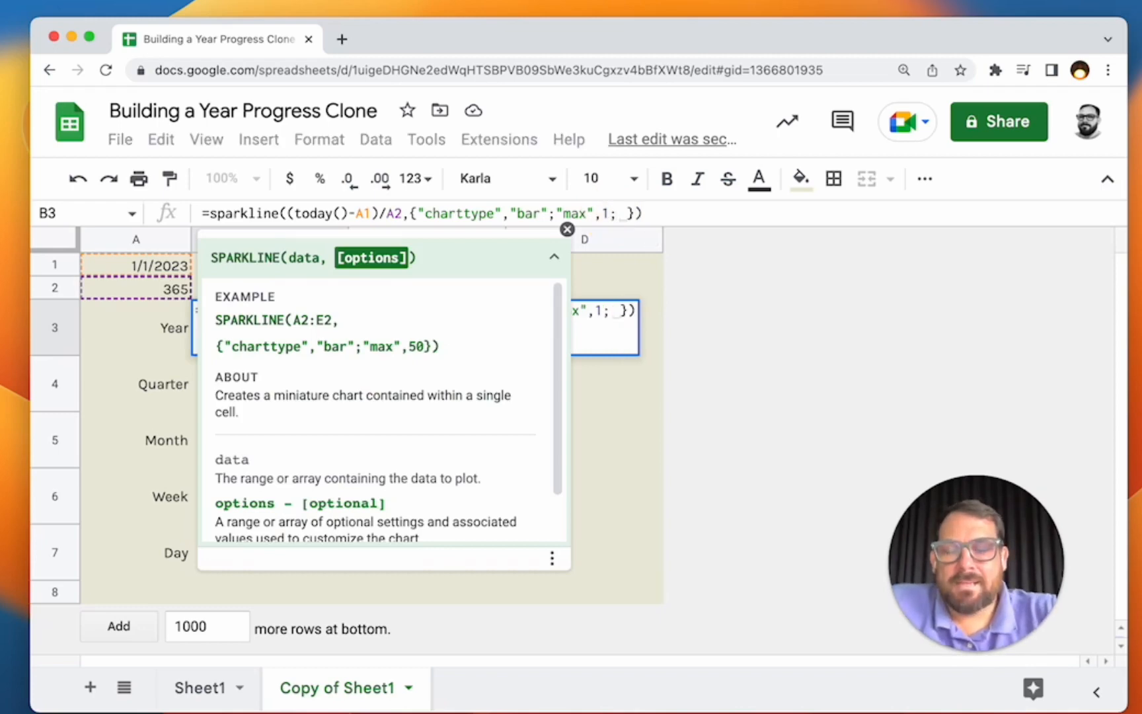
pyautogui.write('"color1","white')
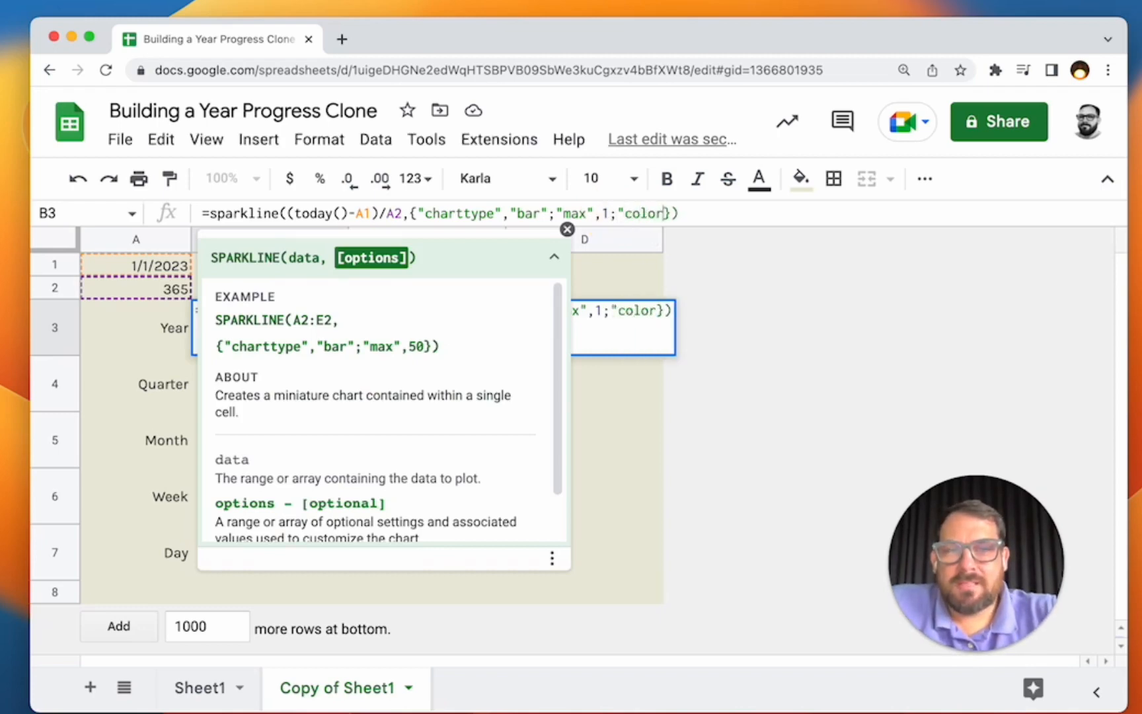
pyautogui.write('"')
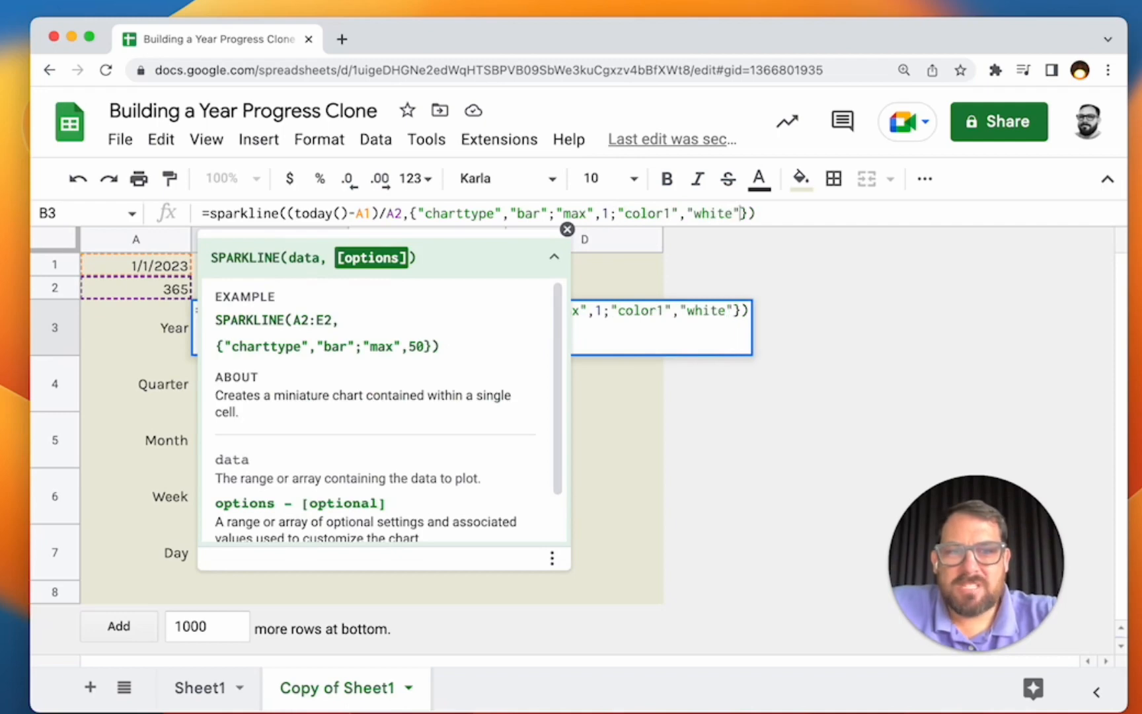
pyautogui.press('Return')
pyautogui.press('Up')
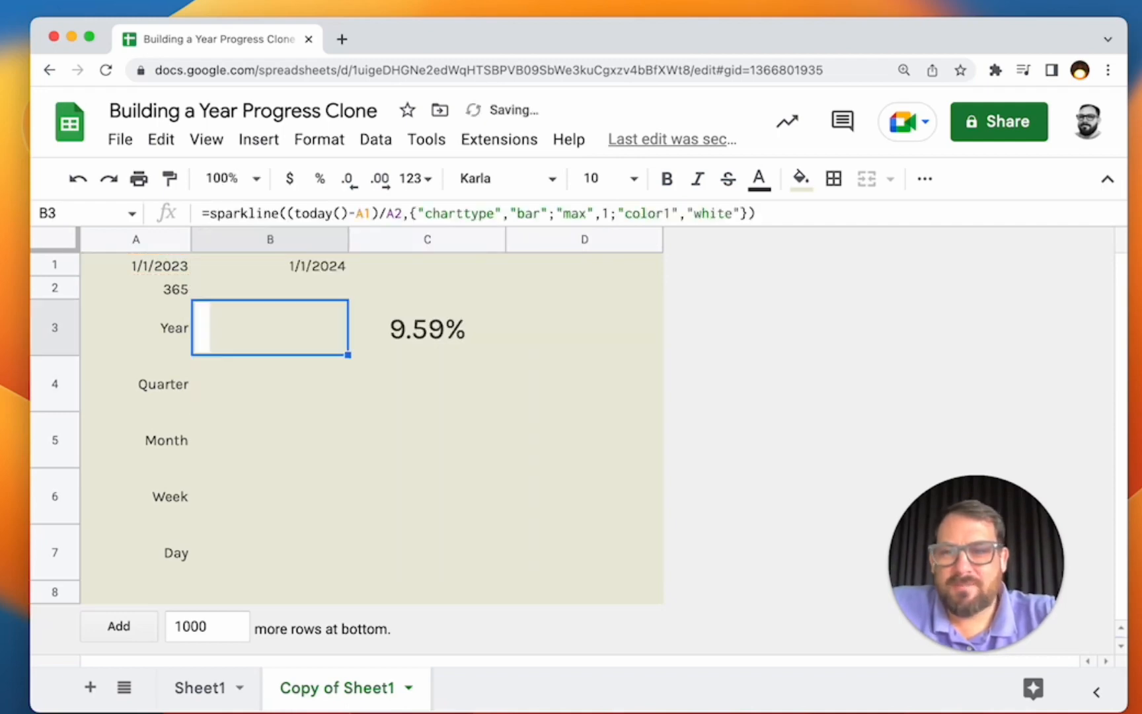
# Step: Change the color1 value in cell B3's sparkline formula to "black"
pyautogui.doubleClick(706, 212)
pyautogui.write('"black"')
pyautogui.press('Return')
pyautogui.press('Up')
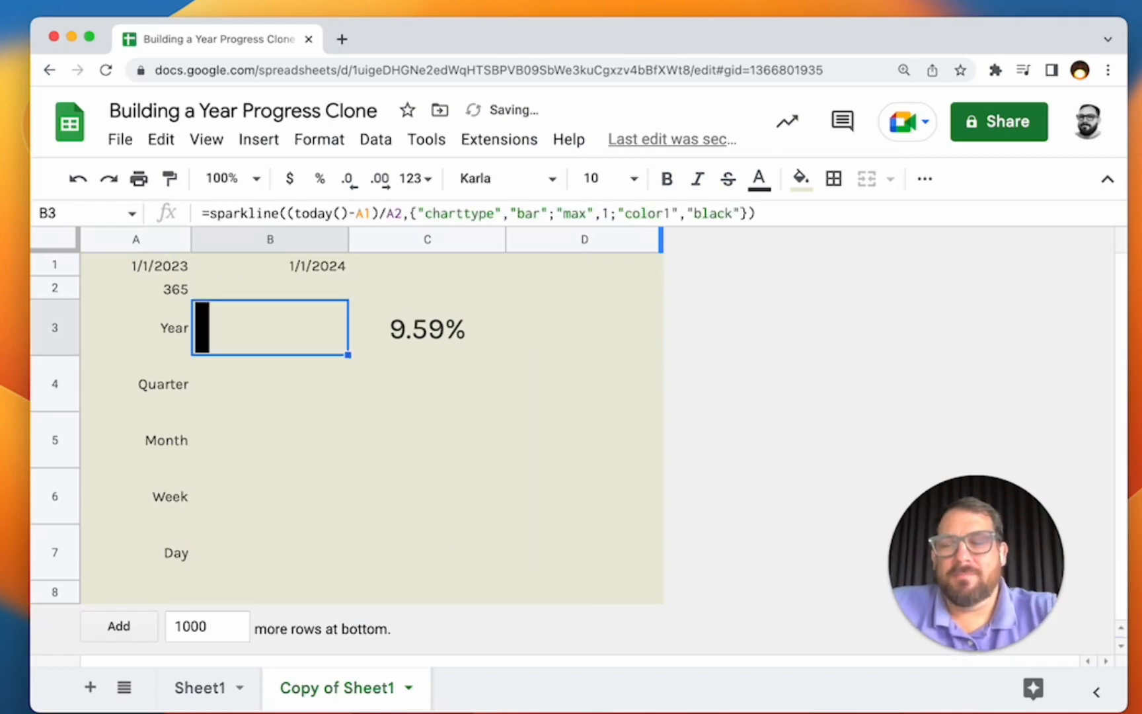
pyautogui.click(247, 398)
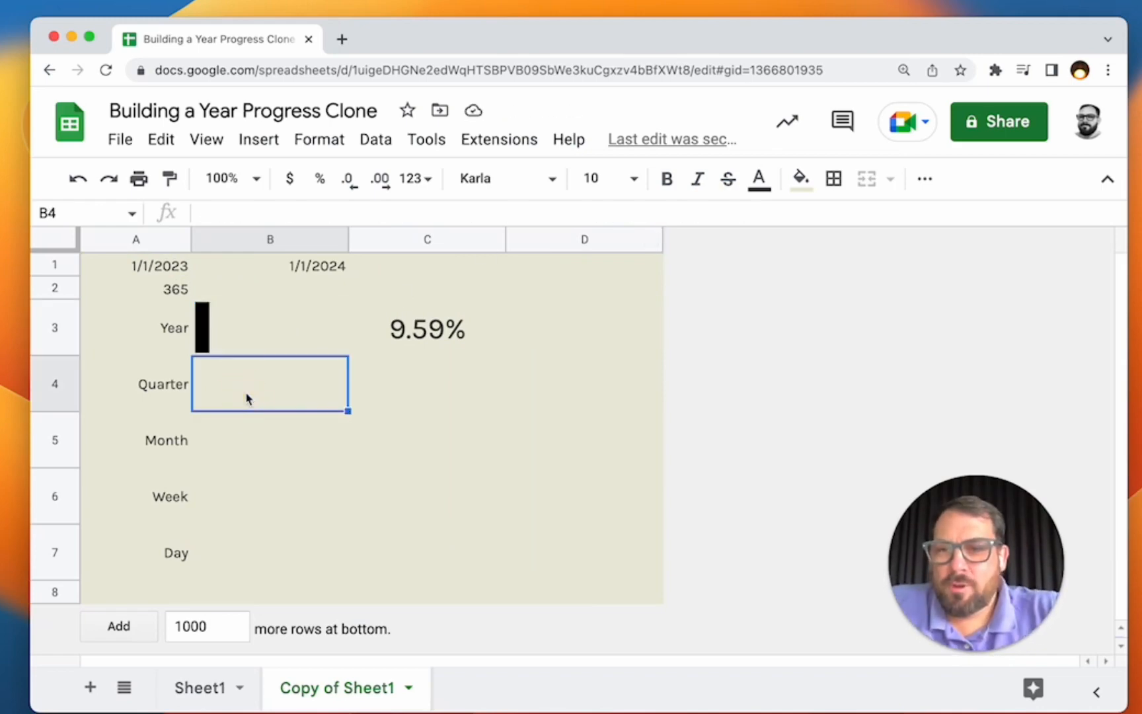
# Step: Cut the range A1:B2 containing the start date, end date and day-count formula
pyautogui.click(158, 288)
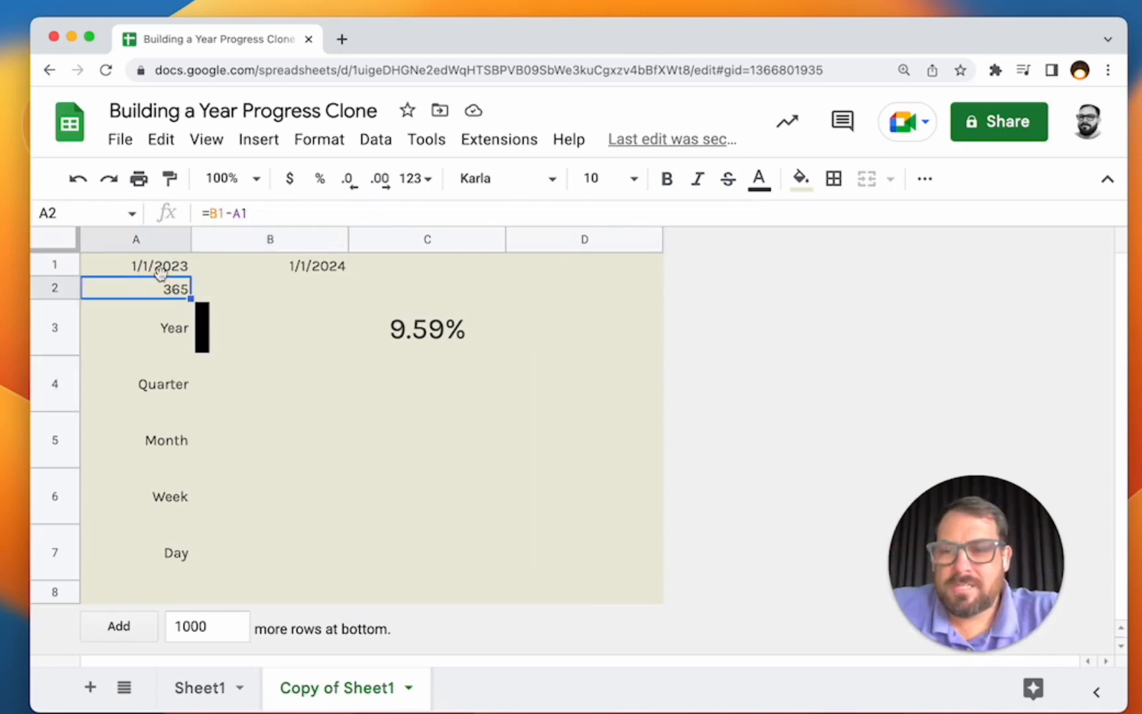
pyautogui.click(156, 268)
pyautogui.click(289, 268)
pyautogui.moveTo(159, 272); pyautogui.dragTo(256, 303)
pyautogui.hotkey('ctrl', 'c')
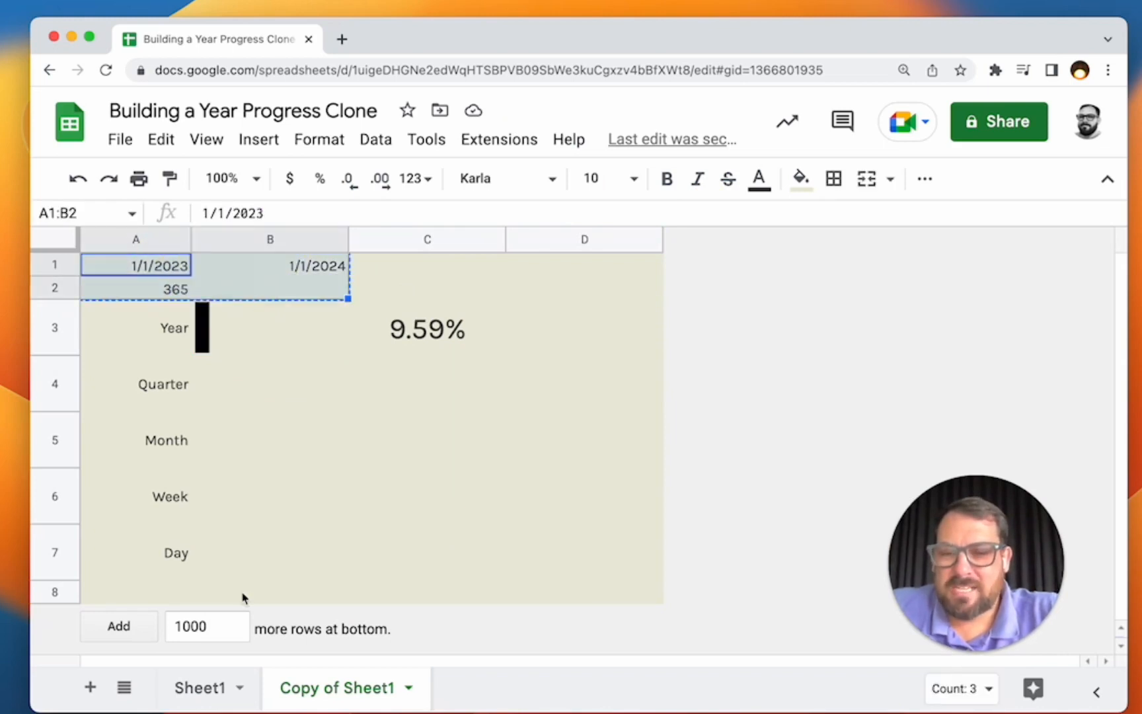
# Step: Rename the sheet "Copy of Sheet1" as Year Progress
pyautogui.doubleClick(315, 689)
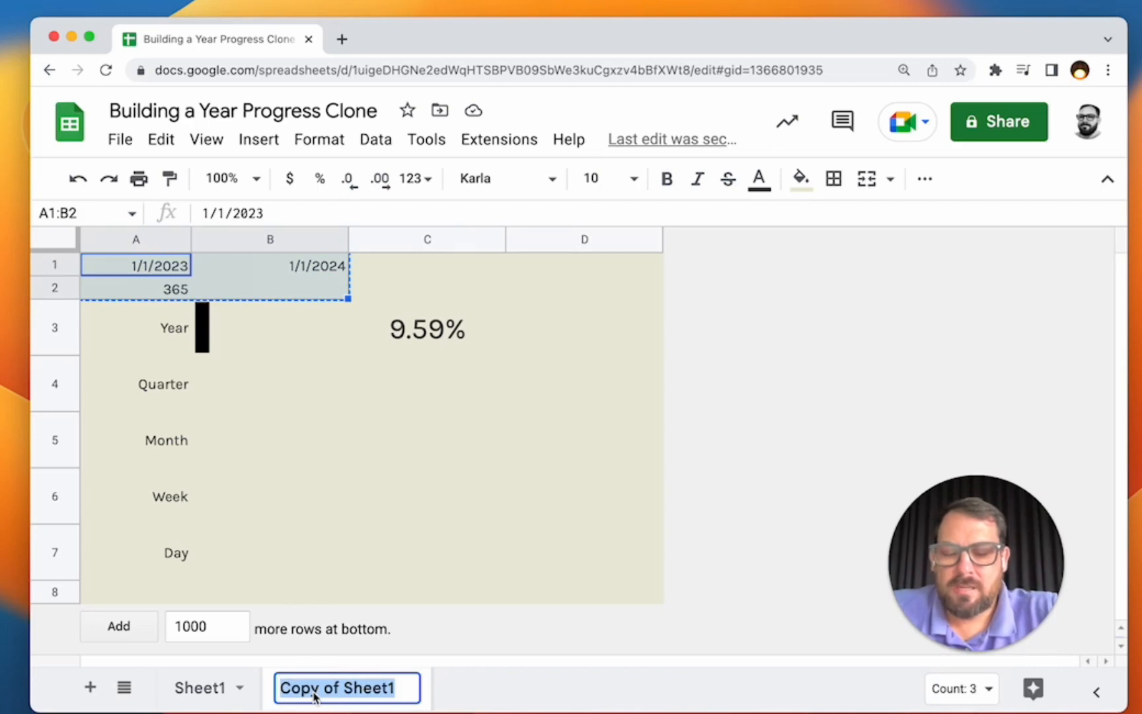
pyautogui.write('PRo')
pyautogui.press('BackSpace')
pyautogui.press('BackSpace')
pyautogui.press('BackSpace')
pyautogui.write('Year Progre')
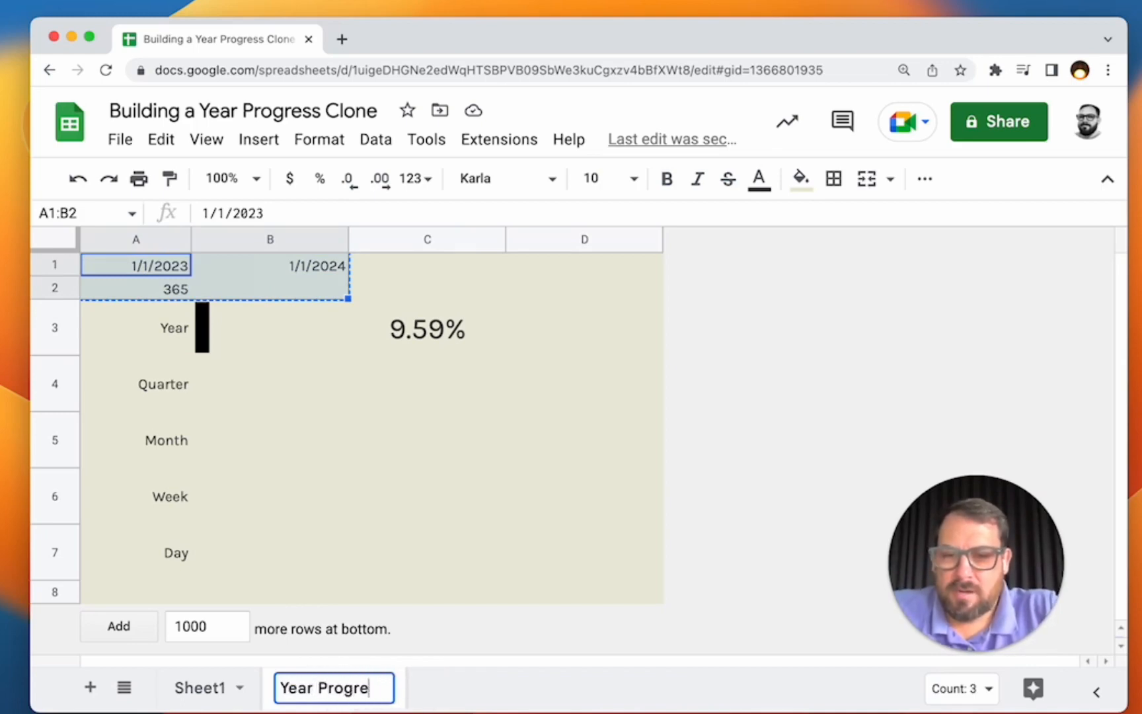
pyautogui.write('ss')
pyautogui.press('Return')
# Step: Add a new sheet and apply the Data Style from the Sheet Styles add-on to it
pyautogui.click(91, 687)
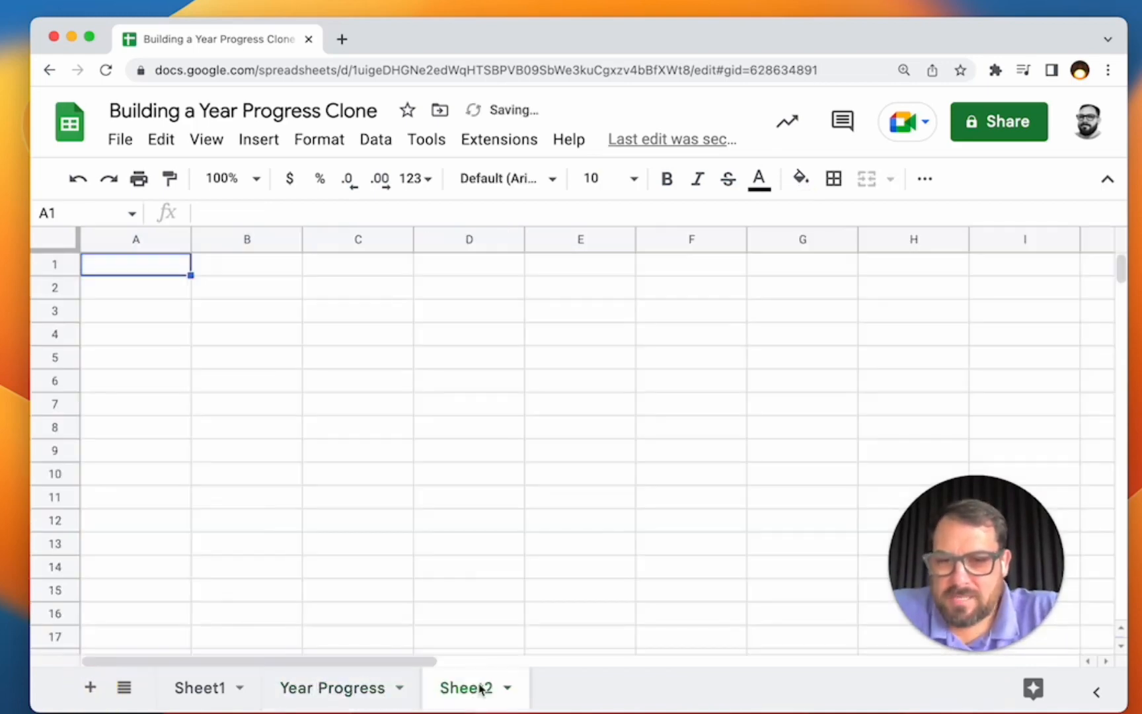
pyautogui.click(332, 147)
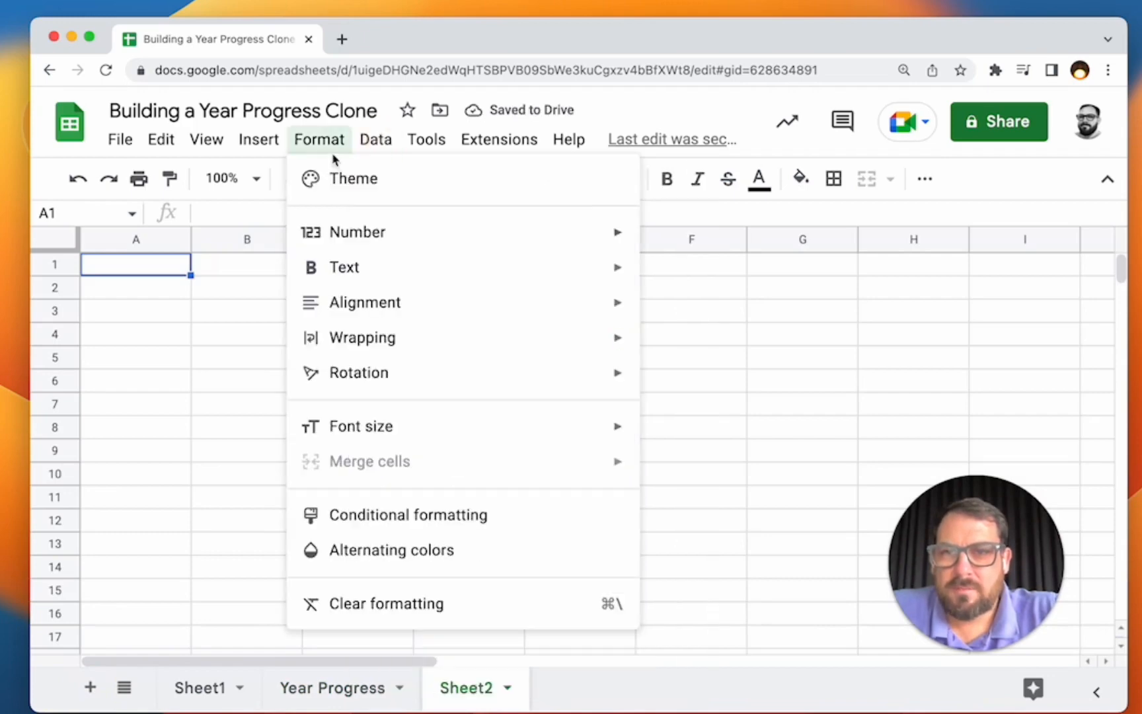
pyautogui.moveTo(500, 138)
pyautogui.moveTo(556, 357)
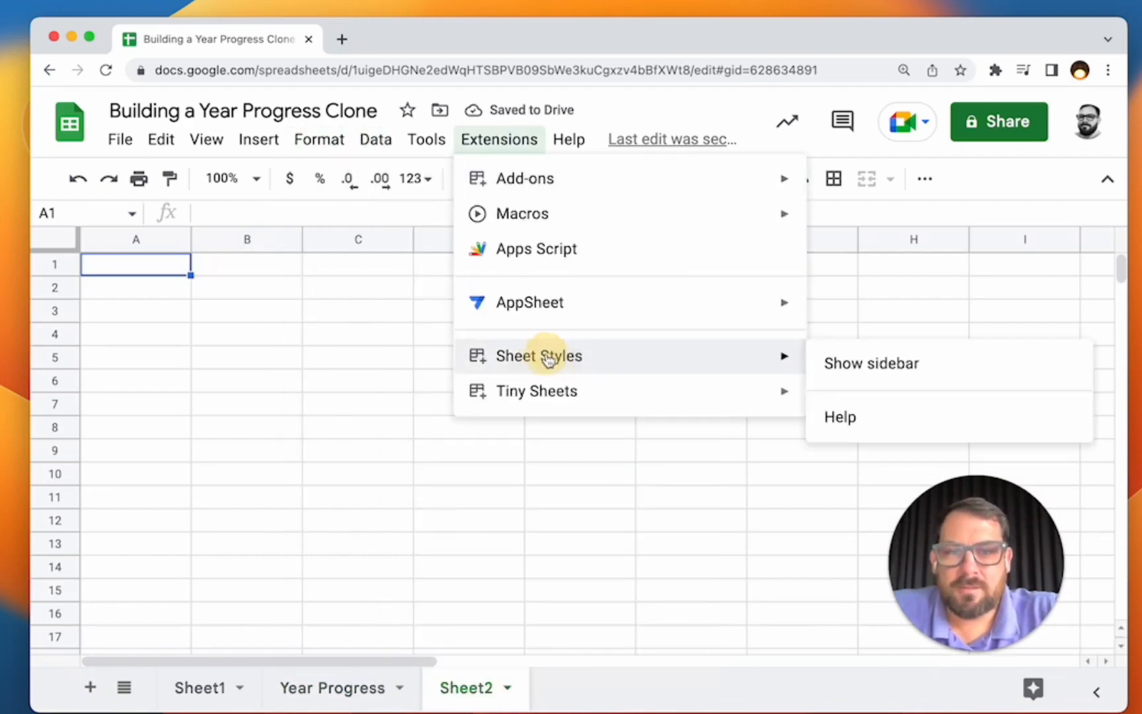
pyautogui.click(881, 370)
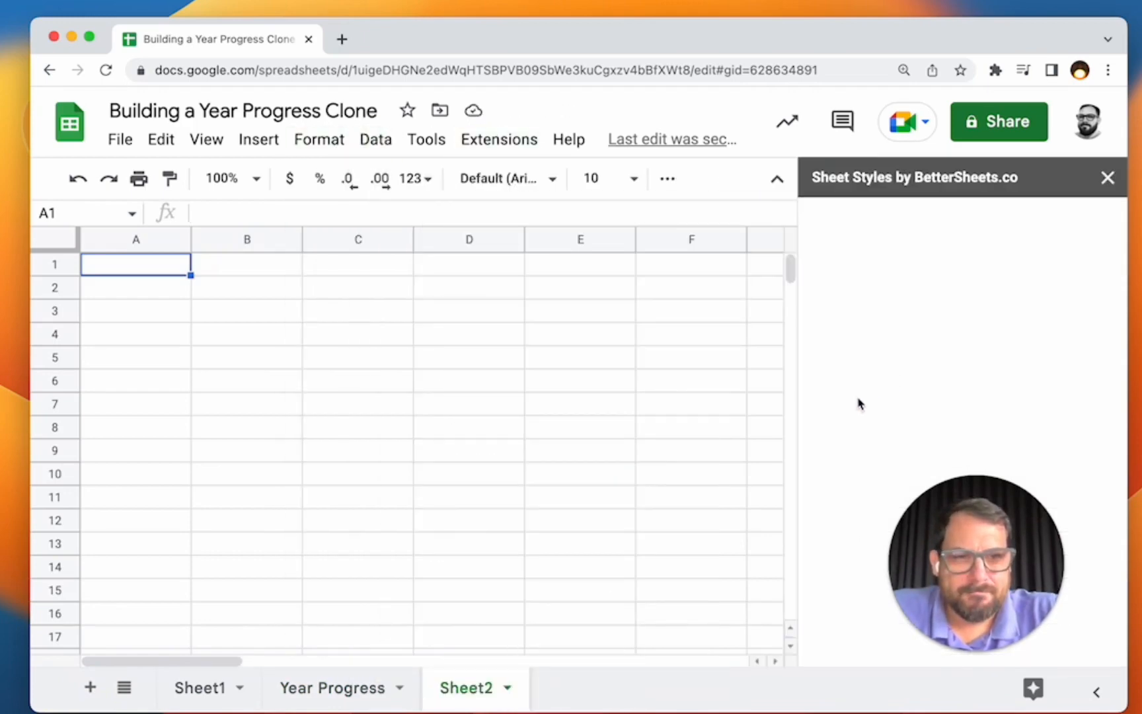
pyautogui.scroll(-3, 846, 440)
pyautogui.scroll(-4, 849, 442)
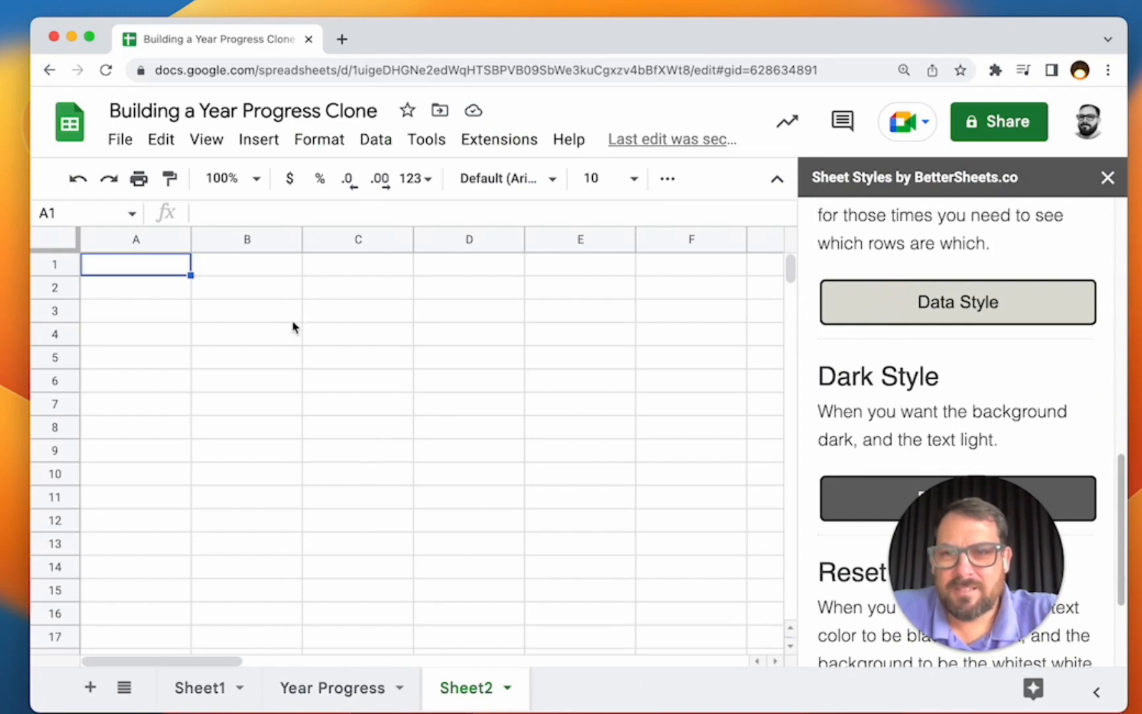
pyautogui.click(1108, 178)
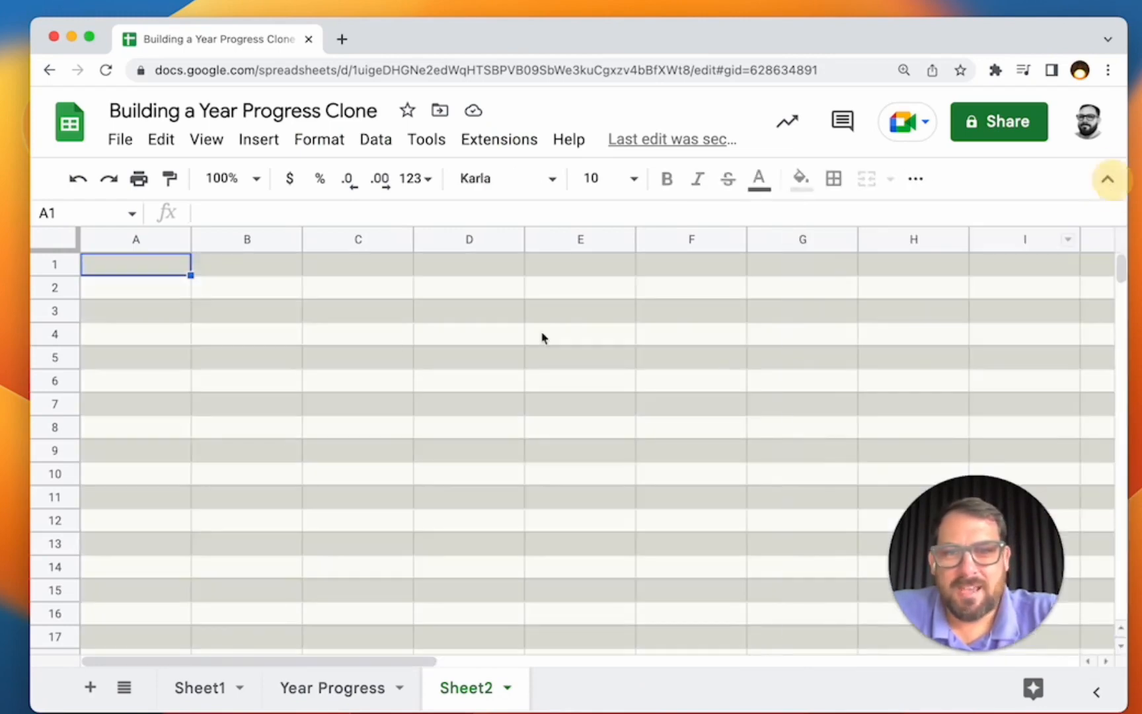
# Step: Delete columns C through Z from Sheet2
pyautogui.click(291, 334)
pyautogui.click(350, 238)
pyautogui.press('super+shift+Right')
pyautogui.rightClick(358, 241)
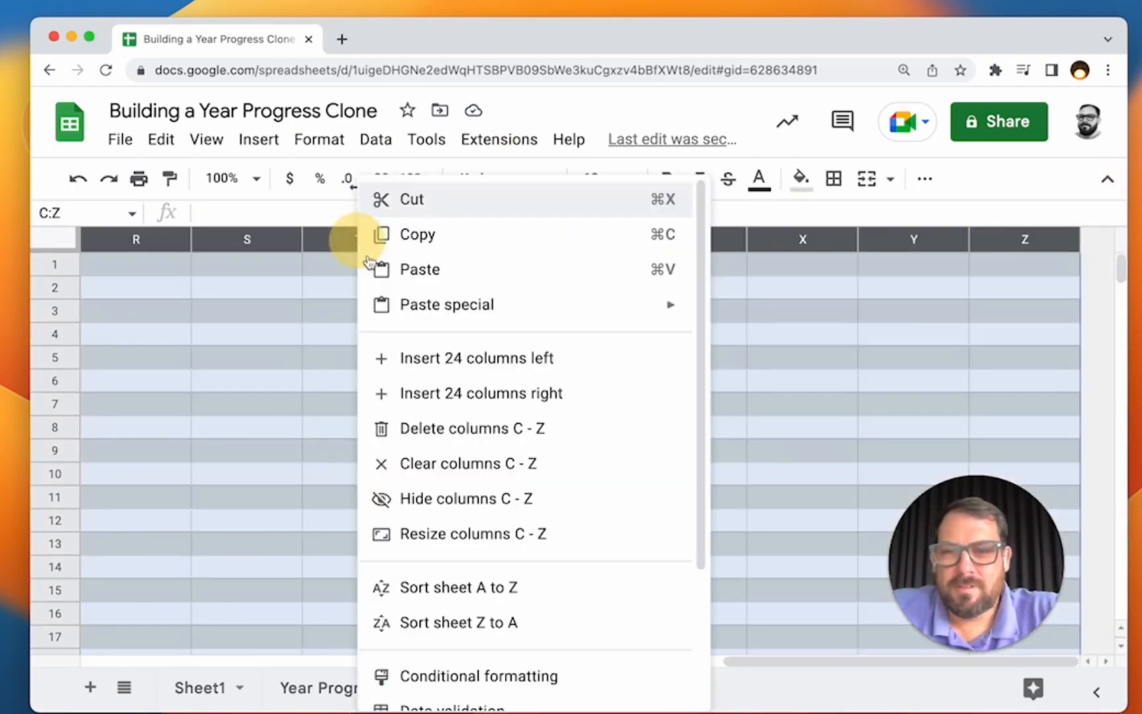
pyautogui.click(505, 428)
# Step: Paste the cut date cells at A2 in Sheet2 and enter the label Start Date in A1
pyautogui.click(166, 298)
pyautogui.press('super+v')
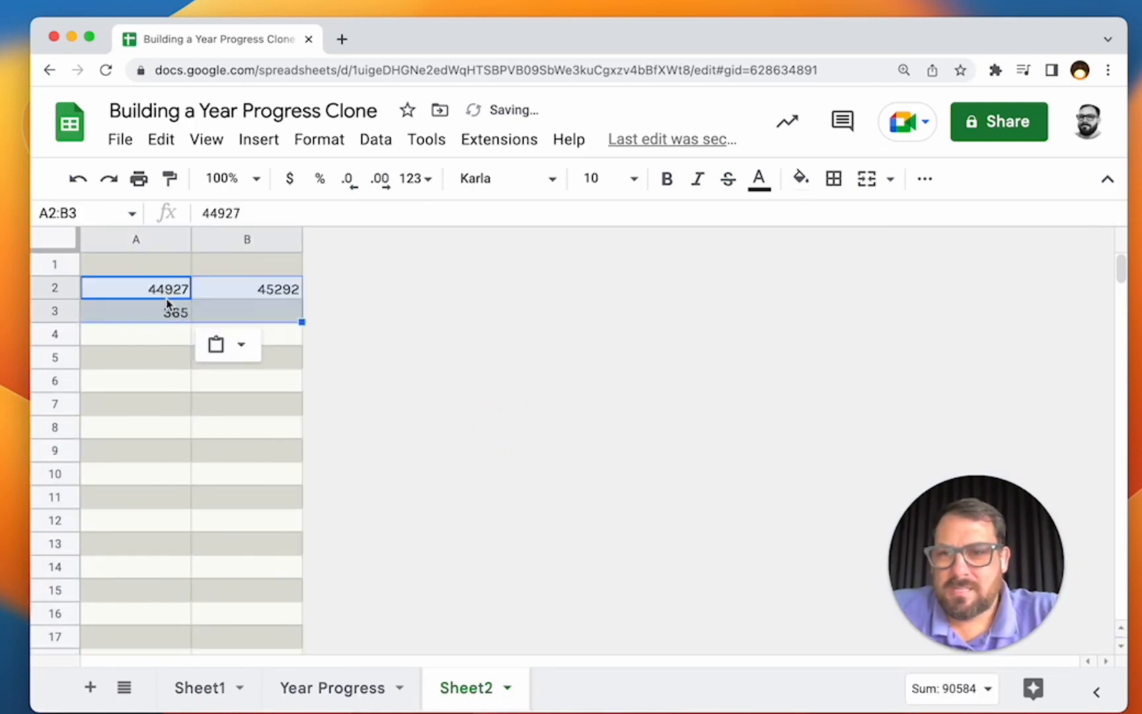
pyautogui.click(142, 267)
pyautogui.write('Start Date')
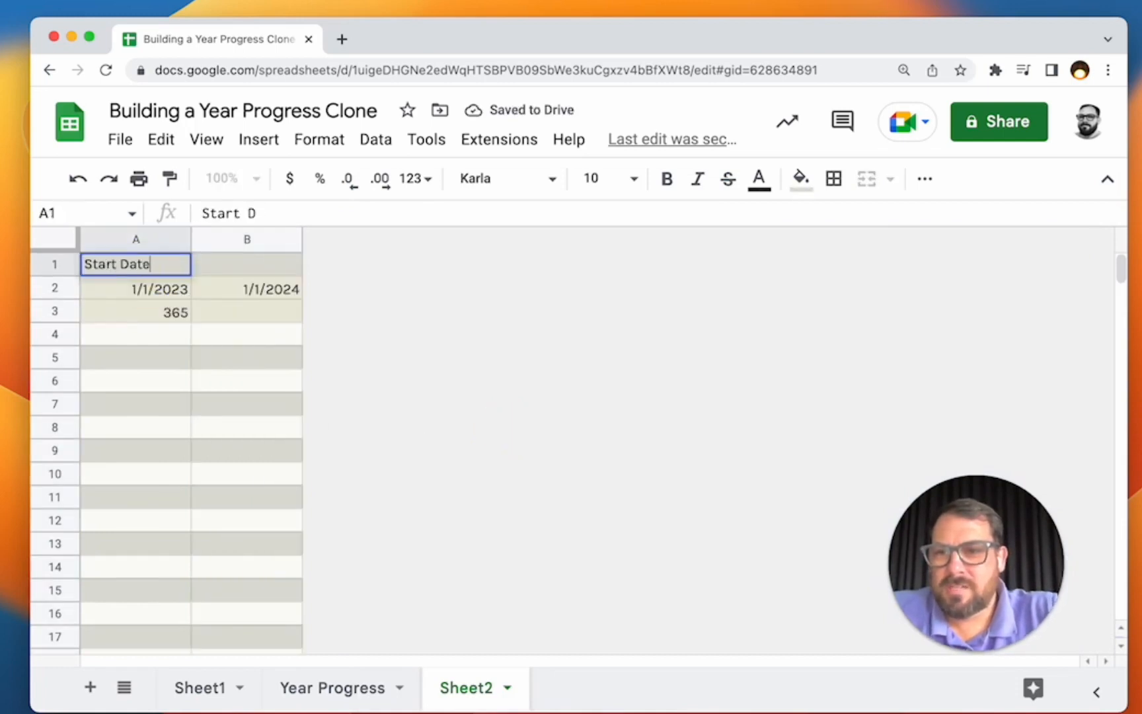
pyautogui.press('Return')
# Step: Move the day-count formula from A3 to B4, and the start and end dates to B1 and B2
pyautogui.press('Down')
pyautogui.press('Down')
pyautogui.press('Up')
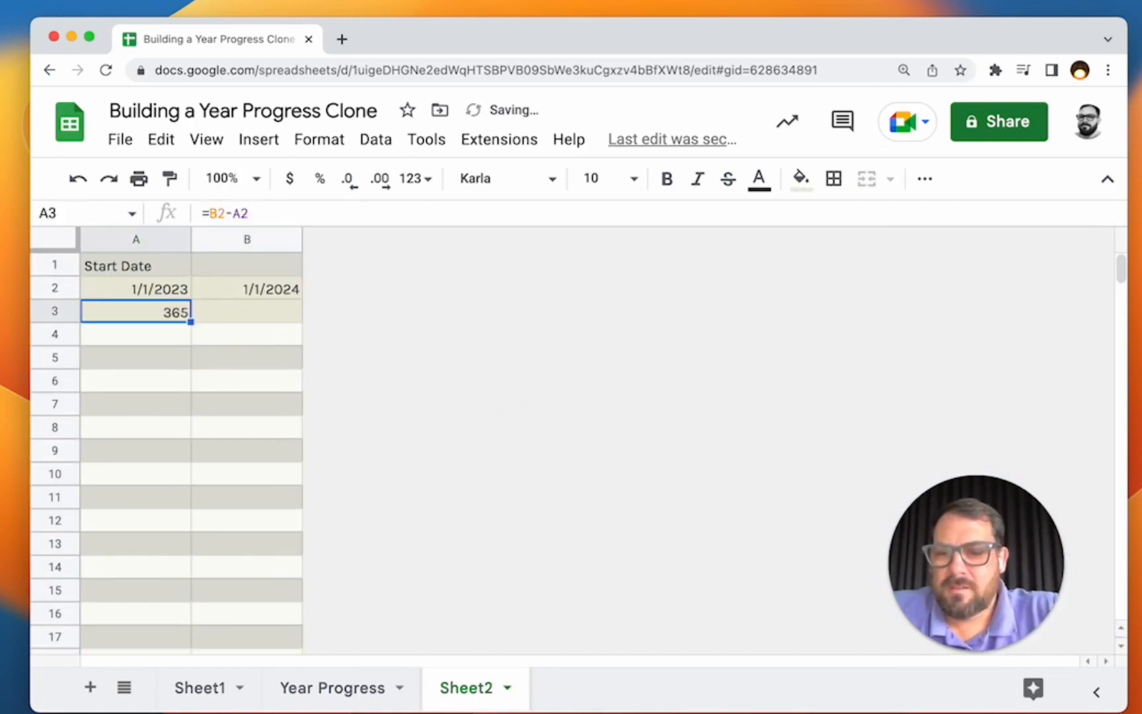
pyautogui.press('super+x')
pyautogui.press('Down')
pyautogui.press('Right')
pyautogui.press('super+v')
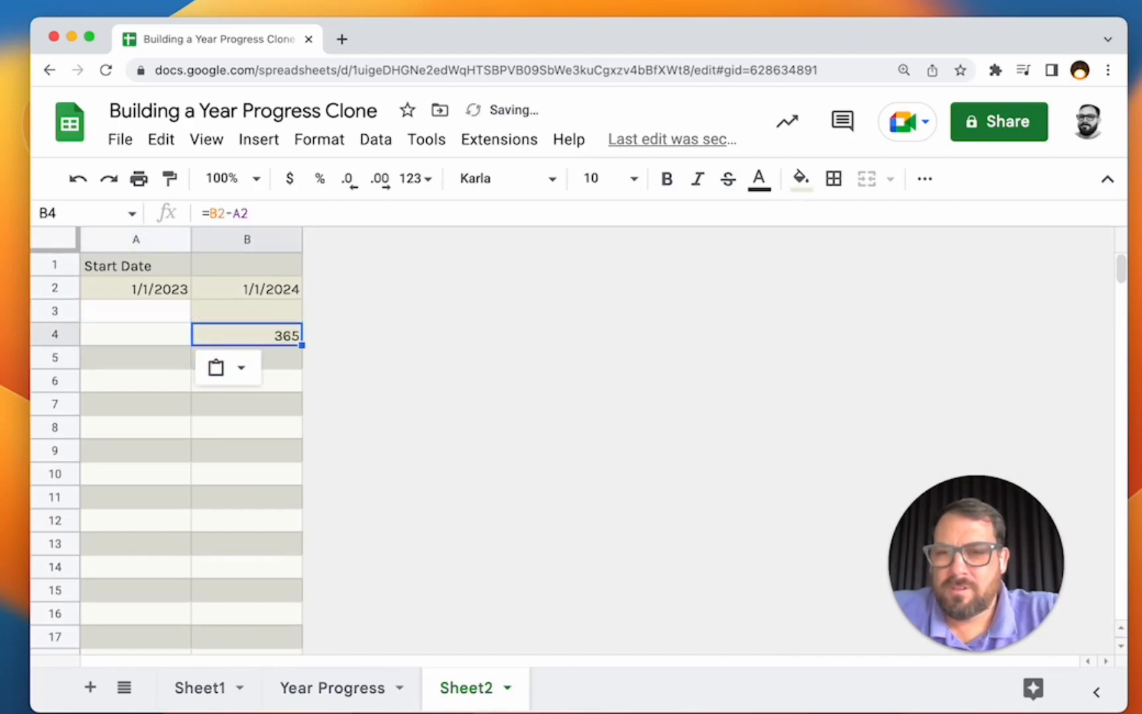
pyautogui.press('Left')
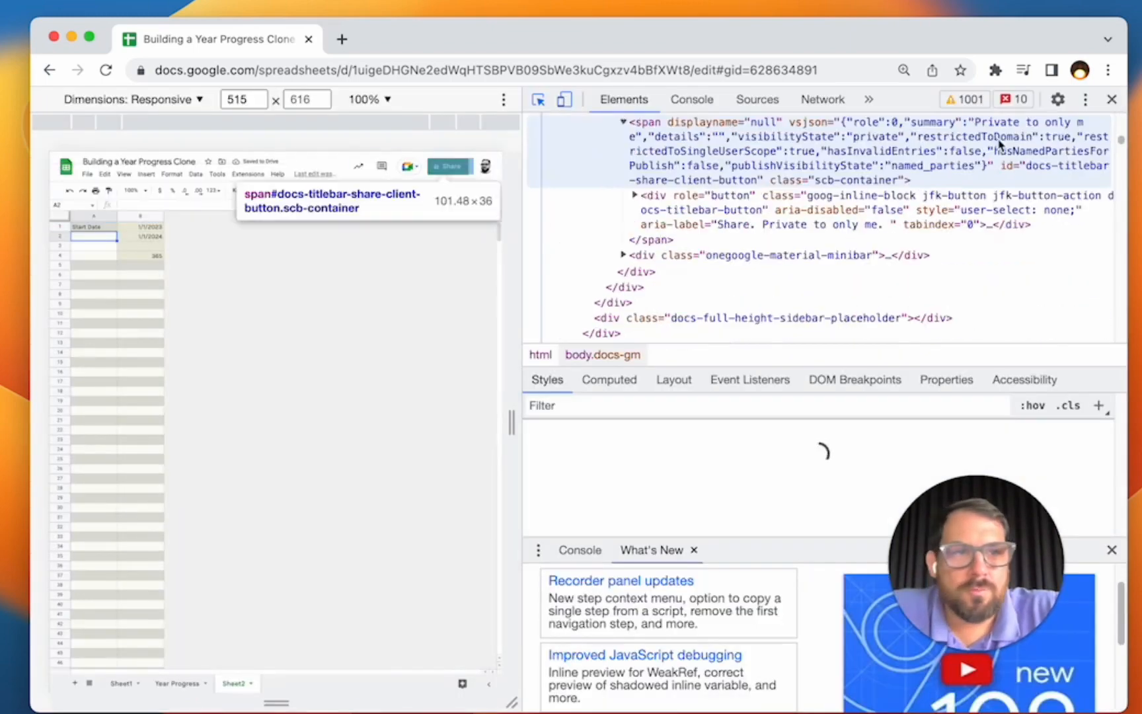
pyautogui.click(1112, 99)
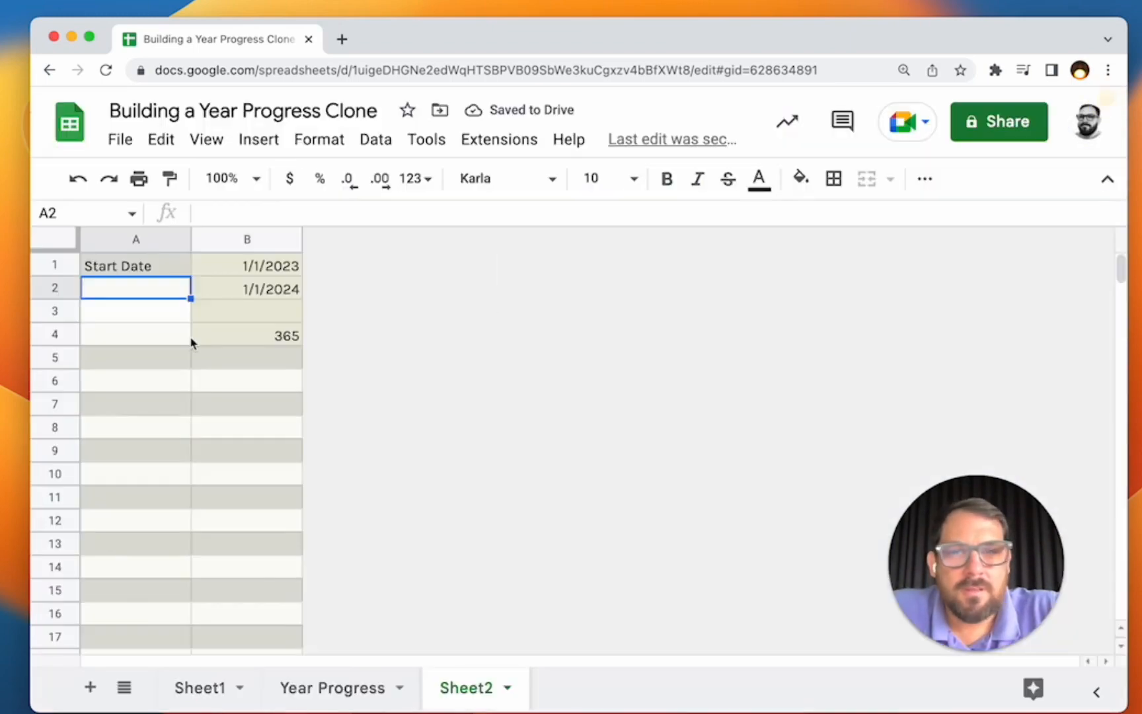
# Step: Copy the Start Date label cell with its formatting to A3 and change its text to End Date
pyautogui.moveTo(171, 261); pyautogui.dragTo(173, 292)
pyautogui.press('super+c')
pyautogui.press('Down')
pyautogui.press('Down')
pyautogui.press('super+v')
pyautogui.press('Right')
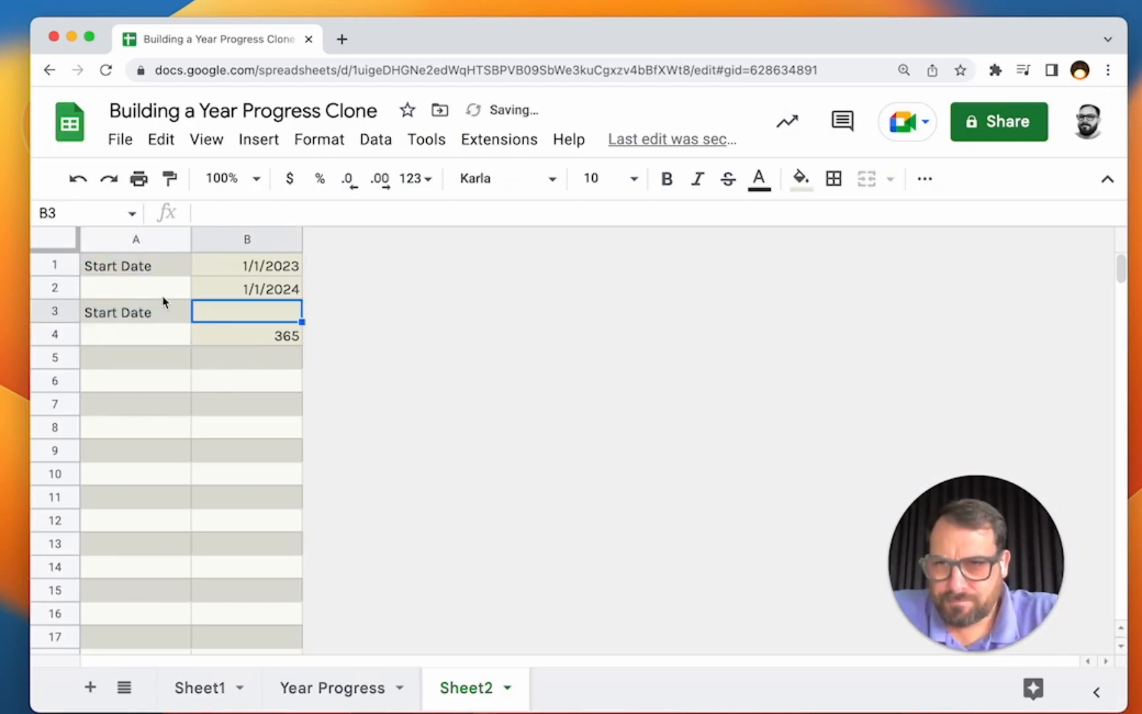
pyautogui.click(152, 319)
pyautogui.write('End')
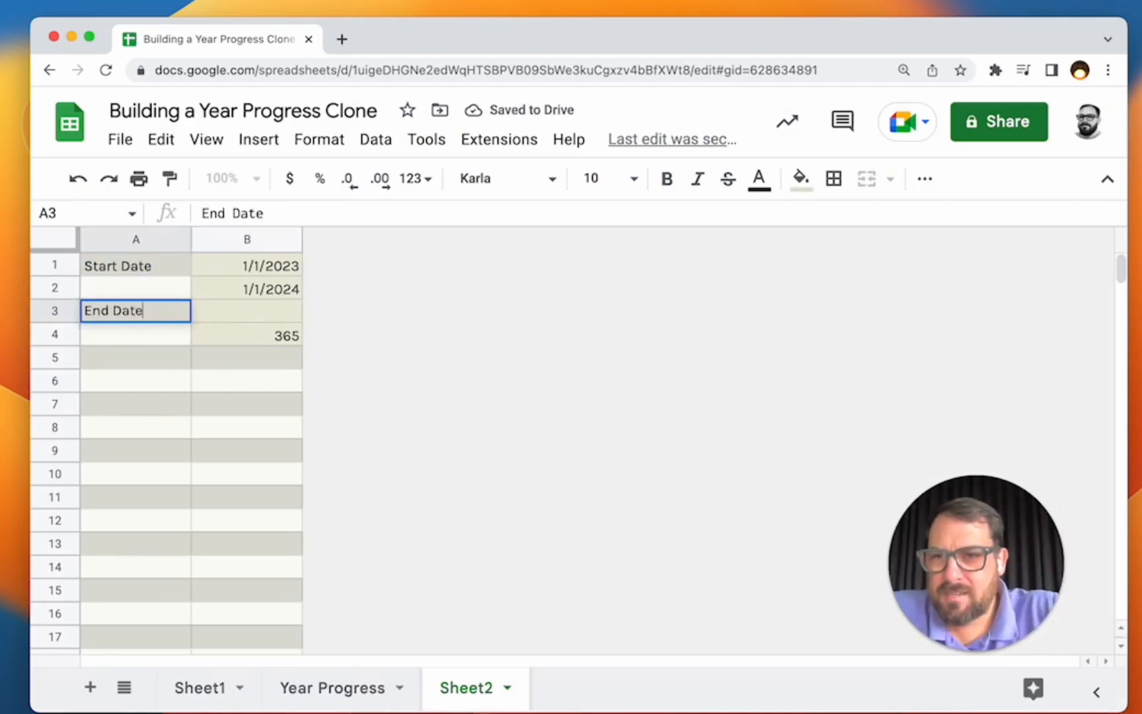
pyautogui.write(' Date')
pyautogui.press('Return')
# Step: Move the end date 1/1/2024 from B2 to B3, beside the End Date label
pyautogui.press('Up')
pyautogui.press('Right')
pyautogui.click(167, 295)
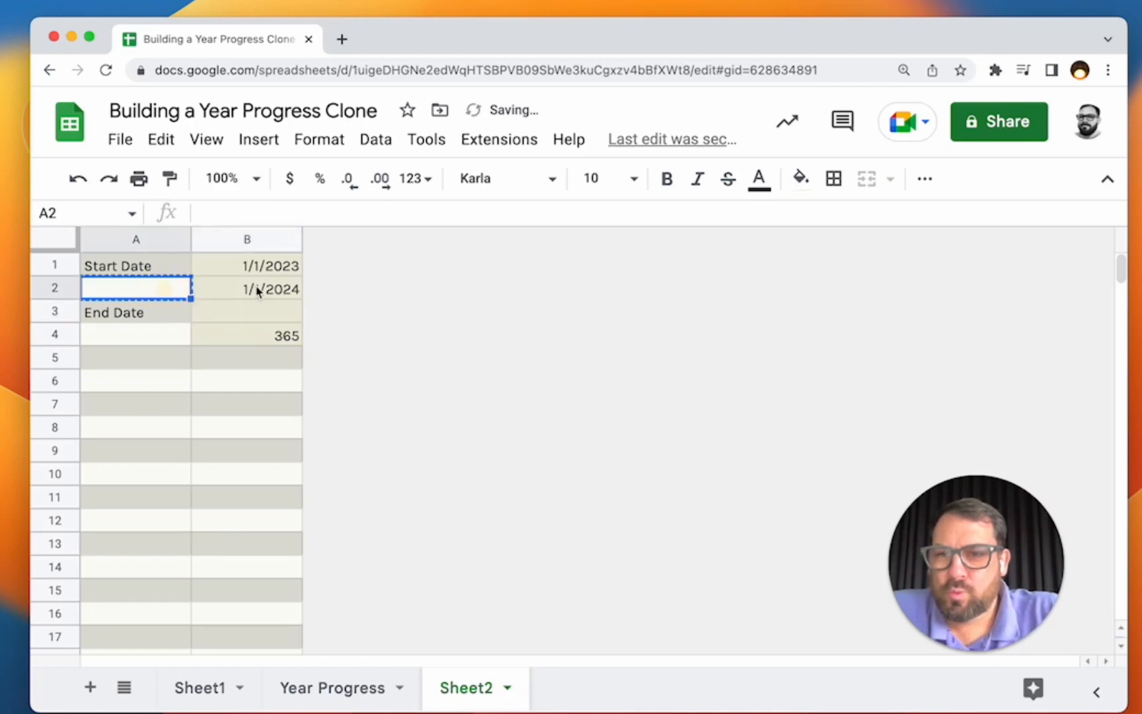
pyautogui.click(256, 288)
pyautogui.press('super+c')
pyautogui.click(263, 319)
pyautogui.press('super+v')
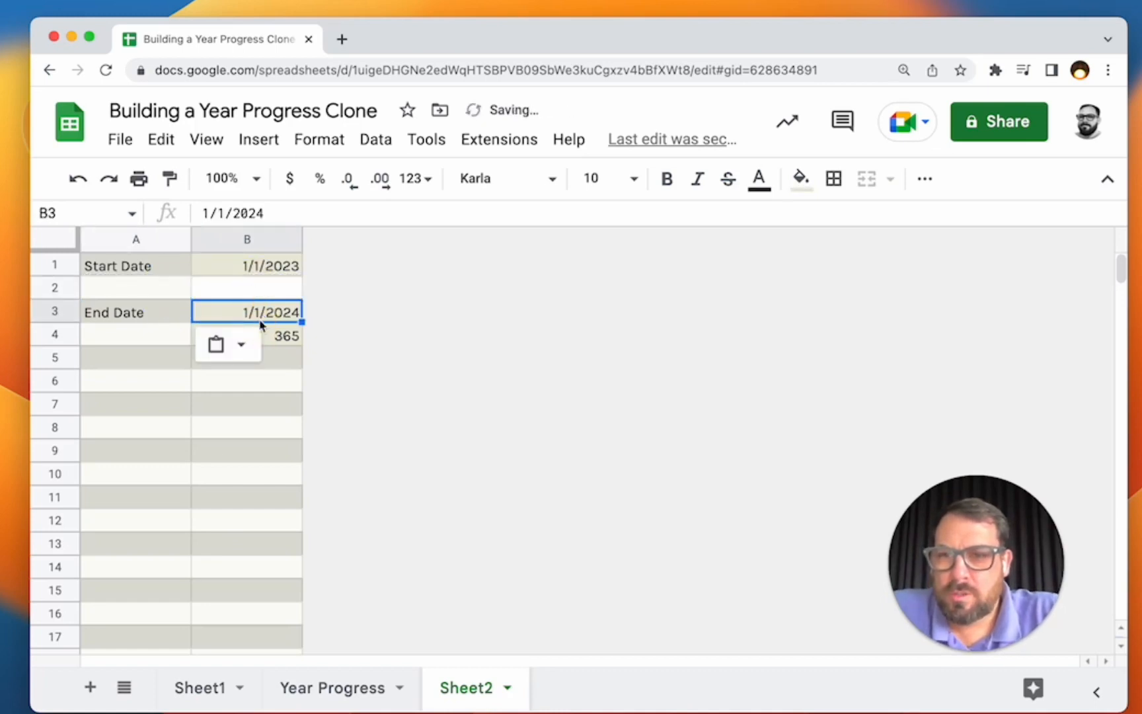
# Step: On the Year Progress sheet, restore the beige background of A1:B2 by copying blank cell C2 into those cells
pyautogui.click(327, 687)
pyautogui.click(296, 336)
pyautogui.click(406, 296)
pyautogui.press('super+c')
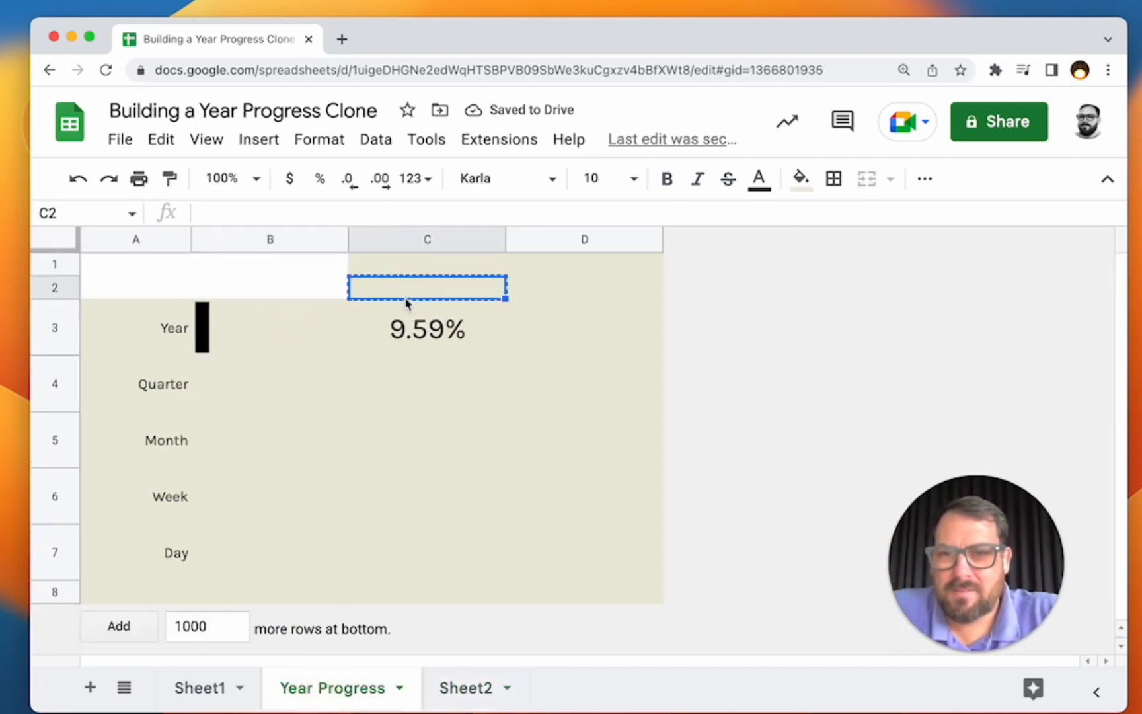
pyautogui.press('Left')
pyautogui.press('super+v')
pyautogui.press('Left')
pyautogui.press('super+v')
pyautogui.press('Up')
pyautogui.press('super+v')
pyautogui.press('super+Right')
pyautogui.press('Left')
pyautogui.press('Left')
pyautogui.press('super+v')
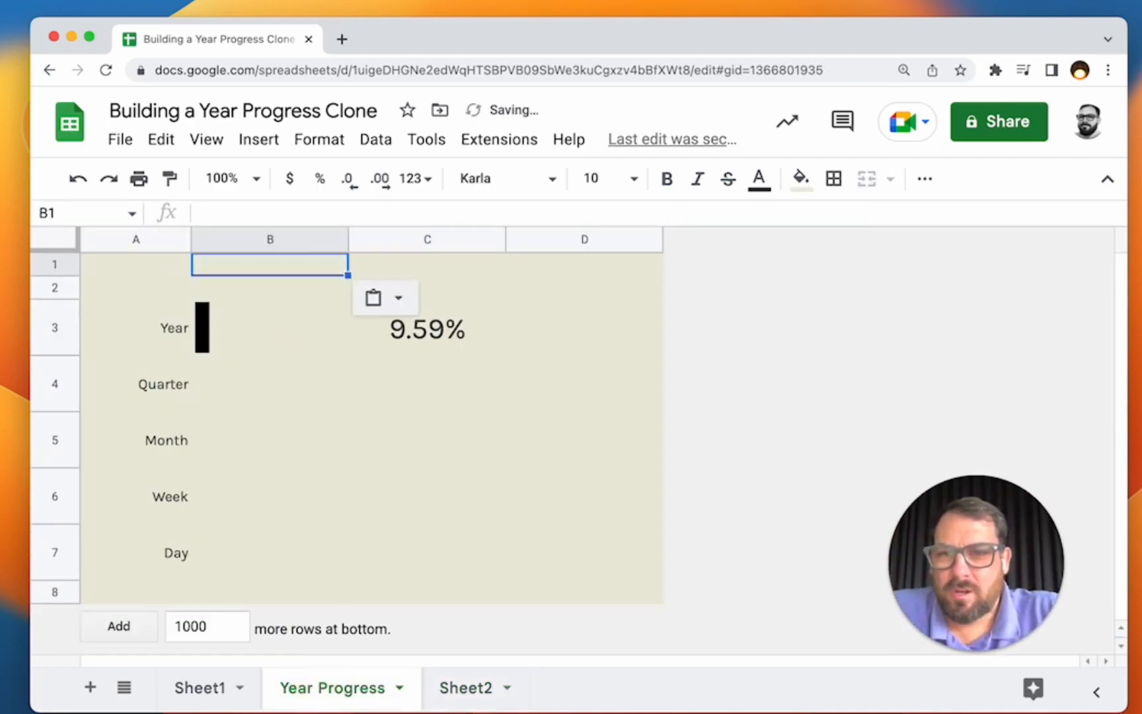
# Step: Check the references in cell B3's sparkline formula and return to Sheet2
pyautogui.press('Down')
pyautogui.press('Down')
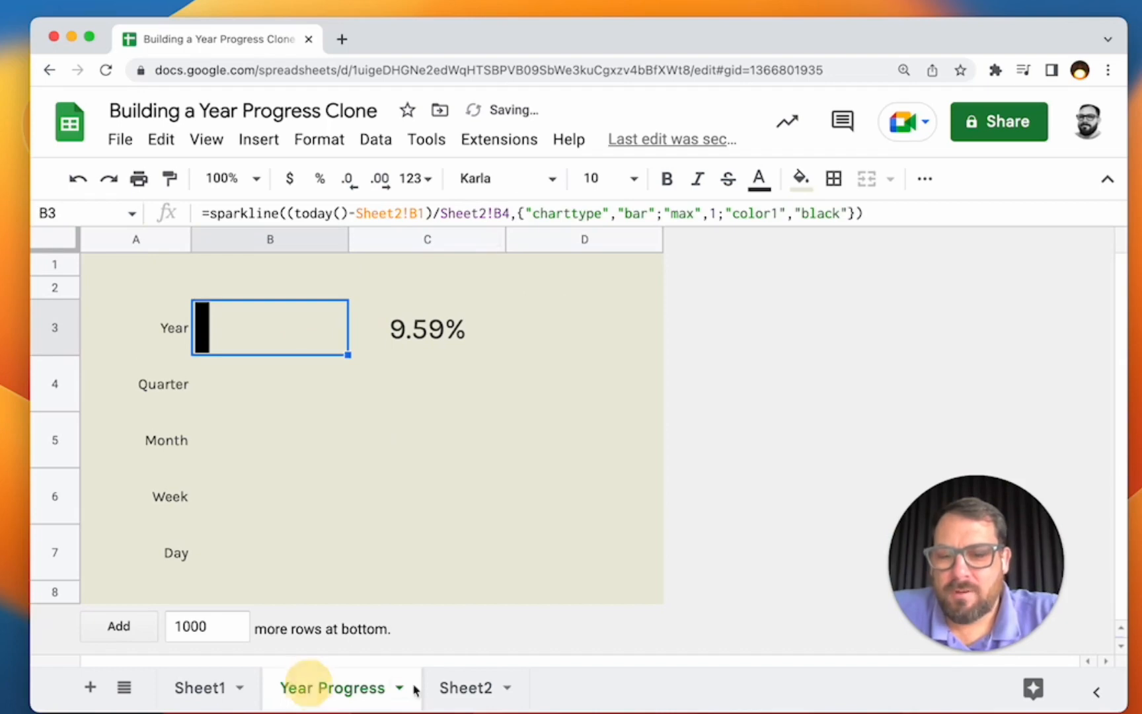
pyautogui.click(464, 688)
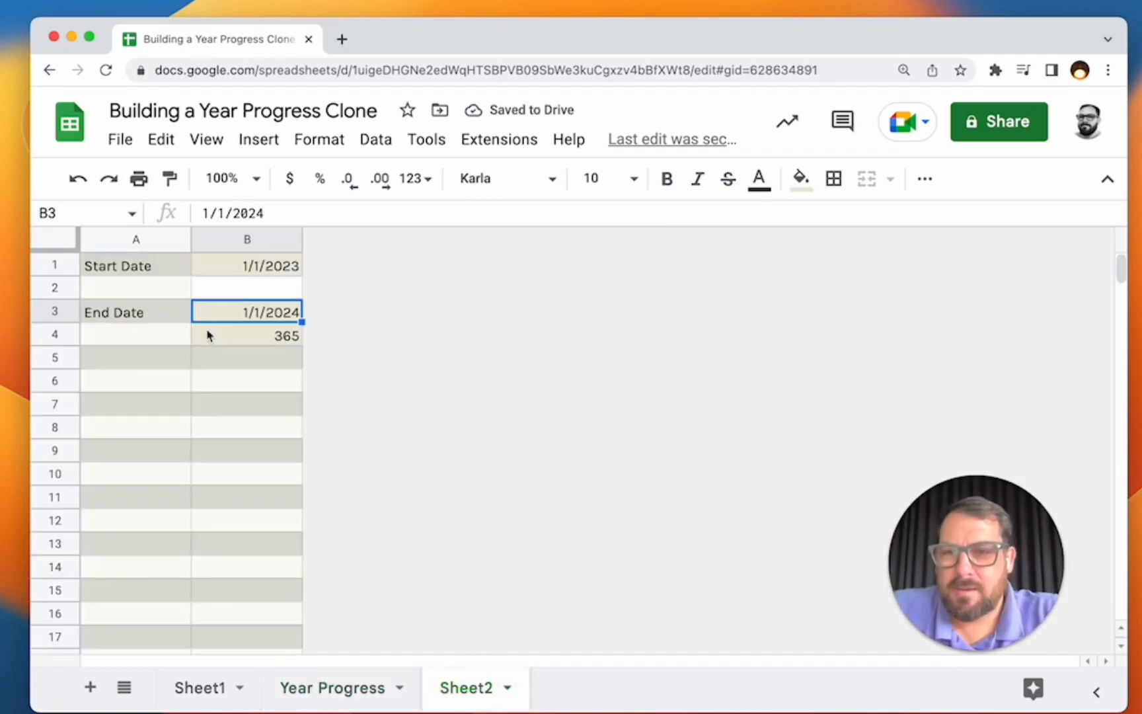
# Step: Enter the label "Days in a year" in cell A5 of Sheet2
pyautogui.press('Down')
pyautogui.press('Down')
pyautogui.press('Left')
pyautogui.write('D')
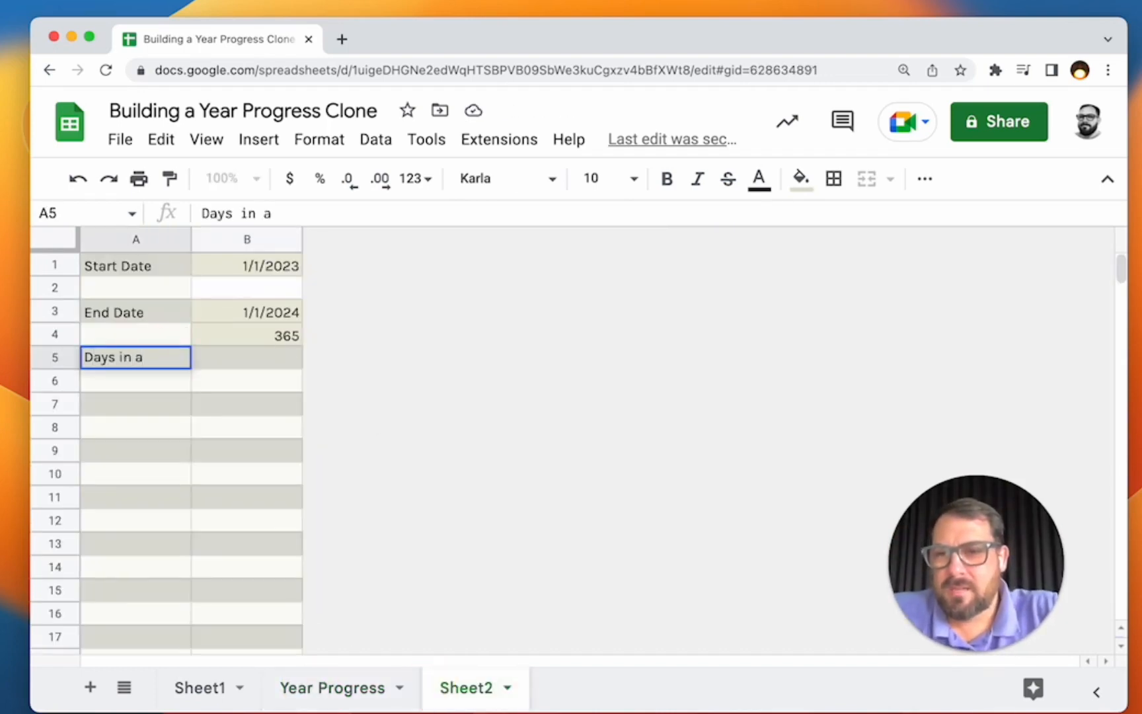
pyautogui.write('ays in a year')
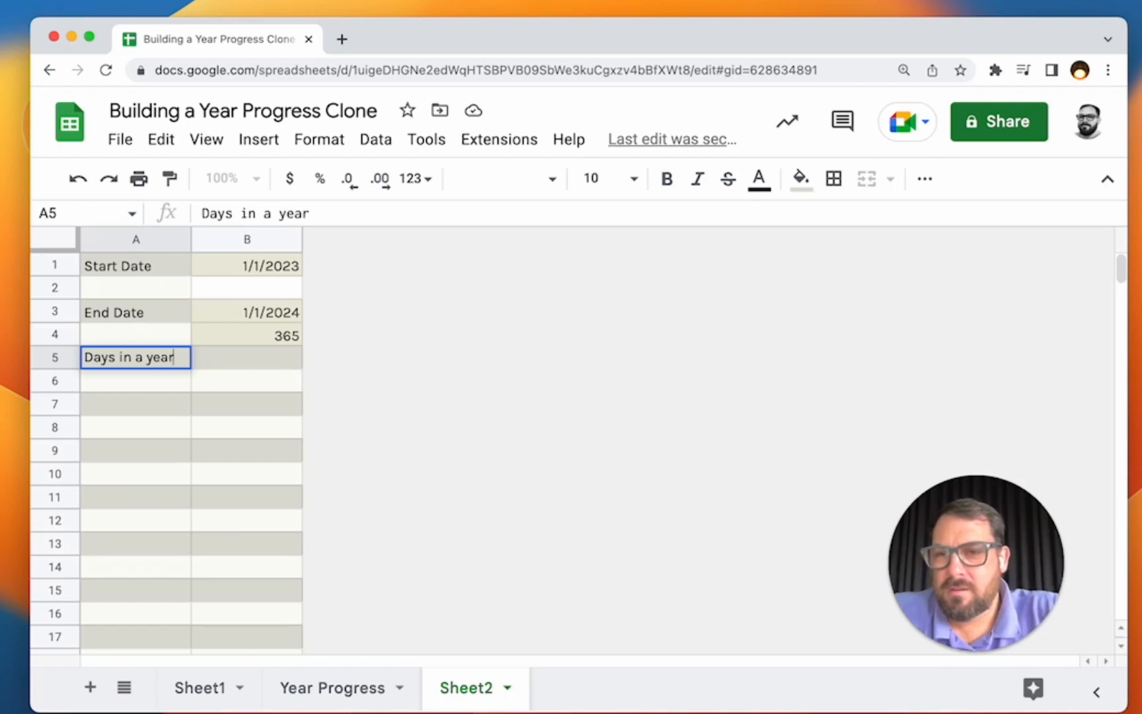
pyautogui.press('Return')
# Step: Change the label in cell A5 to Year Days
pyautogui.doubleClick(132, 359)
pyautogui.press('BackSpace')
pyautogui.press('BackSpace')
pyautogui.press('BackSpace')
pyautogui.press('BackSpace')
pyautogui.press('BackSpace')
pyautogui.press('BackSpace')
pyautogui.write('the Year')
pyautogui.press('super+a')
pyautogui.write('Year Da')
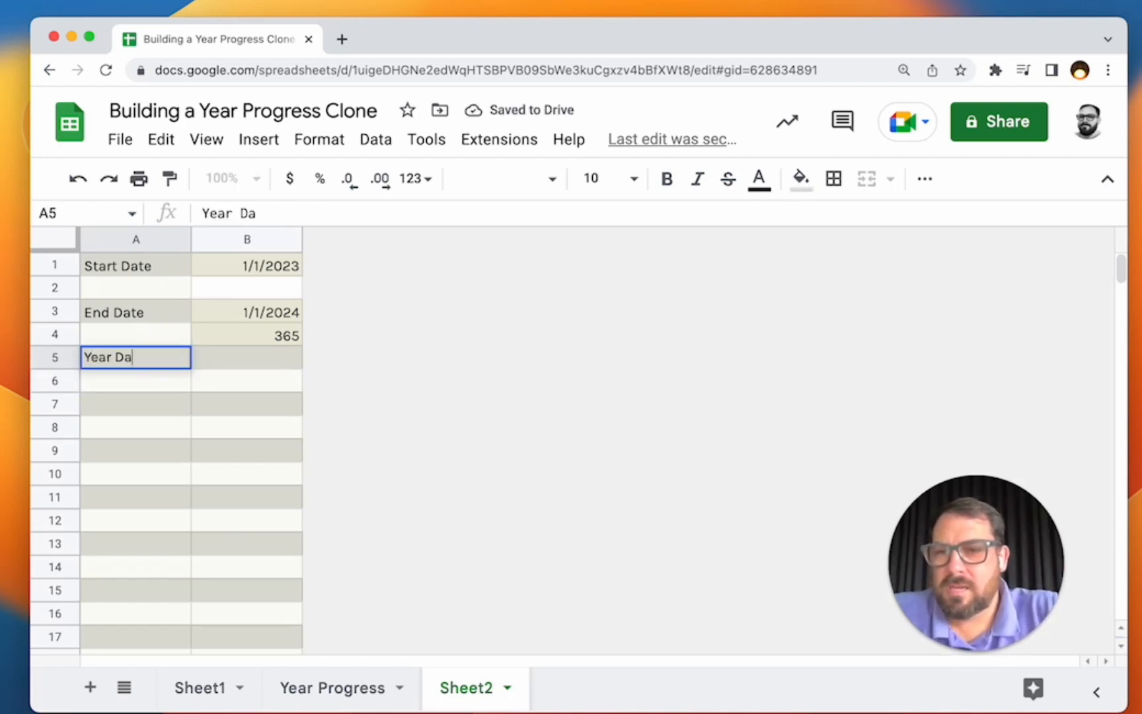
pyautogui.write('ys')
pyautogui.press('Return')
# Step: Move the day-difference formula from B4 to B5, beside the Year Days label
pyautogui.click(227, 336)
pyautogui.press('super+x')
pyautogui.press('Down')
pyautogui.press('super+v')
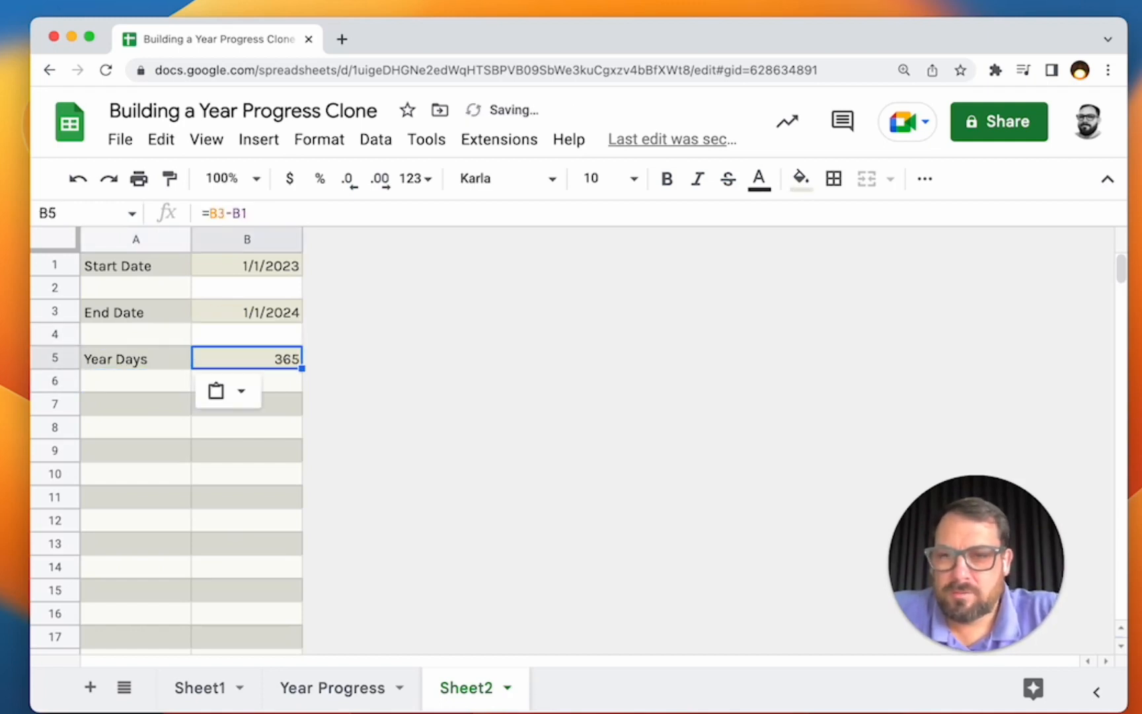
# Step: Reapply the Data Style from the Sheet Styles add-on to Sheet2, and close the add-on
pyautogui.press('Left')
pyautogui.press('Up')
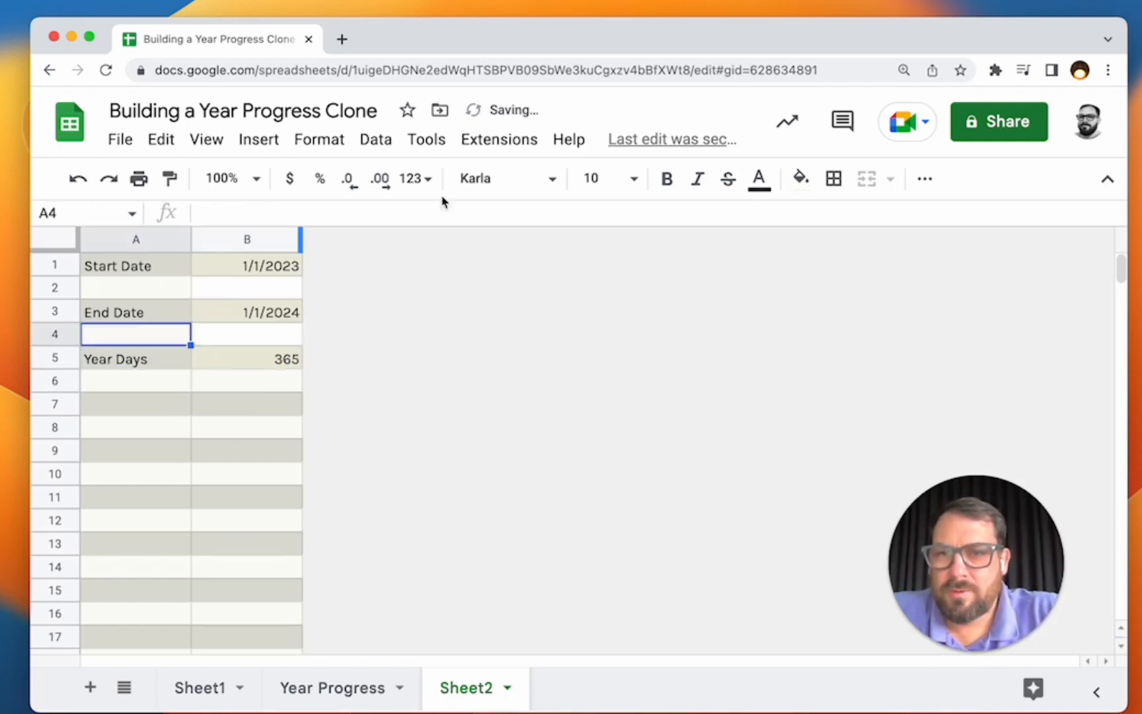
pyautogui.click(429, 141)
pyautogui.moveTo(496, 148)
pyautogui.moveTo(532, 370)
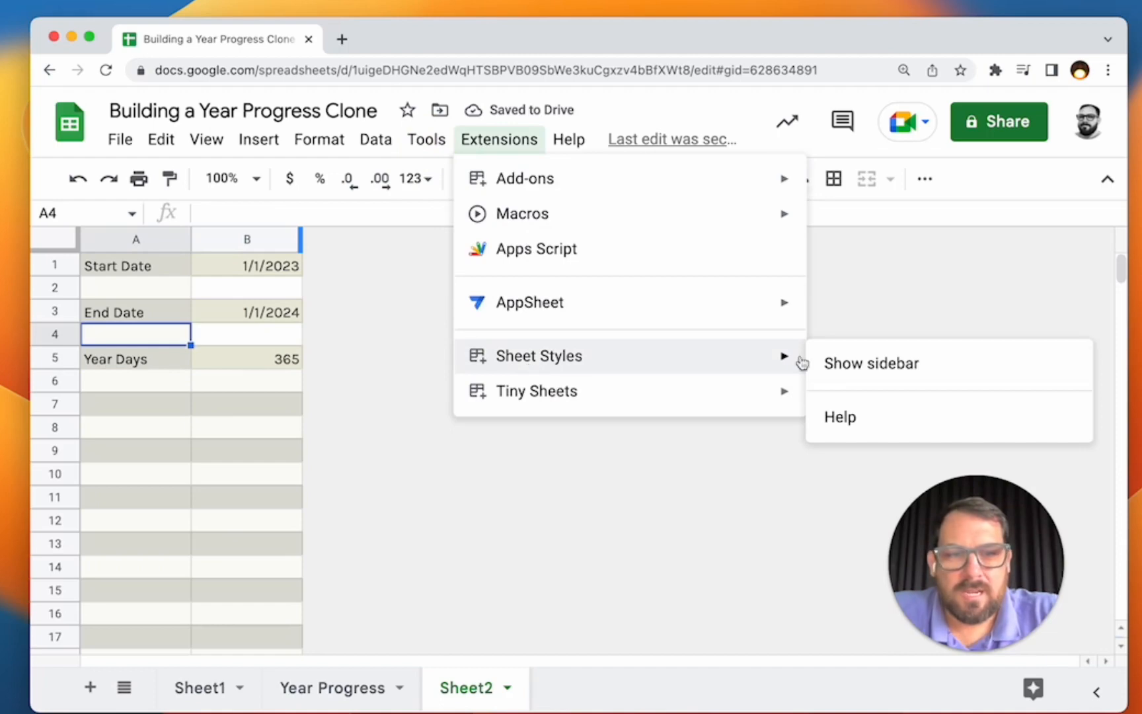
pyautogui.click(839, 364)
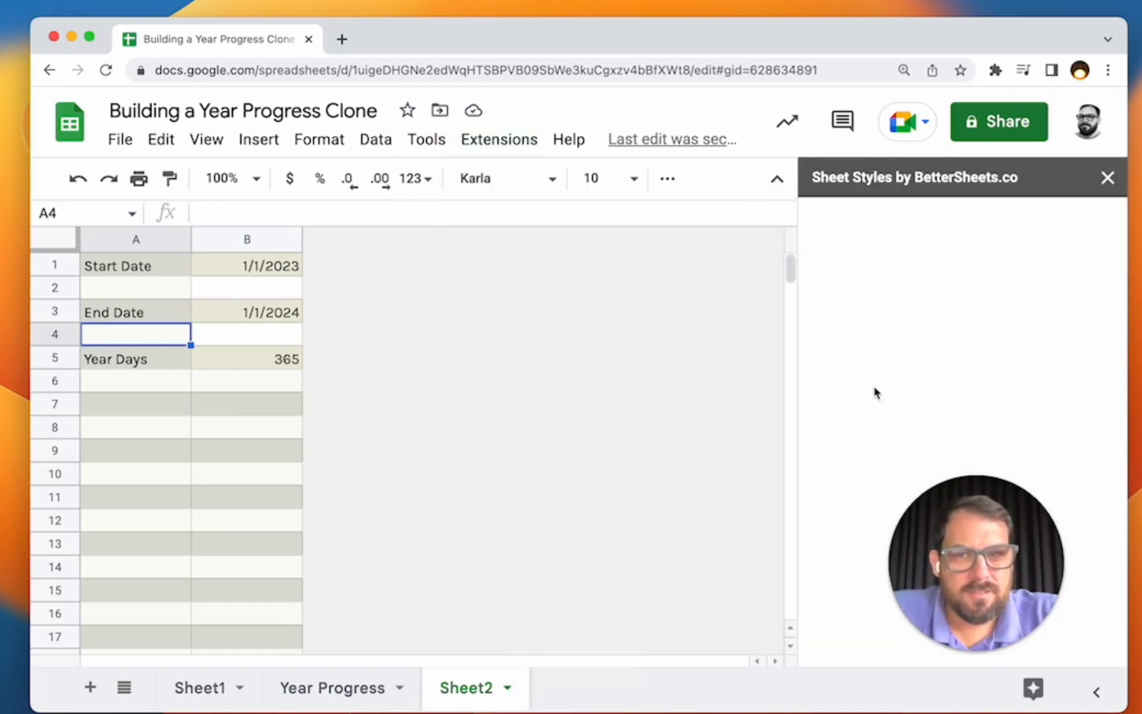
pyautogui.scroll(-10, 902, 322)
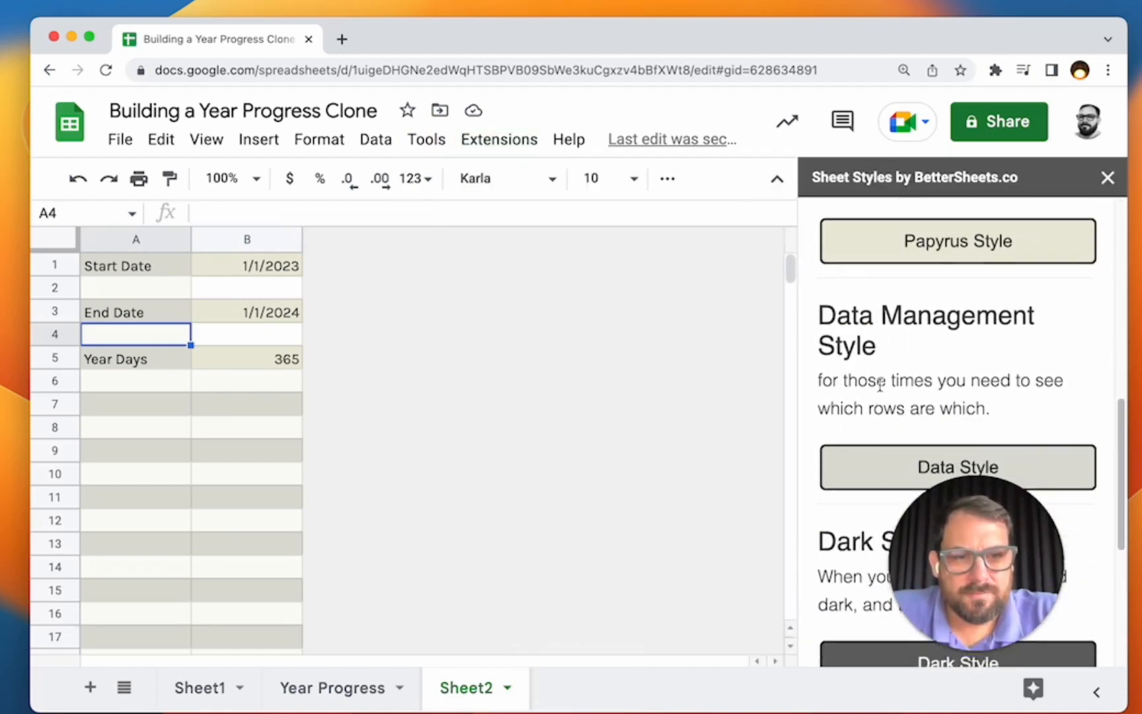
pyautogui.click(1108, 179)
# Step: Review the Year Days formula and the start and end date cells on Sheet2
pyautogui.click(176, 353)
pyautogui.click(250, 363)
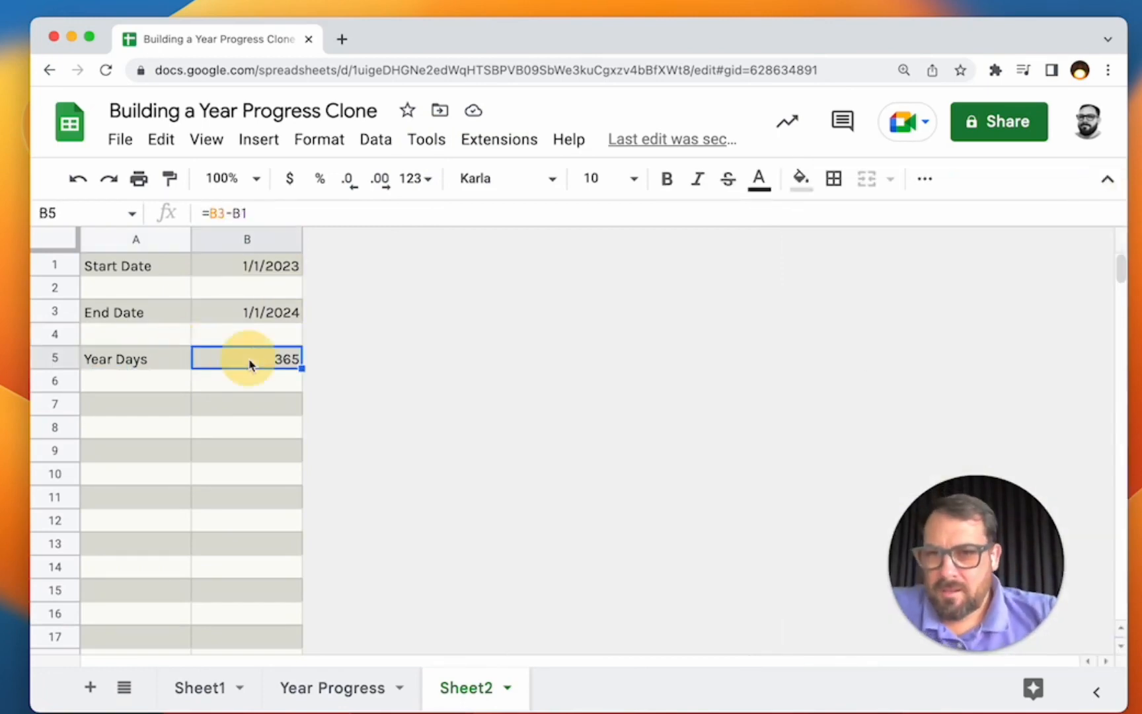
pyautogui.click(244, 264)
pyautogui.click(243, 315)
pyautogui.click(251, 263)
pyautogui.click(255, 312)
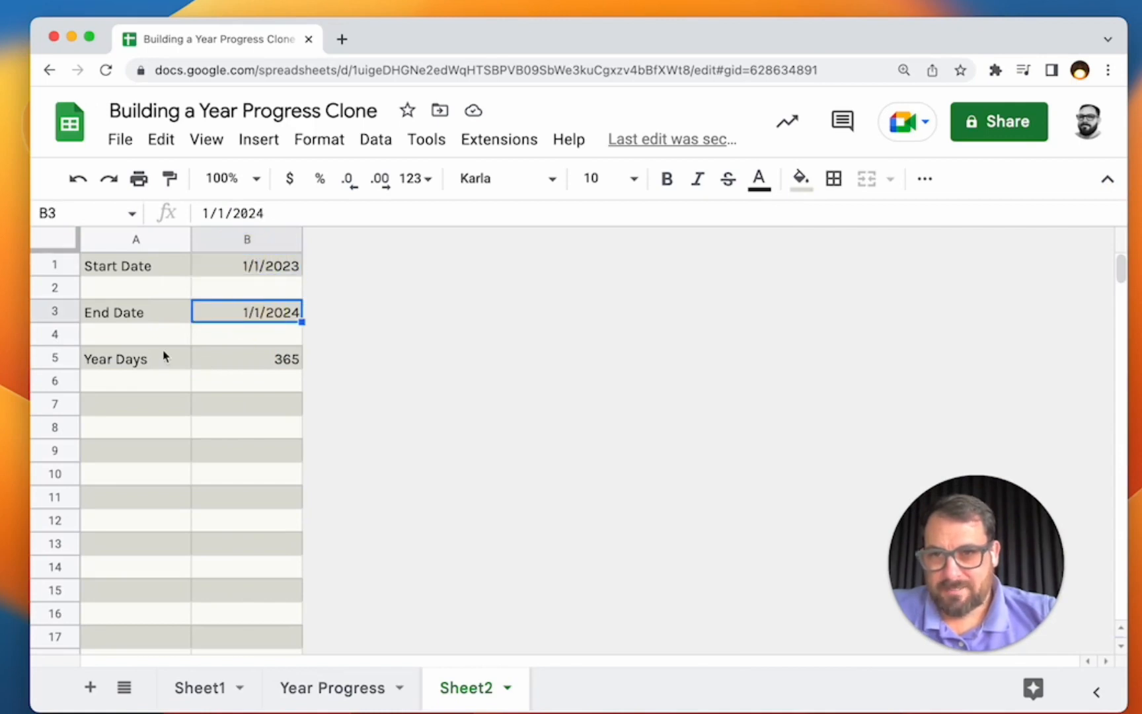
pyautogui.click(144, 363)
pyautogui.doubleClick(143, 312)
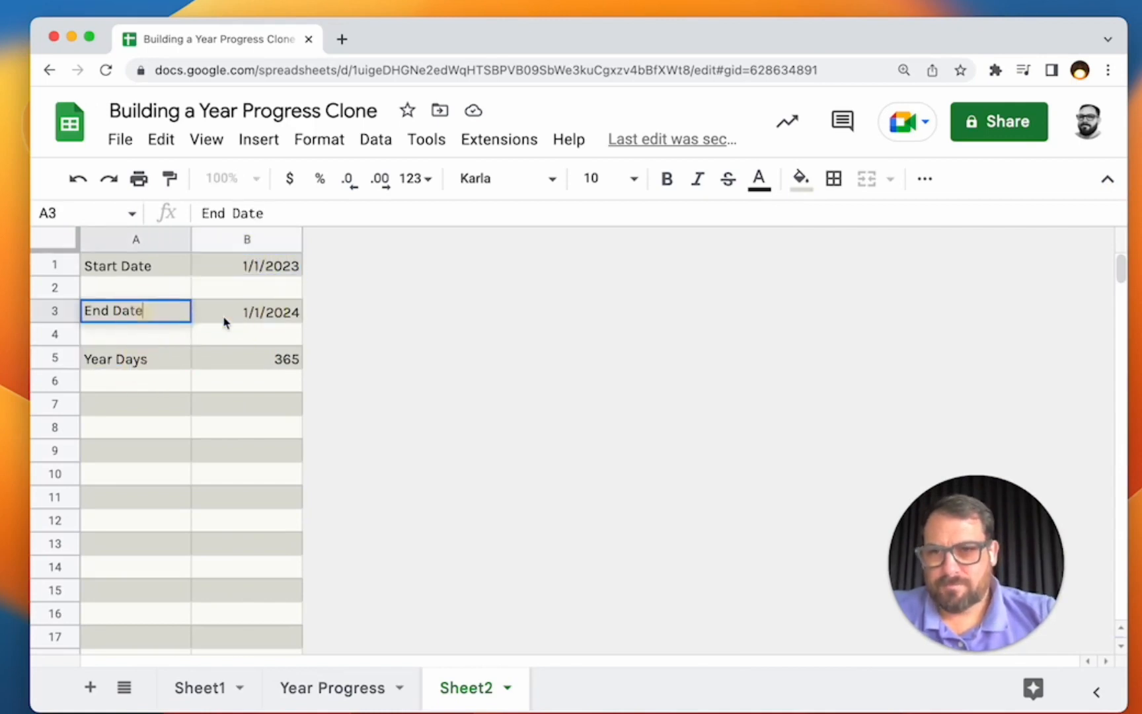
# Step: Copy the Start Date and End Date block A1:B3 to A7:B9
pyautogui.moveTo(142, 270); pyautogui.dragTo(301, 311)
pyautogui.press('cmd+c')
pyautogui.click(104, 409)
pyautogui.press('cmd+v')
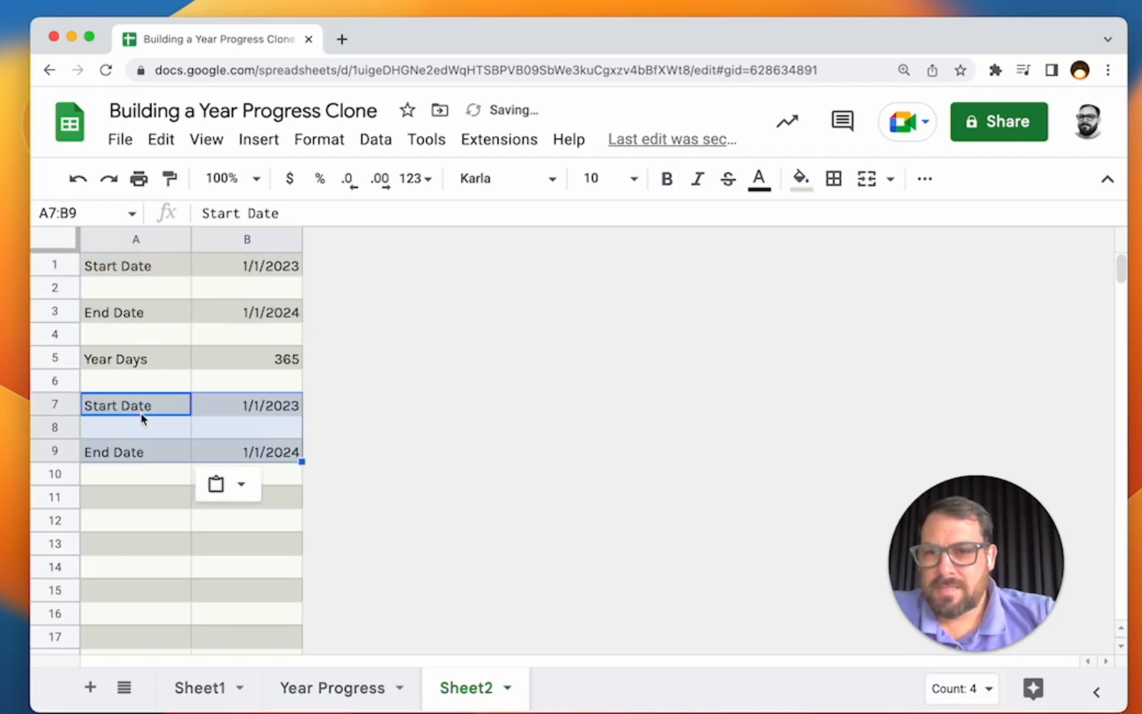
# Step: Check the copied start date in B7 and the Quarter and Month rows of the Year Progress sheet
pyautogui.doubleClick(258, 406)
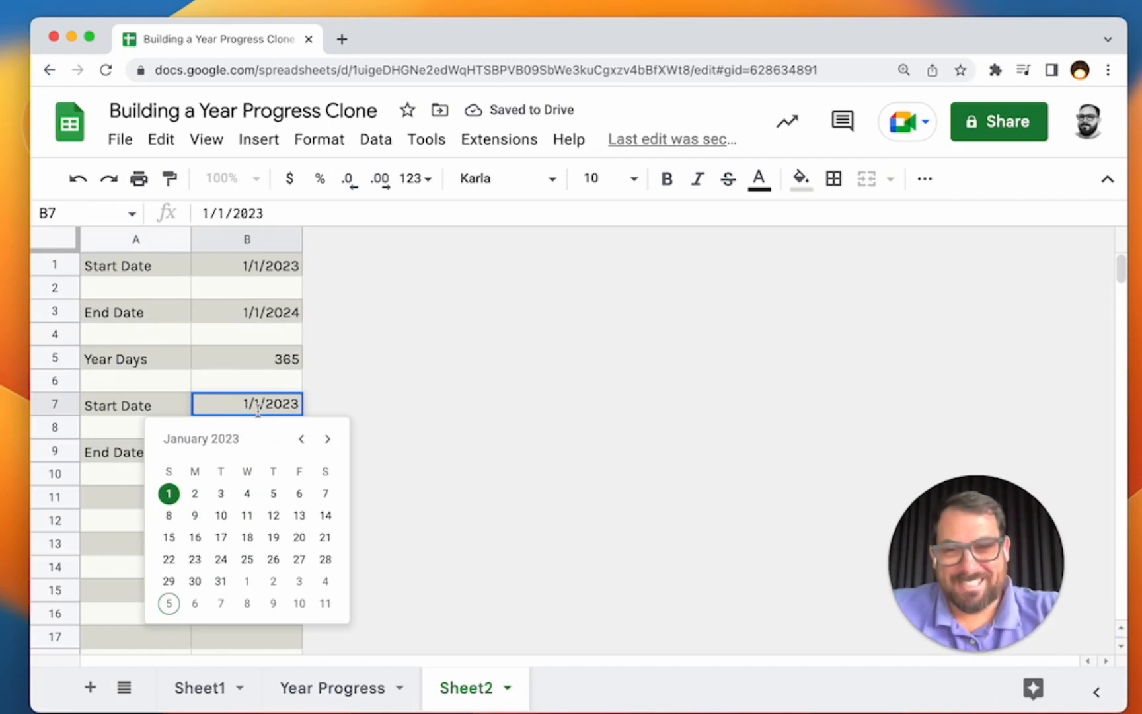
pyautogui.click(310, 689)
pyautogui.click(248, 433)
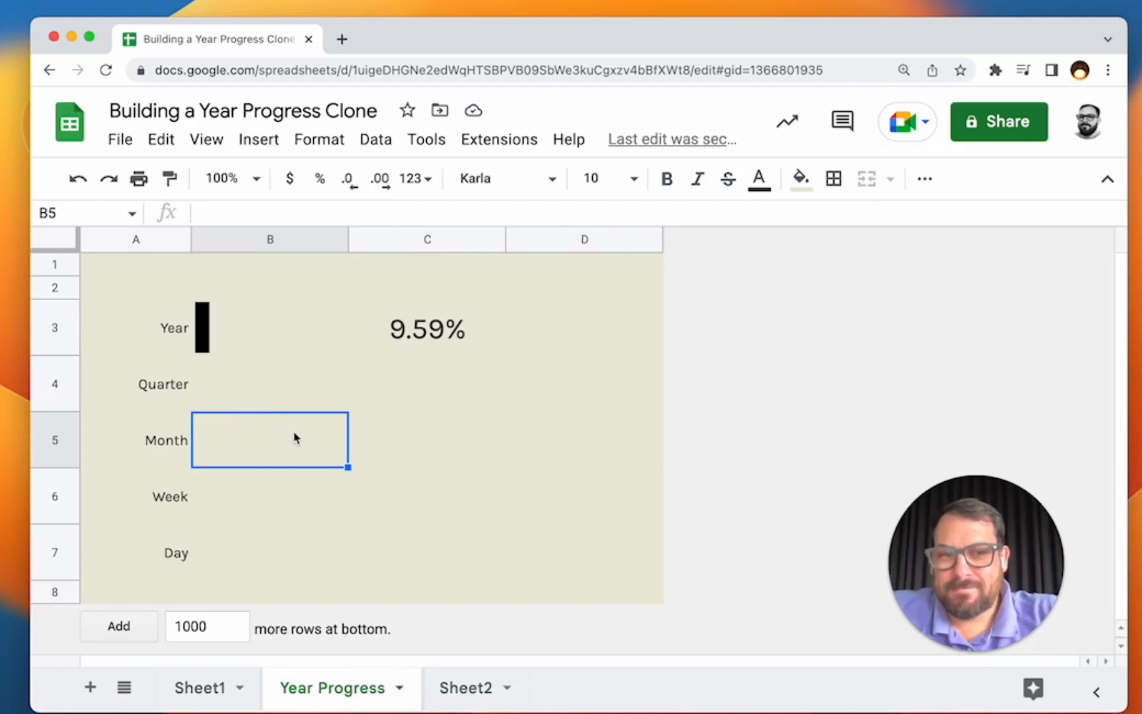
pyautogui.click(217, 405)
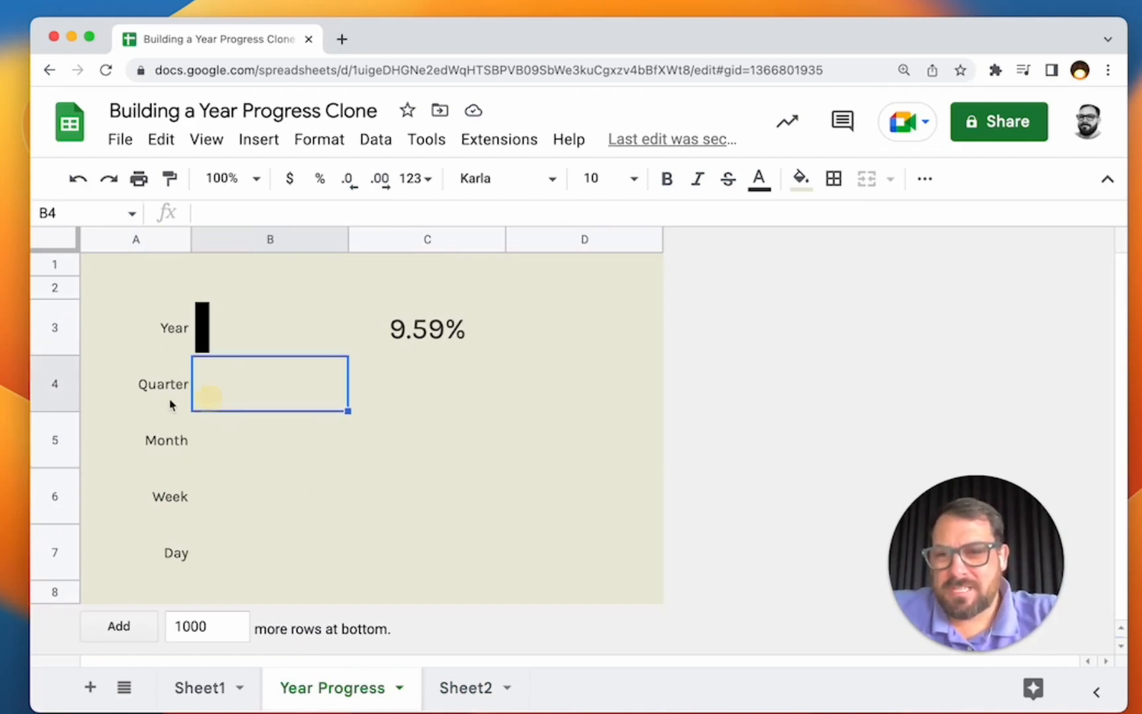
pyautogui.click(132, 385)
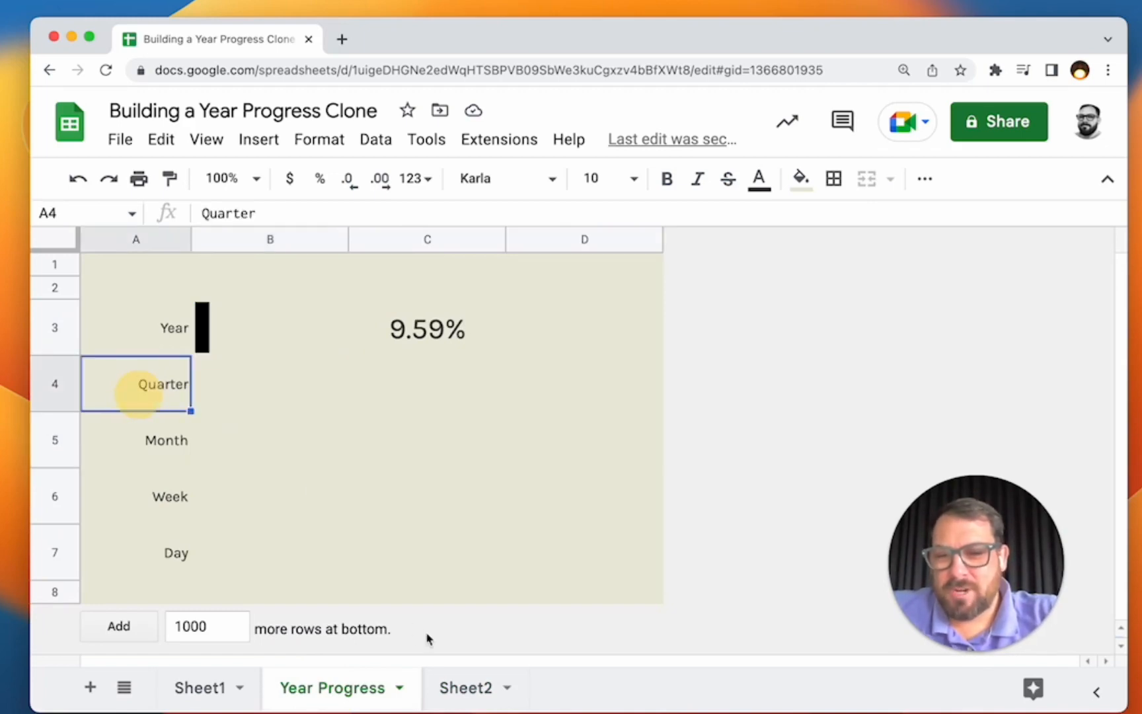
pyautogui.click(474, 694)
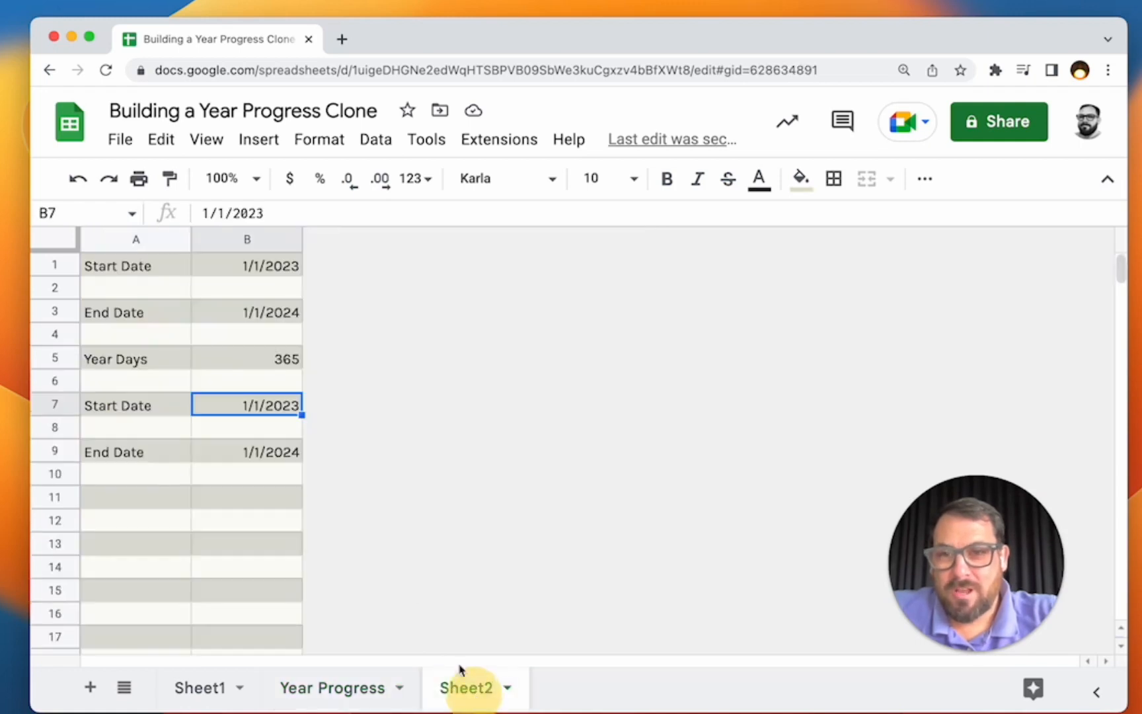
# Step: Enter =(today()-Sheet2!B1)/Sheet2!B5 in Month cell C5 of Year Progress and check the Year Days formula on Sheet2
pyautogui.click(374, 695)
pyautogui.click(250, 434)
pyautogui.doubleClick(262, 325)
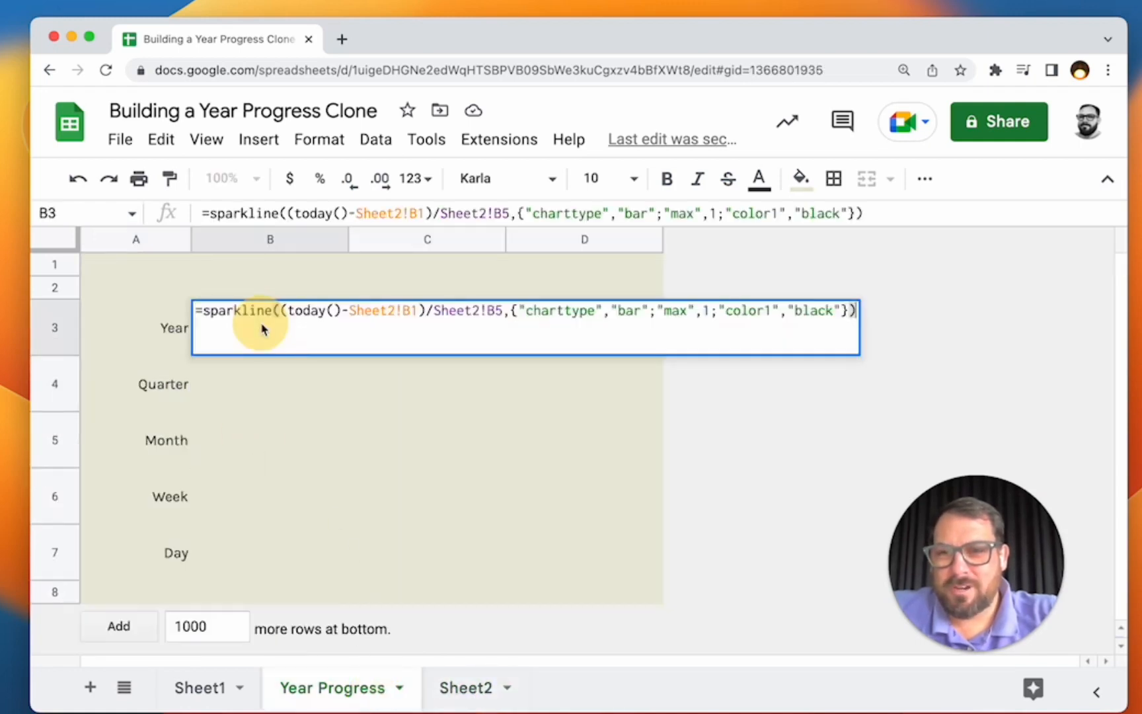
pyautogui.press('super+a')
pyautogui.press('Escape')
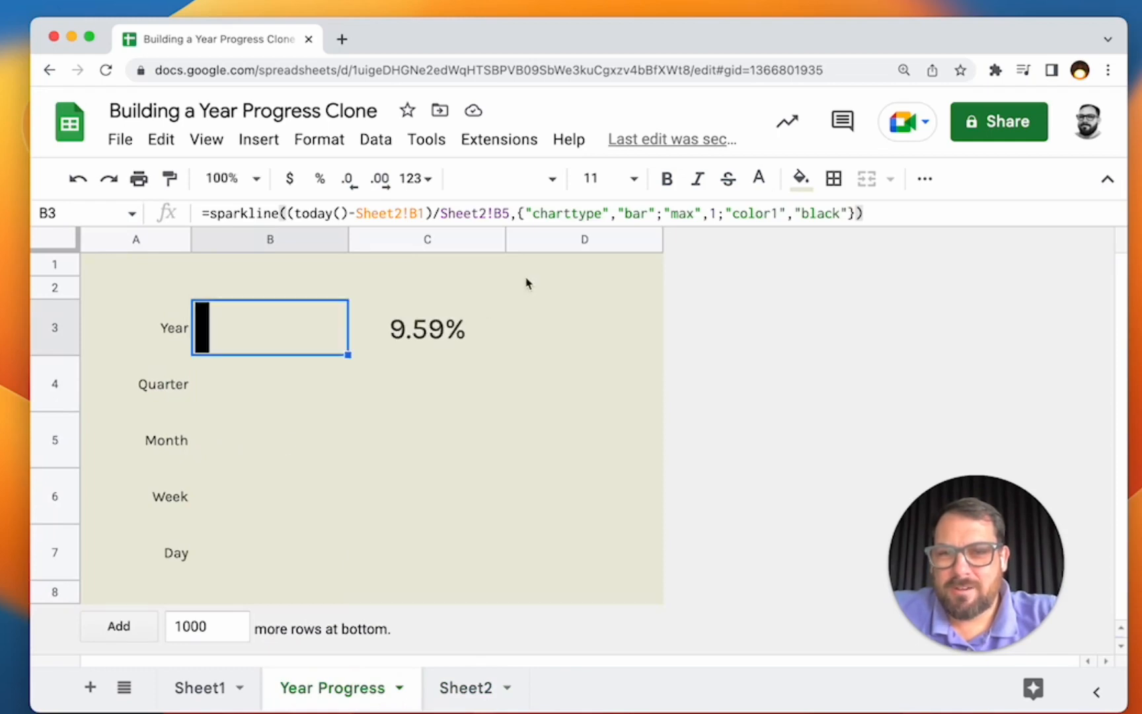
pyautogui.doubleClick(448, 438)
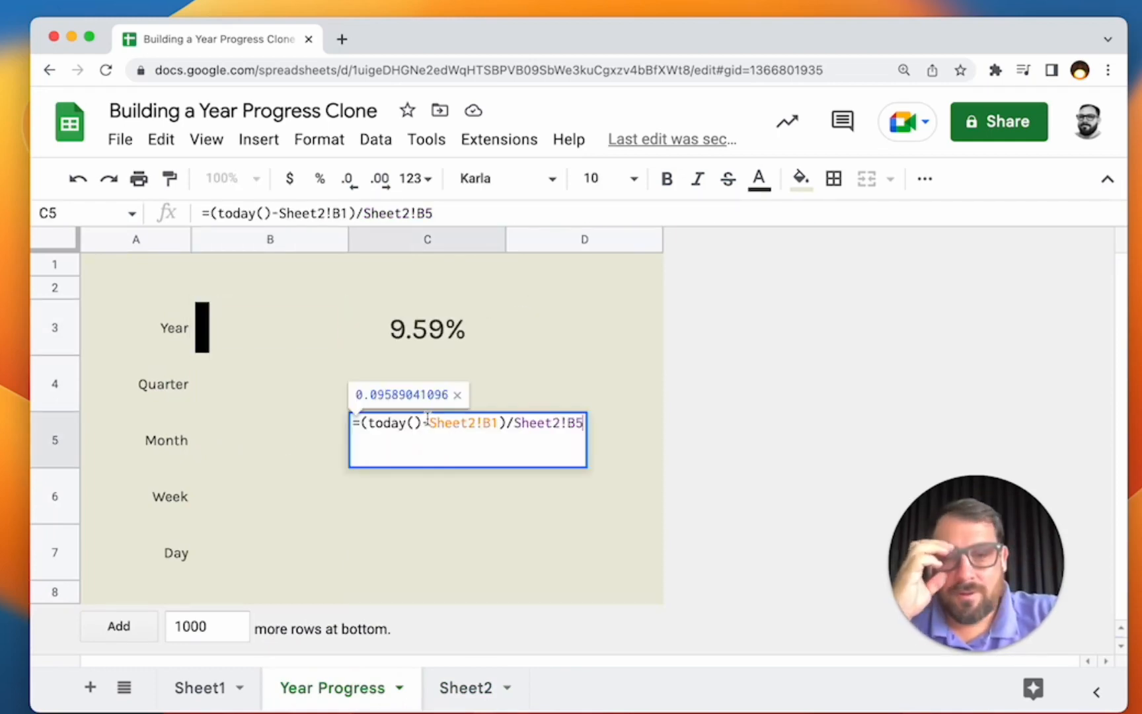
pyautogui.doubleClick(418, 423)
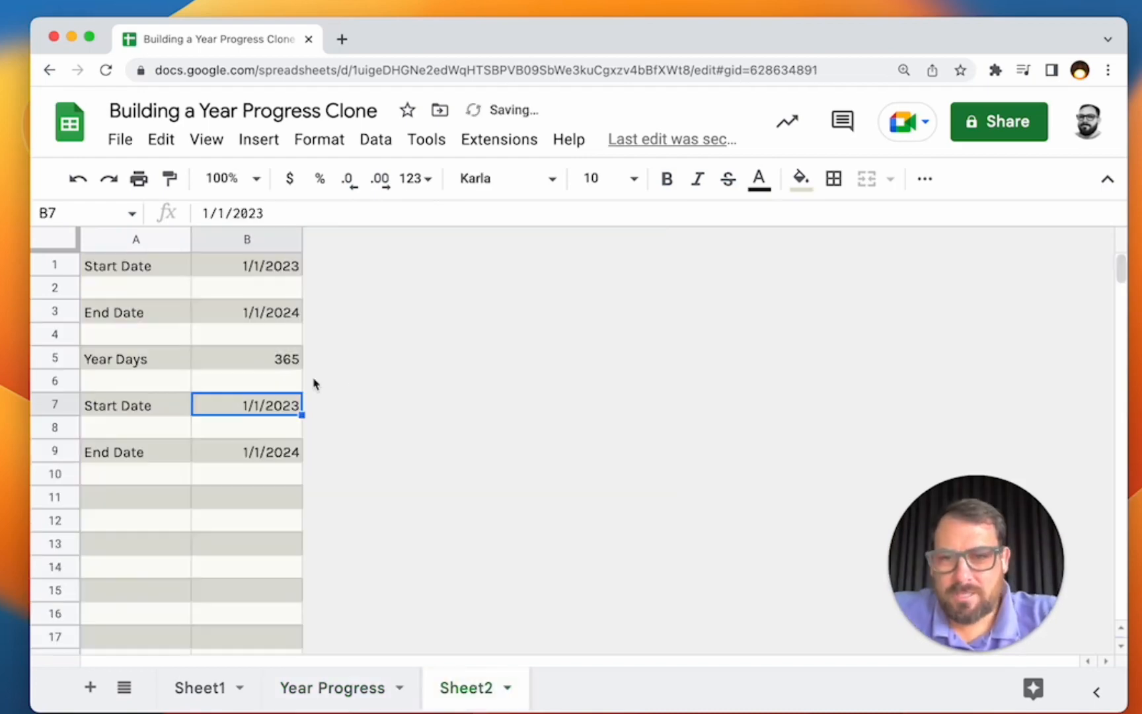
pyautogui.click(268, 343)
pyautogui.click(255, 364)
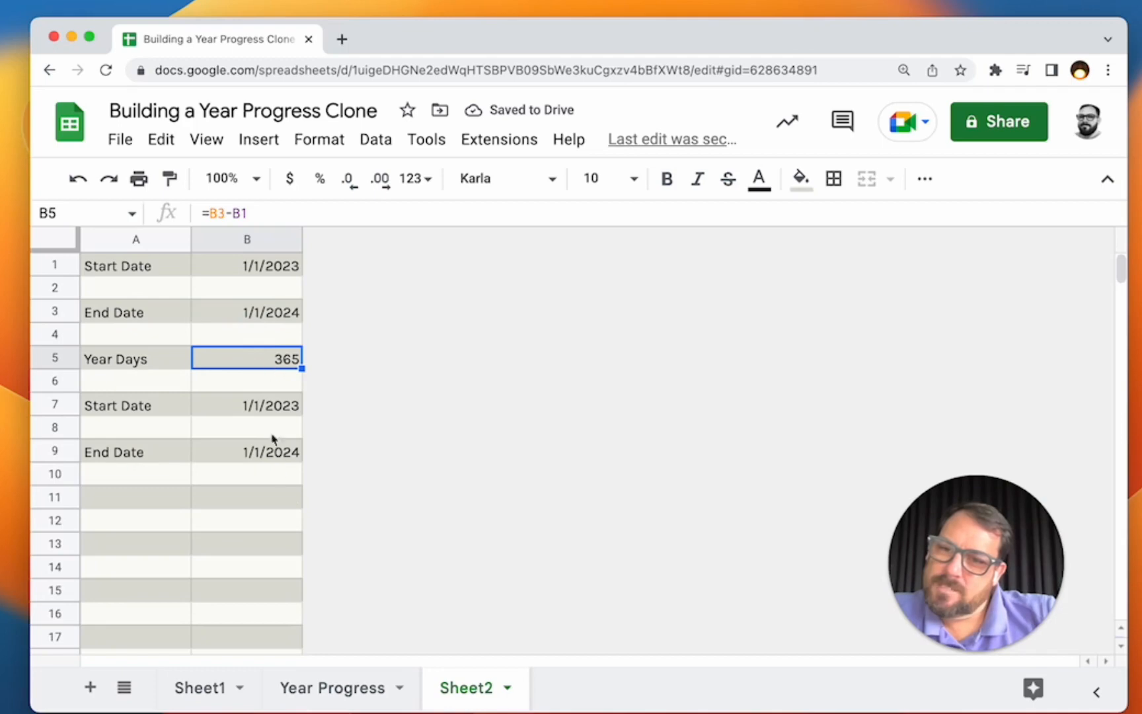
# Step: Apply the formatting of the Year percentage cell C3 to Month cell C5 on the Year Progress sheet
pyautogui.click(370, 688)
pyautogui.click(409, 324)
pyautogui.press('super+c')
pyautogui.click(441, 465)
pyautogui.rightClick(441, 466)
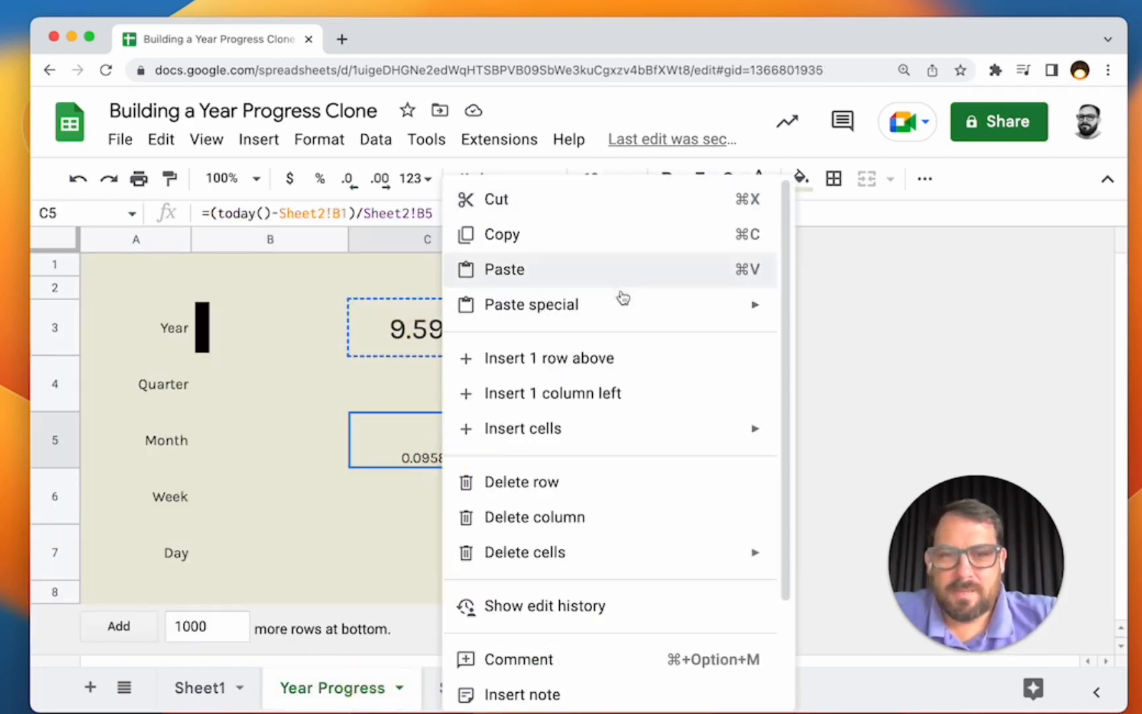
pyautogui.moveTo(655, 306)
pyautogui.click(806, 345)
# Step: Copy the Year sparkline cell B3 into Month cell B5
pyautogui.doubleClick(424, 431)
pyautogui.click(273, 443)
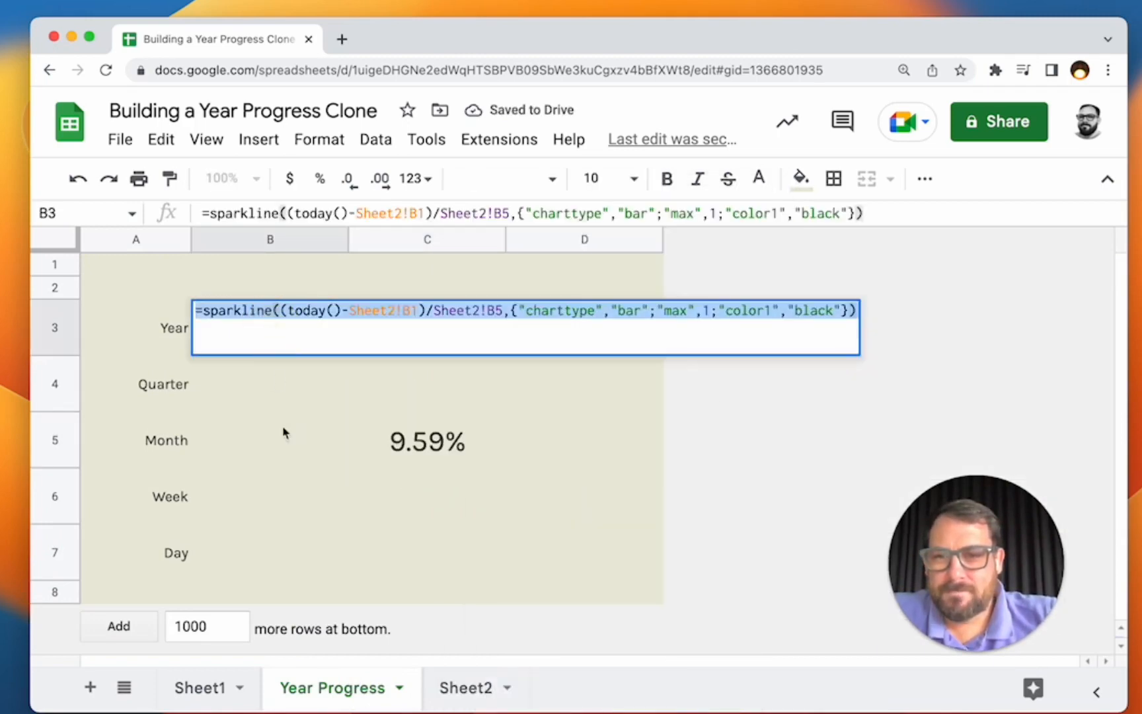
pyautogui.press('Escape')
pyautogui.hotkey('ctrl', 'c')
pyautogui.click(270, 444)
pyautogui.hotkey('ctrl', 'v')
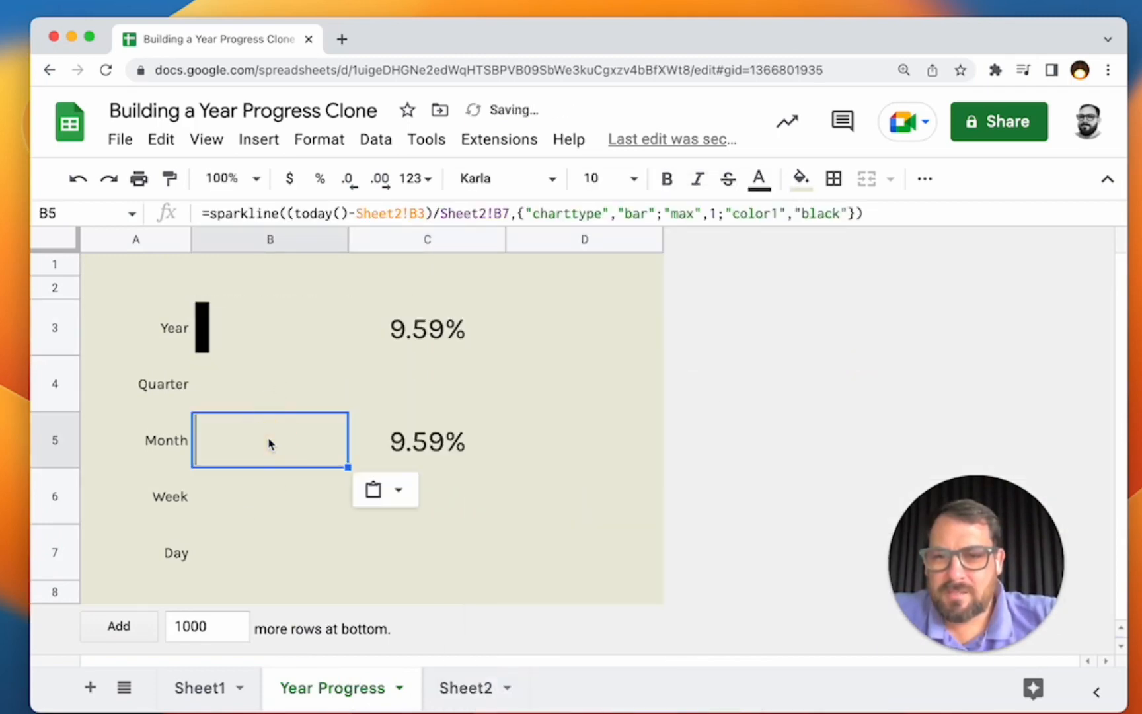
pyautogui.click(268, 443)
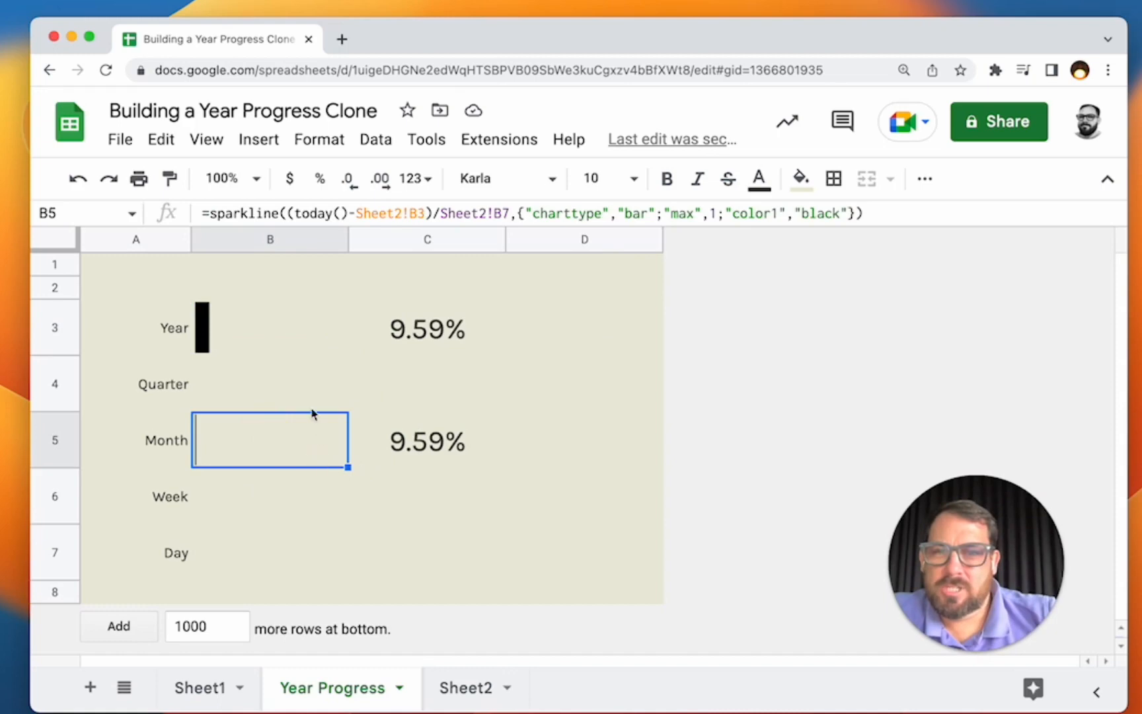
# Step: Replace the formula in Month cell B5 with the exact sparkline formula text from B3, keeping references Sheet2!B1 and Sheet2!B5
pyautogui.click(274, 349)
pyautogui.doubleClick(293, 337)
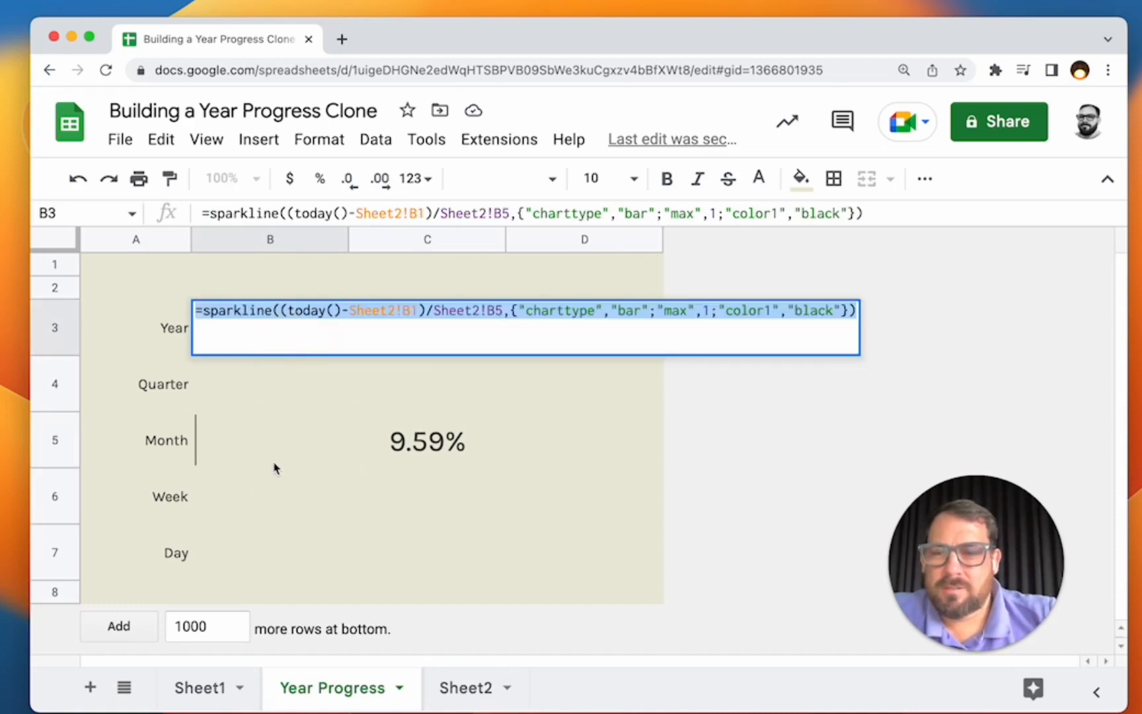
pyautogui.doubleClick(273, 461)
pyautogui.press('super+a')
pyautogui.press('super+v')
pyautogui.press('Return')
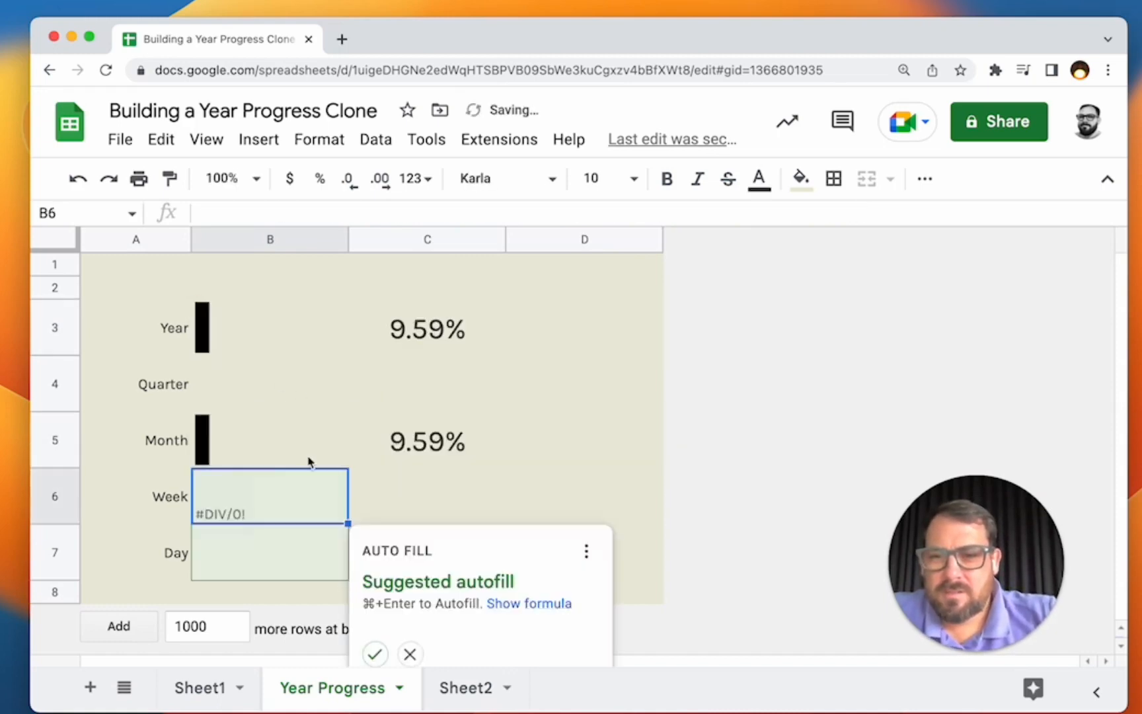
pyautogui.click(255, 439)
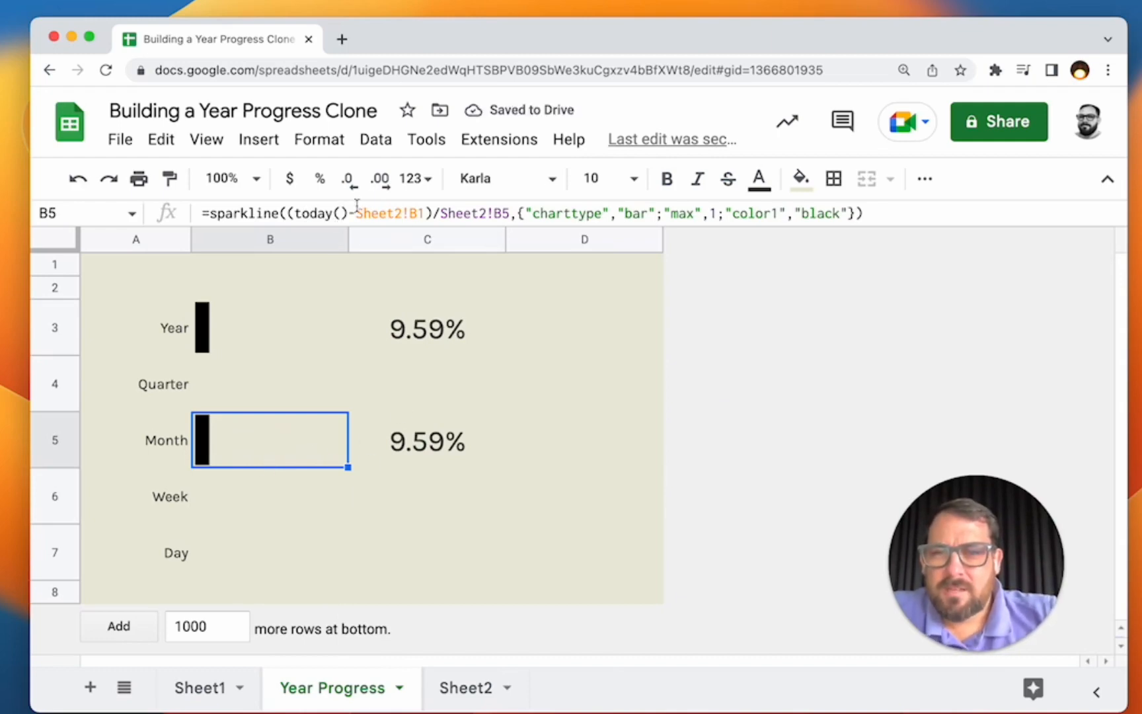
pyautogui.moveTo(356, 213); pyautogui.dragTo(509, 211)
pyautogui.press('BackSpace')
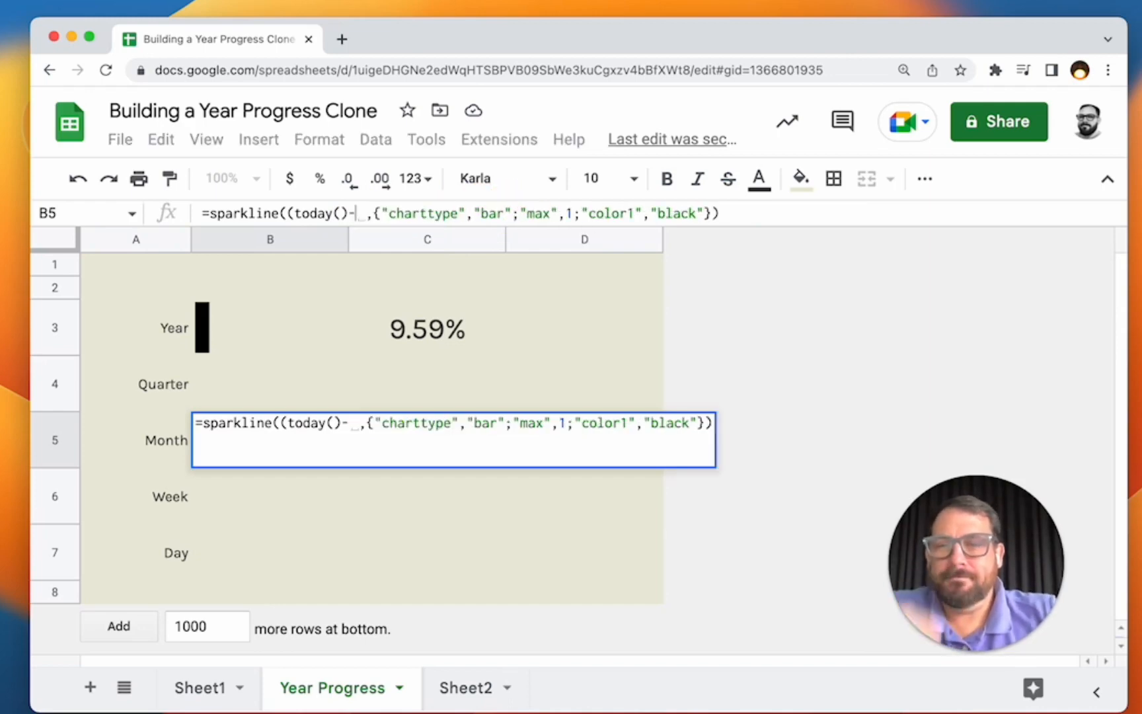
pyautogui.press('BackSpace')
pyautogui.click(287, 213)
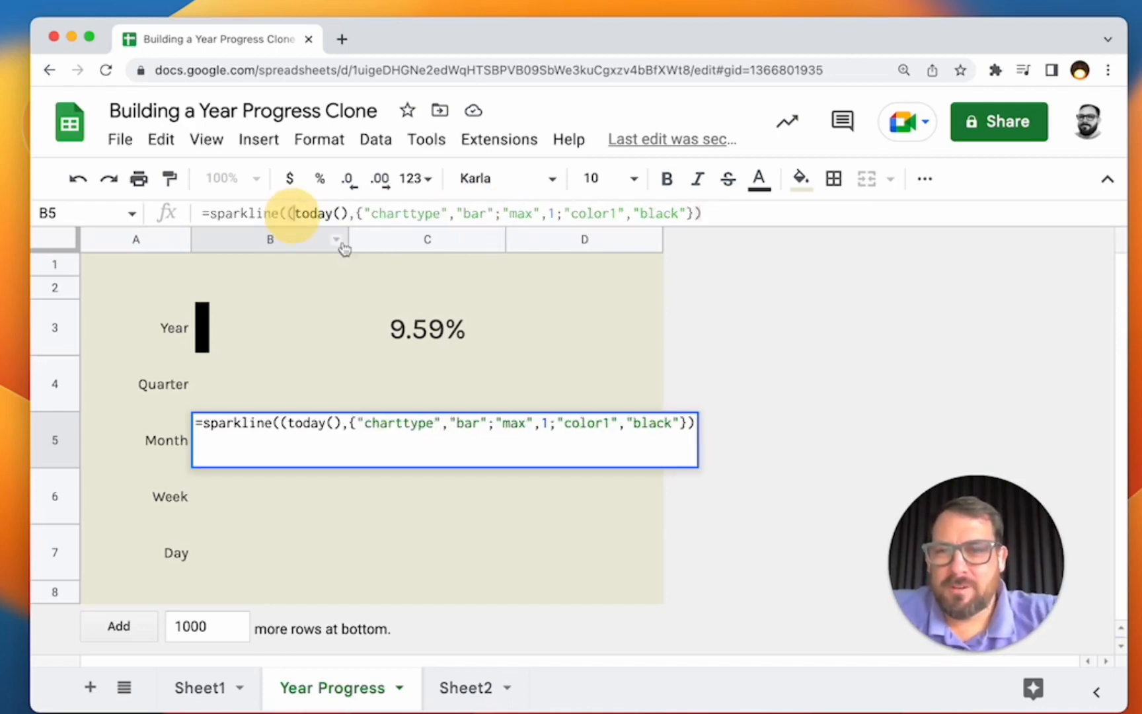
pyautogui.press('BackSpace')
pyautogui.press('shift+super+Right')
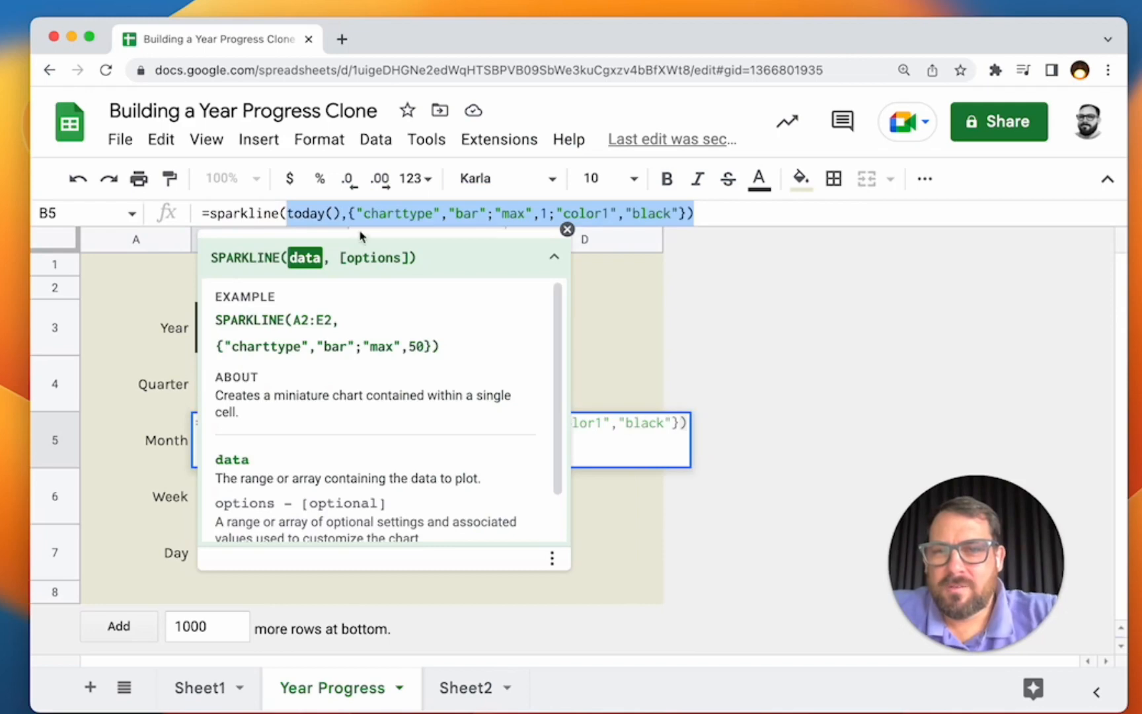
pyautogui.press('Escape')
# Step: Clear the existing percentage formula from Month cell C5 on Year Progress, leaving only the equals sign
pyautogui.click(374, 440)
pyautogui.doubleClick(417, 447)
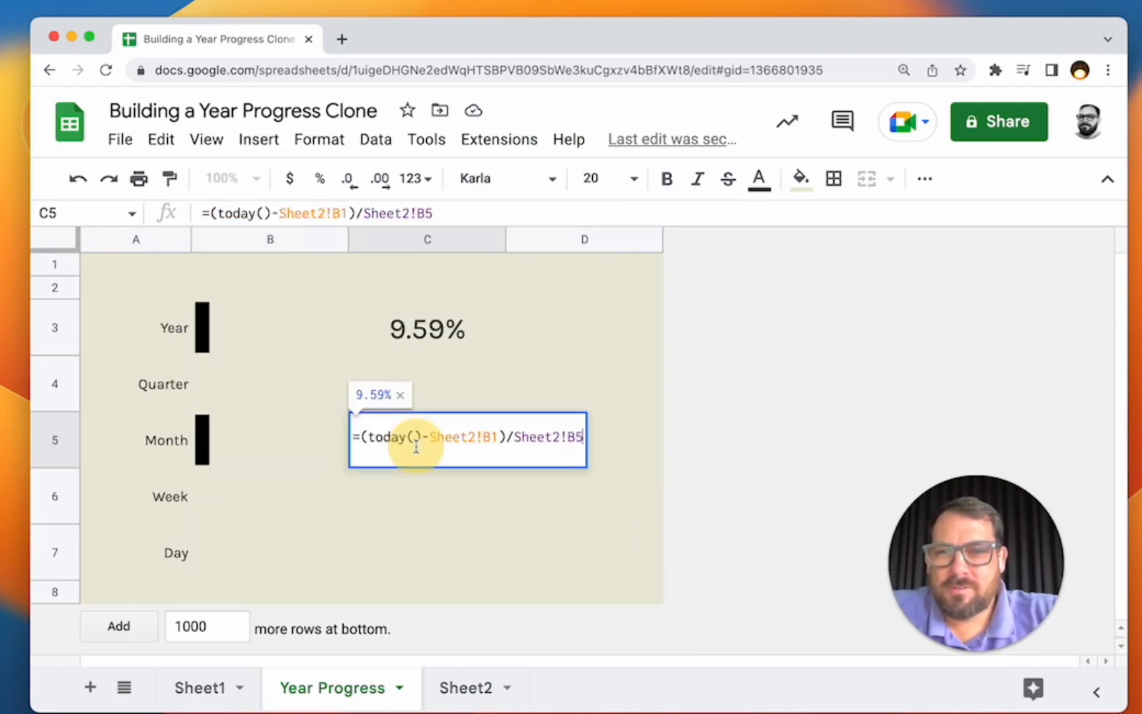
pyautogui.moveTo(273, 211); pyautogui.dragTo(557, 212)
pyautogui.press('BackSpace')
pyautogui.press('BackSpace')
pyautogui.press('BackSpace')
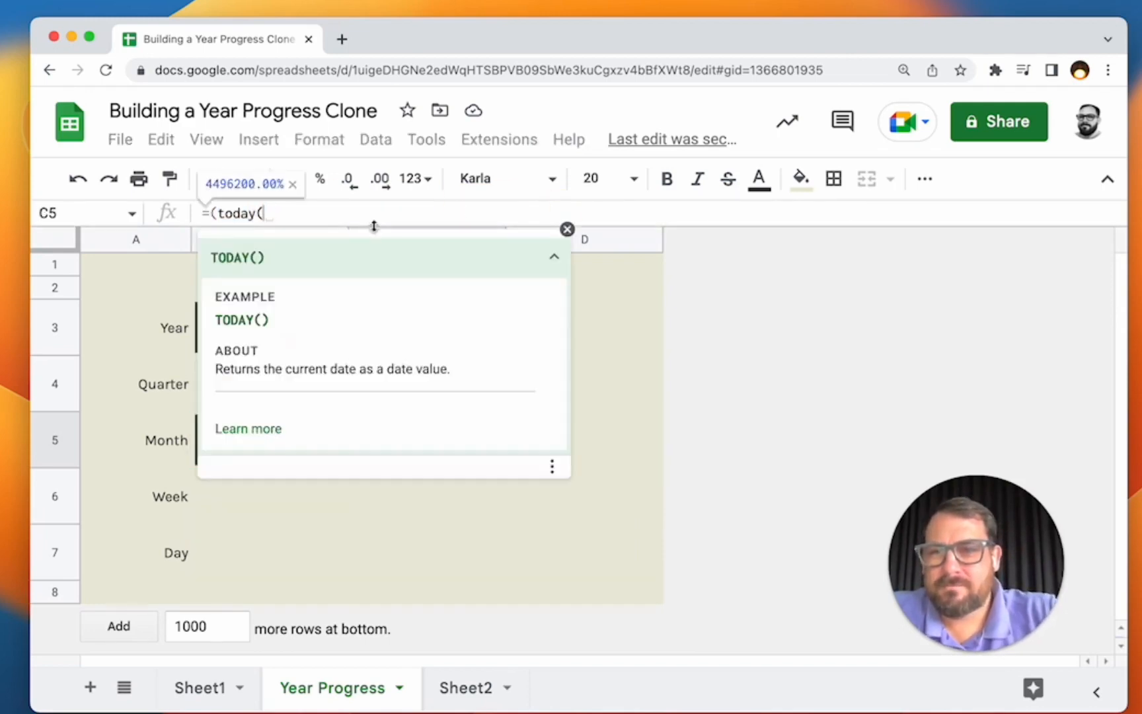
pyautogui.write('()')
pyautogui.press('Left')
pyautogui.press('Left')
pyautogui.press('Left')
pyautogui.press('Left')
pyautogui.press('Left')
pyautogui.press('Left')
pyautogui.press('Left')
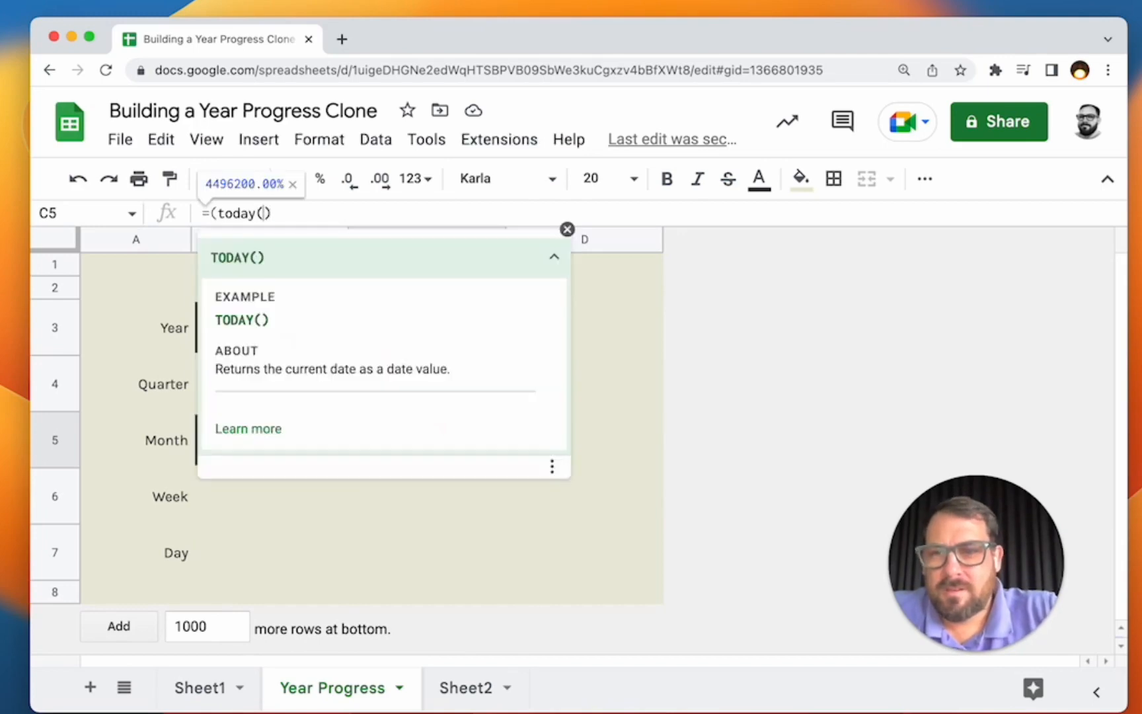
pyautogui.press('BackSpace')
pyautogui.hotkey('shift', 'End')
pyautogui.press('BackSpace')
# Step: Enter =EOMONTH(today(),0) in Month cell C5, consulting the EOMONTH function help
pyautogui.write('eo')
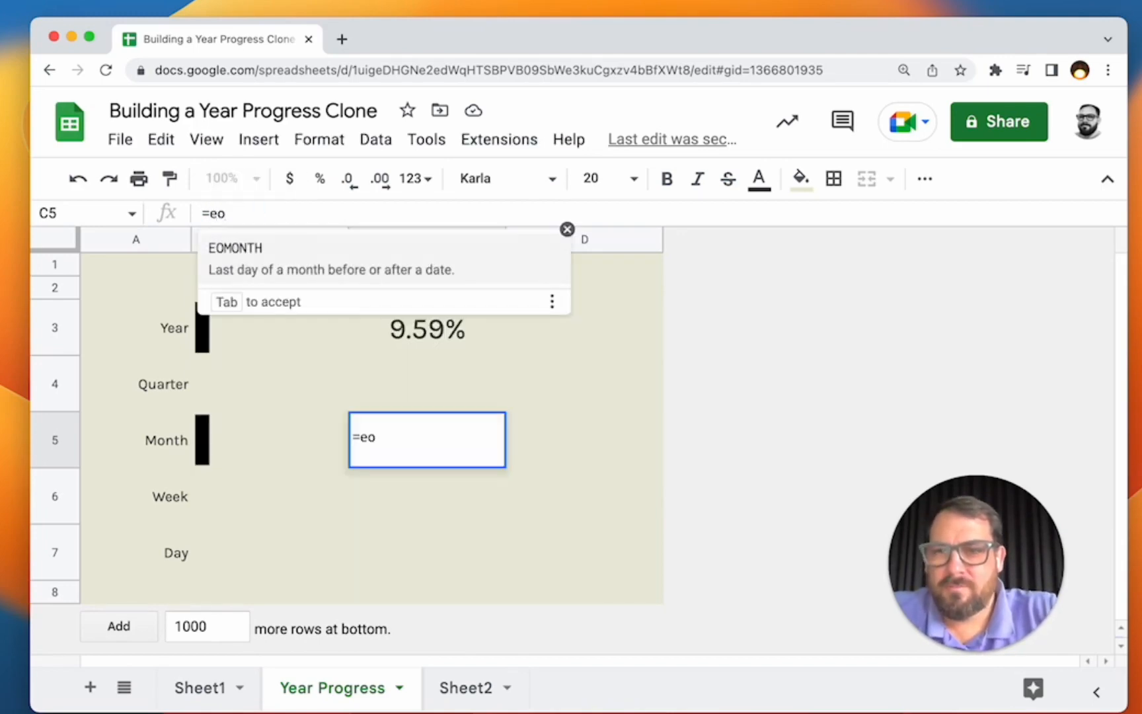
pyautogui.press('Tab')
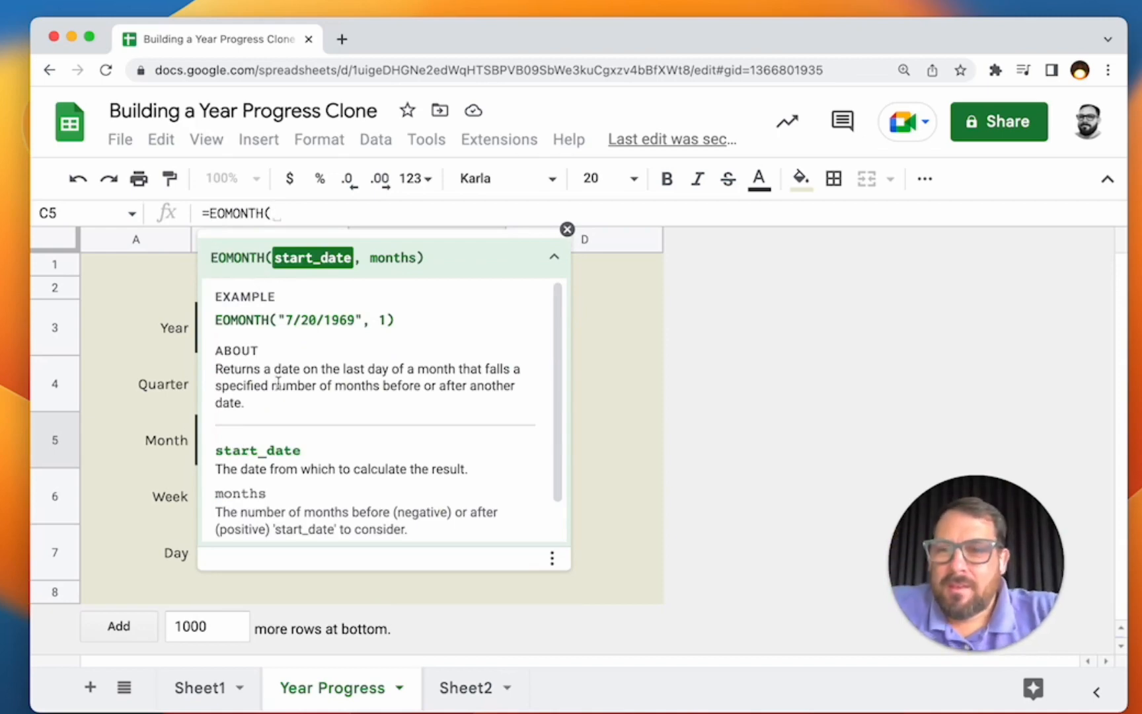
pyautogui.moveTo(263, 370); pyautogui.dragTo(358, 383)
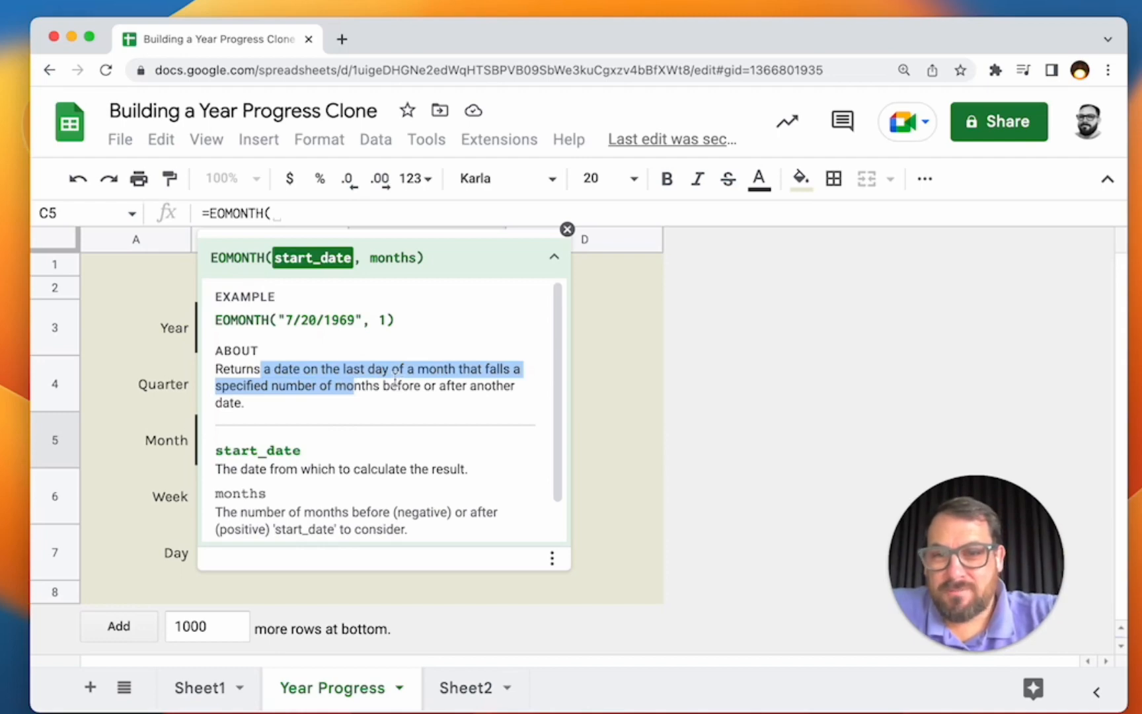
pyautogui.click(293, 215)
pyautogui.write('today()')
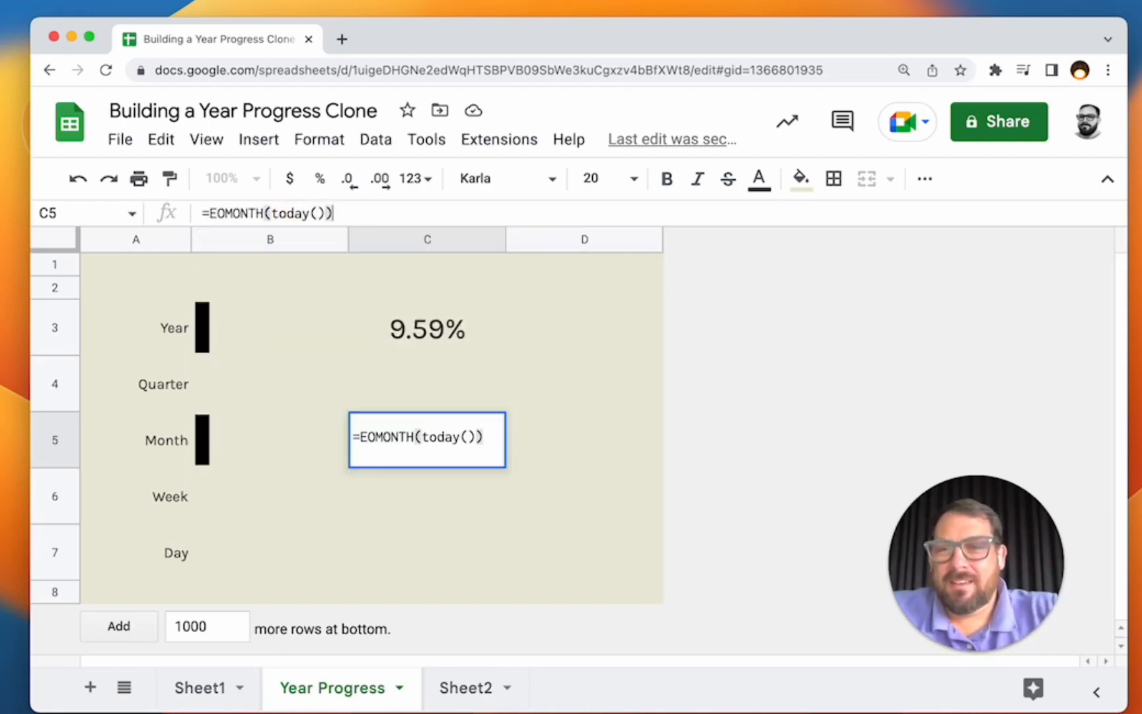
pyautogui.write(',')
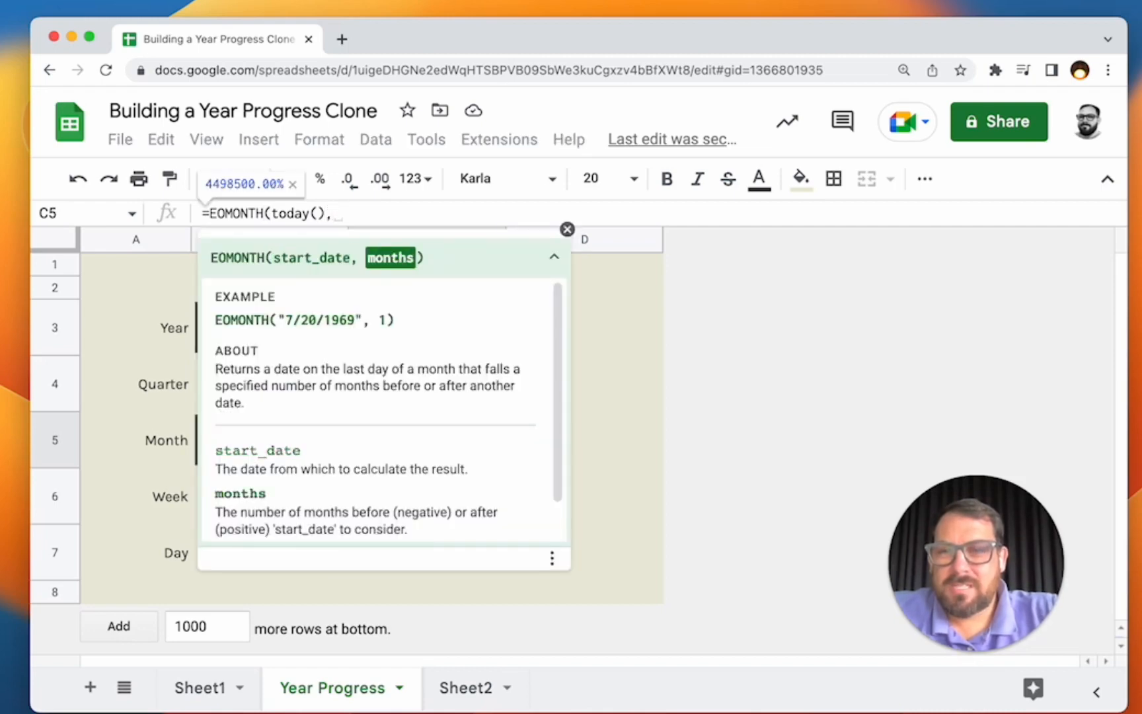
pyautogui.write('0)')
pyautogui.press('Return')
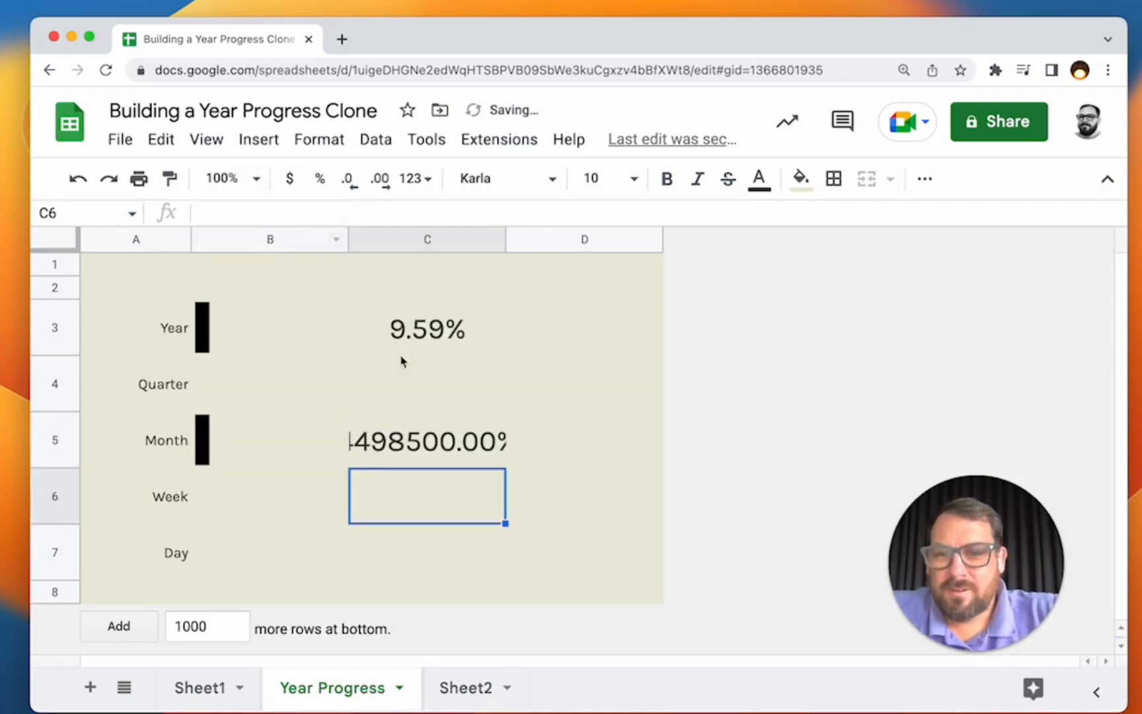
# Step: Apply the Number format to Month cell C5
pyautogui.press('Up')
pyautogui.click(336, 151)
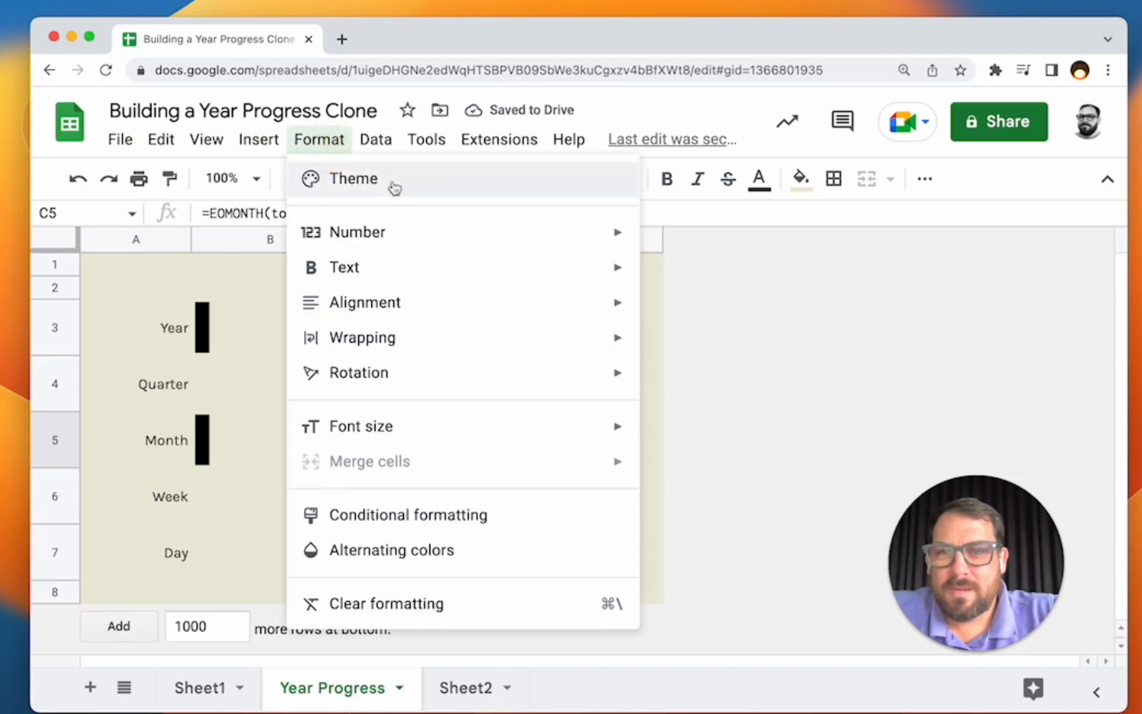
pyautogui.moveTo(415, 232)
pyautogui.click(728, 301)
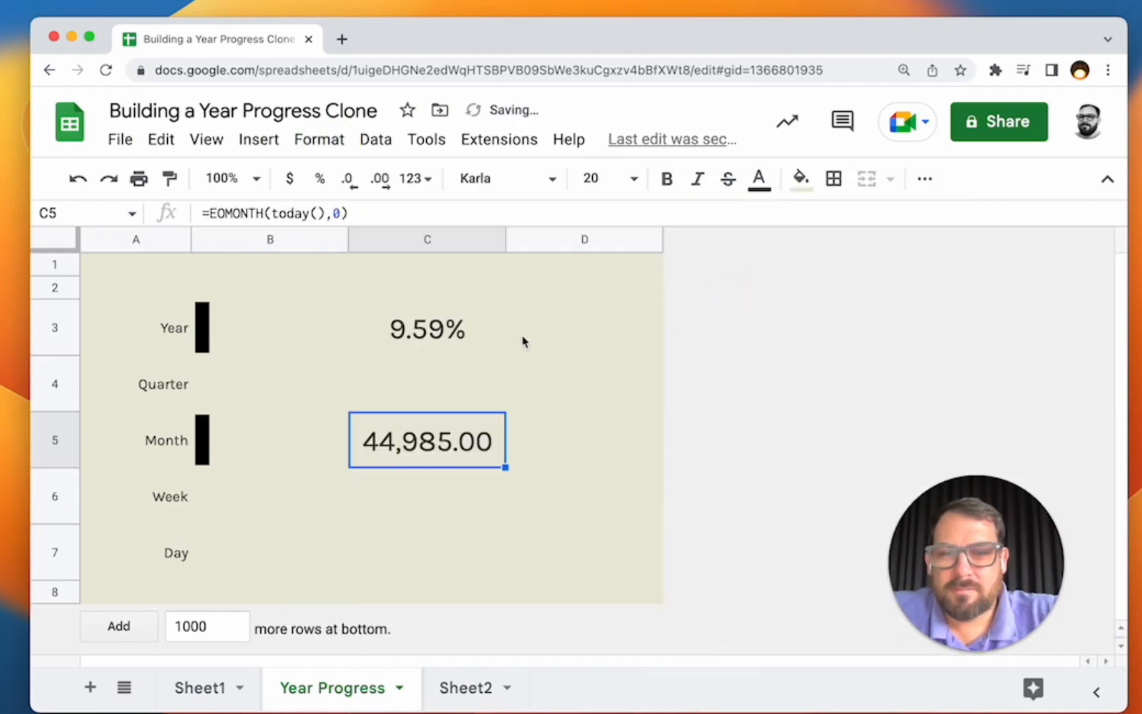
# Step: Format Month cell C5 as a Date
pyautogui.click(319, 140)
pyautogui.moveTo(597, 234)
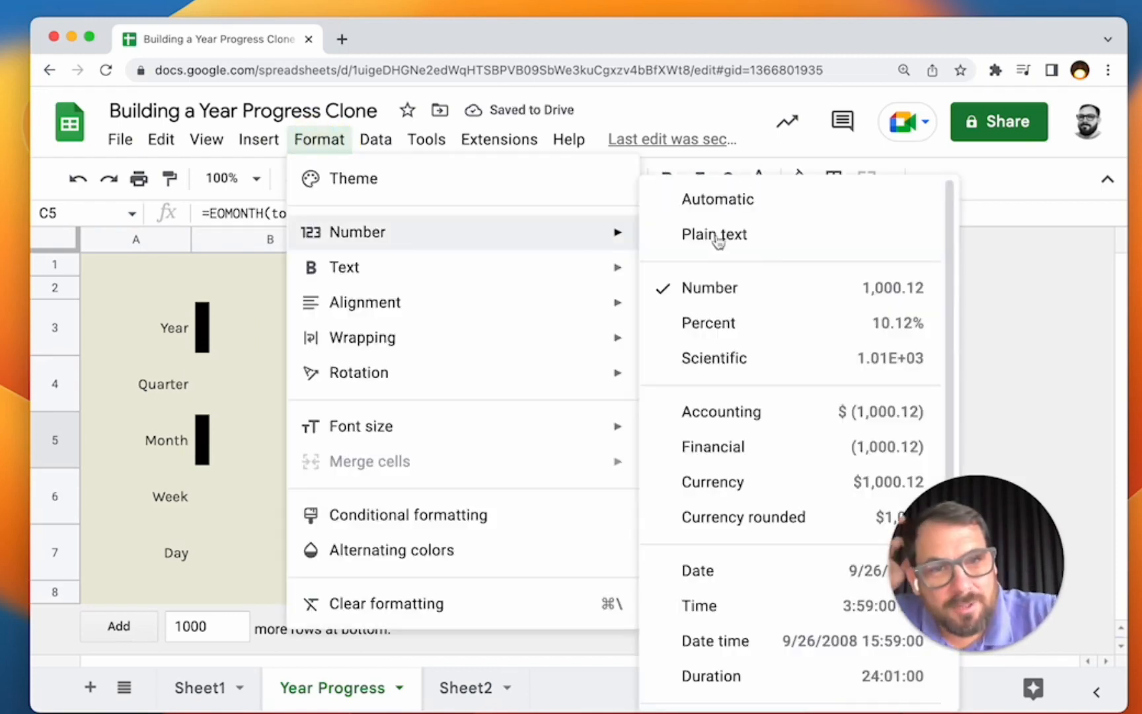
pyautogui.click(761, 574)
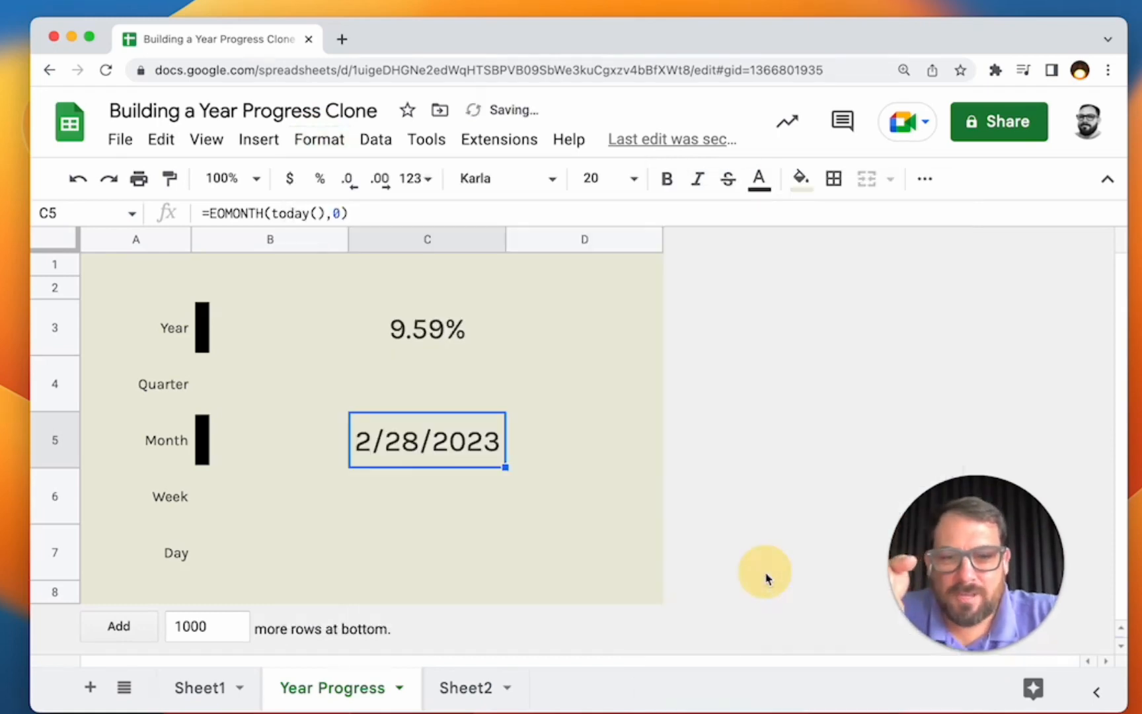
# Step: Copy the EOMONTH formula from Month cell C5 into Week cell C6
pyautogui.click(454, 435)
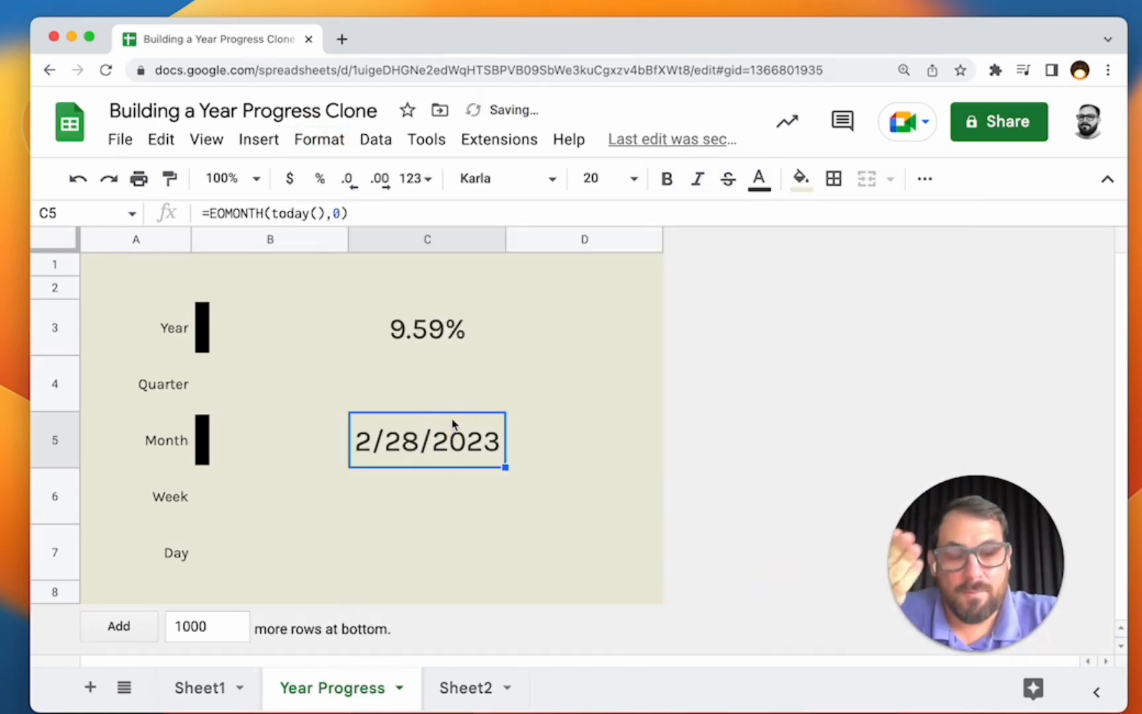
pyautogui.doubleClick(406, 451)
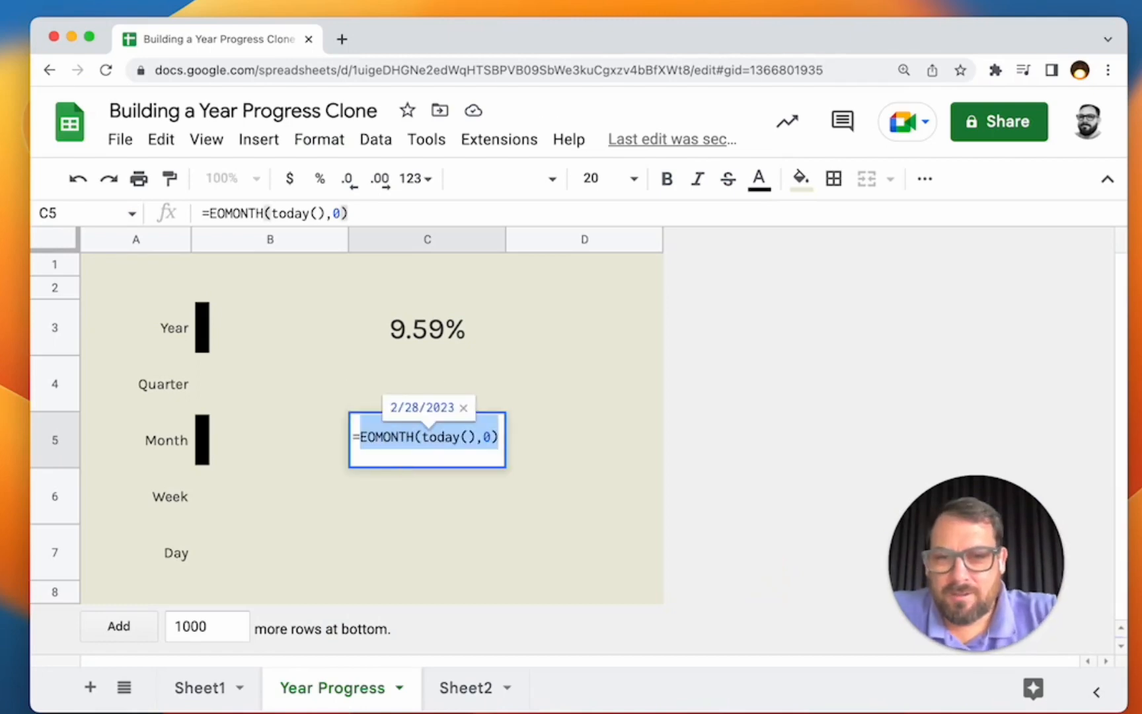
pyautogui.press('Escape')
pyautogui.hotkey('ctrl', 'c')
pyautogui.press('Down')
pyautogui.hotkey('ctrl', 'v')
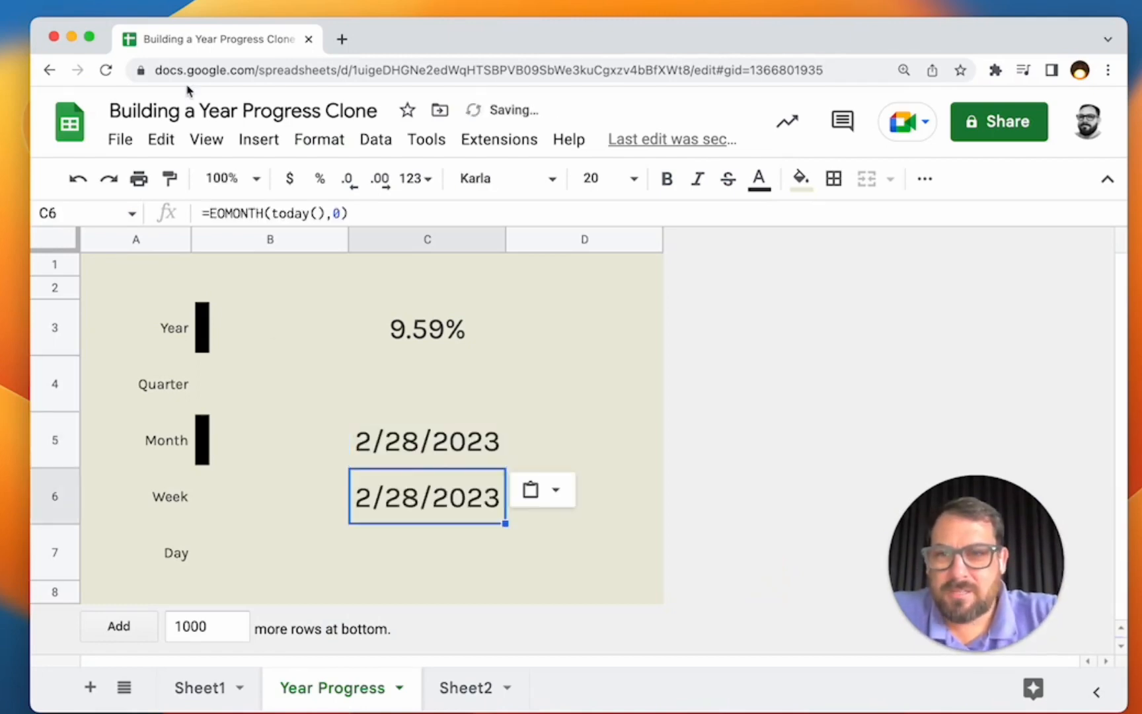
# Step: Change the months argument in cell C6 so the formula reads =EOMONTH(today(),-1)
pyautogui.click(329, 212)
pyautogui.press('Delete')
pyautogui.write('-1')
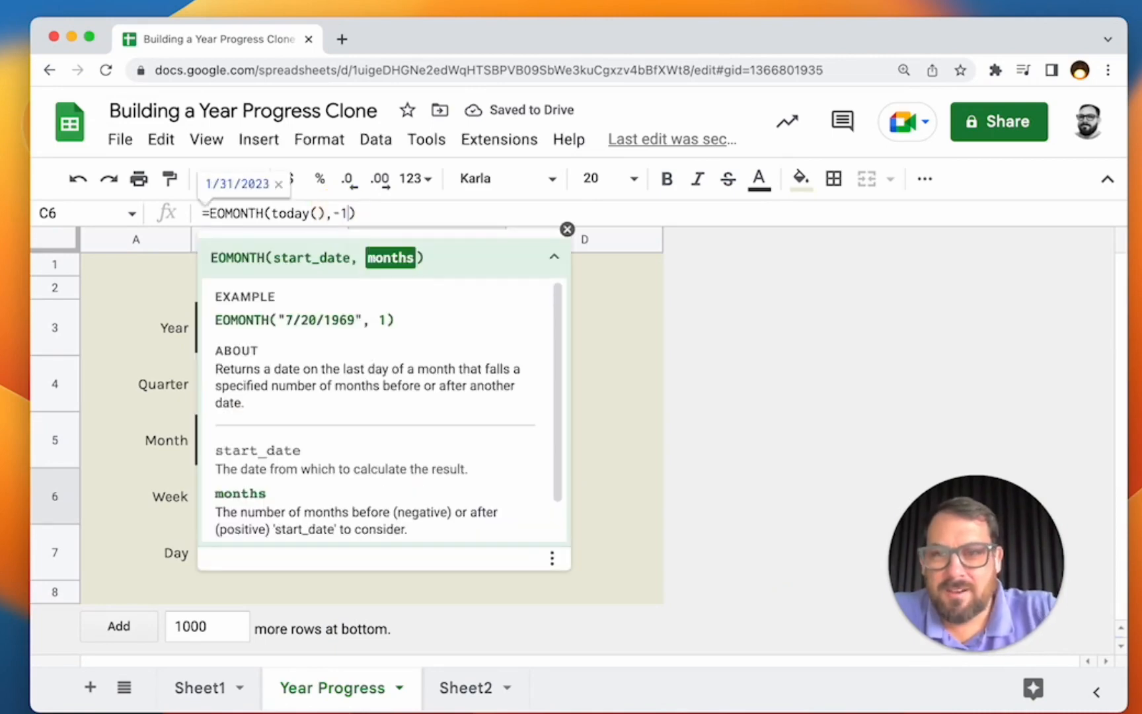
pyautogui.press('Return')
pyautogui.press('Up')
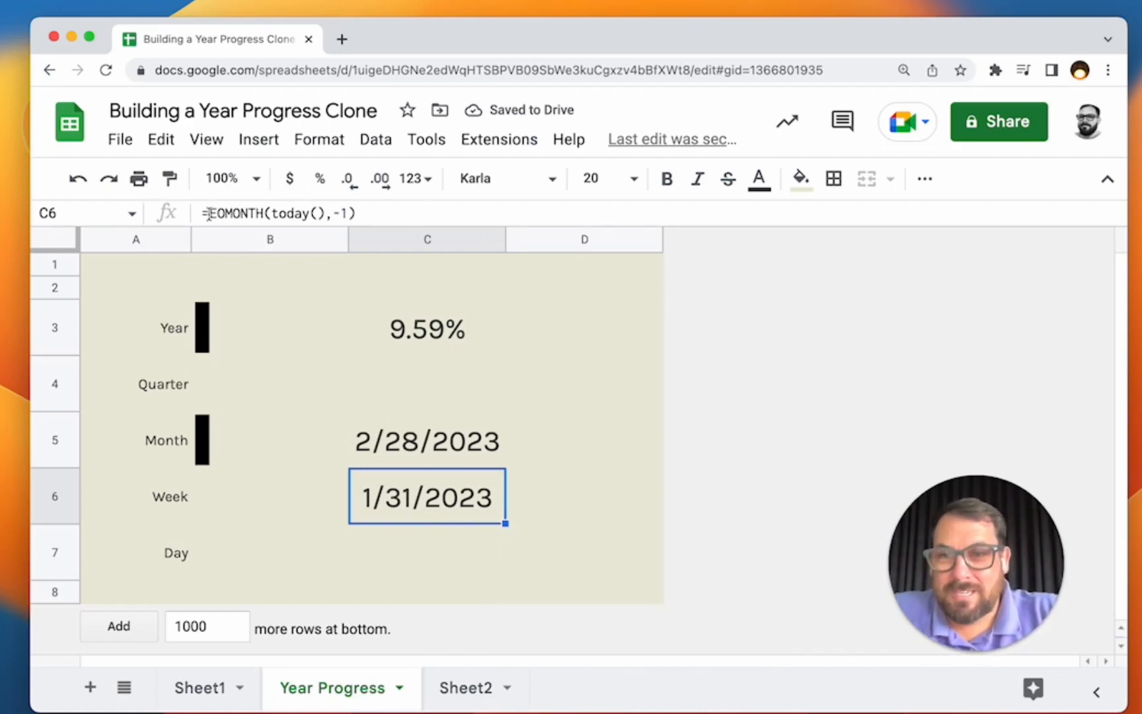
# Step: Add one day to the formula in cell C6 so it reads =EOMONTH(today(),-1)+1
pyautogui.click(371, 203)
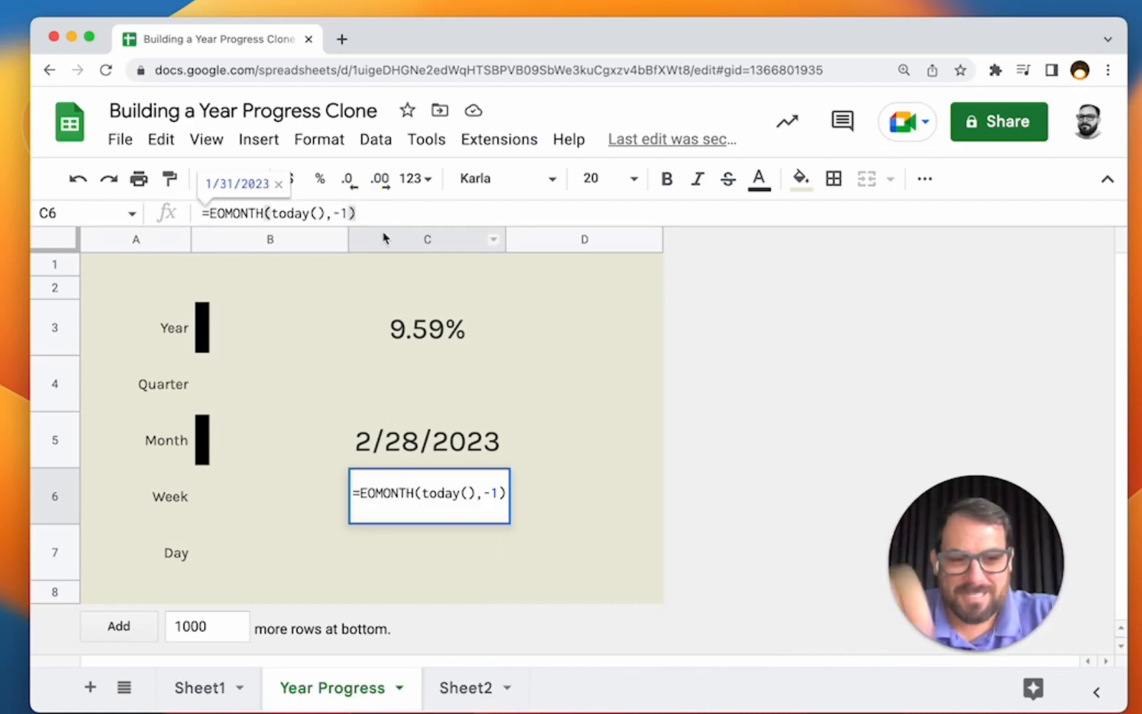
pyautogui.write('+1')
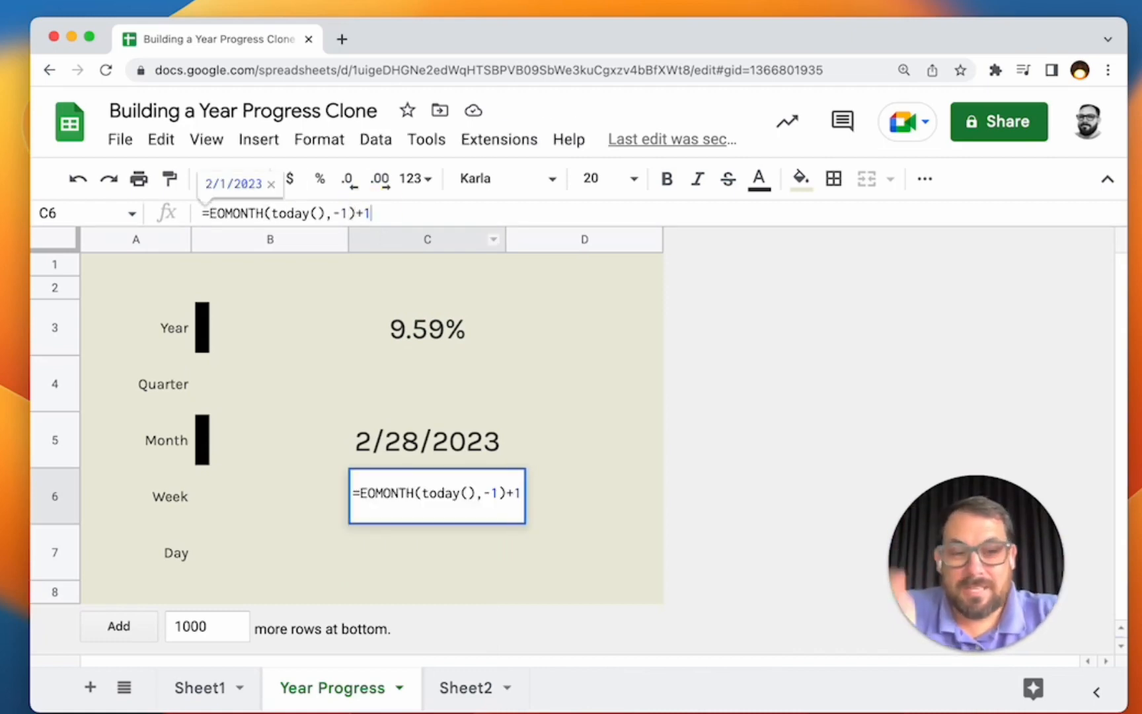
pyautogui.press('Return')
pyautogui.press('Up')
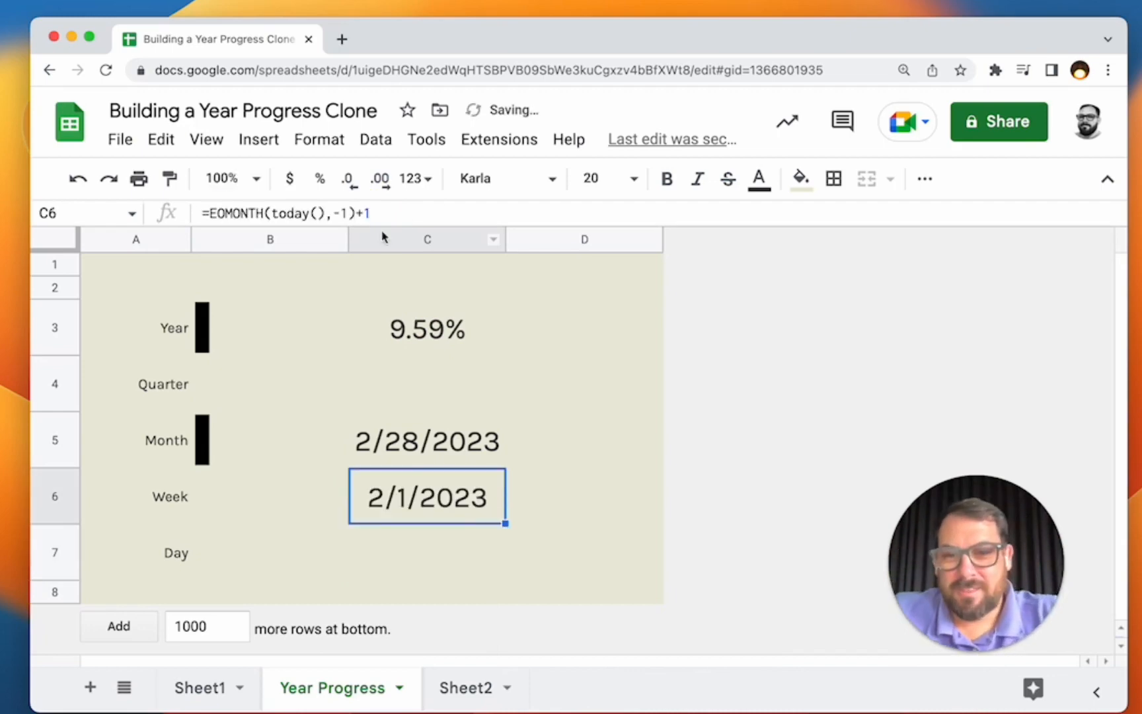
# Step: Enter =C5-C6 in cell D5 to work out the number of days between the two month dates
pyautogui.click(408, 459)
pyautogui.doubleClick(413, 437)
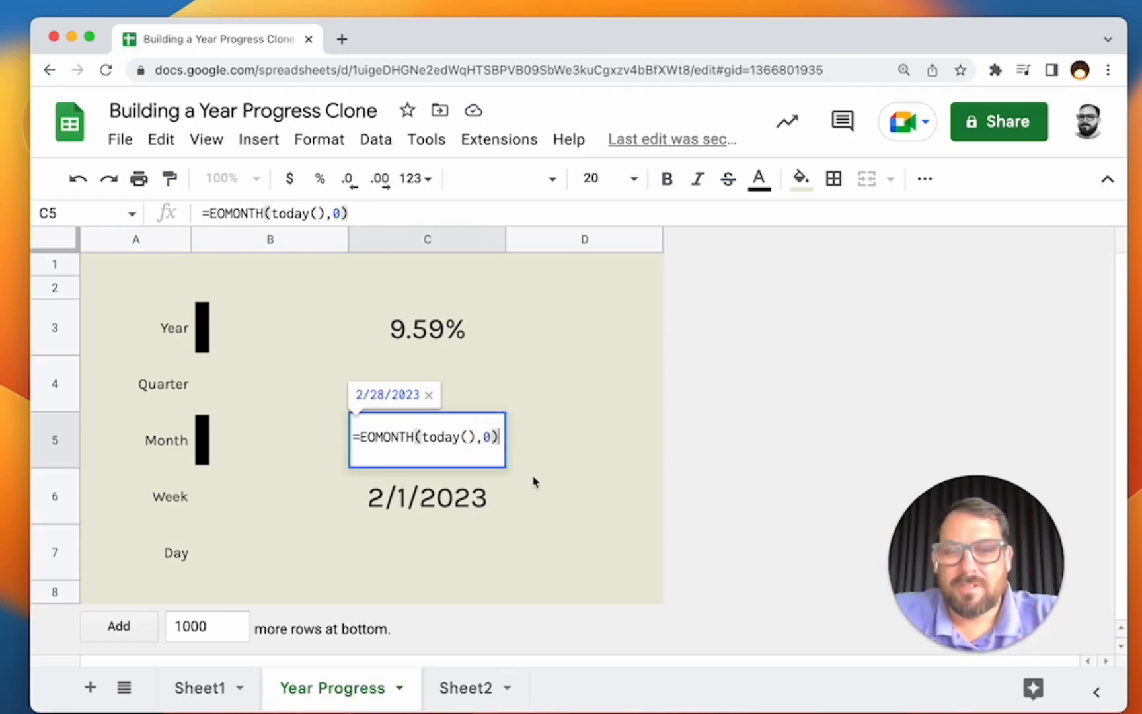
pyautogui.press('Escape')
pyautogui.press('Right')
pyautogui.write('=')
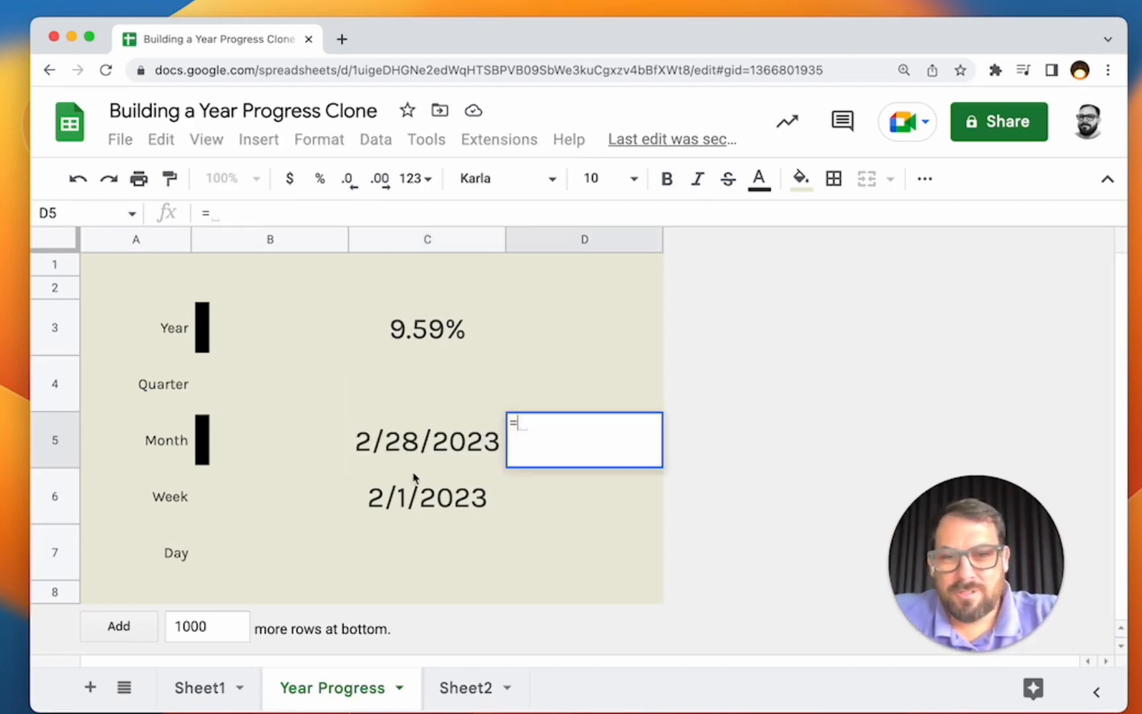
pyautogui.click(415, 441)
pyautogui.write('-')
pyautogui.click(402, 519)
pyautogui.press('Return')
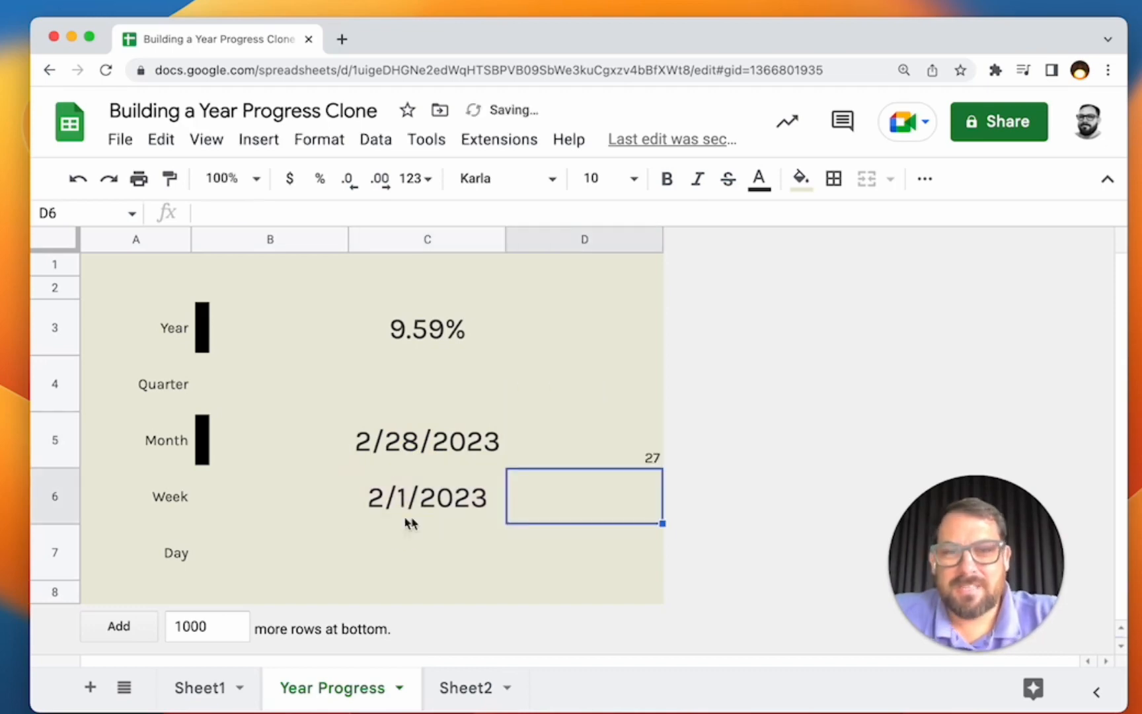
pyautogui.click(579, 425)
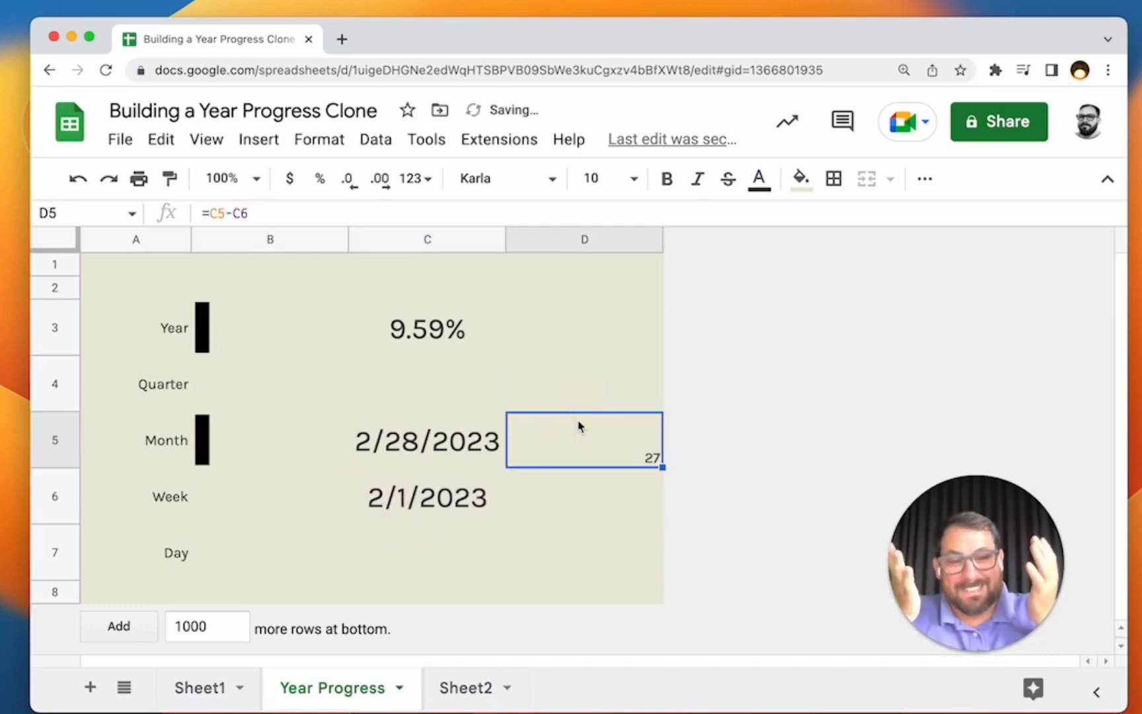
# Step: Remove the +1 from the formula in cell C6, leaving =EOMONTH(today(),-1)
pyautogui.click(432, 485)
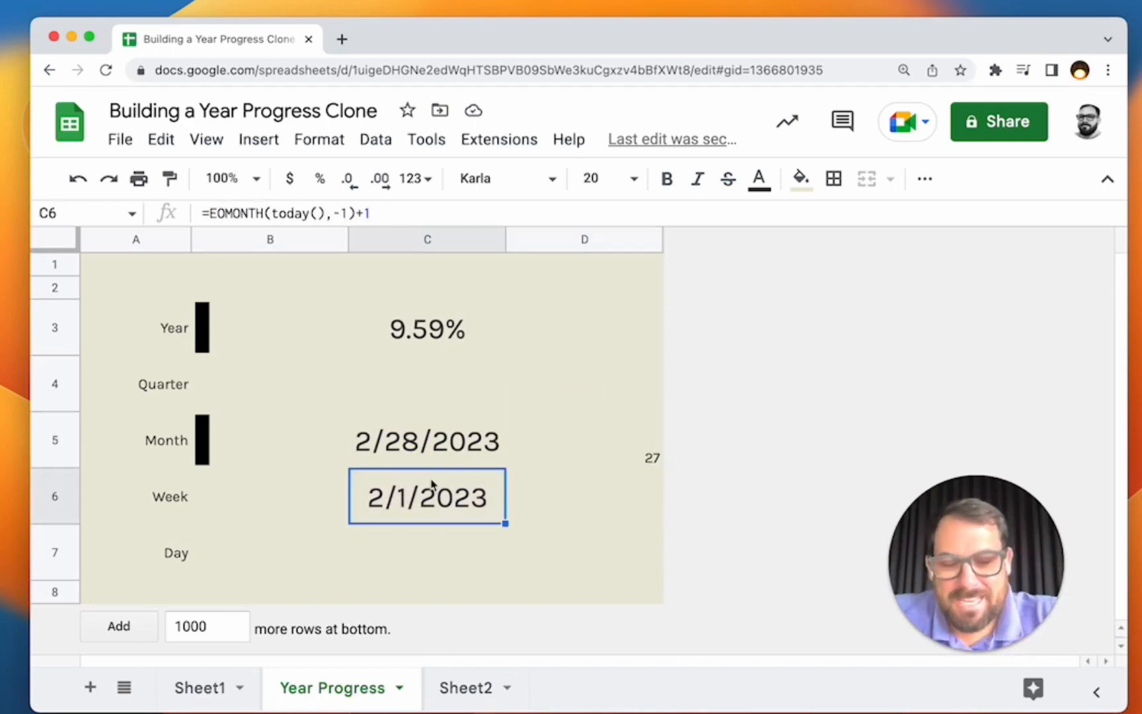
pyautogui.doubleClick(426, 515)
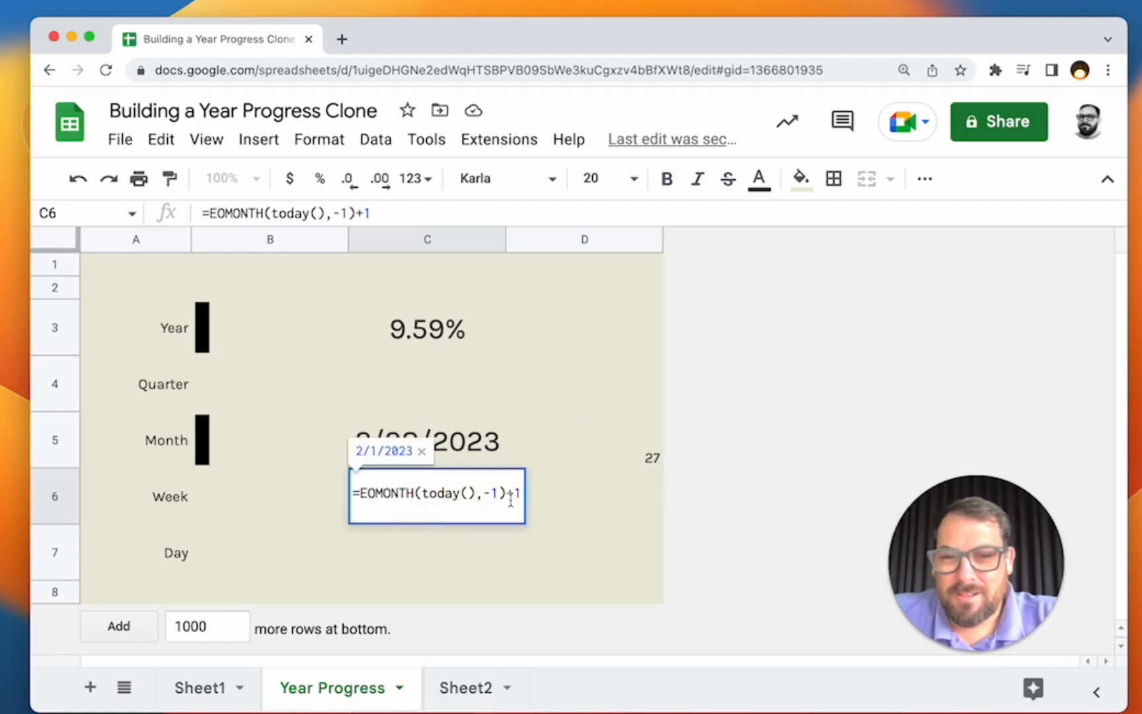
pyautogui.press('BackSpace')
pyautogui.press('BackSpace')
pyautogui.press('Return')
pyautogui.click(449, 480)
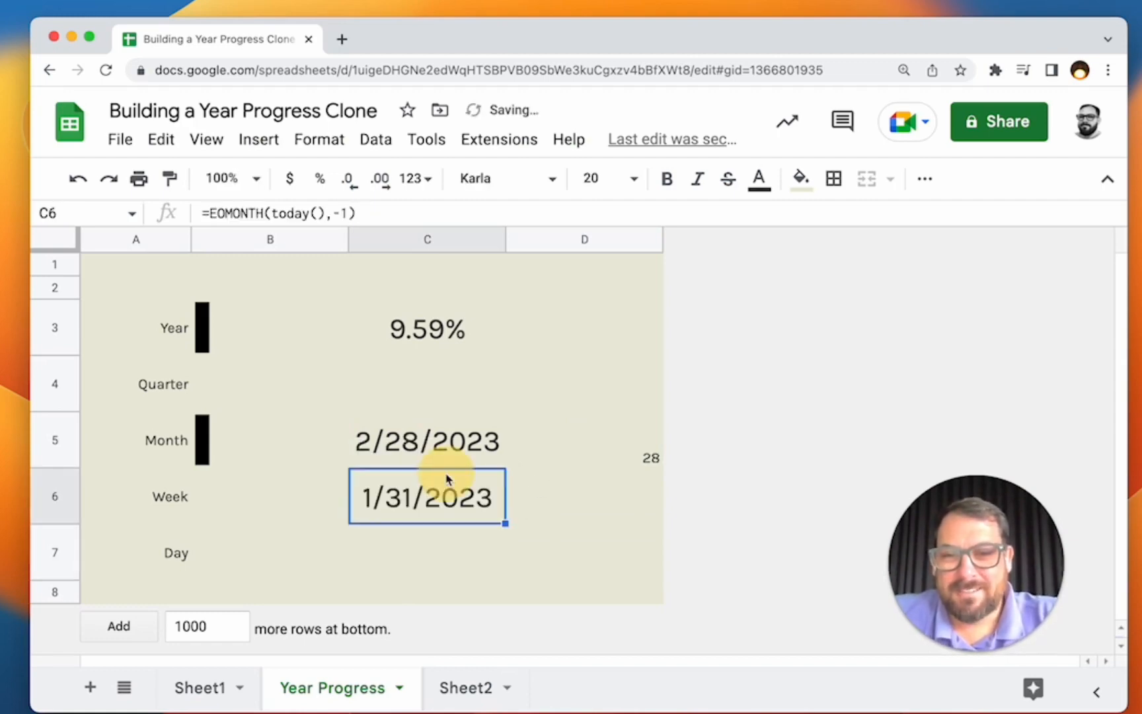
# Step: Subtract the EOMONTH expression copied from C6 in Month cell C5, making it =EOMONTH(today(),0)-EOMONTH(today(),-1)
pyautogui.click(445, 440)
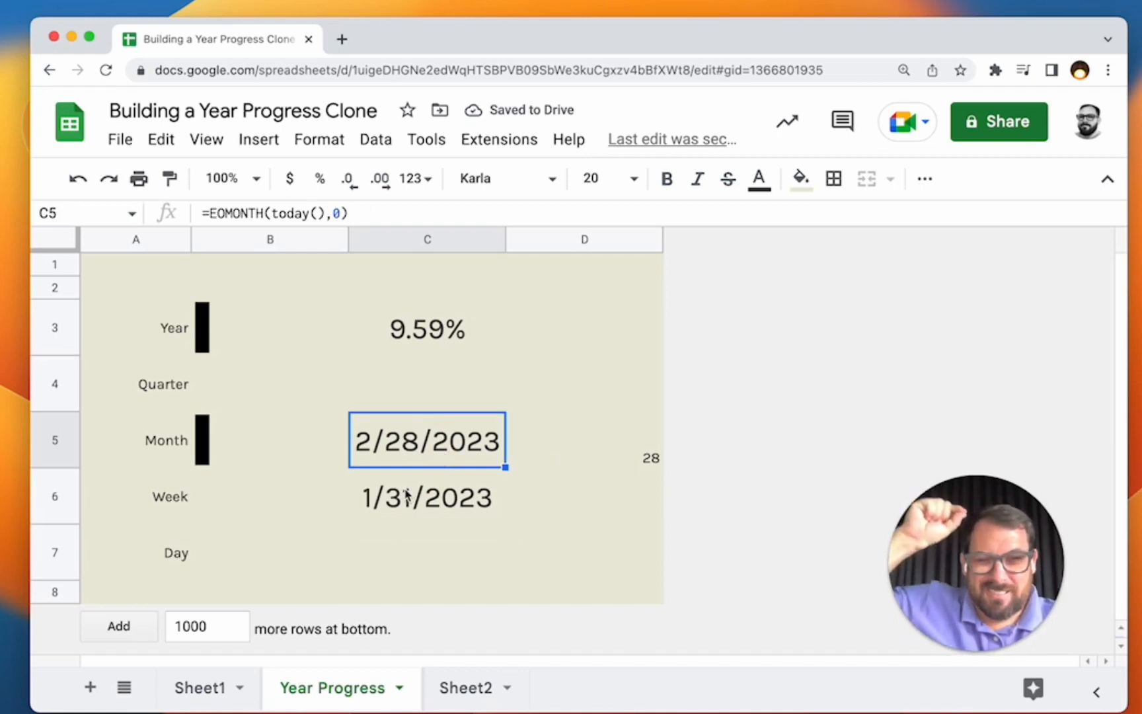
pyautogui.click(436, 495)
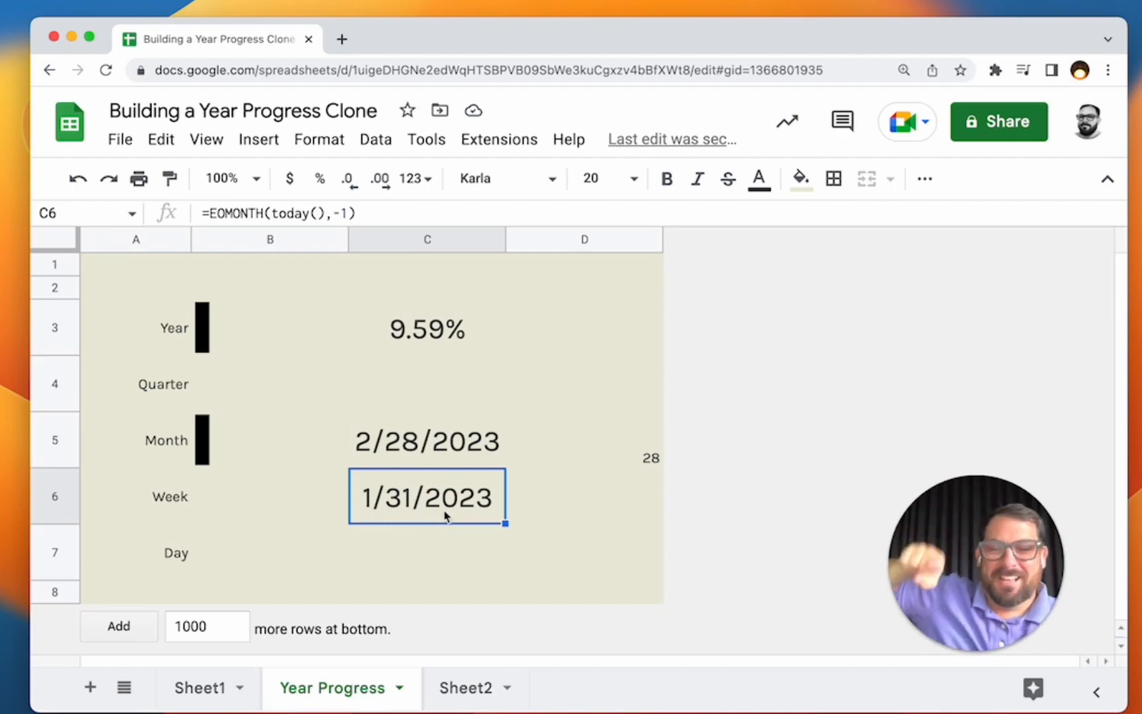
pyautogui.doubleClick(377, 438)
pyautogui.doubleClick(362, 498)
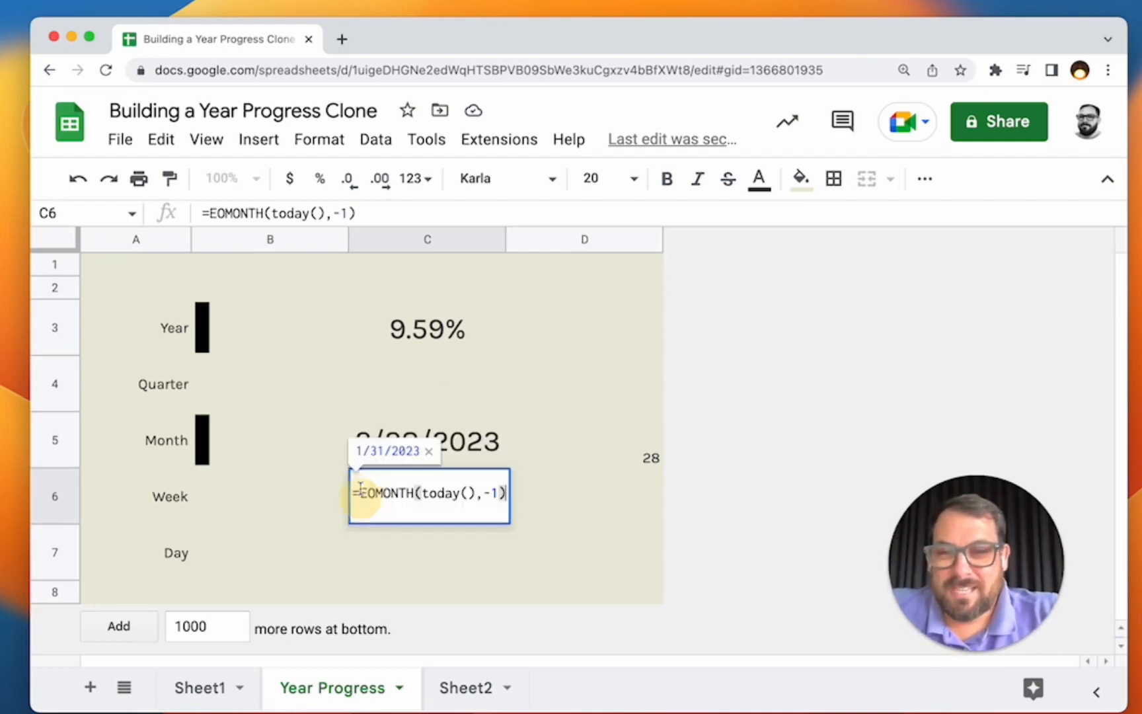
pyautogui.moveTo(361, 497); pyautogui.dragTo(579, 497)
pyautogui.press('super+c')
pyautogui.press('BackSpace')
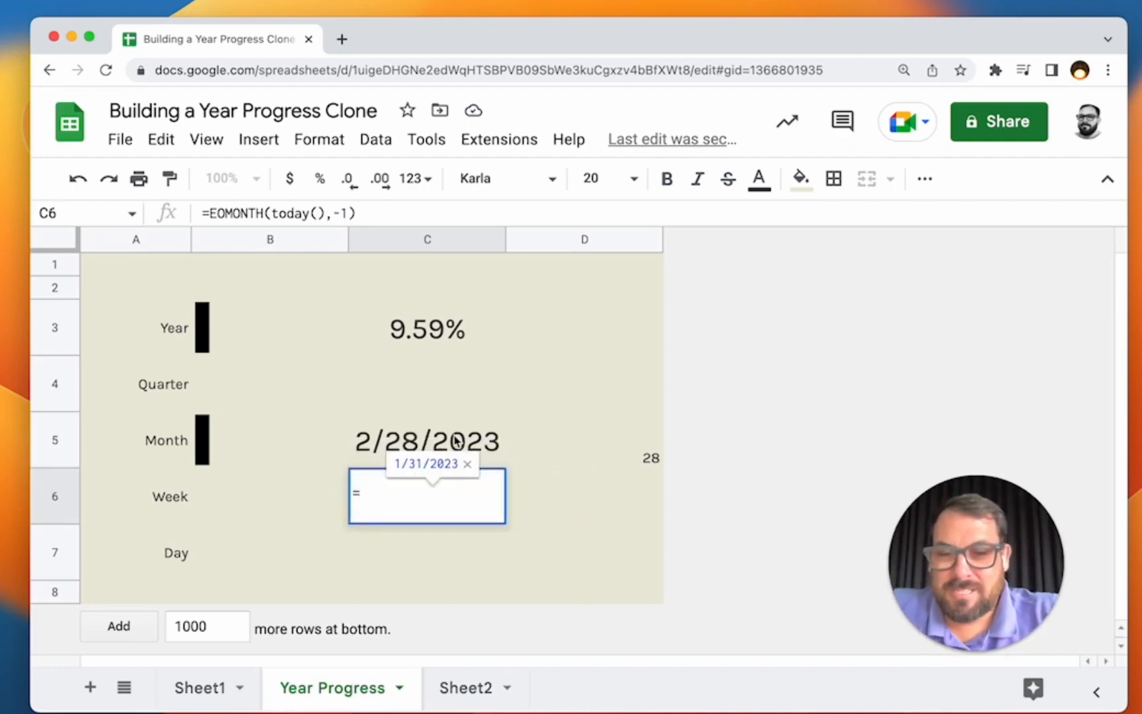
pyautogui.click(455, 441)
pyautogui.press('Escape')
pyautogui.doubleClick(455, 441)
pyautogui.write('-')
pyautogui.press('super+v')
pyautogui.press('Return')
pyautogui.press('Up')
# Step: Delete the helper formulas in cells C6 and D5
pyautogui.click(496, 522)
pyautogui.press('Delete')
pyautogui.press('Right')
pyautogui.press('Up')
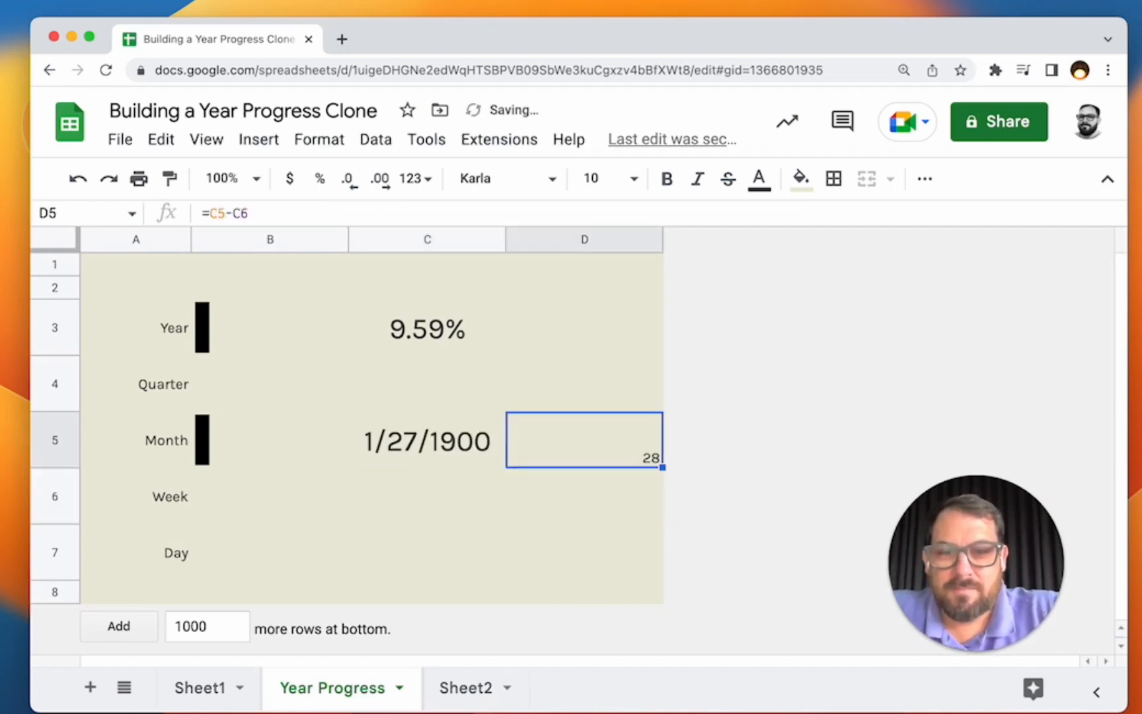
pyautogui.press('Delete')
# Step: Format the Month value in cell C5 as a number instead of a date
pyautogui.press('Left')
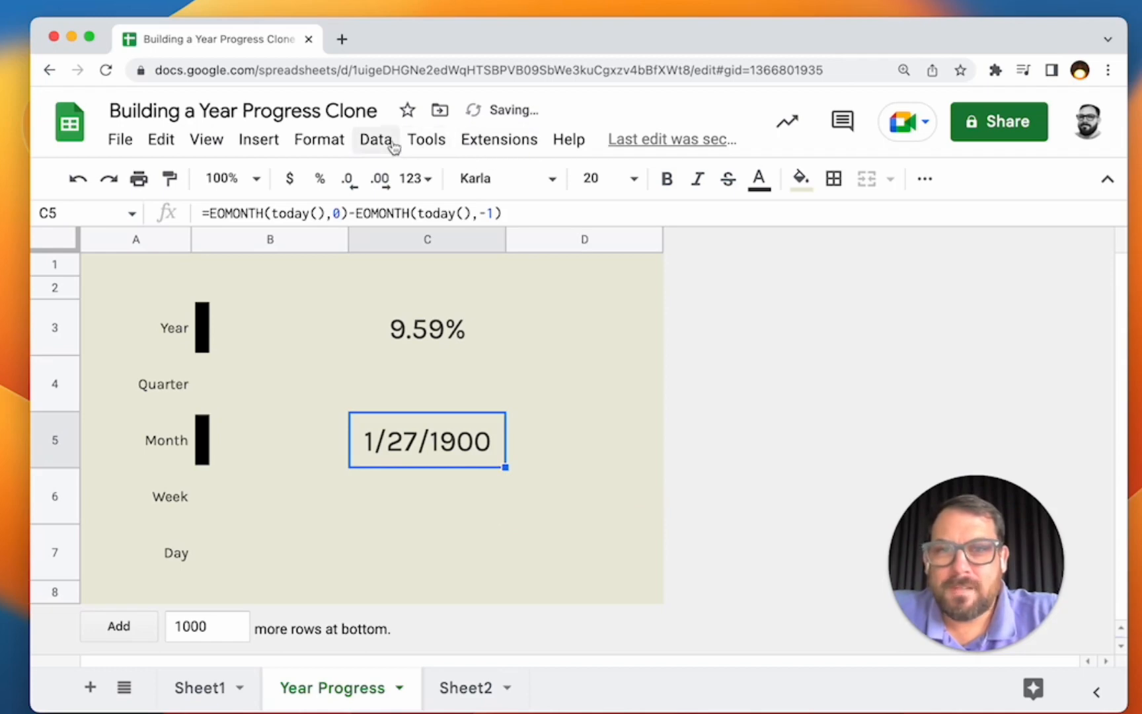
pyautogui.click(334, 141)
pyautogui.moveTo(599, 239)
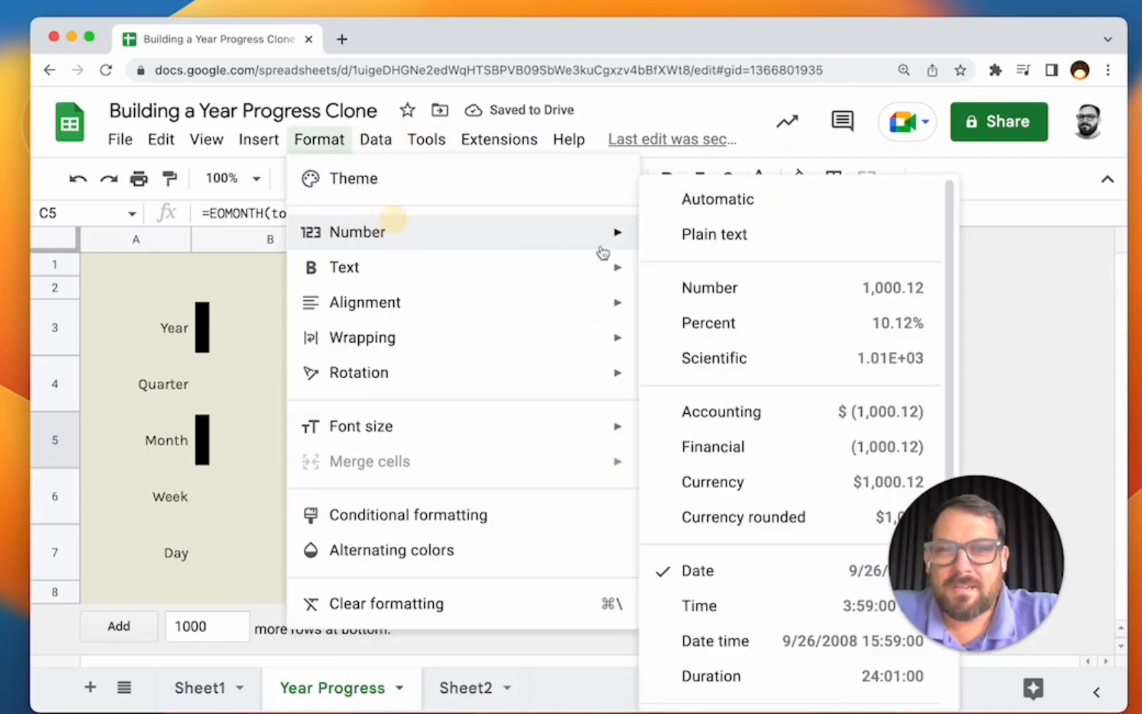
pyautogui.click(731, 294)
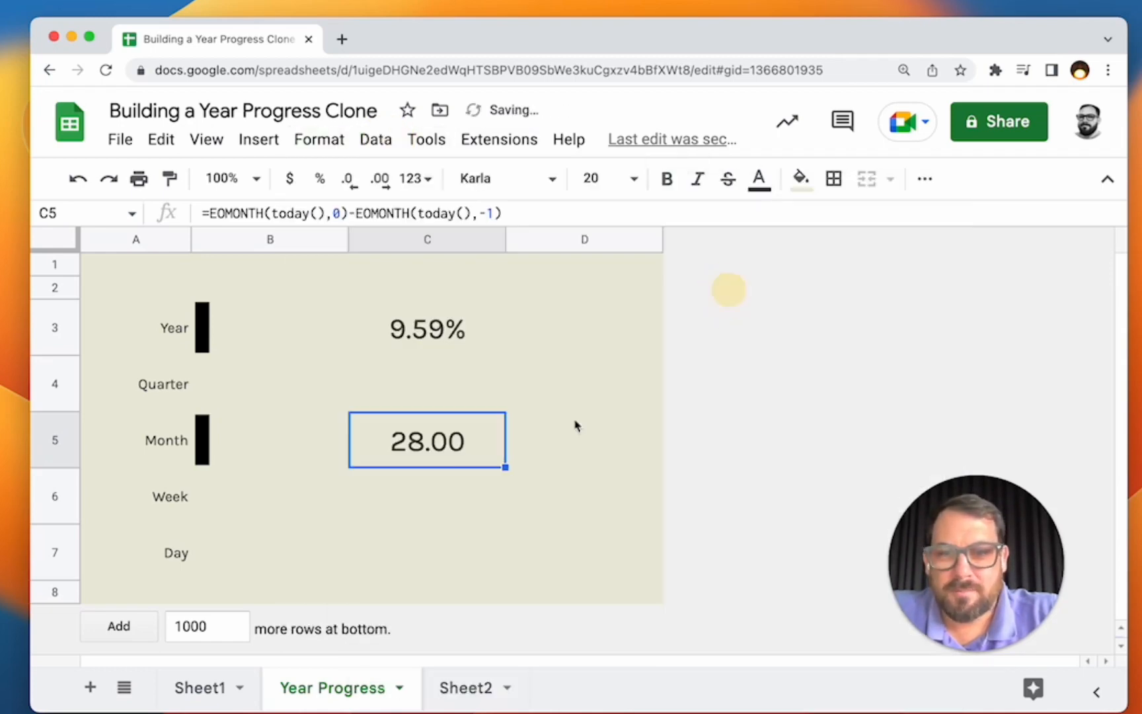
# Step: Enclose the whole Month formula in C5 in parentheses, making it =(EOMONTH(today(),0)-EOMONTH(today(),-1))
pyautogui.doubleClick(438, 451)
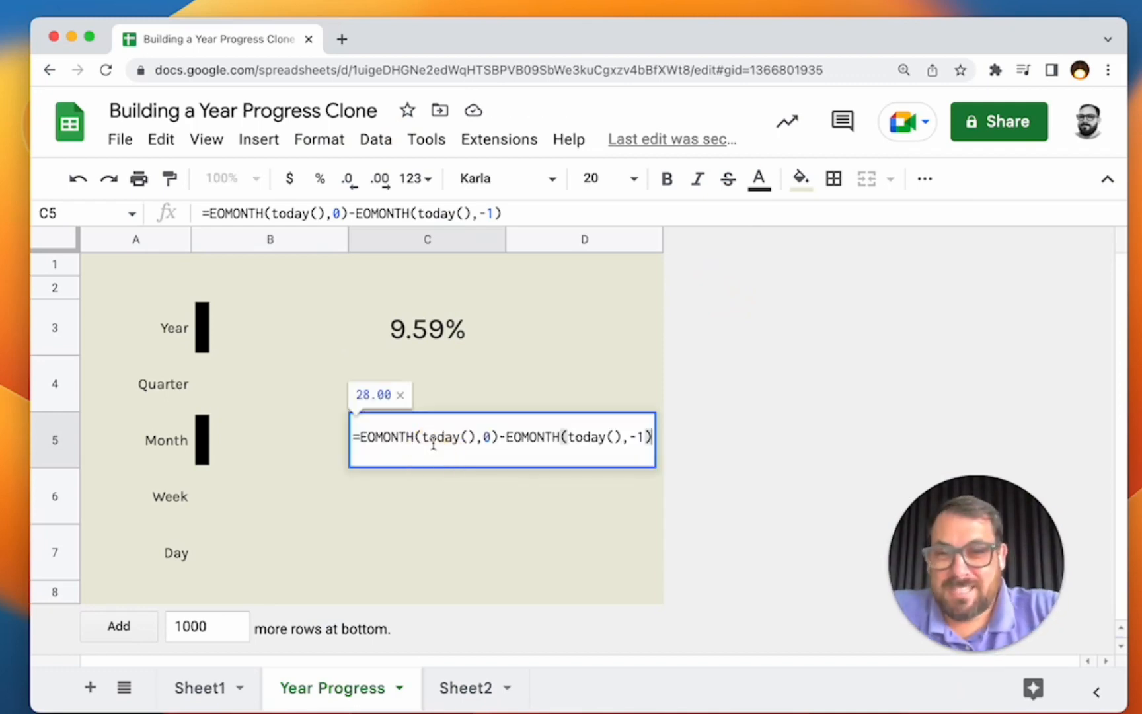
pyautogui.click(372, 434)
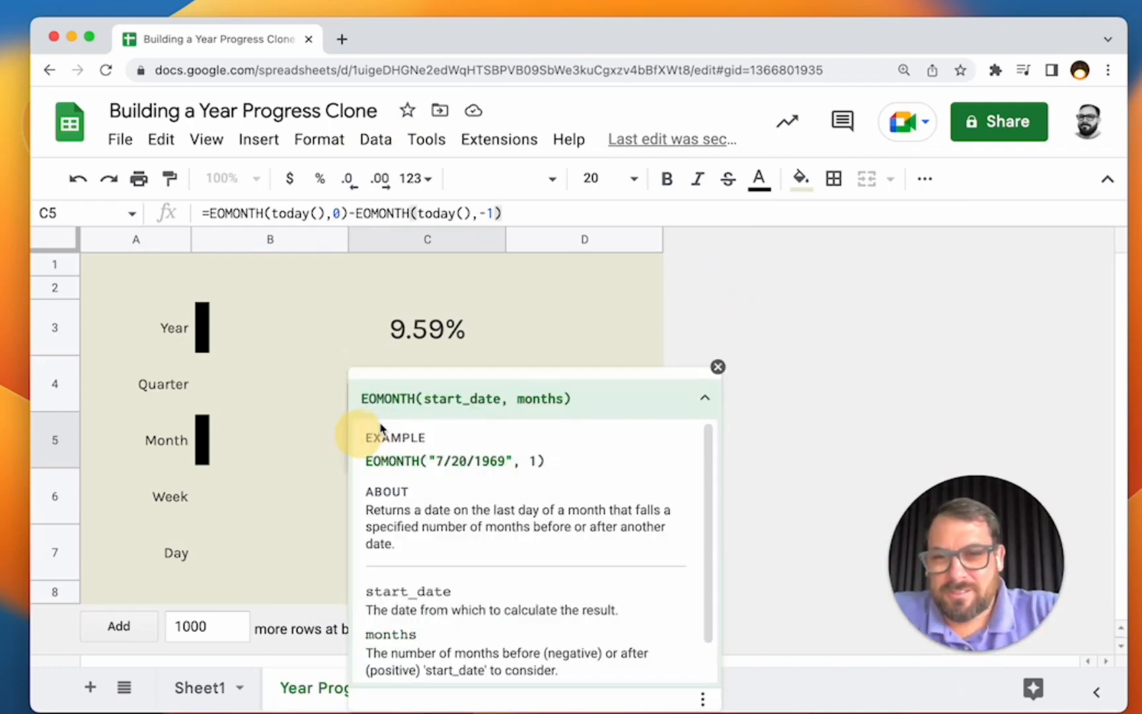
pyautogui.click(630, 312)
pyautogui.doubleClick(507, 436)
pyautogui.moveTo(506, 436); pyautogui.dragTo(648, 424)
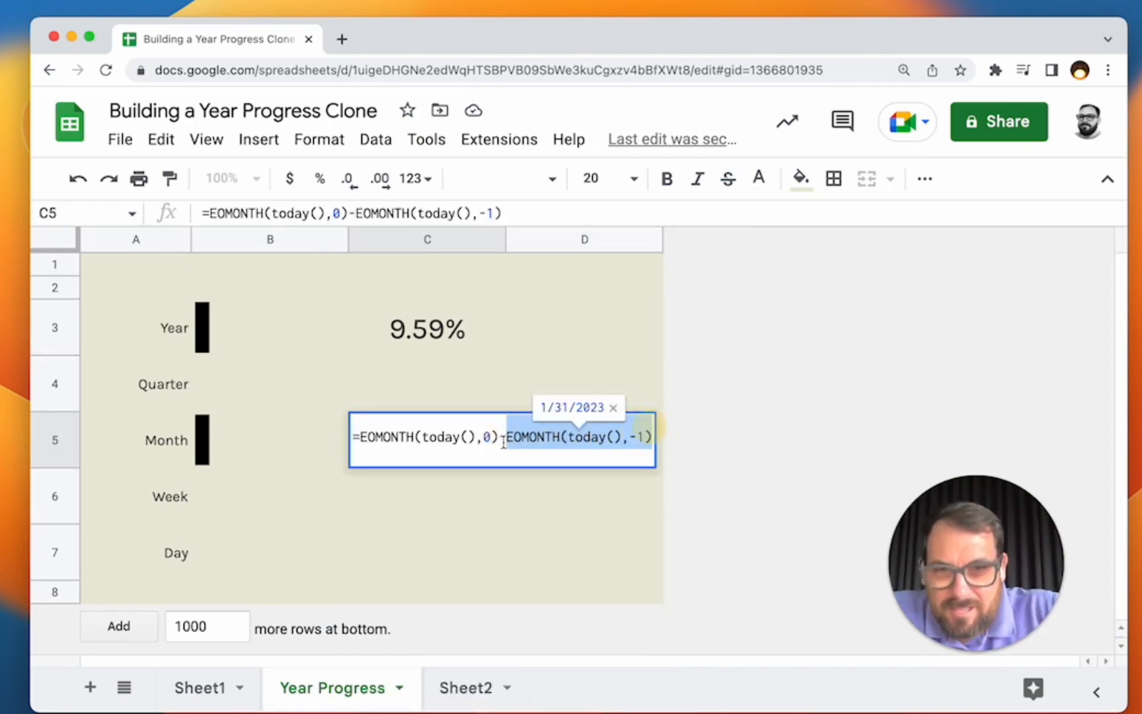
pyautogui.click(359, 438)
pyautogui.write('(')
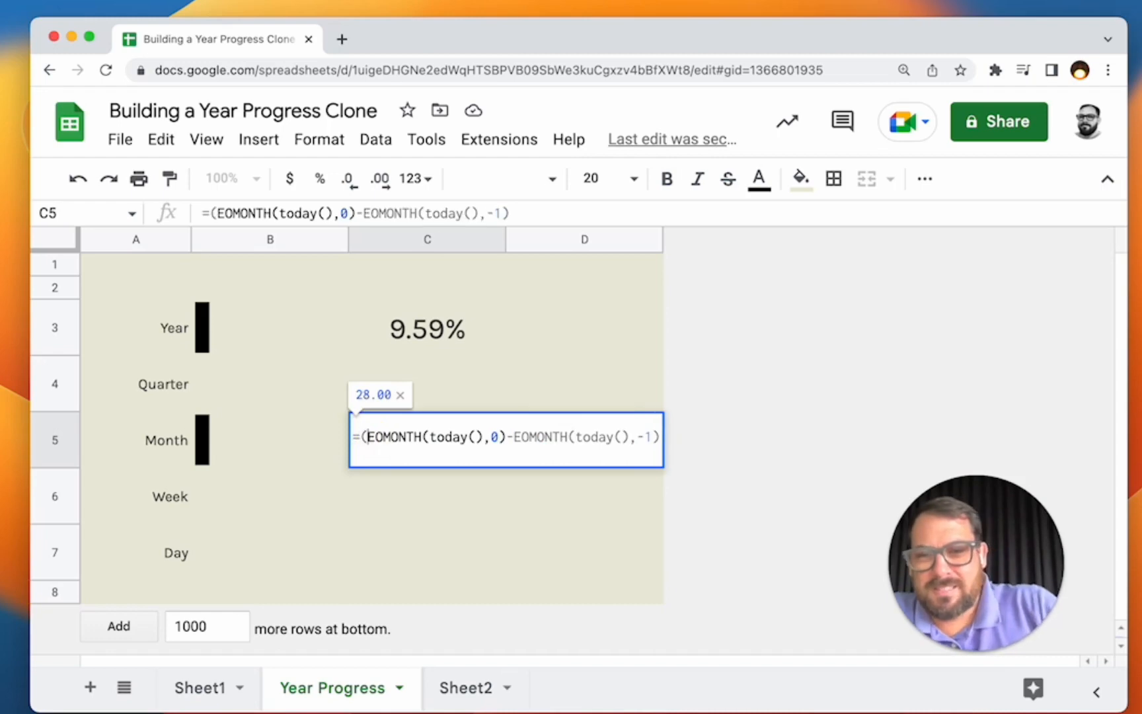
pyautogui.write(')')
# Step: Insert today()-EOMONTH(today(),-1)/ ahead of the parenthesised expression in C5 and format the cell as a percentage
pyautogui.click(360, 437)
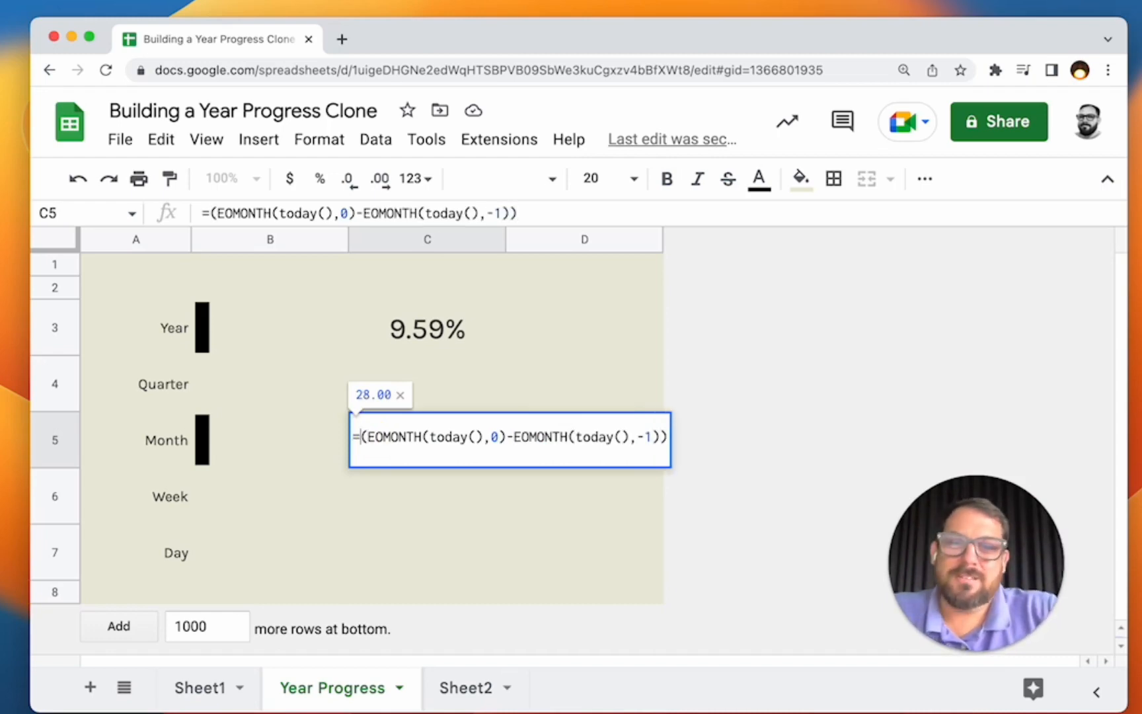
pyautogui.write('today()-')
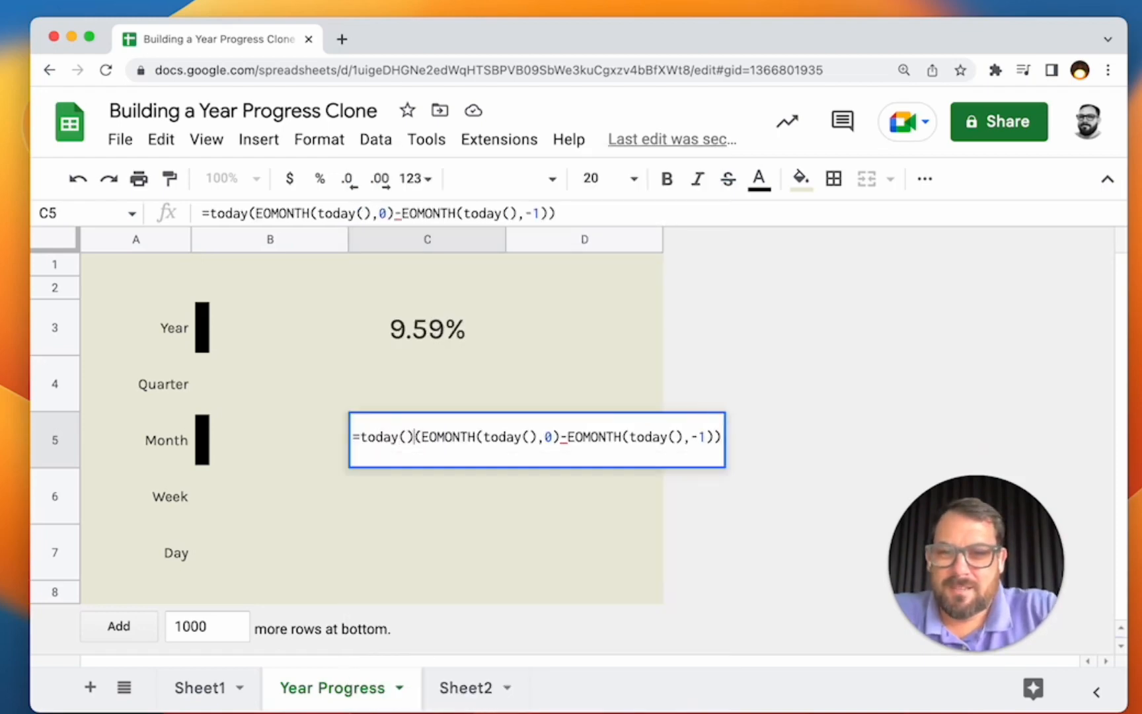
pyautogui.write('EOMONTH(today(),-1)/')
pyautogui.moveTo(567, 437); pyautogui.dragTo(487, 439)
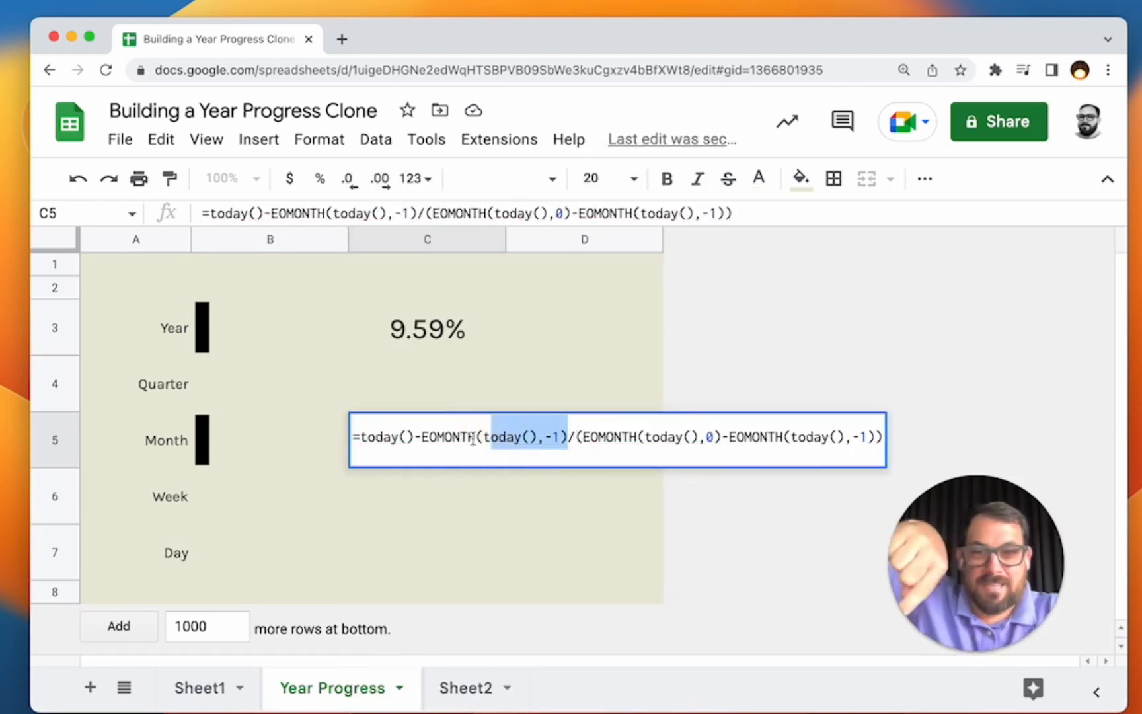
pyautogui.click(380, 439)
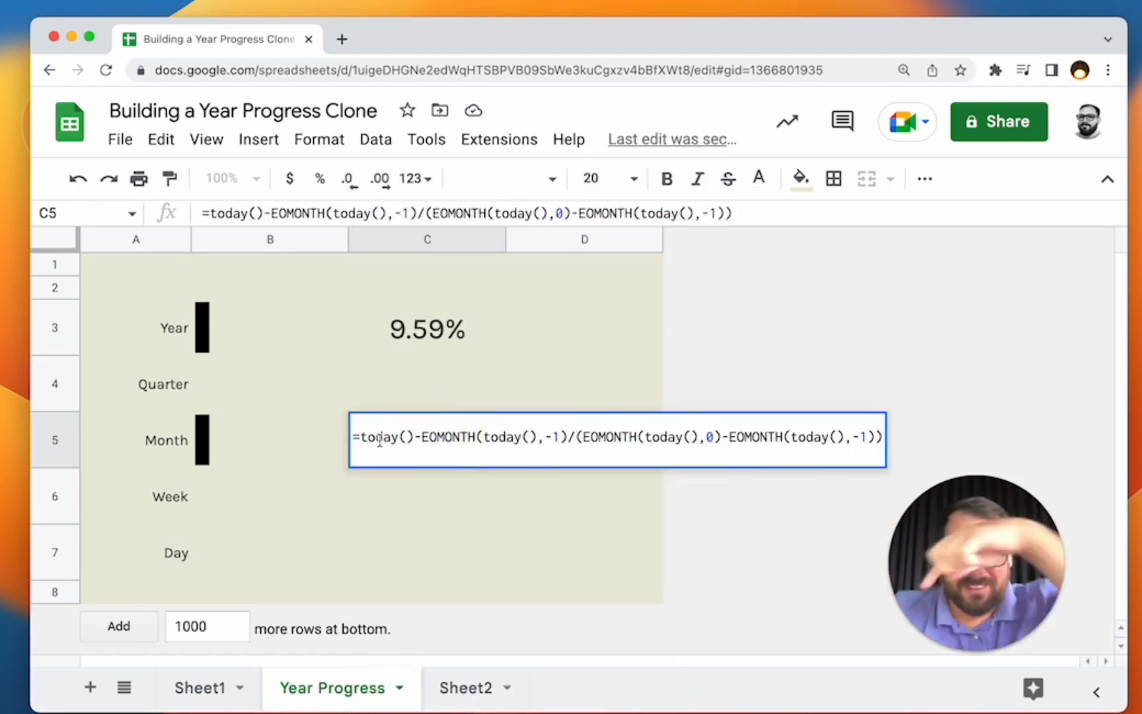
pyautogui.press('Return')
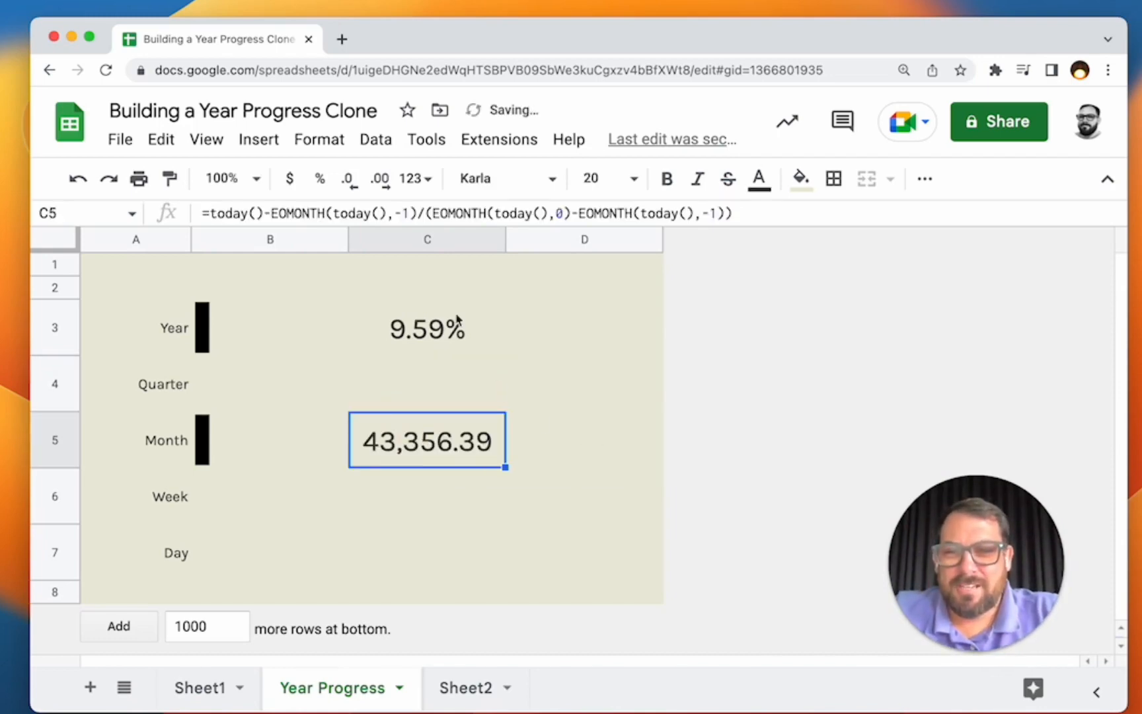
pyautogui.click(319, 178)
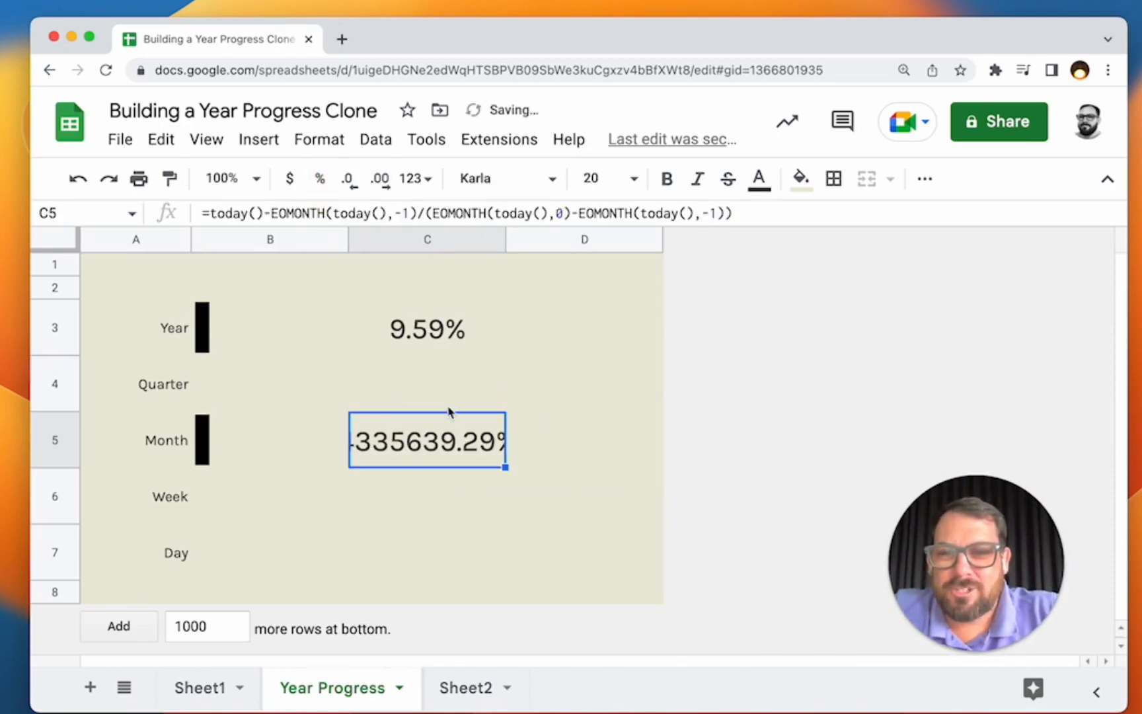
# Step: Parenthesise the dividend in C5, making the formula =(today()-EOMONTH(today(),-1))/(EOMONTH(today(),0)-EOMONTH(today(),-1))
pyautogui.doubleClick(427, 441)
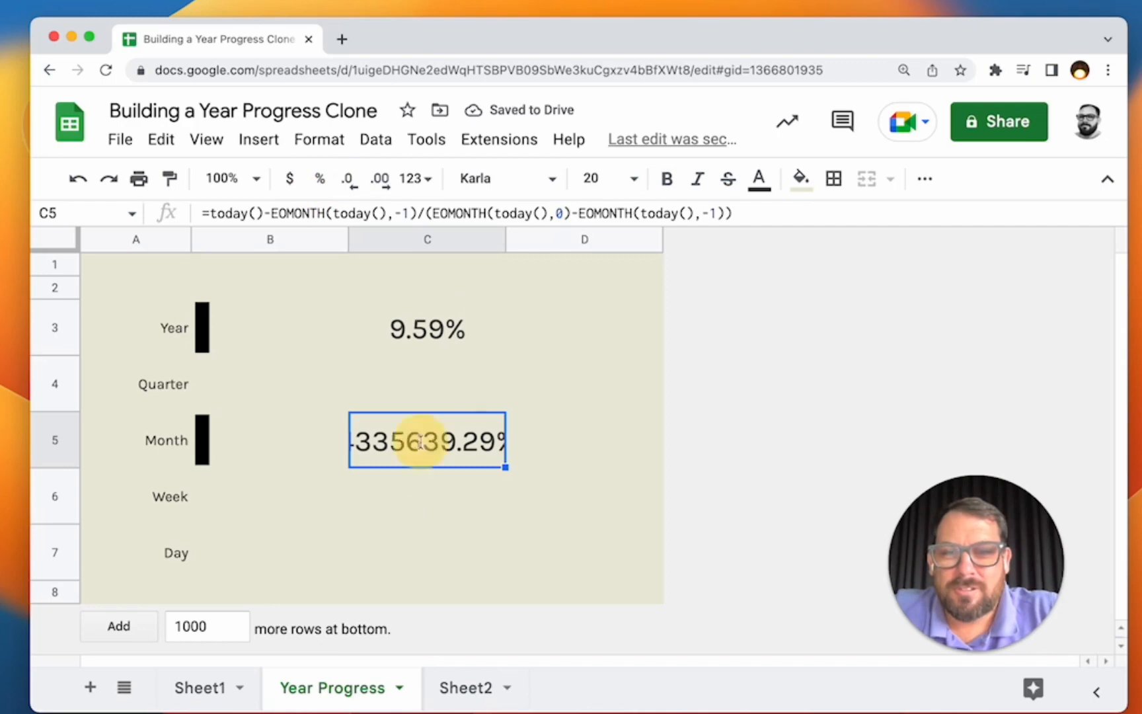
pyautogui.click(568, 437)
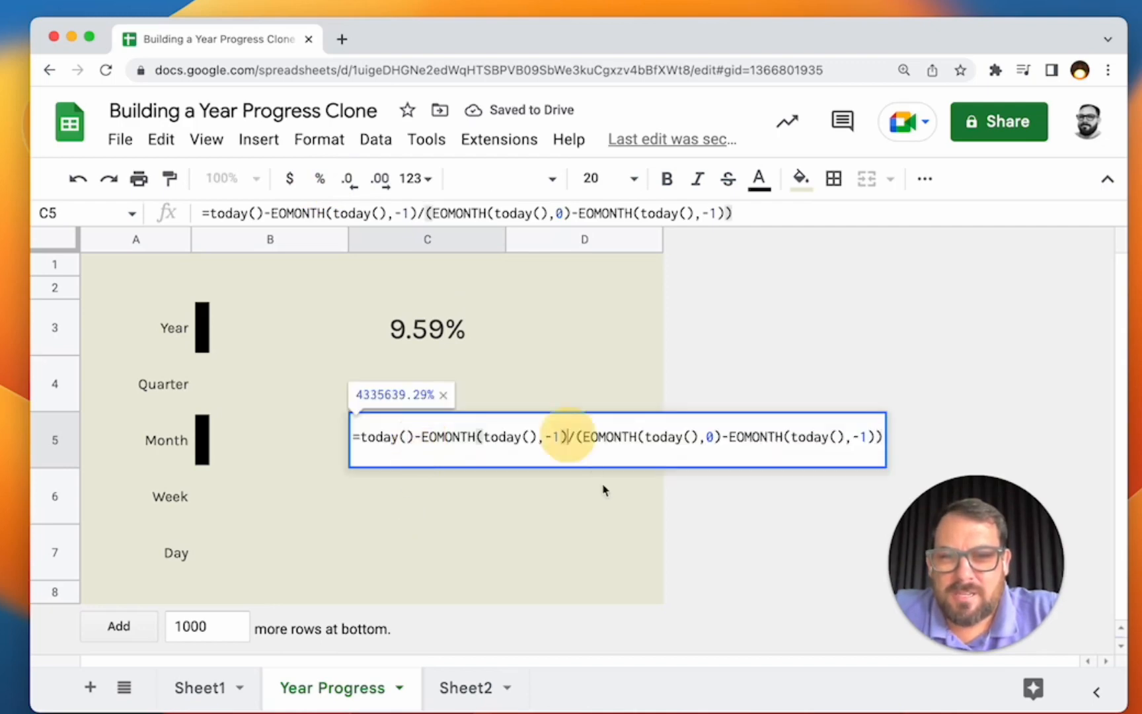
pyautogui.write(')/(')
pyautogui.press('Return')
pyautogui.click(408, 400)
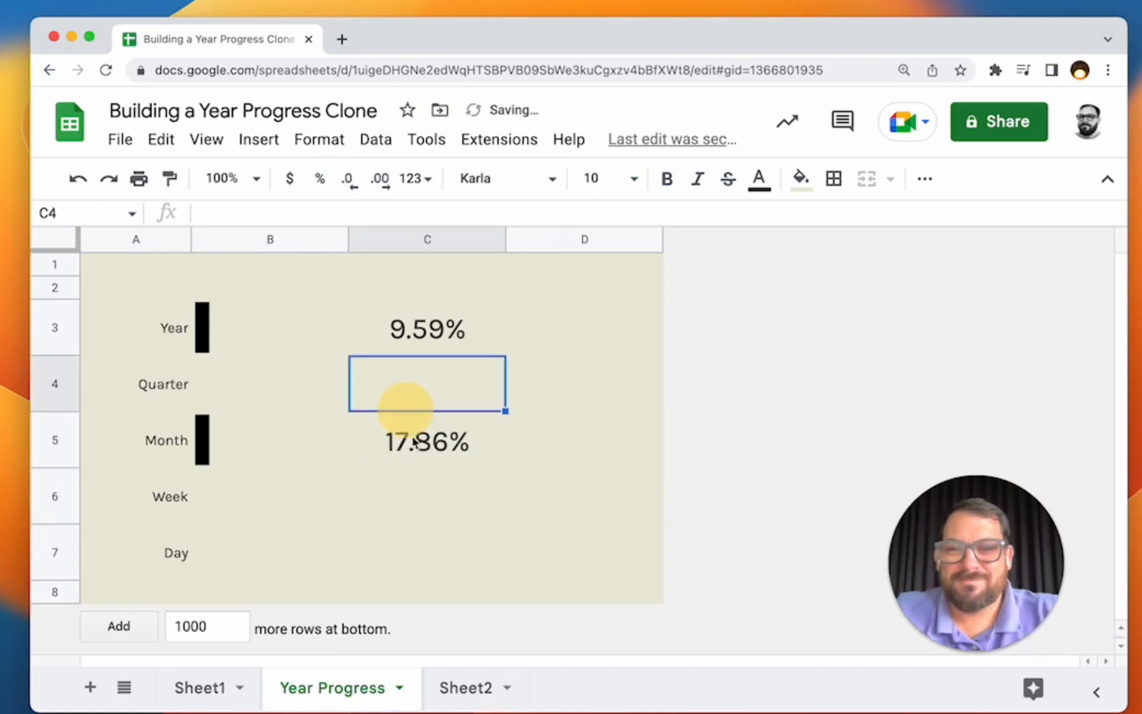
# Step: Copy the Month percentage expression from C5 without its equals sign, leaving the cell's formula as it is
pyautogui.click(417, 441)
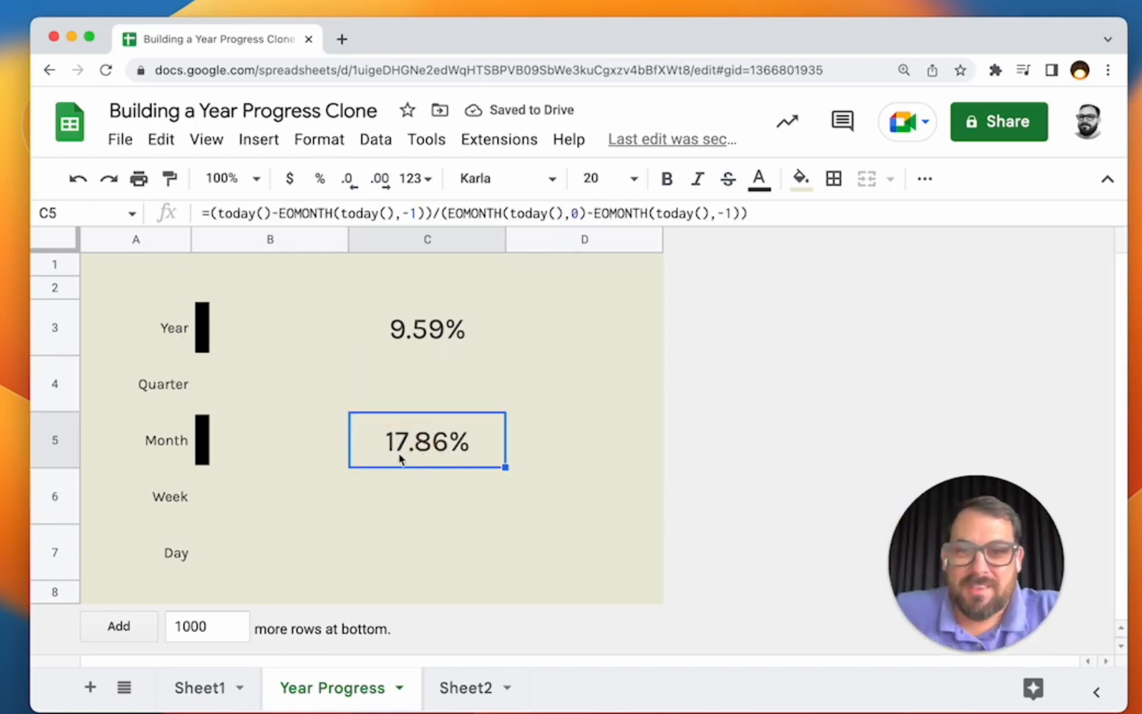
pyautogui.doubleClick(420, 438)
pyautogui.moveTo(959, 436); pyautogui.dragTo(362, 437)
pyautogui.press('super+c')
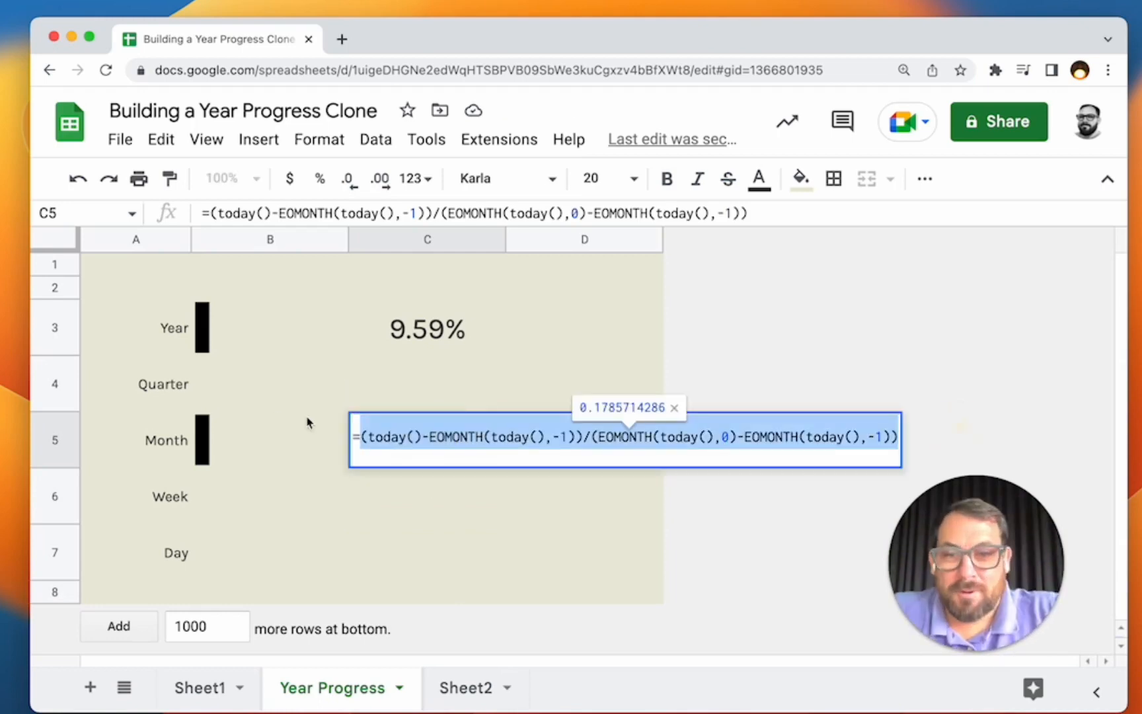
pyautogui.click(247, 441)
pyautogui.press('Escape')
# Step: Remove the (today()-Sheet2!B1)/Sheet2!B5 data argument from the Month sparkline formula in B5
pyautogui.doubleClick(244, 440)
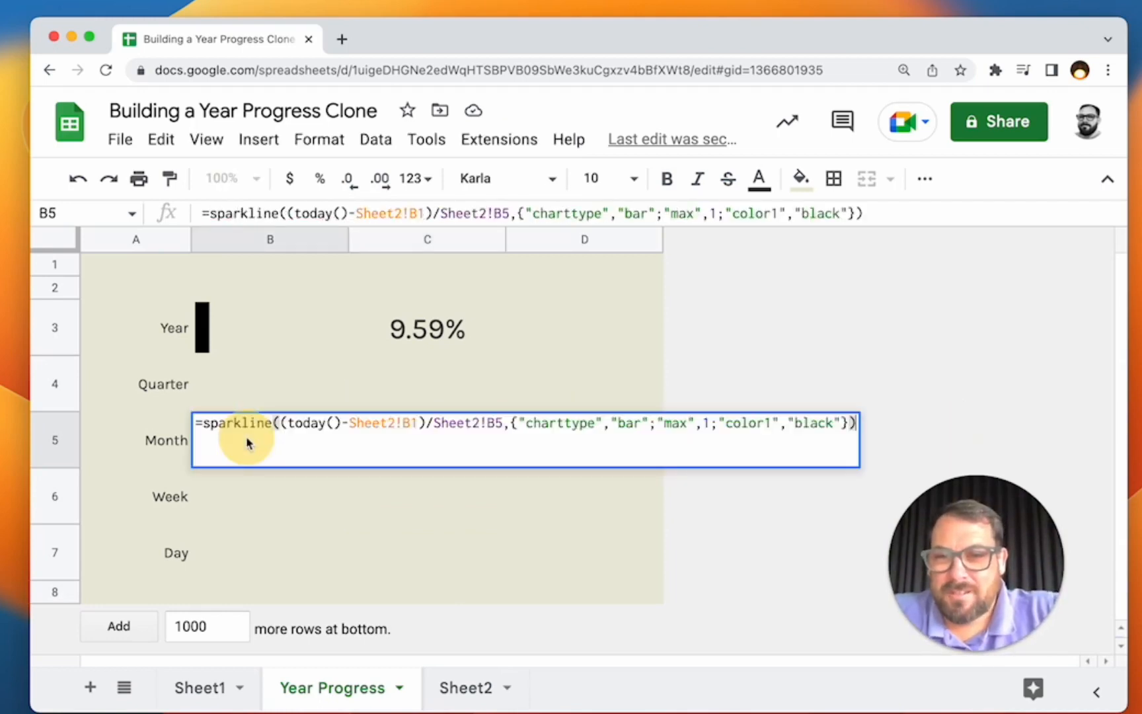
pyautogui.moveTo(289, 423)
pyautogui.mouseDown()
pyautogui.moveTo(418, 416)
pyautogui.moveTo(298, 426)
pyautogui.mouseUp()
pyautogui.press('BackSpace')
pyautogui.press('BackSpace')
pyautogui.press('BackSpace')
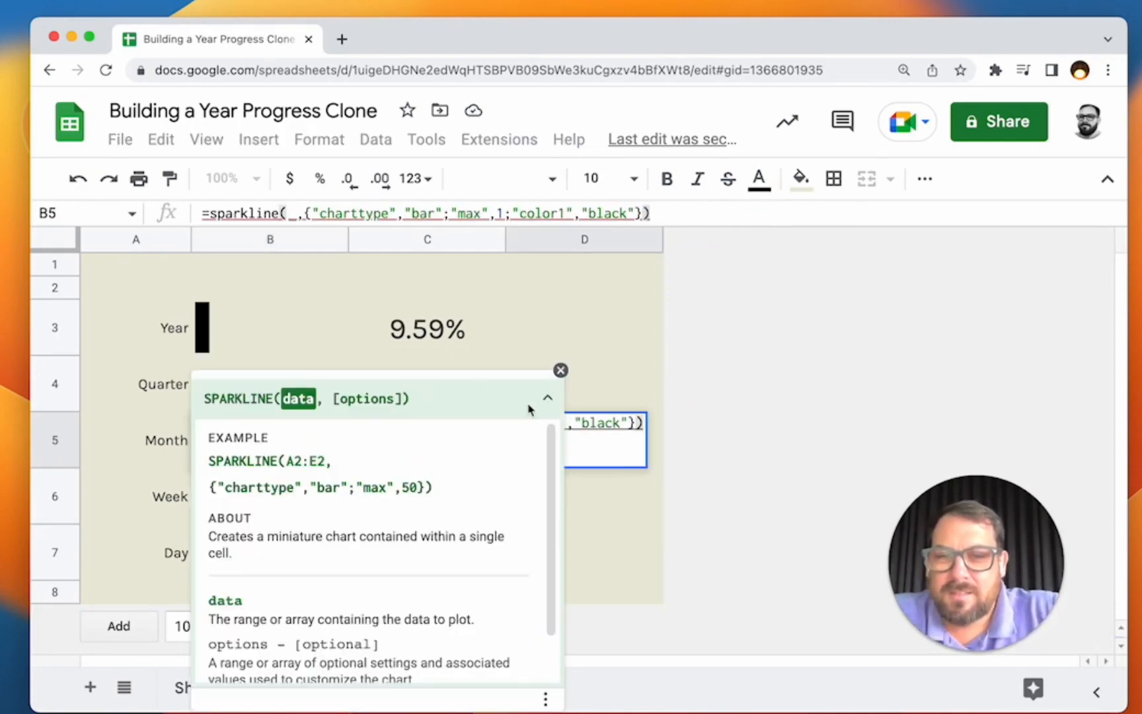
pyautogui.click(561, 370)
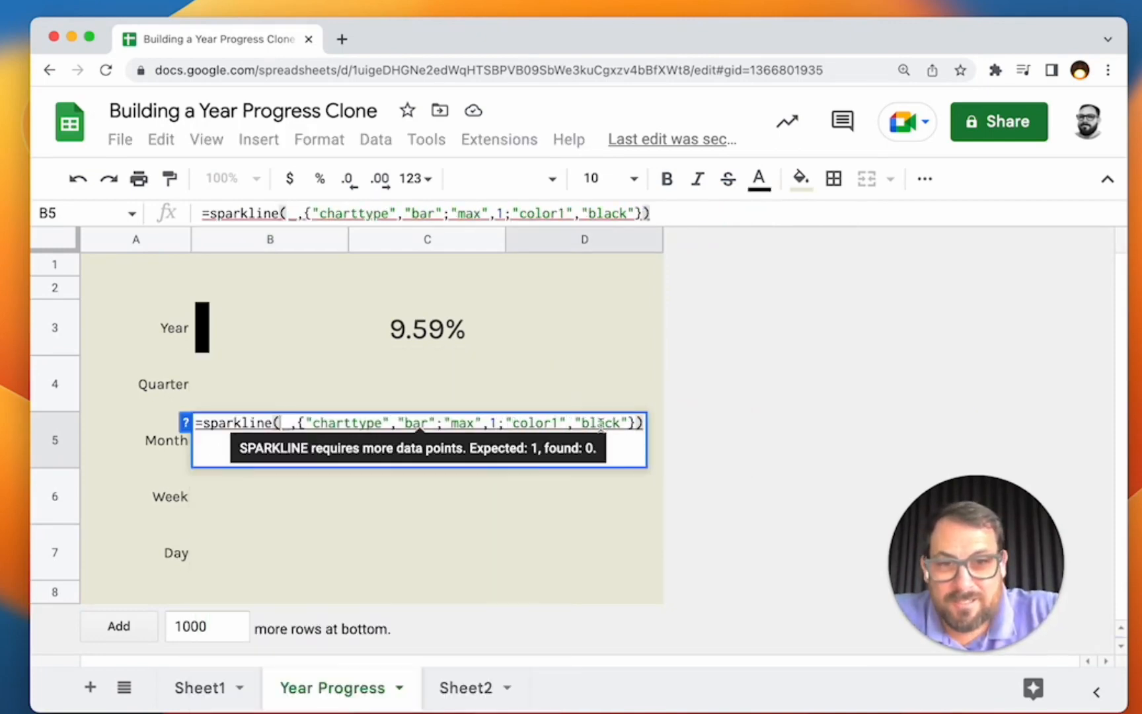
# Step: Change the color1 option of the Month sparkline in B5 to "gray"
pyautogui.doubleClick(601, 427)
pyautogui.click(610, 424)
pyautogui.press('BackSpace')
pyautogui.press('BackSpace')
pyautogui.press('BackSpace')
pyautogui.press('BackSpace')
pyautogui.press('BackSpace')
pyautogui.write('ornag')
pyautogui.press('BackSpace')
pyautogui.press('BackSpace')
pyautogui.press('BackSpace')
pyautogui.press('BackSpace')
pyautogui.press('BackSpace')
pyautogui.write('gray')
# Step: Paste the copied month progress expression as the data argument of the B5 sparkline and commit the formula
pyautogui.click(282, 423)
pyautogui.press('super+v')
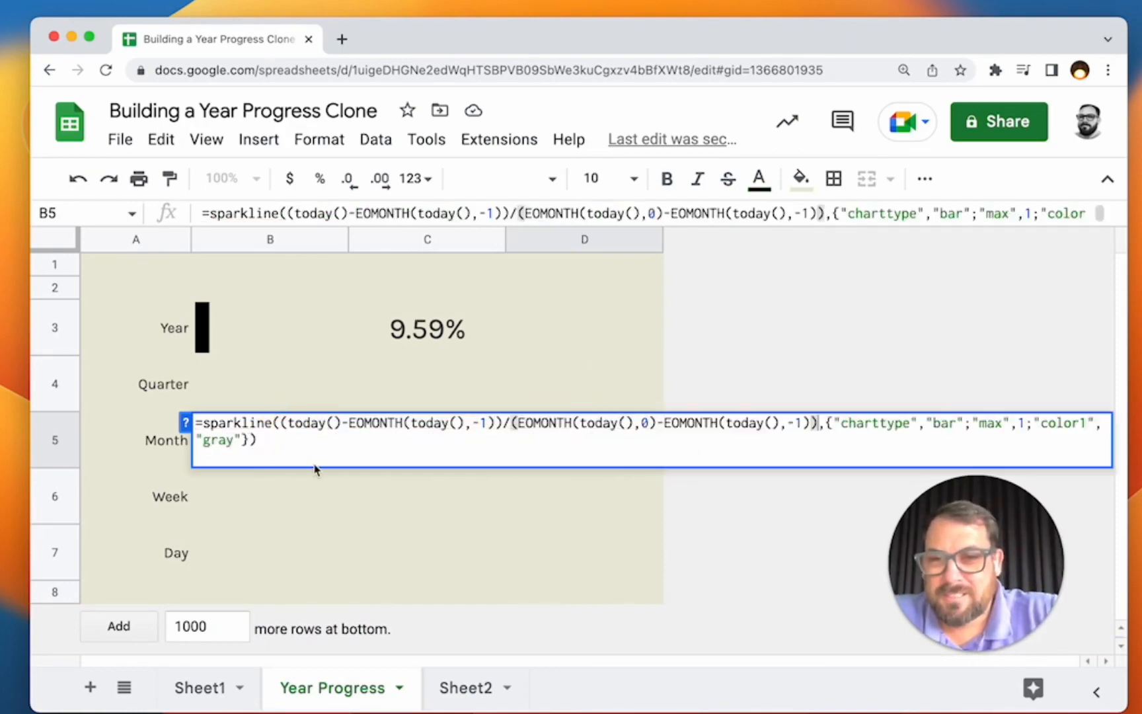
pyautogui.press('Return')
pyautogui.press('Up')
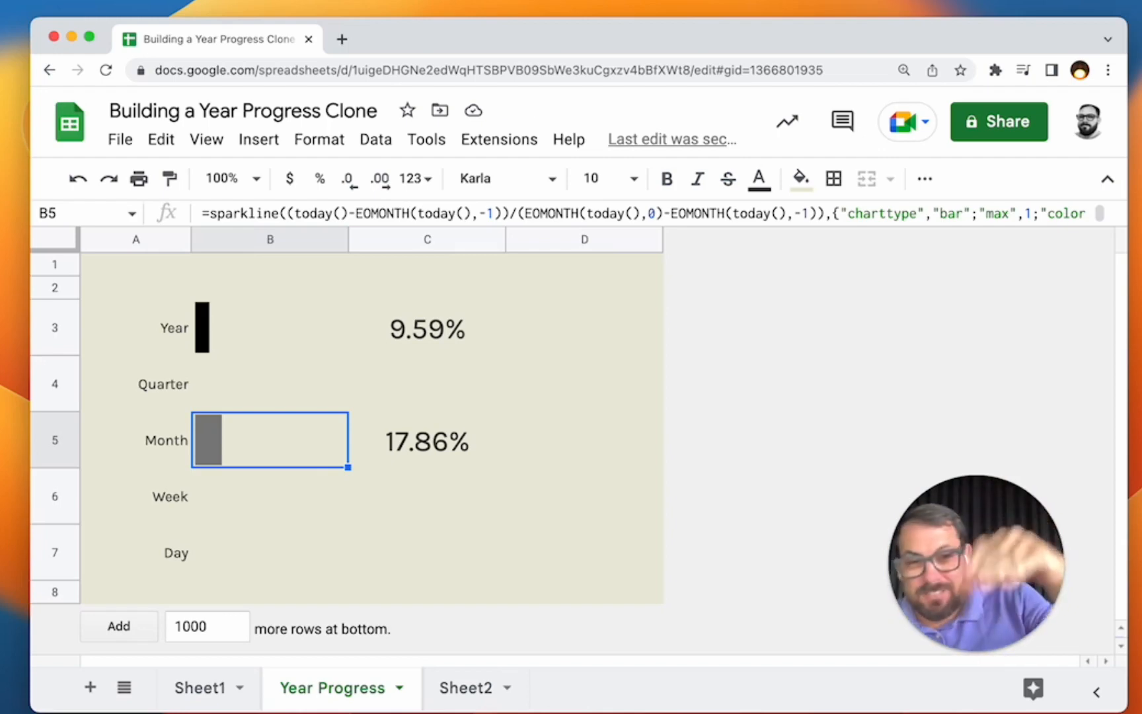
pyautogui.click(443, 450)
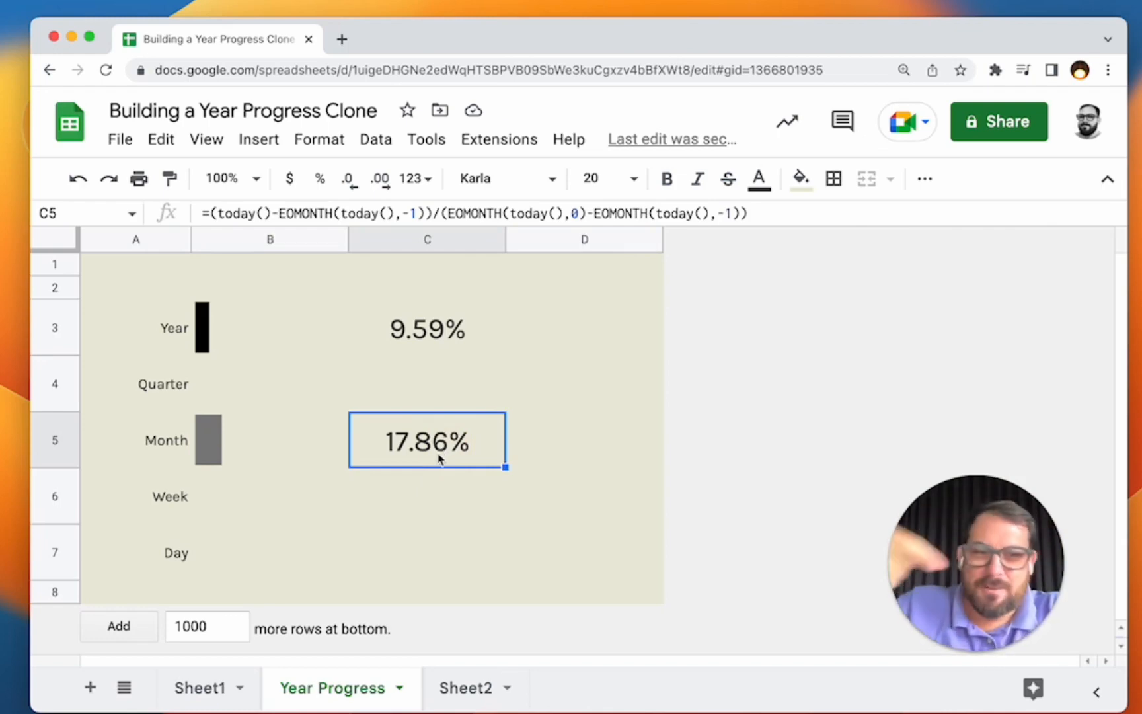
pyautogui.click(303, 451)
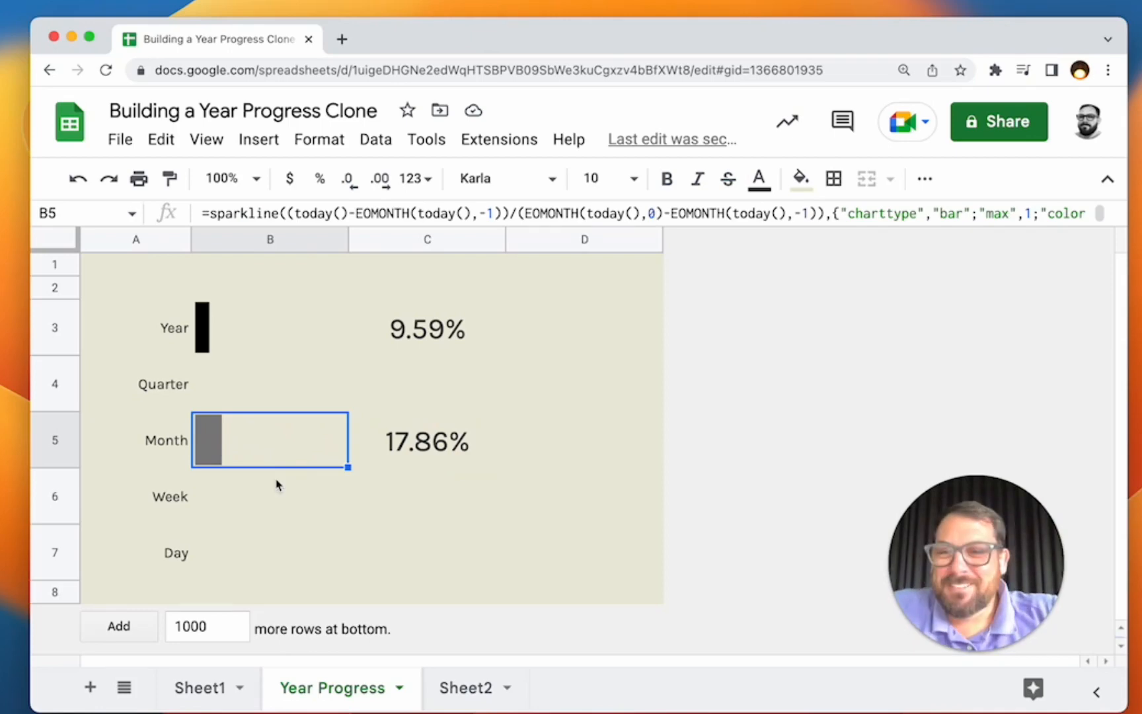
# Step: Delete the Day label from cell A7
pyautogui.click(215, 550)
pyautogui.press('Left')
pyautogui.press('Delete')
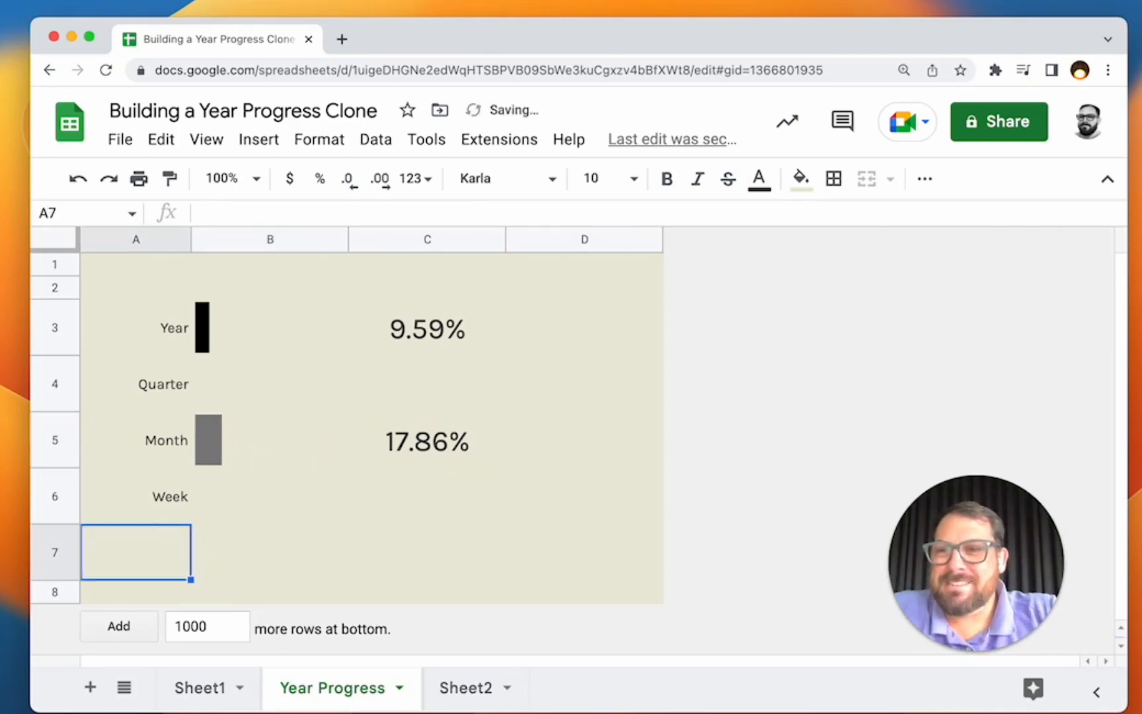
pyautogui.press('Up')
pyautogui.press('Up')
pyautogui.press('Up')
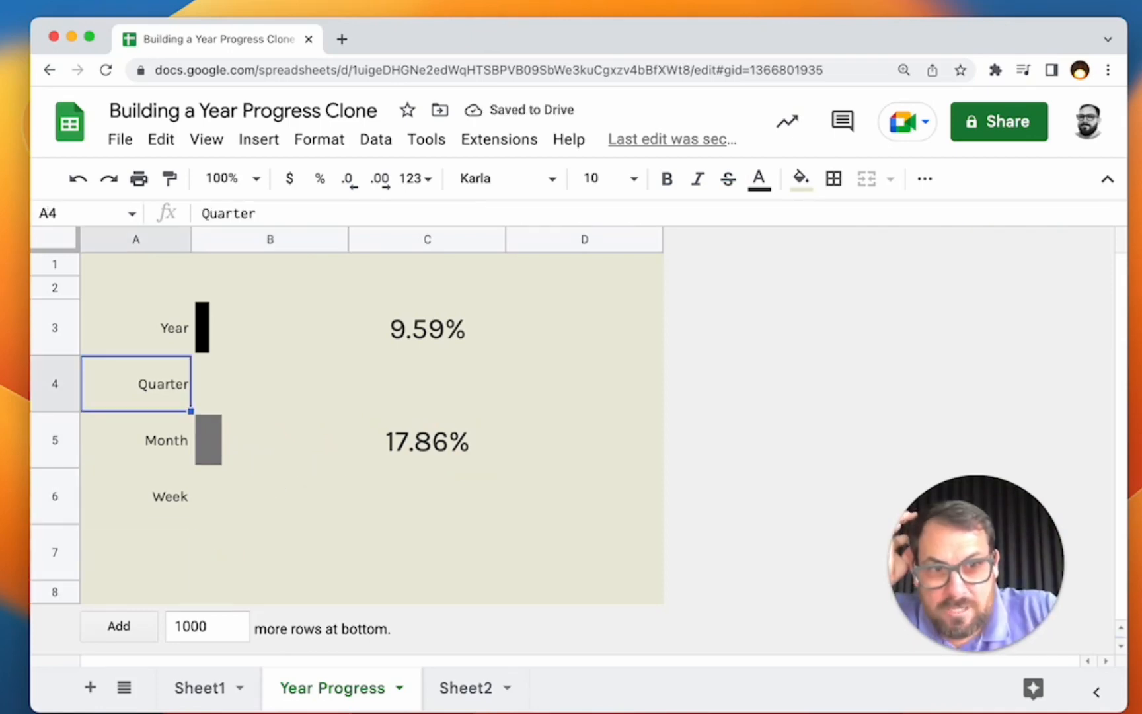
pyautogui.press('Right')
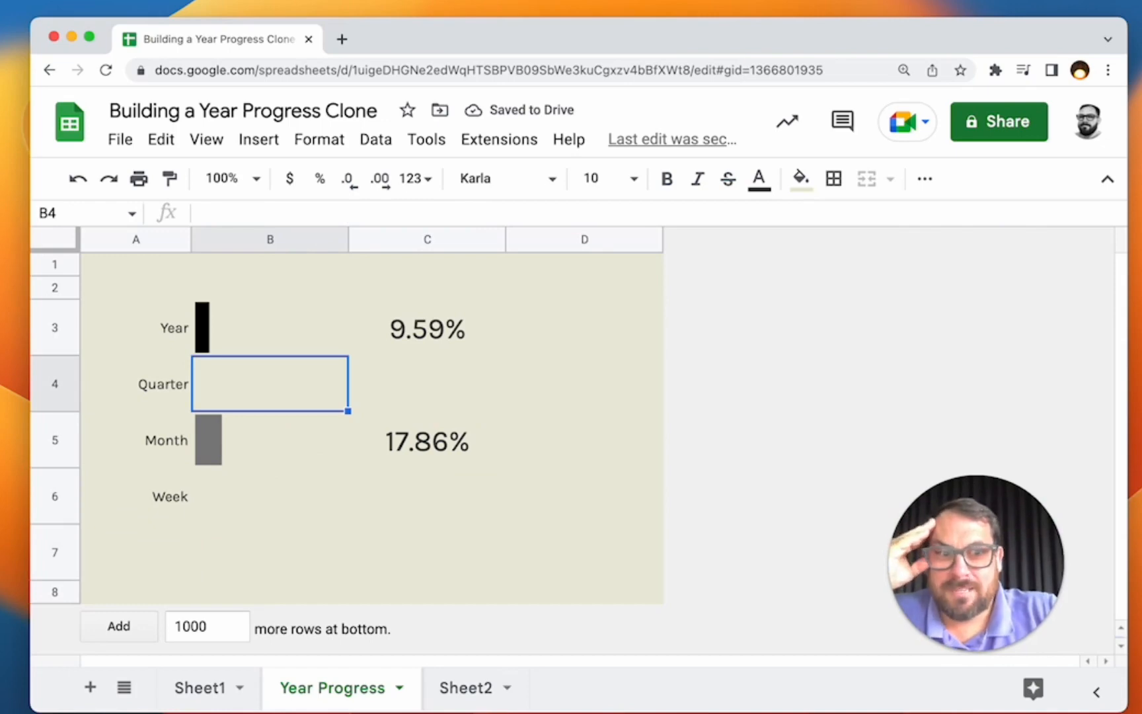
pyautogui.press('Down')
pyautogui.press('Up')
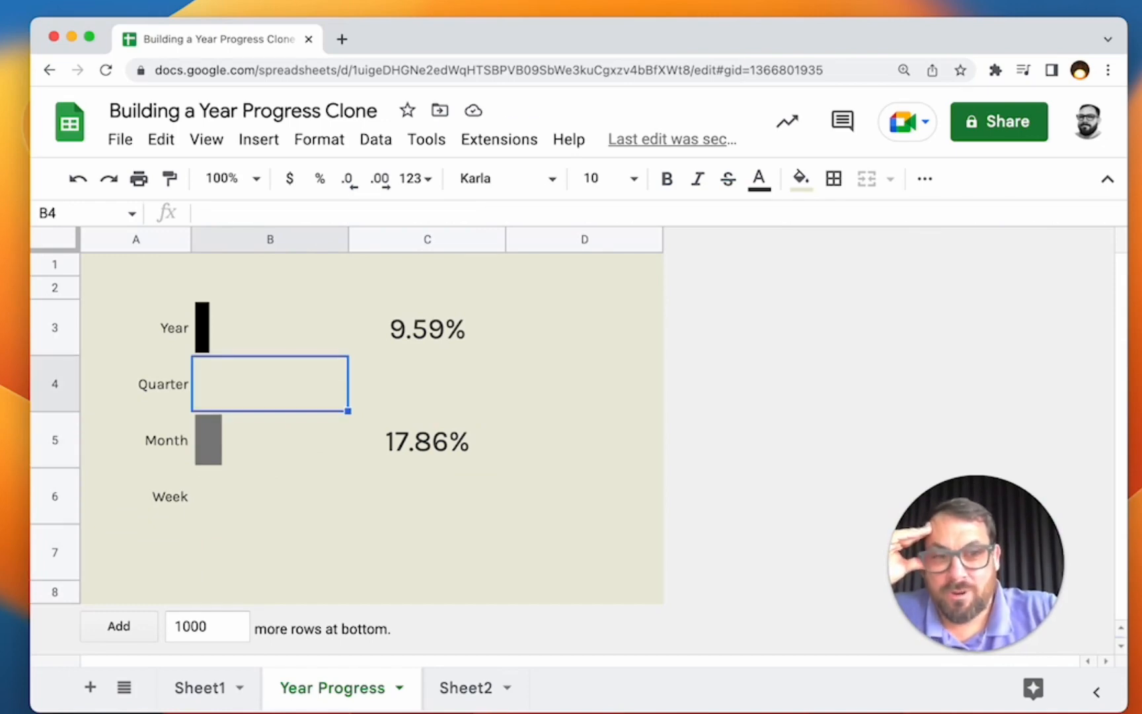
pyautogui.click(242, 508)
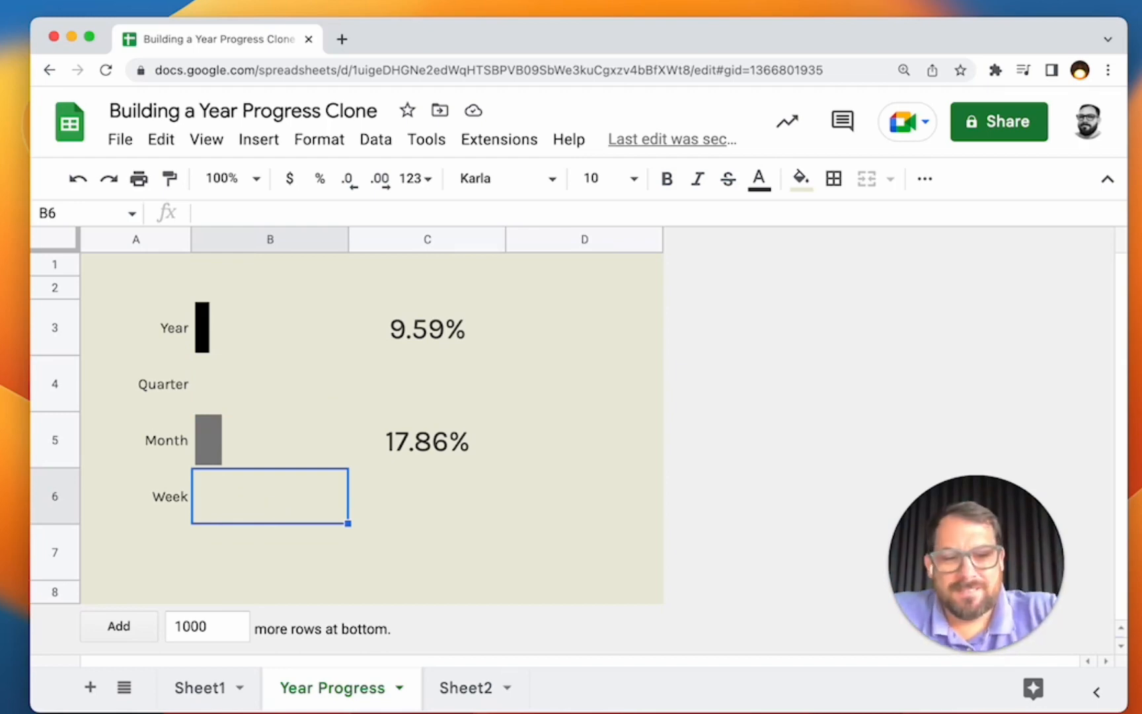
pyautogui.write('=eo')
pyautogui.press('BackSpace')
pyautogui.press('BackSpace')
pyautogui.write('week')
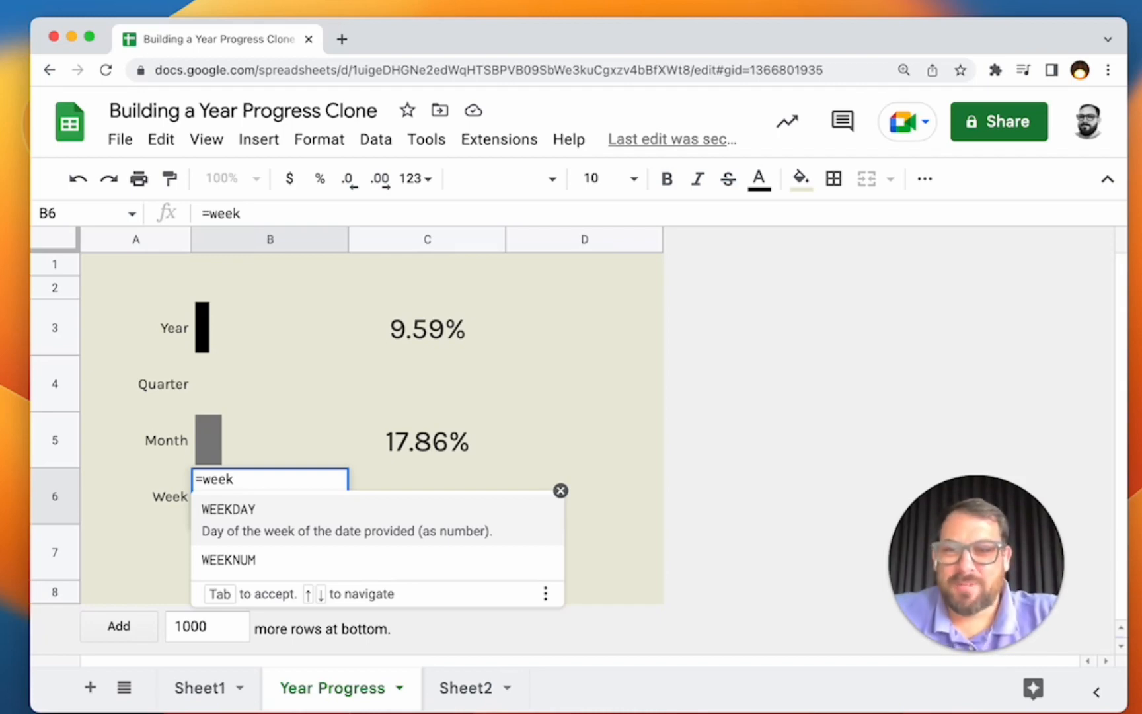
pyautogui.press('Down')
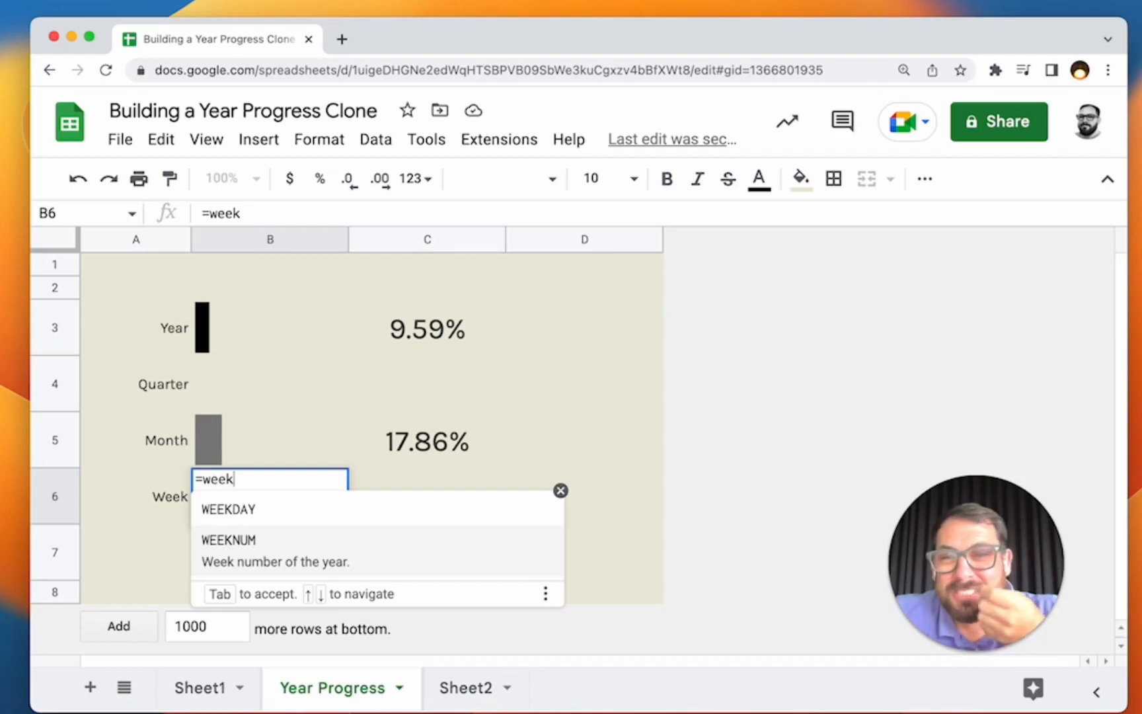
pyautogui.press('Escape')
pyautogui.press('Escape')
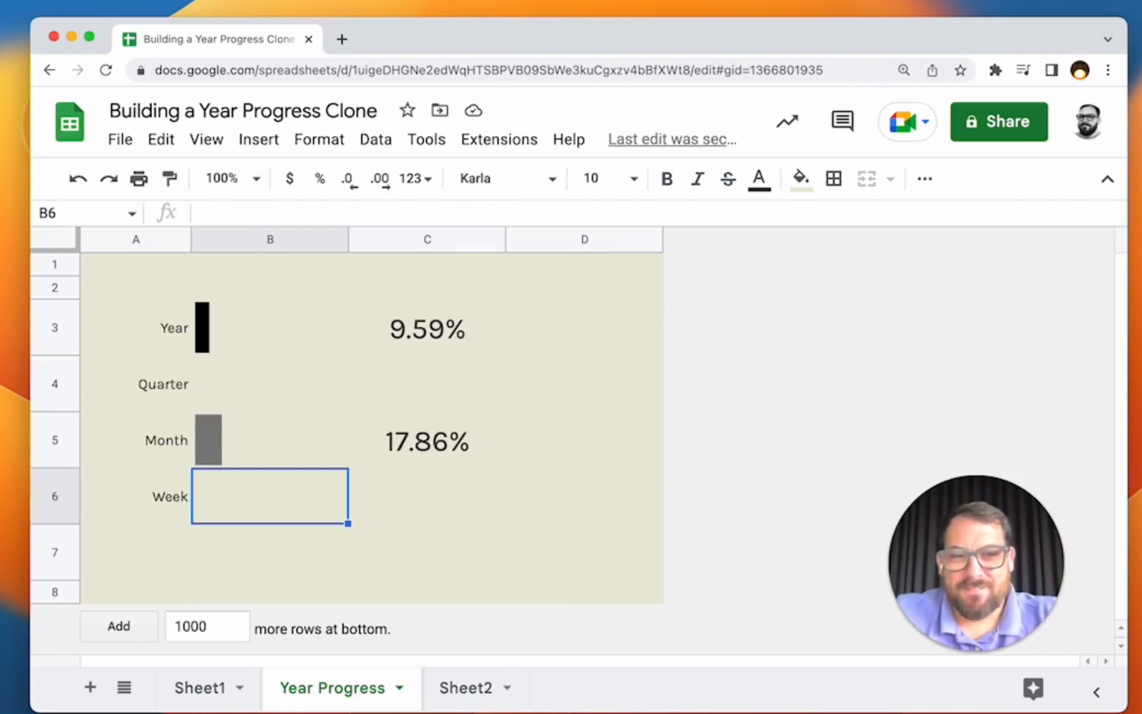
# Step: Copy the Month sparkline from B5 into the Week row's cell B6
pyautogui.press('Up')
pyautogui.press('super+c')
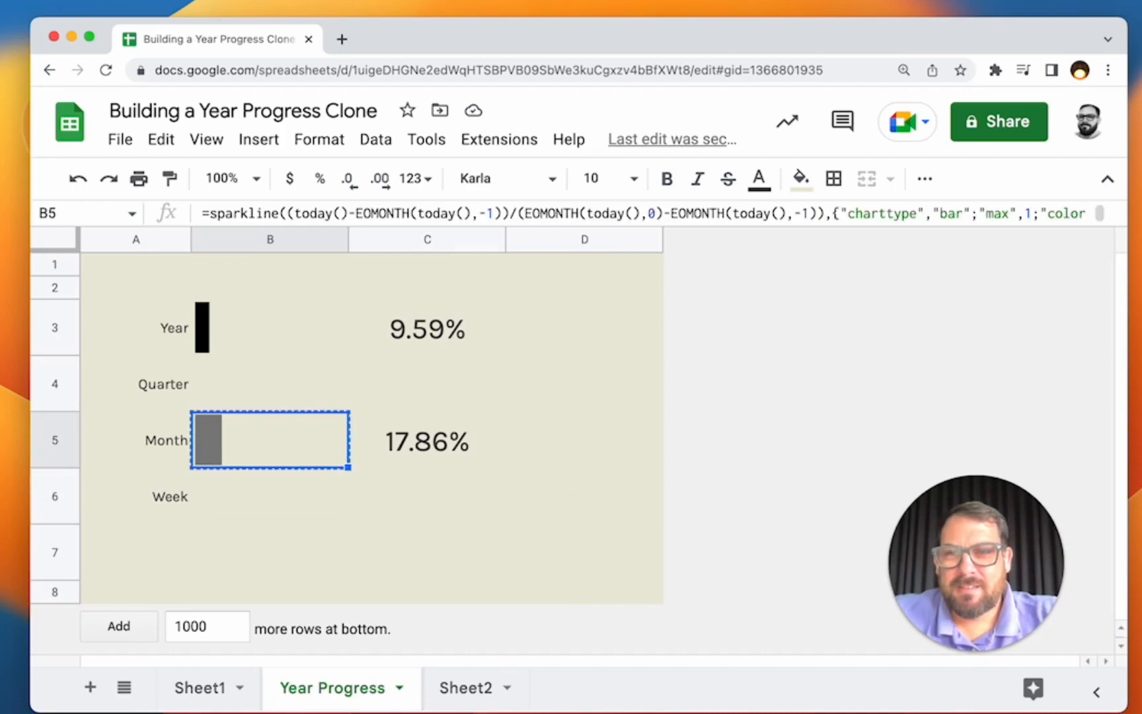
pyautogui.press('Down')
pyautogui.press('super+v')
pyautogui.press('Up')
pyautogui.press('Up')
pyautogui.press('Down')
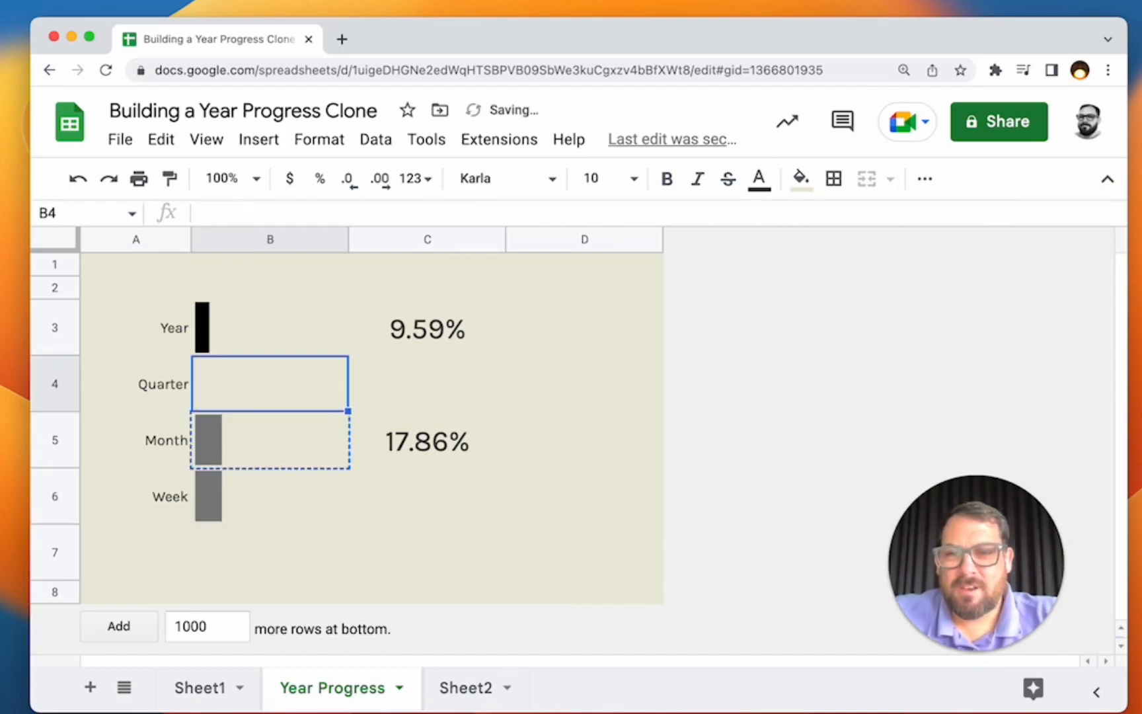
# Step: Paste the copied Month sparkline into the Quarter row's cell B4
pyautogui.press('Up')
pyautogui.press('super+v')
pyautogui.press('Down')
# Step: Copy the Month percentage formula from C5 into the Week row's cell C6
pyautogui.press('Up')
pyautogui.press('Right')
pyautogui.press('Down')
pyautogui.press('super+c')
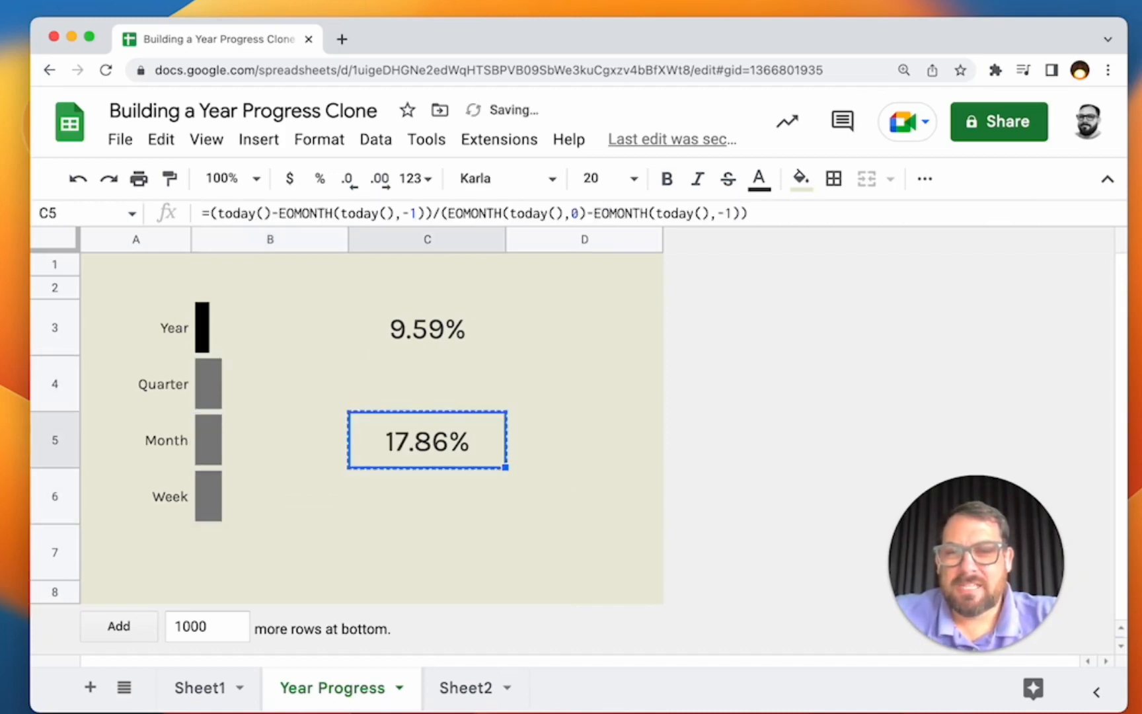
pyautogui.press('Down')
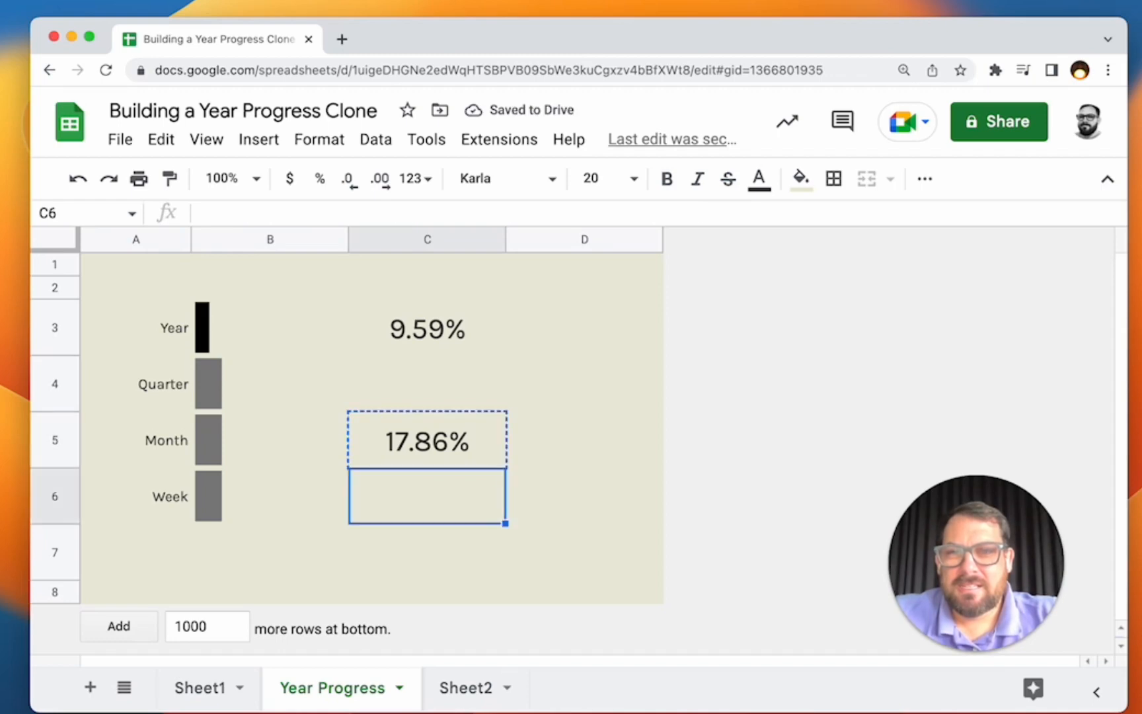
pyautogui.press('super+v')
# Step: Replace the formula in C6 with =weekday(today()) and commit it
pyautogui.doubleClick(399, 496)
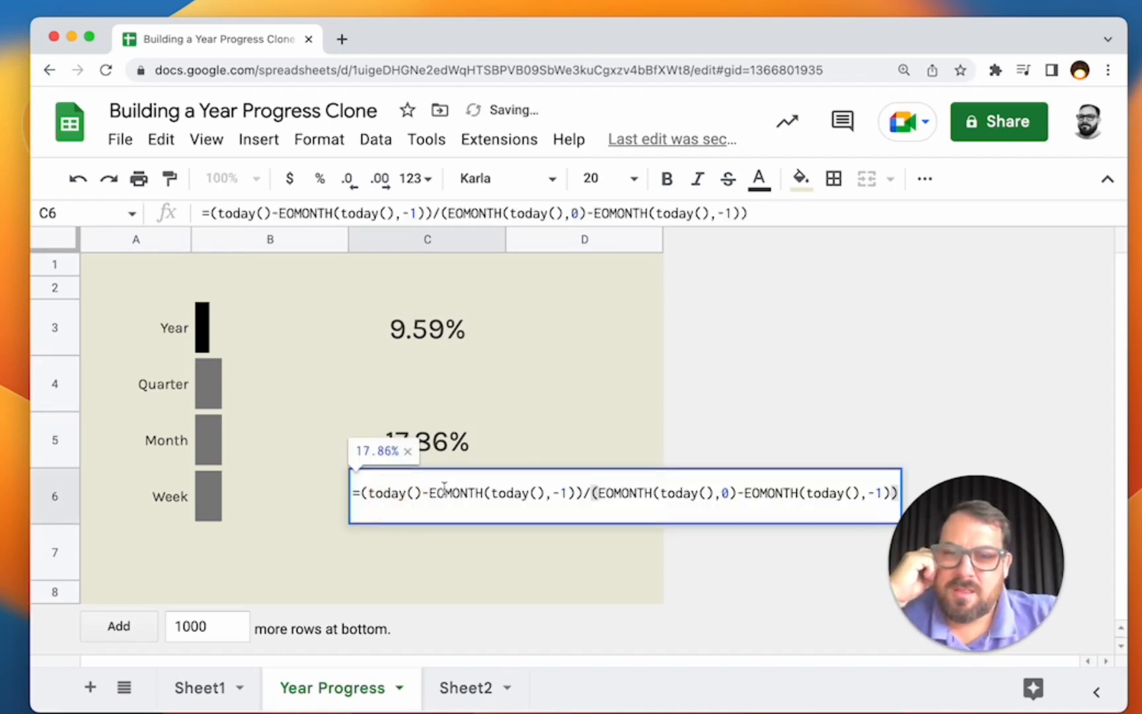
pyautogui.moveTo(421, 496); pyautogui.dragTo(880, 518)
pyautogui.press('BackSpace')
pyautogui.press('Home')
pyautogui.press('Right')
pyautogui.press('Delete')
pyautogui.write('weekday(')
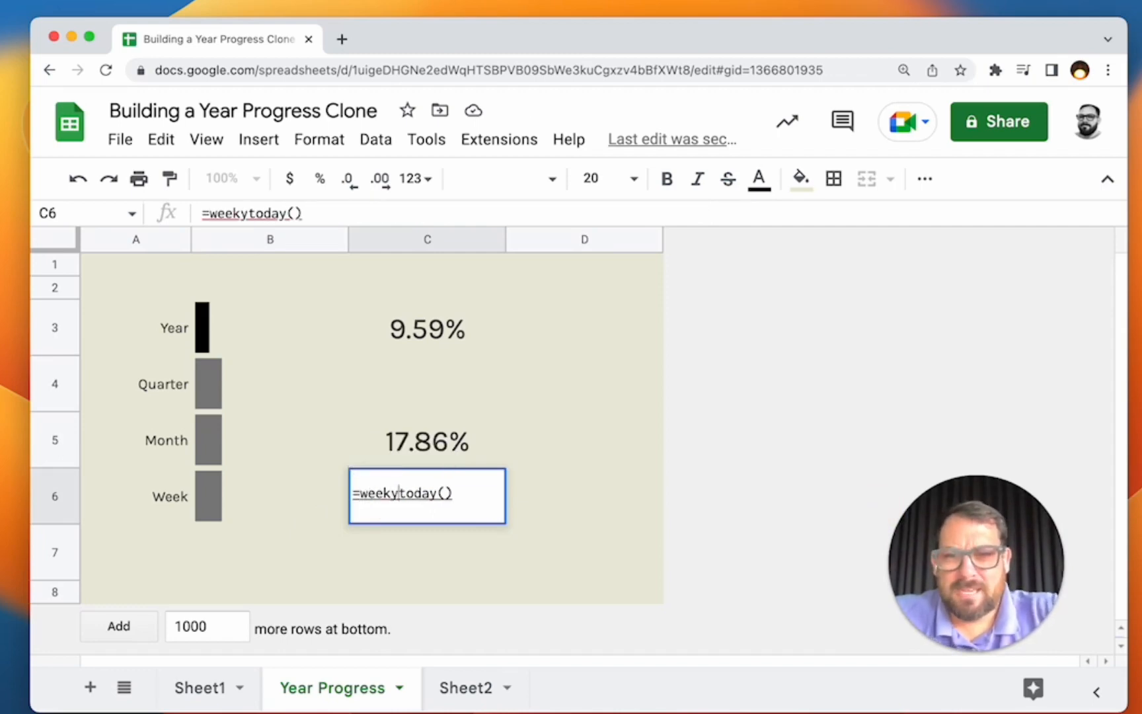
pyautogui.press('End')
pyautogui.write(')')
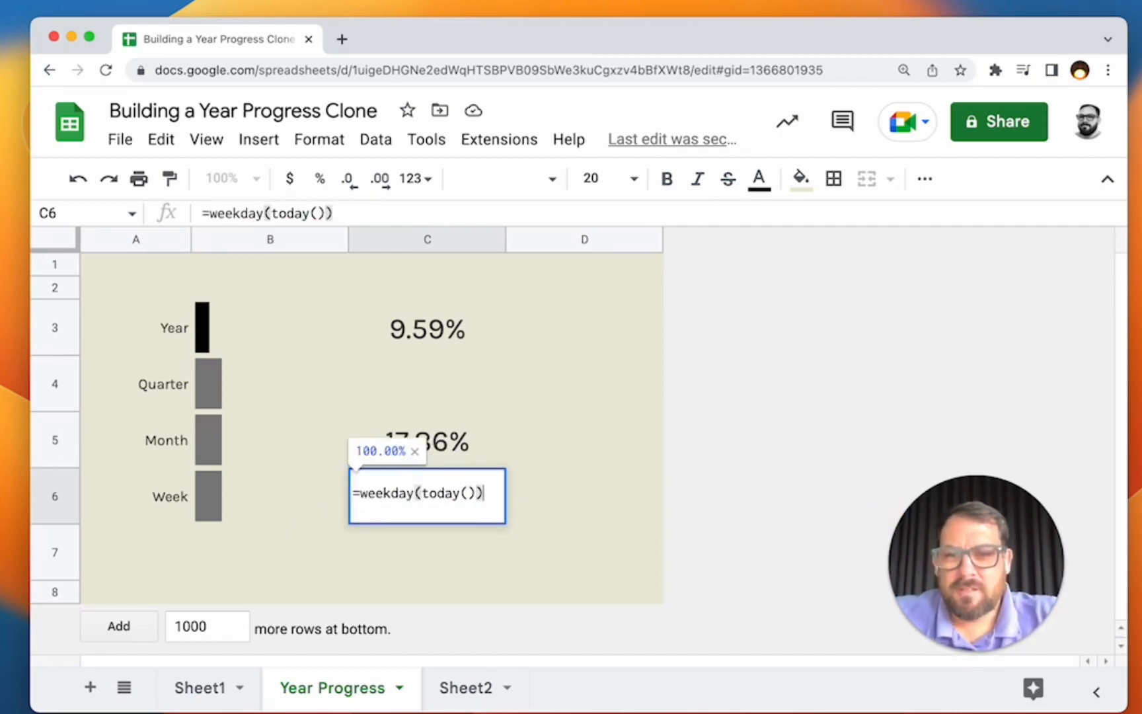
pyautogui.click(602, 462)
pyautogui.click(433, 476)
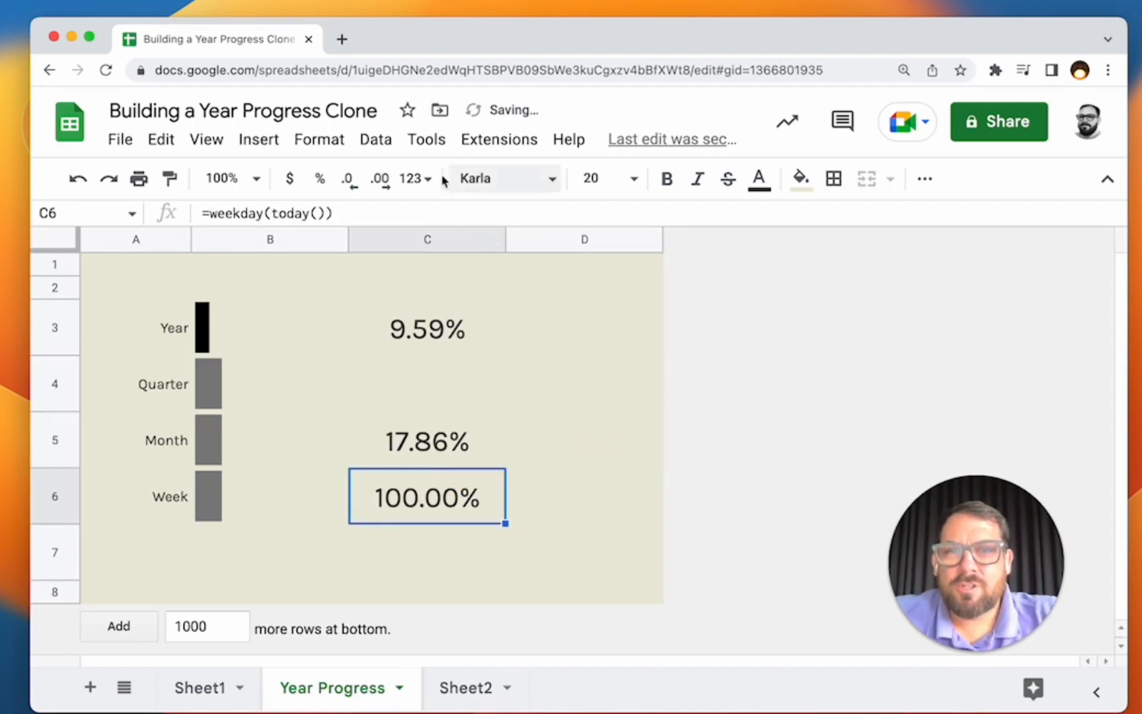
# Step: Apply the plain Number format to the weekday result in C6
pyautogui.click(427, 141)
pyautogui.moveTo(333, 144)
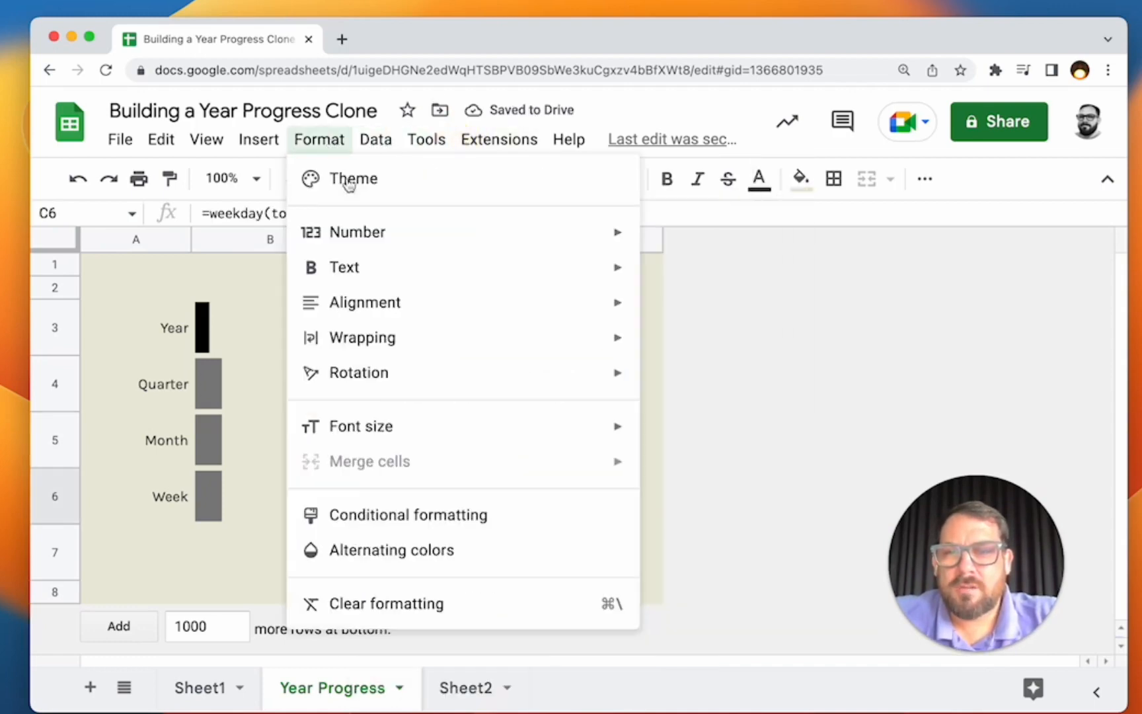
pyautogui.moveTo(408, 231)
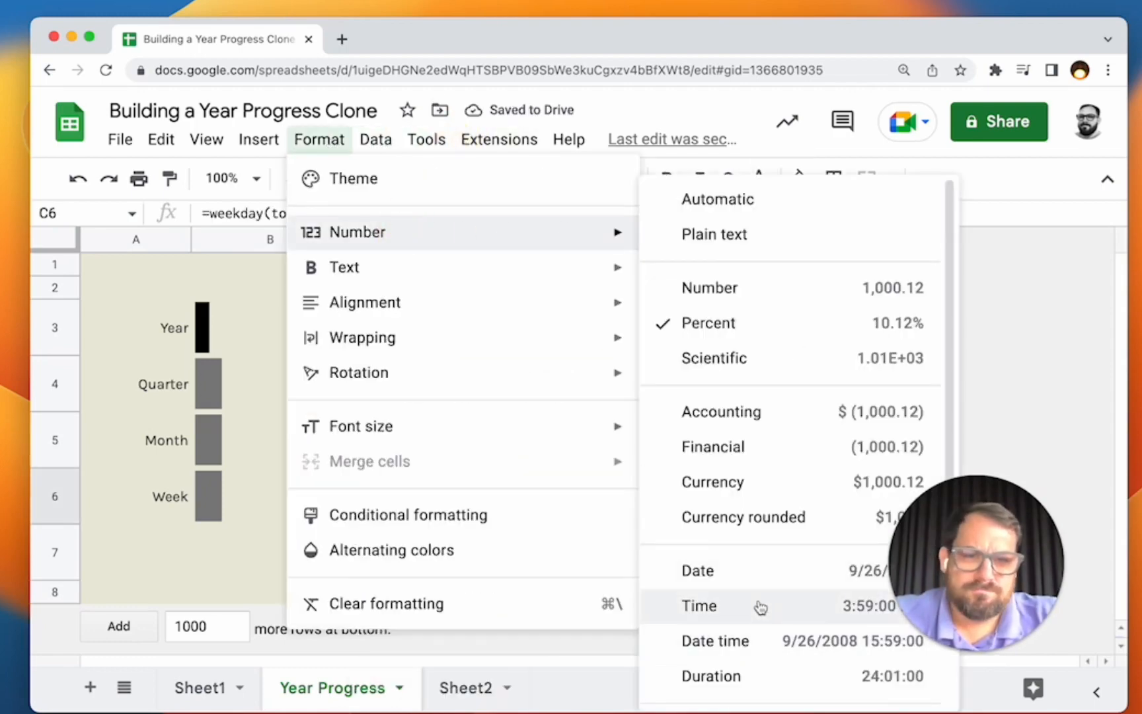
pyautogui.click(767, 573)
pyautogui.click(331, 137)
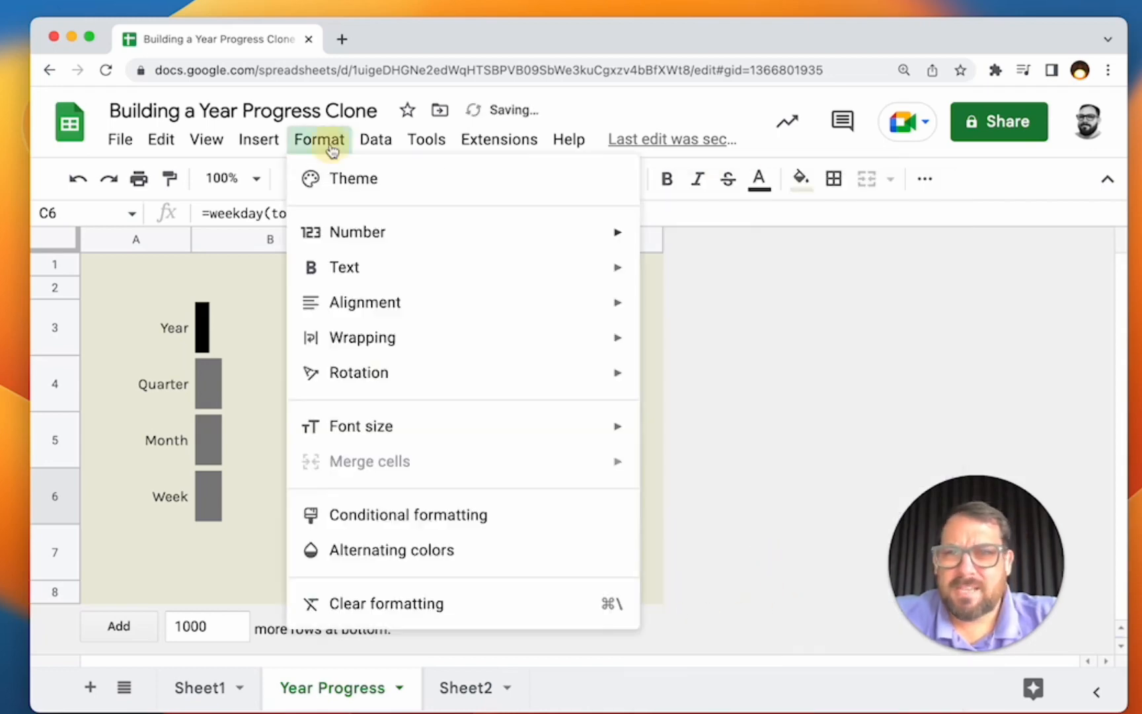
pyautogui.moveTo(357, 228)
pyautogui.click(758, 305)
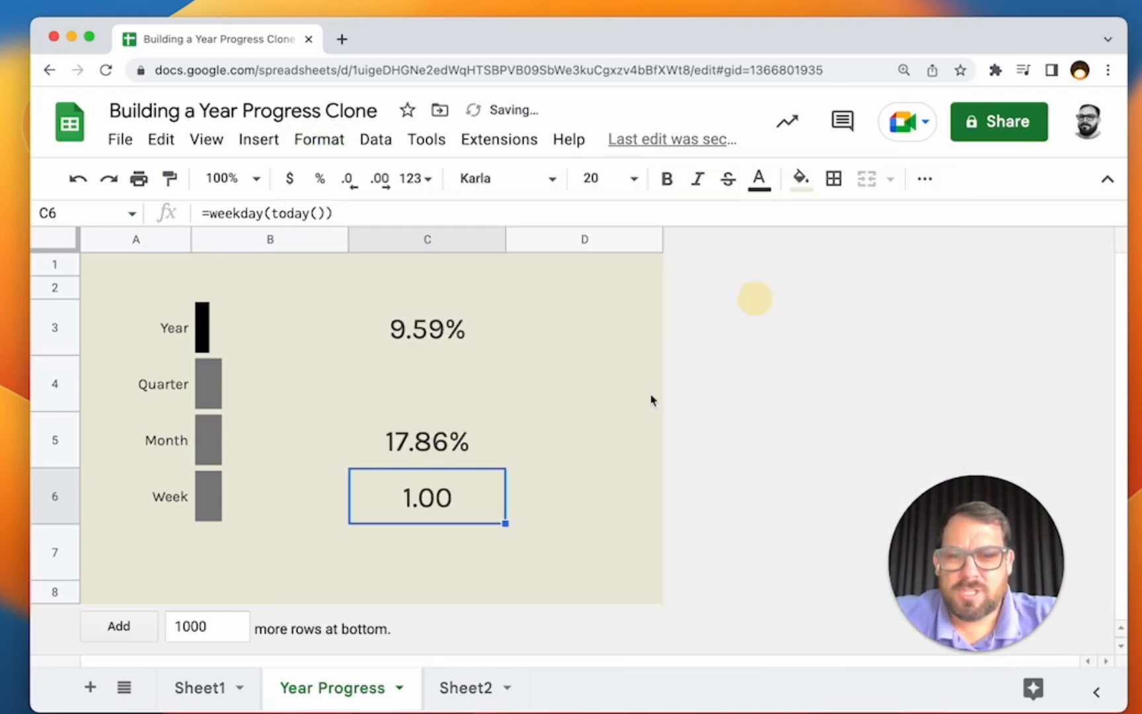
# Step: Change the C6 formula to =(weekday(today()))/7 and format the result as a percentage
pyautogui.doubleClick(428, 497)
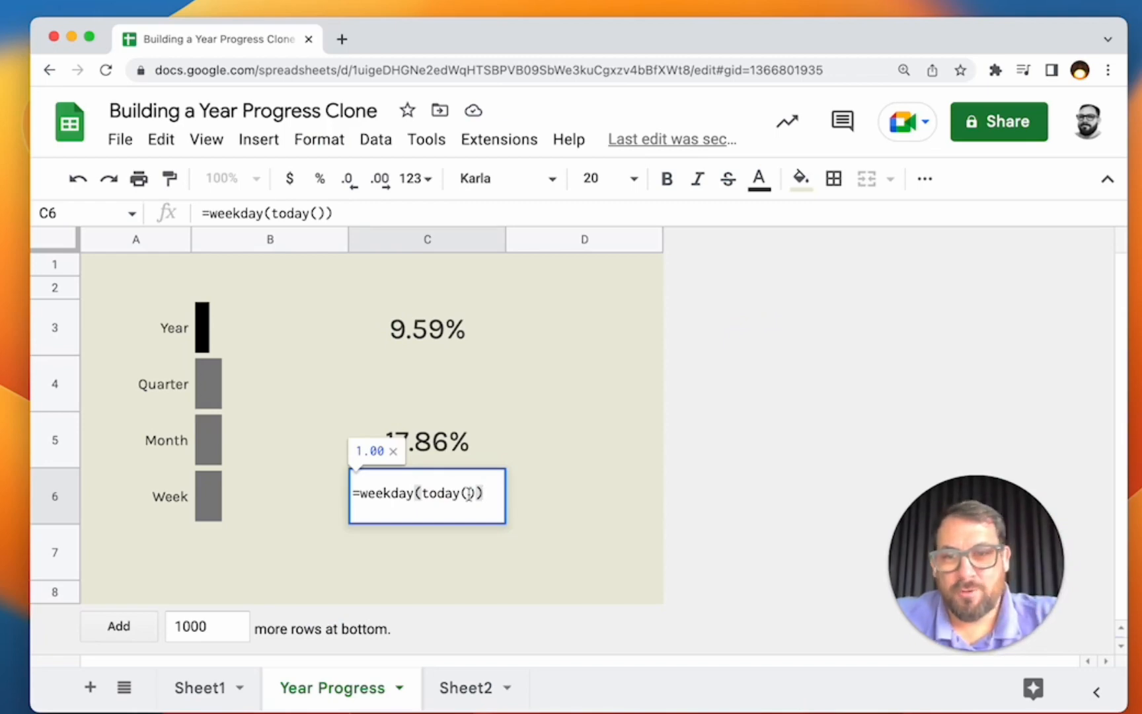
pyautogui.click(361, 493)
pyautogui.write('(')
pyautogui.click(491, 493)
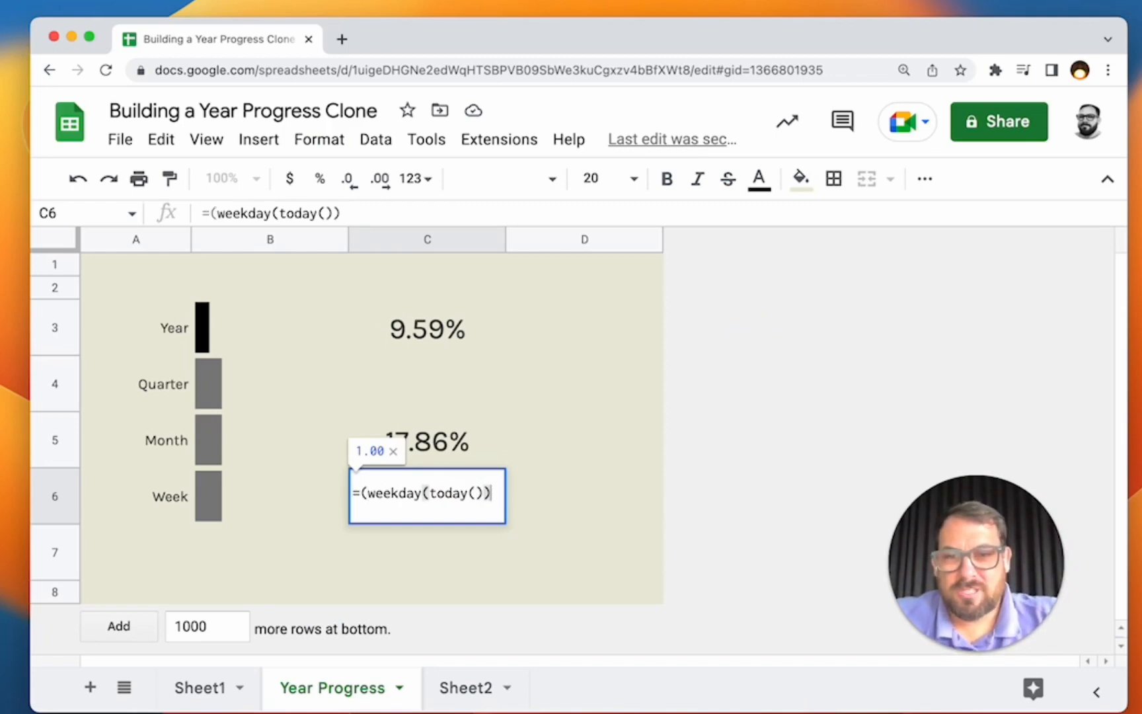
pyautogui.write(')')
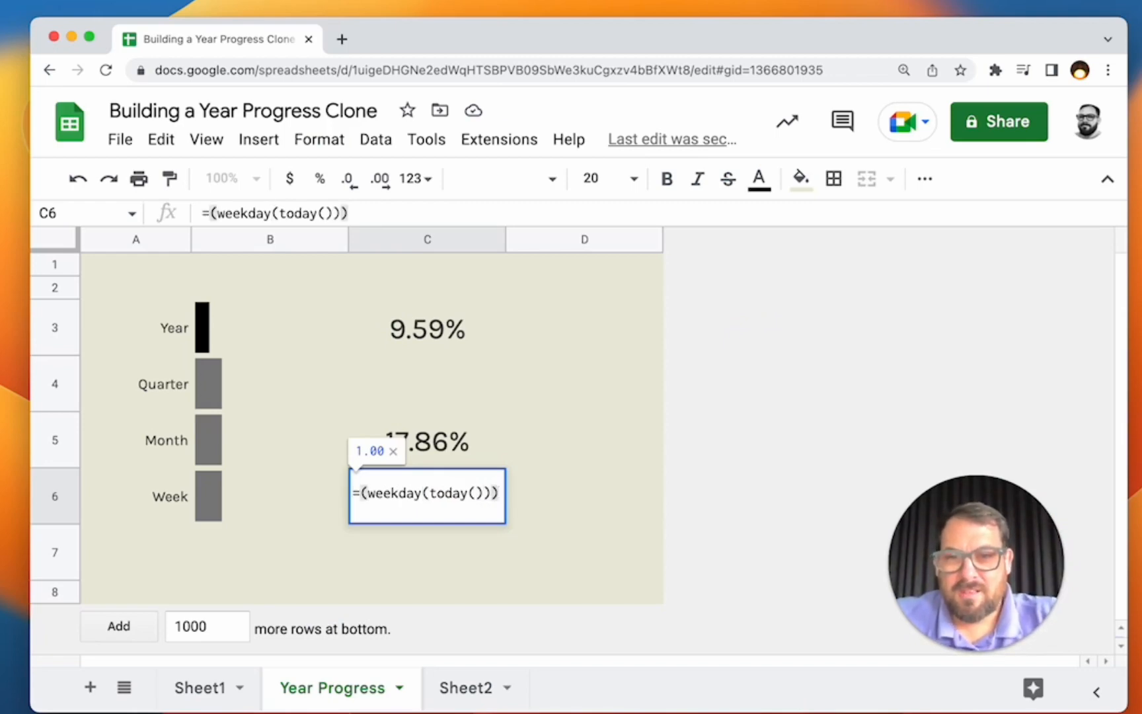
pyautogui.write('/7')
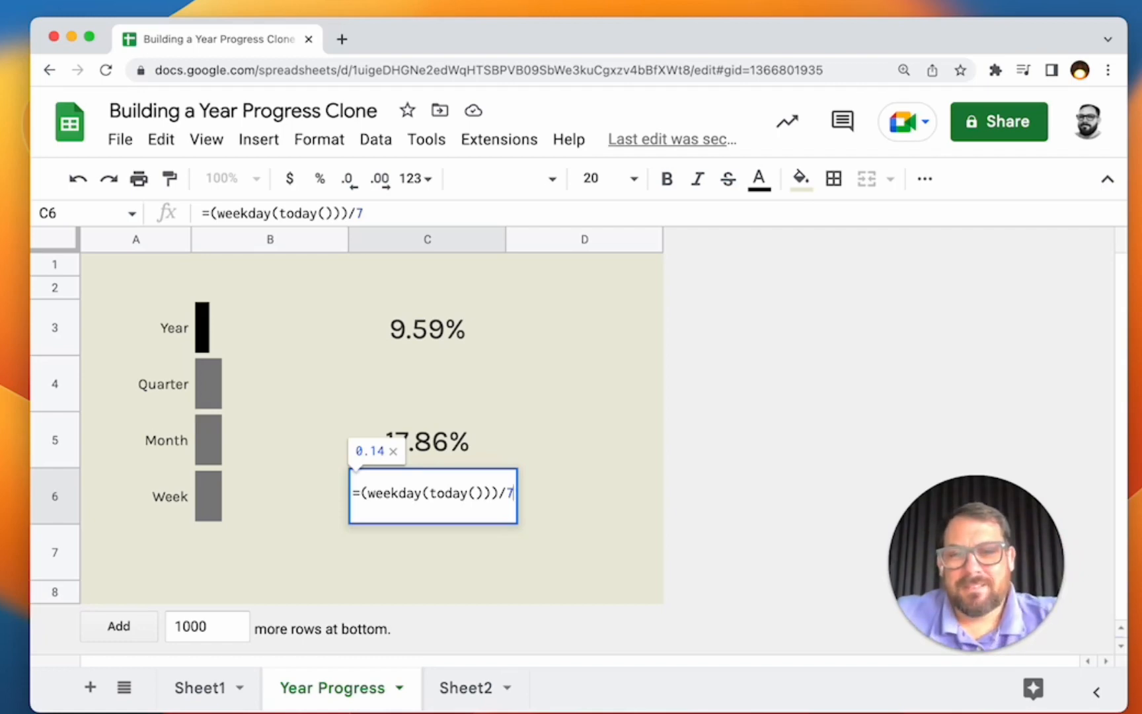
pyautogui.press('Return')
pyautogui.press('Up')
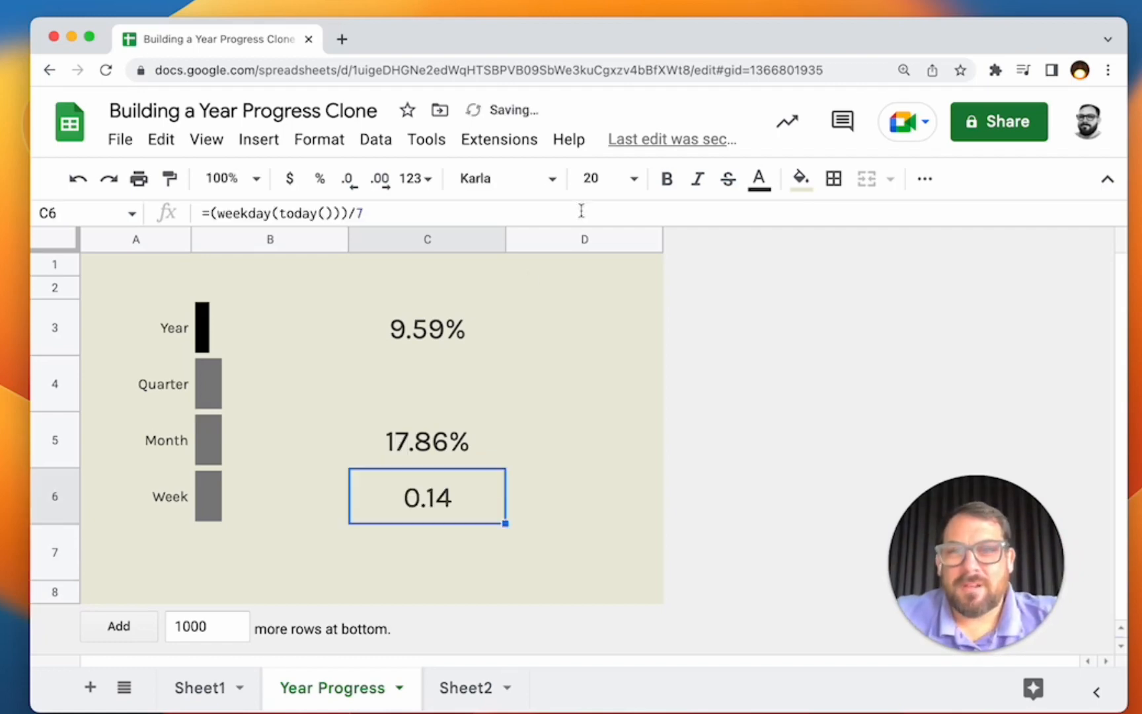
pyautogui.click(327, 185)
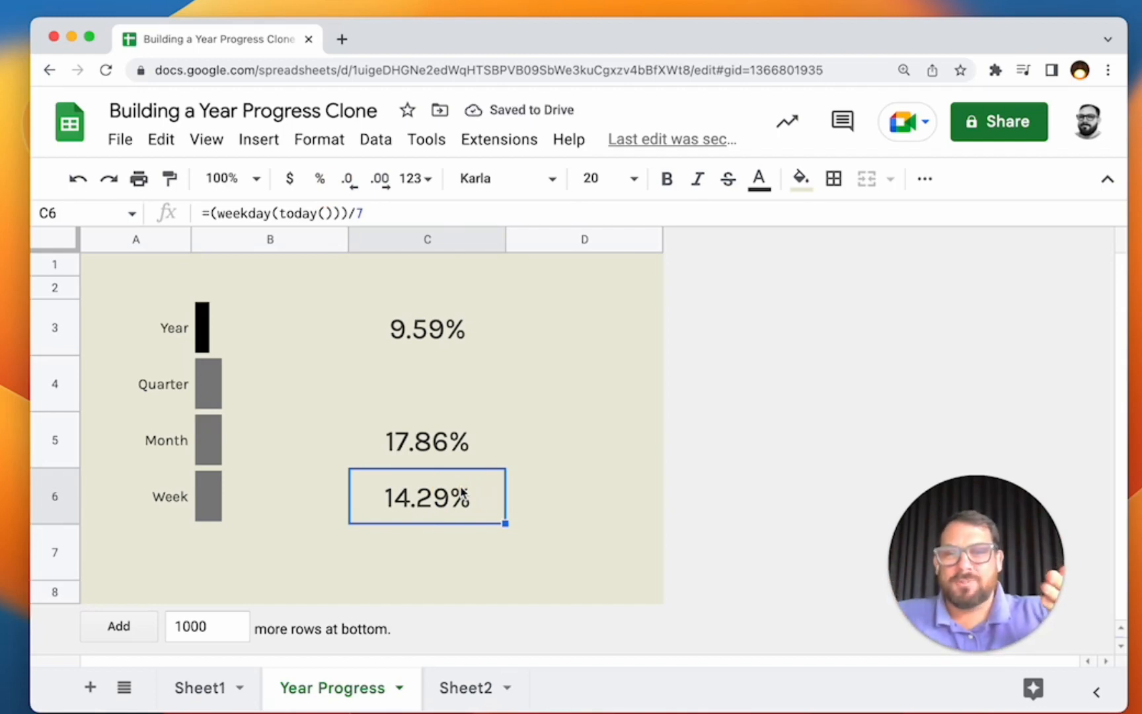
# Step: Open the C6 formula for editing and calculate 2/7 in the system-wide search
pyautogui.doubleClick(451, 506)
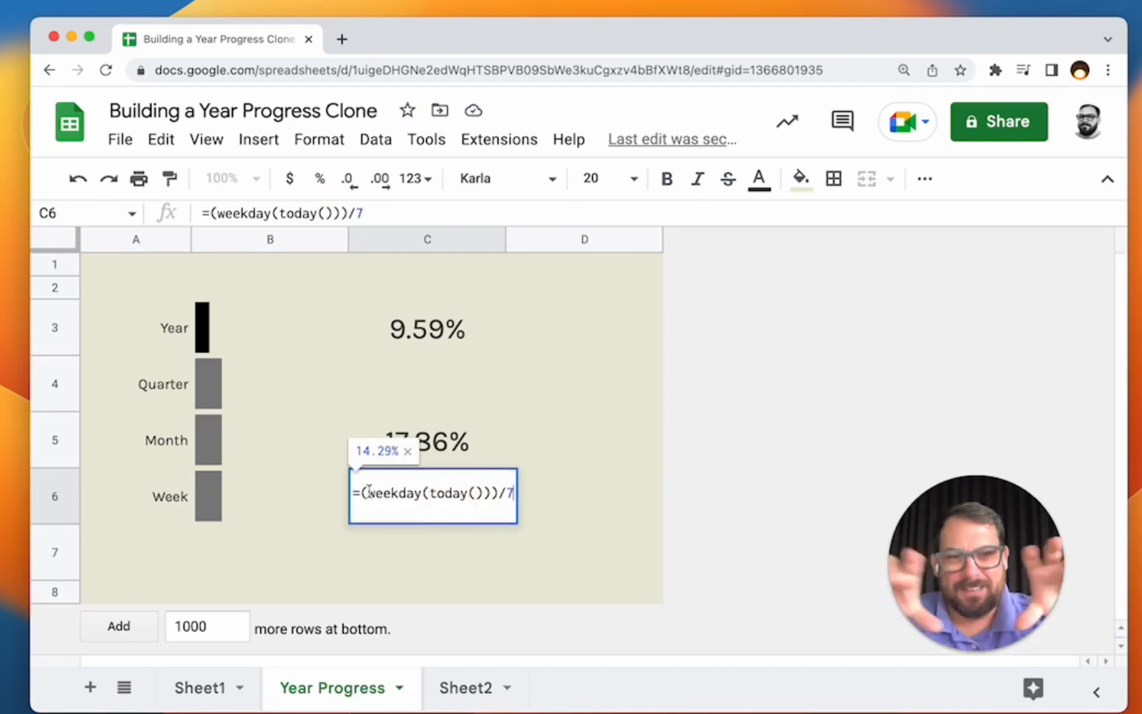
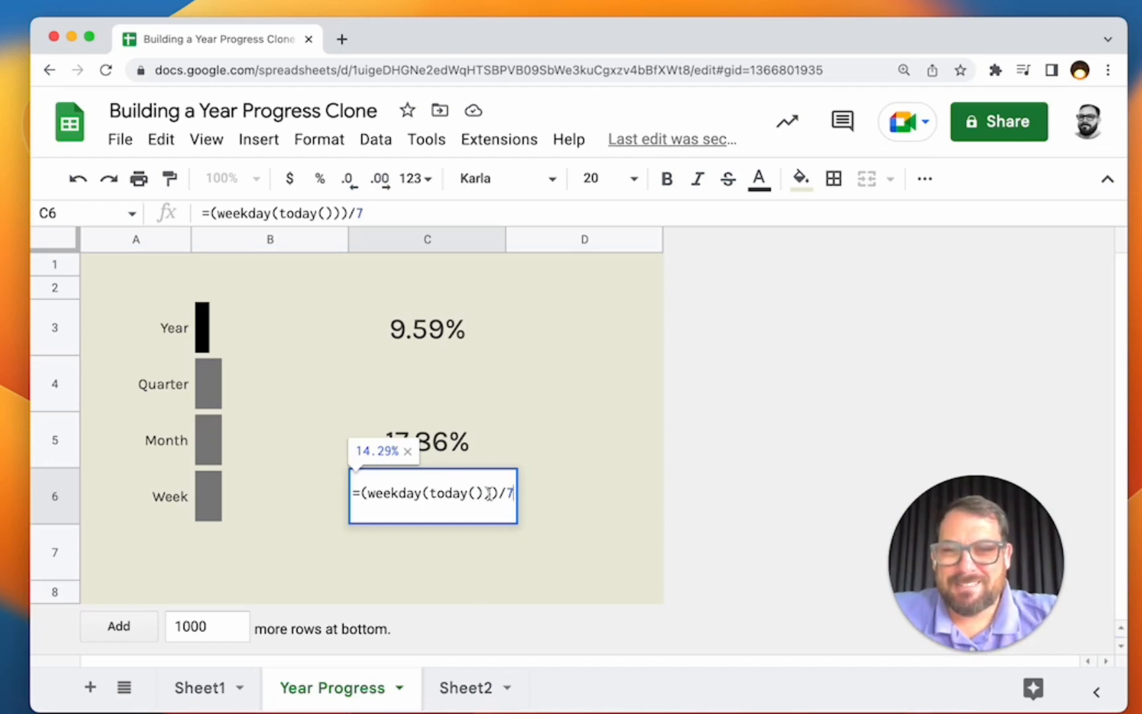
pyautogui.press('super+space')
pyautogui.write('2/7')
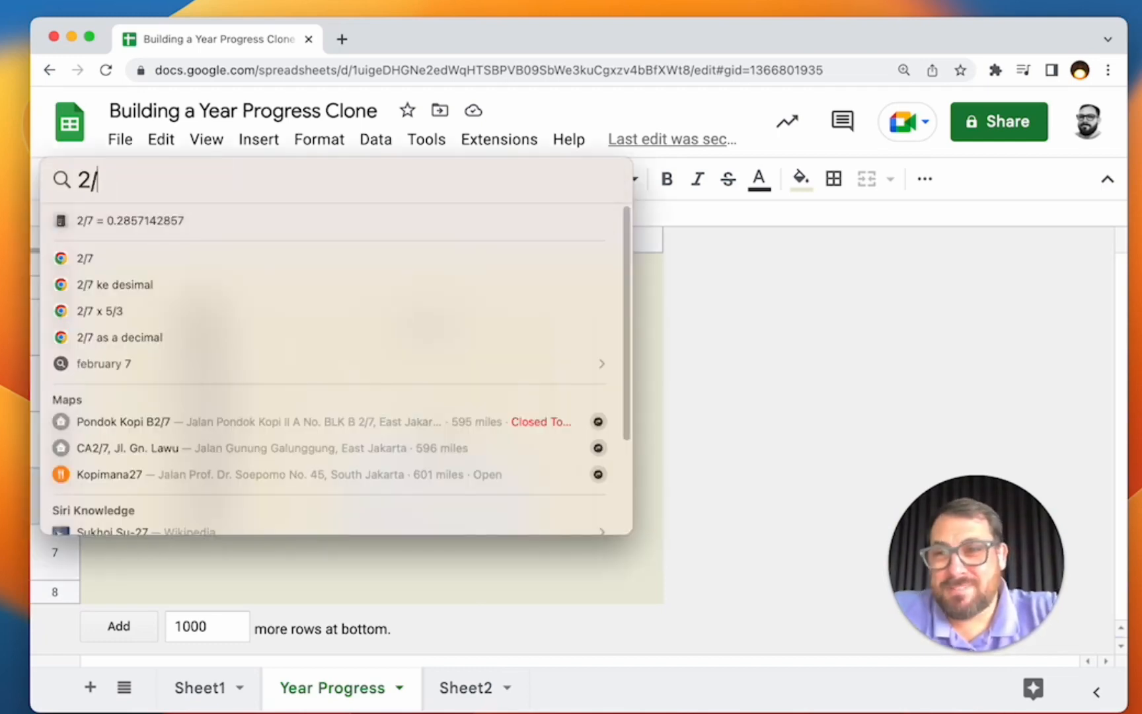
pyautogui.press('Escape')
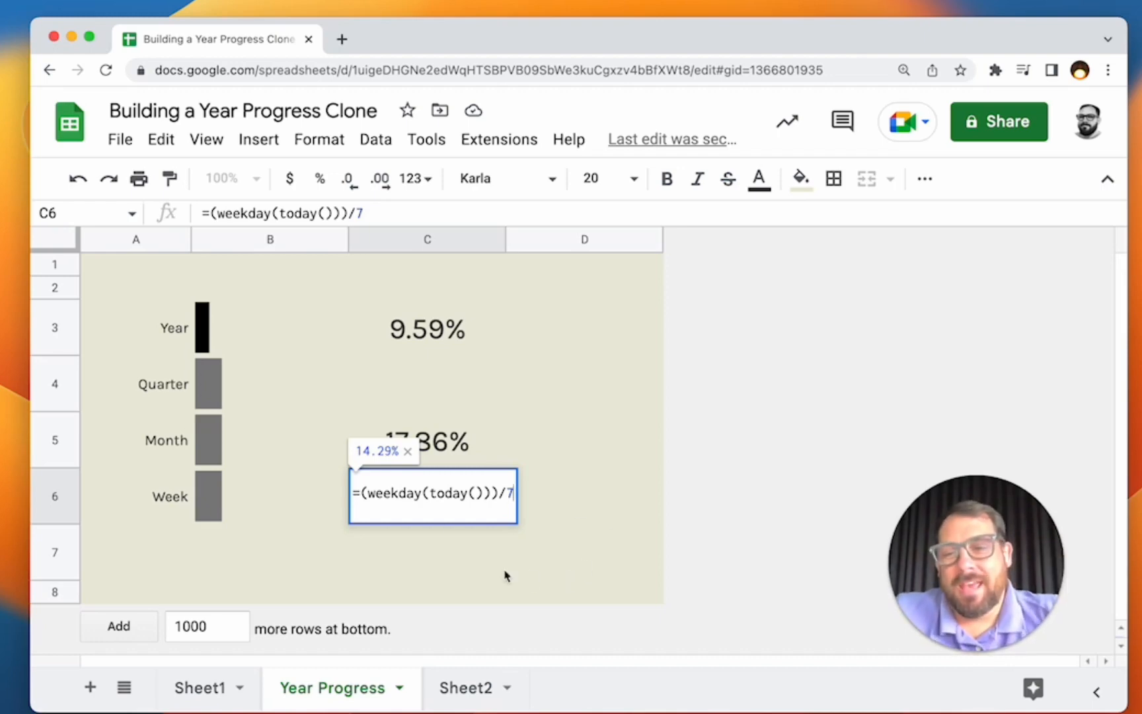
# Step: Replace the C6 formula with =now() and apply the Time format to the cell
pyautogui.moveTo(360, 493); pyautogui.dragTo(604, 500)
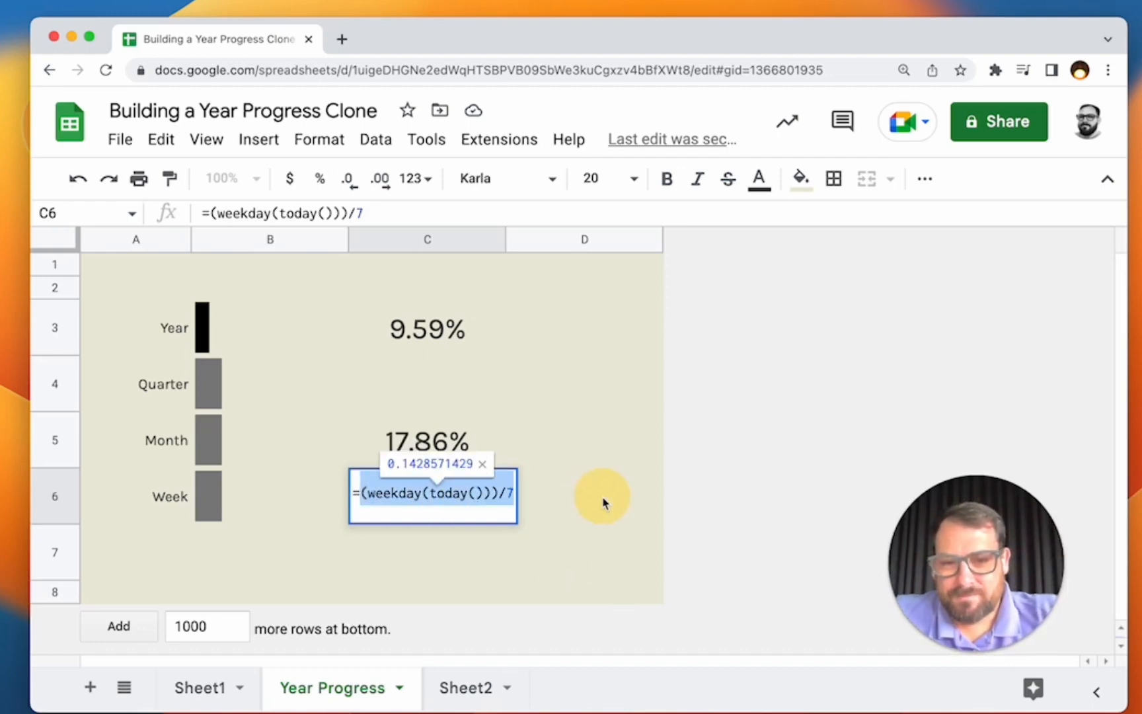
pyautogui.write('now()')
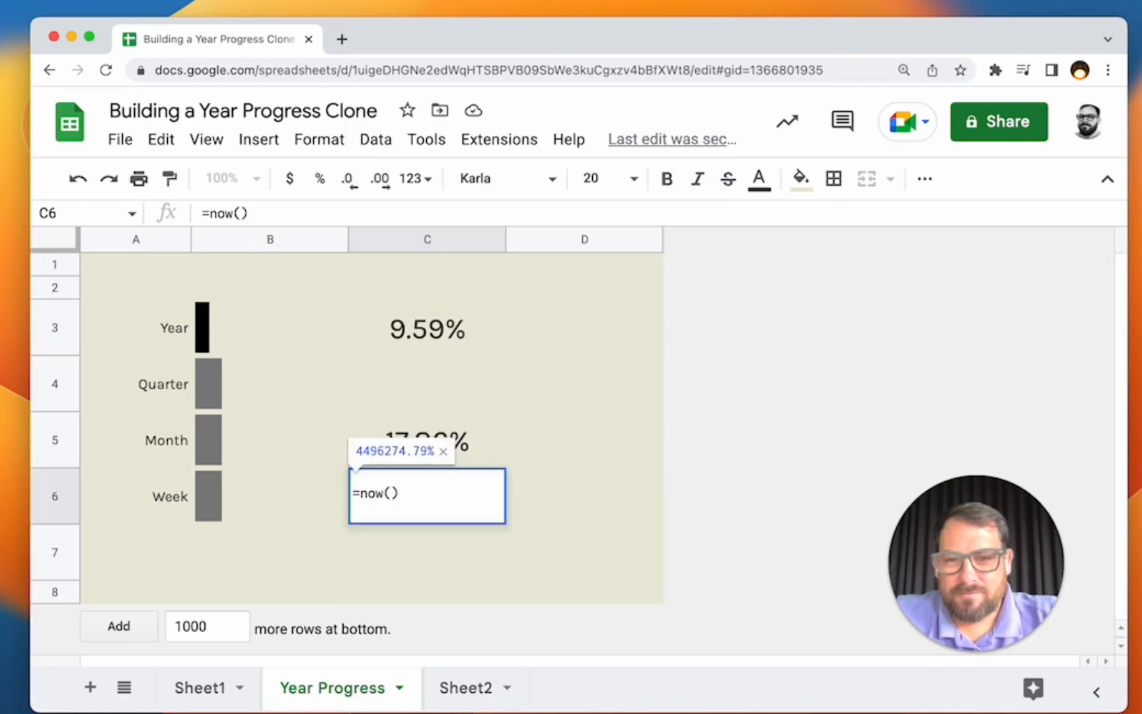
pyautogui.click(376, 141)
pyautogui.moveTo(415, 145)
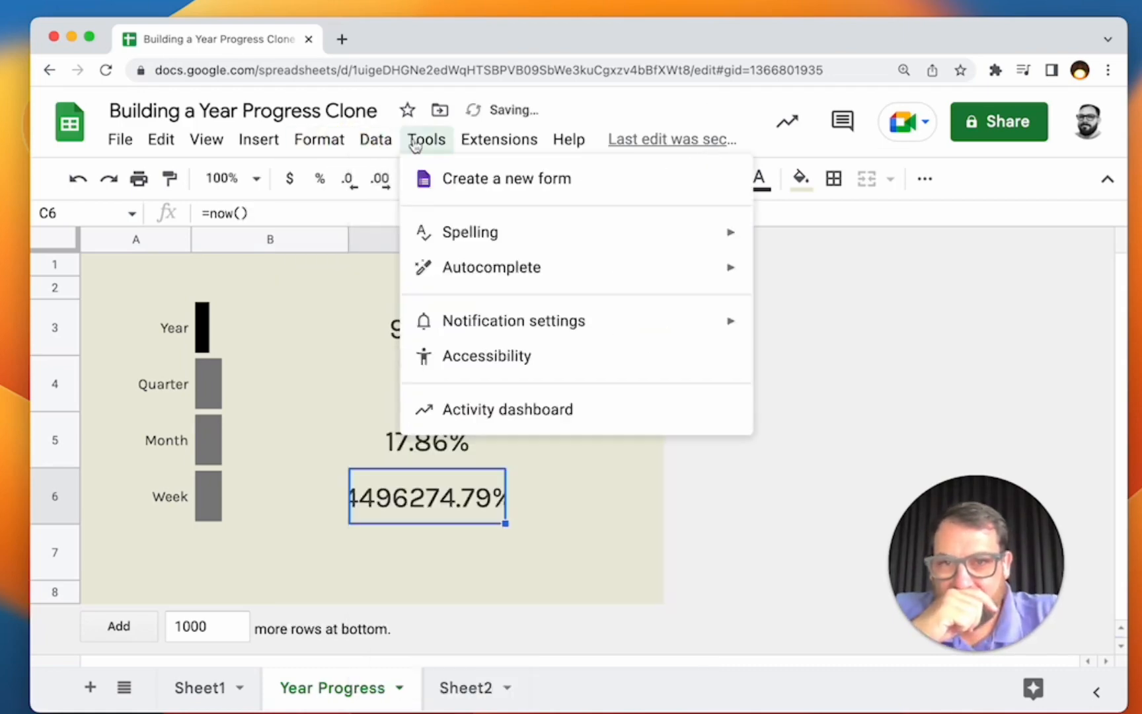
pyautogui.moveTo(319, 140)
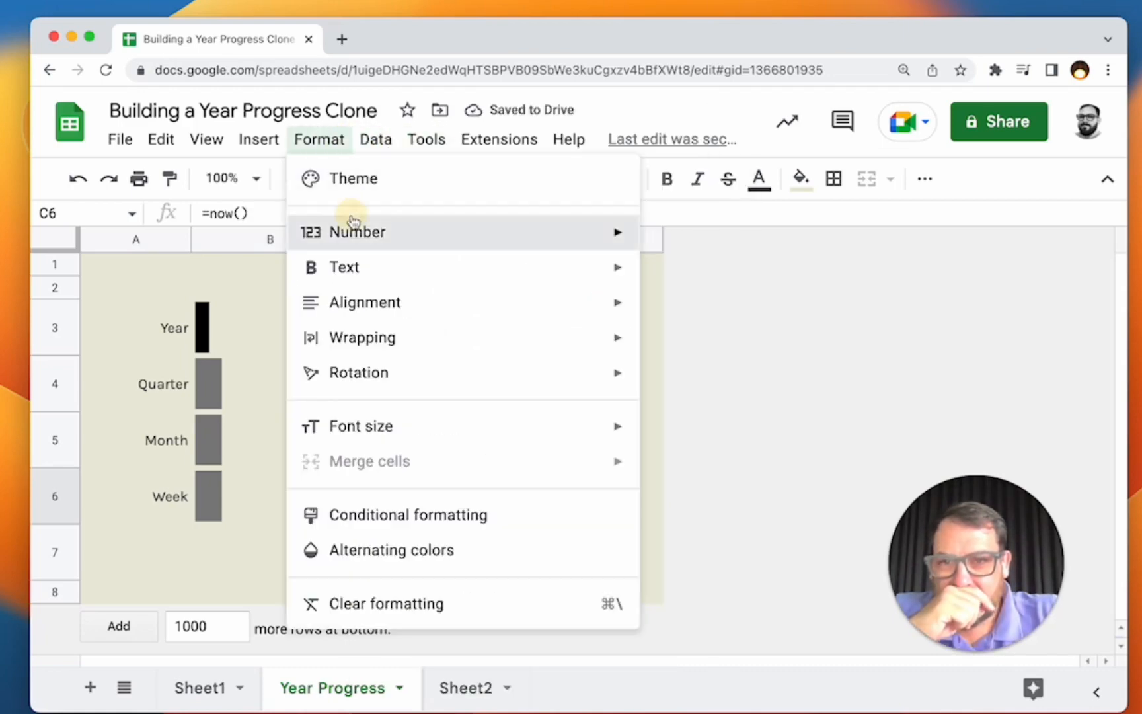
pyautogui.moveTo(351, 231)
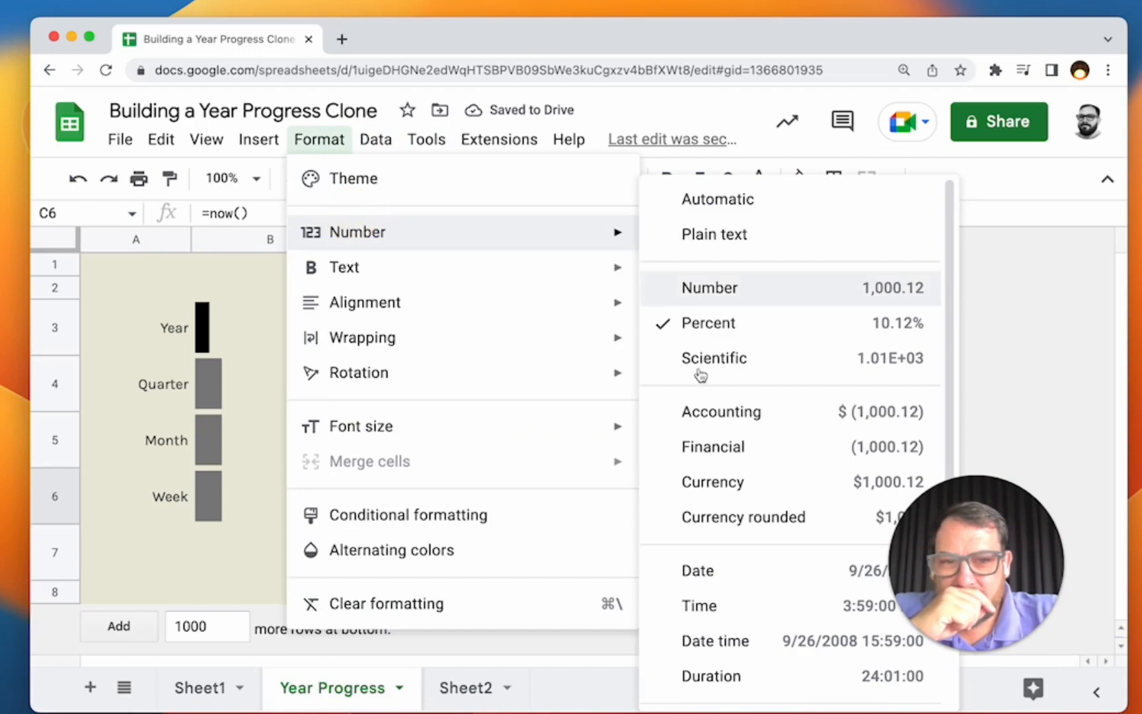
pyautogui.click(725, 607)
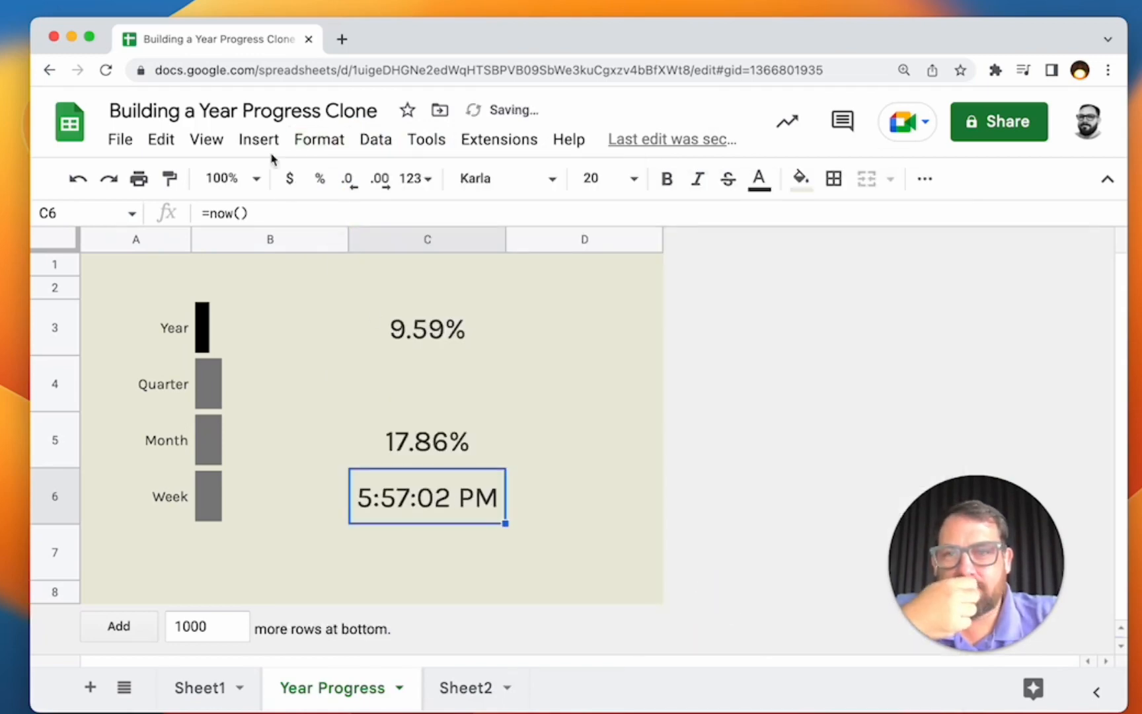
# Step: Apply the Date time format to C6 and widen column C to fit the full value
pyautogui.click(252, 141)
pyautogui.moveTo(310, 146)
pyautogui.moveTo(520, 240)
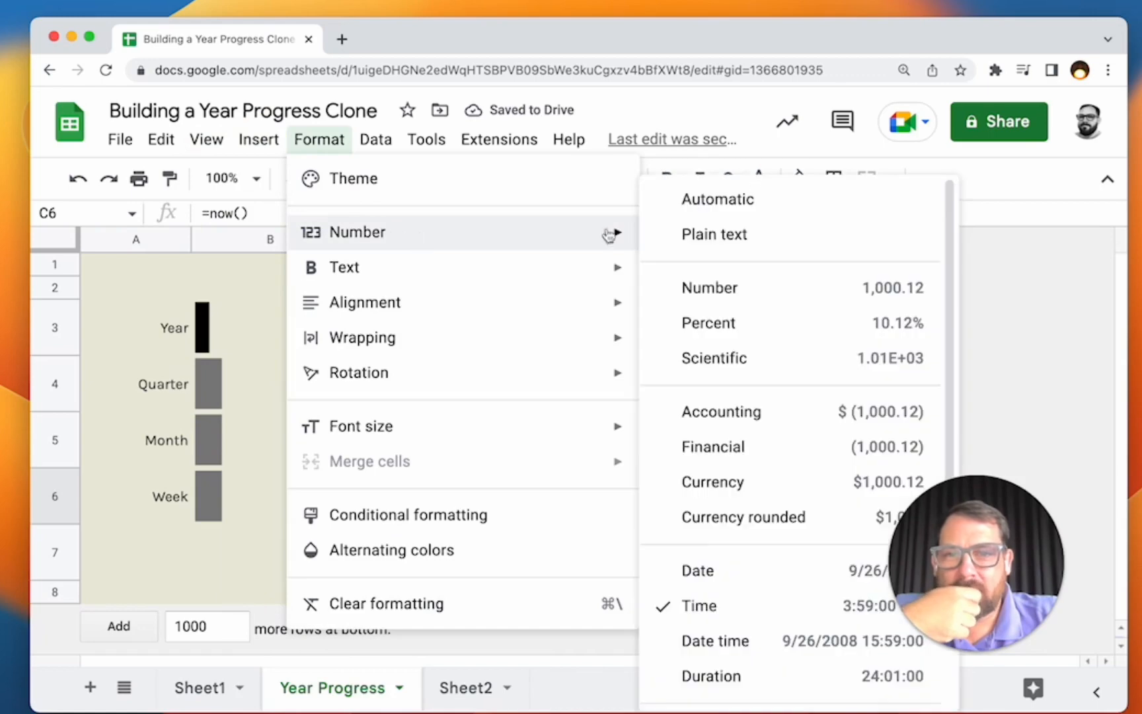
pyautogui.click(787, 642)
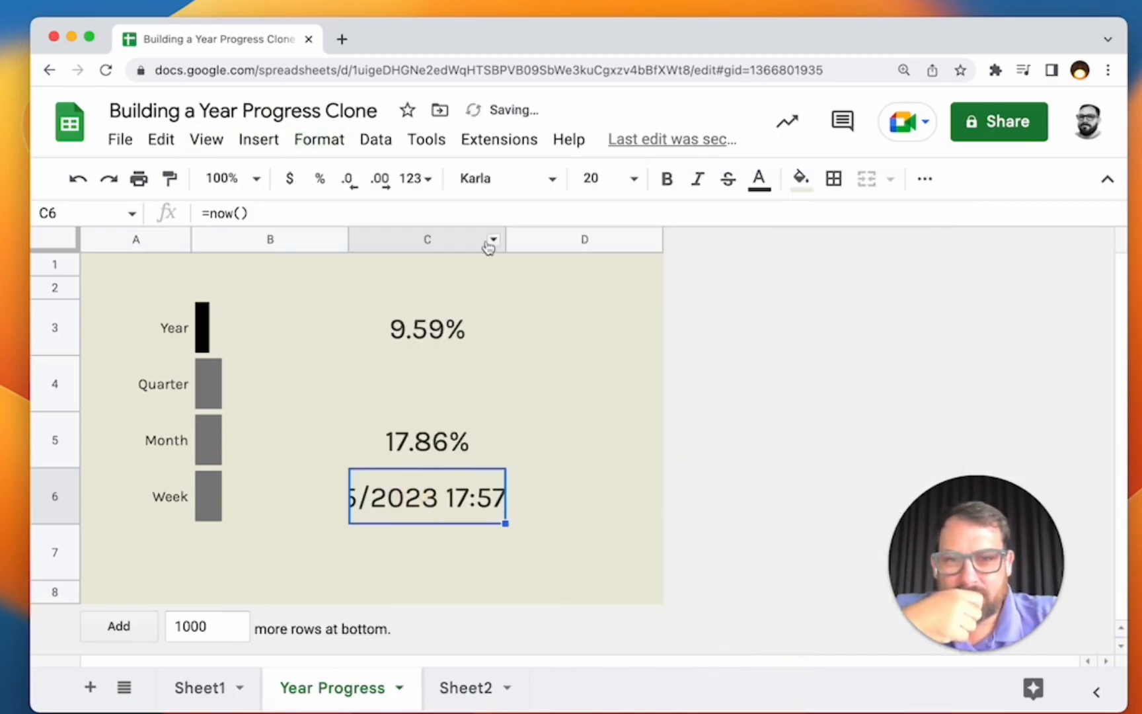
pyautogui.moveTo(504, 238); pyautogui.dragTo(741, 238)
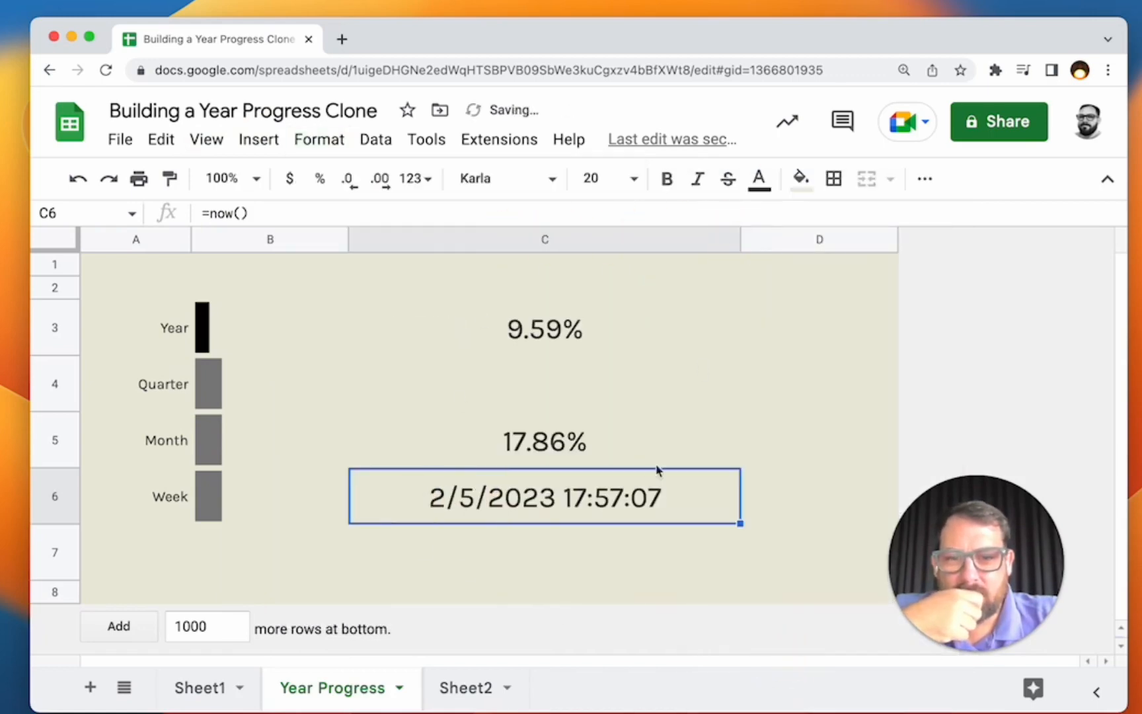
# Step: Wrap the C6 formula in the HOUR function so it reads =hour(now())
pyautogui.doubleClick(545, 502)
pyautogui.click(359, 494)
pyautogui.write('hour(')
pyautogui.press('End')
pyautogui.write(')')
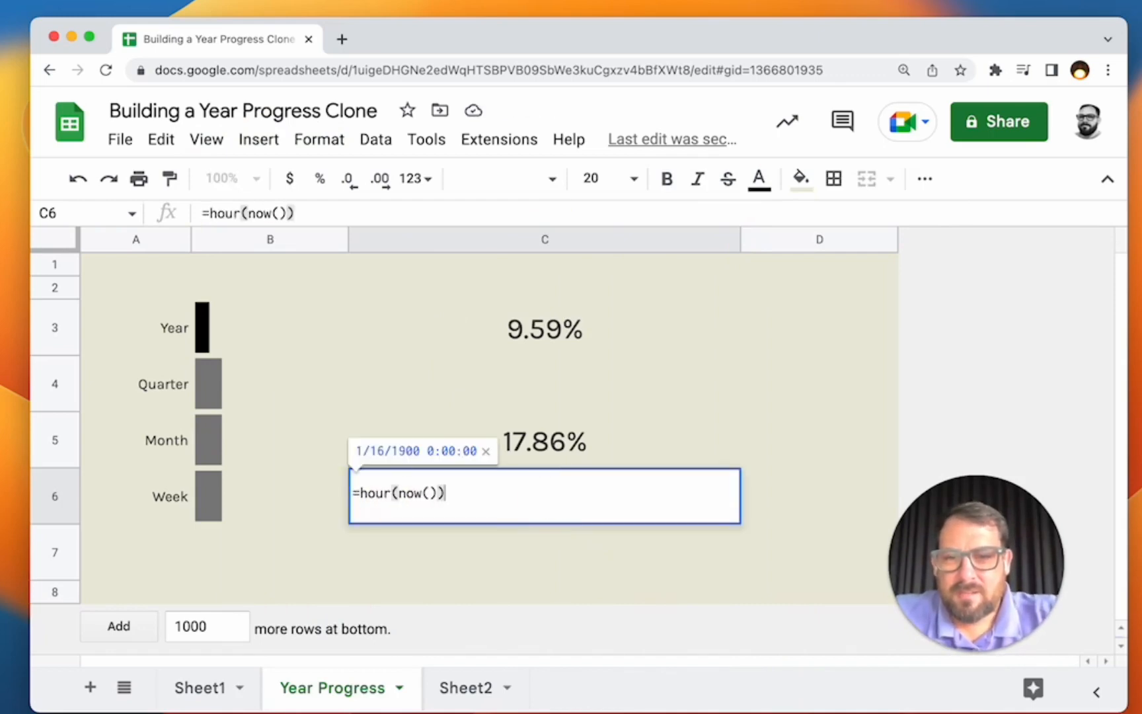
pyautogui.press('Return')
# Step: Apply the Number format to the hour result in C6
pyautogui.click(327, 140)
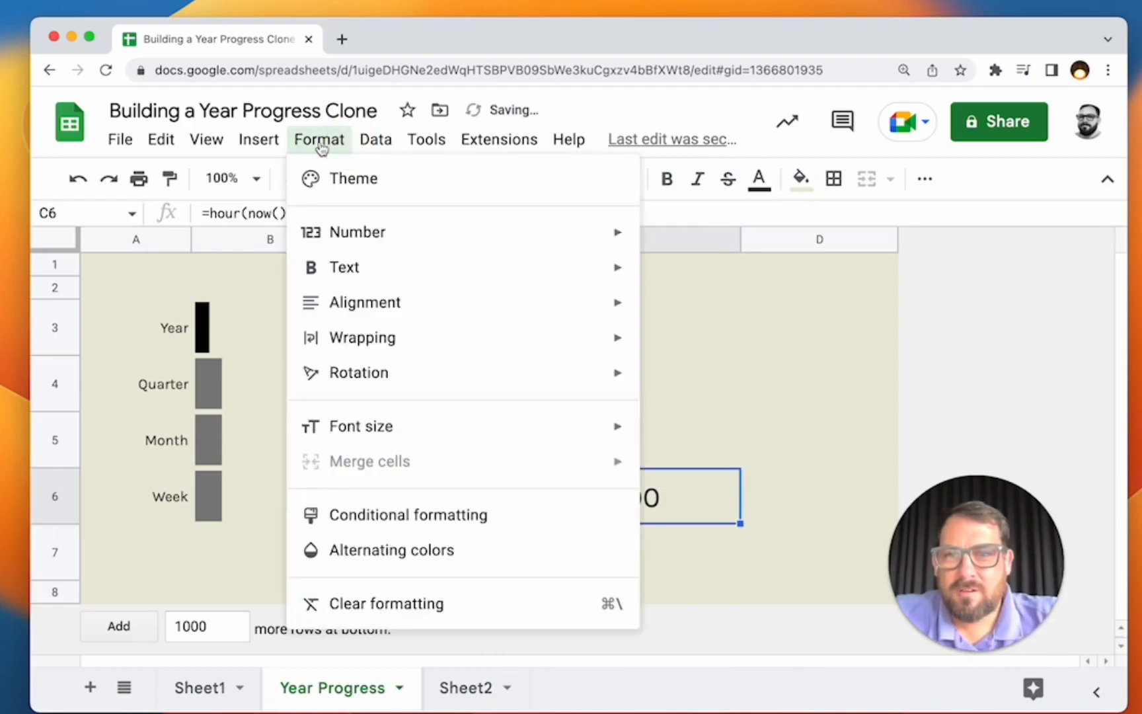
pyautogui.moveTo(378, 230)
pyautogui.click(727, 288)
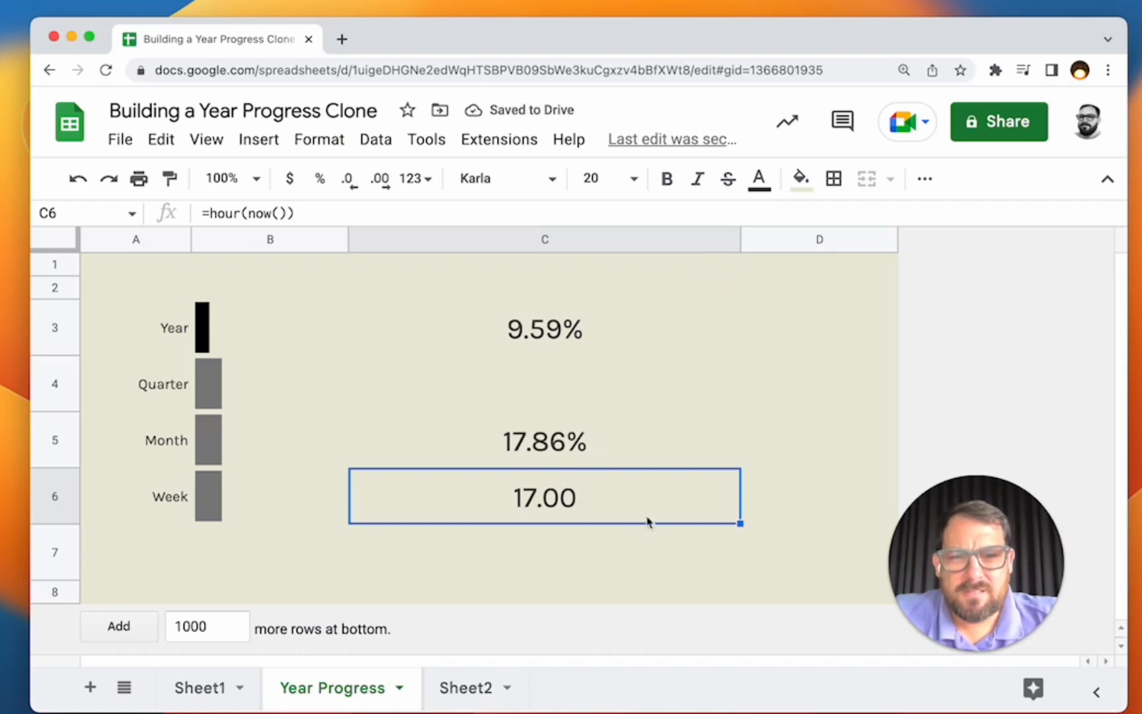
# Step: Extend the C6 hour formula with a parenthesised second now() term, so it reads =hour(now())+(now()
pyautogui.doubleClick(595, 512)
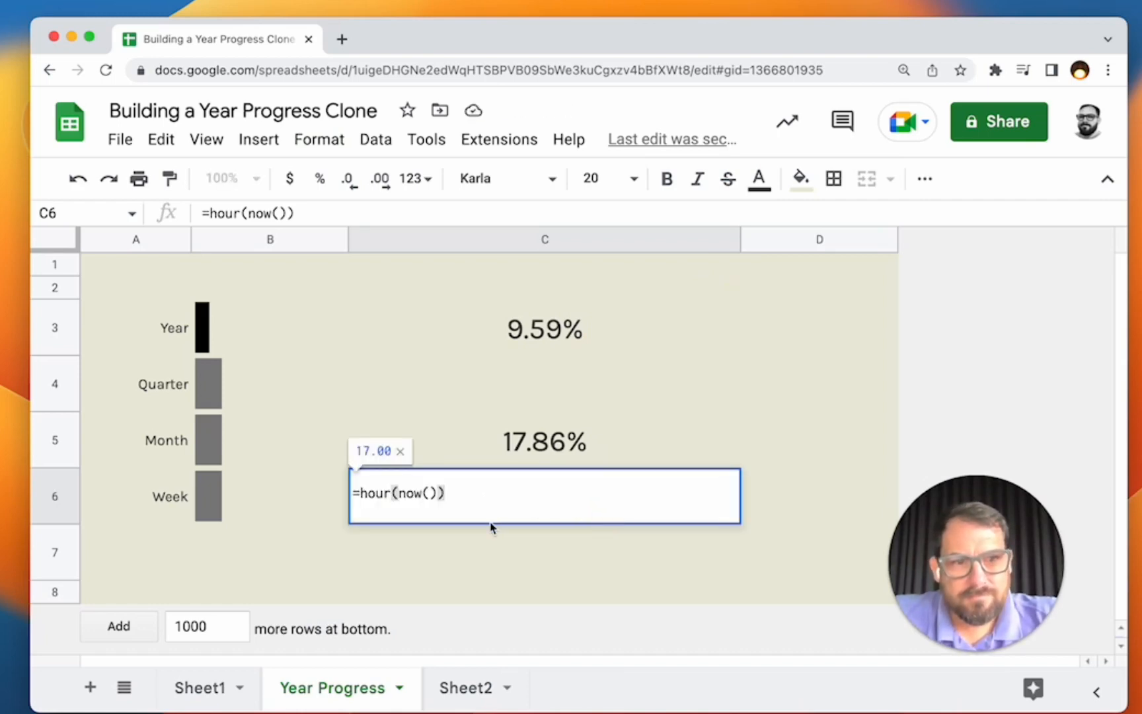
pyautogui.press('Left')
pyautogui.press('Left')
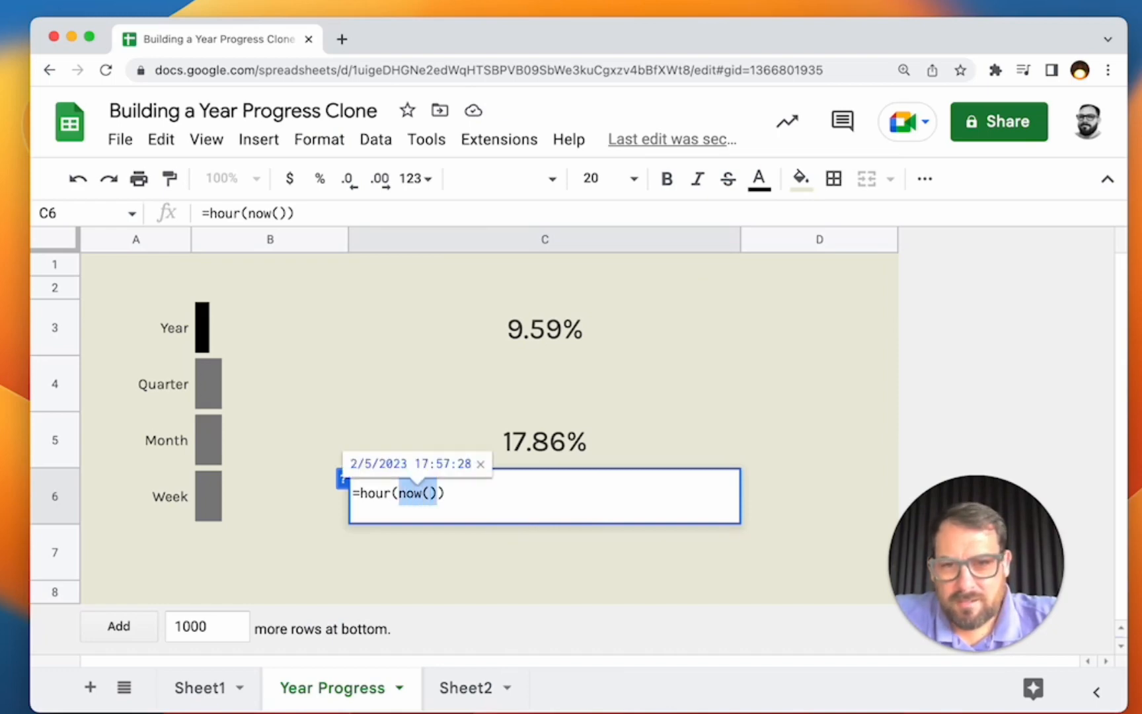
pyautogui.press('super+alt+i')
pyautogui.click(1112, 100)
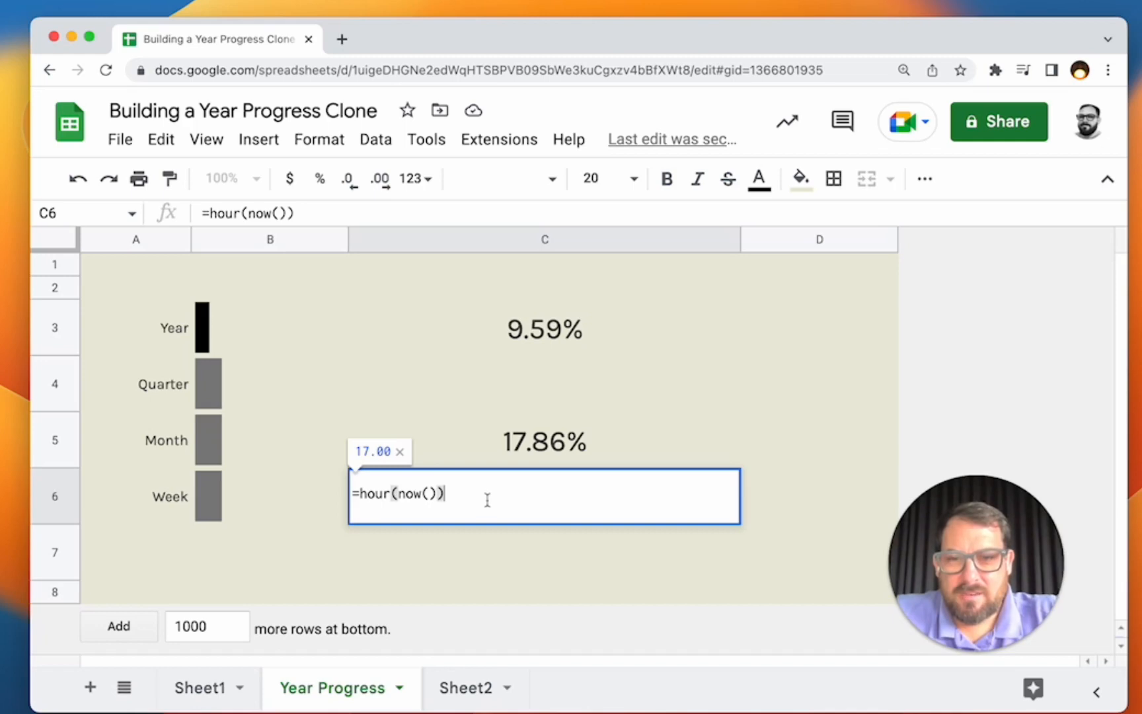
pyautogui.write('+(')
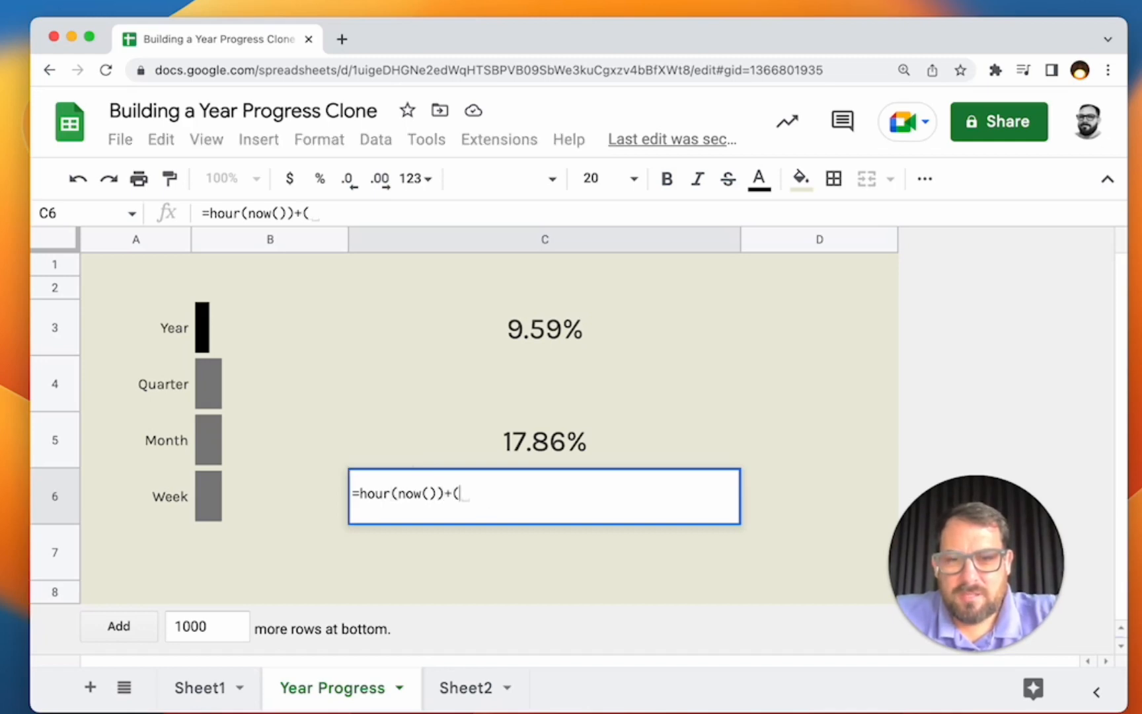
pyautogui.write('17.86%')
pyautogui.press('BackSpace')
pyautogui.press('BackSpace')
pyautogui.press('BackSpace')
pyautogui.press('BackSpace')
pyautogui.press('BackSpace')
pyautogui.press('BackSpace')
pyautogui.write('now()')
# Step: Wrap the added now() in the WEEKDAY function, making the C6 formula =hour(now())+(weekday(now())
pyautogui.click(460, 493)
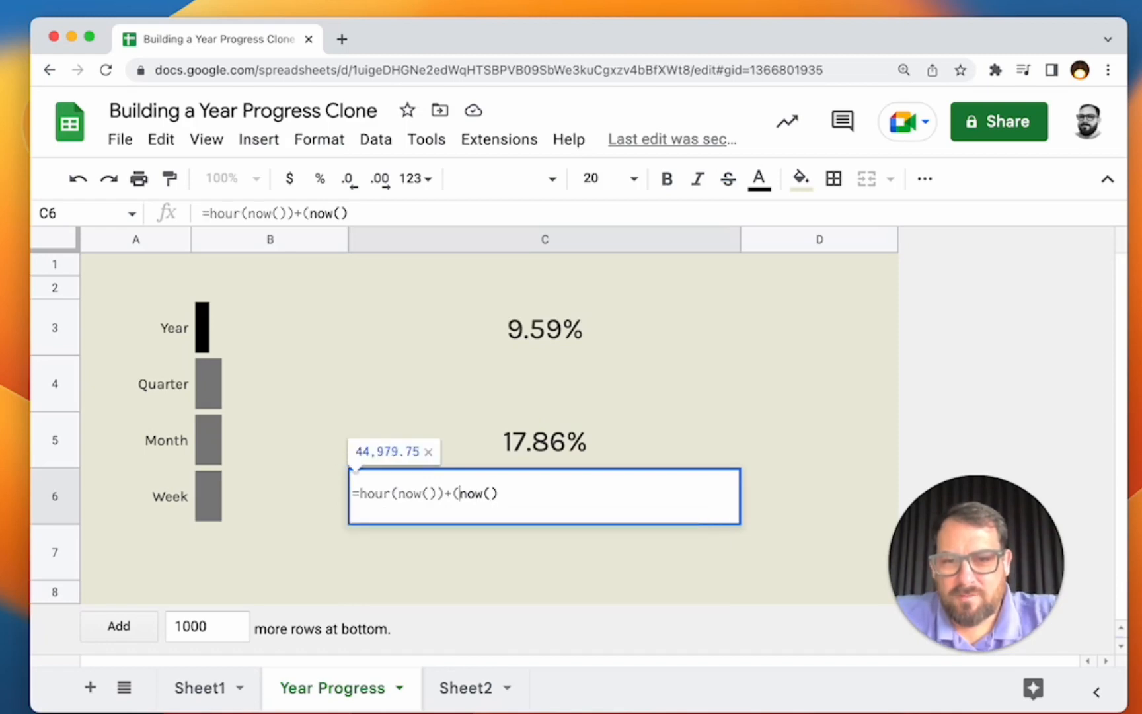
pyautogui.write('weekday*(')
pyautogui.press('BackSpace')
pyautogui.press('BackSpace')
pyautogui.write('(')
pyautogui.click(562, 494)
pyautogui.write(')')
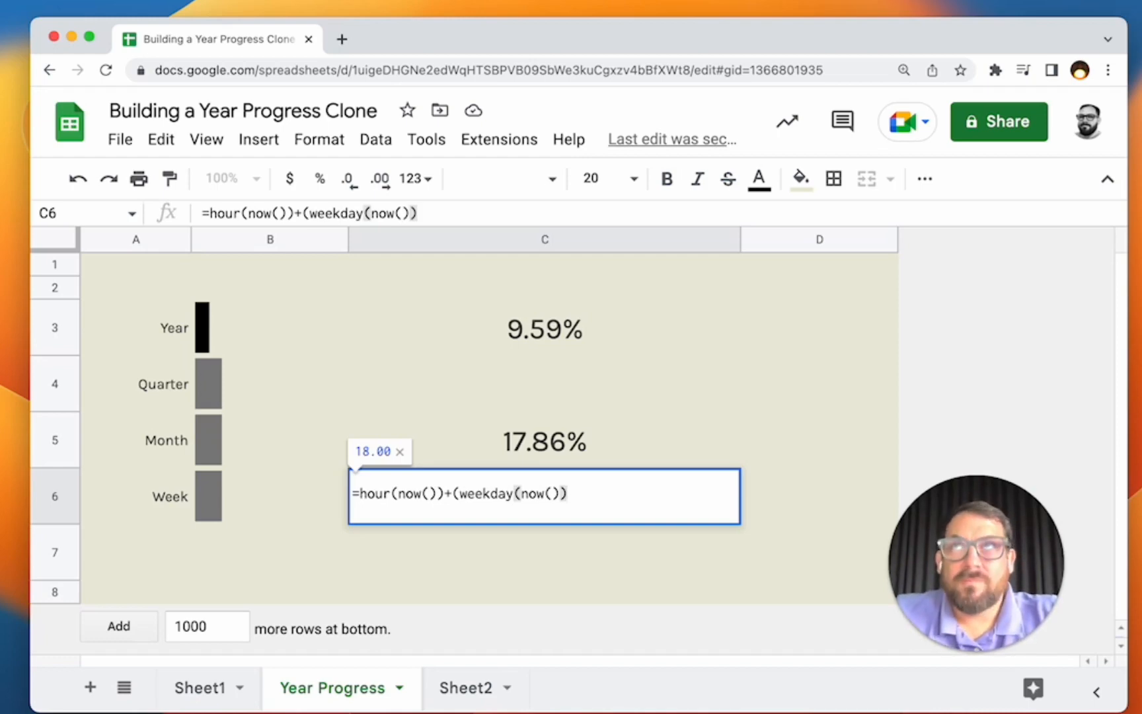
# Step: Subtract 1 from the weekday term and add another opening parenthesis before it, so C6 reads =hour(now())+((weekday(now())-1)
pyautogui.write('-')
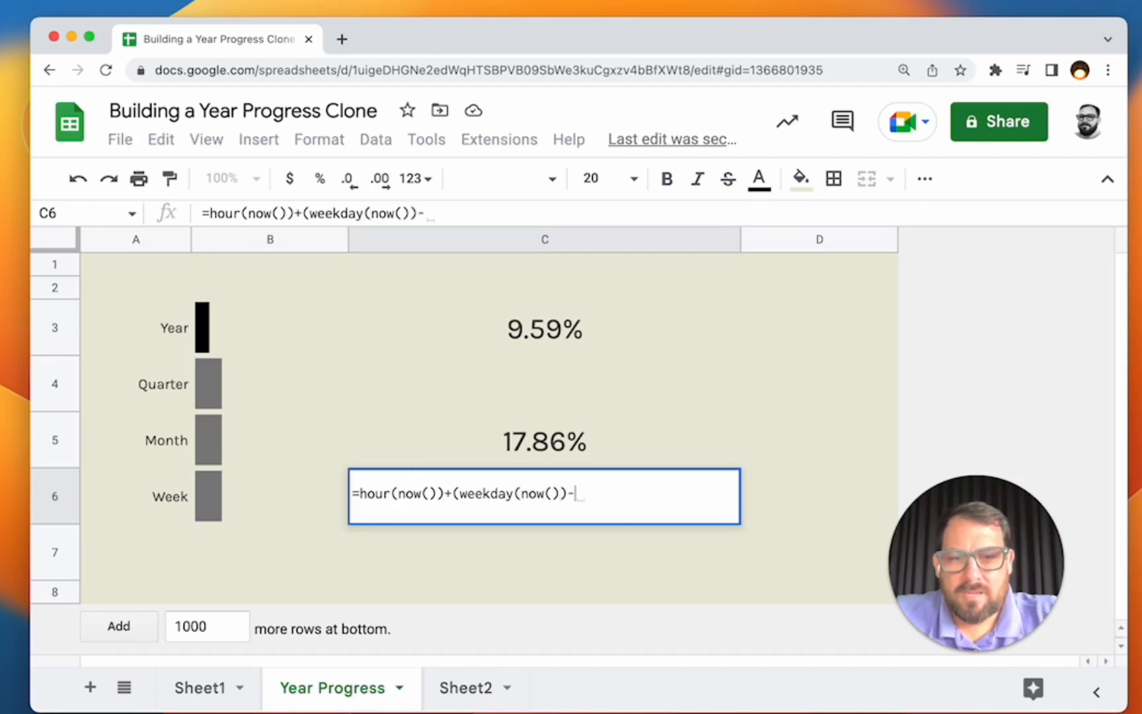
pyautogui.write('1)')
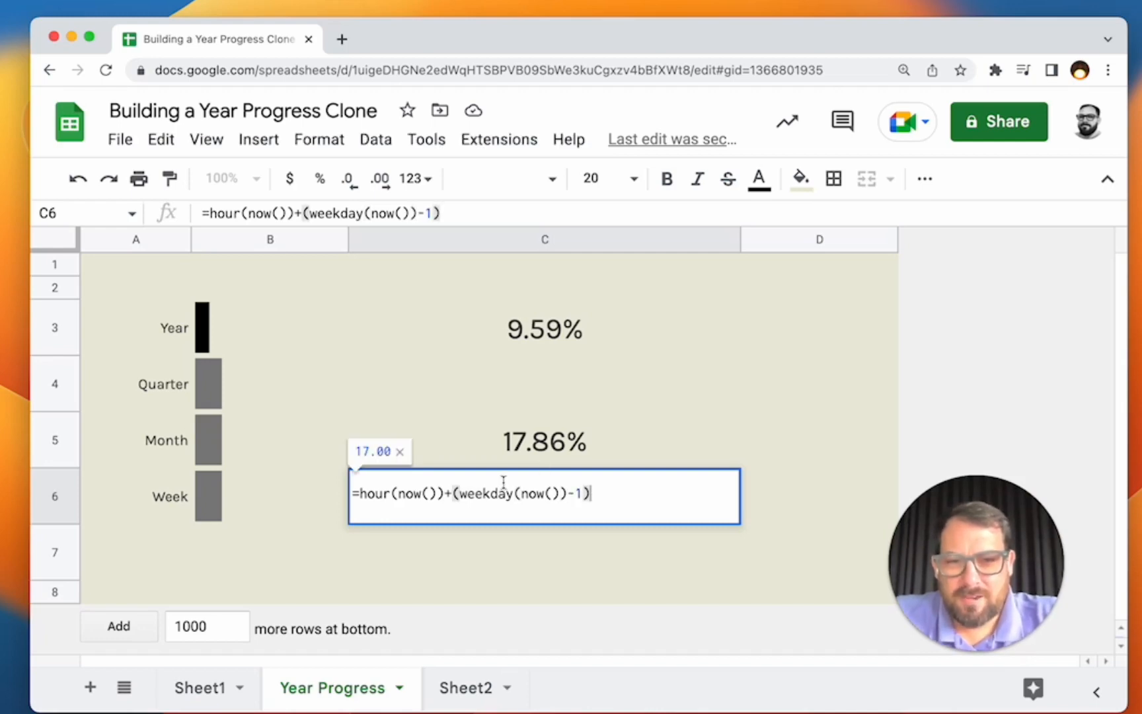
pyautogui.click(455, 495)
pyautogui.write('(')
pyautogui.press('End')
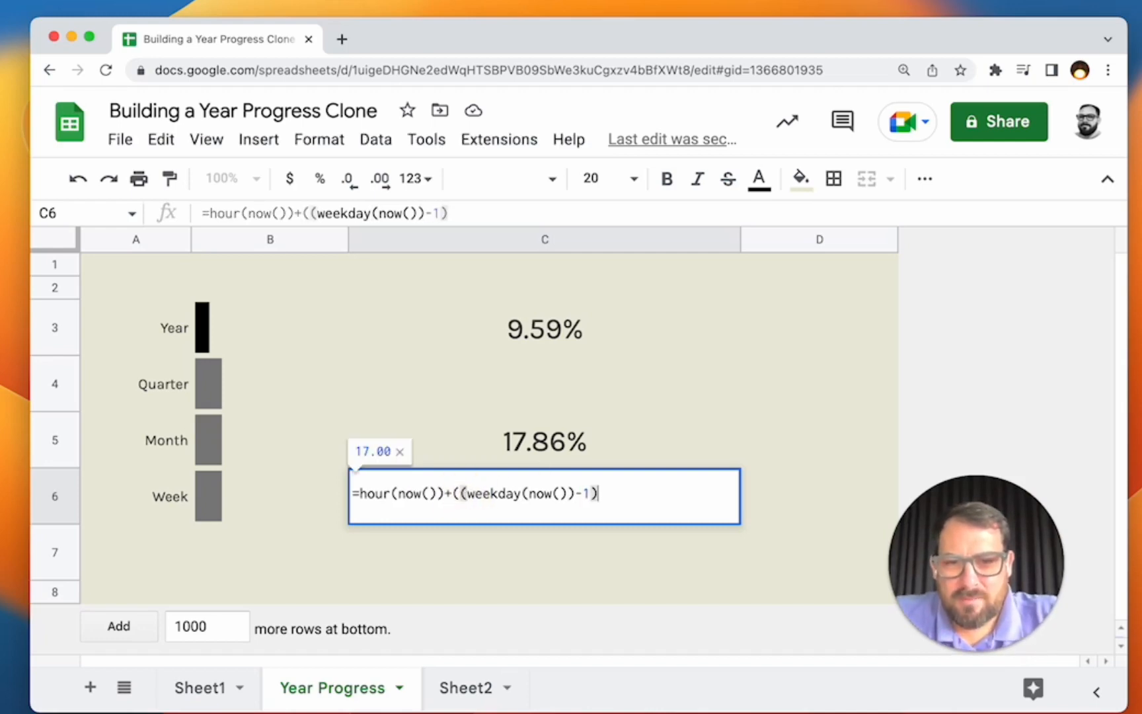
# Step: Complete the Week formula's numerator in C6 as (hour(now())+((weekday(now())-1)*24)), followed by a division operator
pyautogui.write('*24')
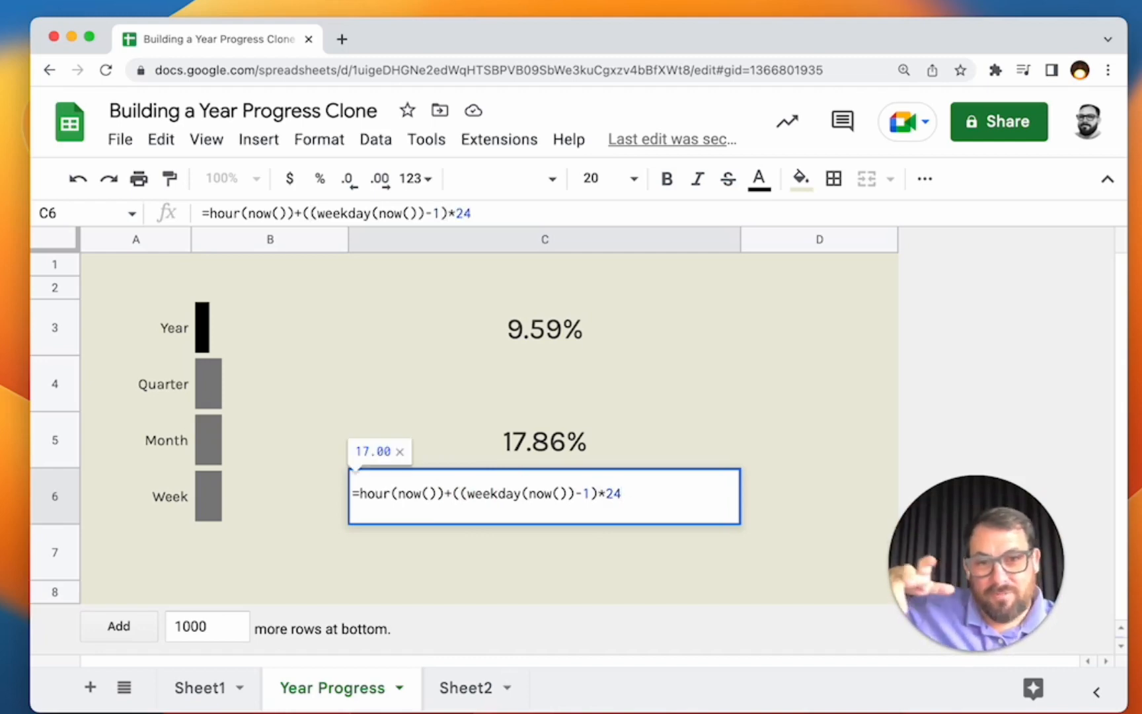
pyautogui.write(')')
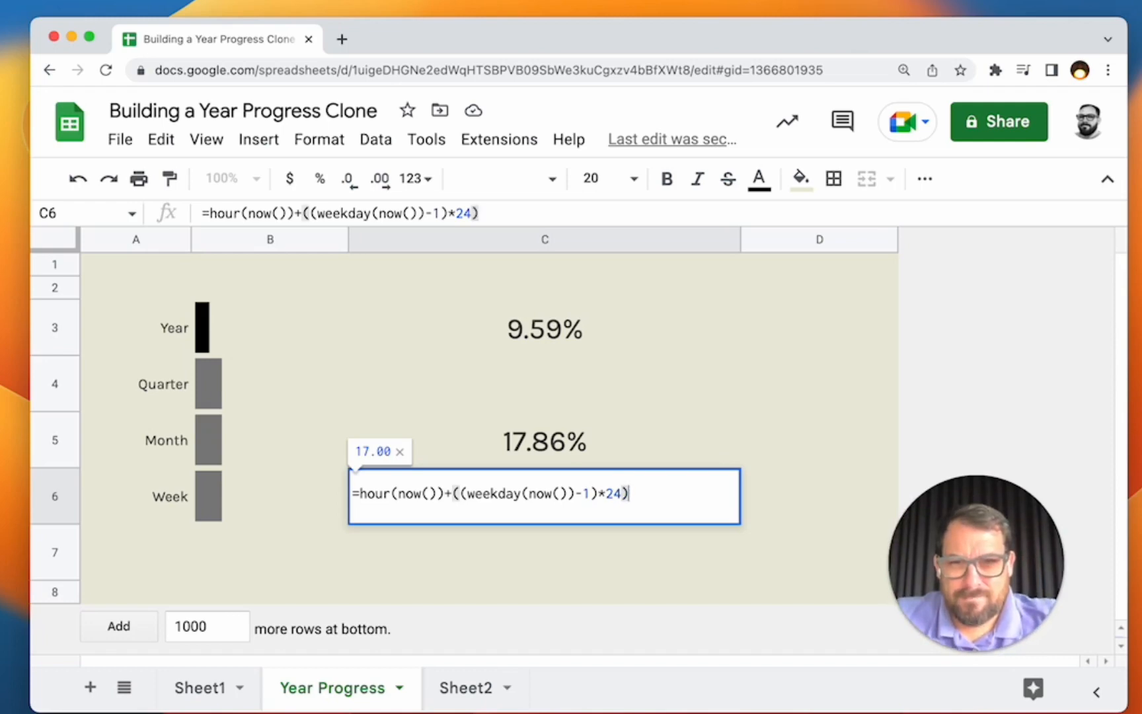
pyautogui.click(363, 496)
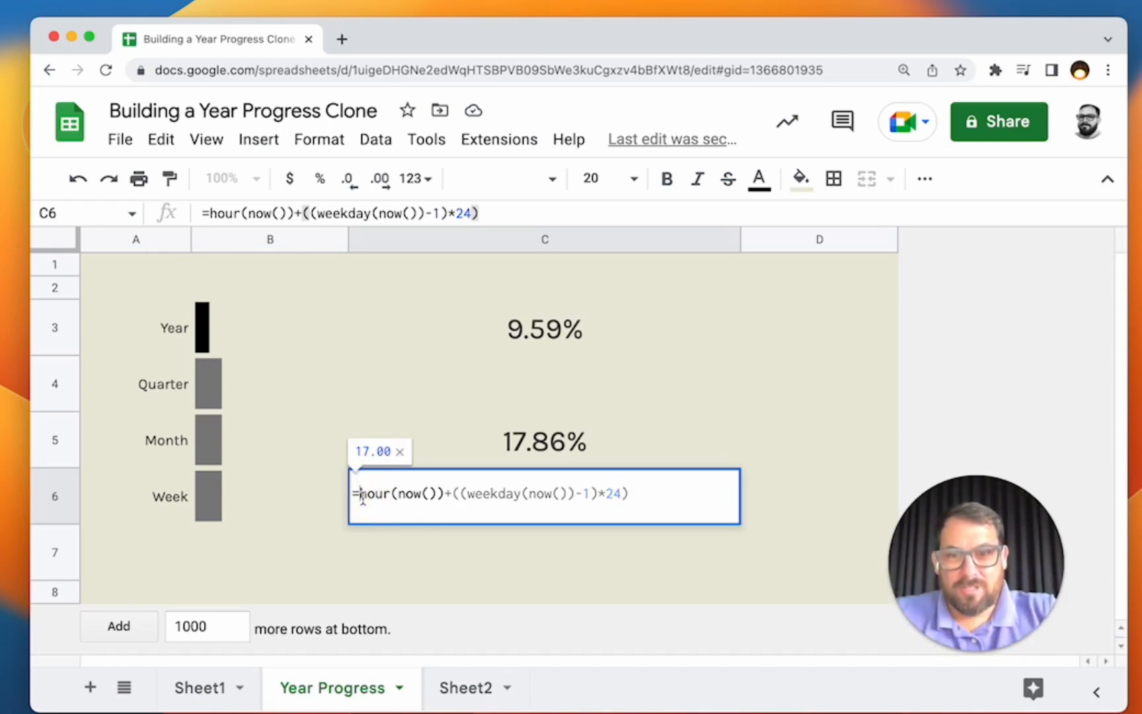
pyautogui.write('(')
pyautogui.press('End')
pyautogui.write(')(/')
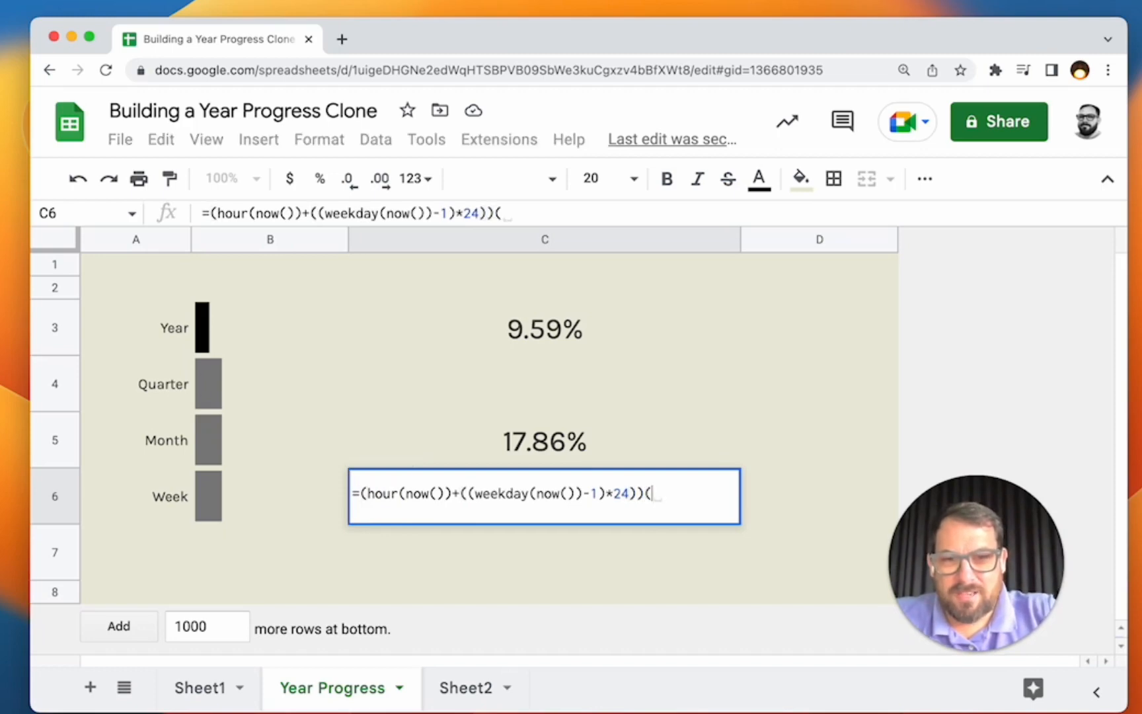
pyautogui.press('BackSpace')
pyautogui.press('BackSpace')
pyautogui.write('/')
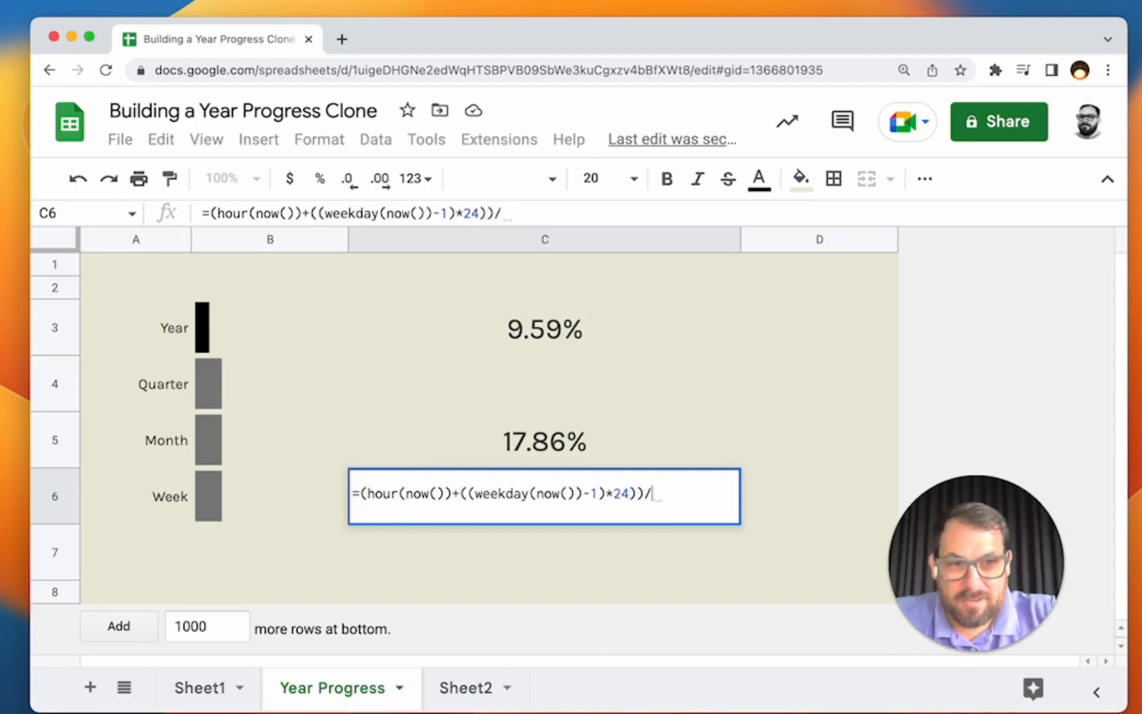
# Step: Divide the Week formula in C6 by (7*24), enter it, and format the cell as a percentage
pyautogui.write('7*24)')
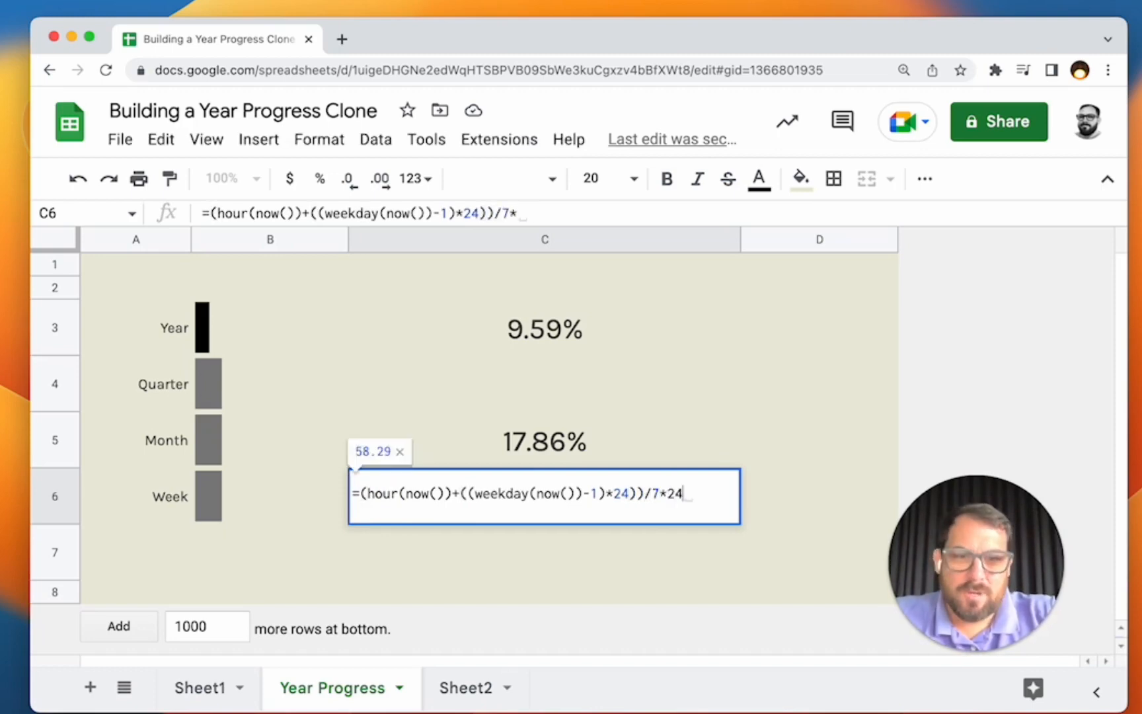
pyautogui.press('Left')
pyautogui.press('Left')
pyautogui.press('Left')
pyautogui.press('Left')
pyautogui.press('Left')
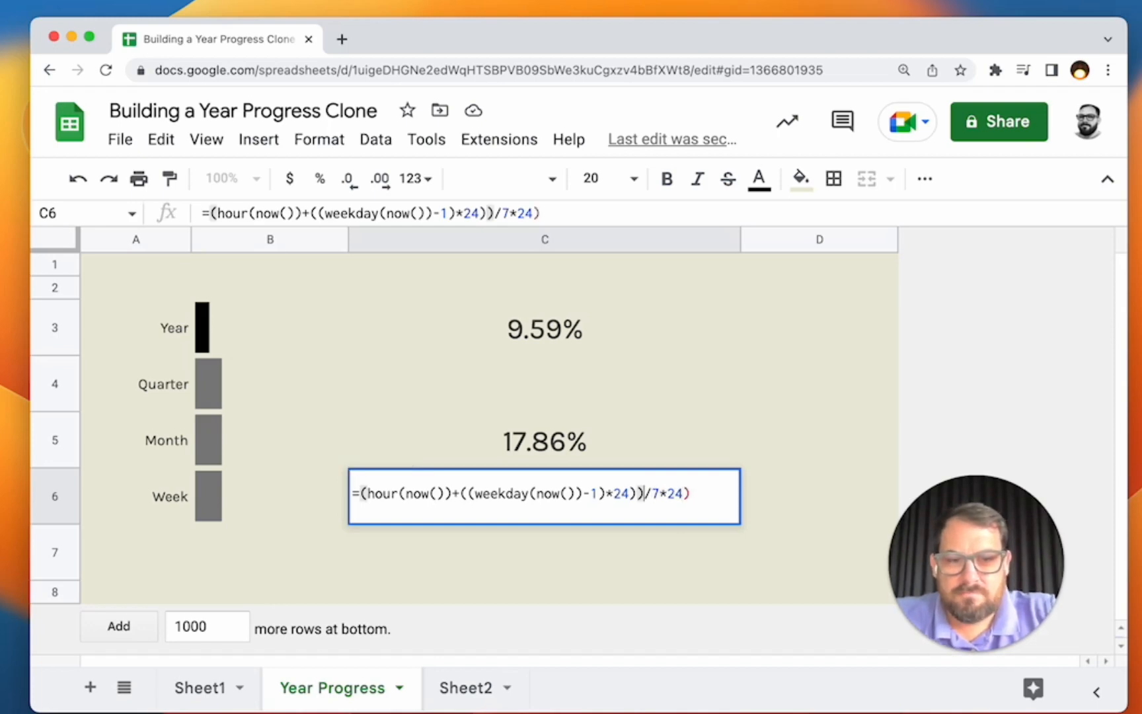
pyautogui.write('(')
pyautogui.press('super+Right')
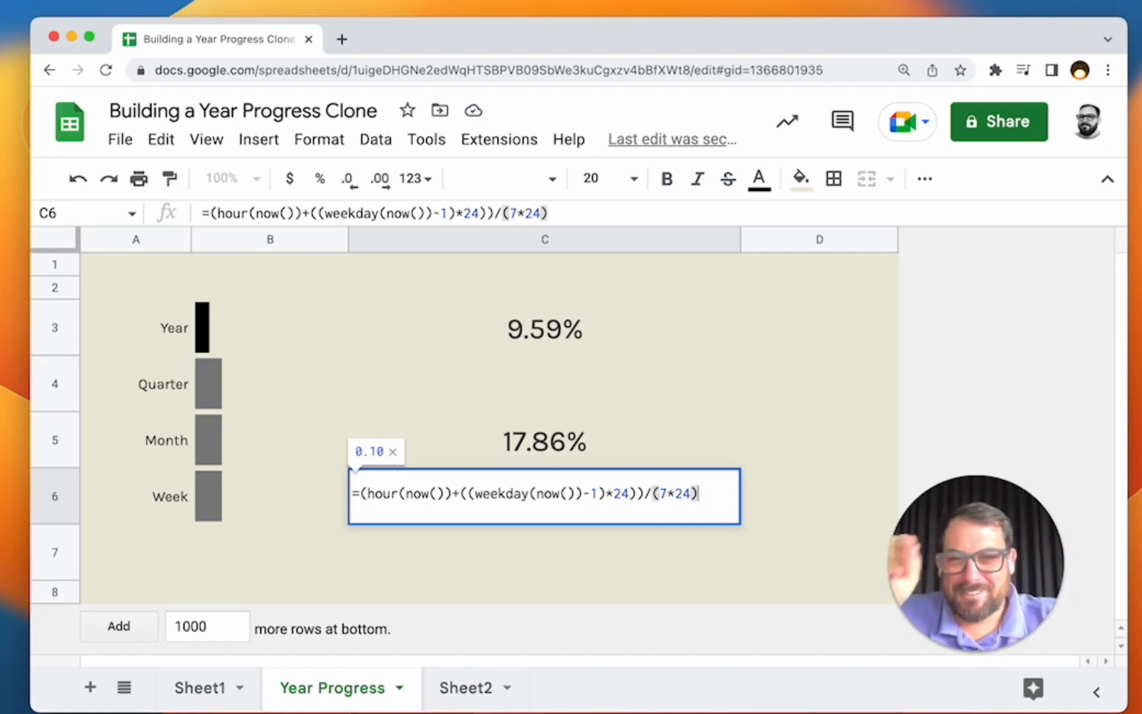
pyautogui.press('Return')
pyautogui.press('Up')
pyautogui.click(320, 178)
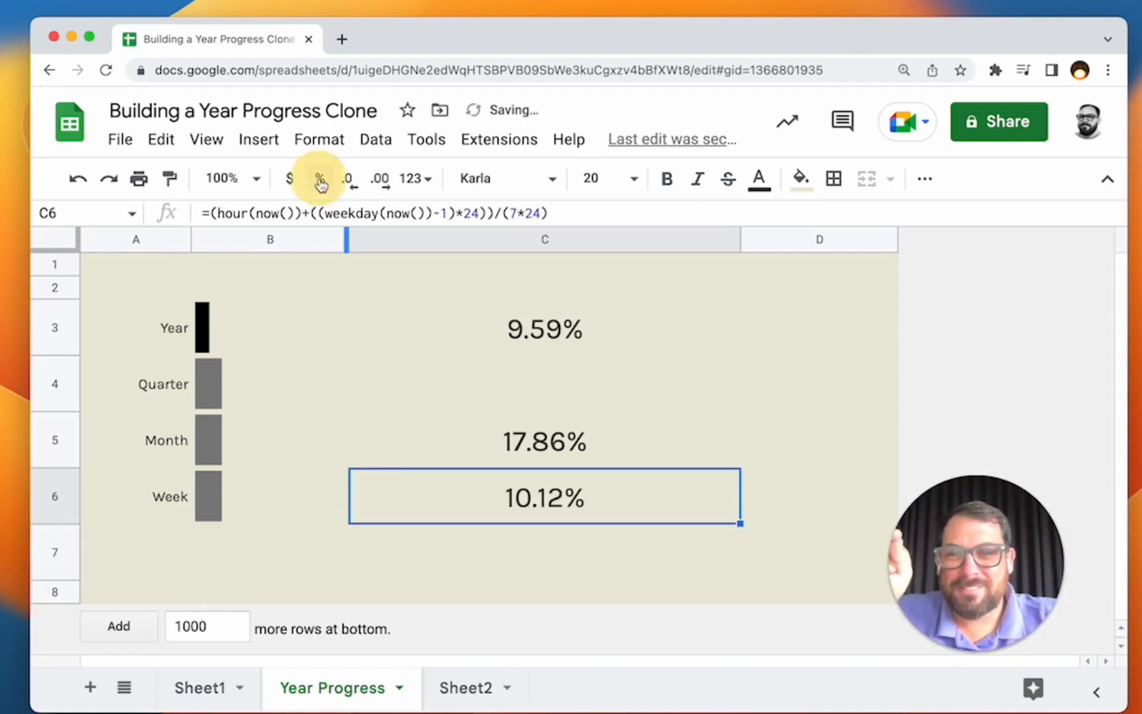
# Step: Check the Week percentage by calculating 17/(7*24) in Spotlight, then return to the C6 formula
pyautogui.doubleClick(600, 479)
pyautogui.click(365, 493)
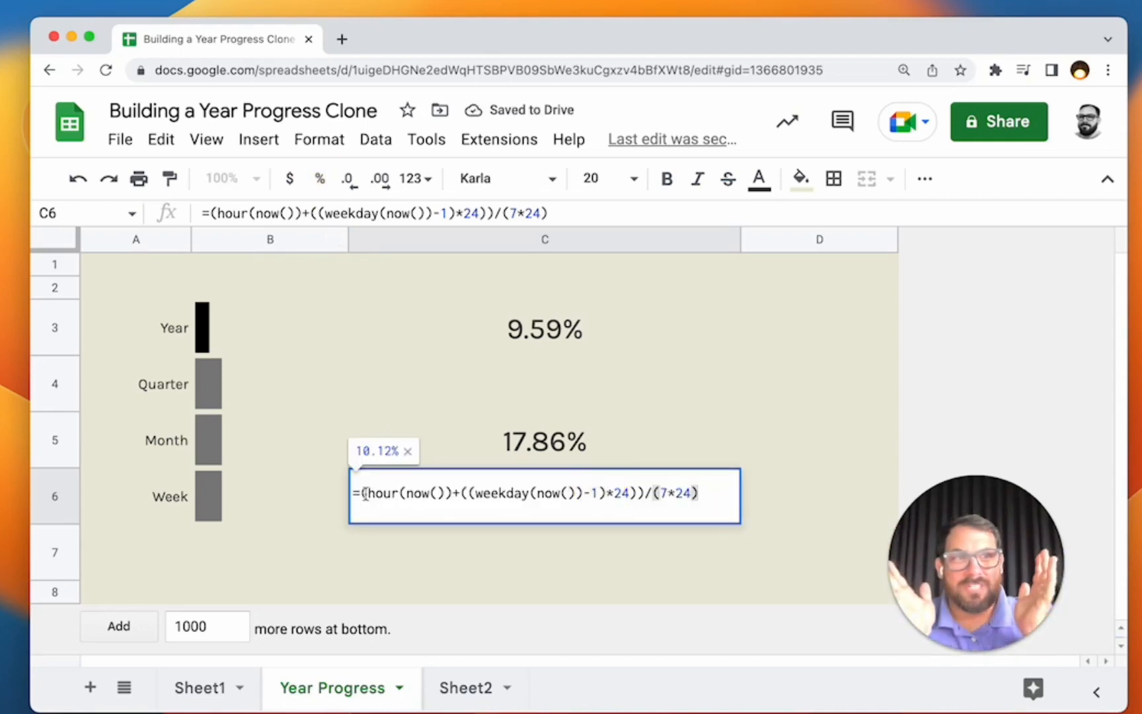
pyautogui.press('super+space')
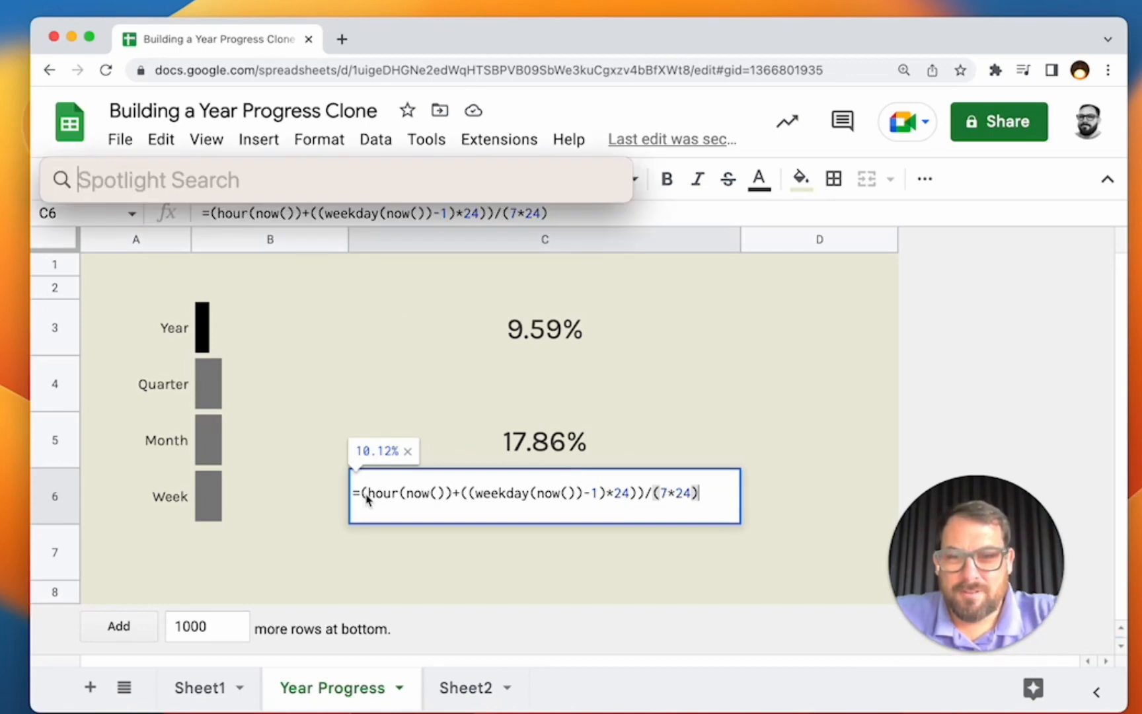
pyautogui.write('17/(7')
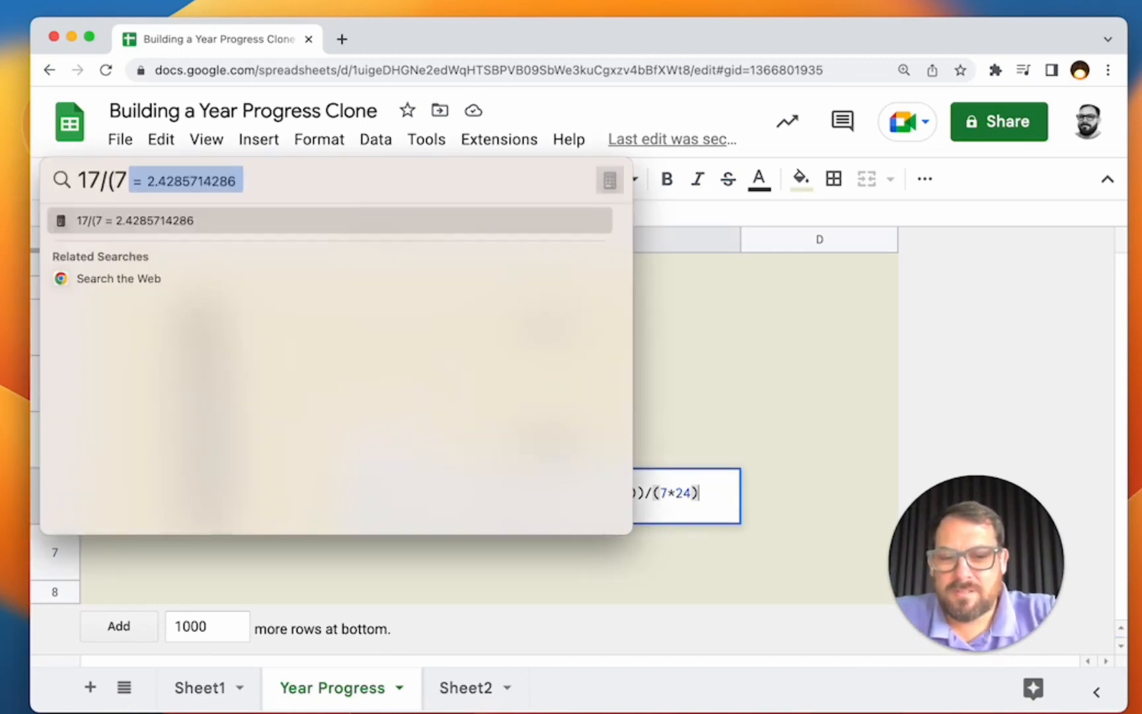
pyautogui.write('*24)')
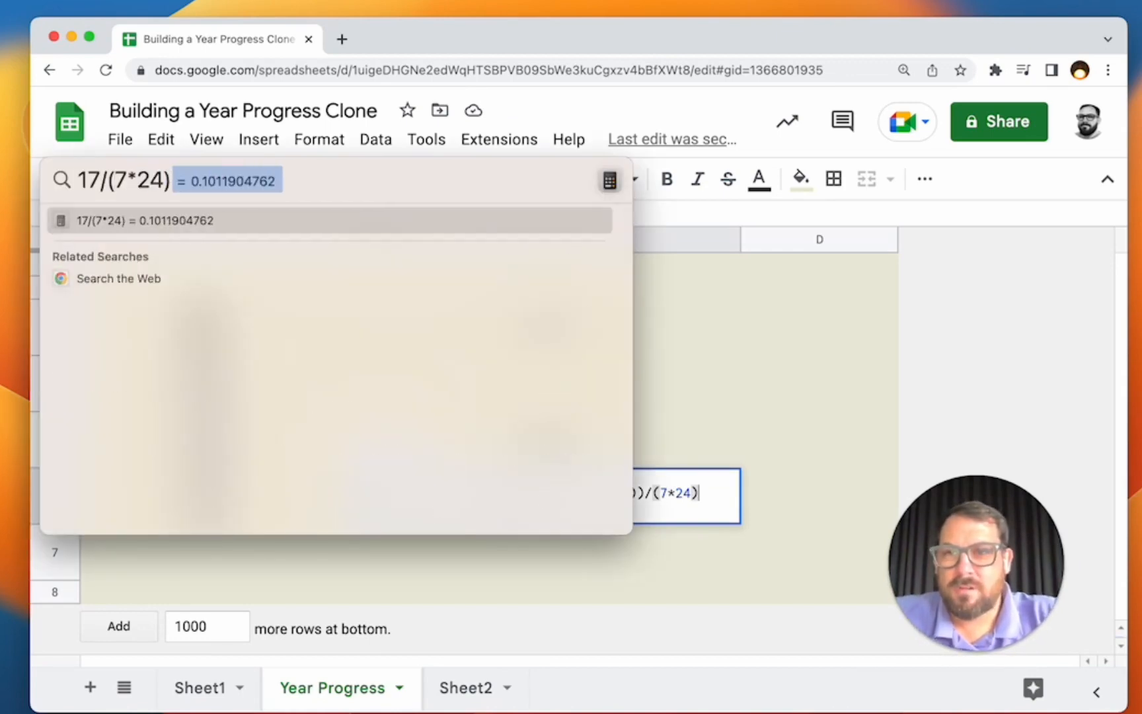
pyautogui.press('BackSpace')
pyautogui.press('BackSpace')
pyautogui.press('BackSpace')
pyautogui.press('BackSpace')
pyautogui.press('BackSpace')
pyautogui.press('BackSpace')
pyautogui.press('BackSpace')
pyautogui.press('BackSpace')
pyautogui.press('BackSpace')
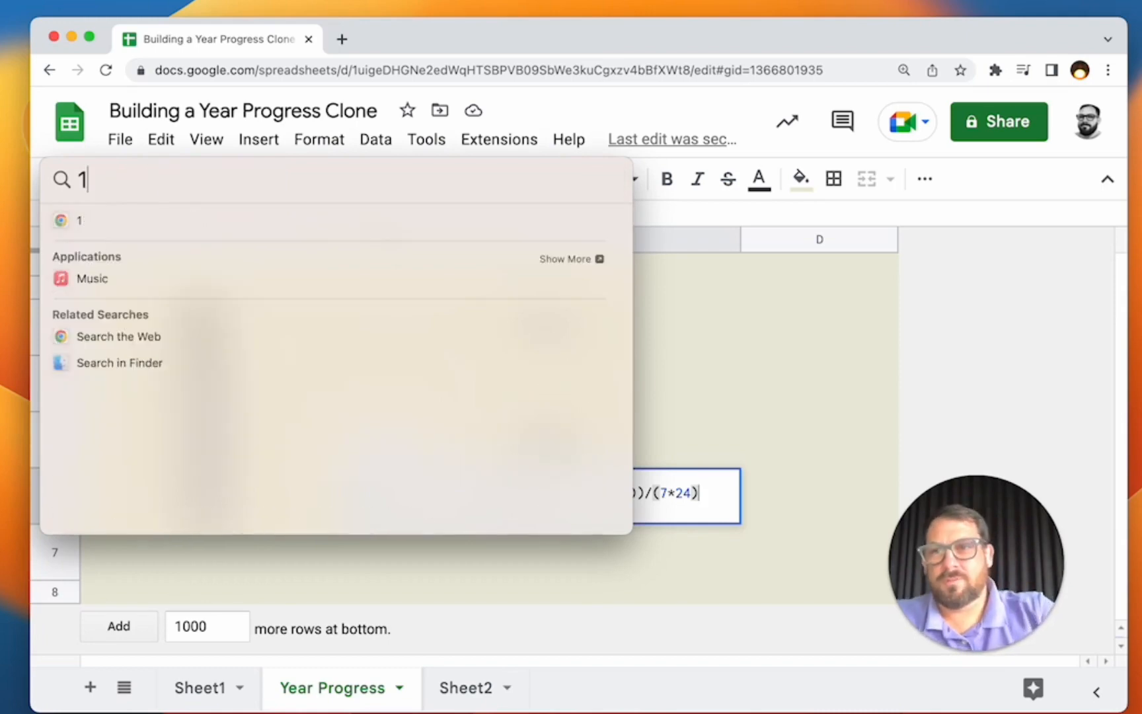
pyautogui.click(427, 495)
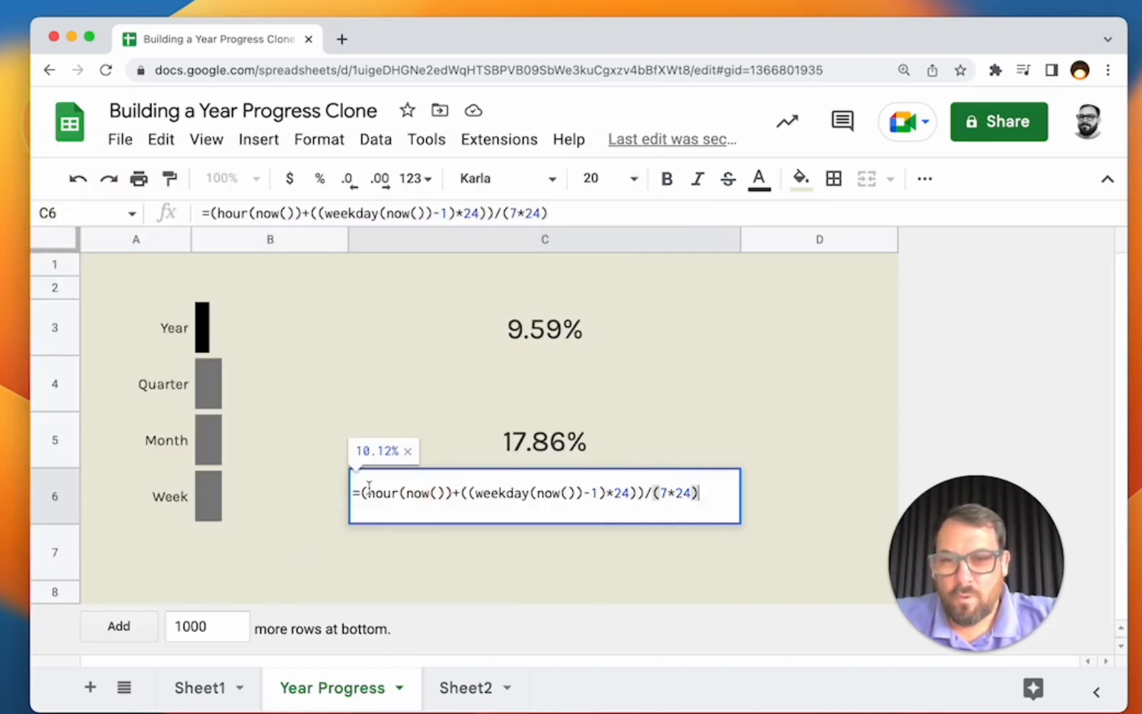
# Step: Copy the Week percentage expression from C6 without its equals sign, leaving the cell unchanged
pyautogui.moveTo(361, 493); pyautogui.dragTo(700, 493)
pyautogui.press('super+c')
pyautogui.press('Escape')
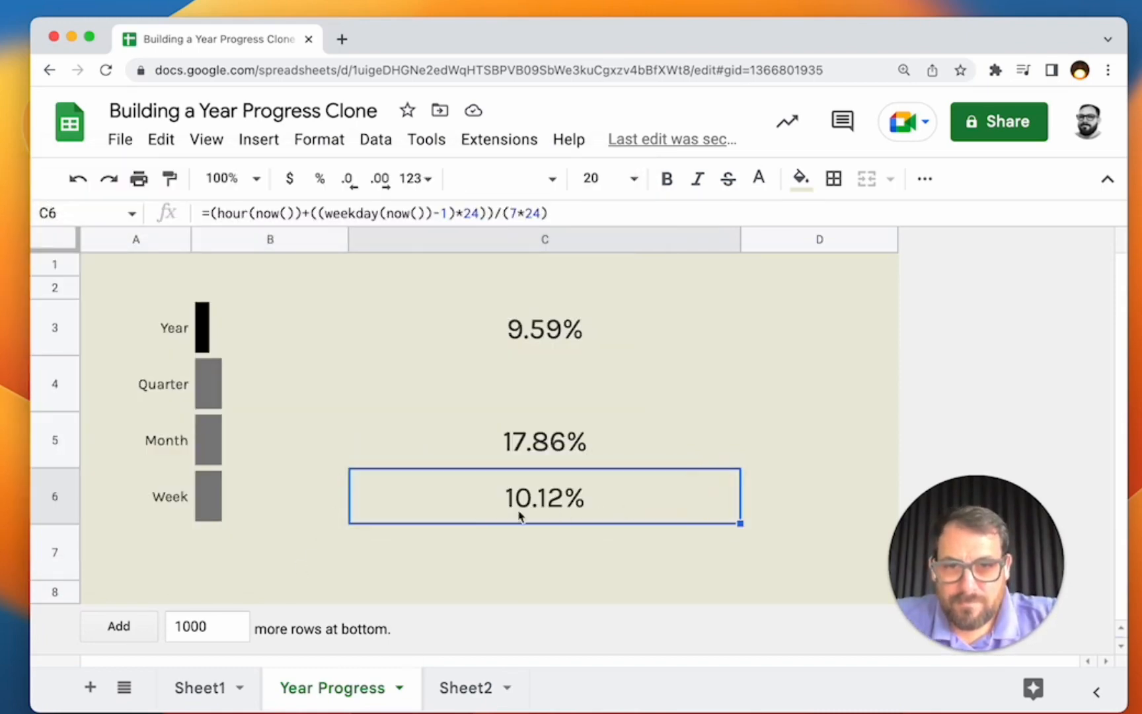
# Step: Replace the data expression of the Week sparkline in B6 with the copied weekly progress calculation, keeping the bar chart options
pyautogui.click(187, 497)
pyautogui.doubleClick(264, 504)
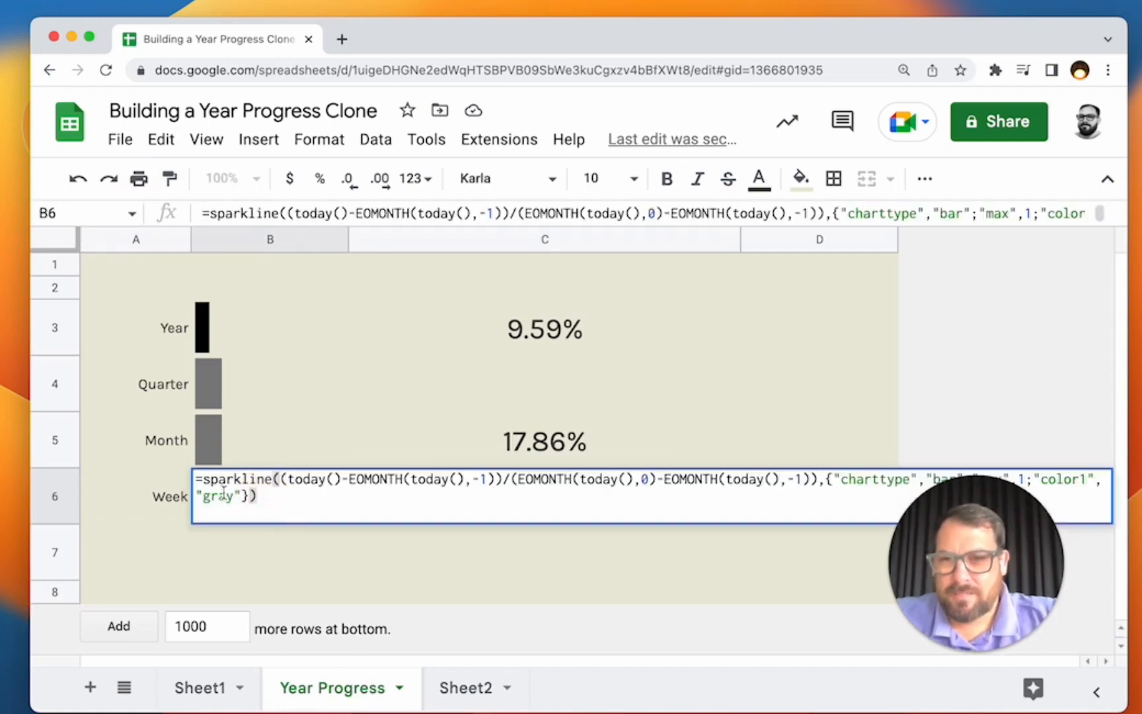
pyautogui.moveTo(283, 478); pyautogui.dragTo(485, 477)
pyautogui.press('BackSpace')
pyautogui.write('C6')
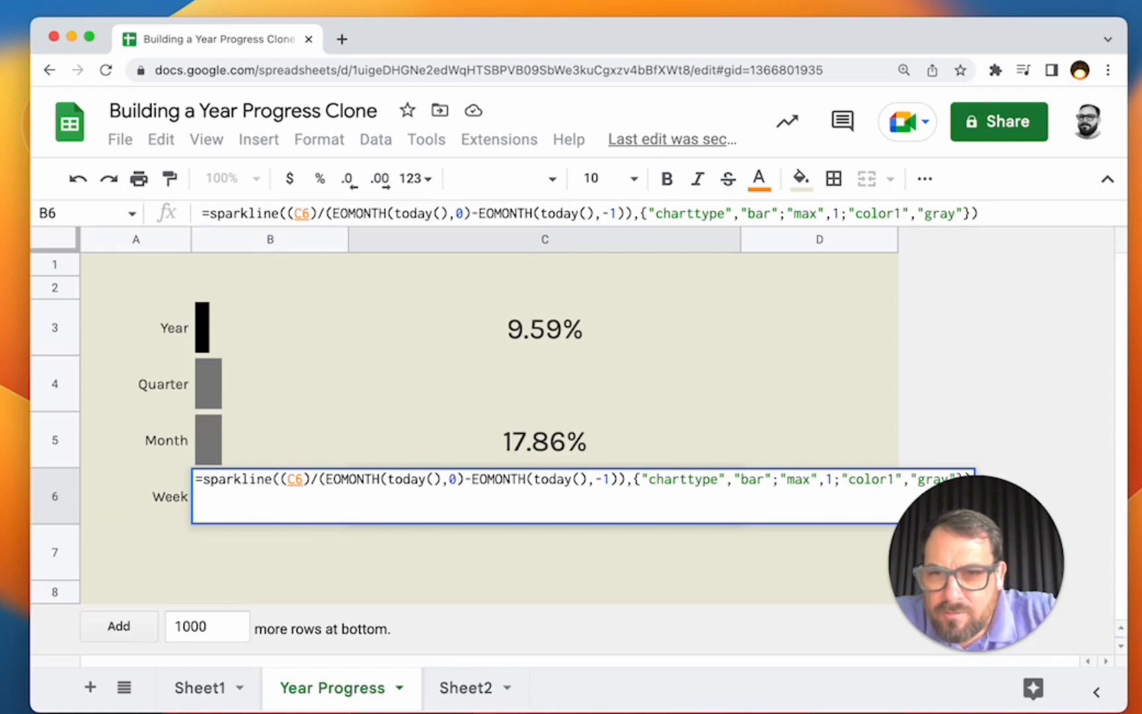
pyautogui.moveTo(624, 479); pyautogui.dragTo(291, 475)
pyautogui.press('BackSpace')
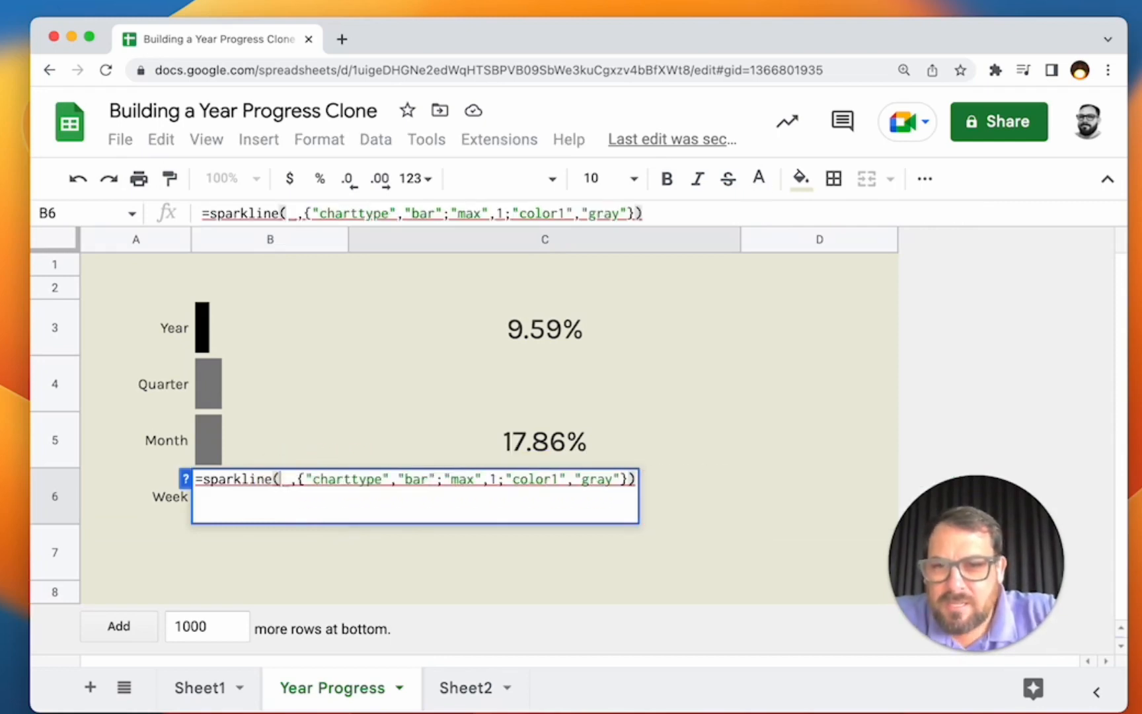
pyautogui.press('super+v')
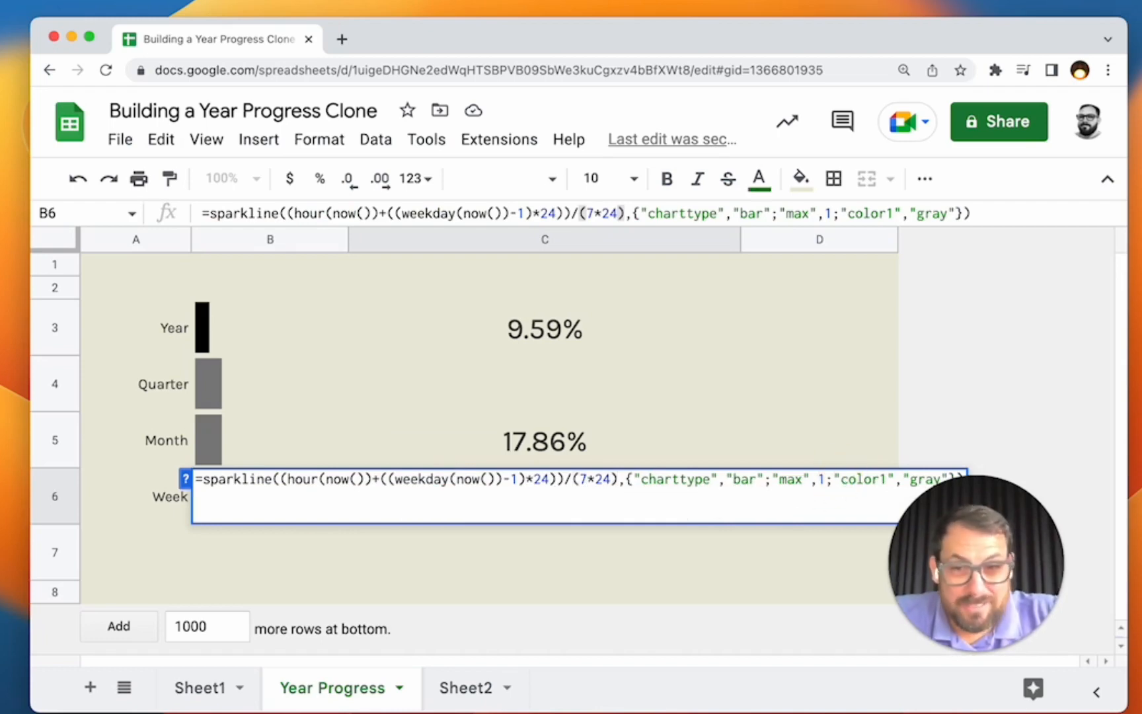
pyautogui.press('Return')
pyautogui.press('Up')
# Step: Review the formulas behind the Week, Month and Quarter bars and the Week and Month percentages
pyautogui.click(242, 508)
pyautogui.click(240, 436)
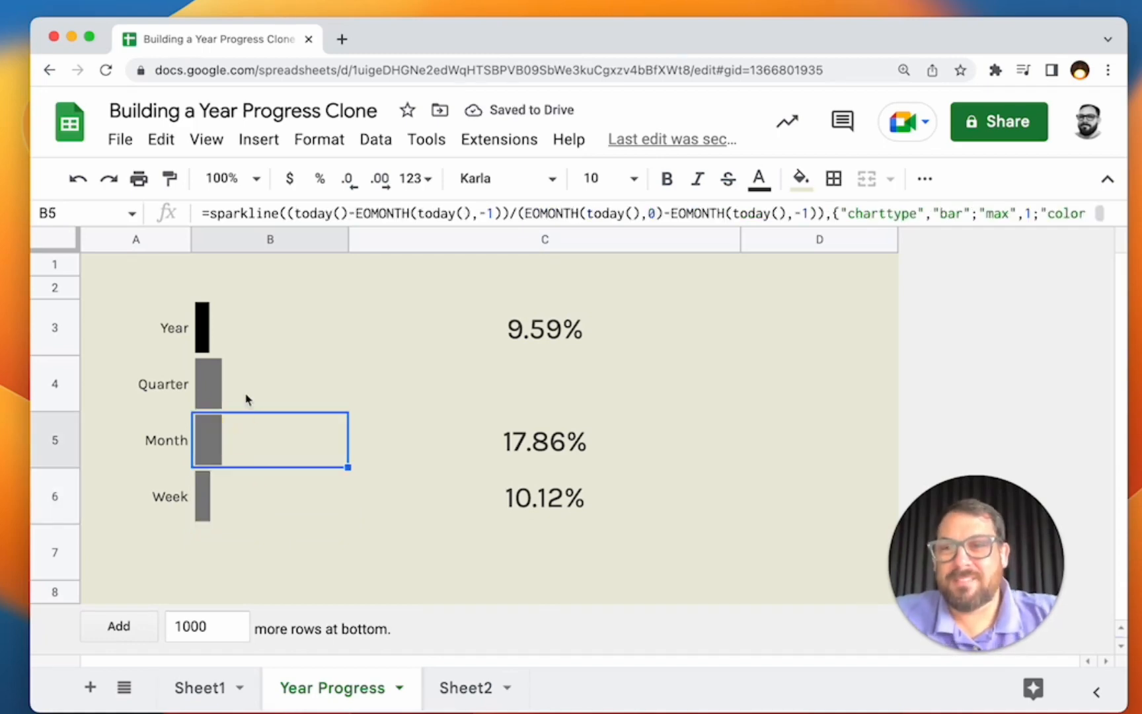
pyautogui.click(245, 390)
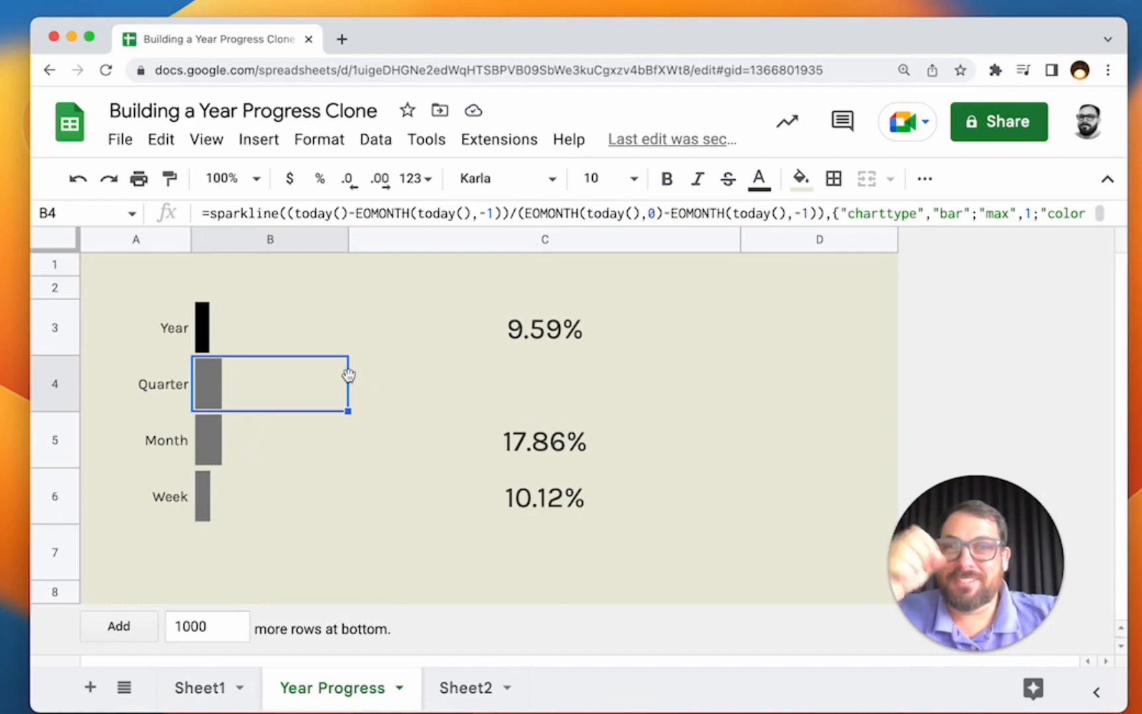
pyautogui.click(305, 387)
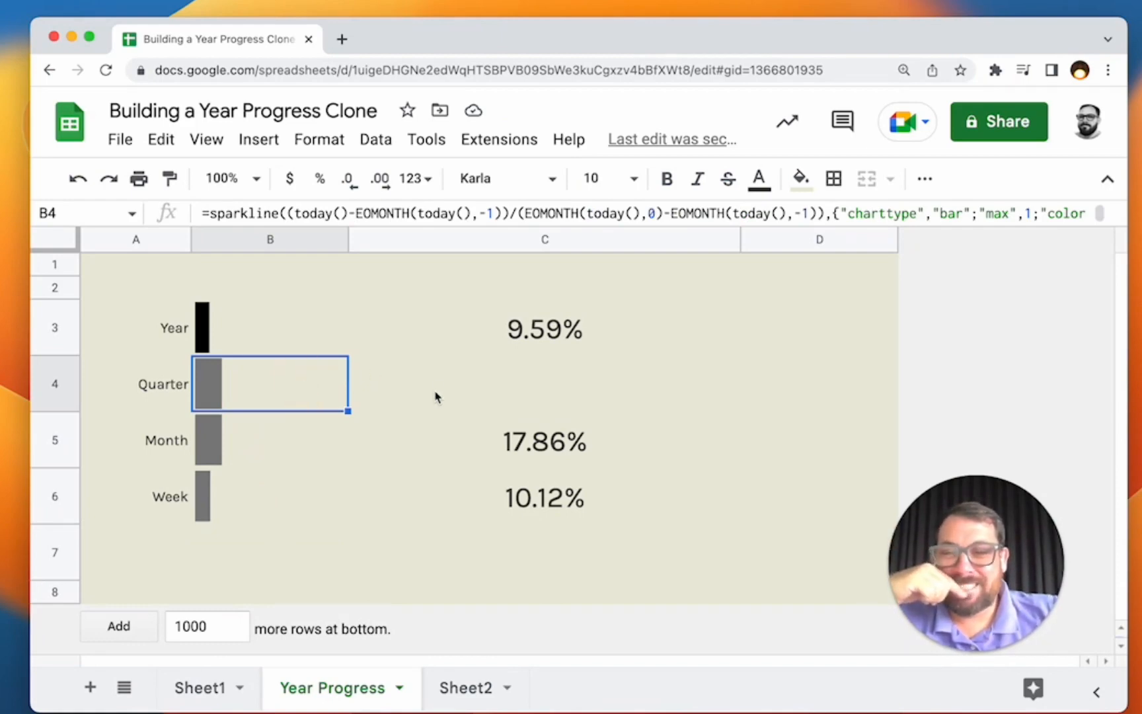
pyautogui.click(528, 494)
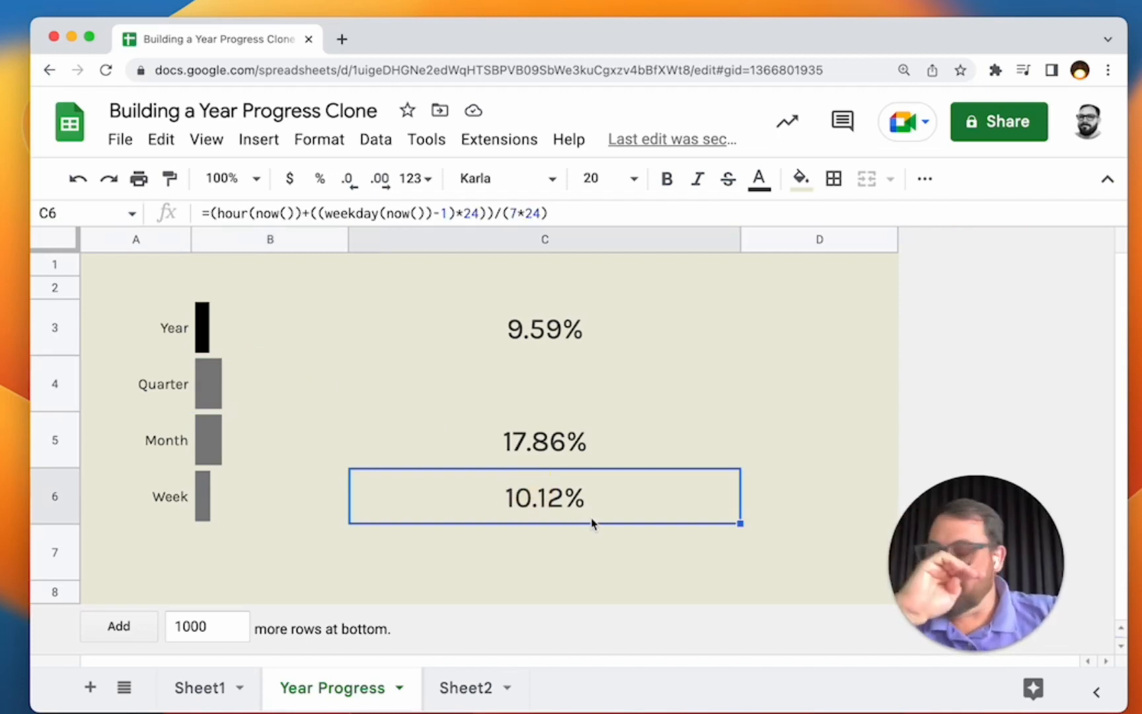
pyautogui.doubleClick(546, 522)
pyautogui.click(546, 444)
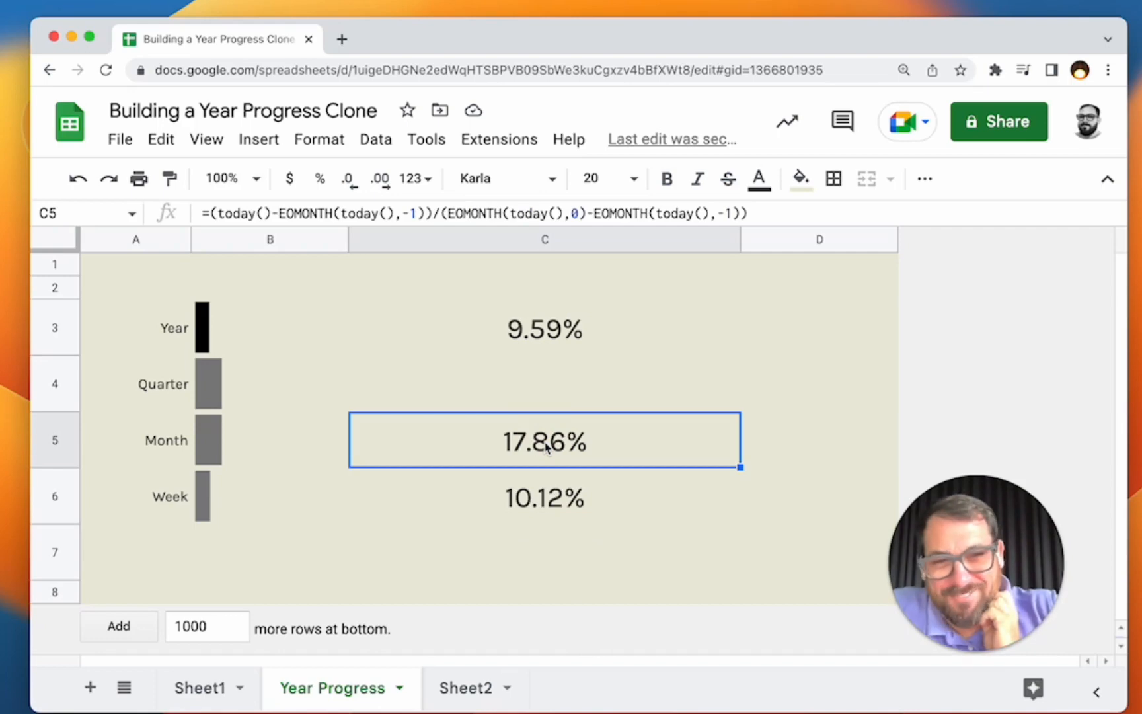
pyautogui.click(339, 387)
# Step: Start the Quarter percentage formula in C4 with =month(today())
pyautogui.click(525, 388)
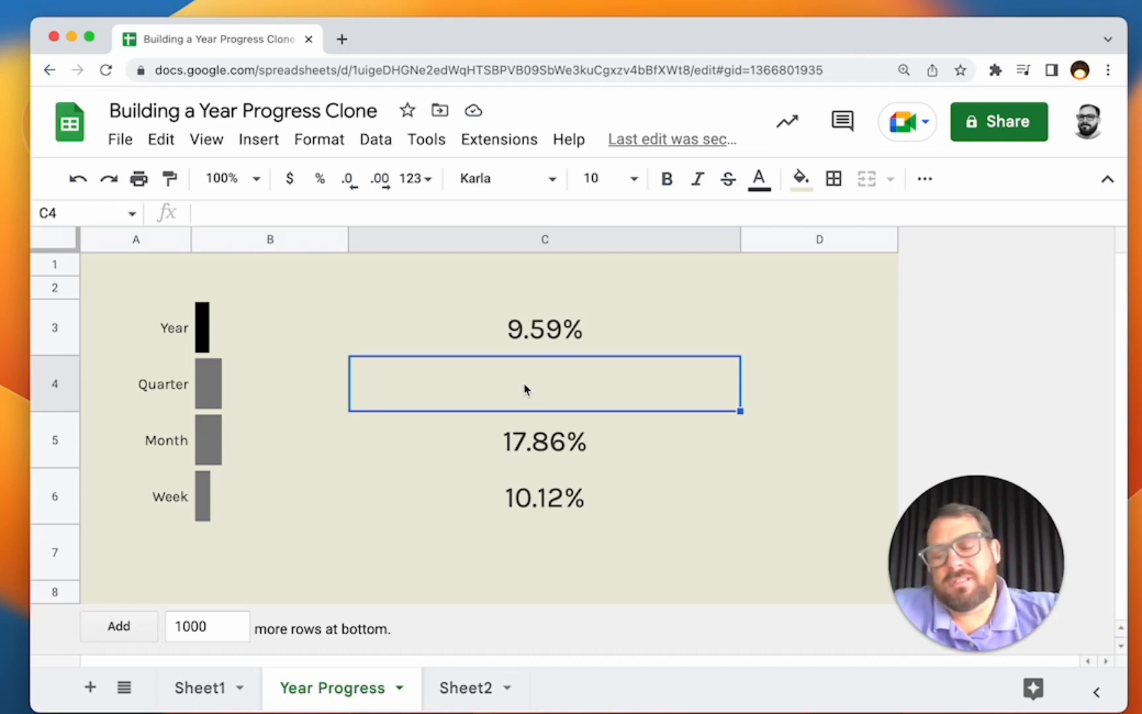
pyautogui.write('=to')
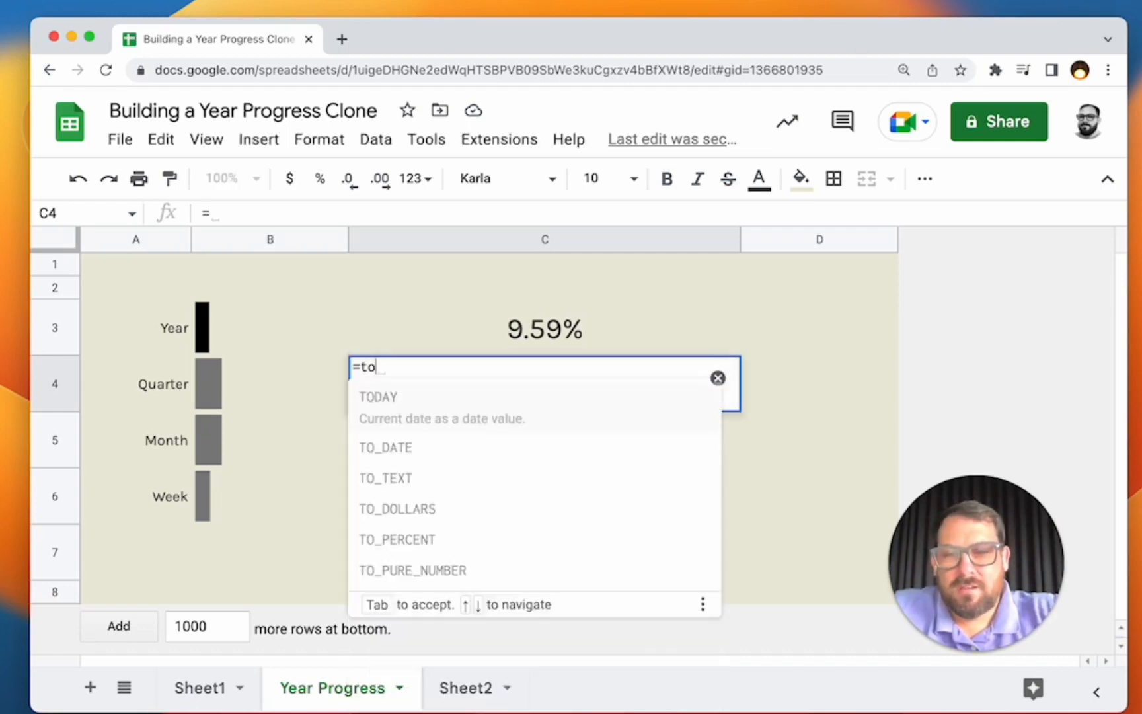
pyautogui.write('day()')
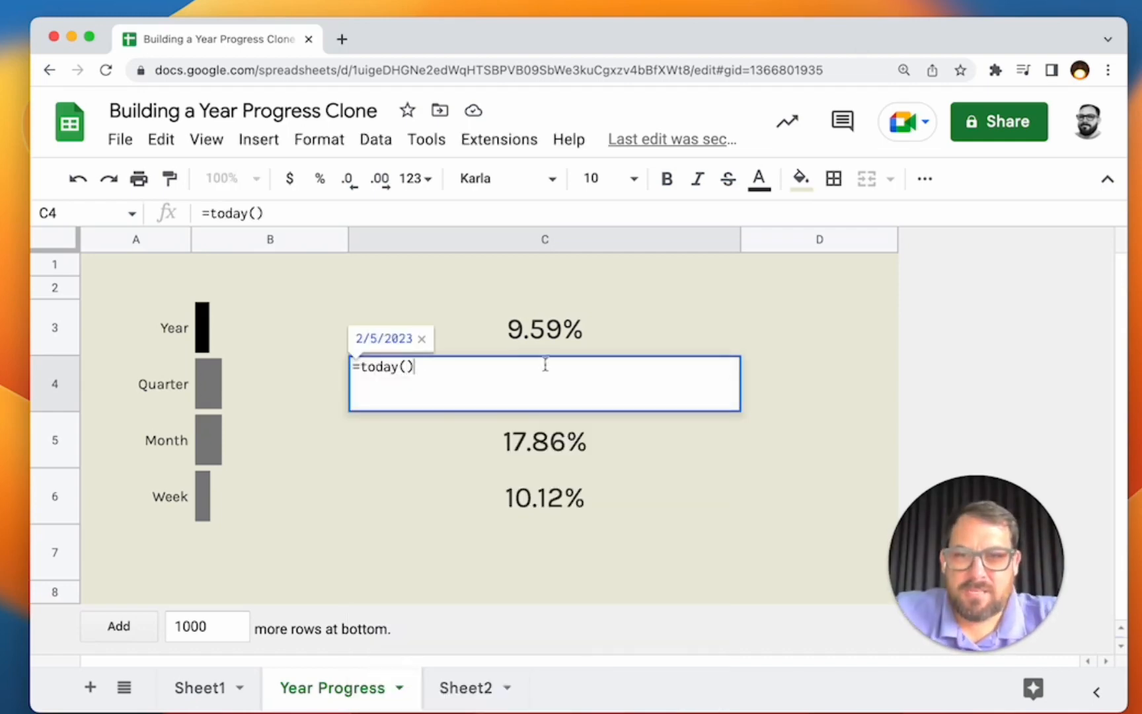
pyautogui.click(358, 367)
pyautogui.write('month(')
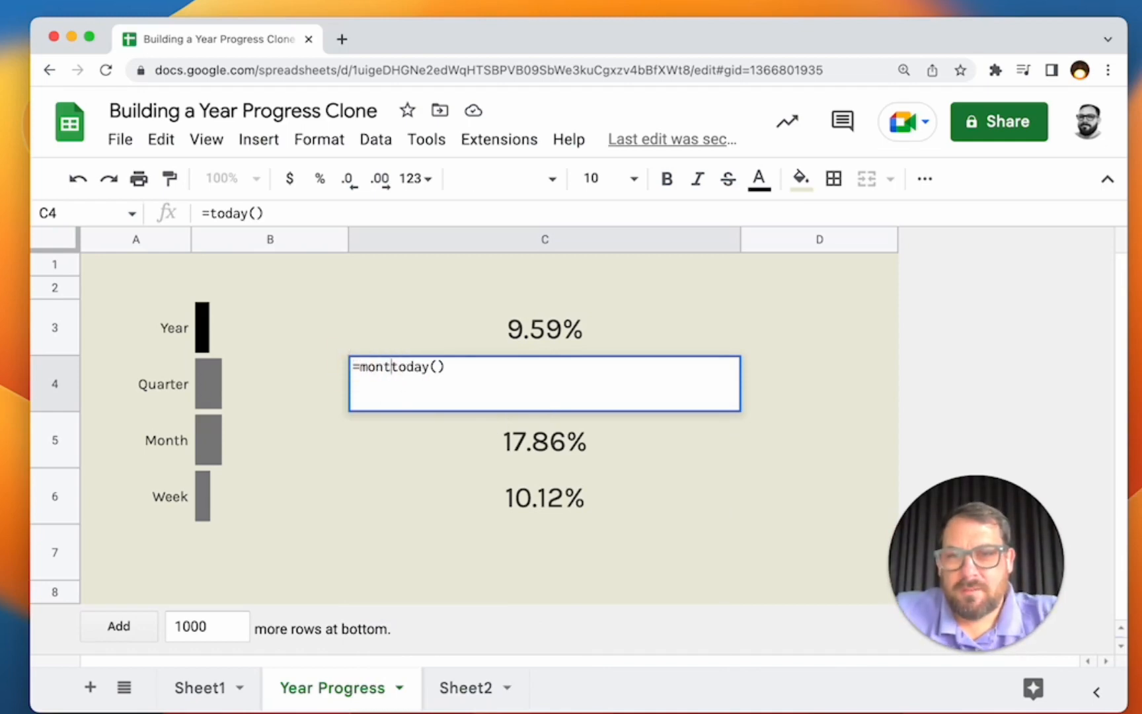
pyautogui.press('End')
pyautogui.write(')')
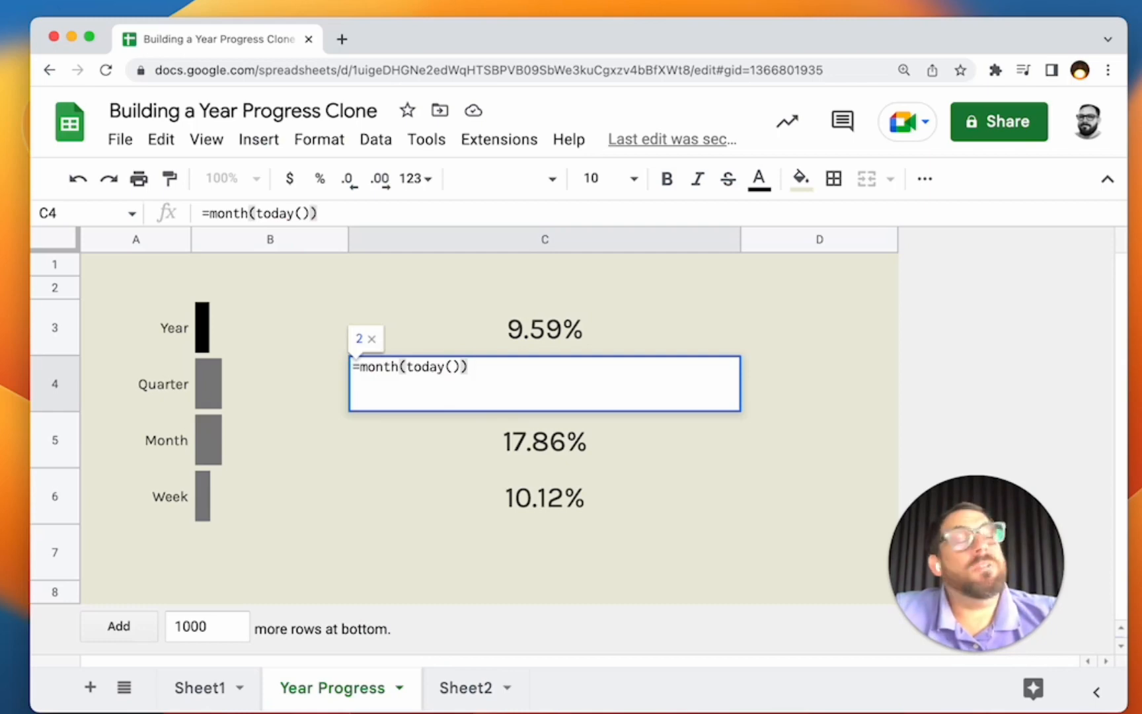
# Step: Wrap month(today()) in the C4 formula in a SWITCH function, making it the expression to test
pyautogui.click(360, 367)
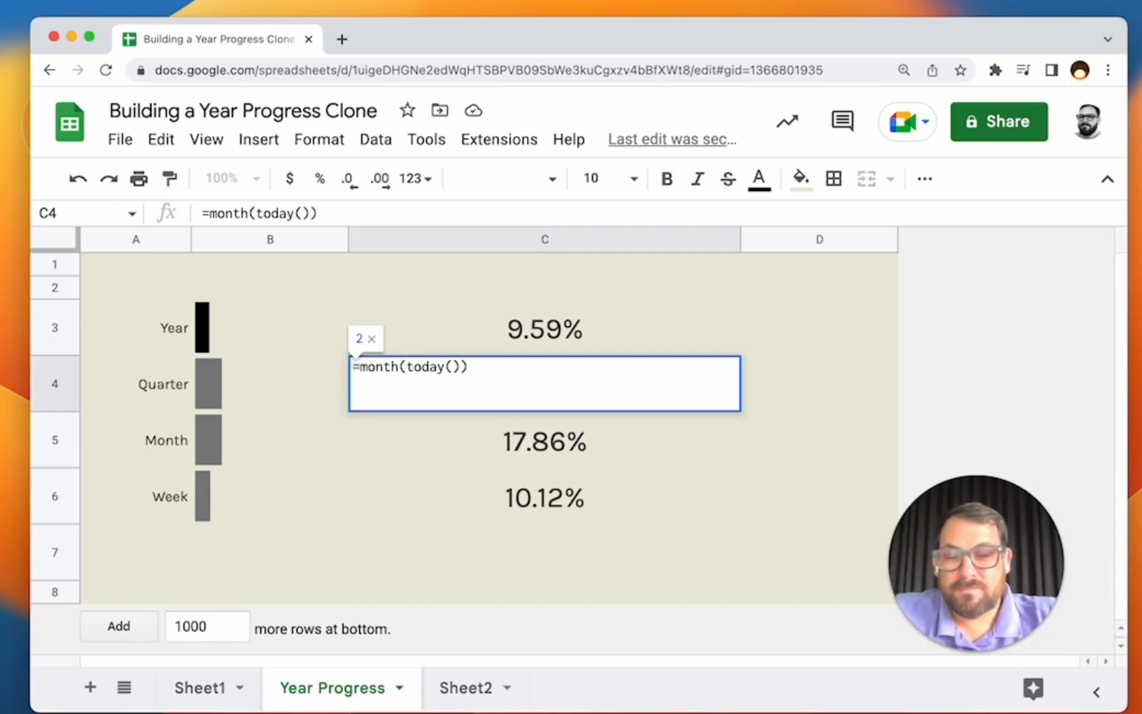
pyautogui.write('switch(')
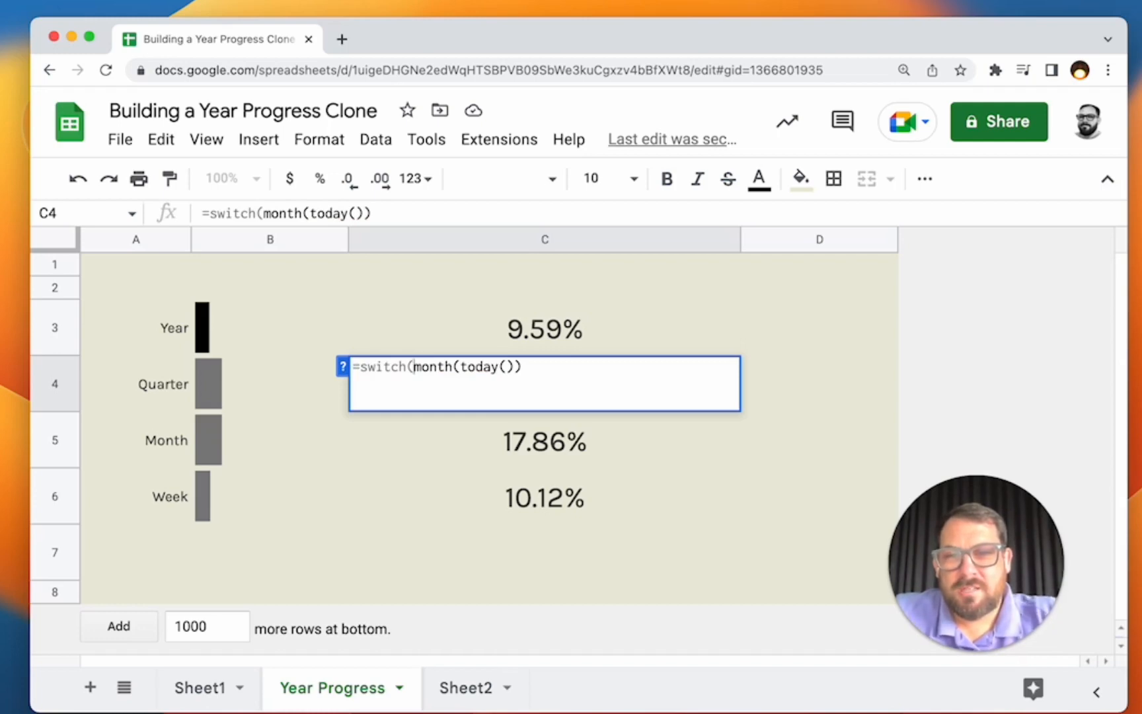
pyautogui.click(345, 369)
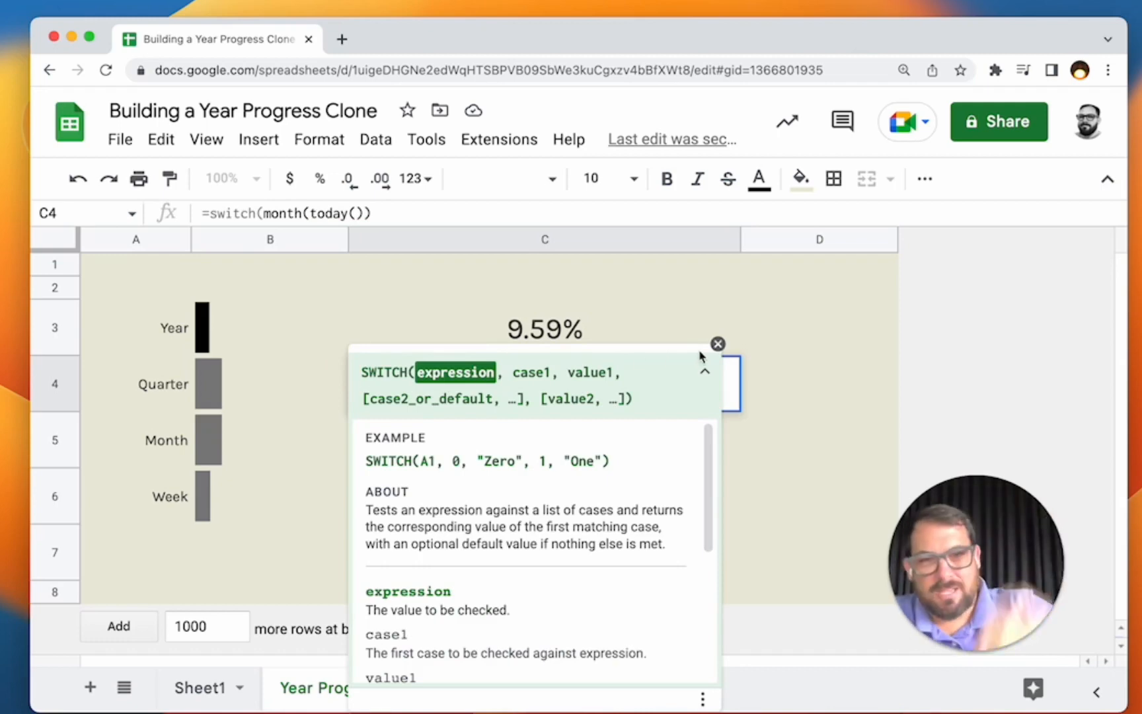
pyautogui.click(718, 345)
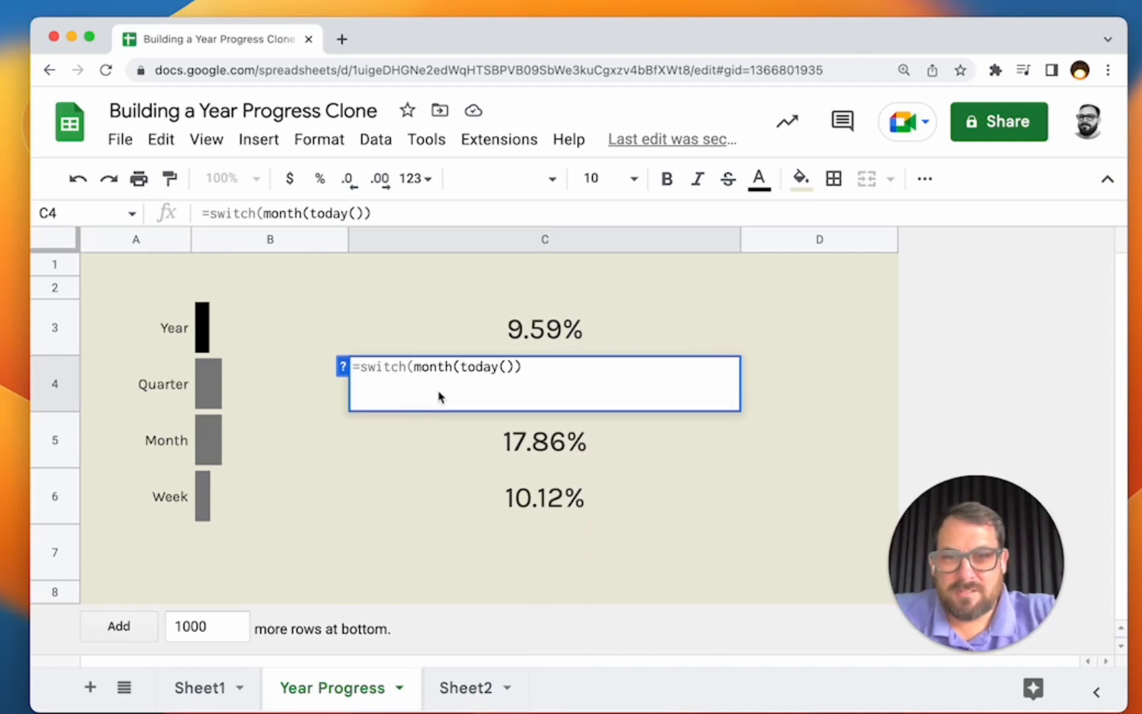
pyautogui.click(508, 365)
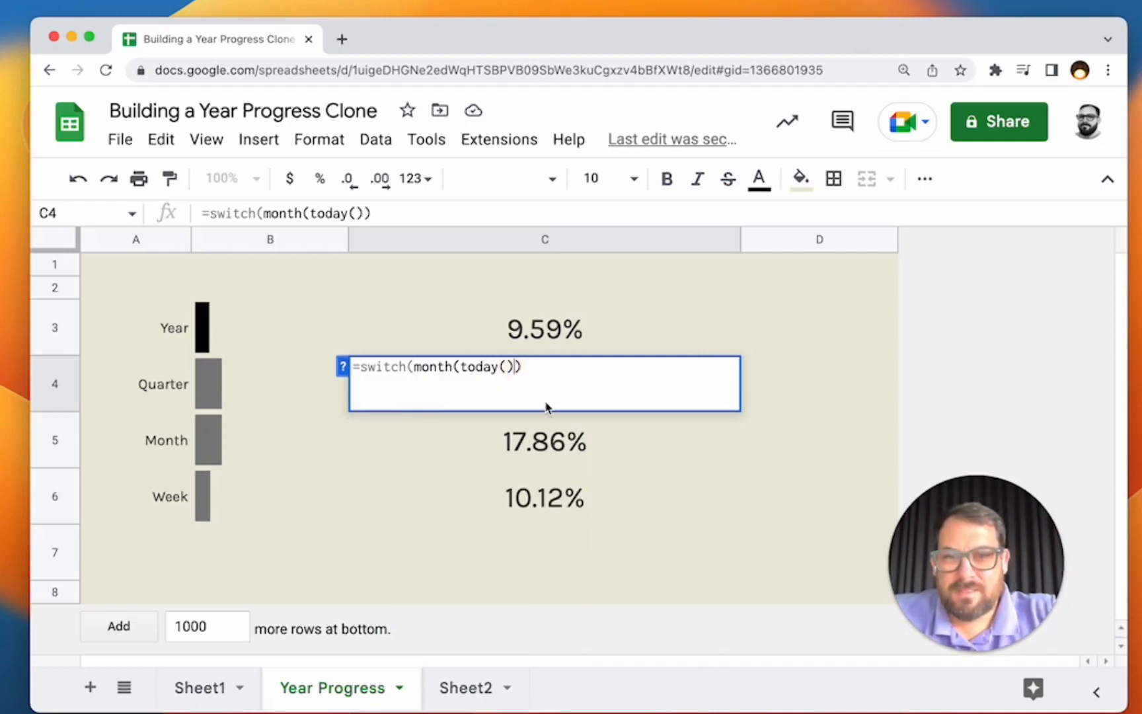
pyautogui.write(',')
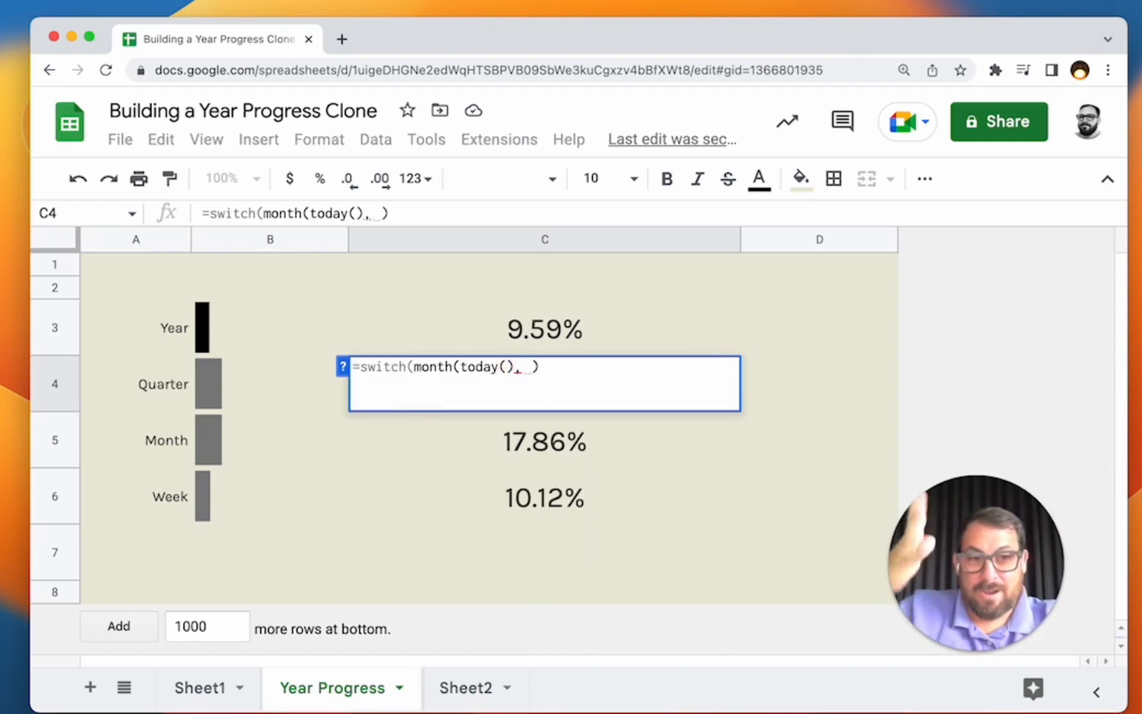
pyautogui.press('BackSpace')
pyautogui.write('),')
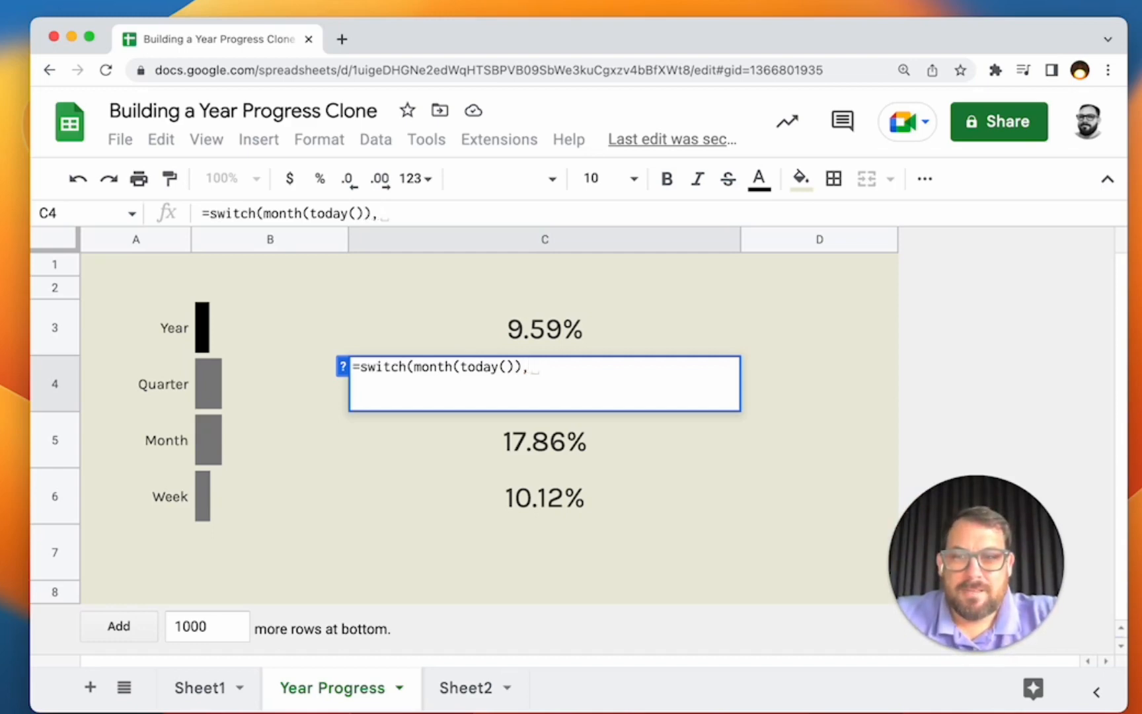
pyautogui.click(343, 367)
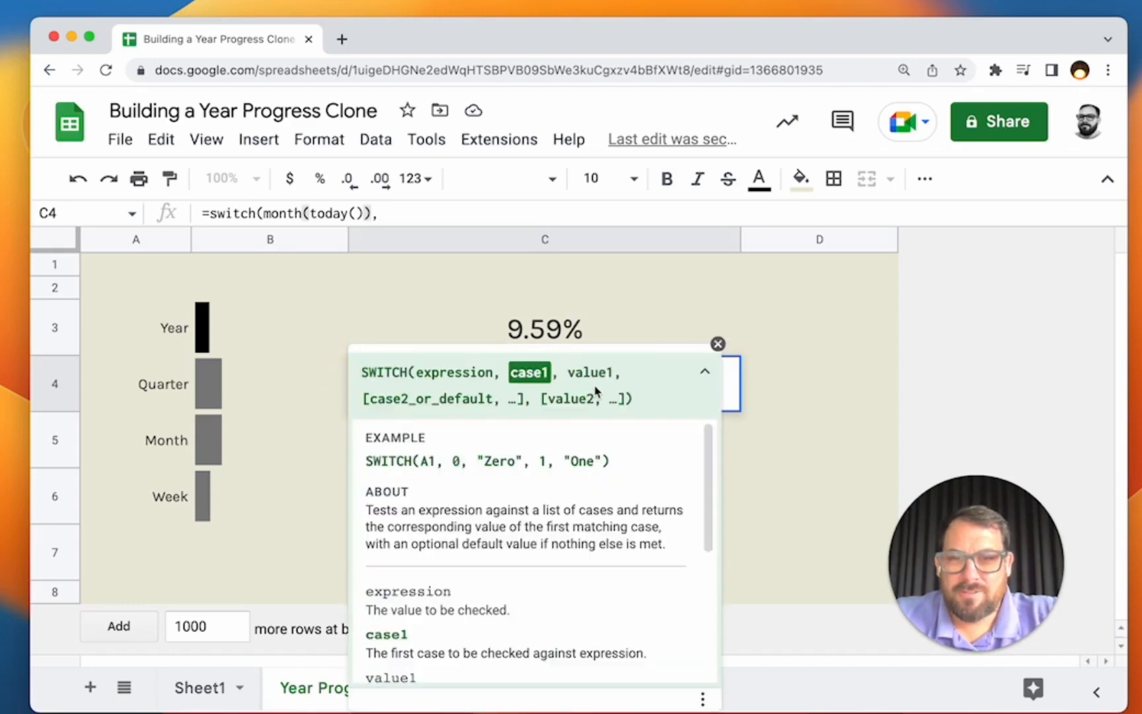
pyautogui.press('Escape')
# Step: Add the first two SWITCH cases in C4, mapping months 1 and 2 to the unquoted number 1
pyautogui.write('1,')
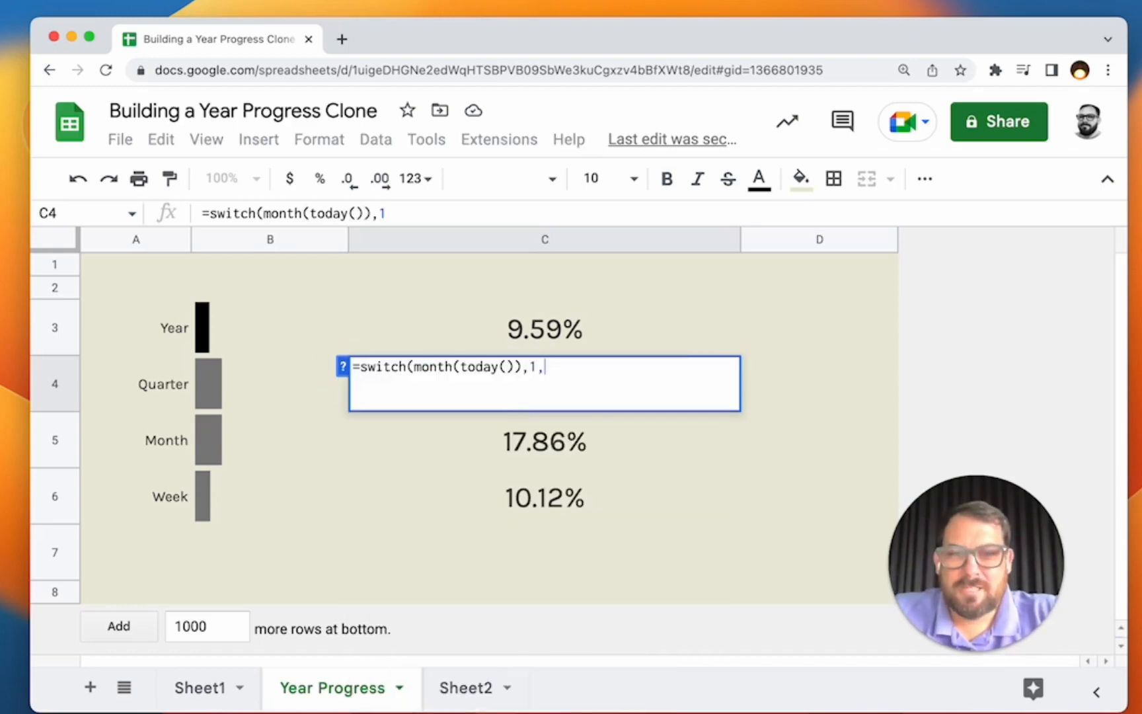
pyautogui.write('"Q')
pyautogui.press('BackSpace')
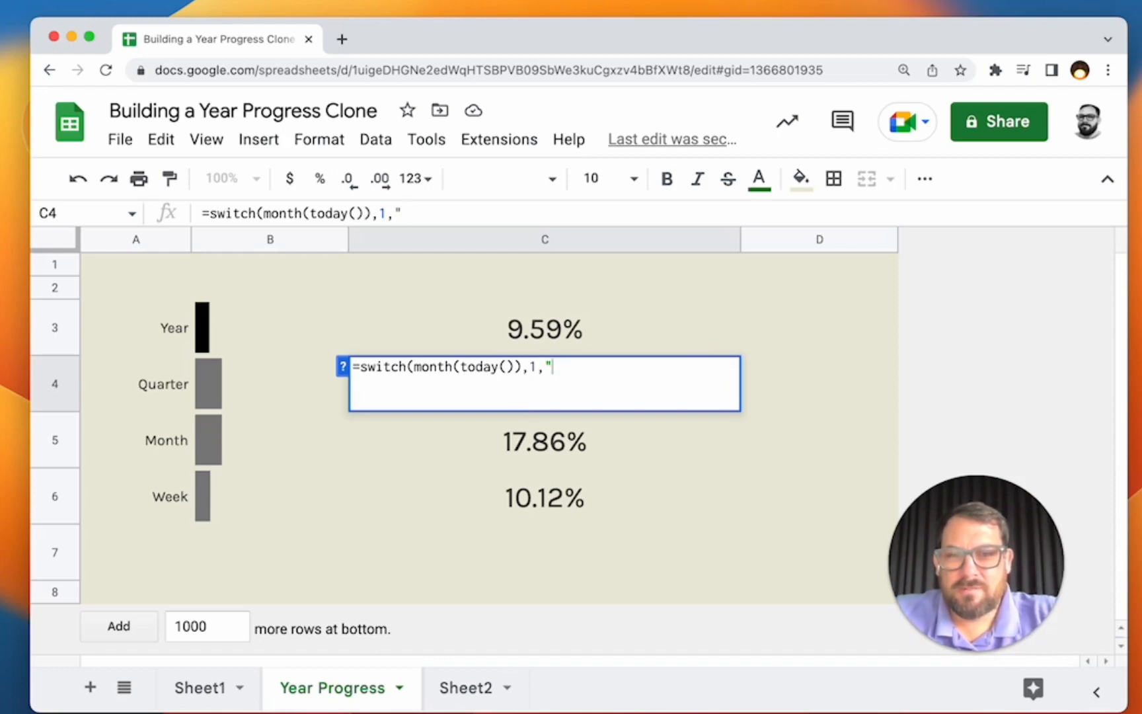
pyautogui.write('1",2,"1')
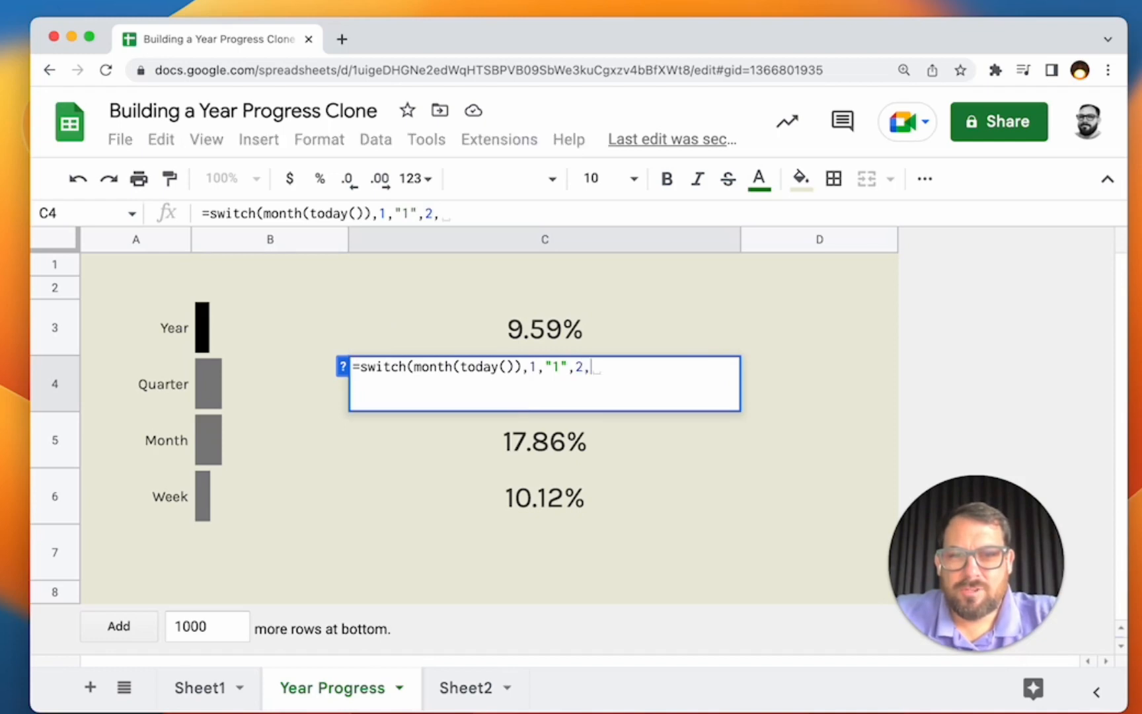
pyautogui.press('BackSpace')
pyautogui.press('BackSpace')
pyautogui.write('1')
pyautogui.press('Right')
pyautogui.press('BackSpace')
pyautogui.press('BackSpace')
pyautogui.press('BackSpace')
pyautogui.write('1')
pyautogui.press('Right')
pyautogui.press('Right')
pyautogui.press('Right')
pyautogui.press('Right')
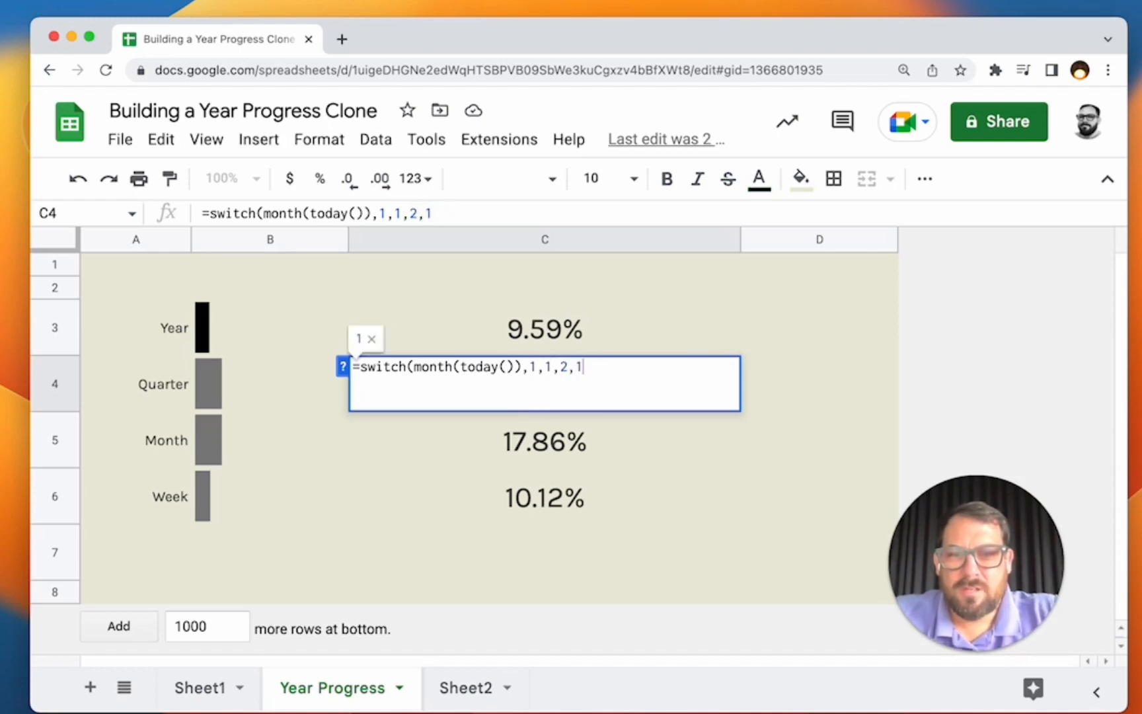
# Step: Complete the C4 SWITCH formula by mapping month 3 to 1, months 4–6 to 2, months 7–9 to 3 and months 10–12 to 4
pyautogui.write(',3,')
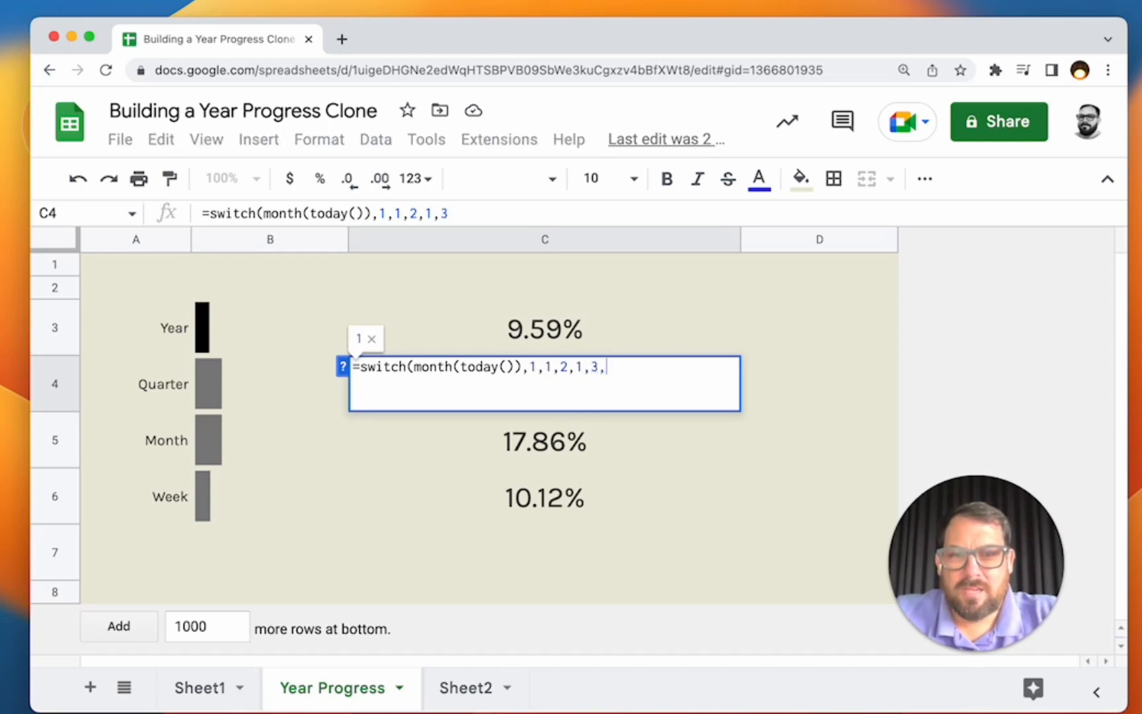
pyautogui.write('1,')
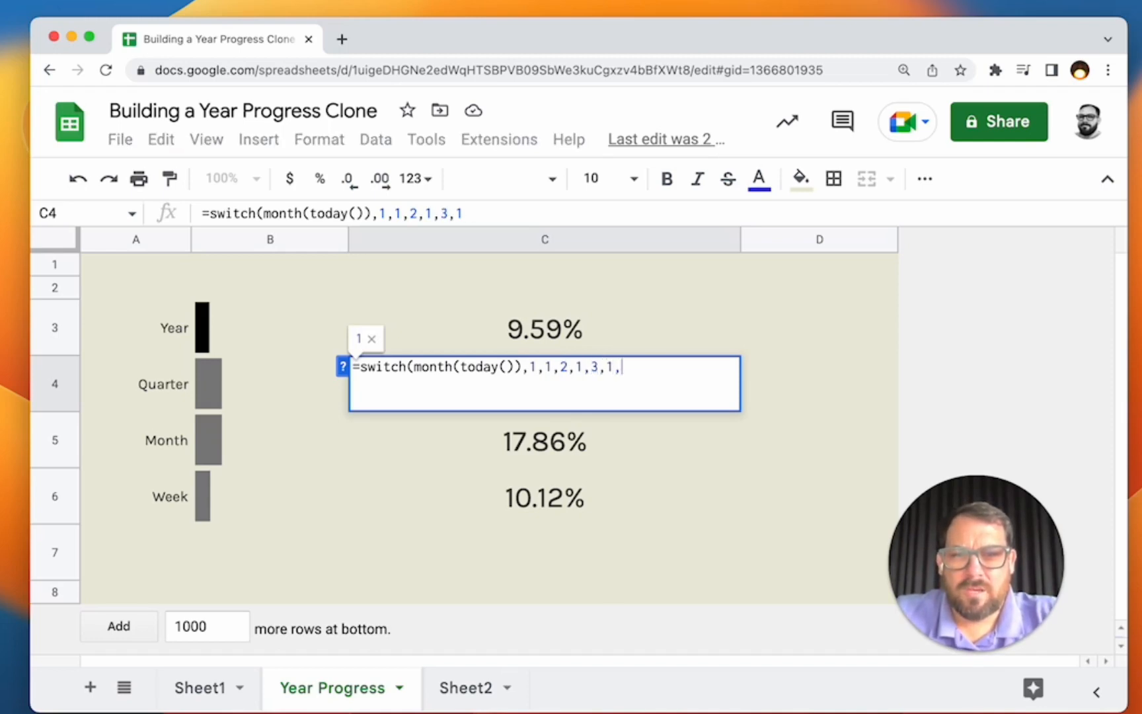
pyautogui.write('4,2')
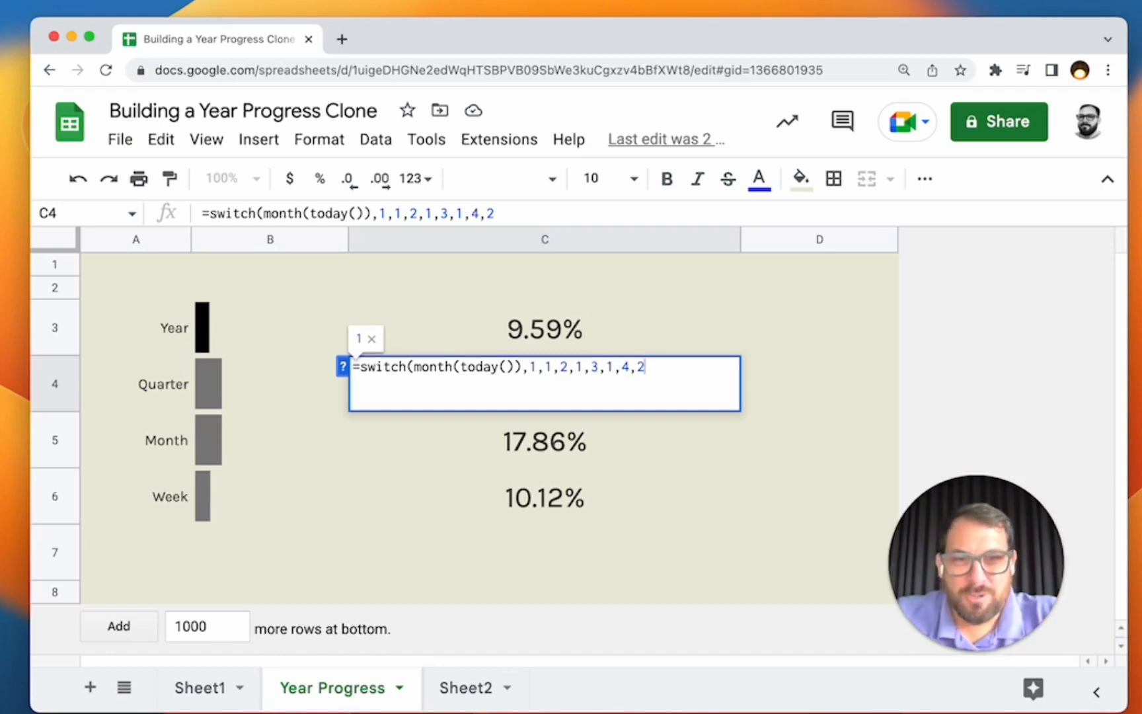
pyautogui.write(',5,')
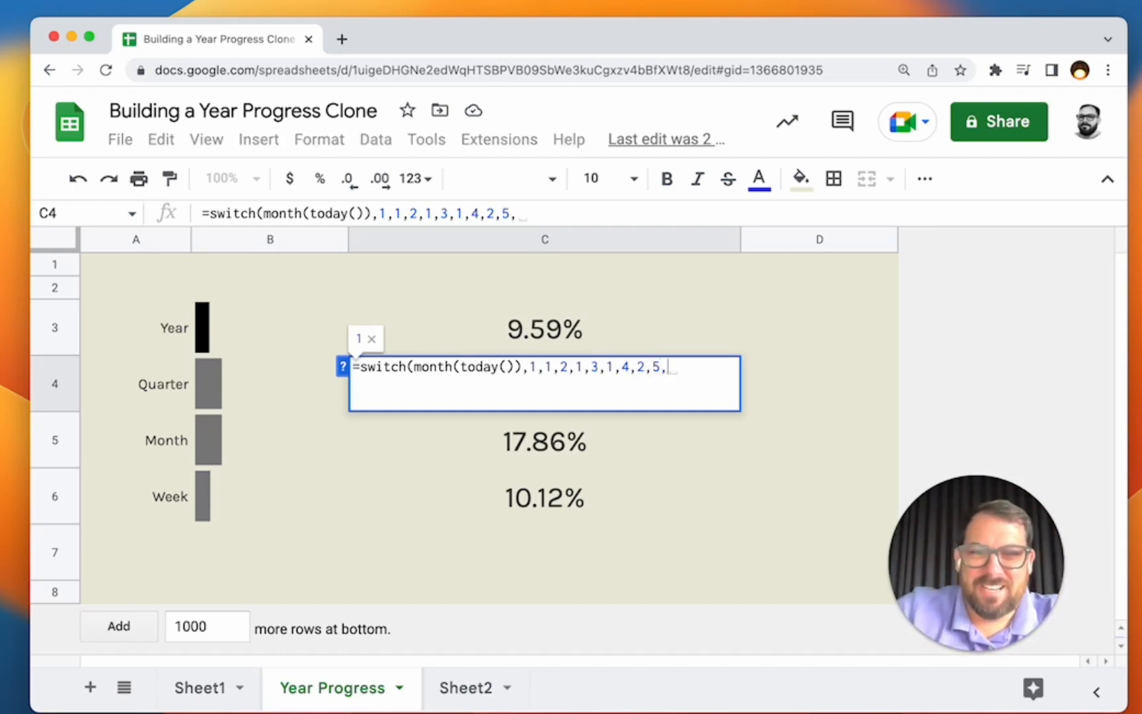
pyautogui.write('2,6,')
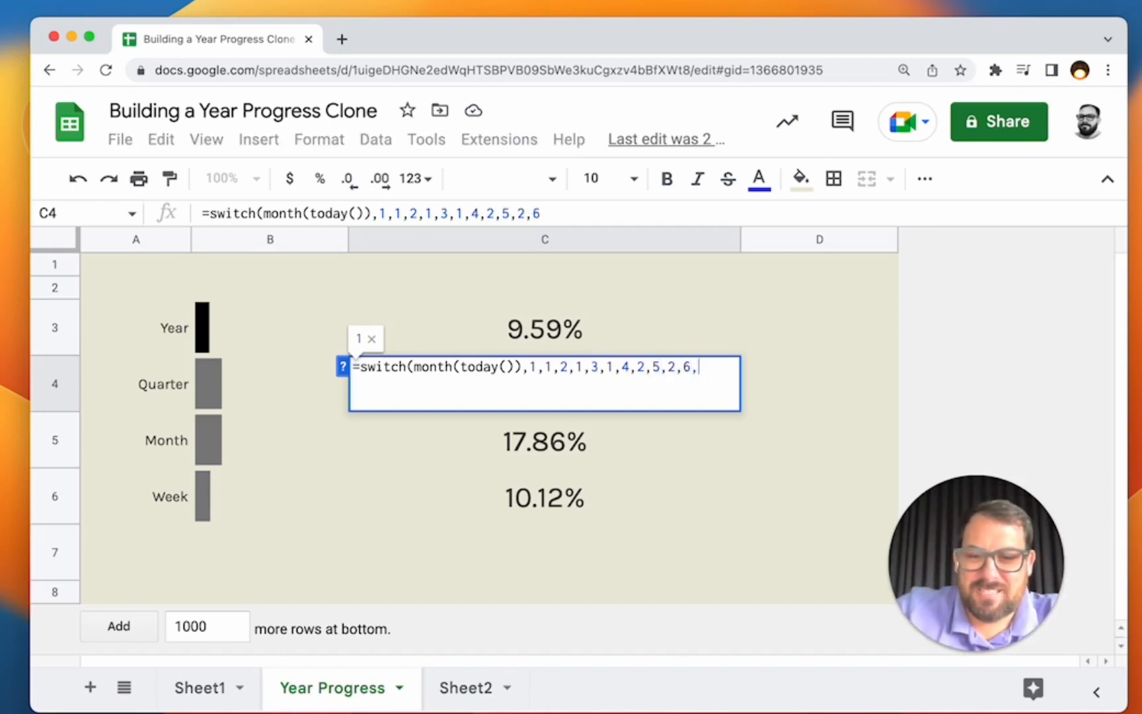
pyautogui.write('2,7')
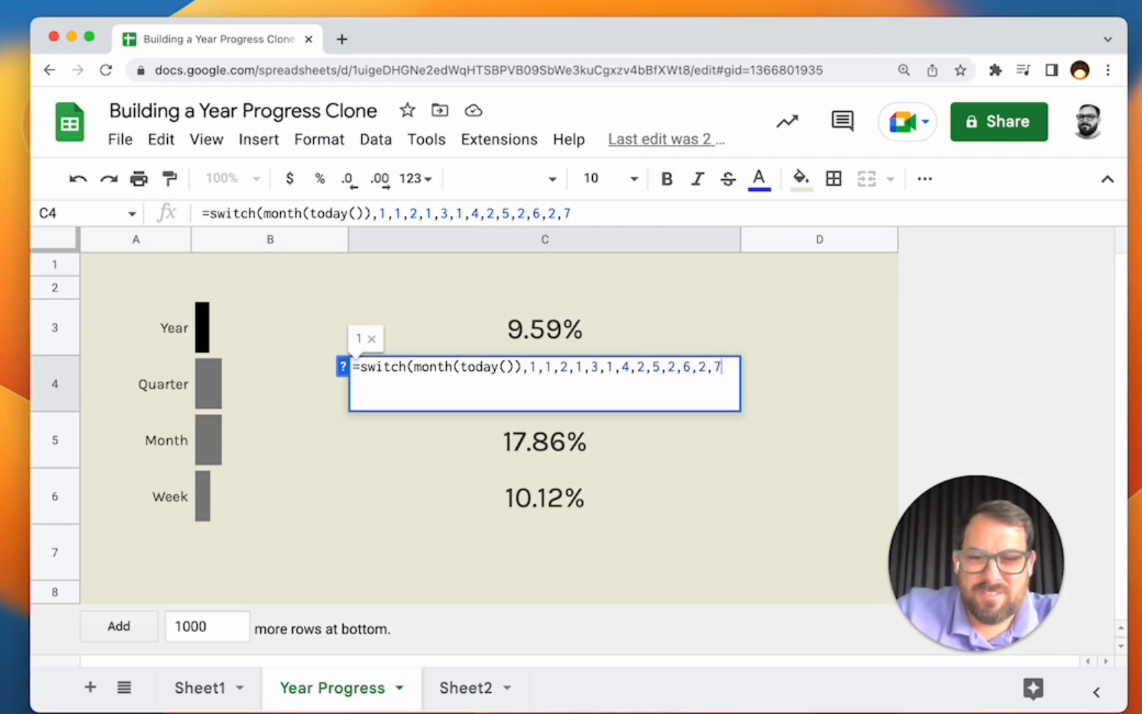
pyautogui.write(',3,8,')
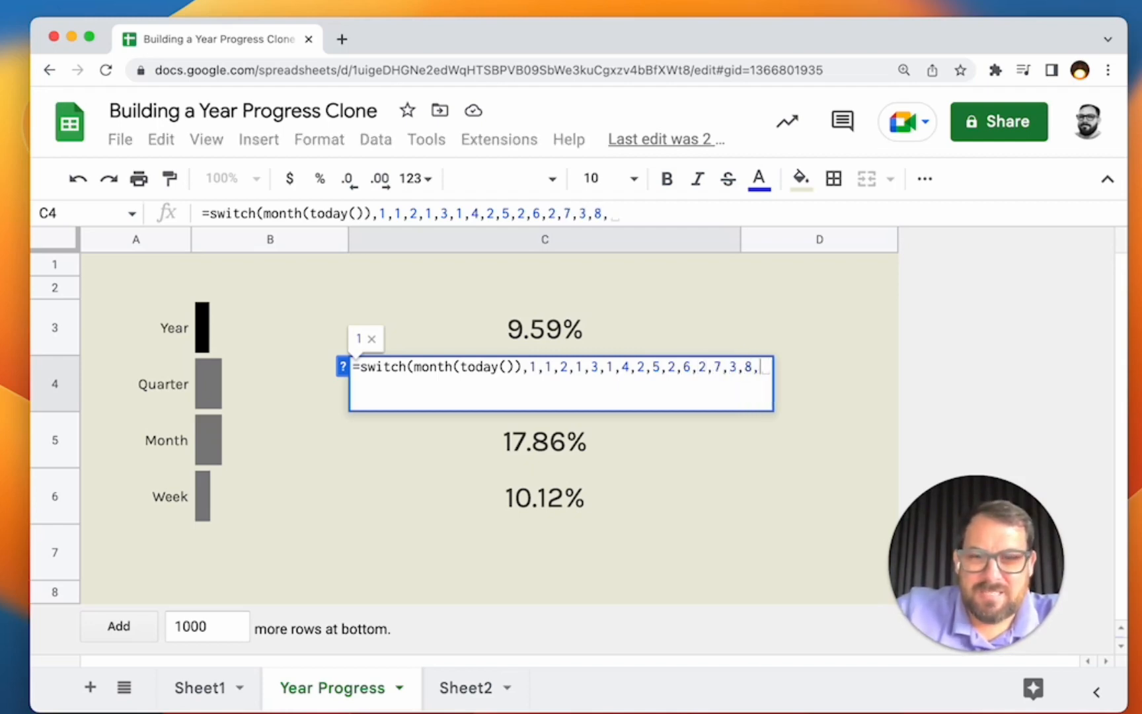
pyautogui.write('3,9,3,9,')
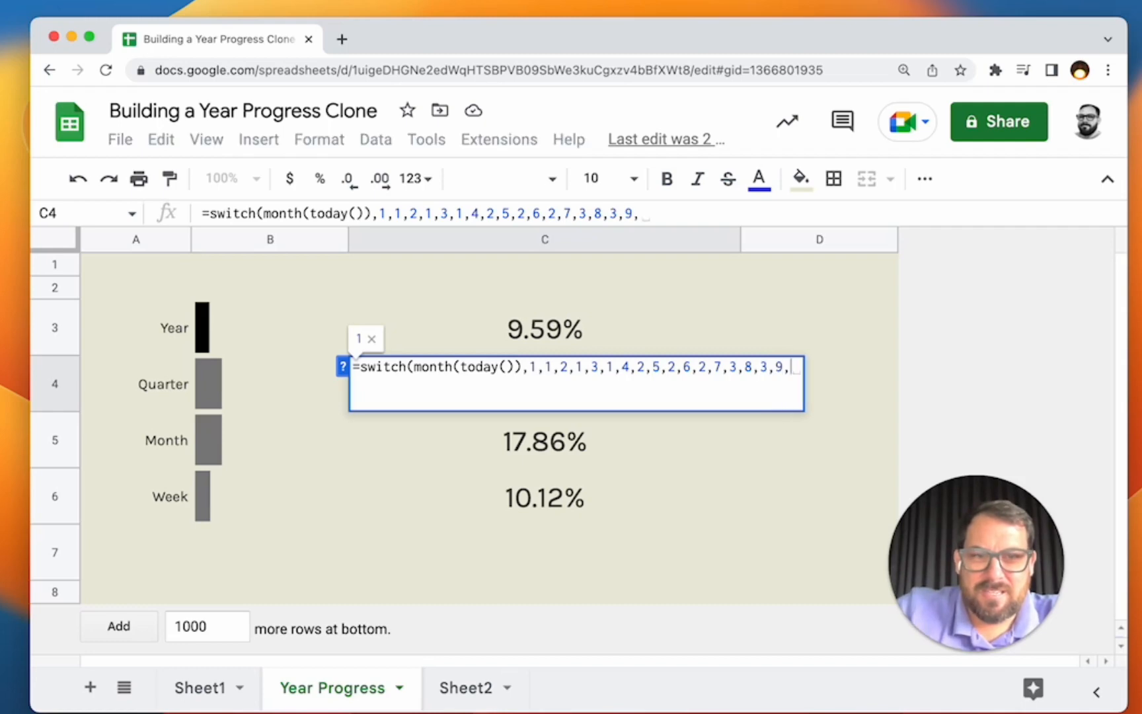
pyautogui.write('10,')
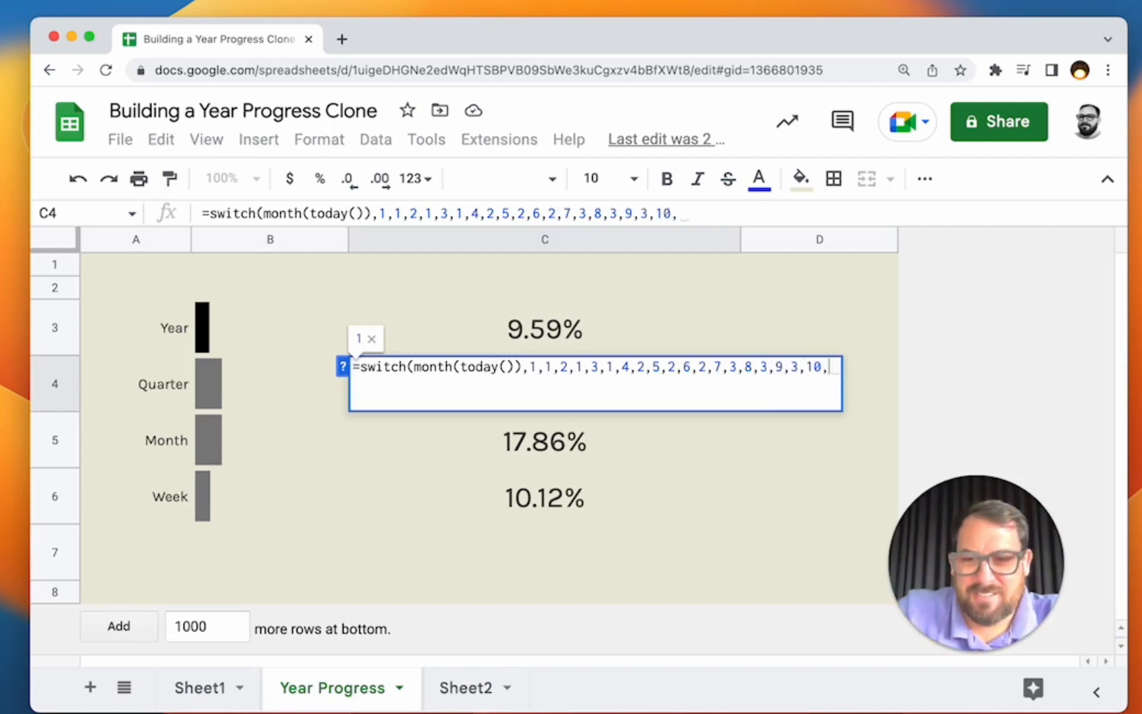
pyautogui.write('4,11,4,12,4)')
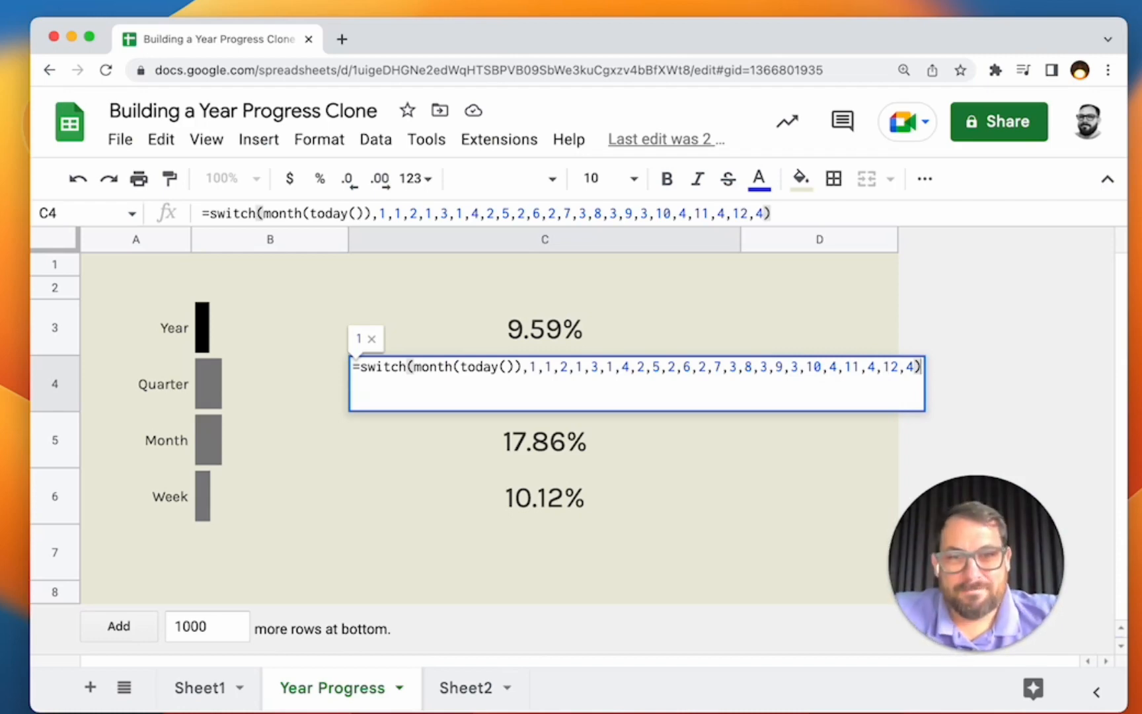
pyautogui.press('Return')
# Step: Reopen the Quarter formula in C4 and examine its month-to-quarter mapping
pyautogui.click(654, 385)
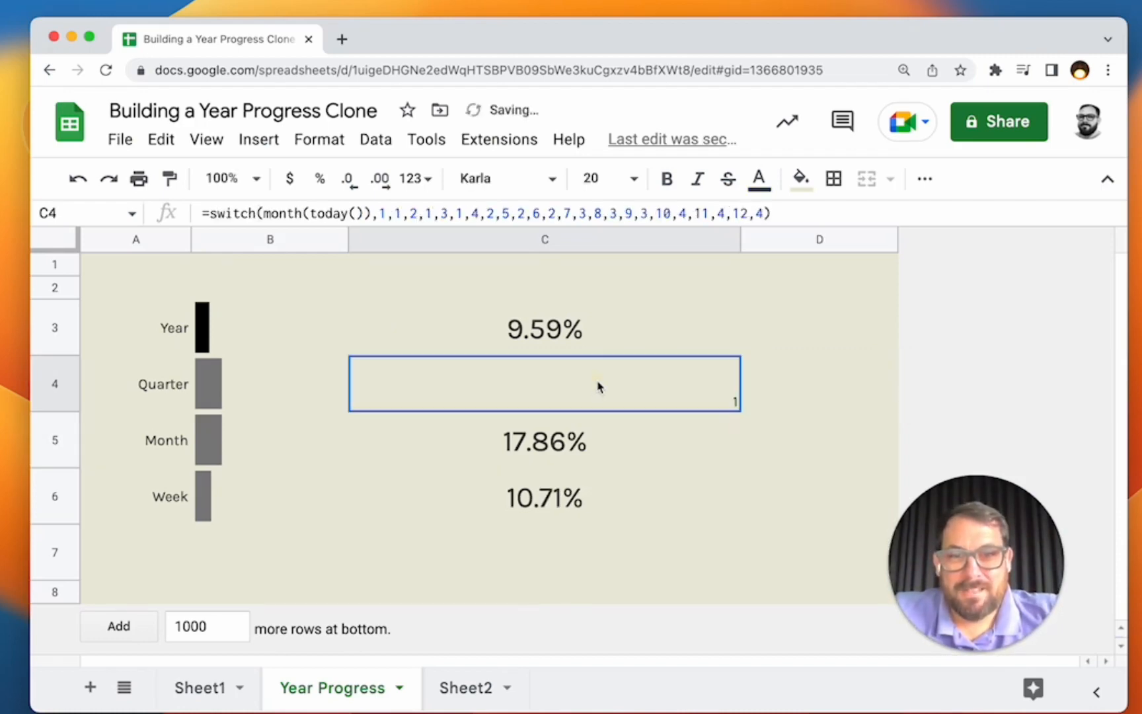
pyautogui.doubleClick(655, 386)
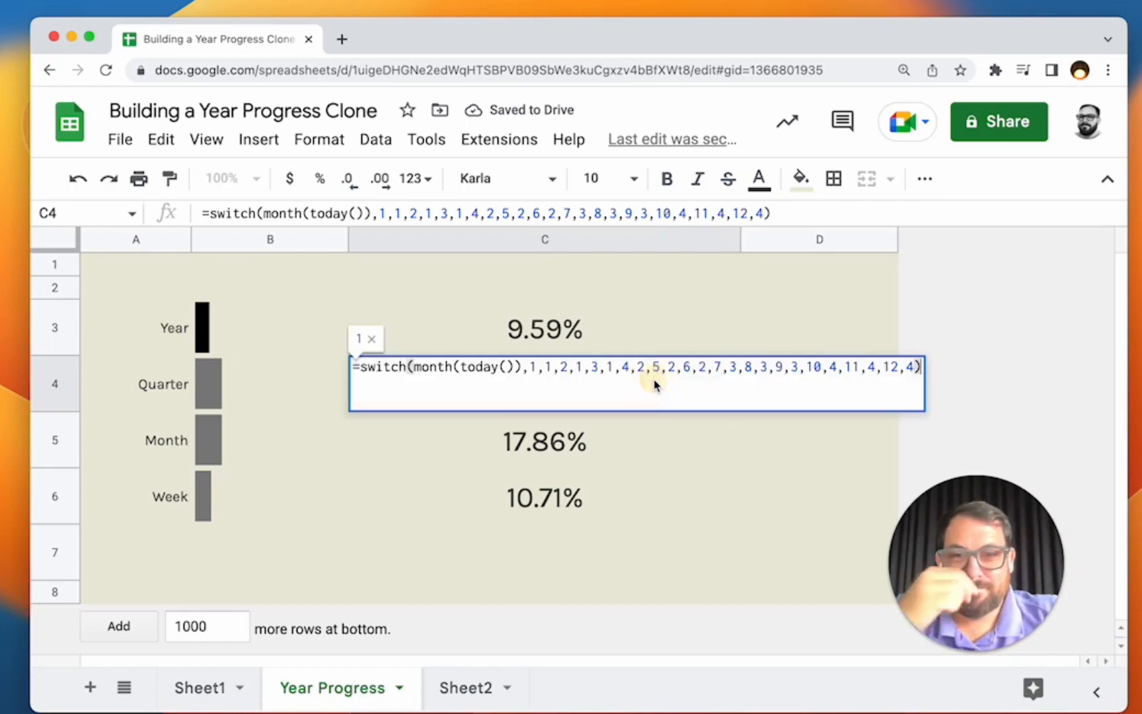
pyautogui.click(362, 367)
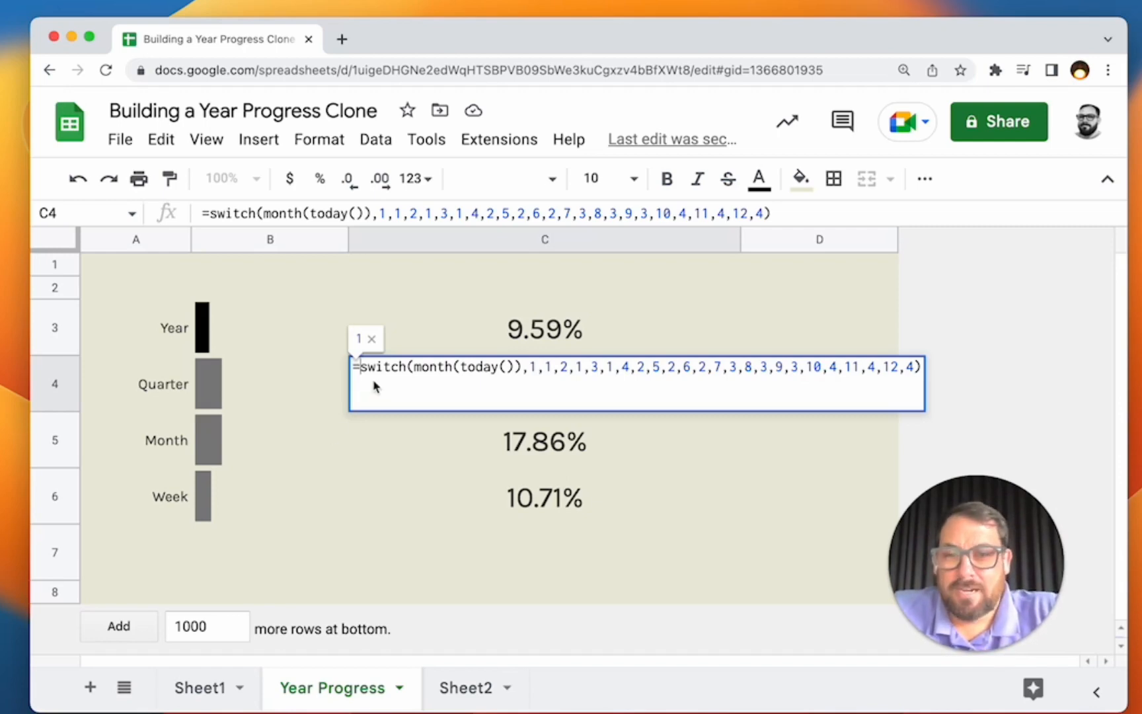
# Step: Enter the label "Quarter 1 Start" in A11 of Sheet2, below the existing start and end dates
pyautogui.click(458, 689)
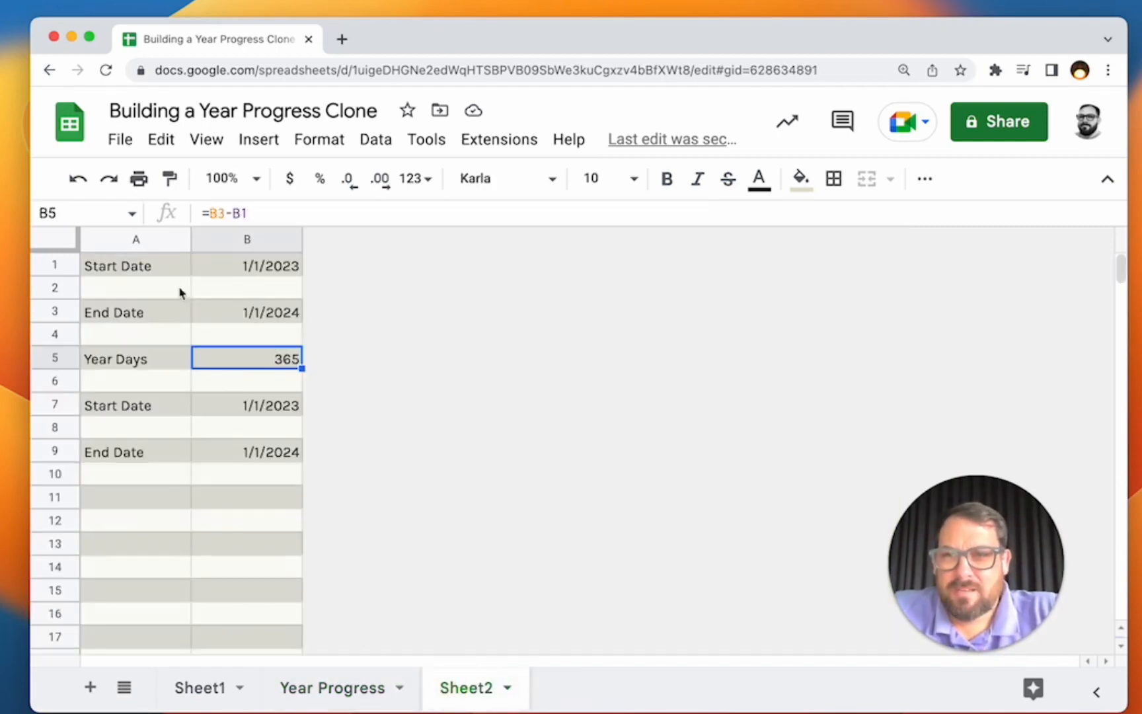
pyautogui.moveTo(155, 265); pyautogui.dragTo(161, 321)
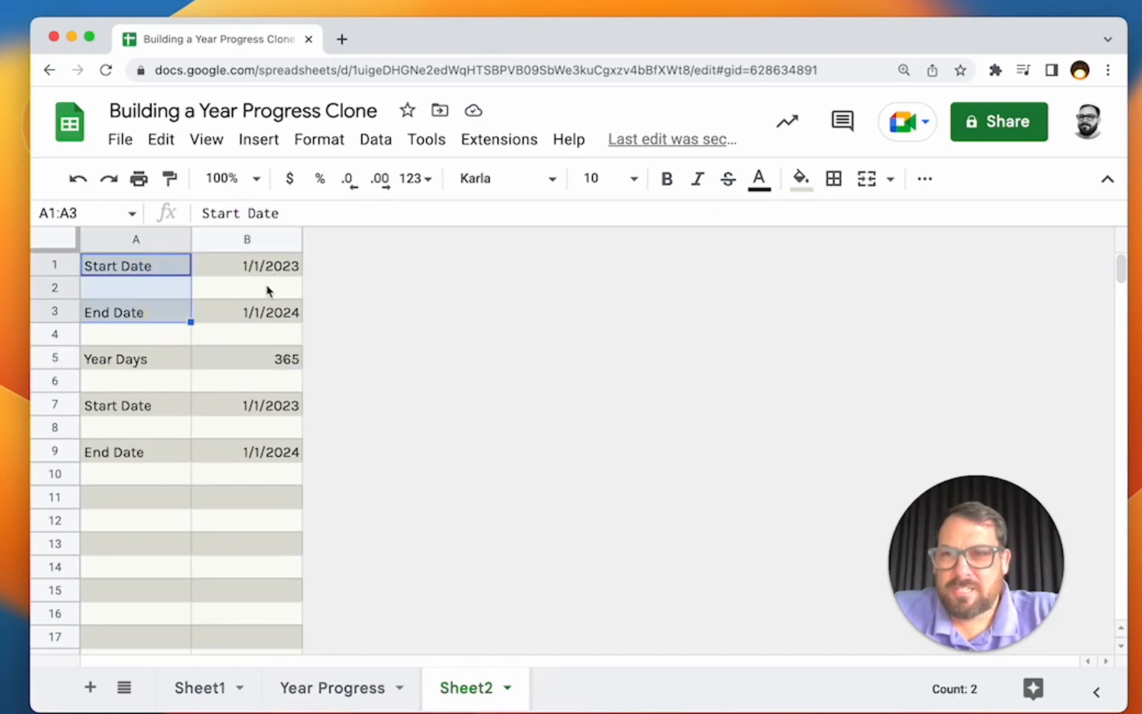
pyautogui.click(114, 500)
pyautogui.write('Quarter 1')
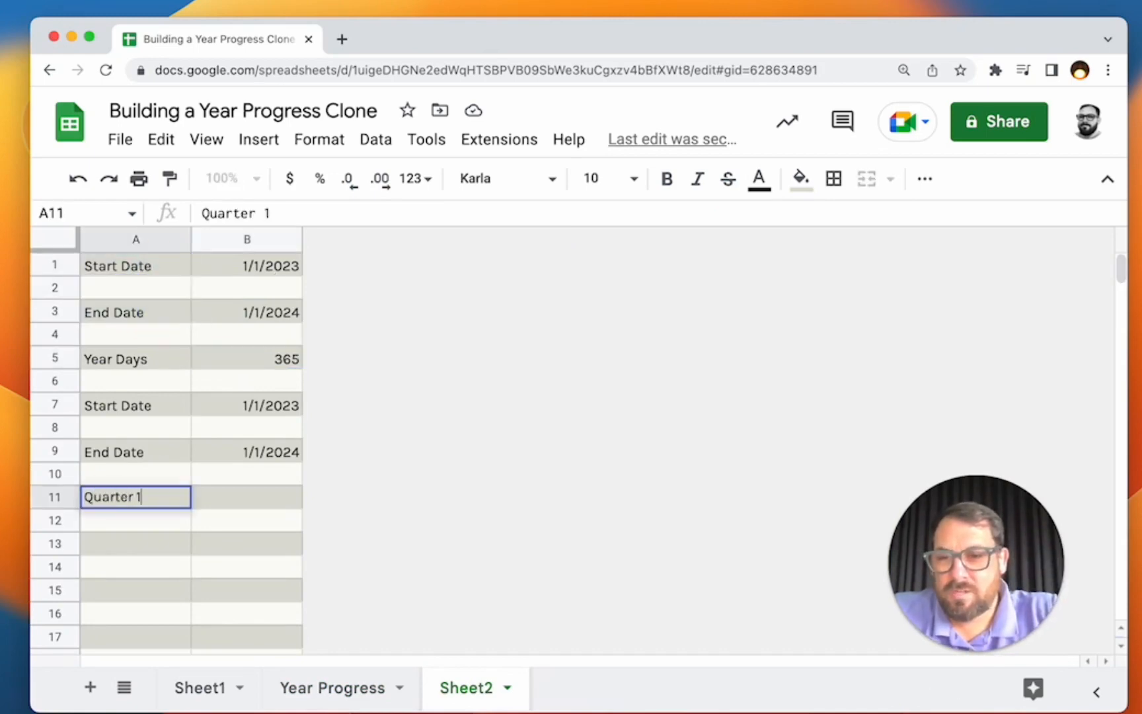
pyautogui.press('Return')
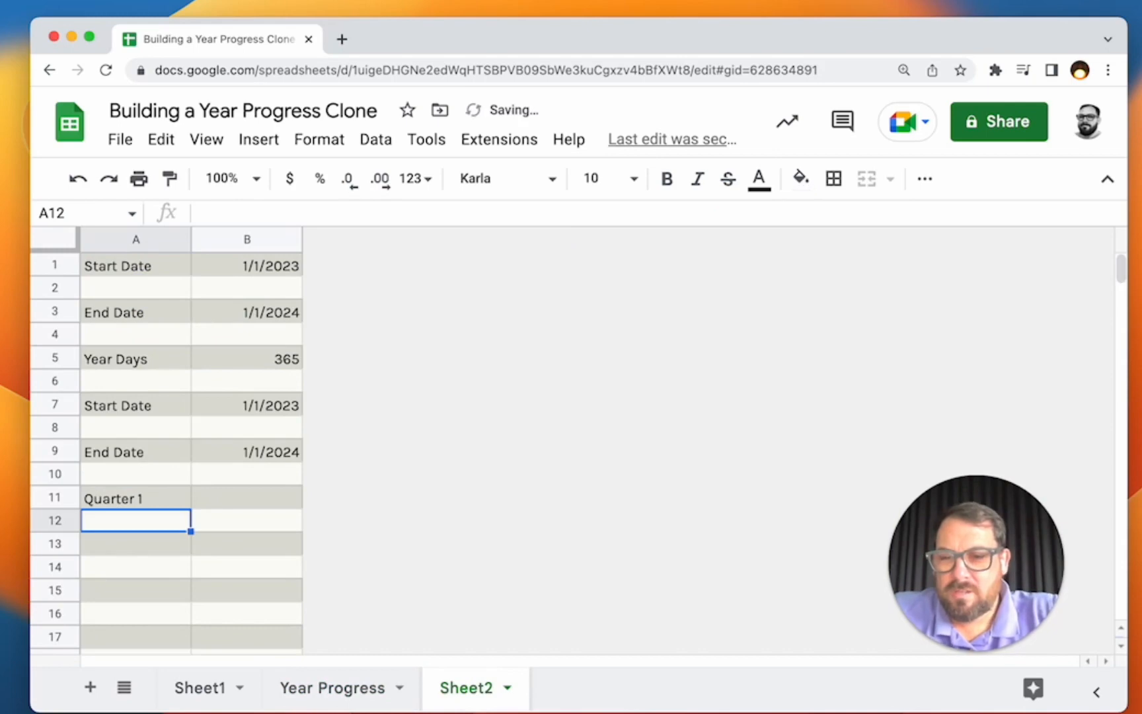
pyautogui.press('Down')
pyautogui.press('Up')
pyautogui.press('Up')
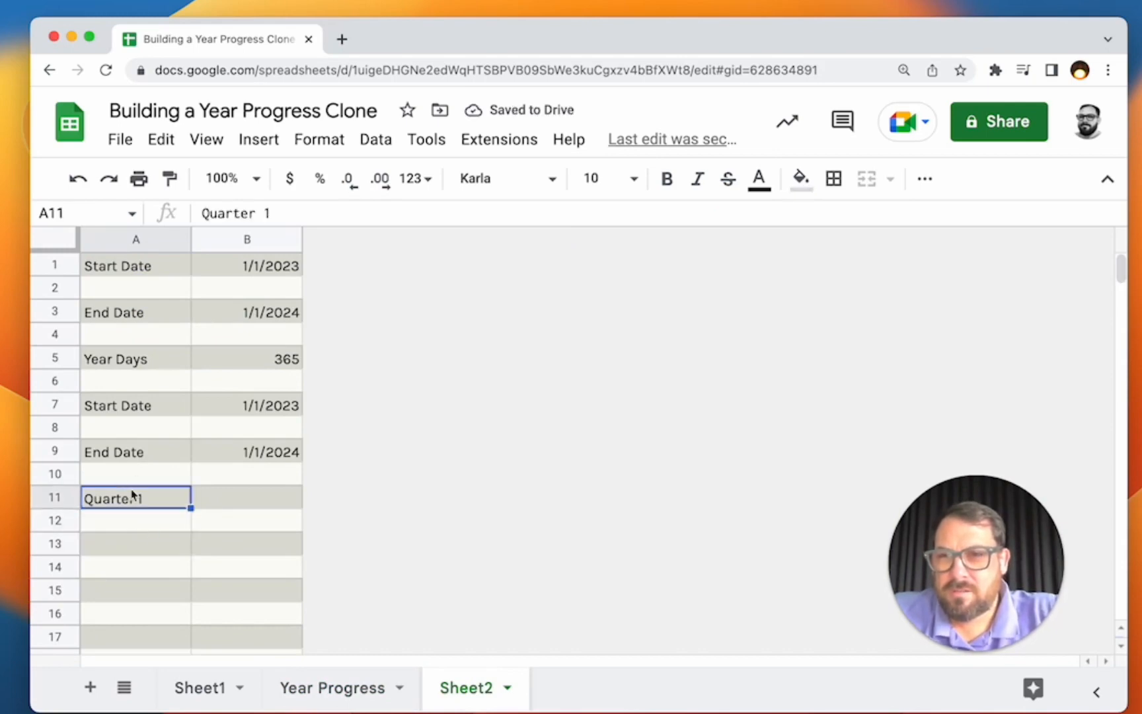
pyautogui.doubleClick(161, 503)
pyautogui.write('Start')
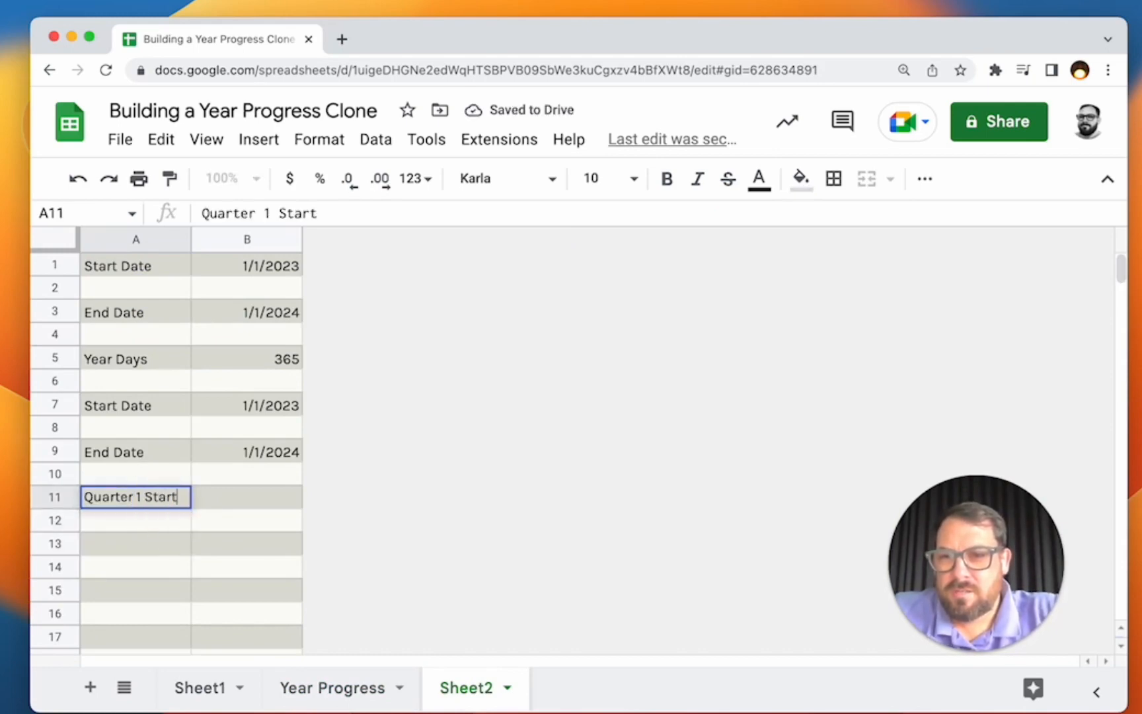
pyautogui.press('Return')
# Step: Copy the A11 label to A13 and change it to "Quarter 1 End"
pyautogui.click(151, 500)
pyautogui.press('super+c')
pyautogui.click(146, 544)
pyautogui.press('super+v')
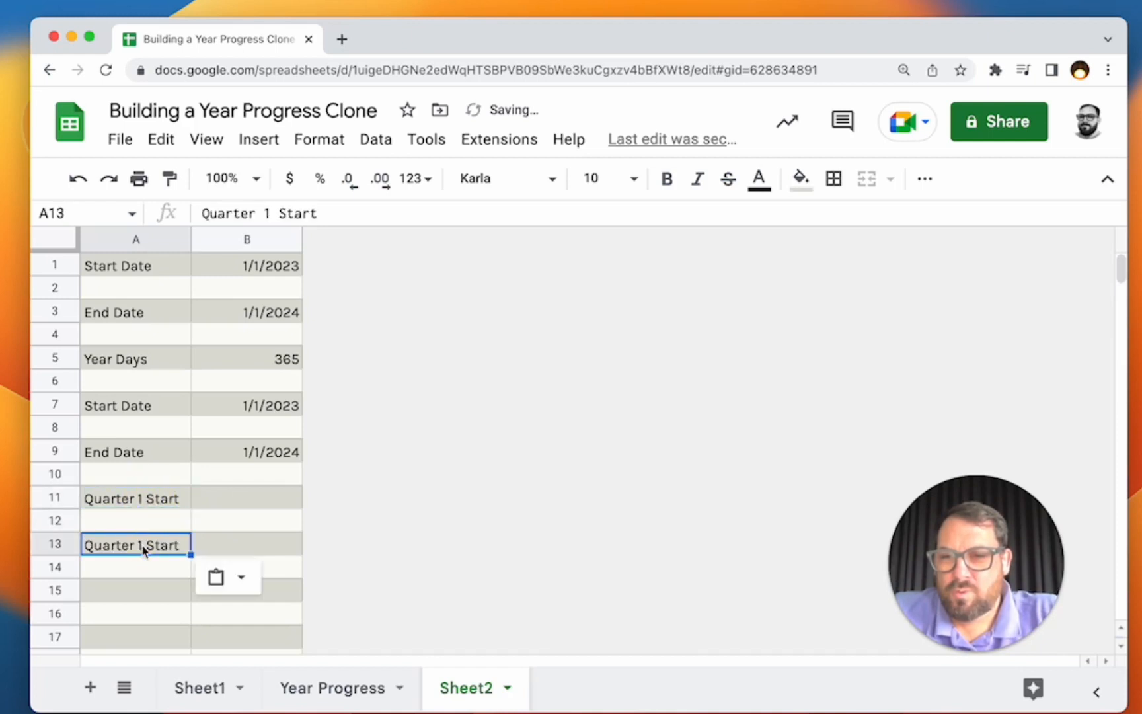
pyautogui.doubleClick(143, 550)
pyautogui.press('BackSpace')
pyautogui.press('BackSpace')
pyautogui.write('1')
pyautogui.press('Right')
pyautogui.press('BackSpace')
pyautogui.press('BackSpace')
pyautogui.press('BackSpace')
pyautogui.press('BackSpace')
pyautogui.press('BackSpace')
pyautogui.write('End')
pyautogui.press('Return')
# Step: Set the Quarter 1 Start value in B11 to reference the year's start date in B1
pyautogui.click(241, 502)
pyautogui.write('=')
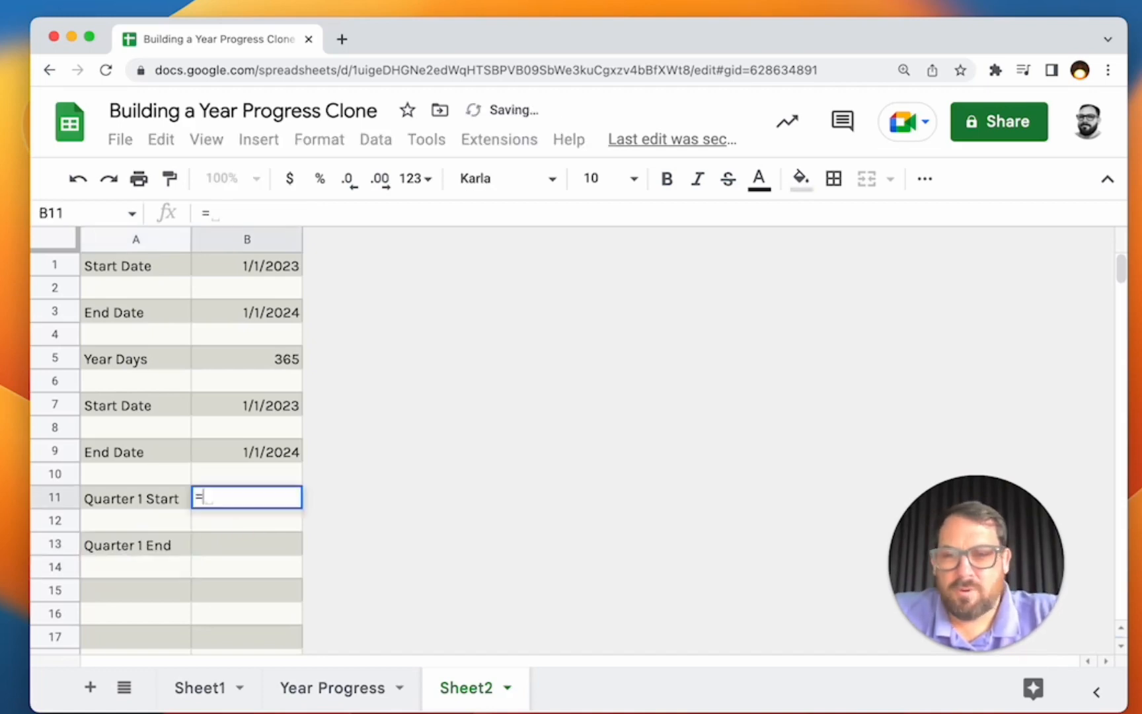
pyautogui.click(239, 274)
pyautogui.press('Return')
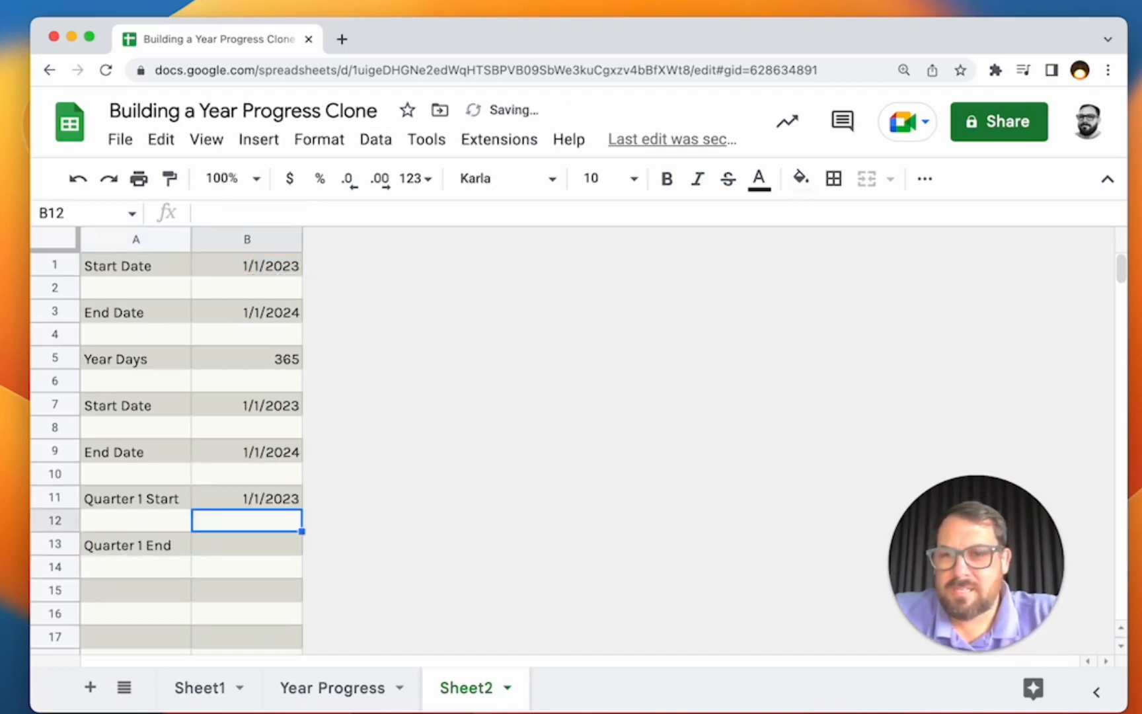
pyautogui.press('Down')
pyautogui.write('=')
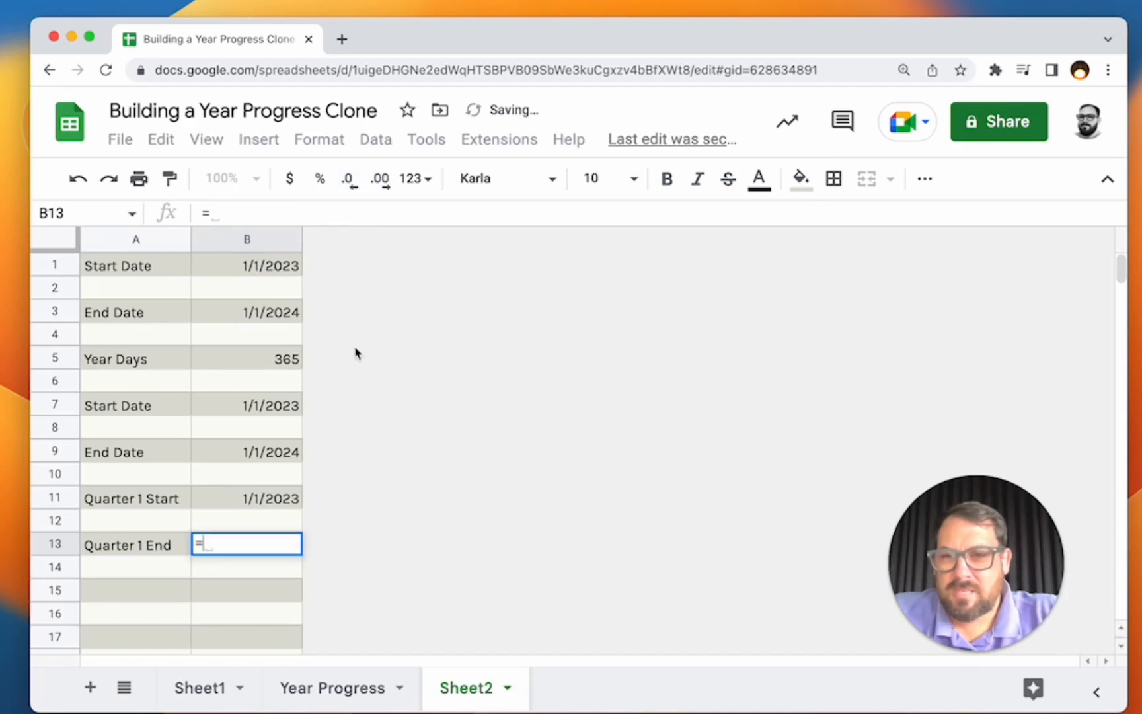
pyautogui.click(250, 502)
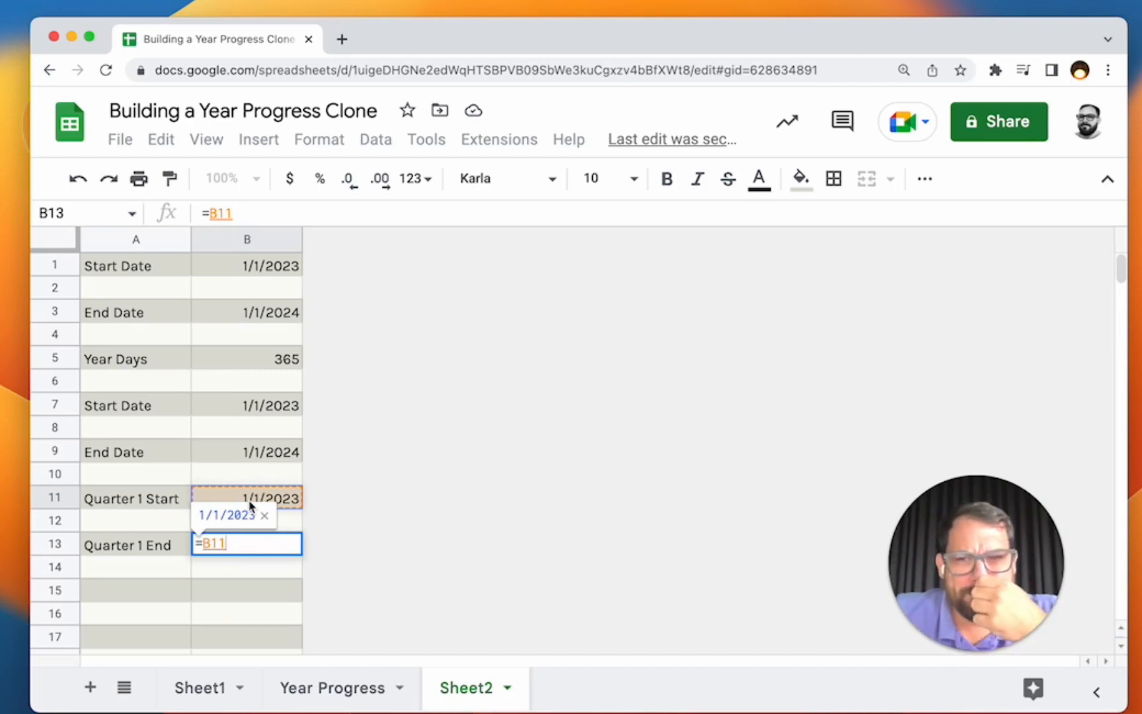
pyautogui.press('BackSpace')
pyautogui.press('BackSpace')
pyautogui.press('BackSpace')
pyautogui.write('quarte')
pyautogui.press('BackSpace')
pyautogui.write('r')
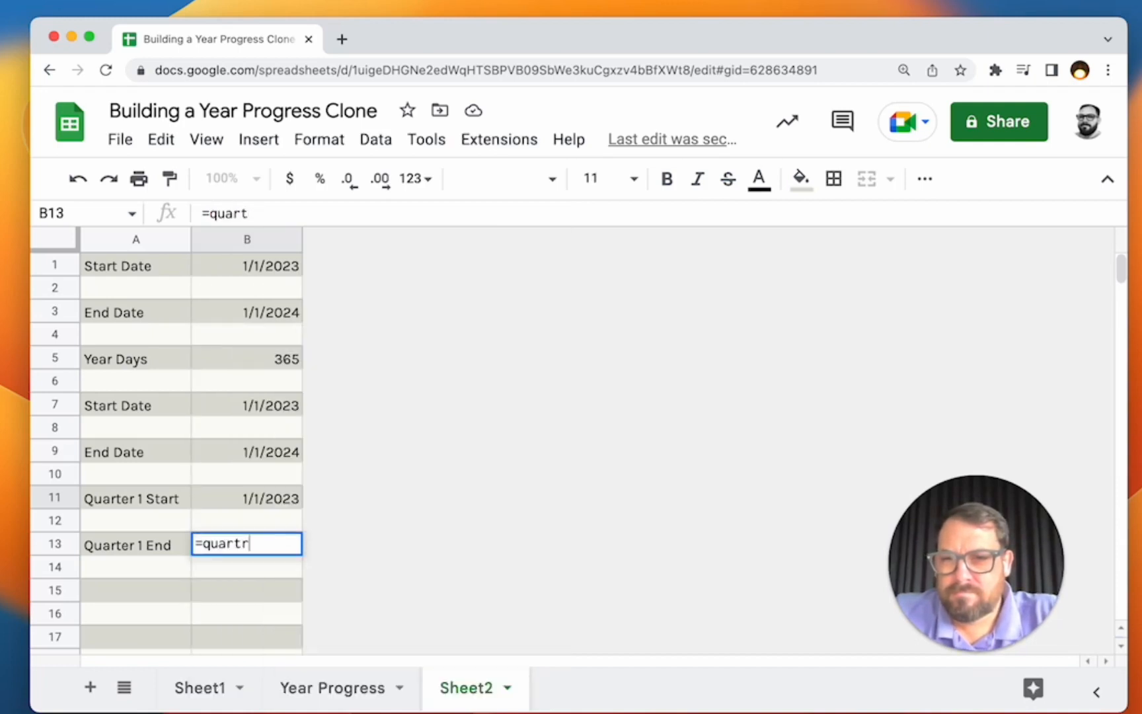
pyautogui.write('ter')
pyautogui.press('BackSpace')
pyautogui.press('BackSpace')
pyautogui.press('BackSpace')
pyautogui.press('BackSpace')
pyautogui.press('BackSpace')
pyautogui.press('BackSpace')
pyautogui.press('BackSpace')
pyautogui.press('BackSpace')
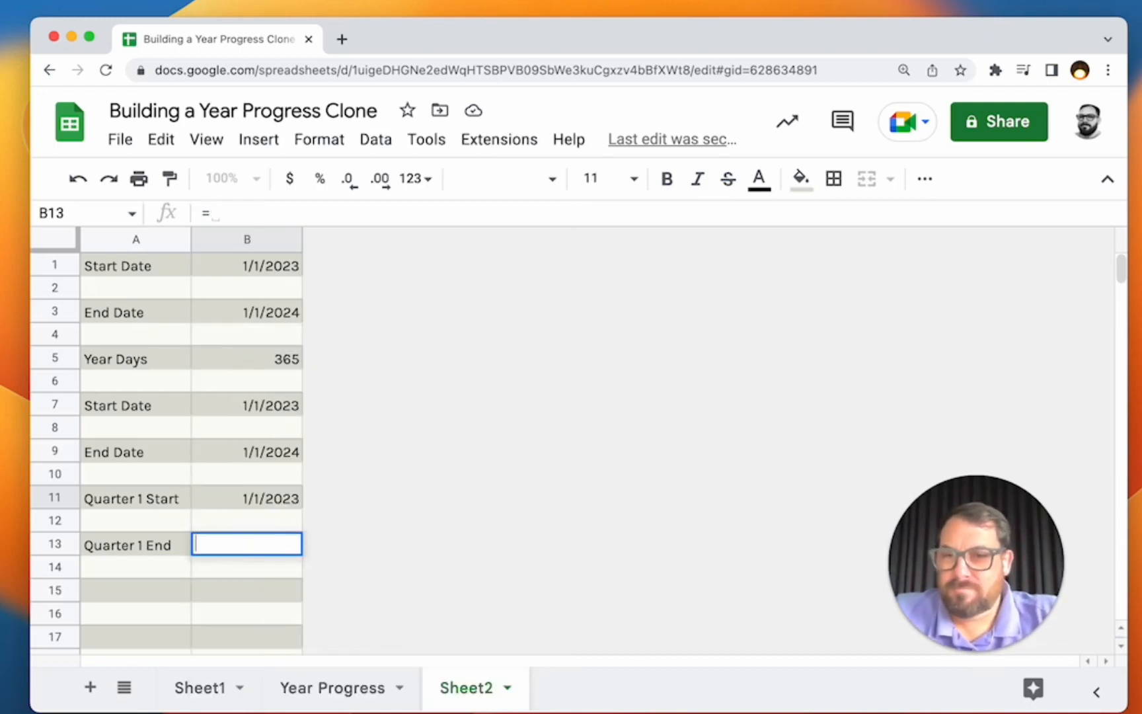
# Step: Examine the Quarter formula on the Year Progress sheet and the date cells B7, B9 and B11 on Sheet2
pyautogui.click(318, 687)
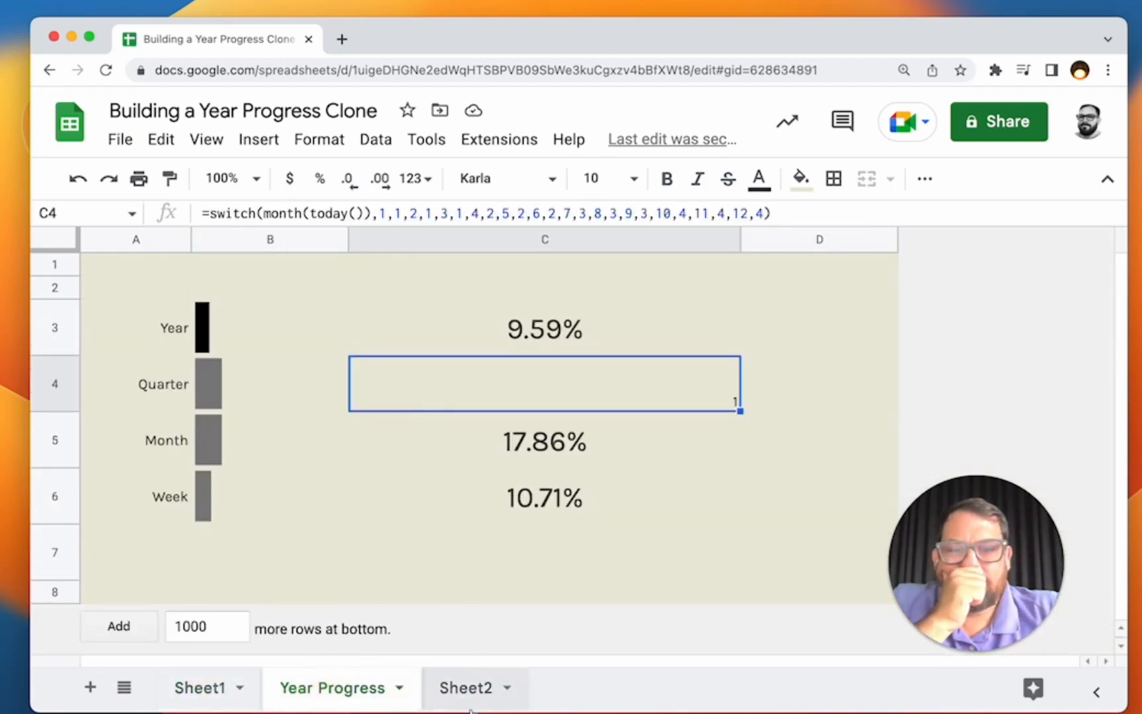
pyautogui.click(466, 688)
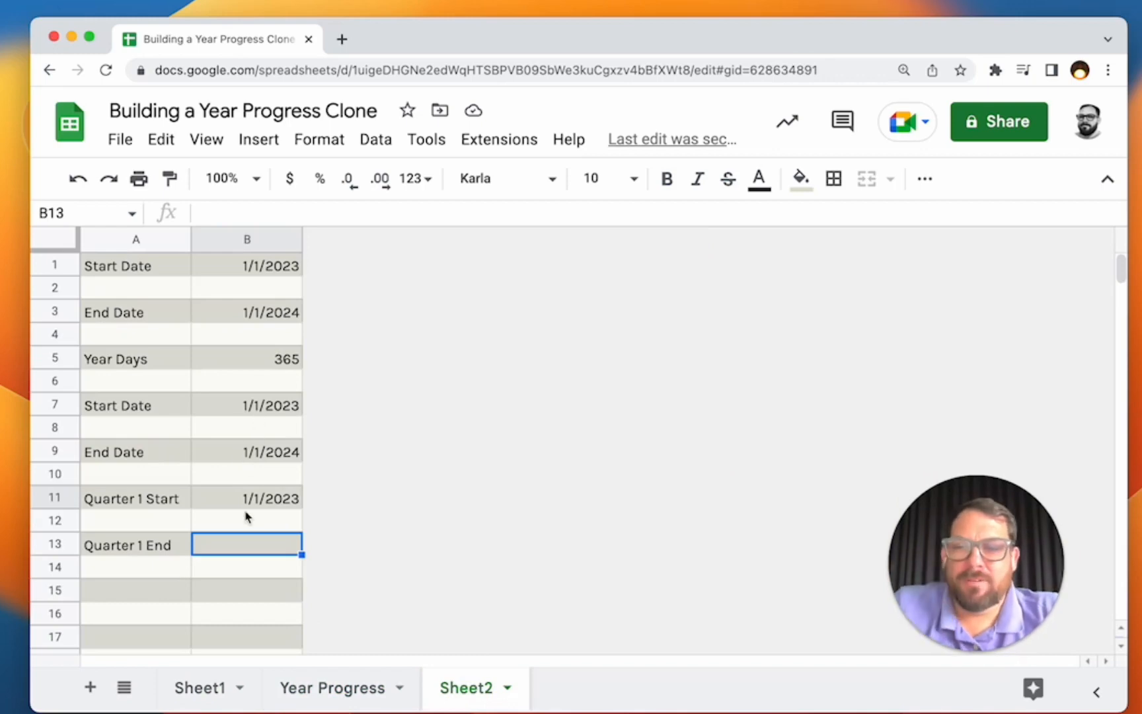
pyautogui.click(261, 504)
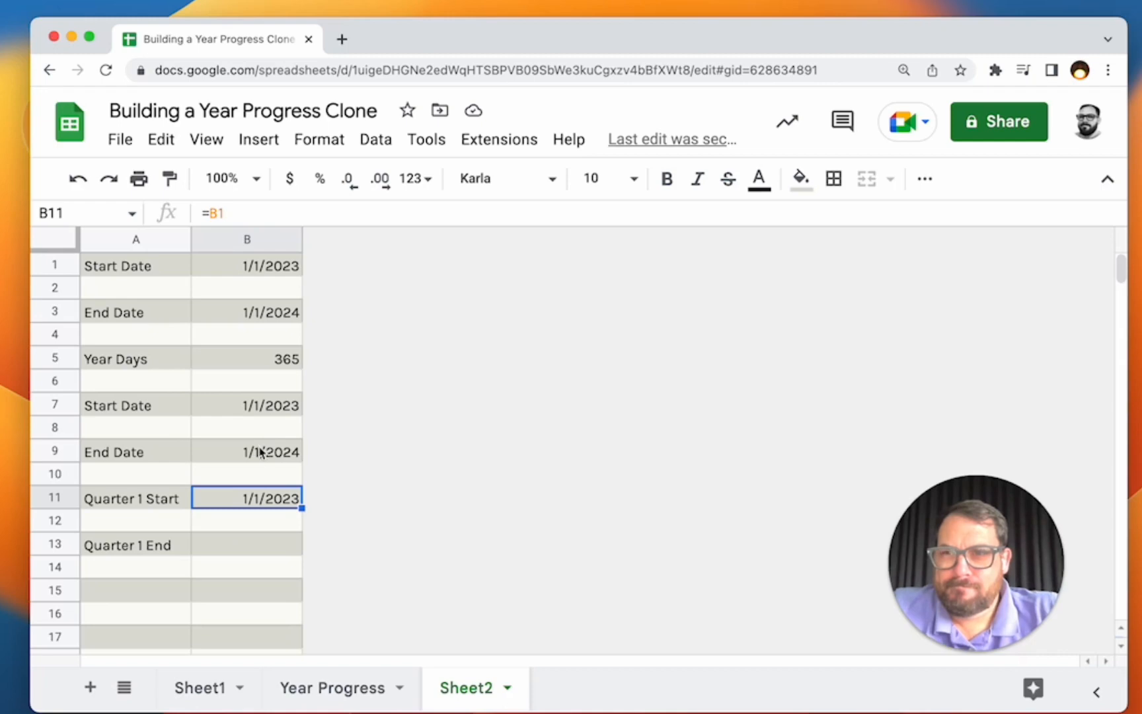
pyautogui.click(225, 458)
pyautogui.click(237, 403)
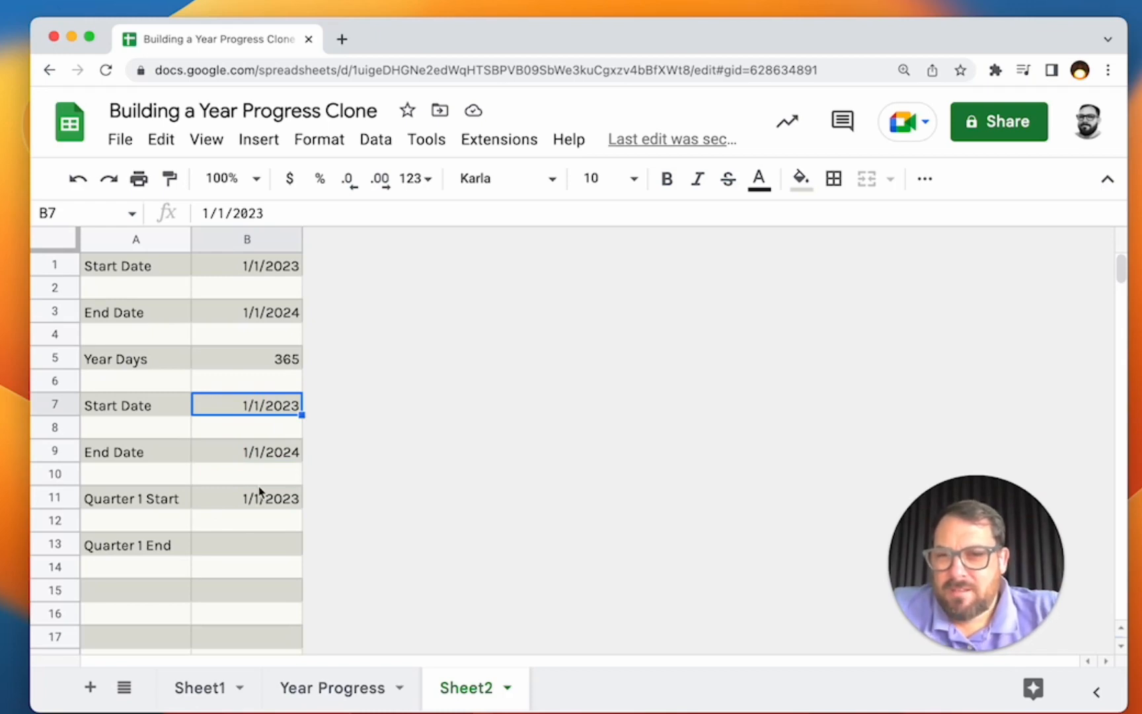
pyautogui.click(254, 506)
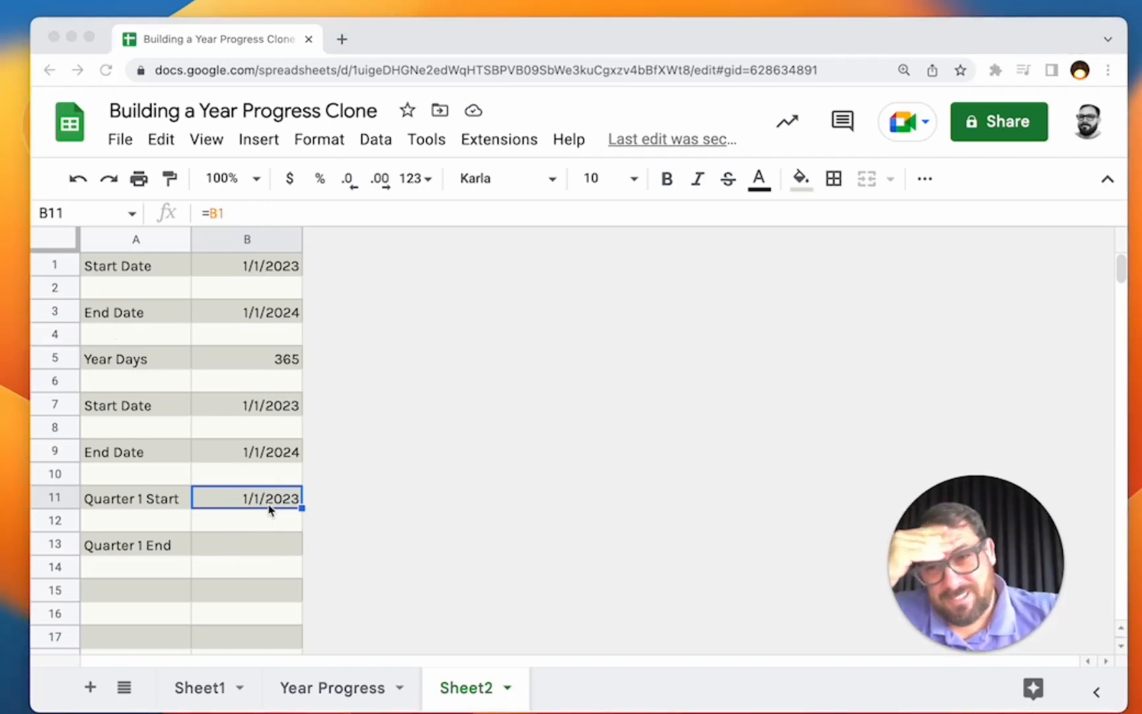
pyautogui.doubleClick(270, 497)
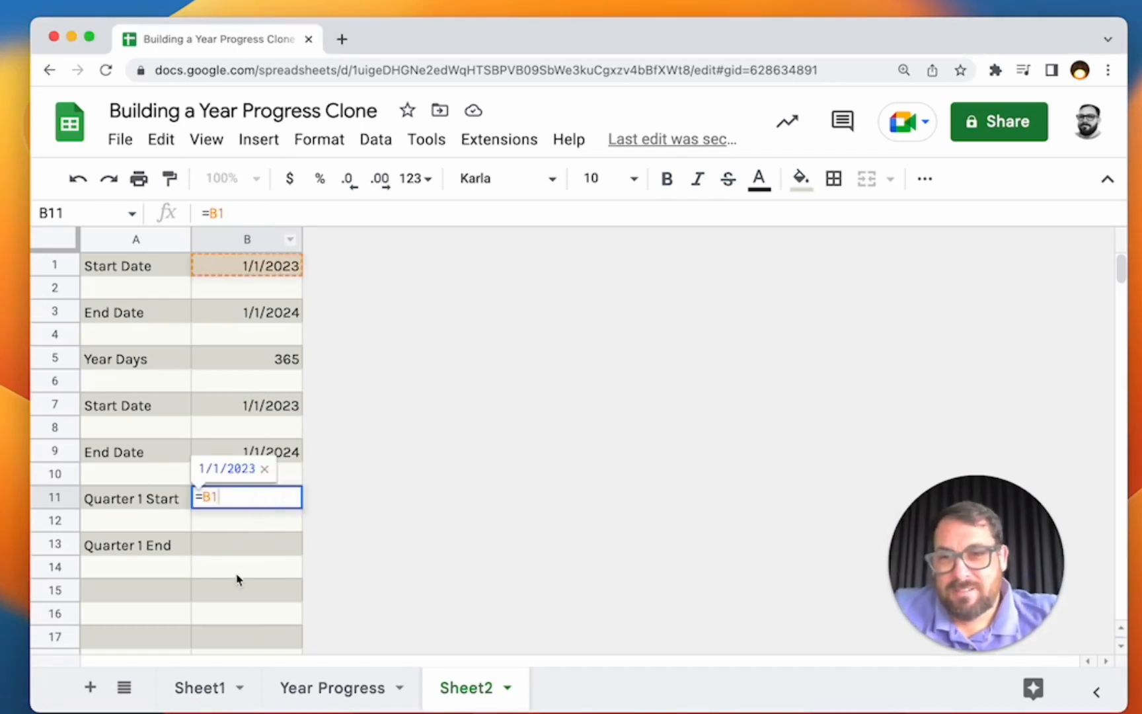
pyautogui.press('Return')
pyautogui.click(245, 549)
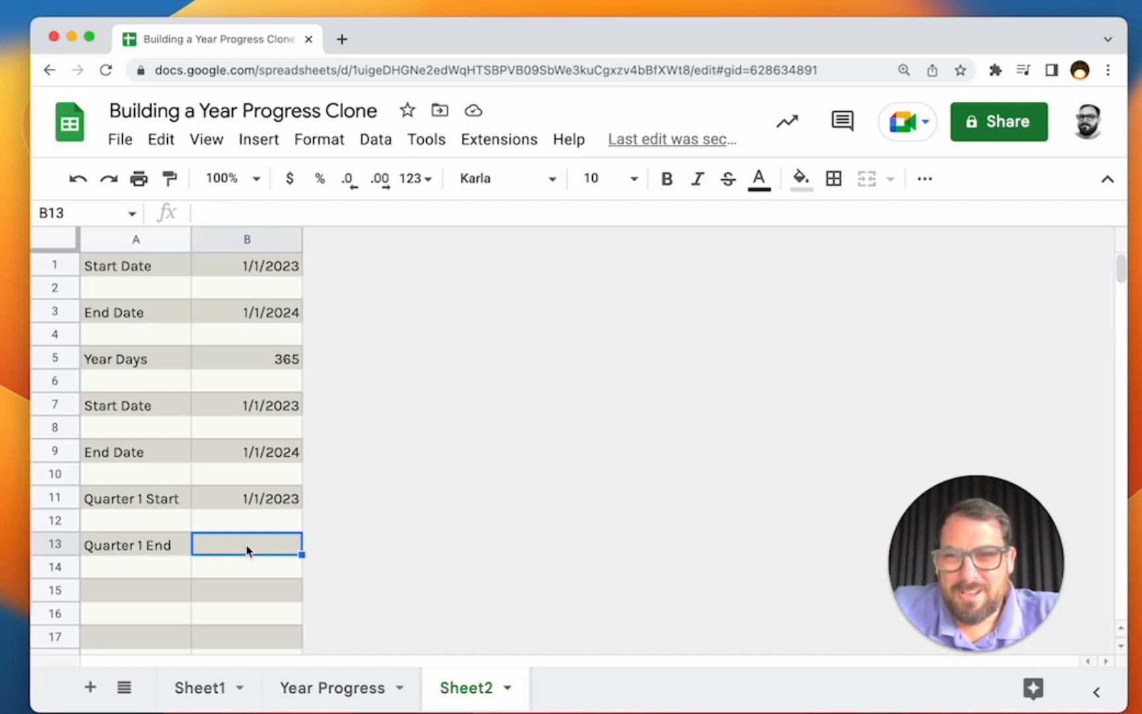
# Step: Replace the Quarter 1 Start formula in B11 with =date(year(B1),1,1)
pyautogui.click(280, 496)
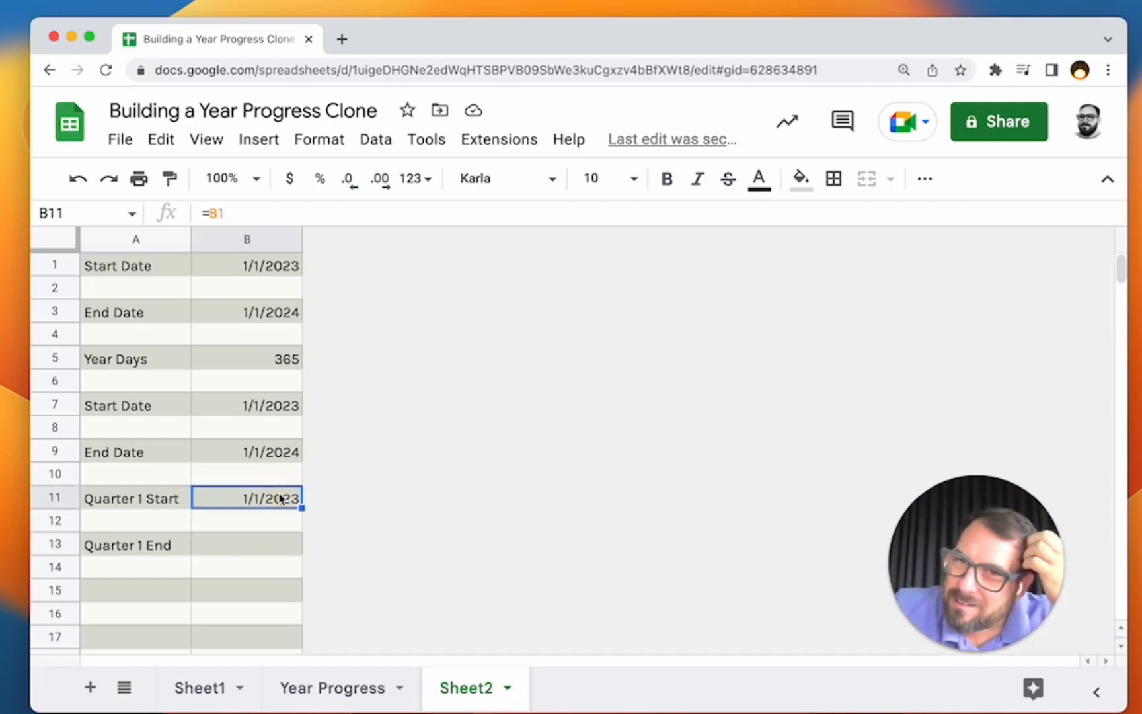
pyautogui.doubleClick(280, 499)
pyautogui.moveTo(206, 496); pyautogui.dragTo(265, 494)
pyautogui.press('BackSpace')
pyautogui.write('date(')
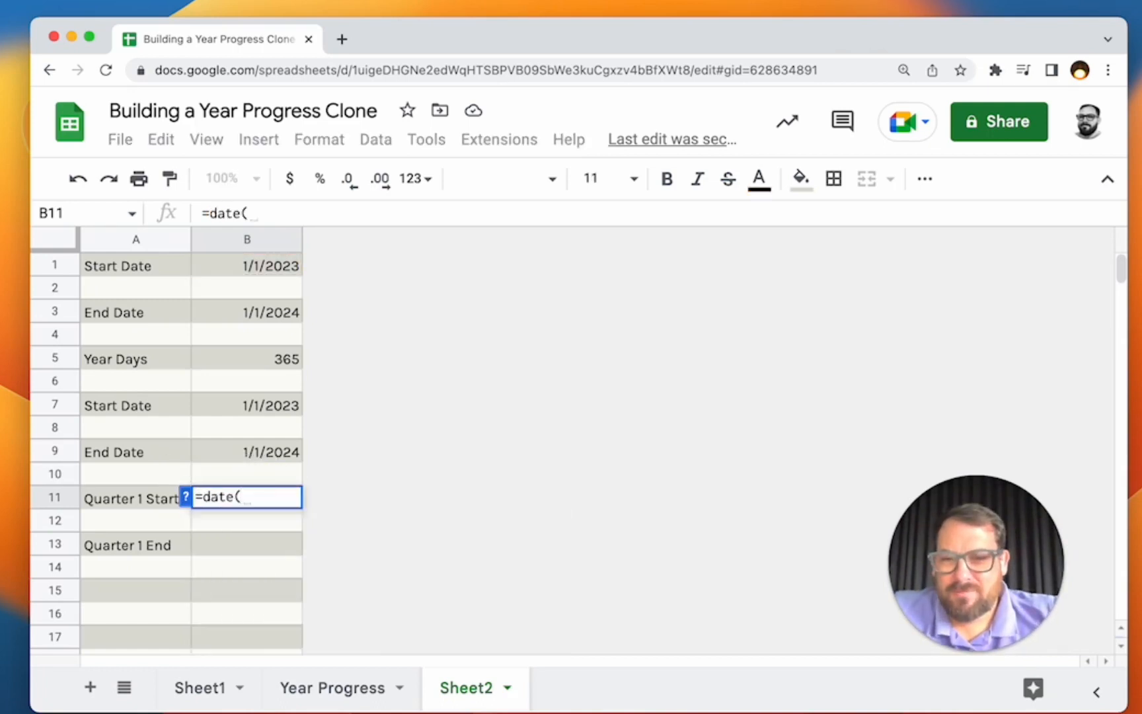
pyautogui.click(186, 496)
pyautogui.write('year(')
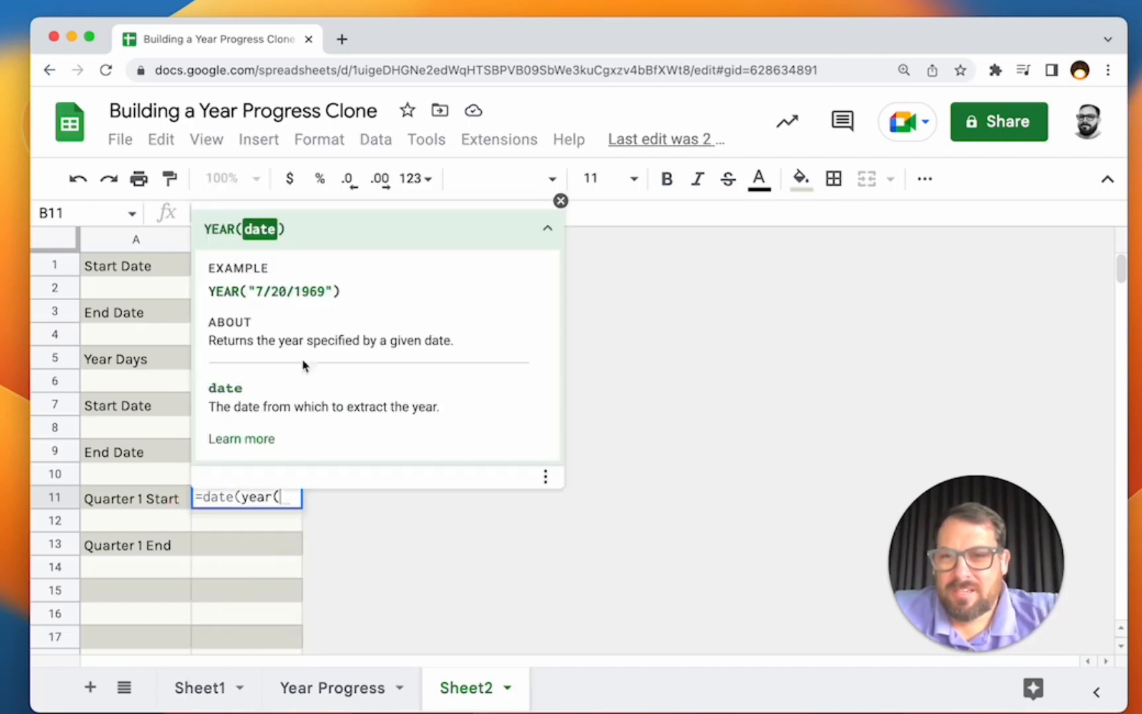
pyautogui.click(228, 265)
pyautogui.write(')')
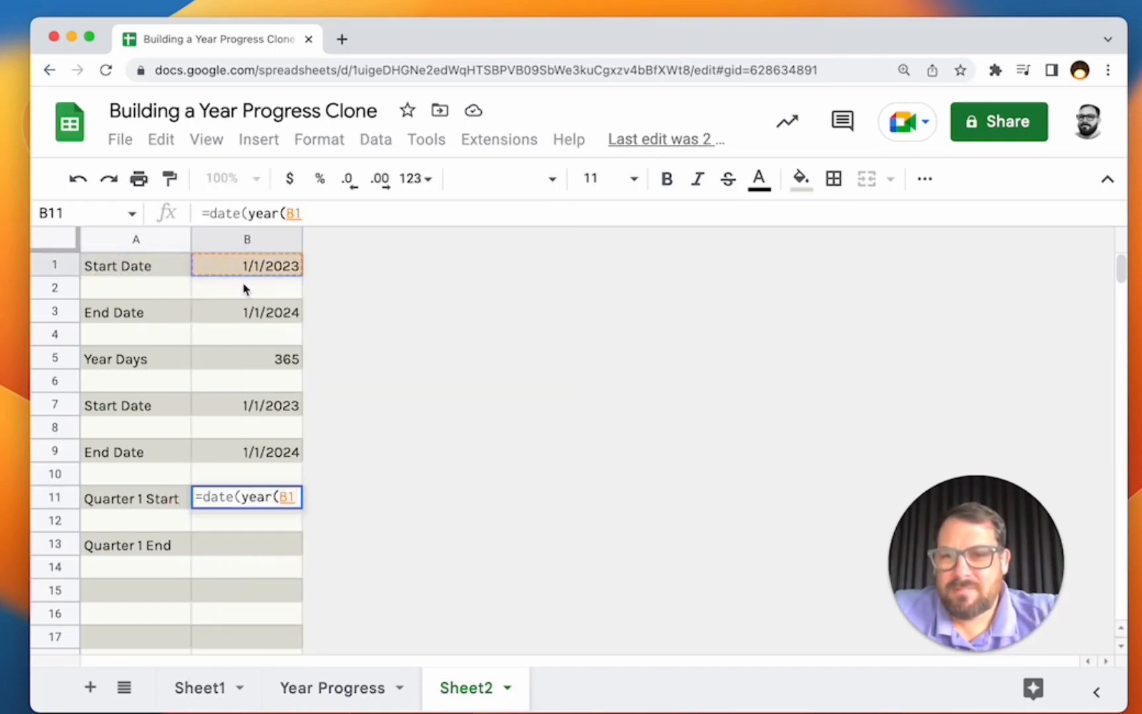
pyautogui.write(',')
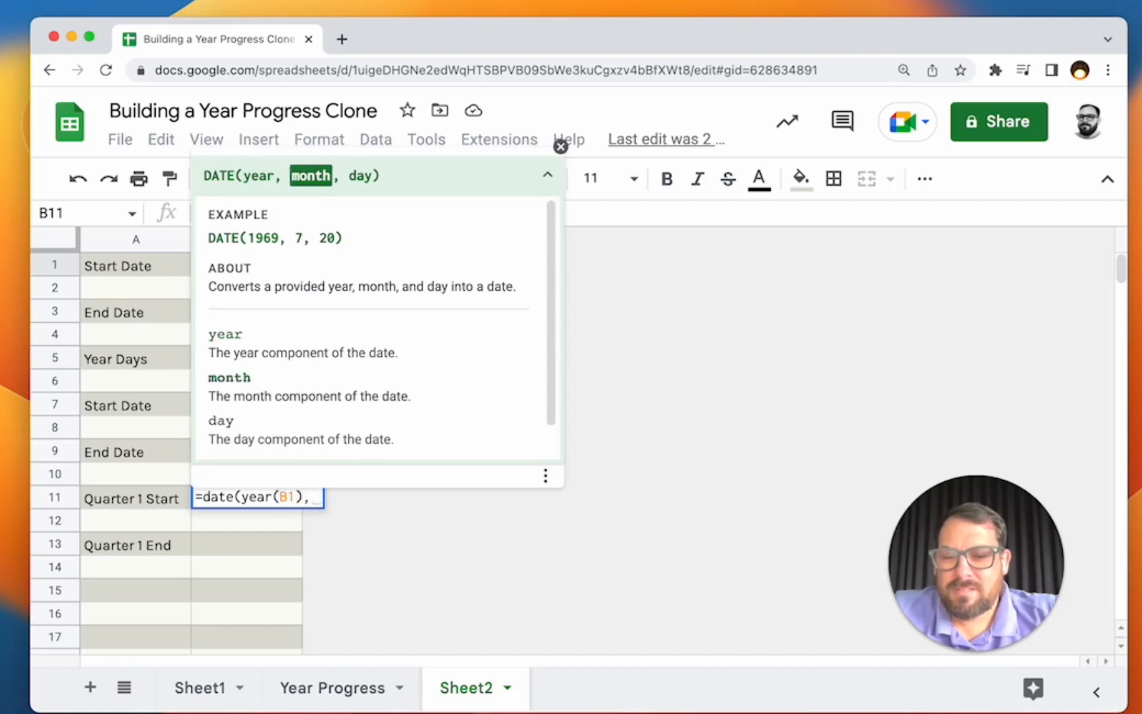
pyautogui.write('1')
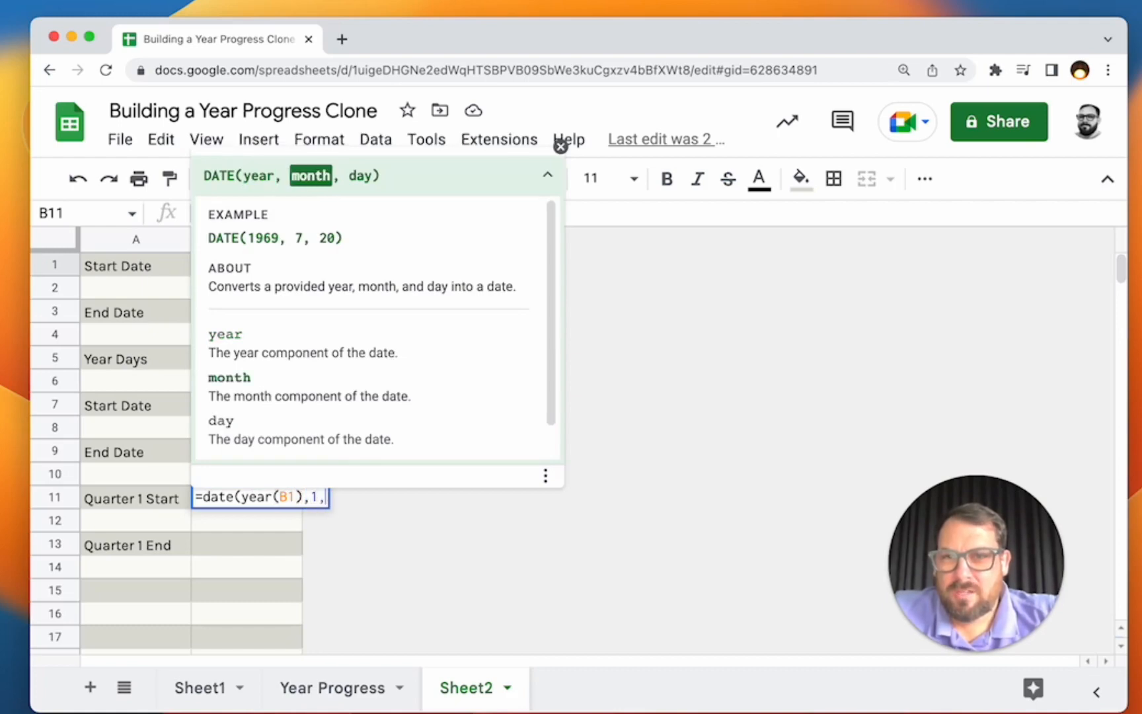
pyautogui.write(',1')
pyautogui.press('Return')
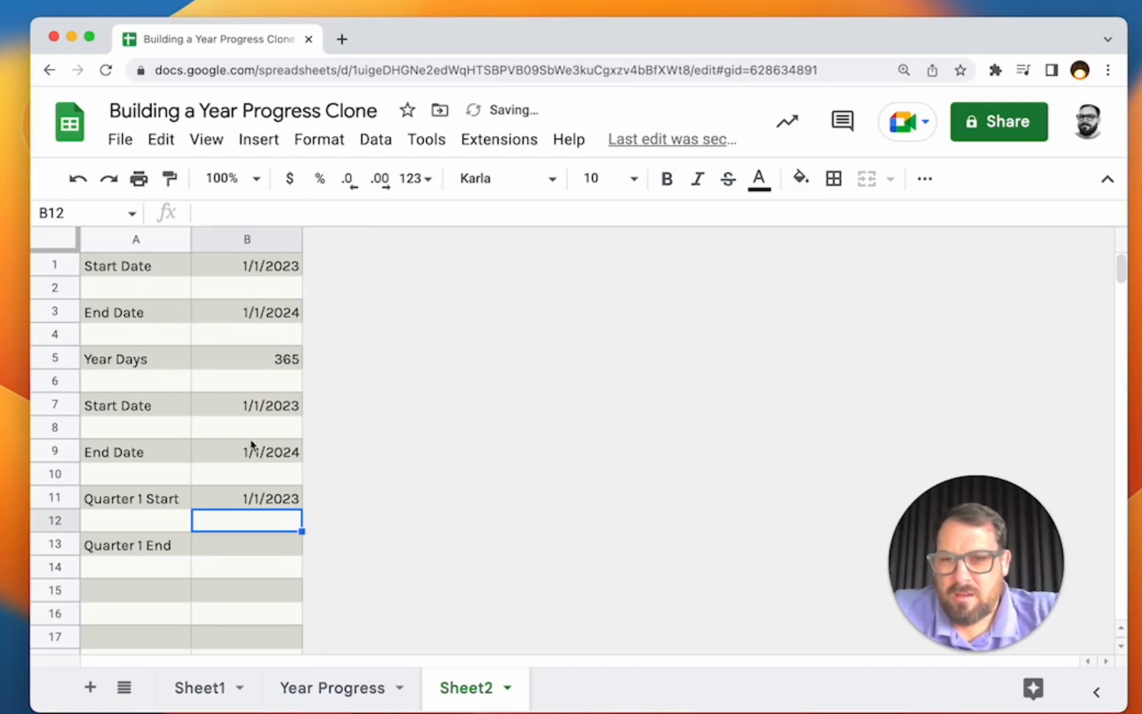
# Step: Copy the B11 formula text into the Quarter 1 End cell B13 and change it to =date(year(B1),3,31)
pyautogui.click(245, 484)
pyautogui.tripleClick(245, 499)
pyautogui.press('cmd+c')
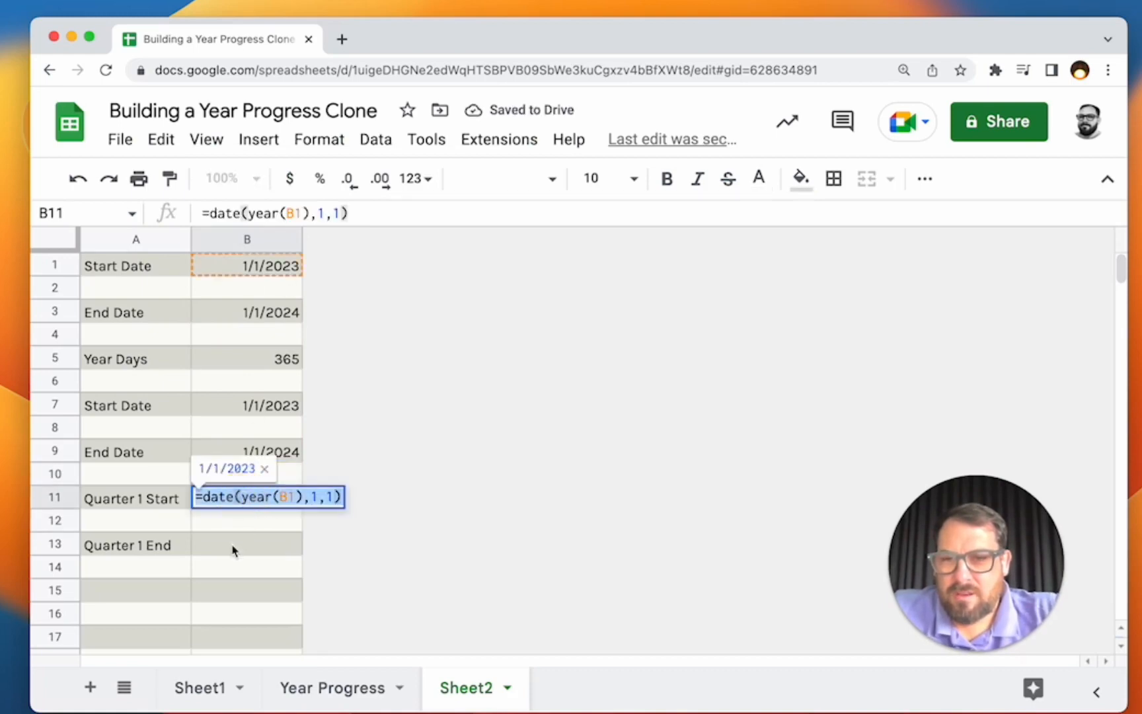
pyautogui.doubleClick(231, 545)
pyautogui.press('cmd+v')
pyautogui.click(322, 549)
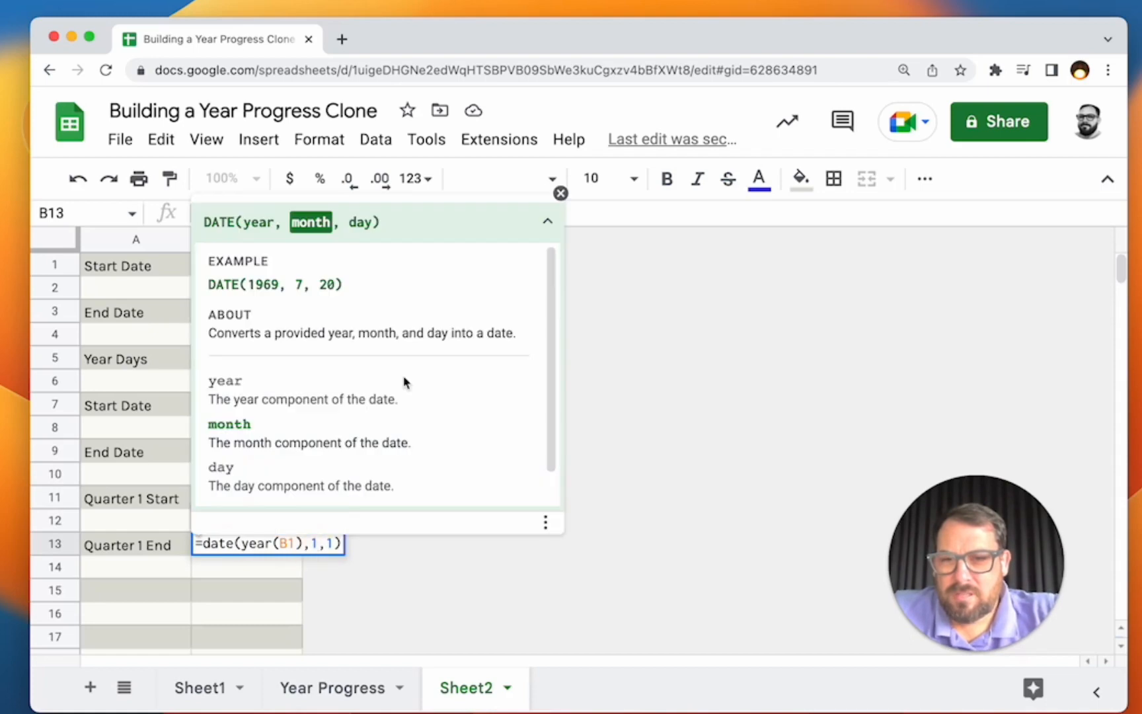
pyautogui.press('BackSpace')
pyautogui.write('3')
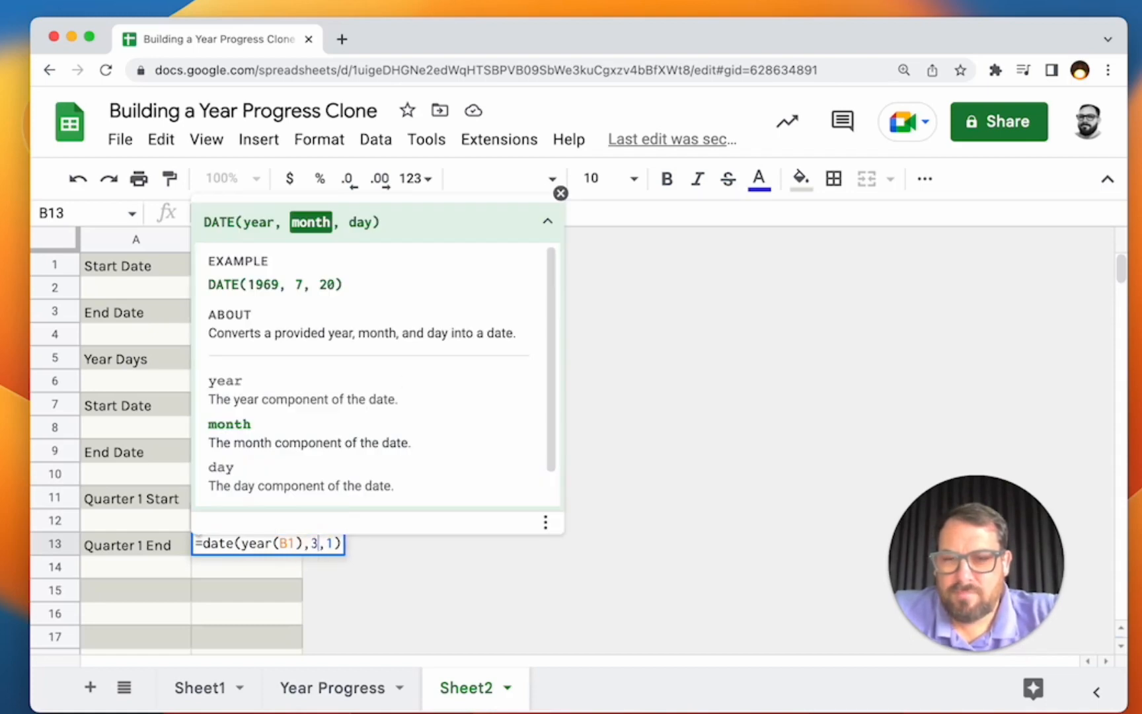
pyautogui.press('Right')
pyautogui.press('Right')
pyautogui.write('31')
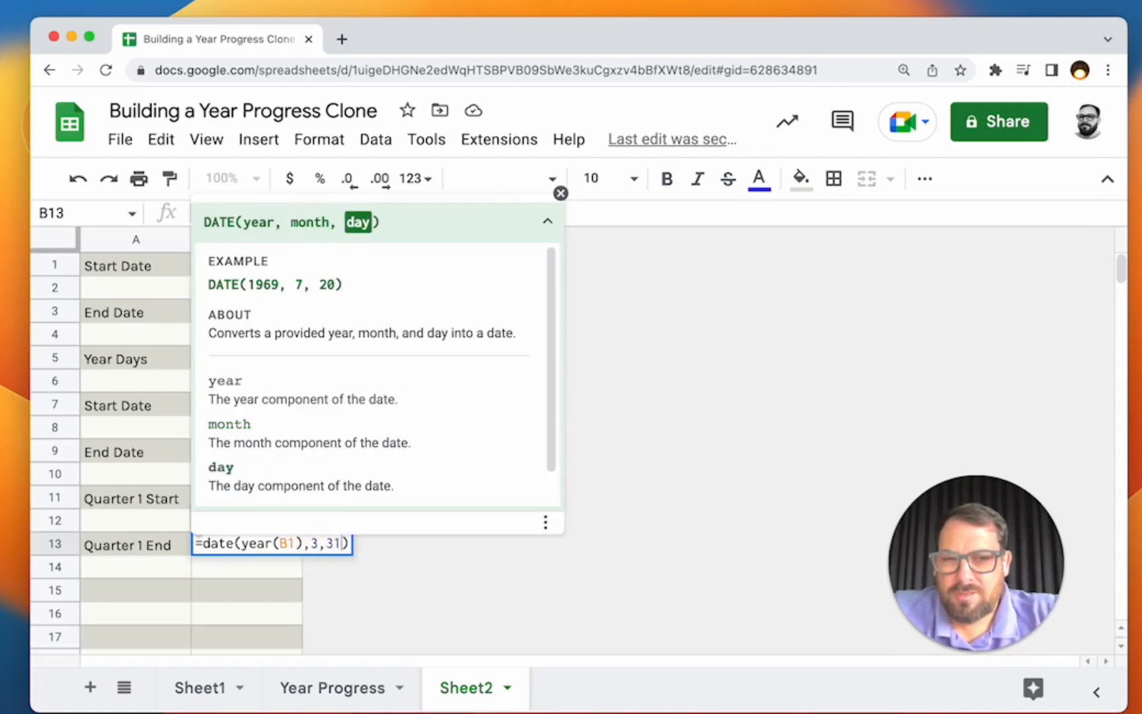
pyautogui.press('Return')
pyautogui.press('Up')
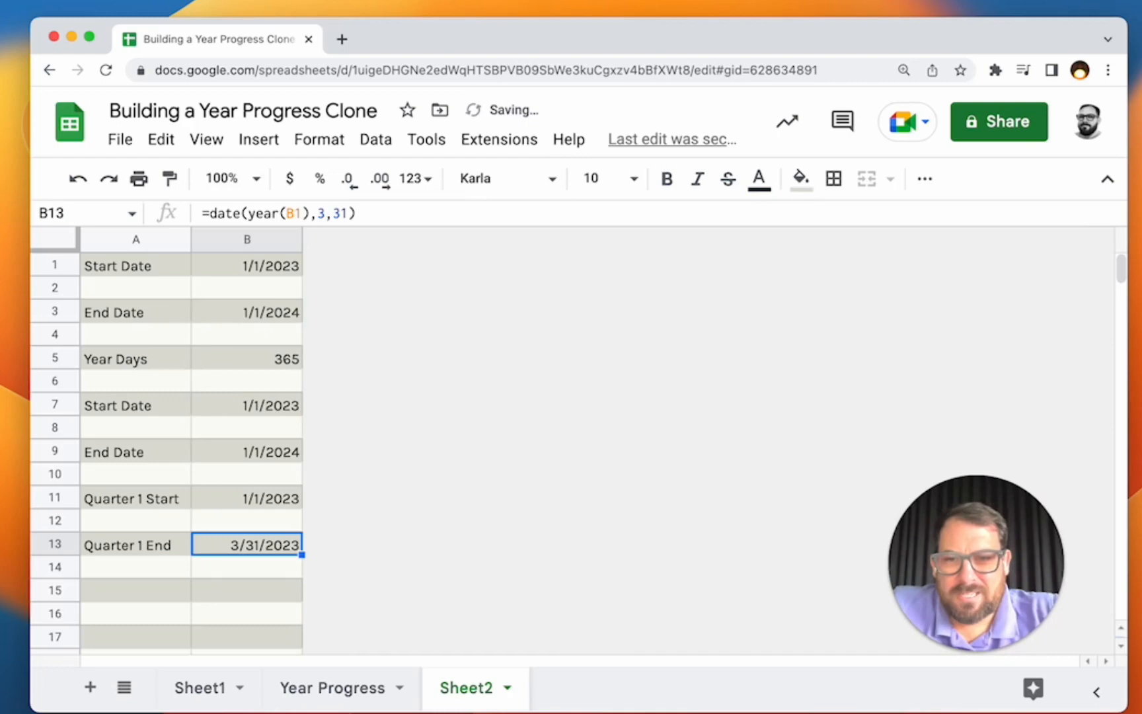
pyautogui.doubleClick(261, 549)
pyautogui.click(216, 565)
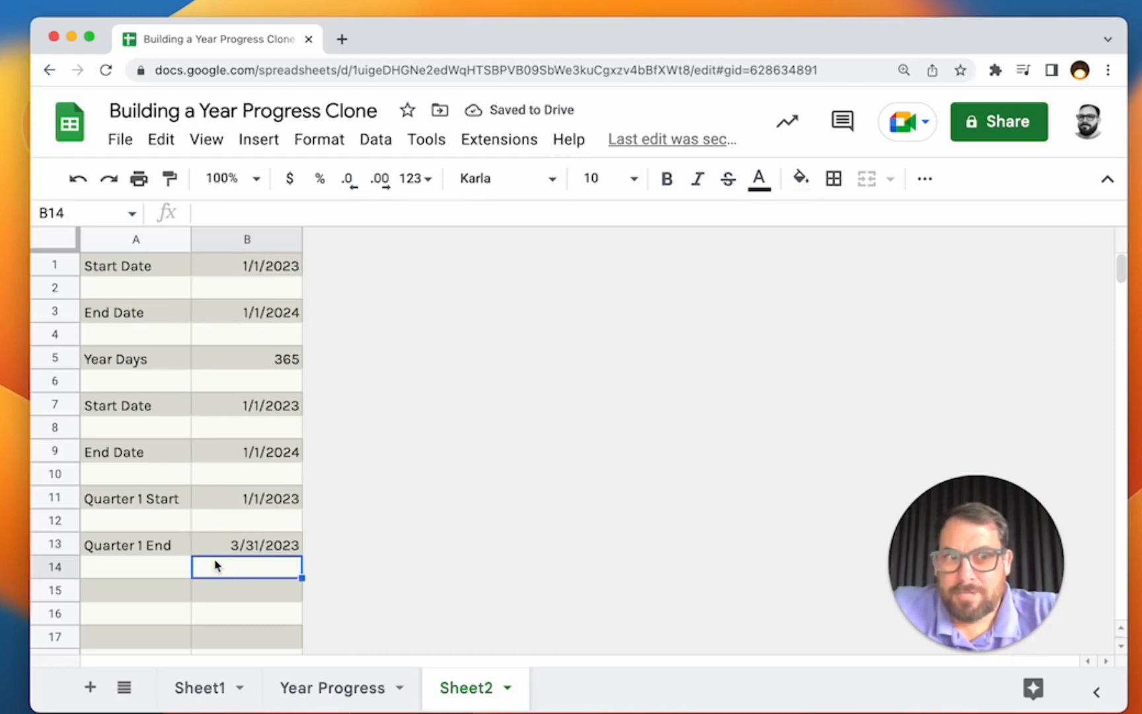
# Step: Copy the Quarter 1 labels and dates in A11:B13 to the block starting at A15
pyautogui.scroll(-2, 214, 556)
pyautogui.moveTo(163, 452); pyautogui.dragTo(275, 500)
pyautogui.press('super+c')
pyautogui.click(158, 544)
pyautogui.press('super+v')
# Step: Rename the copied labels in A15 and A17 to "Quarter 2 Start" and "Quarter 2 End"
pyautogui.scroll(-4, 130, 549)
pyautogui.doubleClick(146, 461)
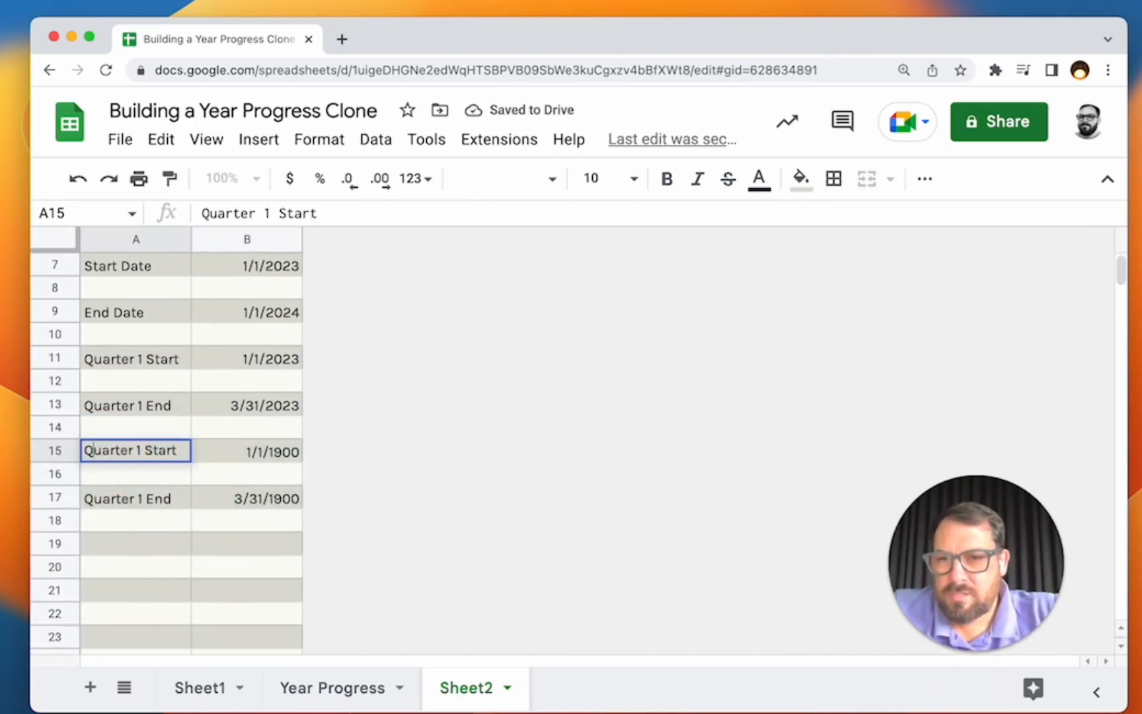
pyautogui.press('BackSpace')
pyautogui.press('BackSpace')
pyautogui.press('BackSpace')
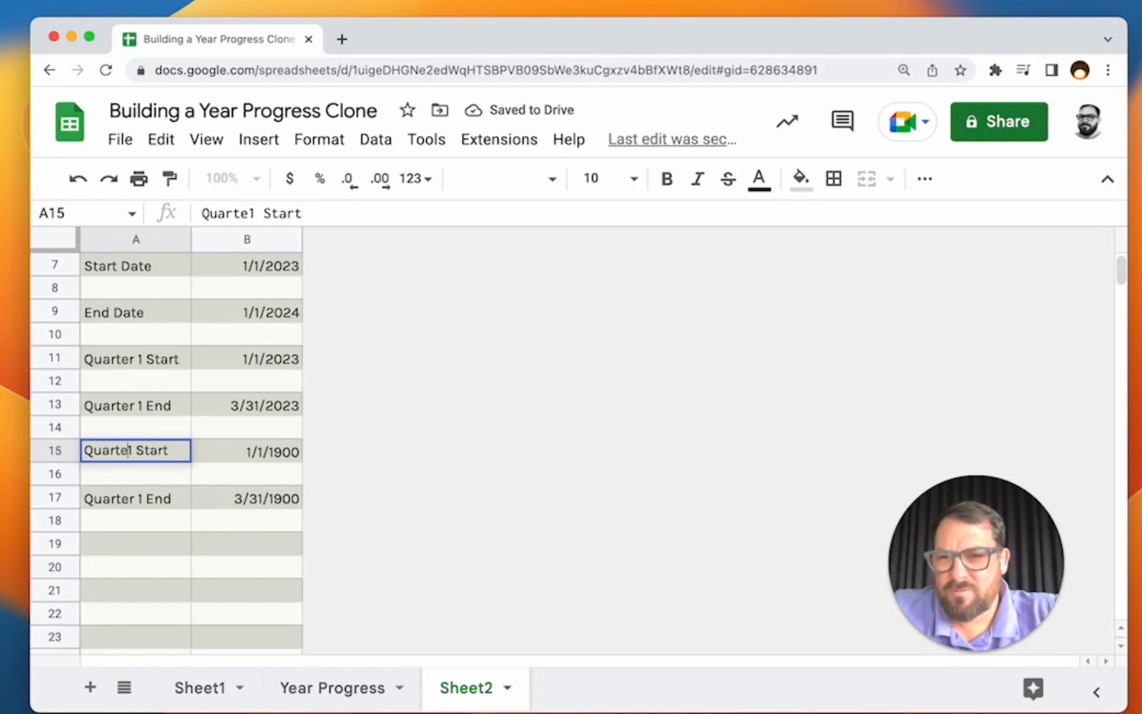
pyautogui.write('r 2')
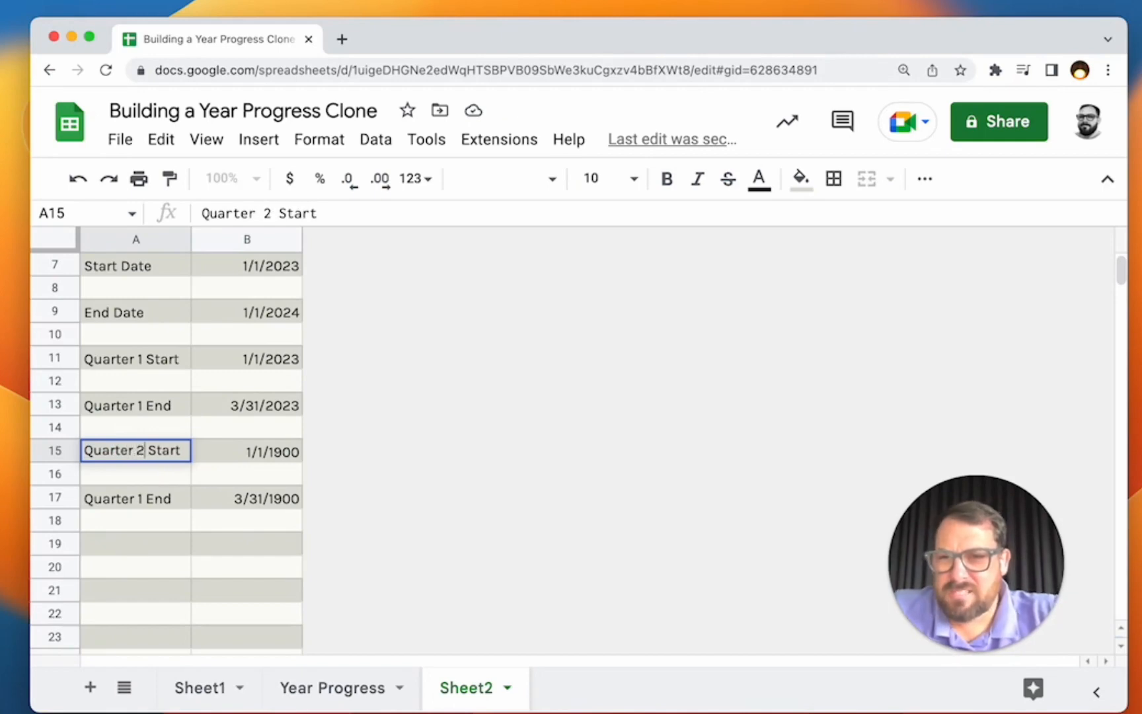
pyautogui.doubleClick(152, 496)
pyautogui.press('BackSpace')
pyautogui.write('2')
# Step: Set the month argument of the Quarter 2 Start date formula in B15 to 4
pyautogui.click(255, 449)
pyautogui.doubleClick(284, 452)
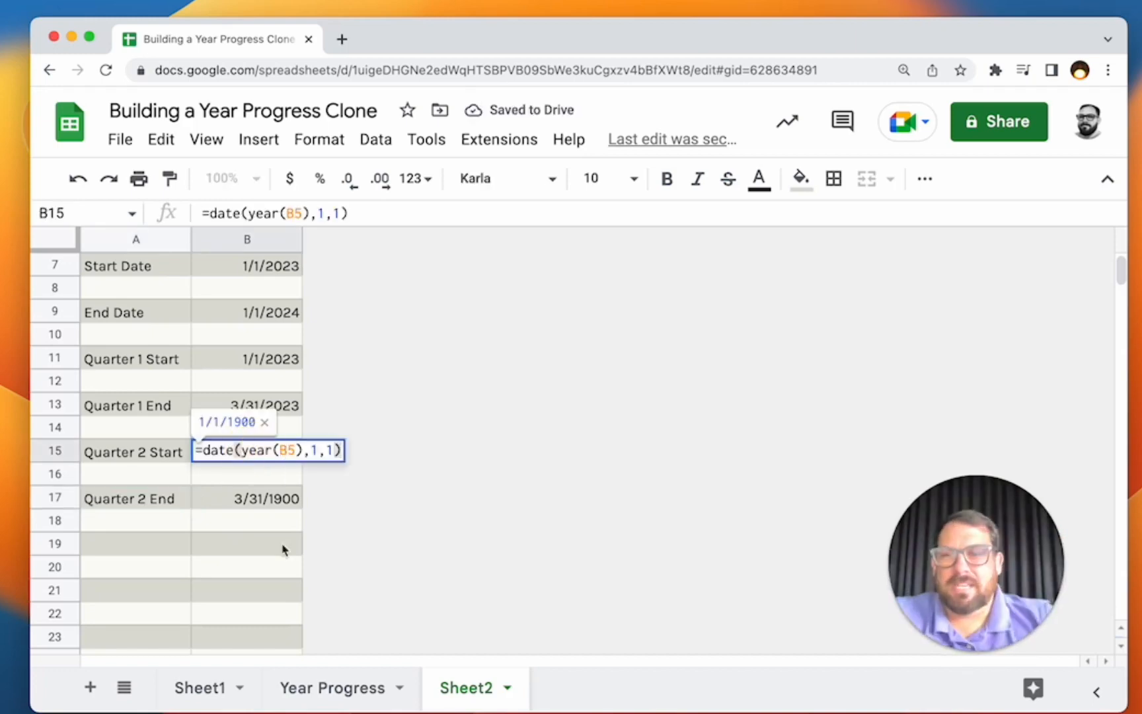
pyautogui.press('Left')
pyautogui.press('Left')
pyautogui.press('Left')
pyautogui.press('BackSpace')
pyautogui.write('4')
pyautogui.click(298, 499)
# Step: Inspect the year references in the Quarter 2 End formula in B17 and the Quarter 2 Start formula in B15
pyautogui.doubleClick(228, 495)
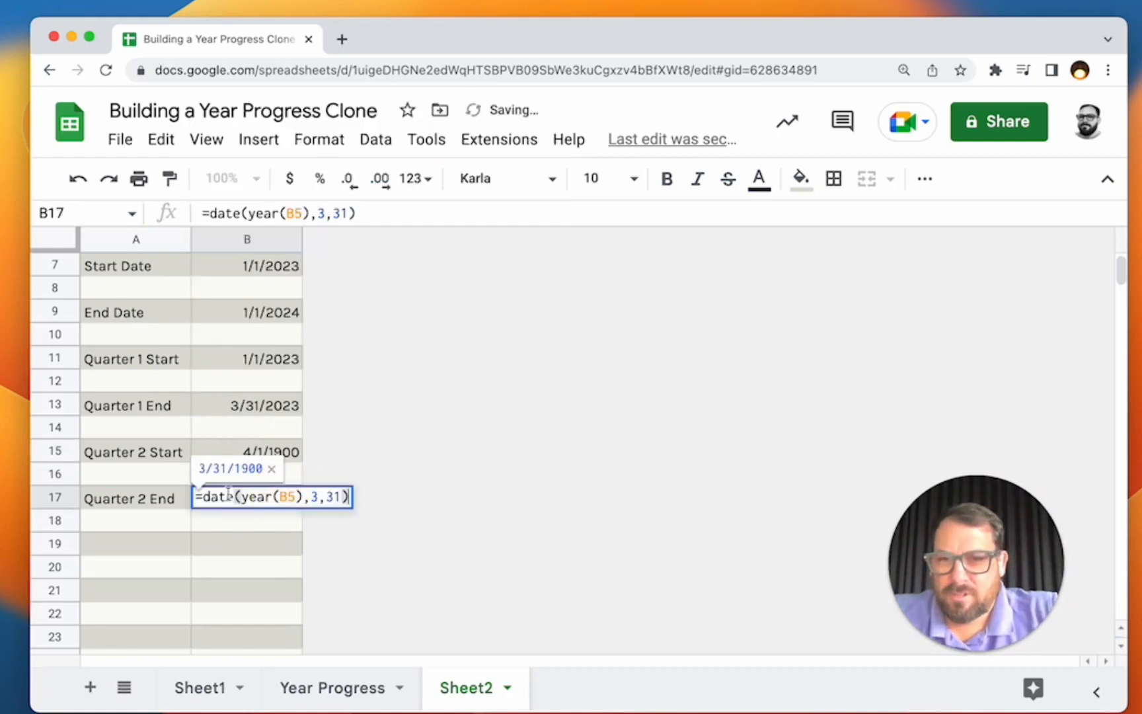
pyautogui.click(320, 496)
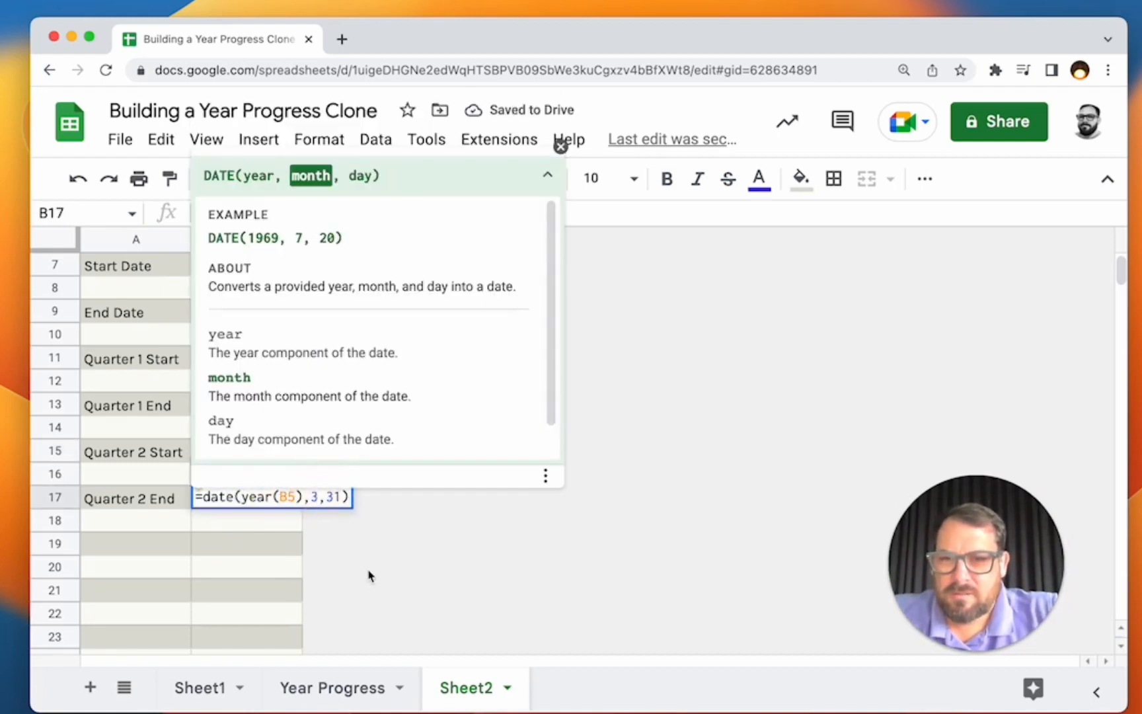
pyautogui.press('Escape')
pyautogui.click(260, 462)
pyautogui.doubleClick(262, 455)
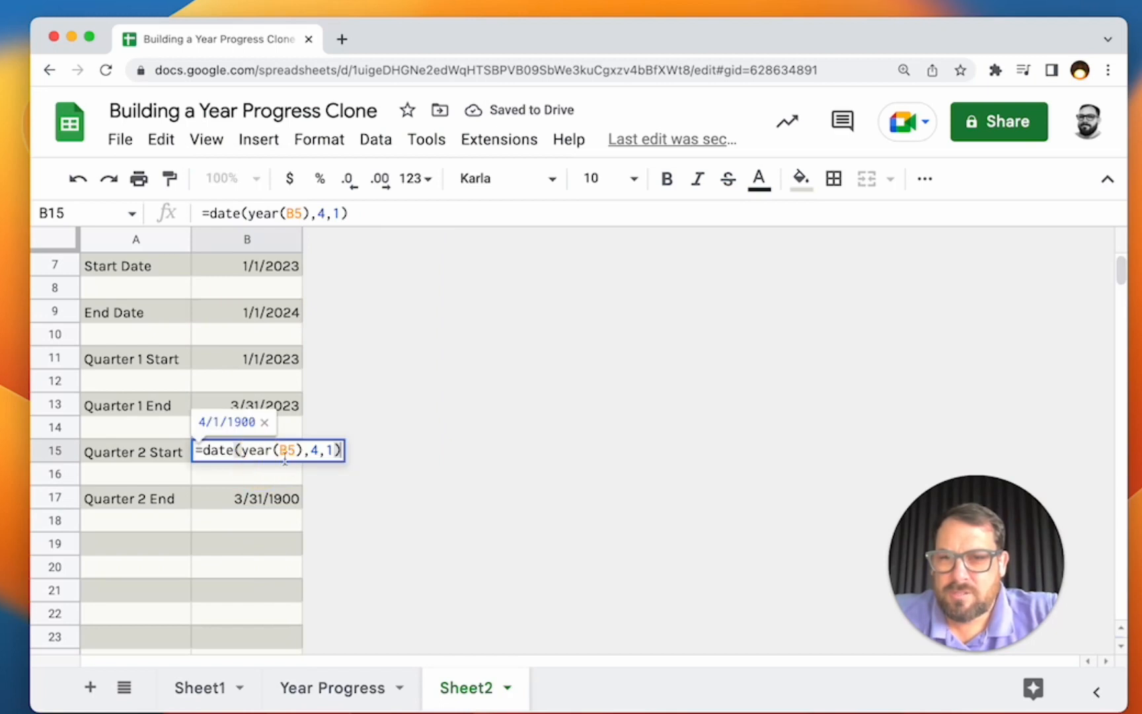
pyautogui.click(298, 451)
pyautogui.press('Escape')
pyautogui.click(212, 499)
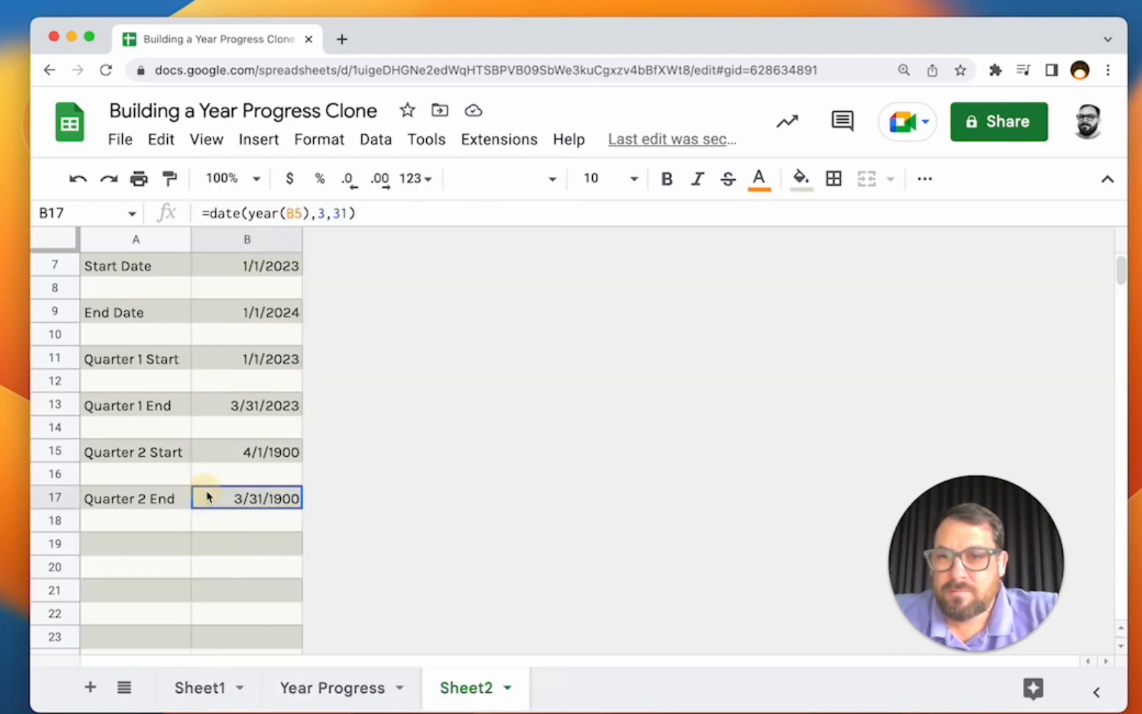
# Step: Check the source start date in B1 against the quarter rows and the Quarter 1 Start formula in B11
pyautogui.scroll(3, 207, 487)
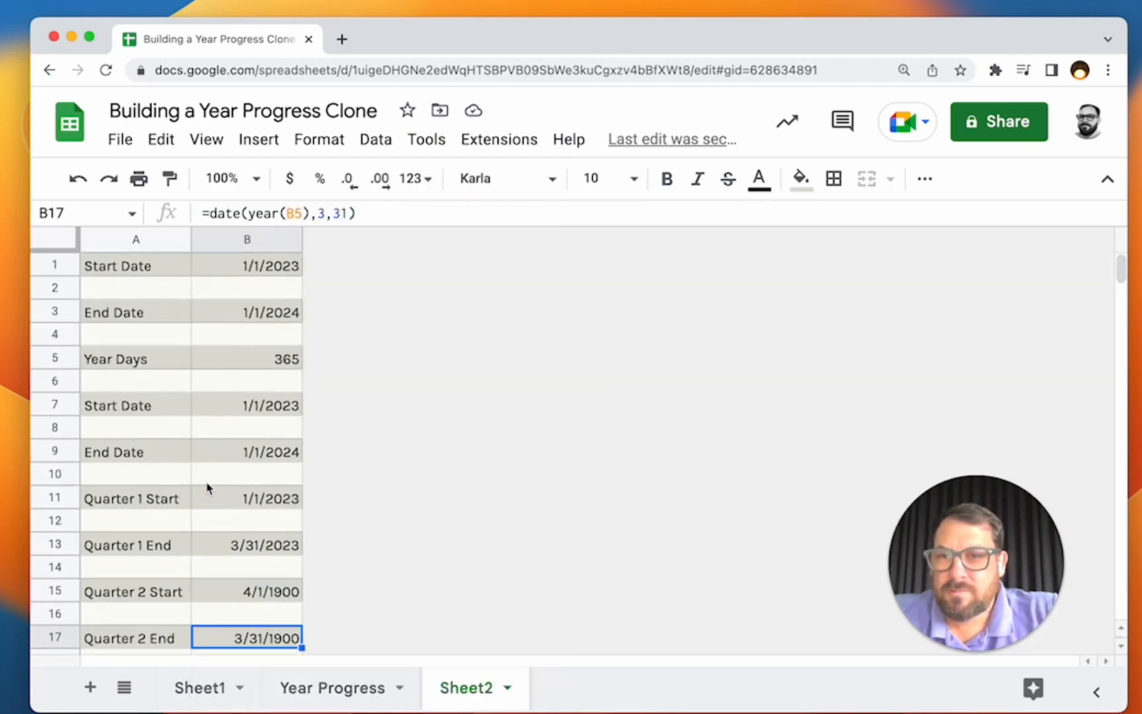
pyautogui.click(239, 283)
pyautogui.click(244, 264)
pyautogui.scroll(-4, 247, 265)
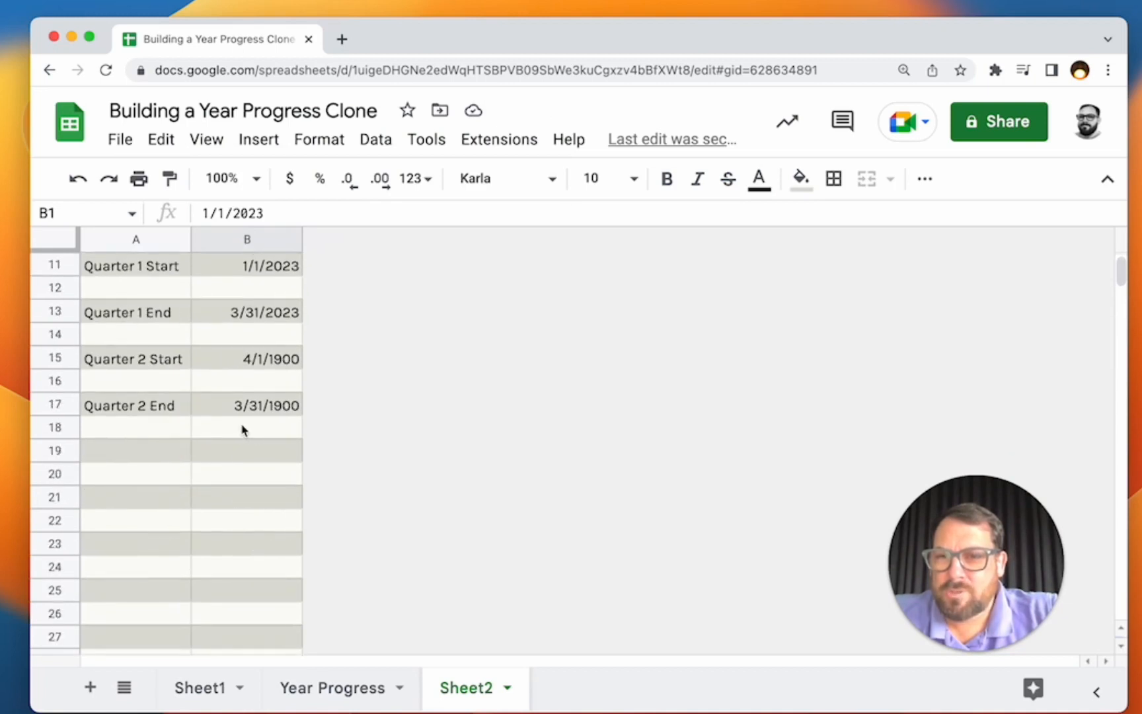
pyautogui.scroll(4, 251, 390)
pyautogui.scroll(-3, 267, 284)
pyautogui.scroll(1, 267, 409)
pyautogui.click(267, 382)
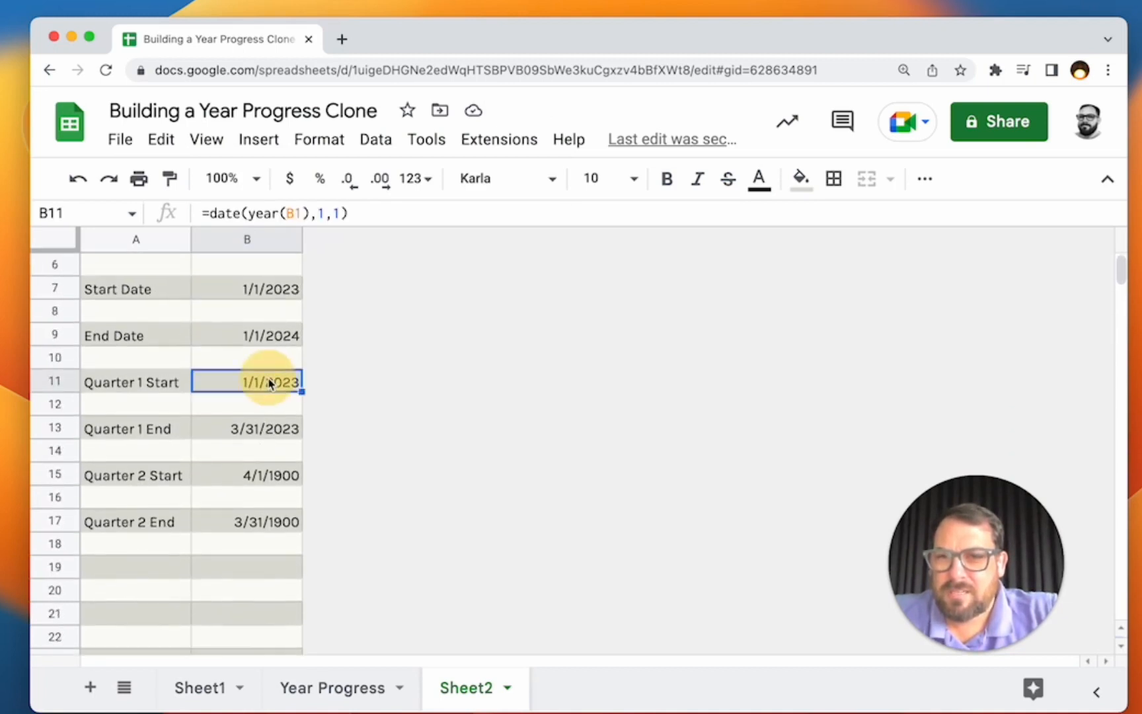
# Step: Lock the row of the year reference as B$1 in the Quarter 2 Start formula in B15 and the Quarter 2 End formula in B17
pyautogui.click(241, 436)
pyautogui.click(264, 477)
pyautogui.click(299, 213)
pyautogui.write('$')
pyautogui.press('Left')
pyautogui.press('Left')
pyautogui.press('Return')
pyautogui.write('1')
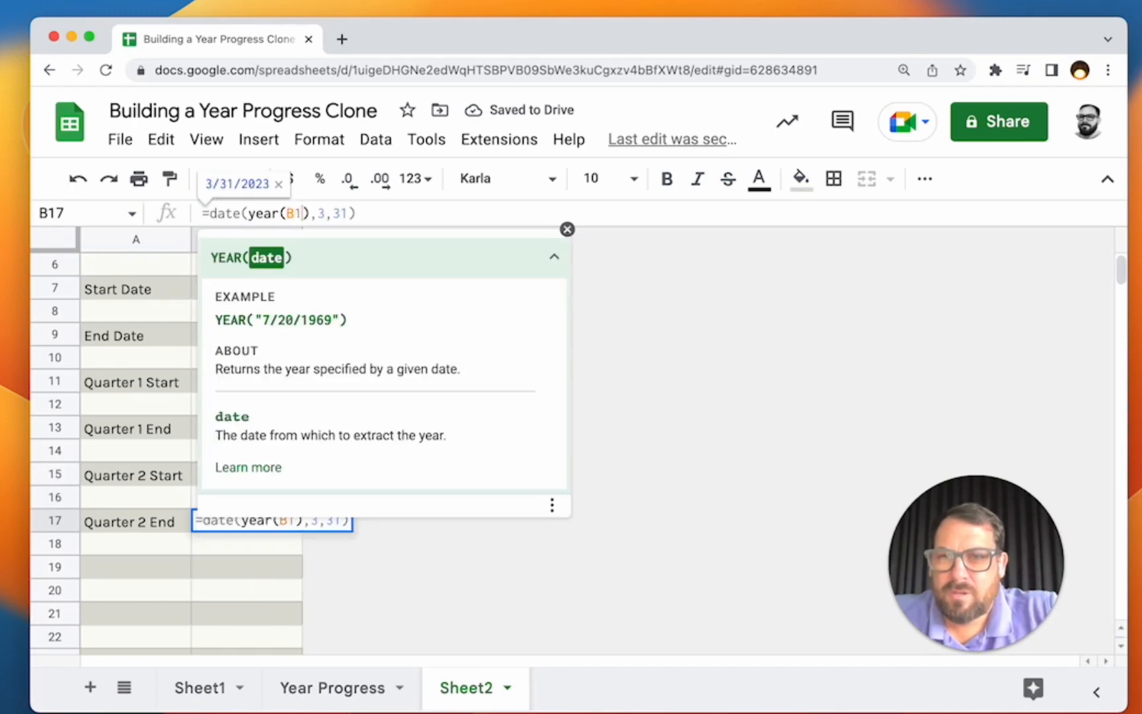
pyautogui.write('$')
pyautogui.press('Return')
pyautogui.press('Up')
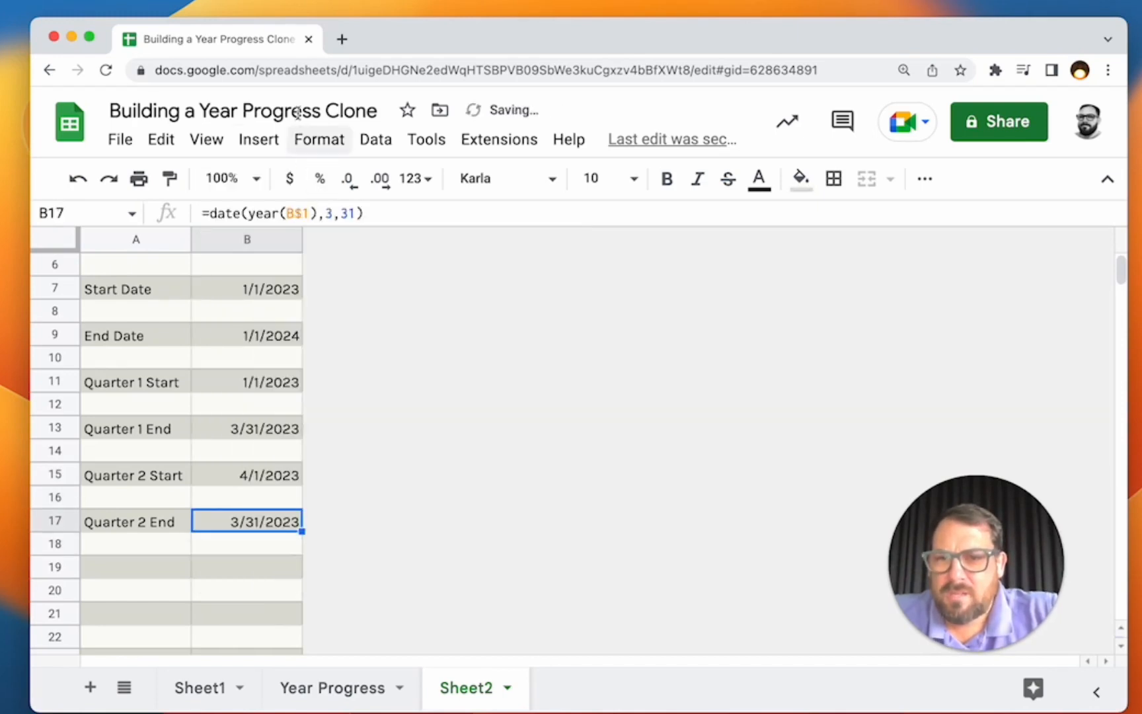
# Step: Set the Quarter 2 End date formula in B17 to month 6 and day 30
pyautogui.click(330, 213)
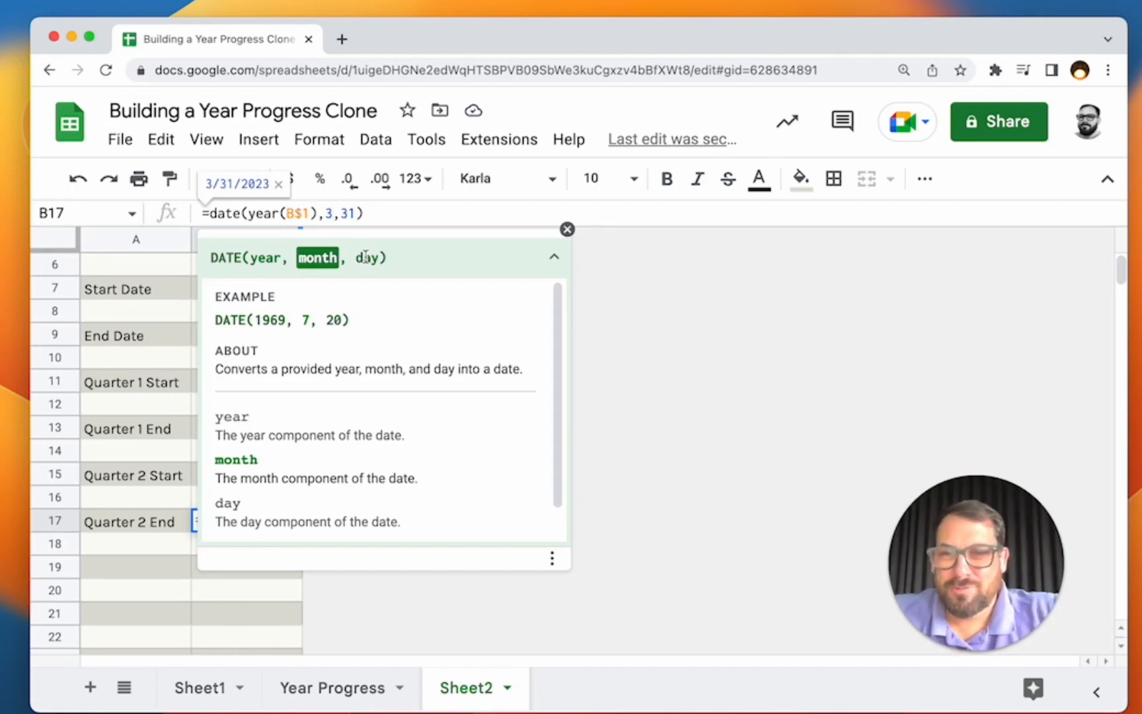
pyautogui.press('BackSpace')
pyautogui.write('6')
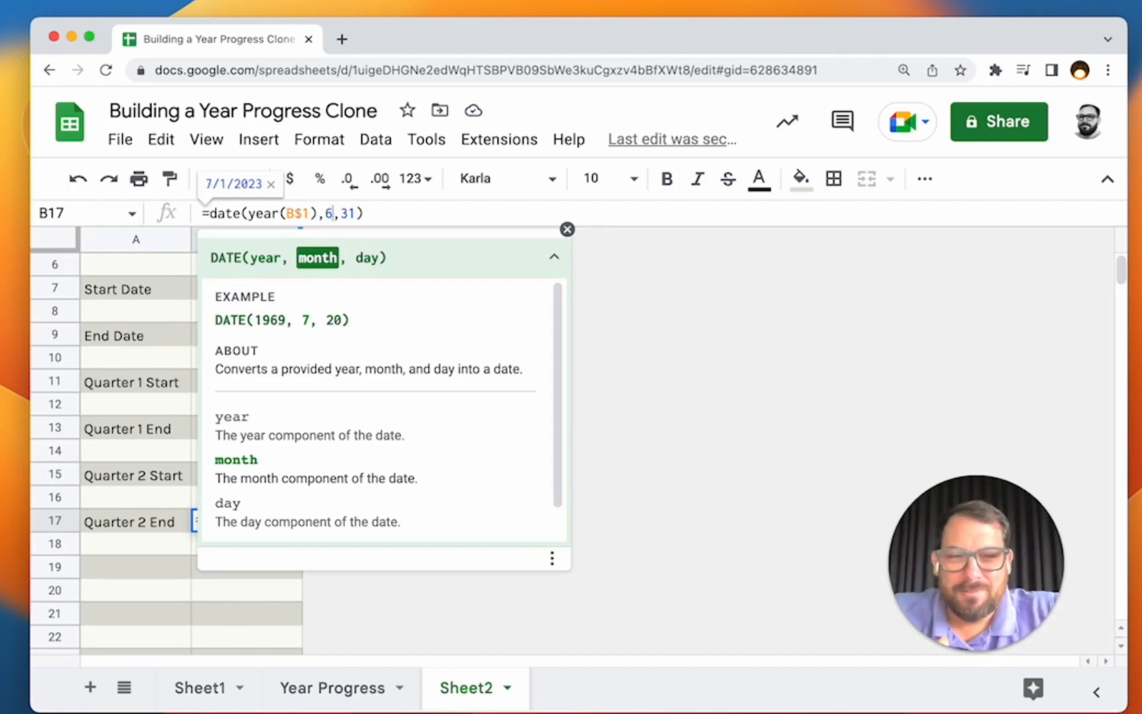
pyautogui.press('Return')
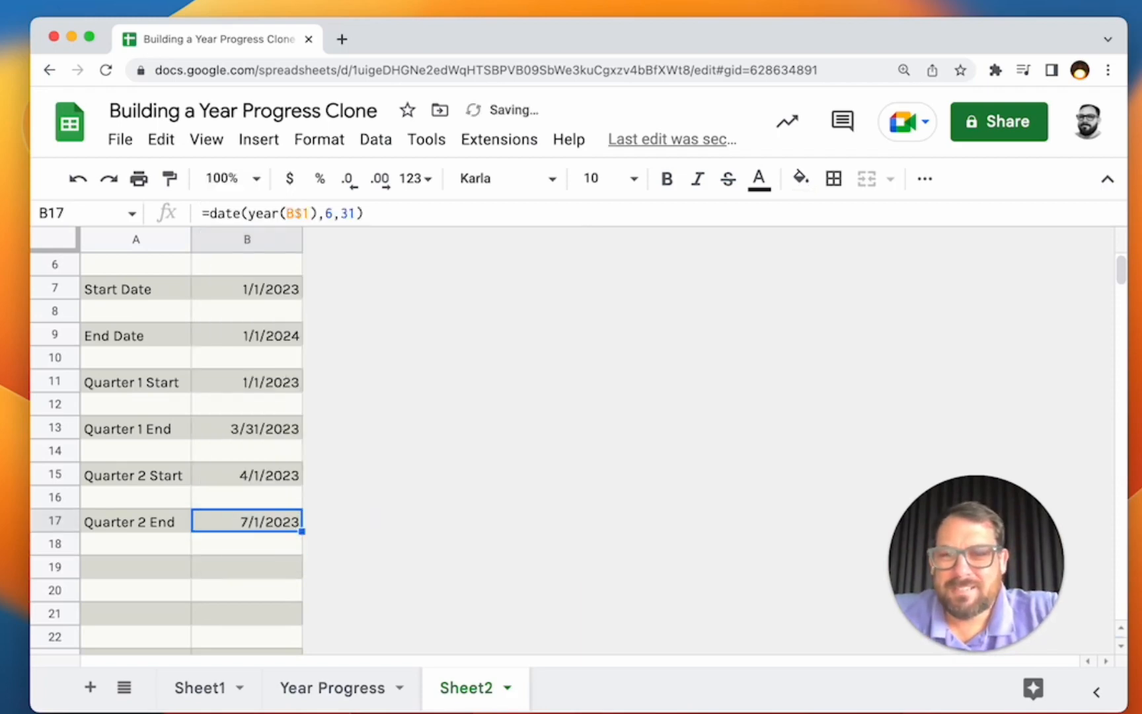
pyautogui.click(356, 212)
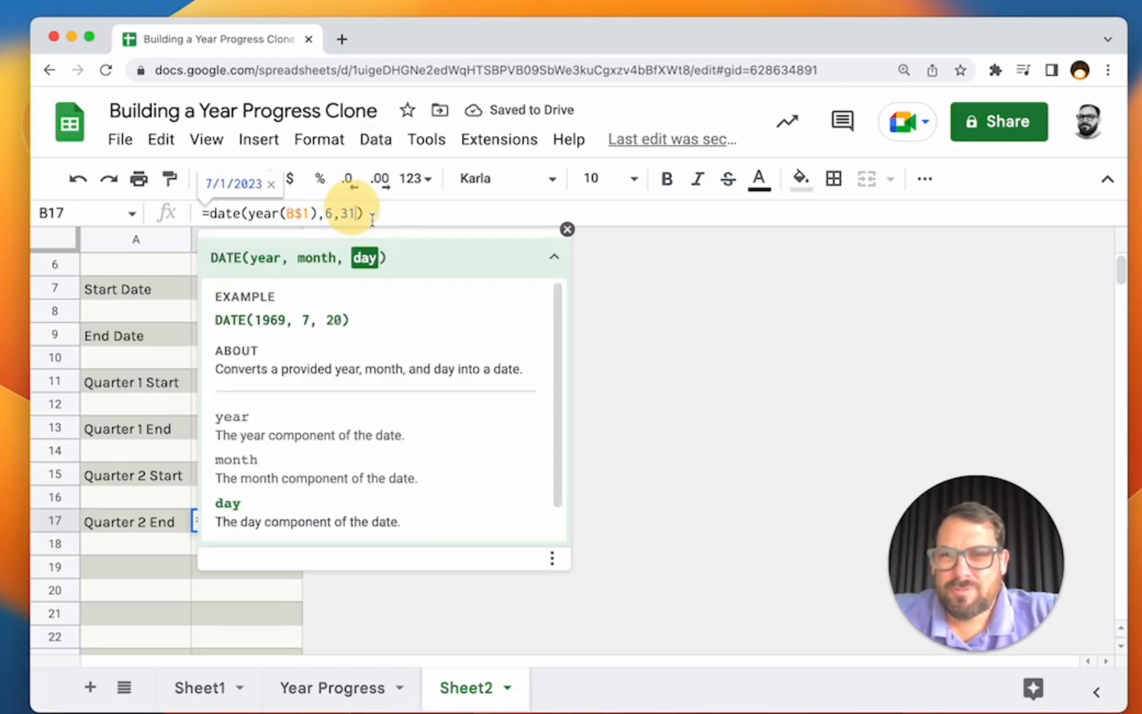
pyautogui.press('BackSpace')
pyautogui.write('0')
pyautogui.press('Return')
pyautogui.press('Up')
pyautogui.press('Up')
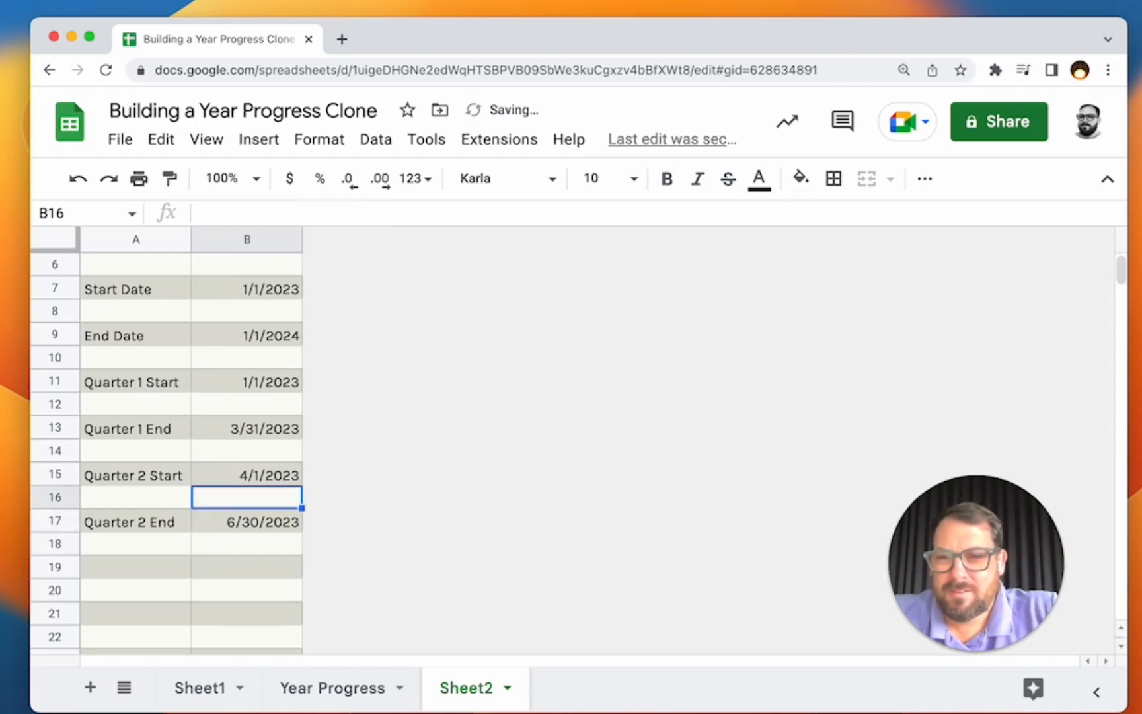
# Step: Copy the Quarter 2 rows A15:B17 and paste them starting at A19
pyautogui.moveTo(122, 476); pyautogui.dragTo(237, 521)
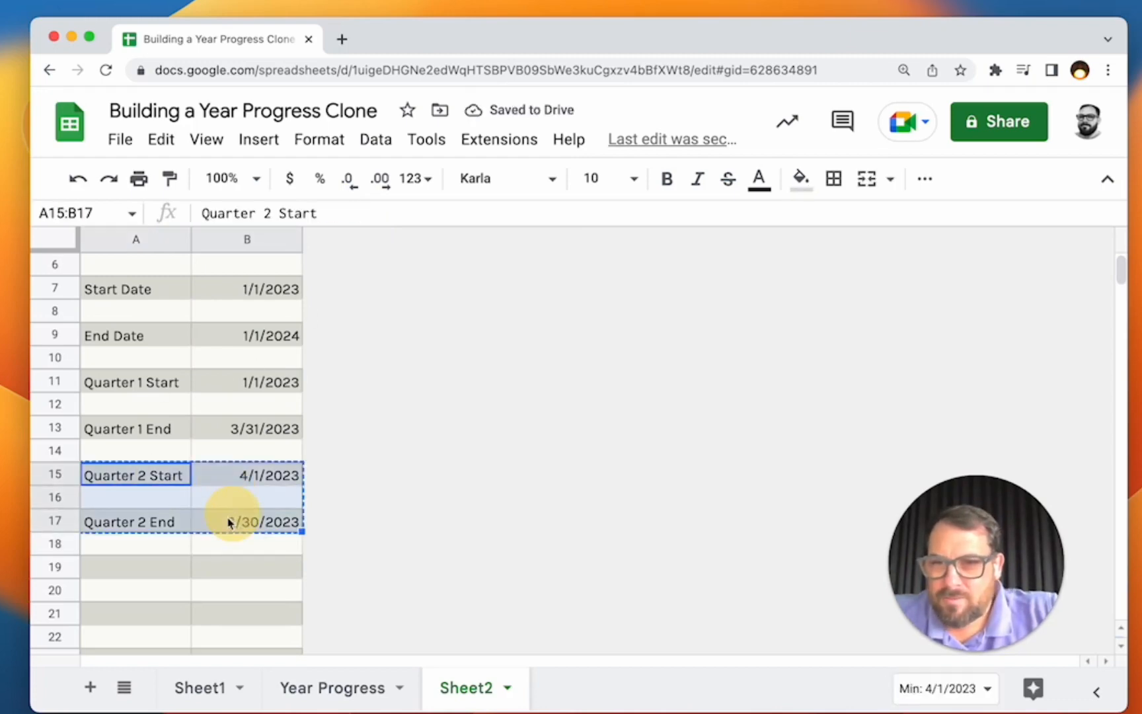
pyautogui.press('super+c')
pyautogui.click(151, 567)
pyautogui.press('super+v')
pyautogui.scroll(-2, 150, 555)
# Step: Rename the copied labels in A19 and A21 to "Quarter 3 Start" and "Quarter 3 End"
pyautogui.tripleClick(152, 474)
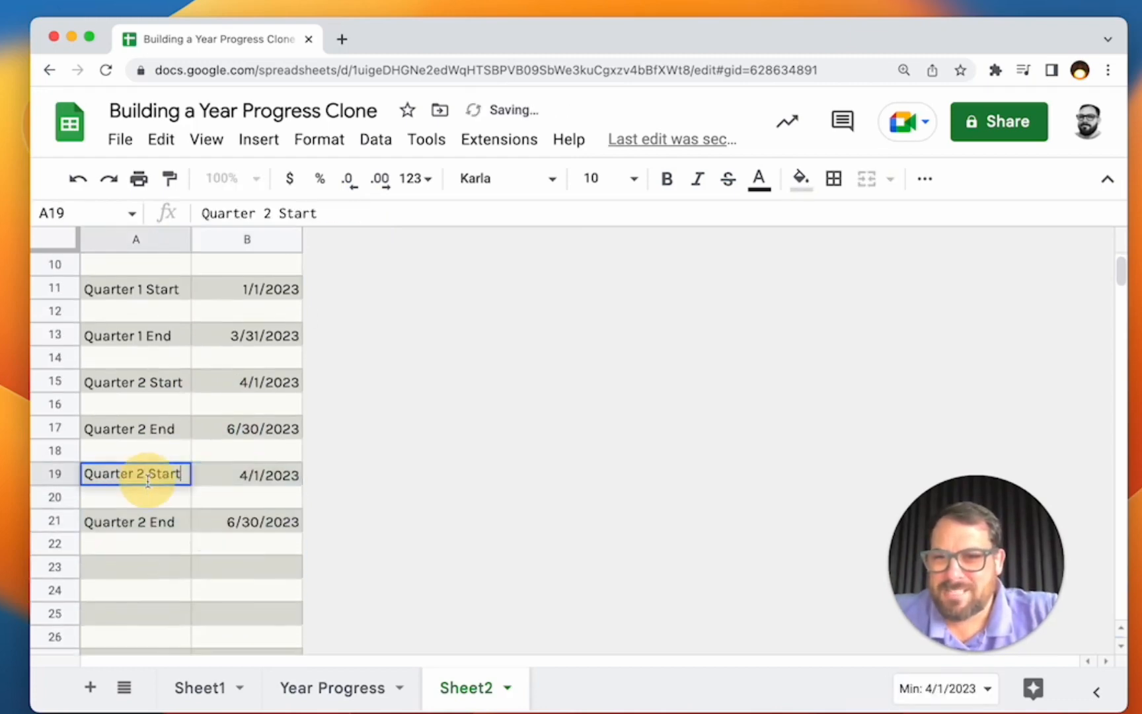
pyautogui.press('Right')
pyautogui.press('Left')
pyautogui.press('Left')
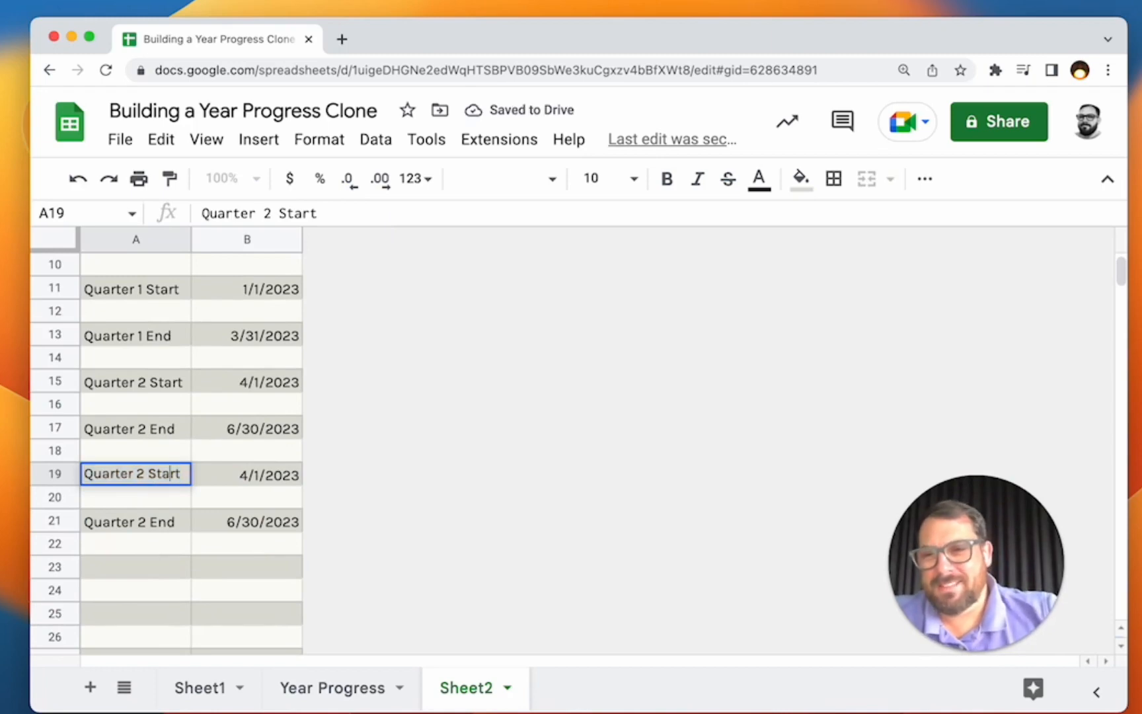
pyautogui.press('BackSpace')
pyautogui.write('3')
pyautogui.click(154, 522)
pyautogui.doubleClick(154, 523)
pyautogui.press('BackSpace')
pyautogui.write('3')
# Step: Set the month argument of the Quarter 3 Start date formula in B19 to 7
pyautogui.click(244, 483)
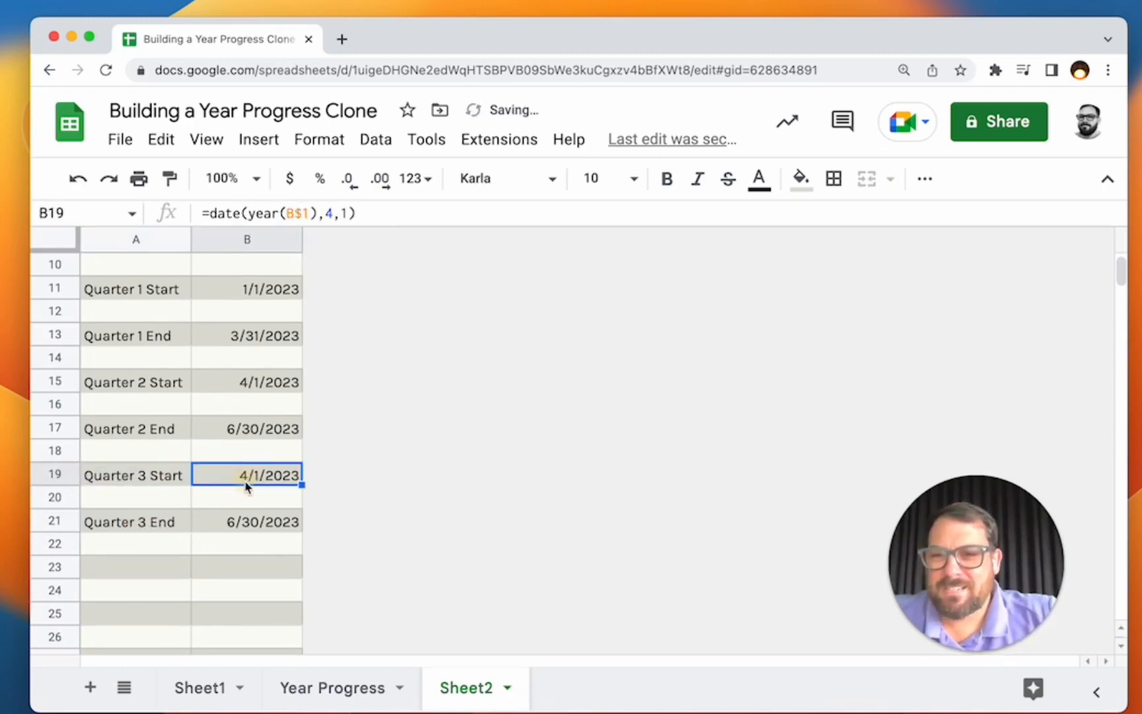
pyautogui.doubleClick(246, 480)
pyautogui.press('Left')
pyautogui.press('Left')
pyautogui.press('Left')
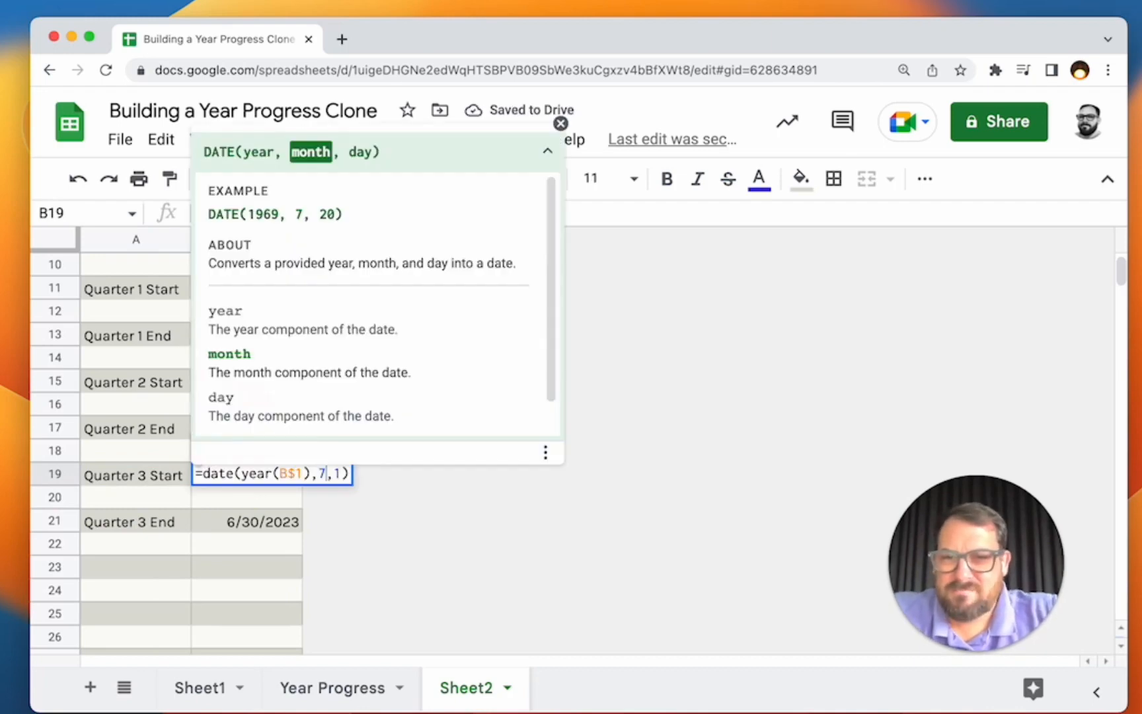
pyautogui.press('Return')
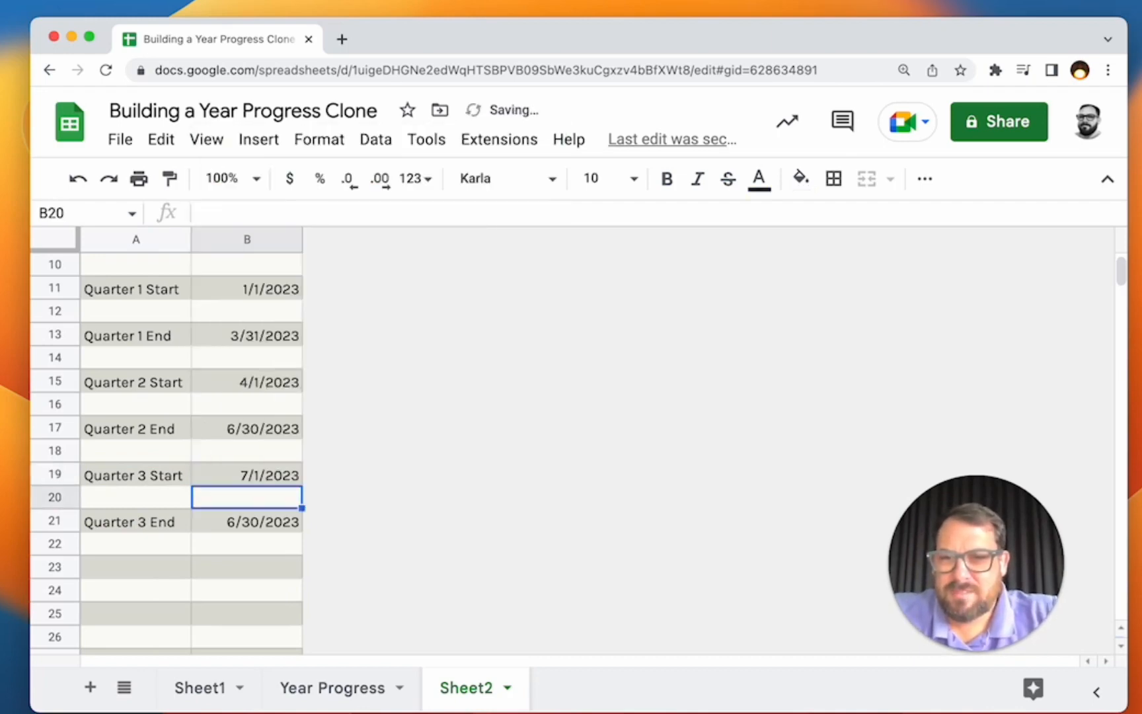
# Step: Set the month argument of the Quarter 3 End date formula in B21 to 8
pyautogui.doubleClick(277, 523)
pyautogui.click(326, 523)
pyautogui.press('BackSpace')
pyautogui.write('8')
pyautogui.press('Return')
pyautogui.press('Up')
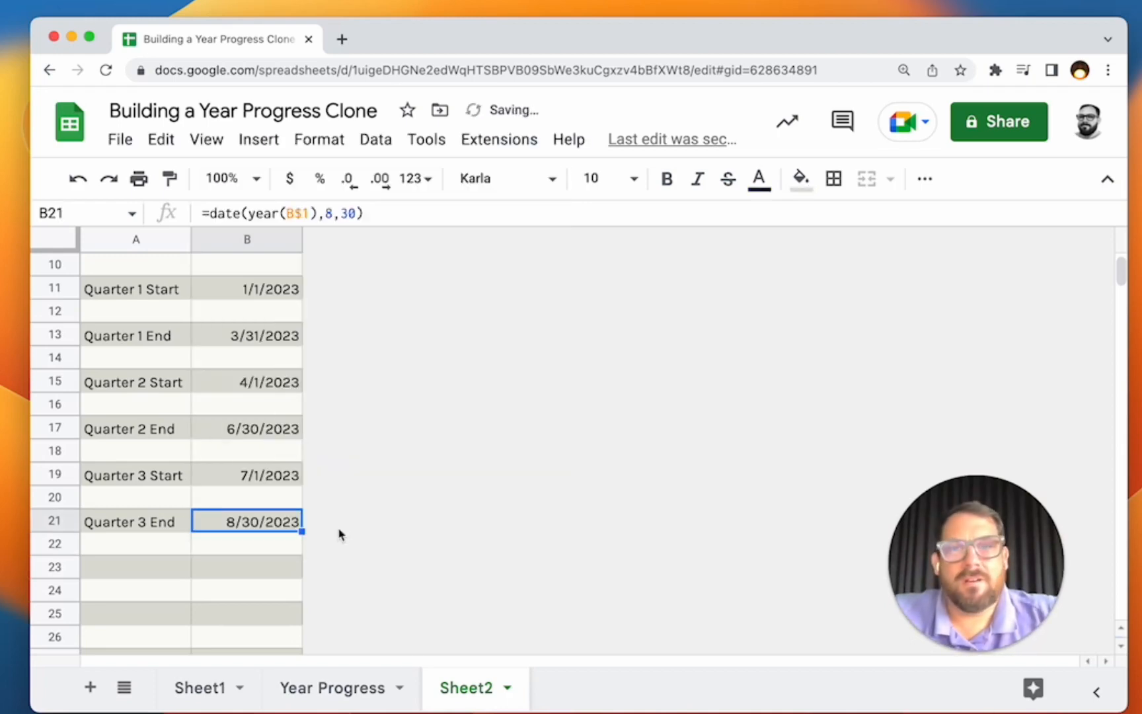
# Step: Set the day argument of the Quarter 3 End date formula in B21 to 31
pyautogui.doubleClick(261, 526)
pyautogui.click(345, 521)
pyautogui.press('BackSpace')
pyautogui.write('1')
pyautogui.press('Return')
pyautogui.press('Up')
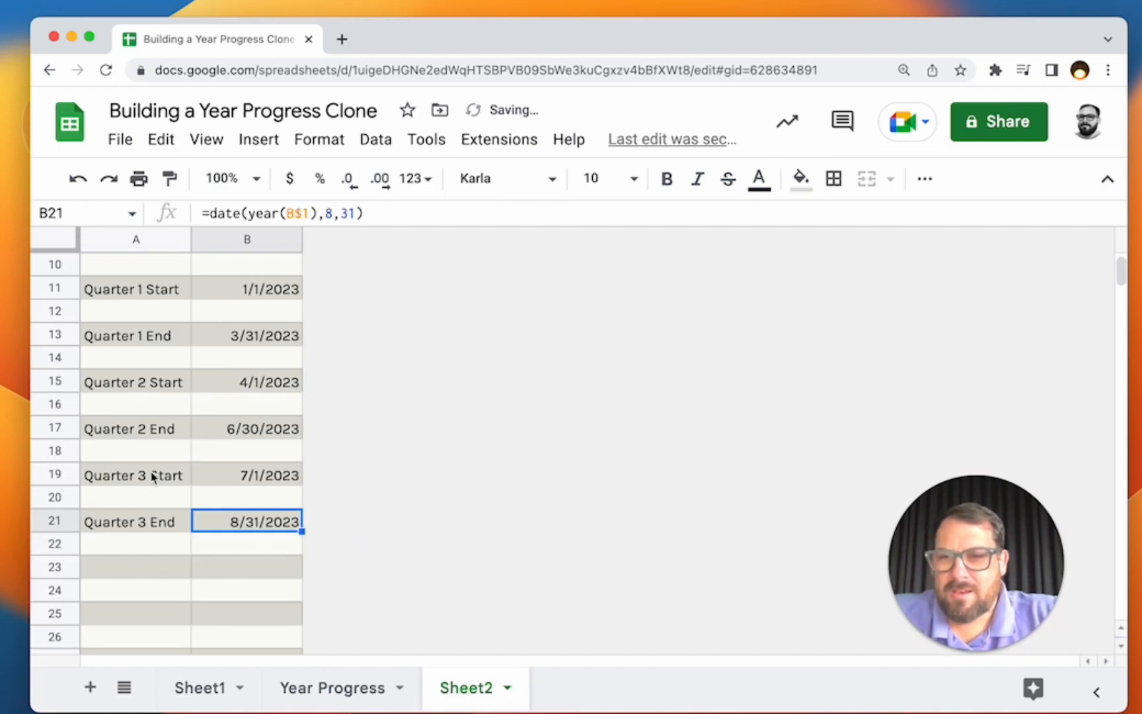
# Step: Copy the Quarter 3 rows A19:B21 and paste them starting at A23
pyautogui.moveTo(152, 476); pyautogui.dragTo(211, 521)
pyautogui.press('super+c')
pyautogui.click(150, 575)
pyautogui.press('cmd+v')
# Step: Rename the copied labels in A23 and A25 to "Quarter 4 Start" and "Quarter 4 End"
pyautogui.click(152, 567)
pyautogui.doubleClick(141, 567)
pyautogui.press('BackSpace')
pyautogui.write('4')
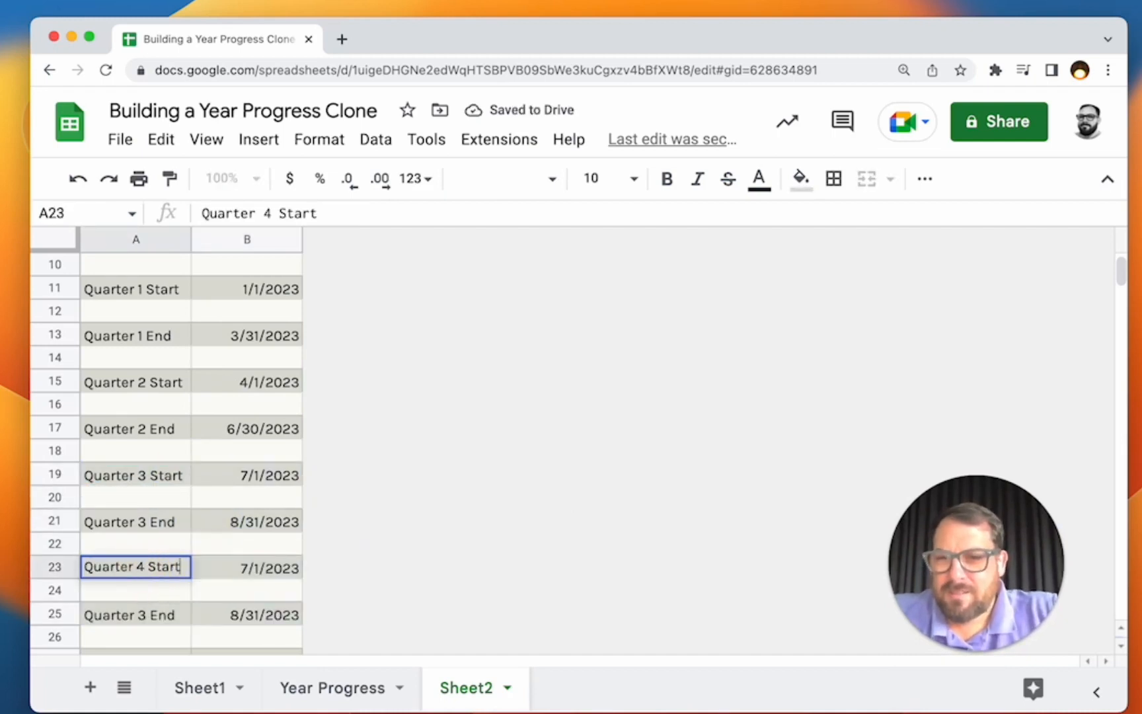
pyautogui.click(138, 622)
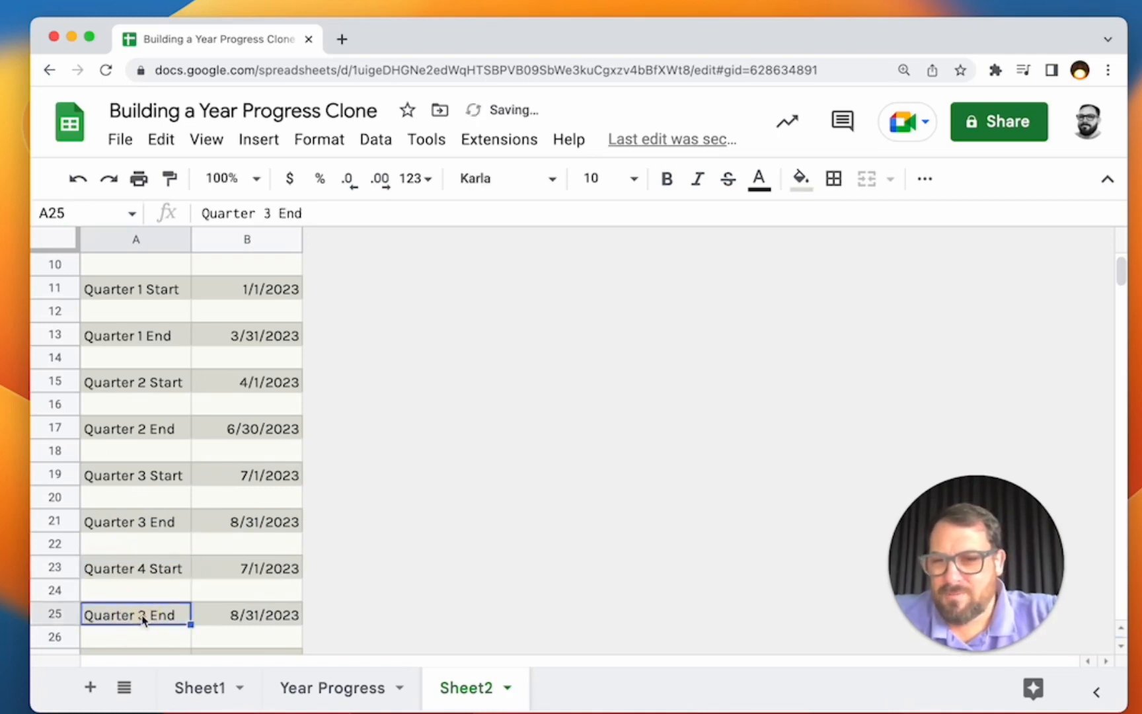
pyautogui.tripleClick(140, 622)
pyautogui.press('BackSpace')
pyautogui.write('Quarter 4 Endd')
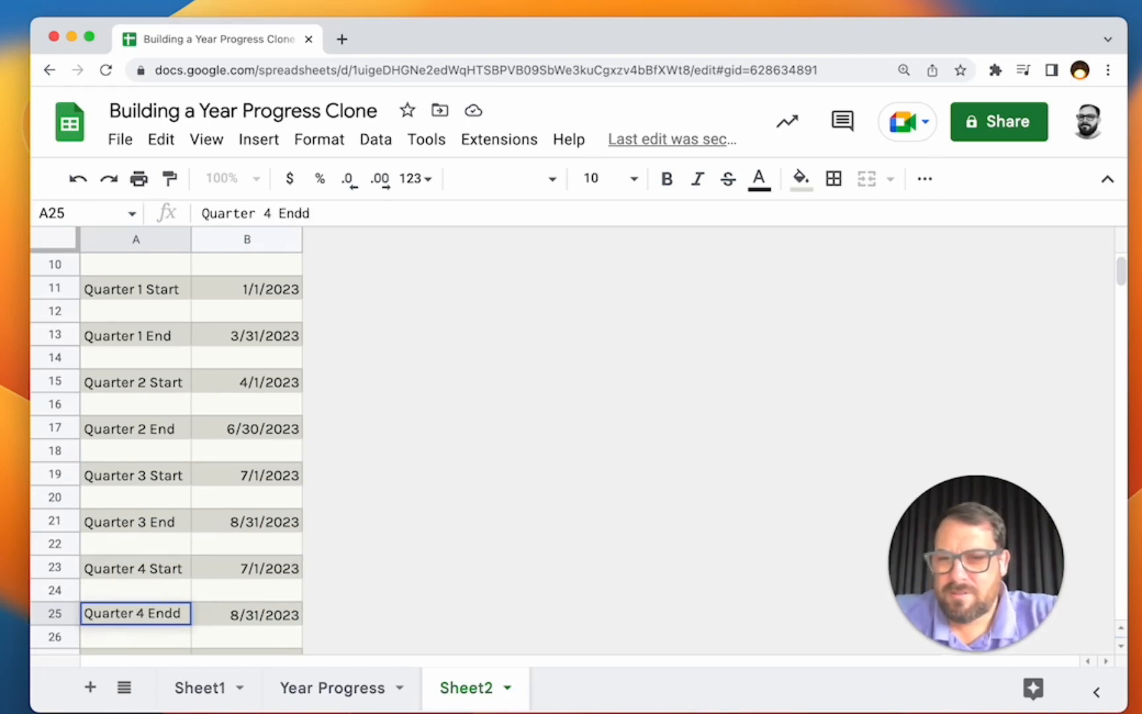
pyautogui.press('BackSpace')
pyautogui.press('Return')
# Step: Set the month argument of the Quarter 4 Start date formula in B23 to 10
pyautogui.doubleClick(288, 568)
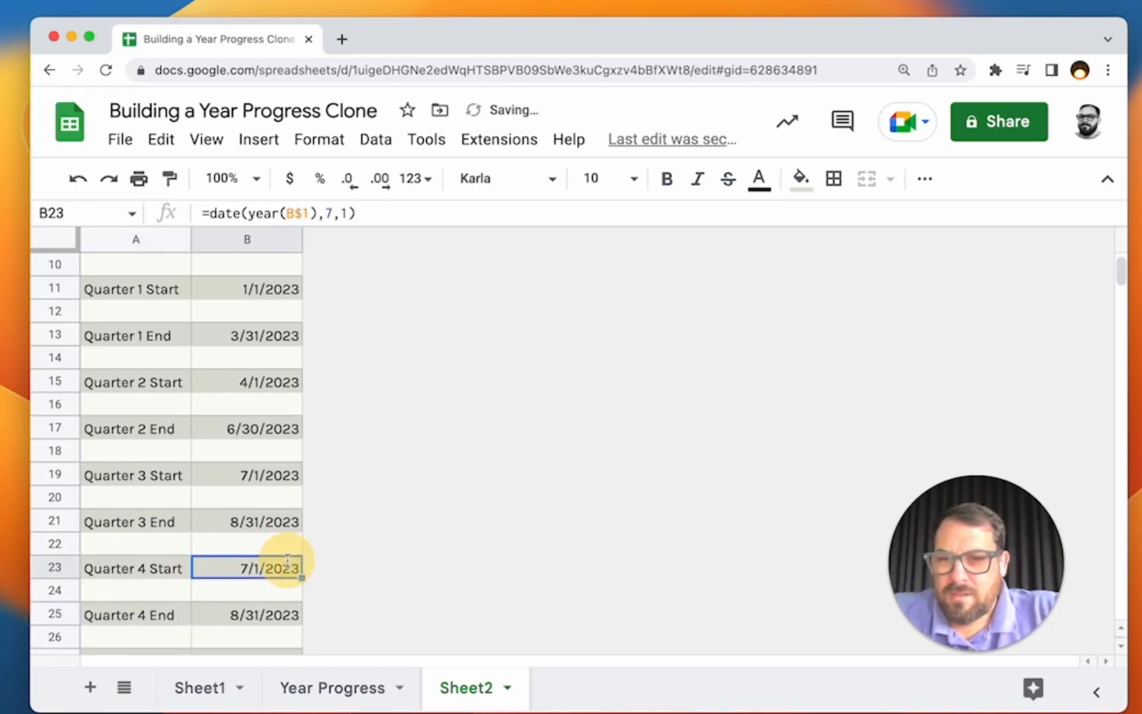
pyautogui.click(319, 563)
pyautogui.press('BackSpace')
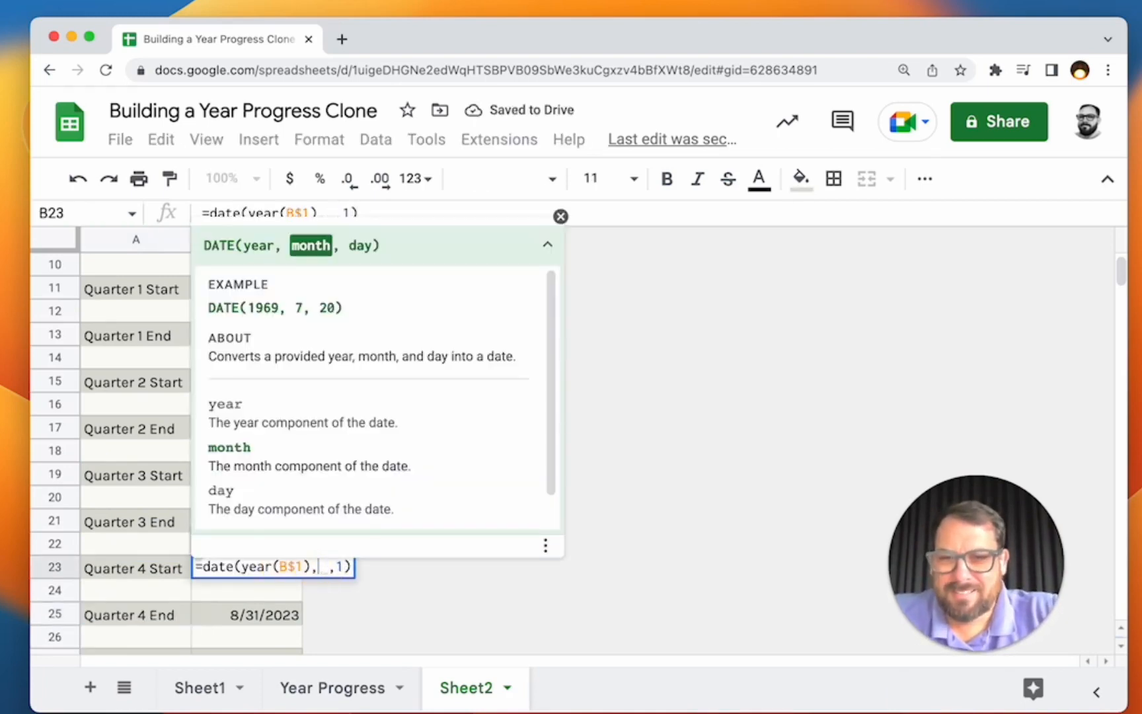
pyautogui.write('9')
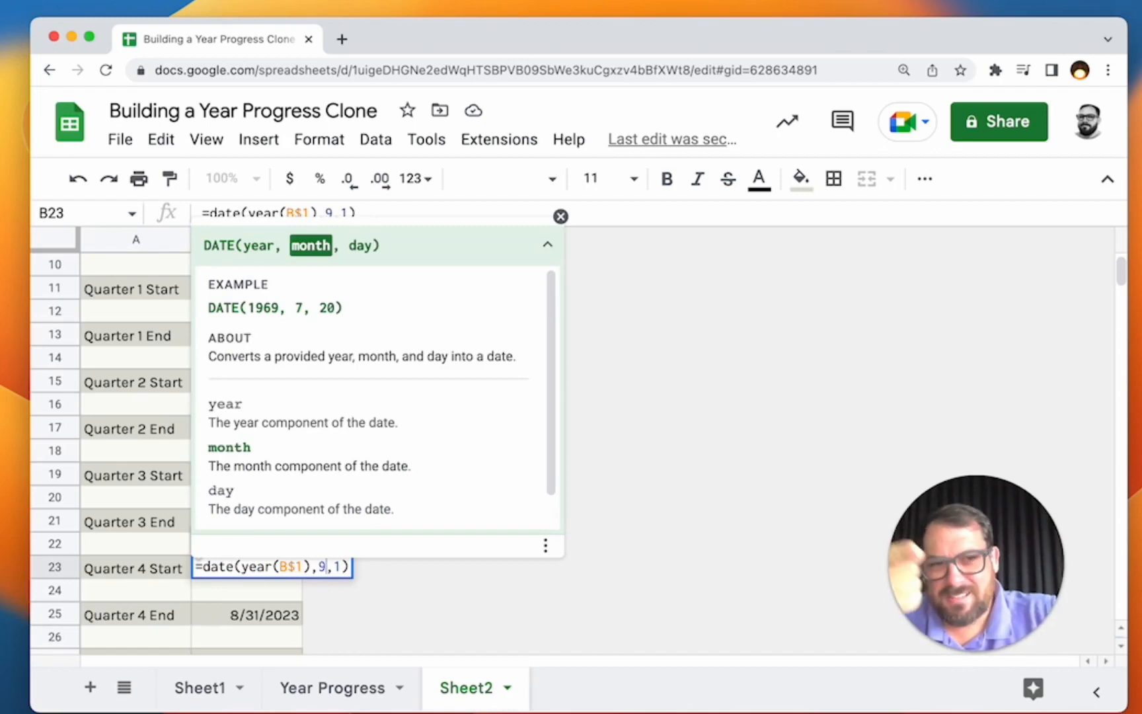
pyautogui.press('BackSpace')
pyautogui.write('10')
pyautogui.press('Return')
# Step: Correct the Quarter 3 End date formula in B21 to month 9 and day 30
pyautogui.press('Up')
pyautogui.press('Up')
pyautogui.press('Up')
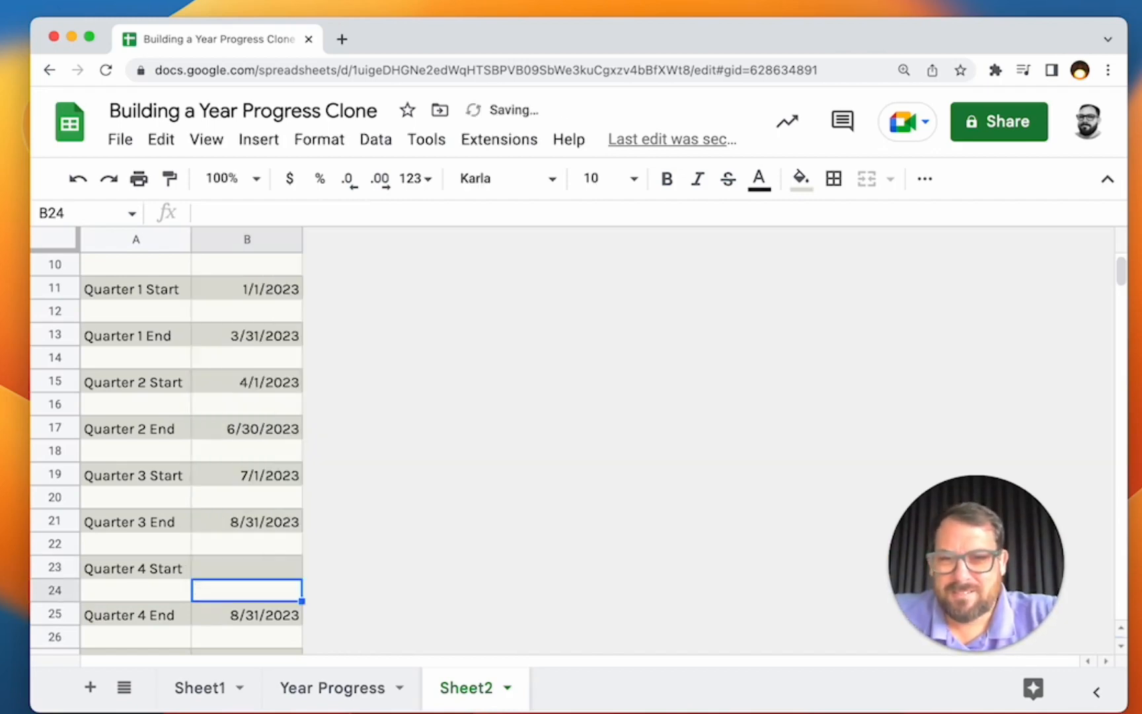
pyautogui.press('Up')
pyautogui.press('Up')
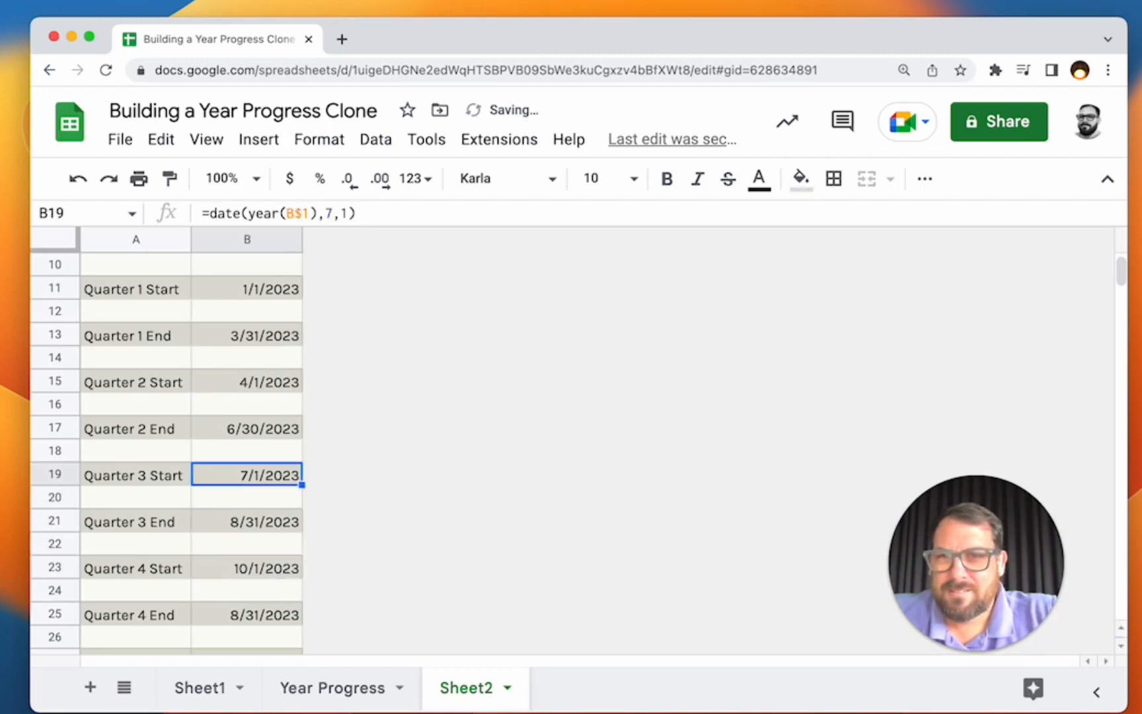
pyautogui.press('Down')
pyautogui.press('Down')
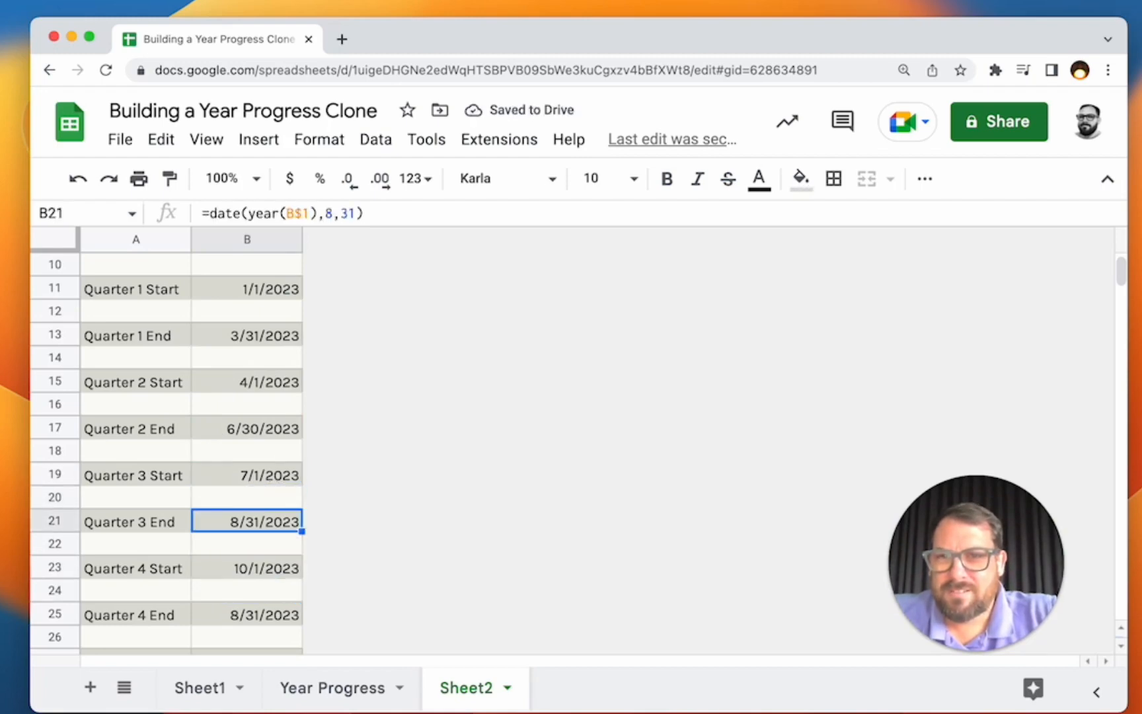
pyautogui.click(332, 212)
pyautogui.press('BackSpace')
pyautogui.write('9')
pyautogui.press('Right')
pyautogui.press('Right')
pyautogui.press('Right')
pyautogui.press('BackSpace')
pyautogui.write('0')
pyautogui.press('Return')
# Step: Set the month argument of the Quarter 4 End date formula in B25 to 12
pyautogui.press('Down')
pyautogui.press('Down')
pyautogui.press('Down')
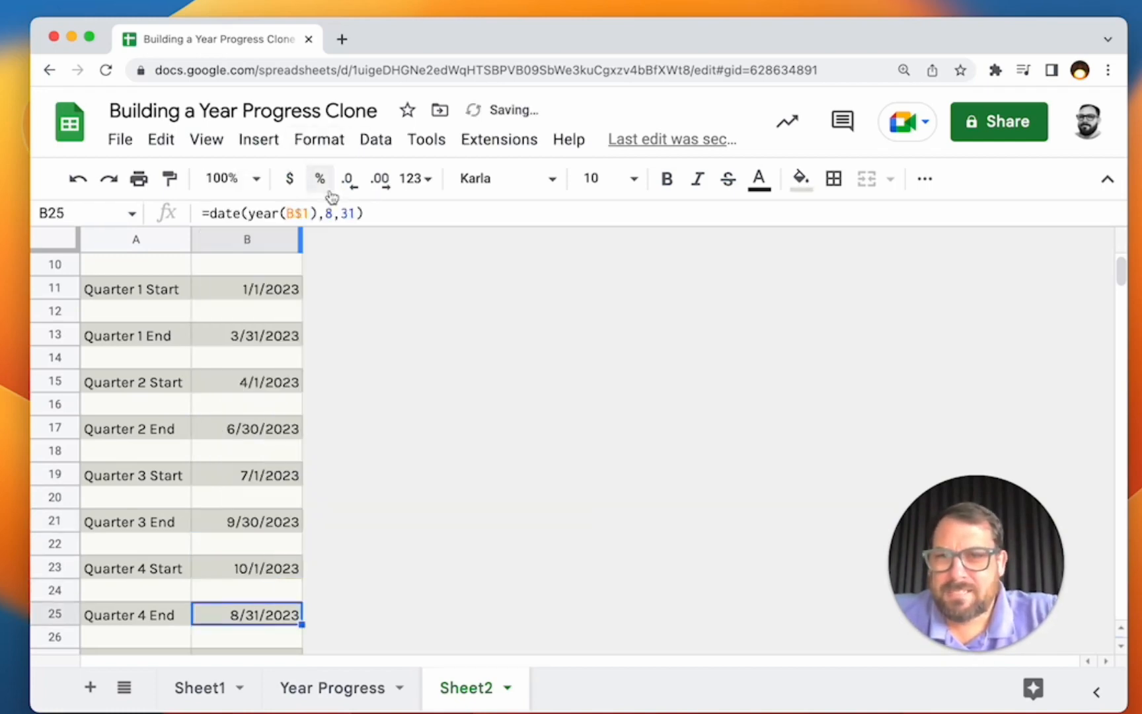
pyautogui.click(332, 213)
pyautogui.press('BackSpace')
pyautogui.write('12')
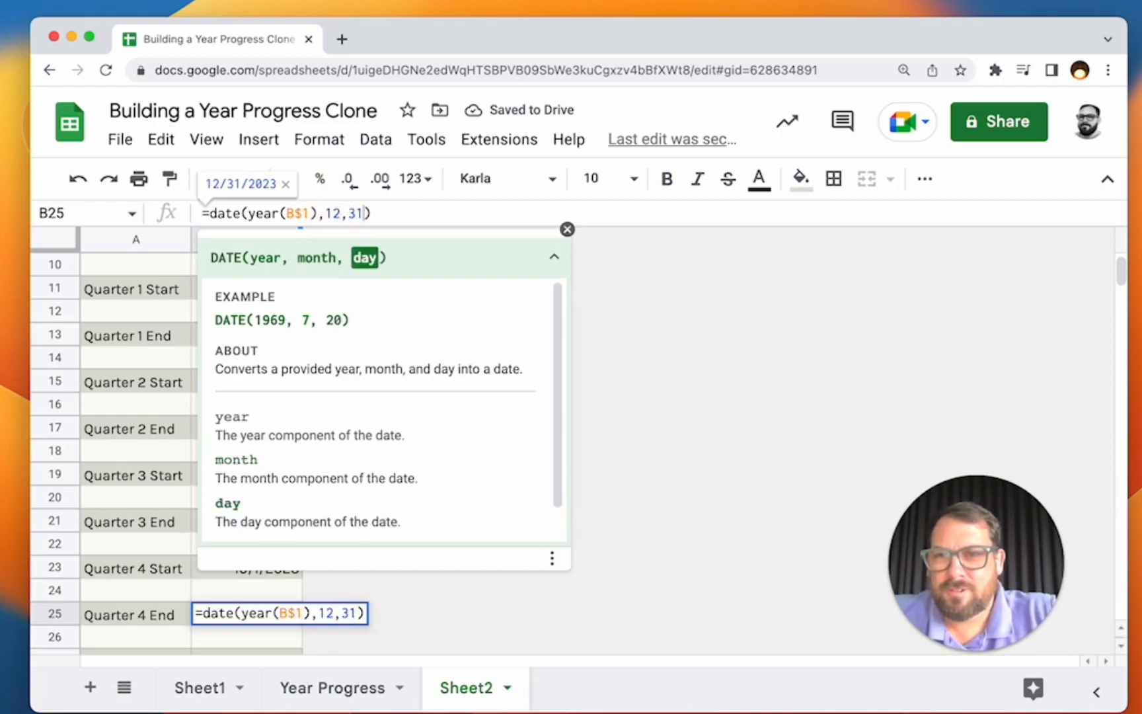
pyautogui.press('Return')
pyautogui.press('Up')
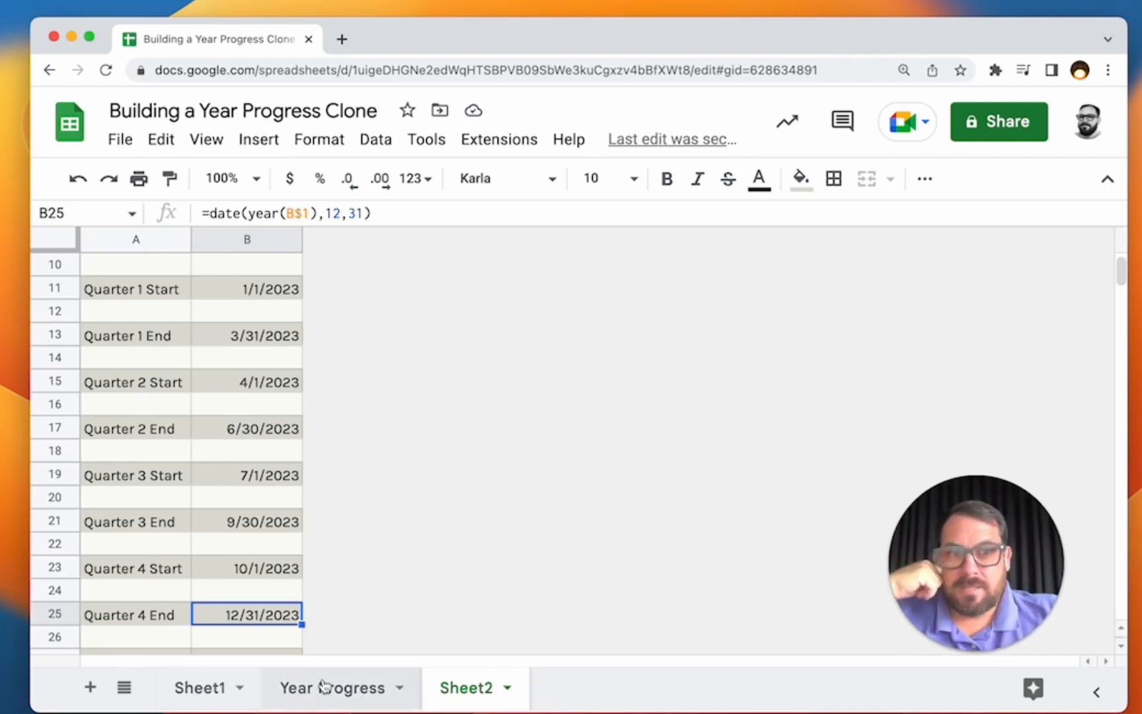
# Step: On the Year Progress sheet, wrap the month-to-quarter SWITCH formula in C4 as the expression of an outer SWITCH
pyautogui.click(269, 688)
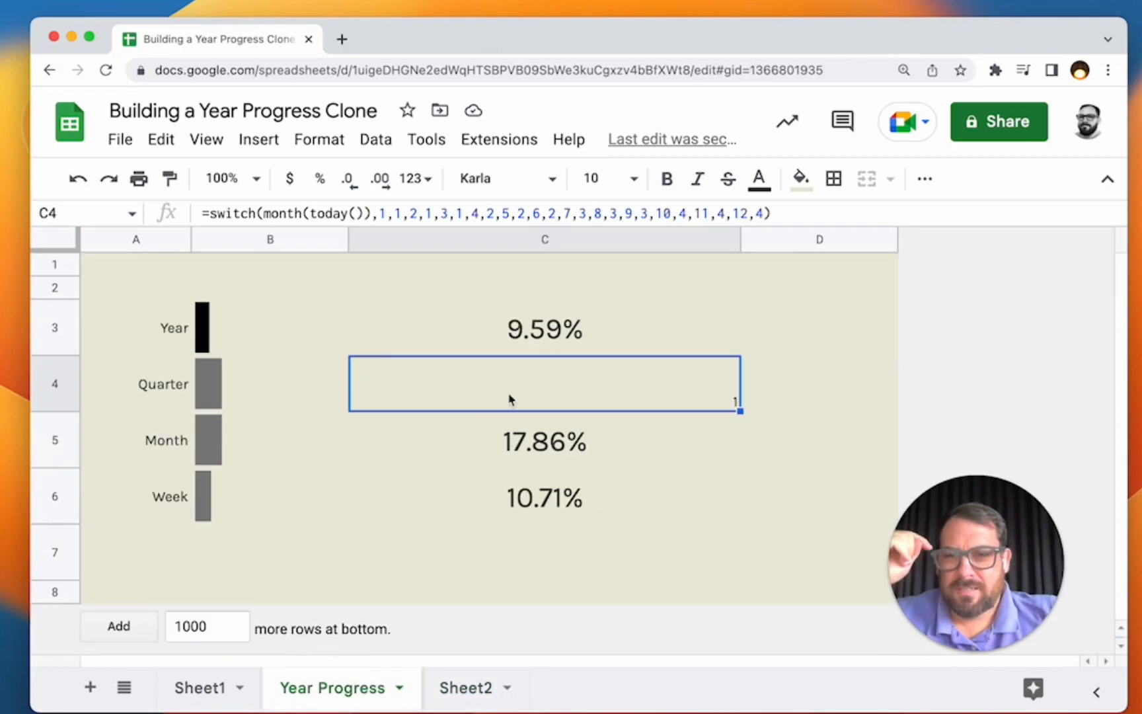
pyautogui.doubleClick(492, 385)
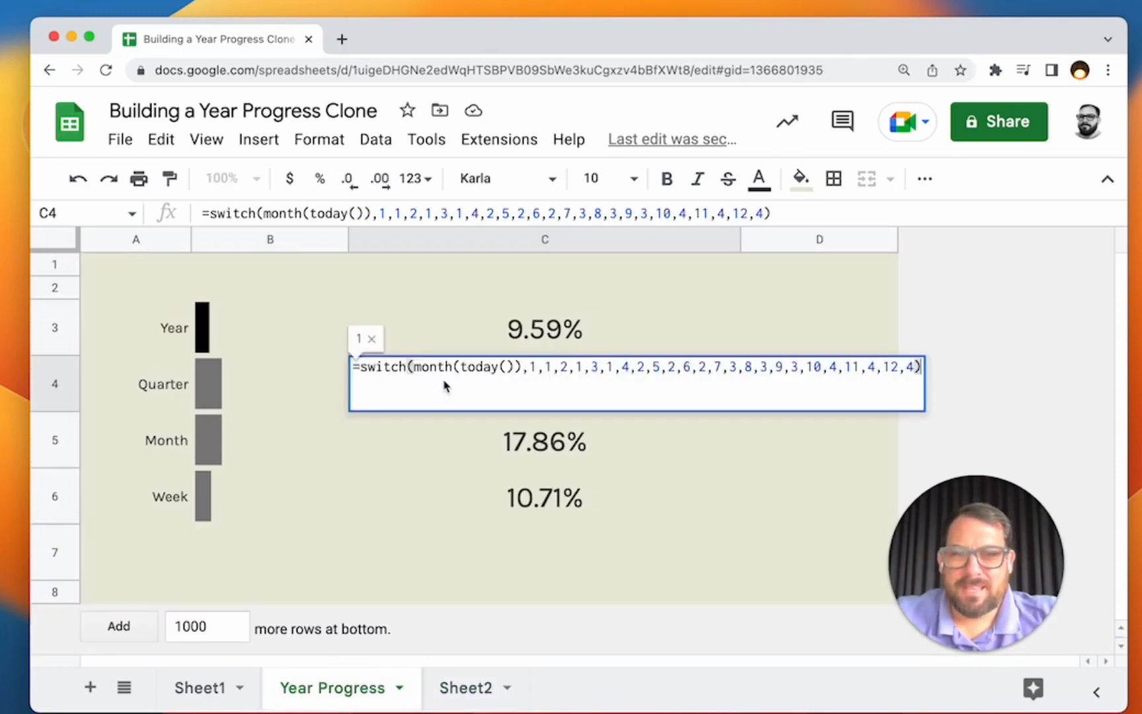
pyautogui.click(288, 396)
pyautogui.doubleClick(464, 372)
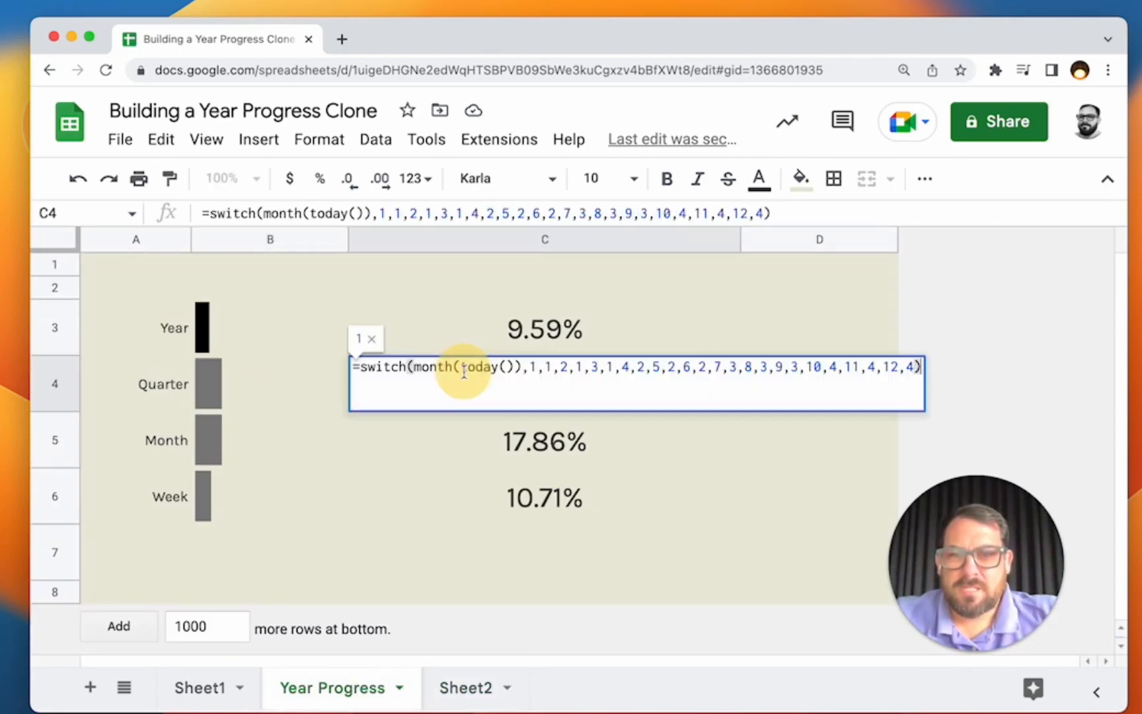
pyautogui.click(351, 370)
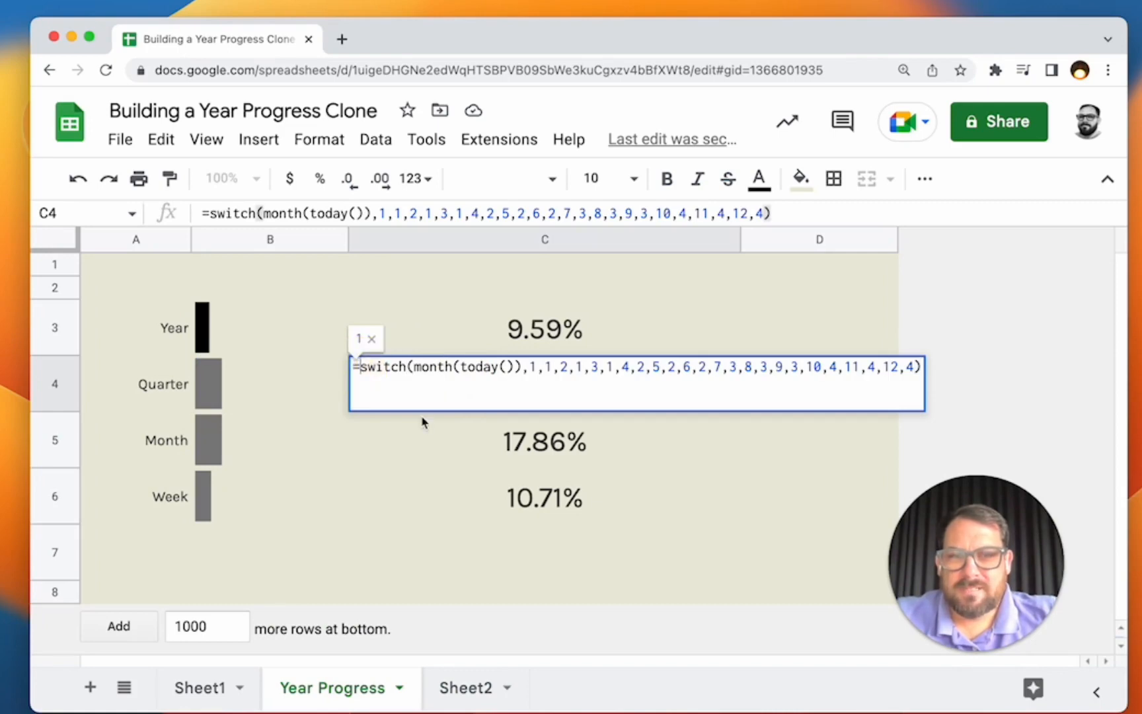
pyautogui.write('sw')
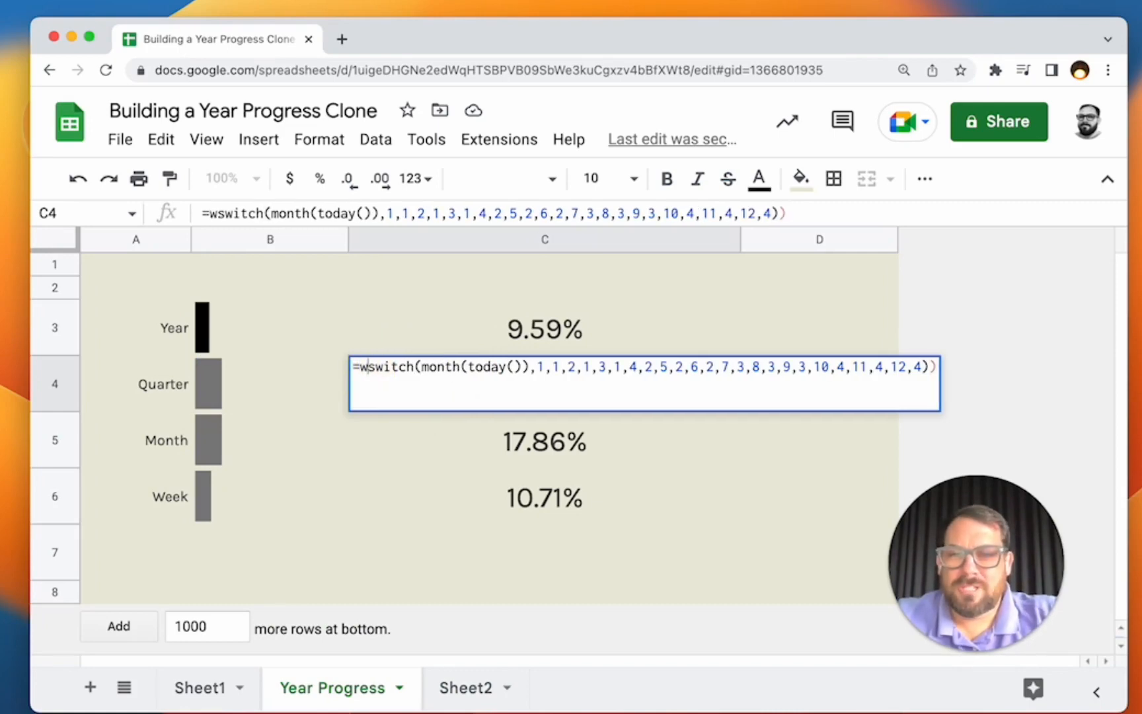
pyautogui.write('itch(')
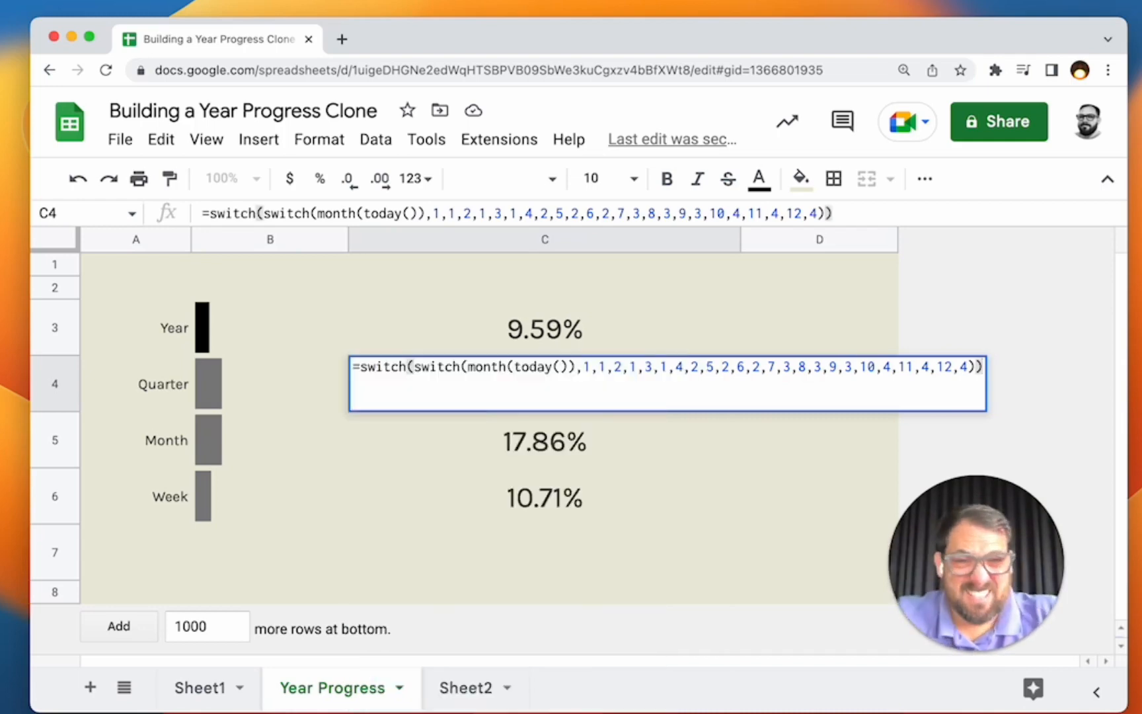
pyautogui.press('BackSpace')
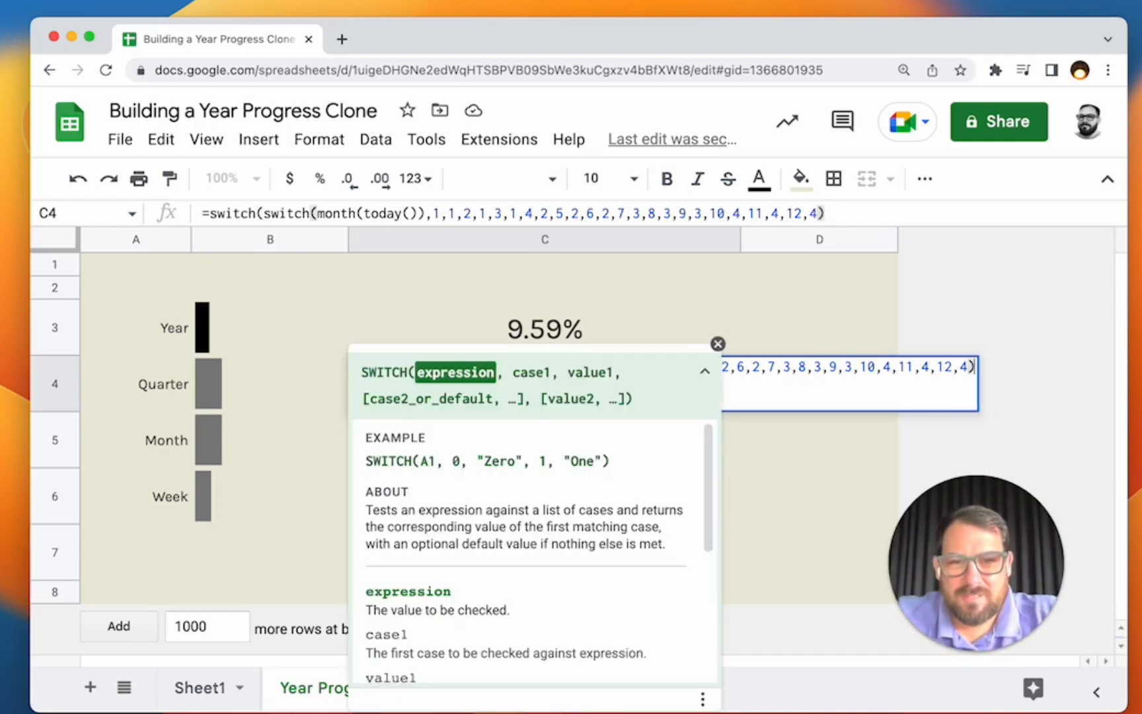
# Step: Add case 1 to the outer SWITCH, returning the Quarter 1 Start date from Sheet2!B11
pyautogui.write(',')
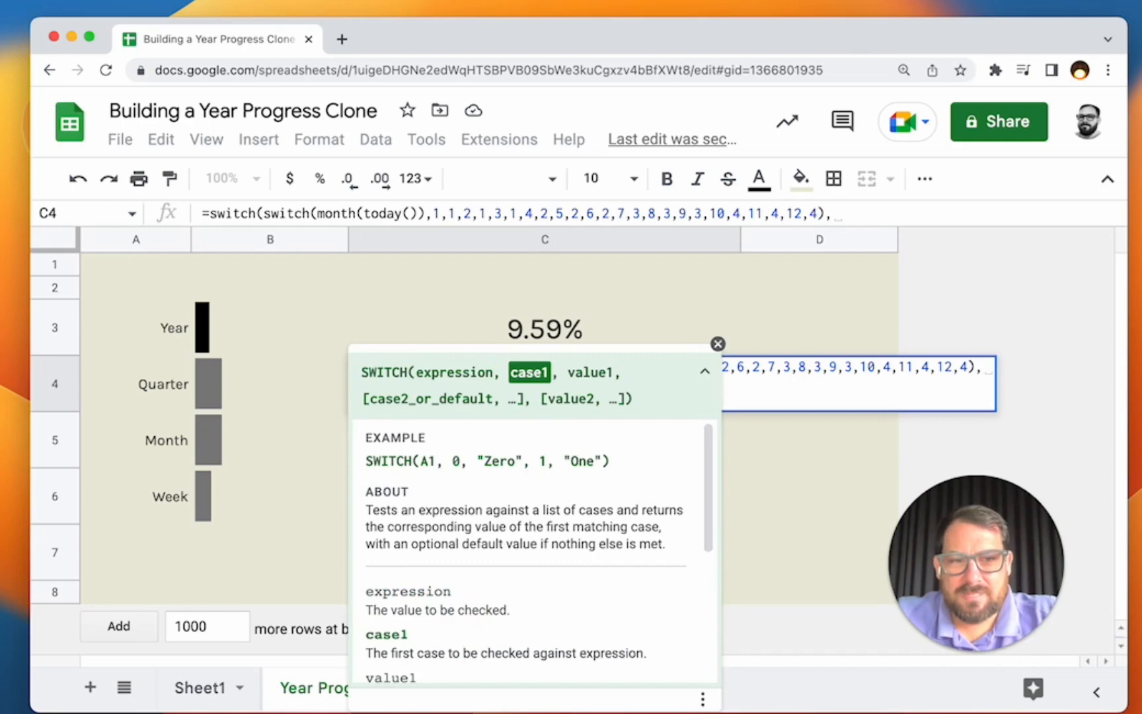
pyautogui.write('1')
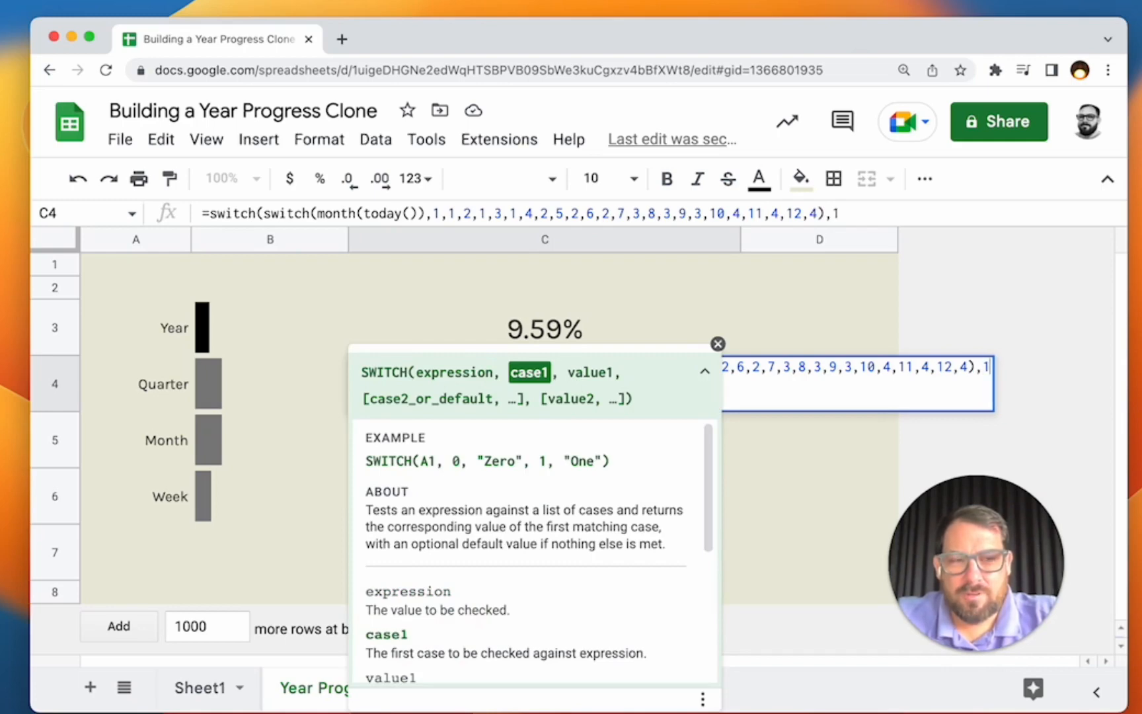
pyautogui.write(',')
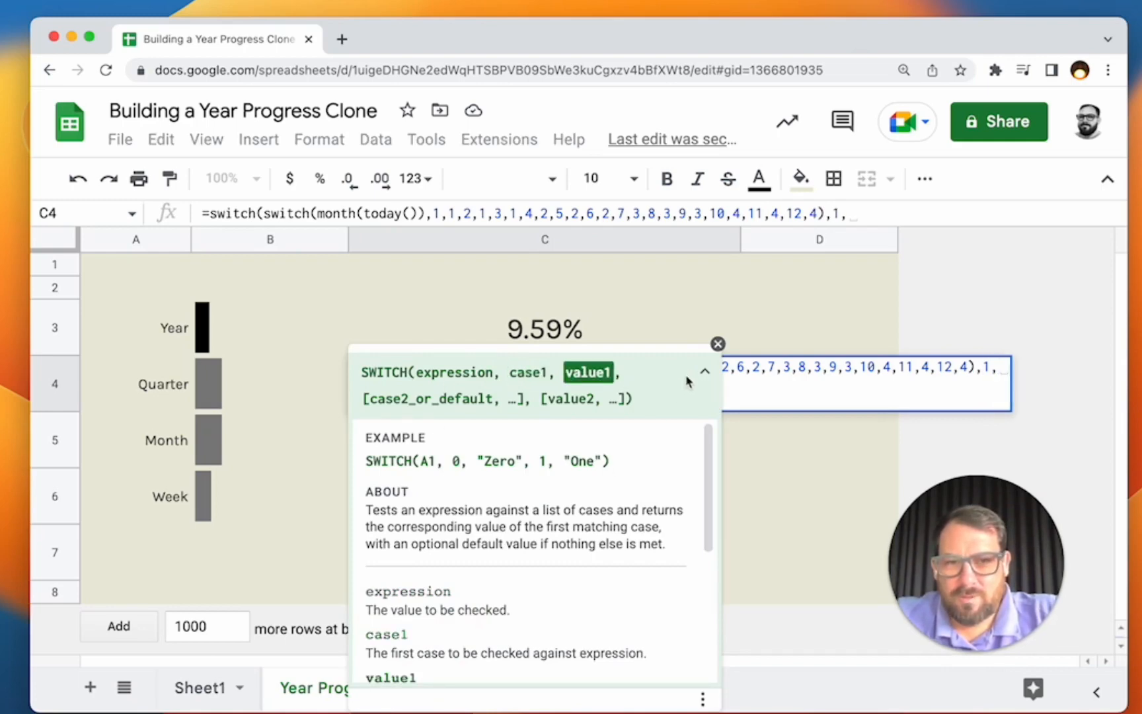
pyautogui.click(718, 344)
pyautogui.click(466, 687)
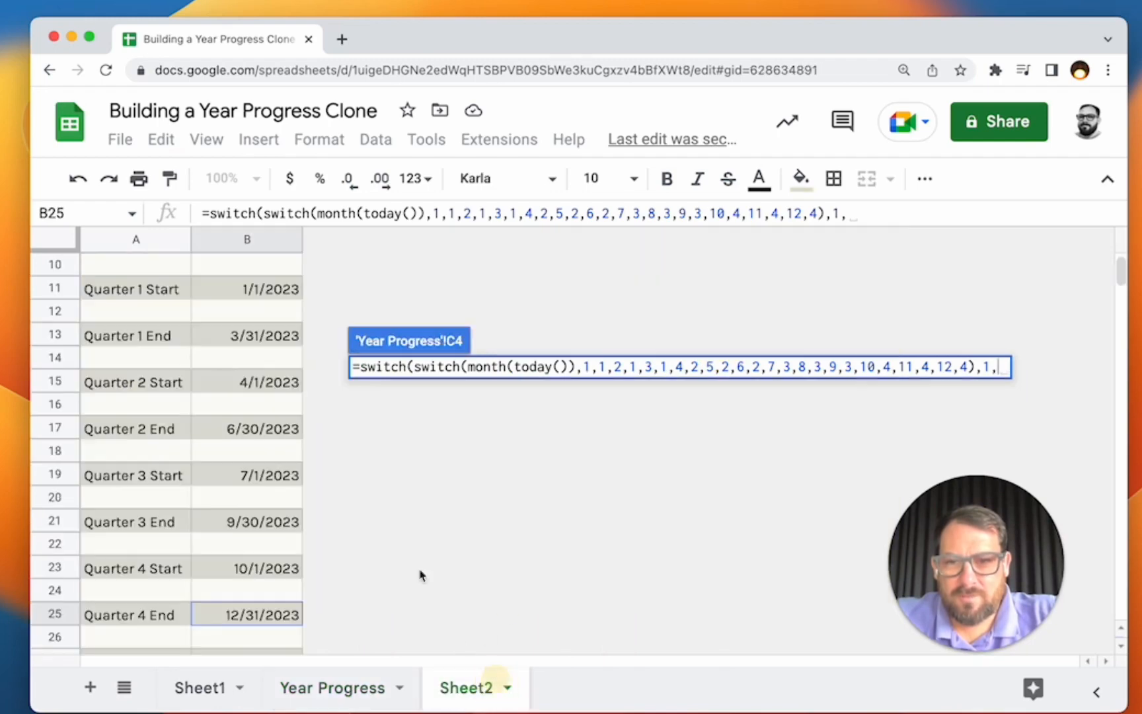
pyautogui.scroll(1, 249, 333)
pyautogui.click(248, 310)
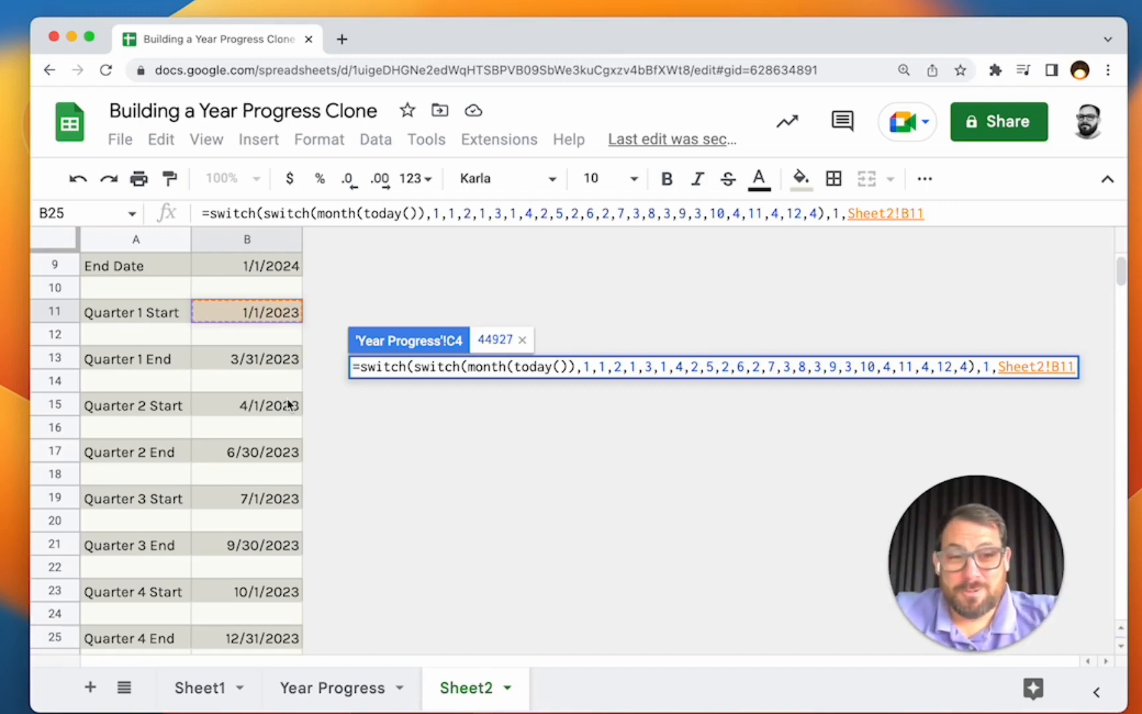
# Step: Add case 2 returning Sheet2!B15 and case 3 returning Sheet2!B19, end the formula with 4, and commit it
pyautogui.write(',')
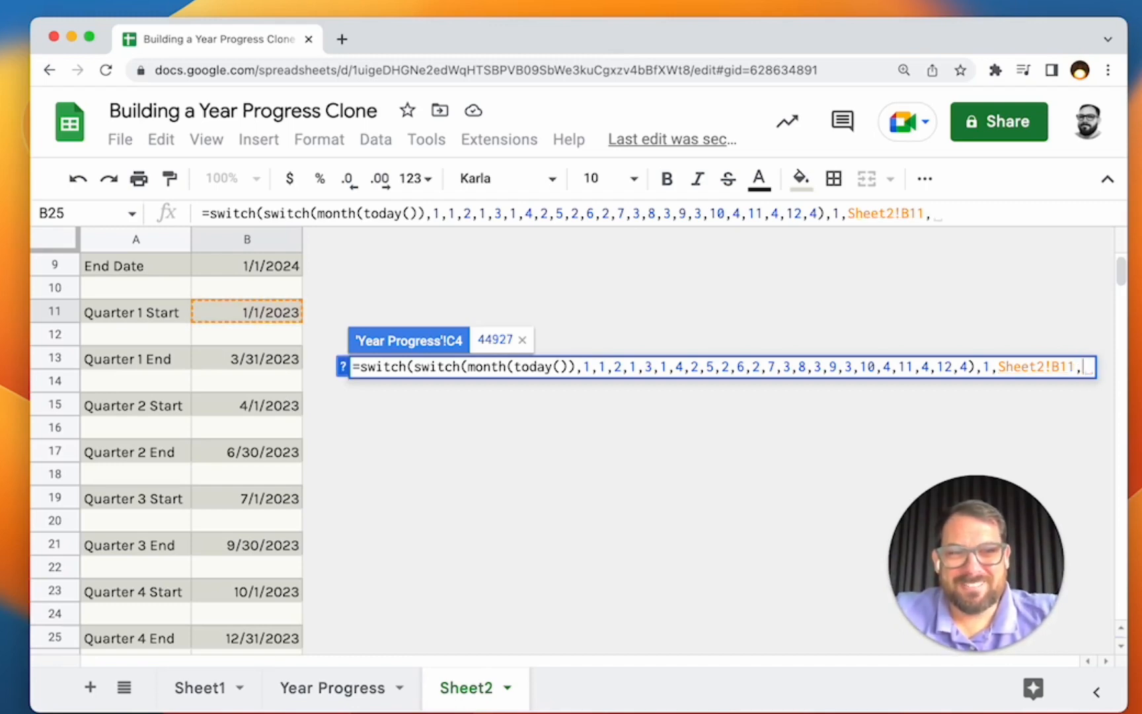
pyautogui.write('2,')
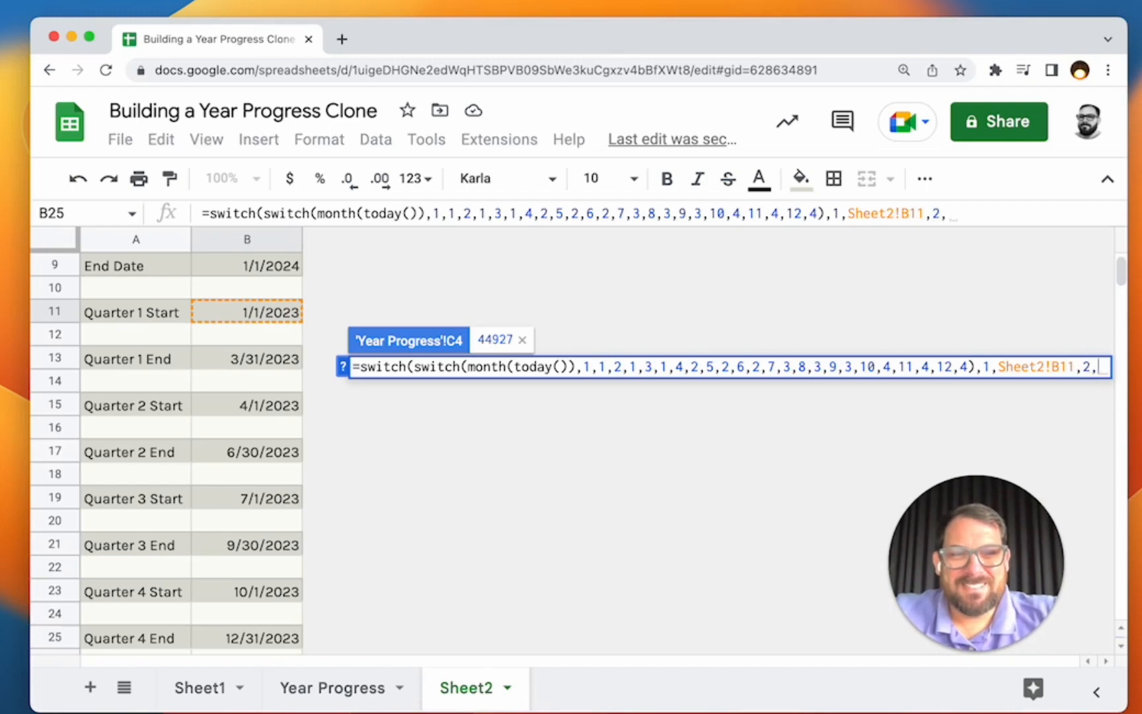
pyautogui.click(264, 410)
pyautogui.write(',3,')
pyautogui.click(238, 505)
pyautogui.write(',3,Sheet2!B19,')
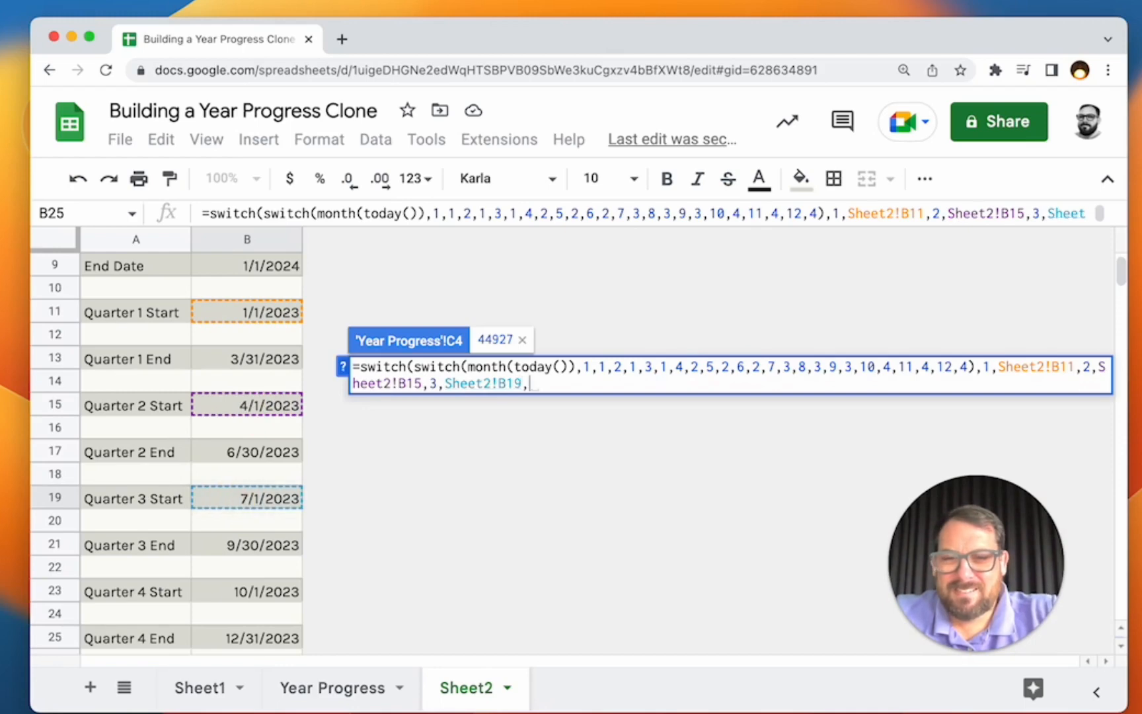
pyautogui.write('4')
pyautogui.press('Return')
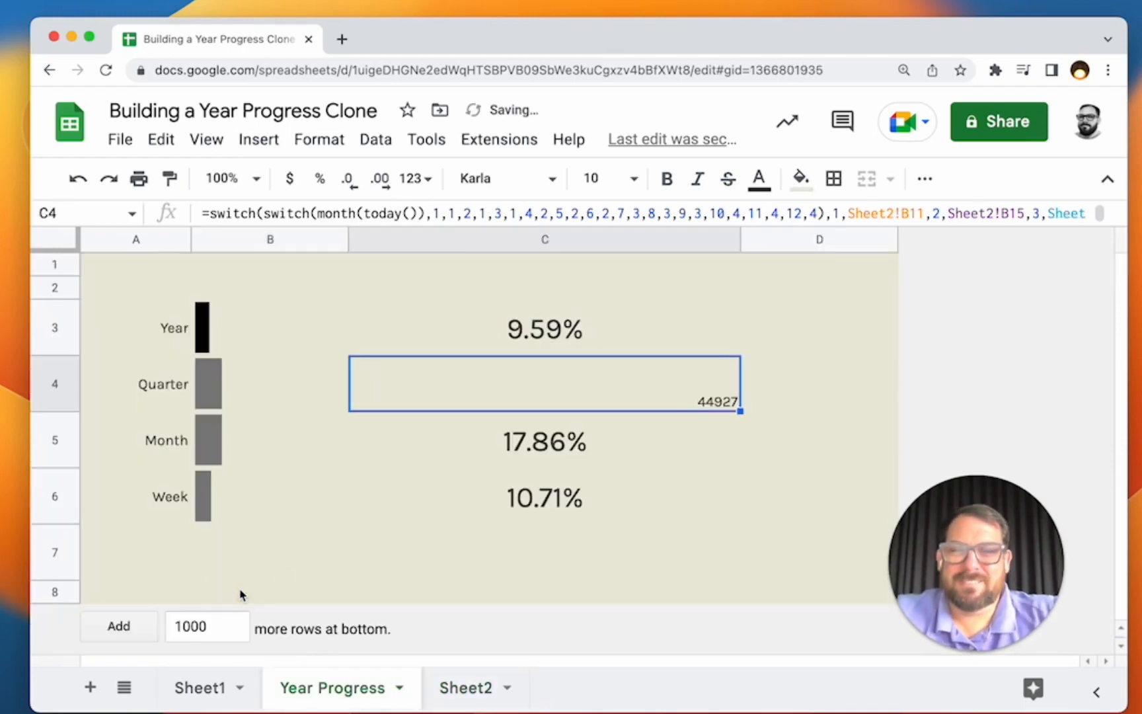
# Step: Reopen the Quarter formula in C4 and change its case 1 value to today()-Sheet2!B11
pyautogui.click(436, 700)
pyautogui.click(324, 688)
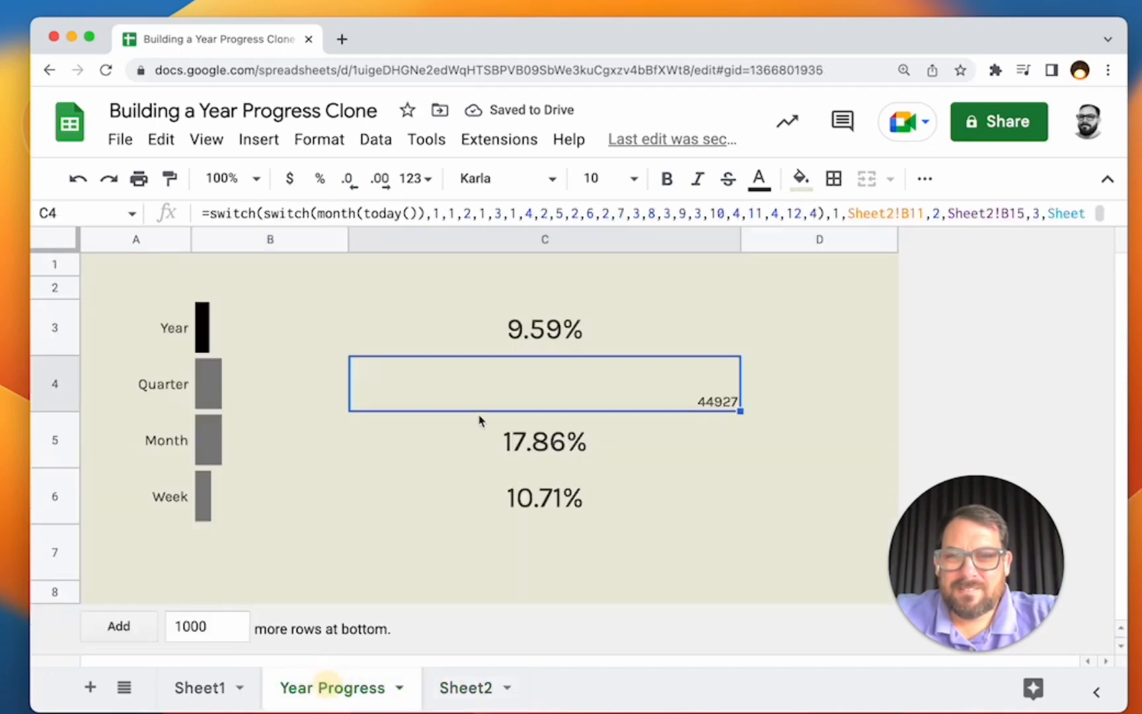
pyautogui.doubleClick(566, 365)
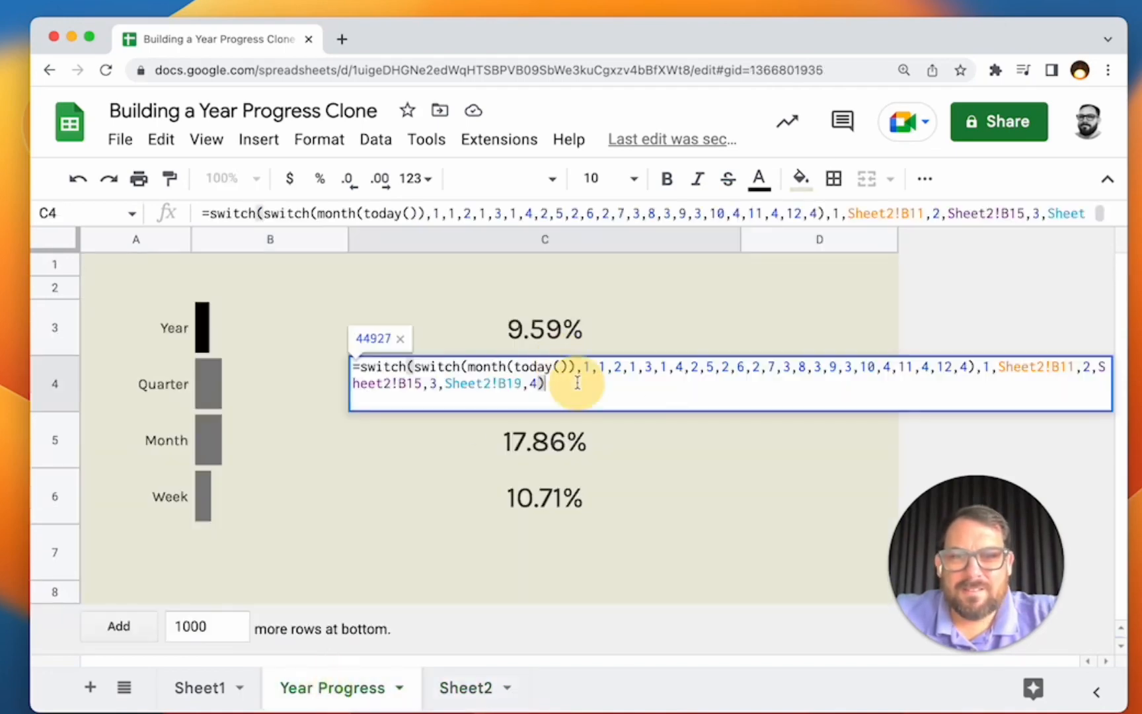
pyautogui.moveTo(577, 383); pyautogui.dragTo(357, 364)
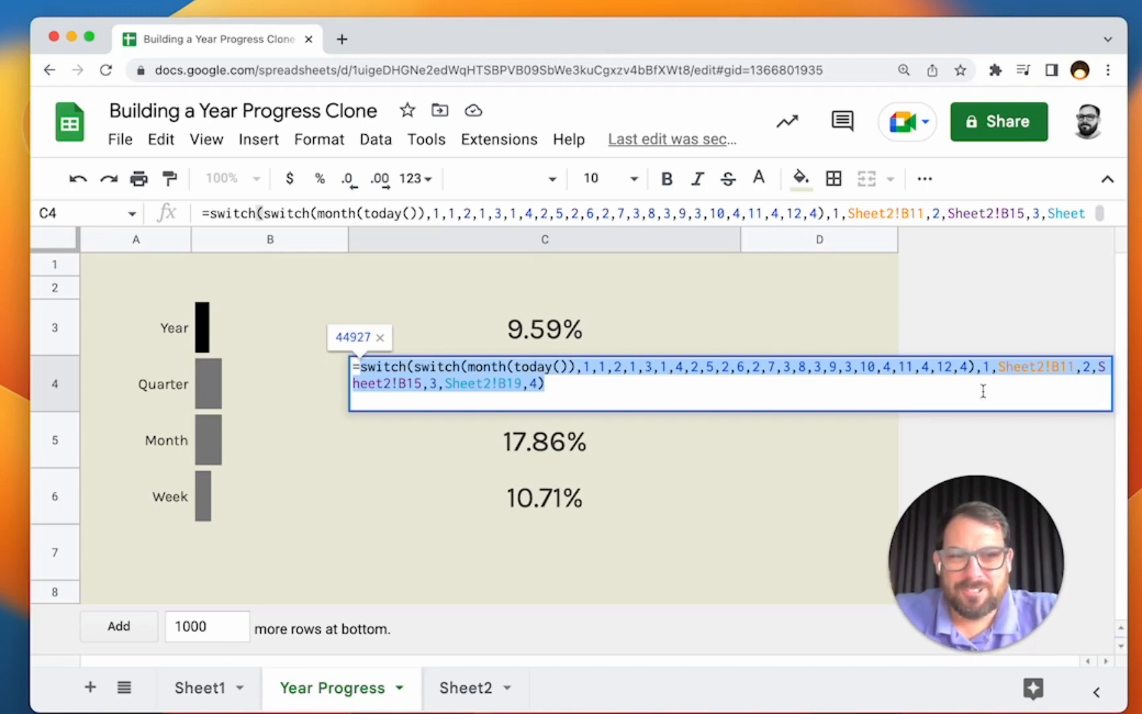
pyautogui.click(1072, 366)
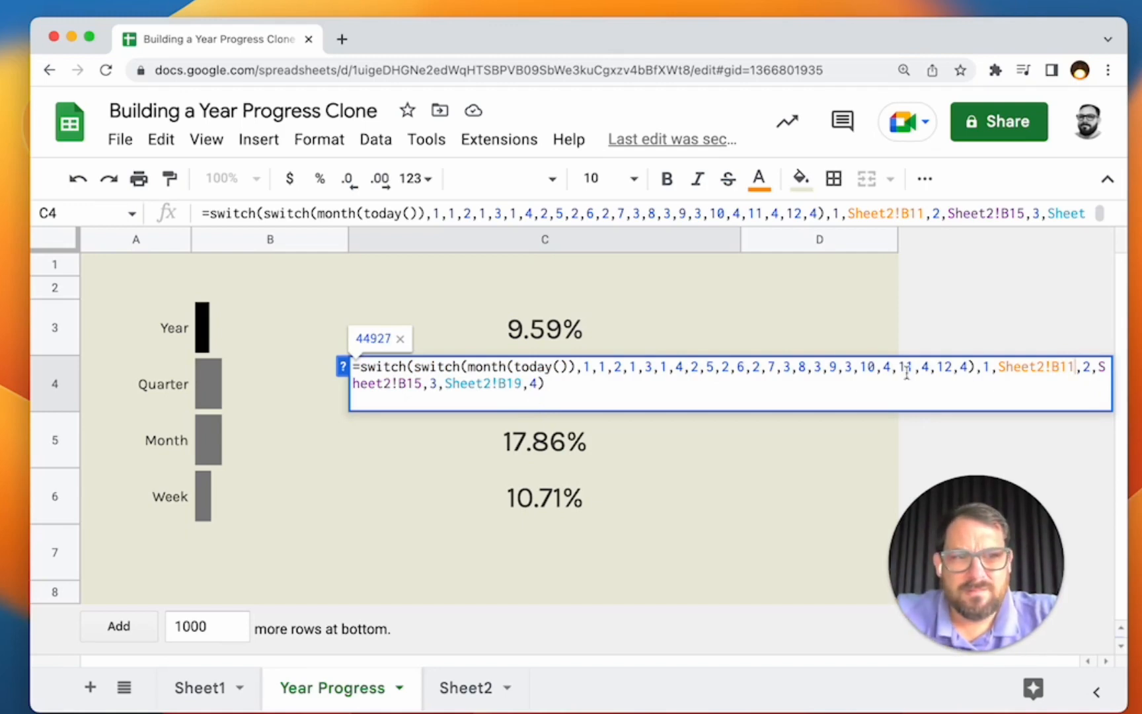
pyautogui.moveTo(998, 371); pyautogui.dragTo(1051, 375)
pyautogui.click(998, 367)
pyautogui.write('today()')
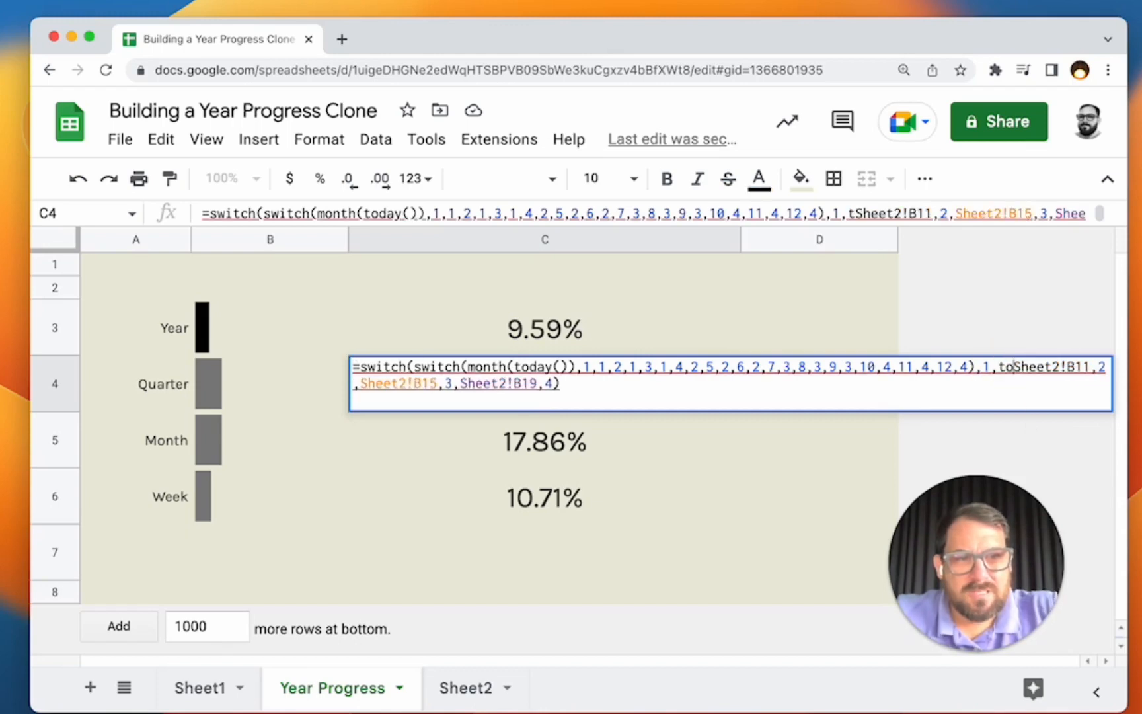
pyautogui.write('-')
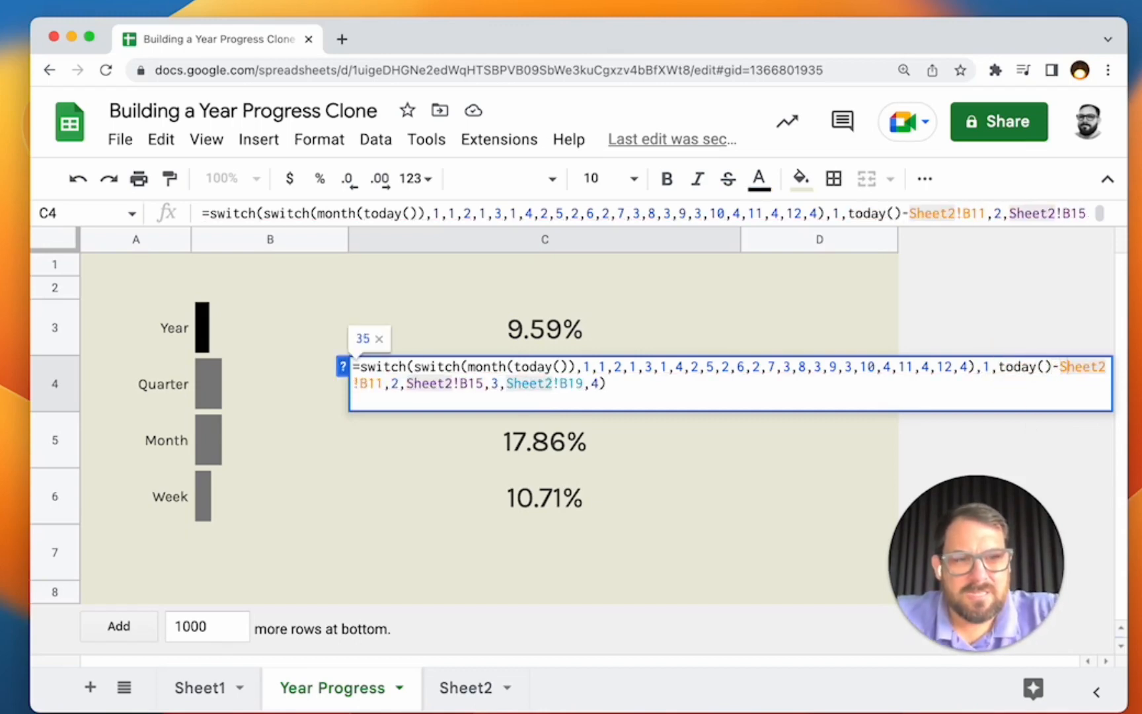
# Step: Enclose the case 1 expression today()-Sheet2!B11 in parentheses and add a division operator after it
pyautogui.press('Right')
pyautogui.press('Right')
pyautogui.press('Right')
pyautogui.press('Right')
pyautogui.press('Left')
pyautogui.press('Left')
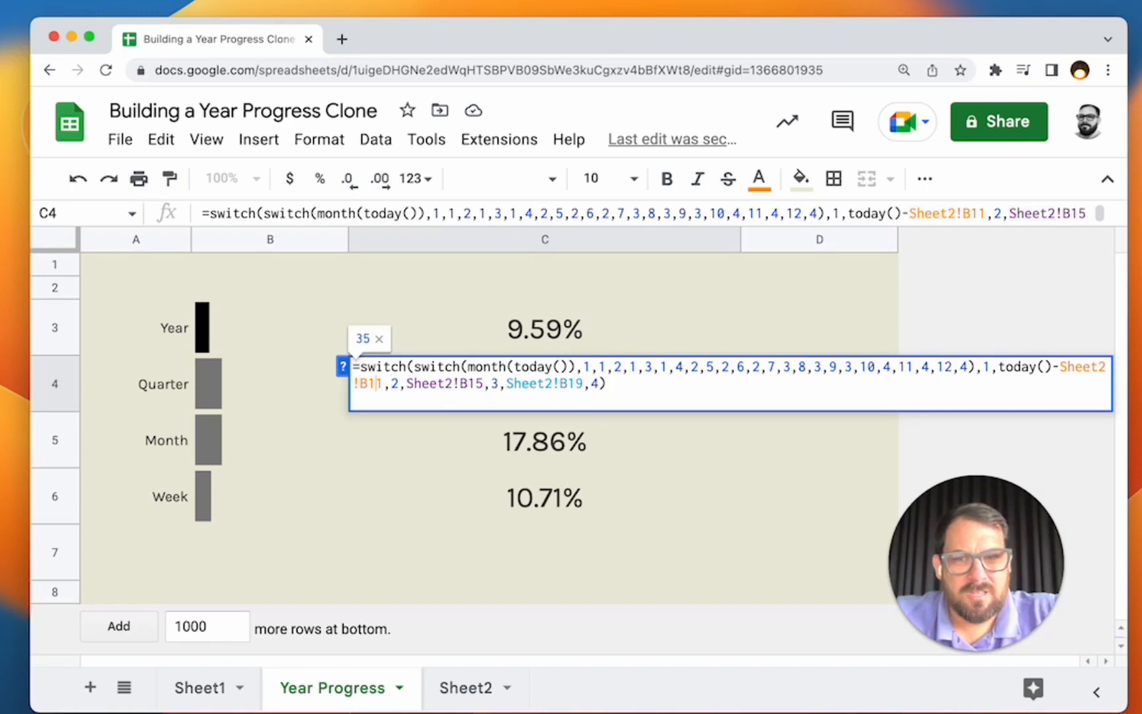
pyautogui.click(999, 368)
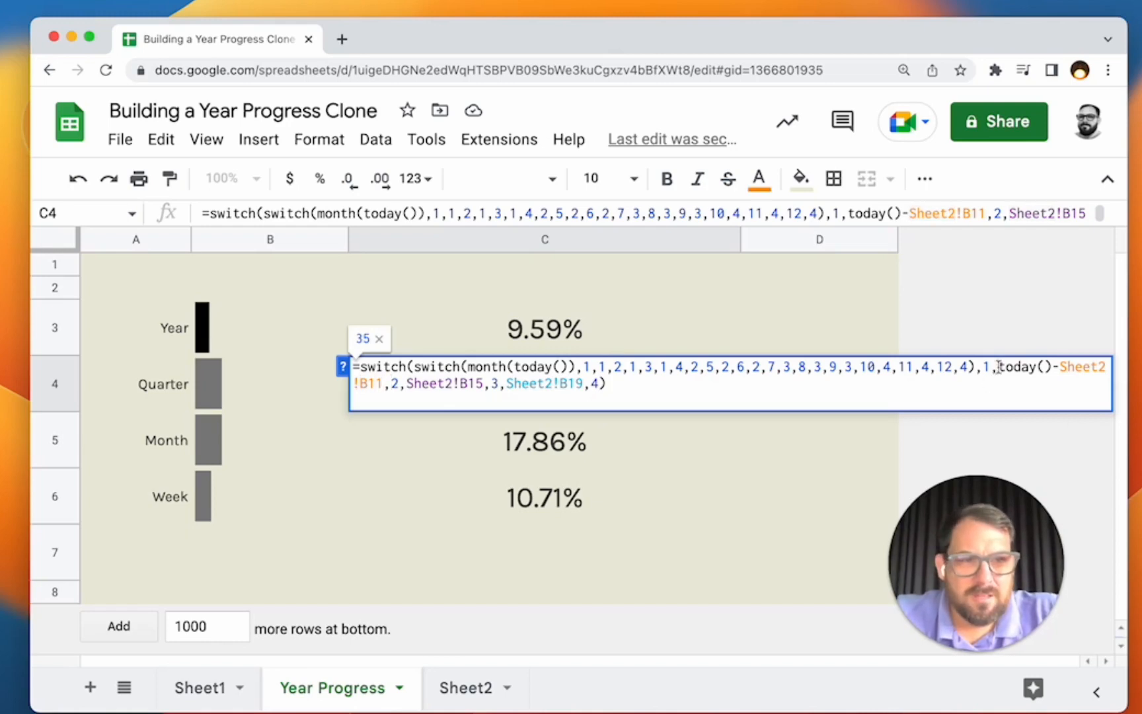
pyautogui.write('(')
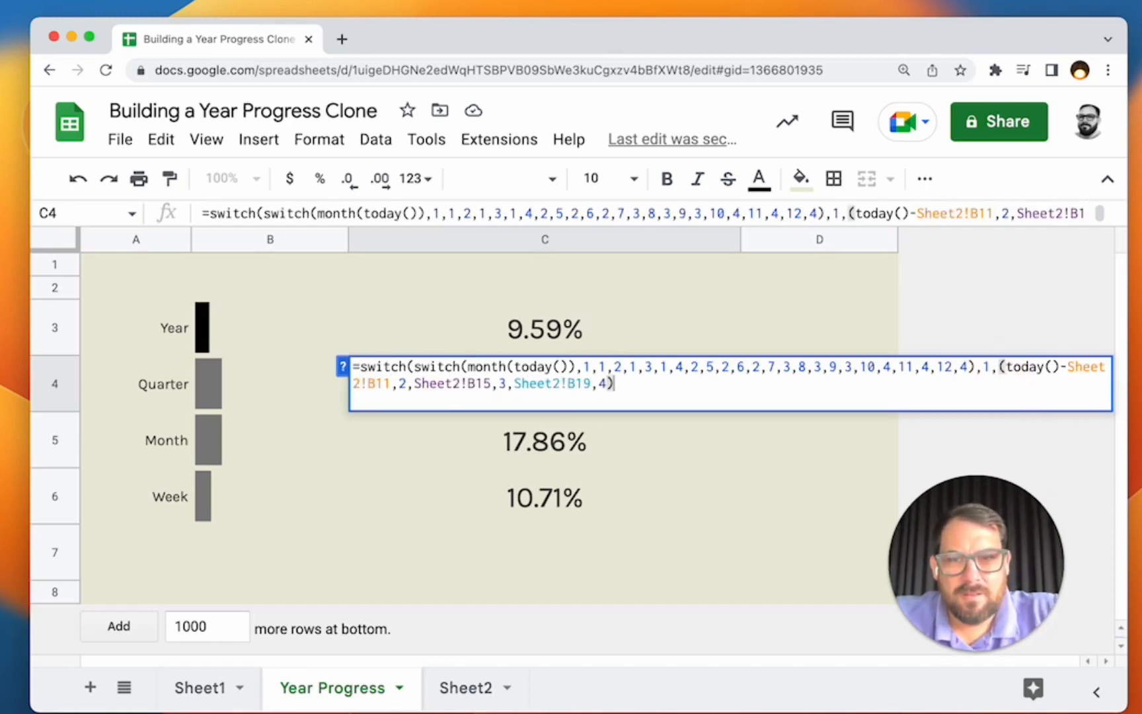
pyautogui.click(392, 380)
pyautogui.write(')/')
# Step: Use the Quarter 1 length (Sheet2!B13-Sheet2!B11) in parentheses as the case 1 divisor and commit the formula
pyautogui.click(466, 688)
pyautogui.click(257, 359)
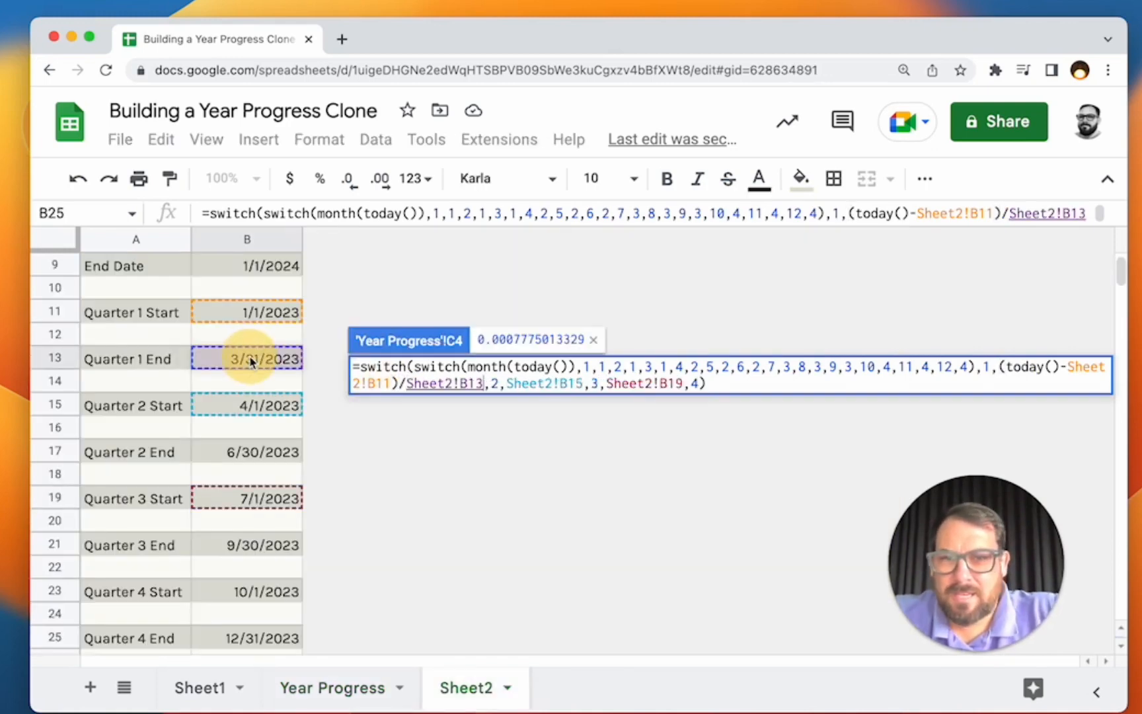
pyautogui.write('-')
pyautogui.click(242, 311)
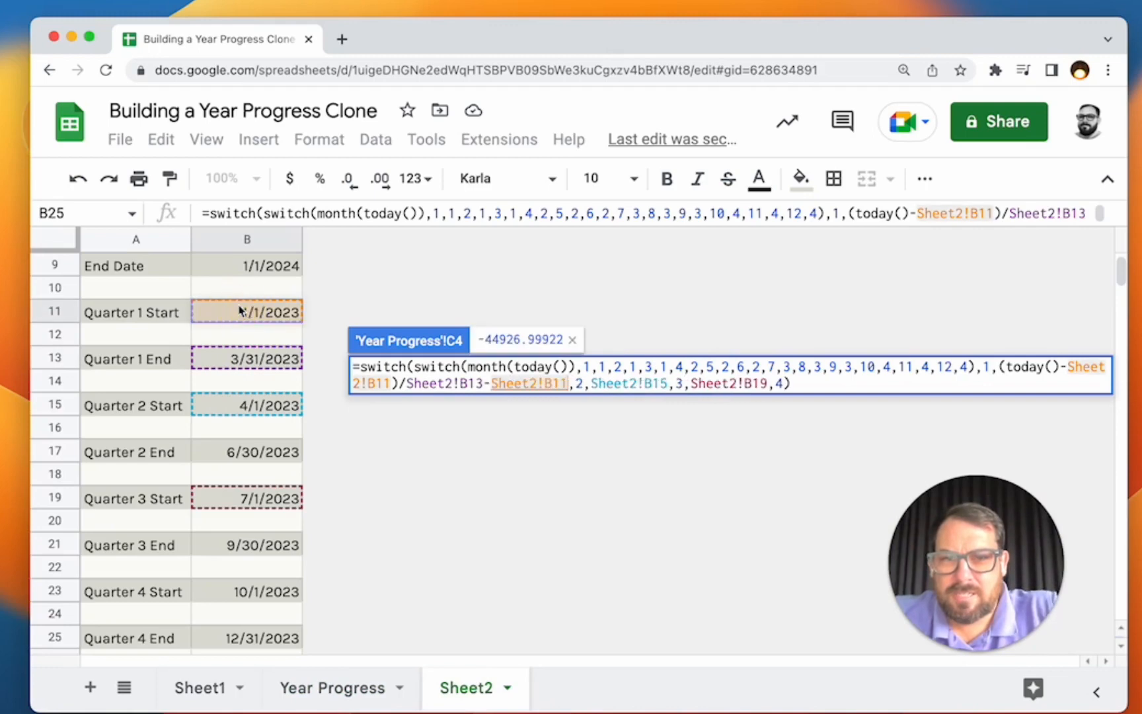
pyautogui.click(406, 384)
pyautogui.write('(')
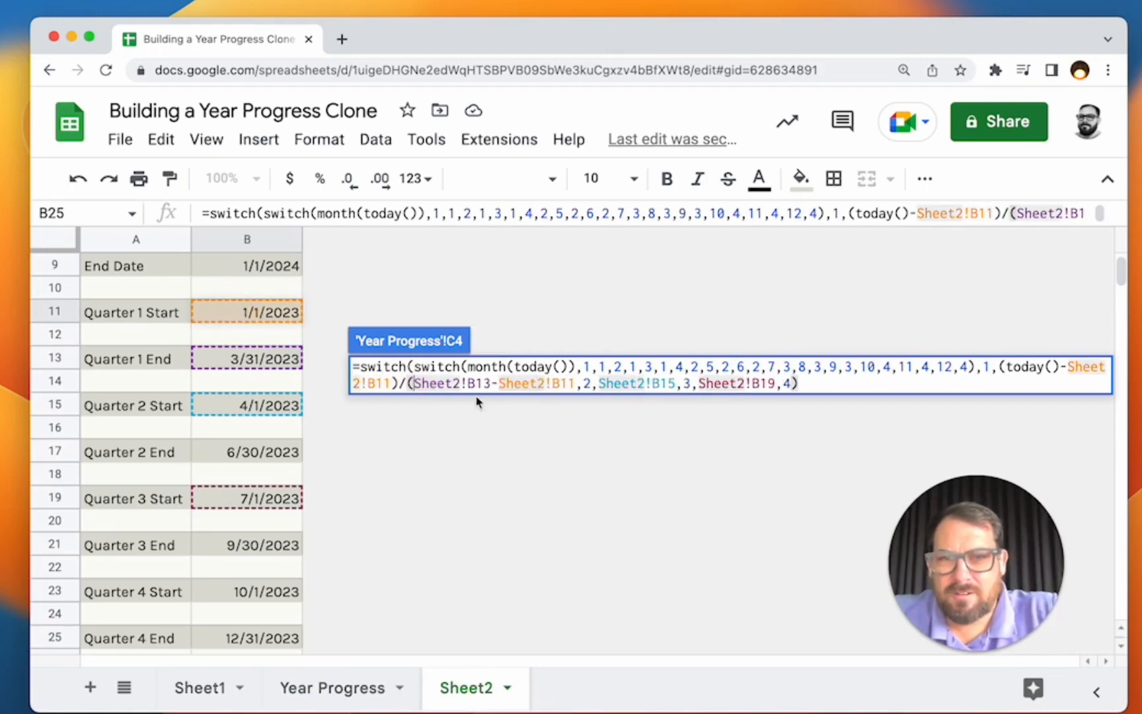
pyautogui.click(573, 382)
pyautogui.write(')')
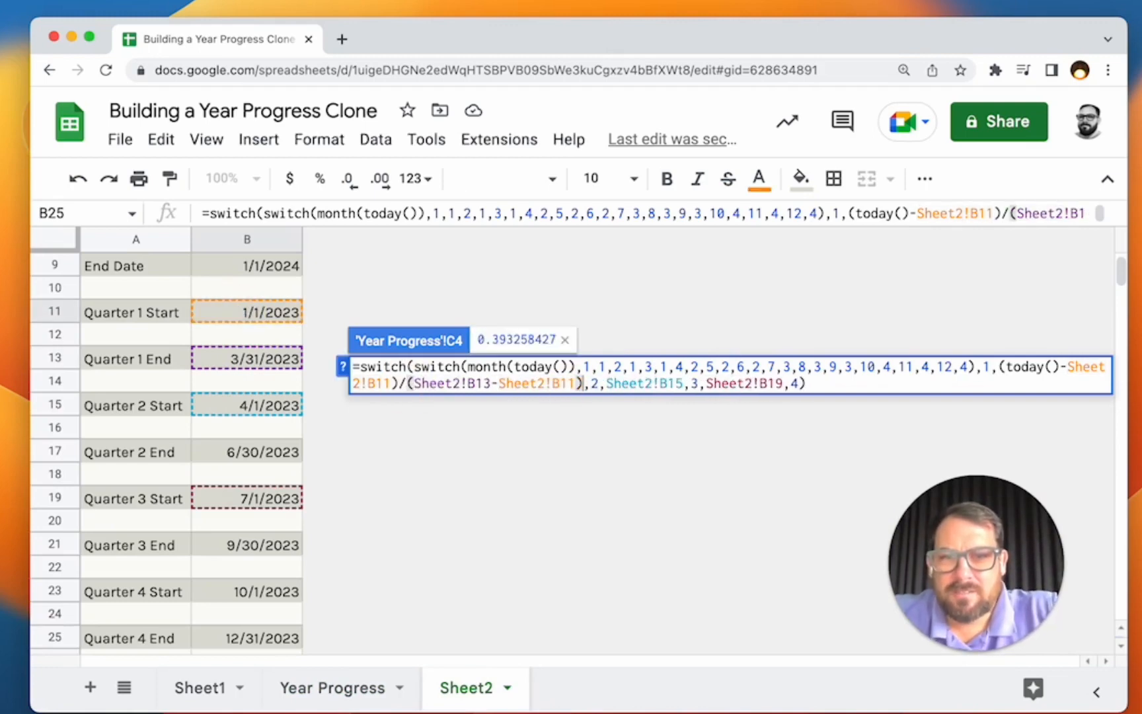
pyautogui.press('Return')
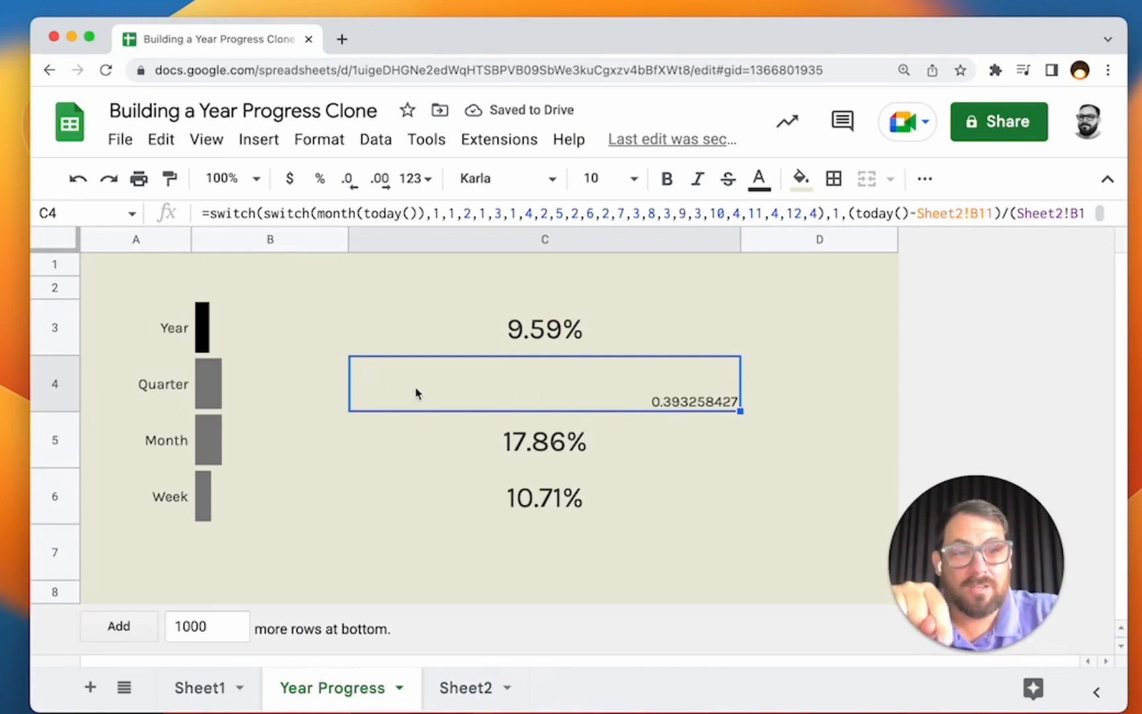
# Step: Reopen the Quarter formula in C4 and change its case 2 value to (today()-Sheet2!B15), followed by a division operator and an opening parenthesis
pyautogui.doubleClick(431, 393)
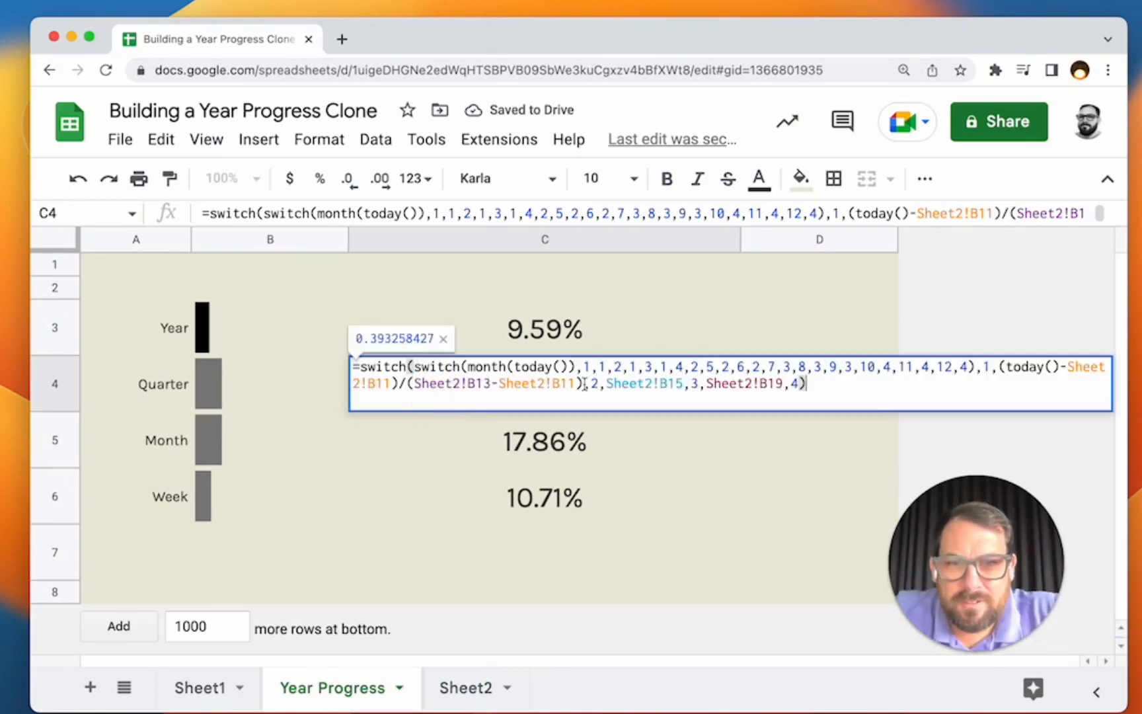
pyautogui.click(607, 385)
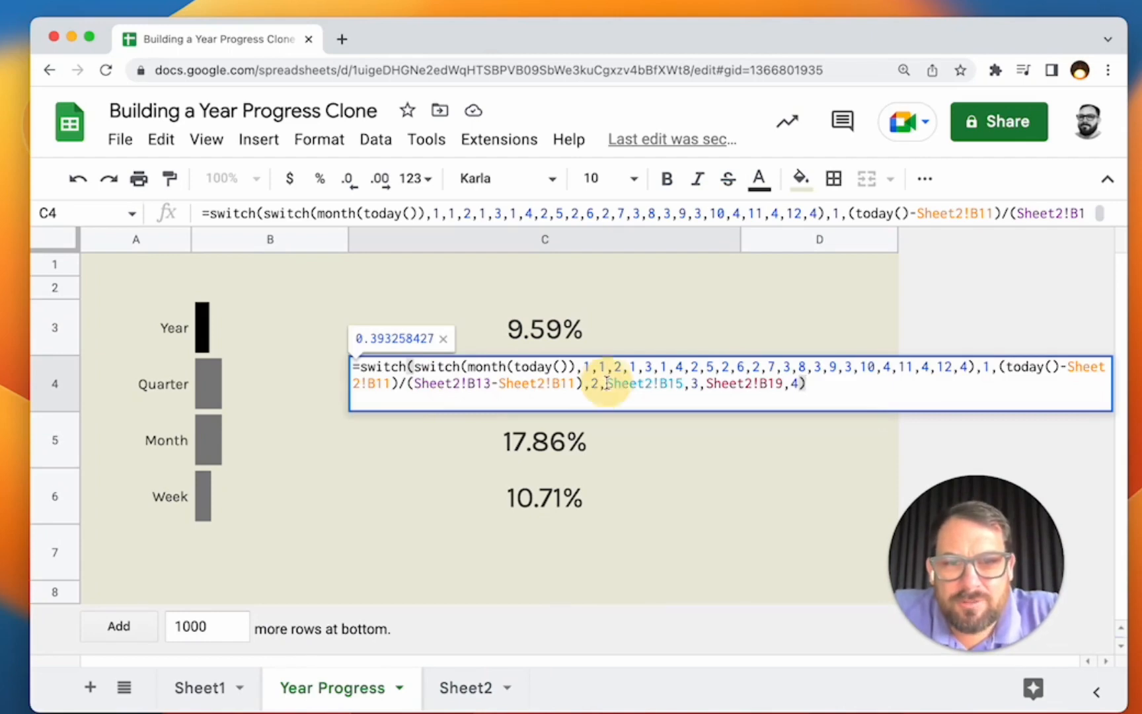
pyautogui.write('(today()')
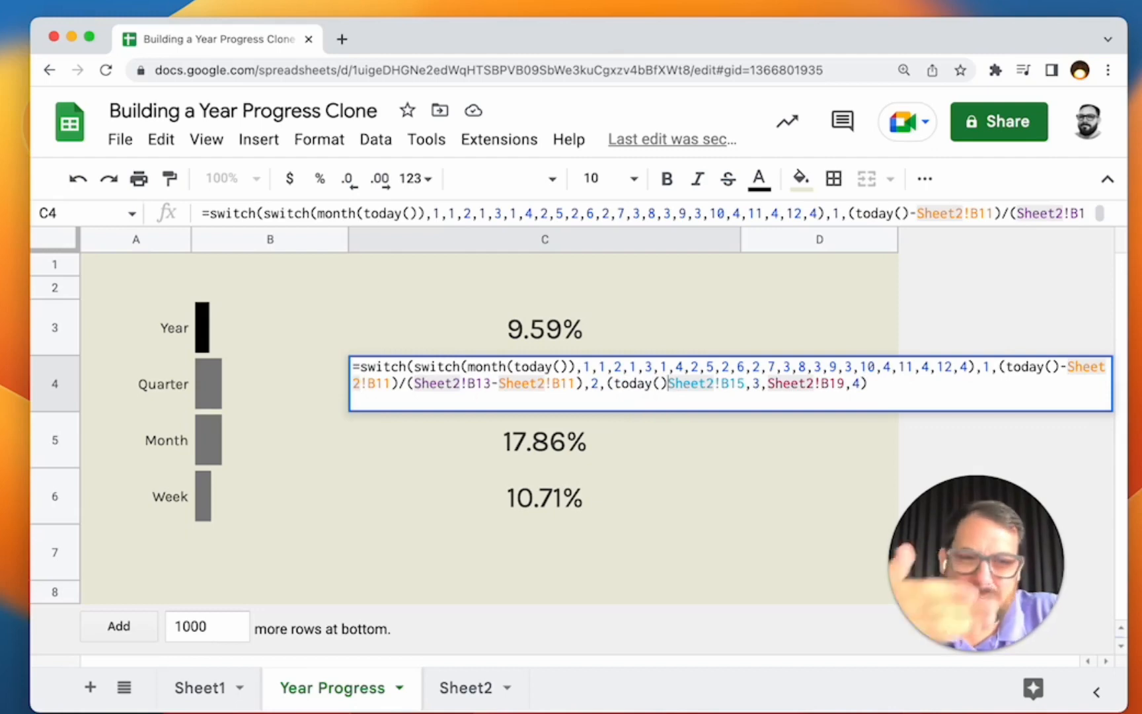
pyautogui.click(662, 384)
pyautogui.press('Right')
pyautogui.write('-')
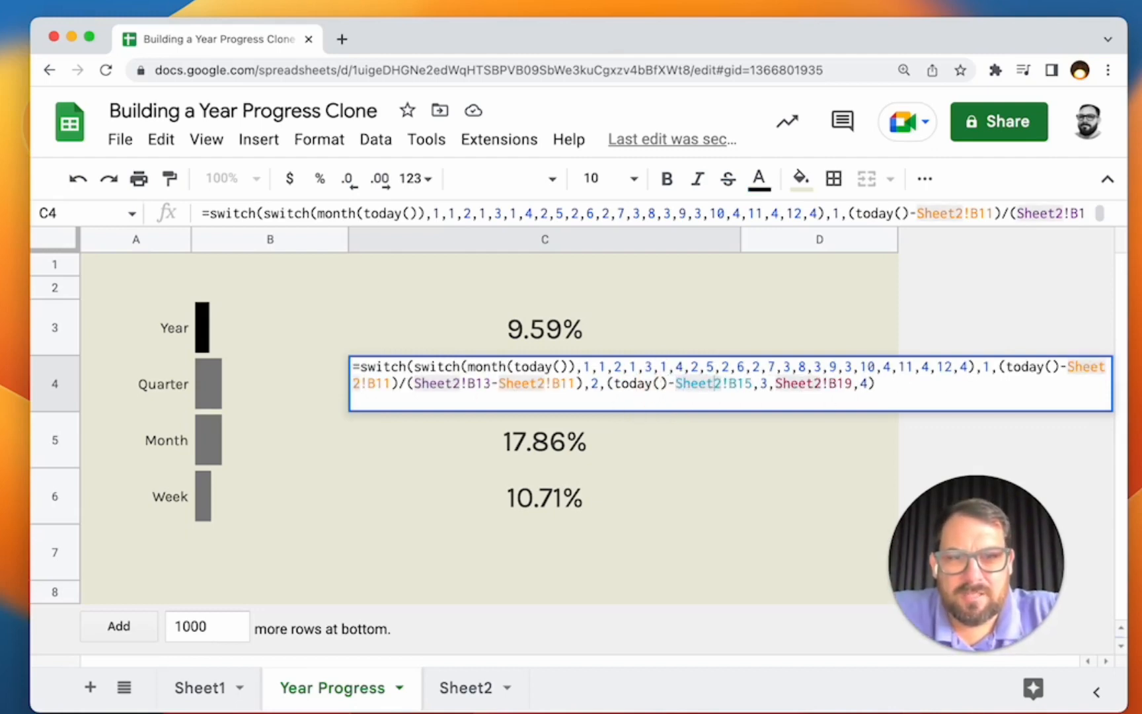
pyautogui.press('Right')
pyautogui.write(')/(')
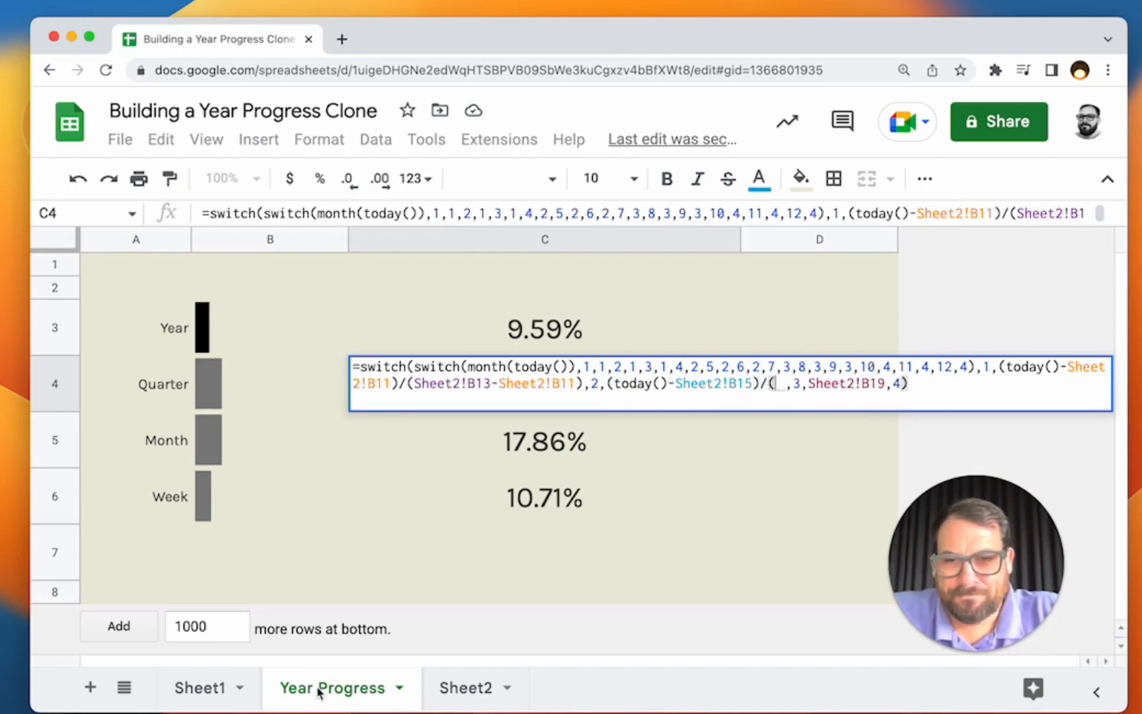
# Step: Complete the case 2 divisor with the Quarter 2 length, Sheet2!B17-Sheet2!B15, and close its parenthesis
pyautogui.click(224, 689)
pyautogui.click(466, 687)
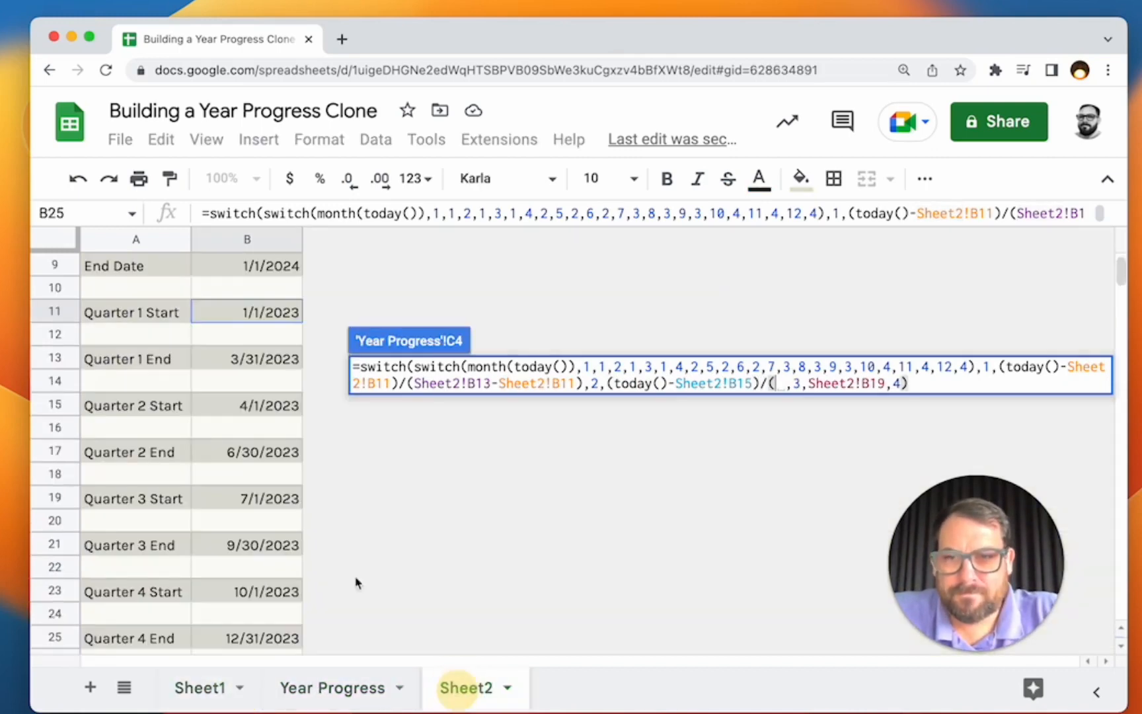
pyautogui.click(256, 455)
pyautogui.write('-')
pyautogui.click(236, 402)
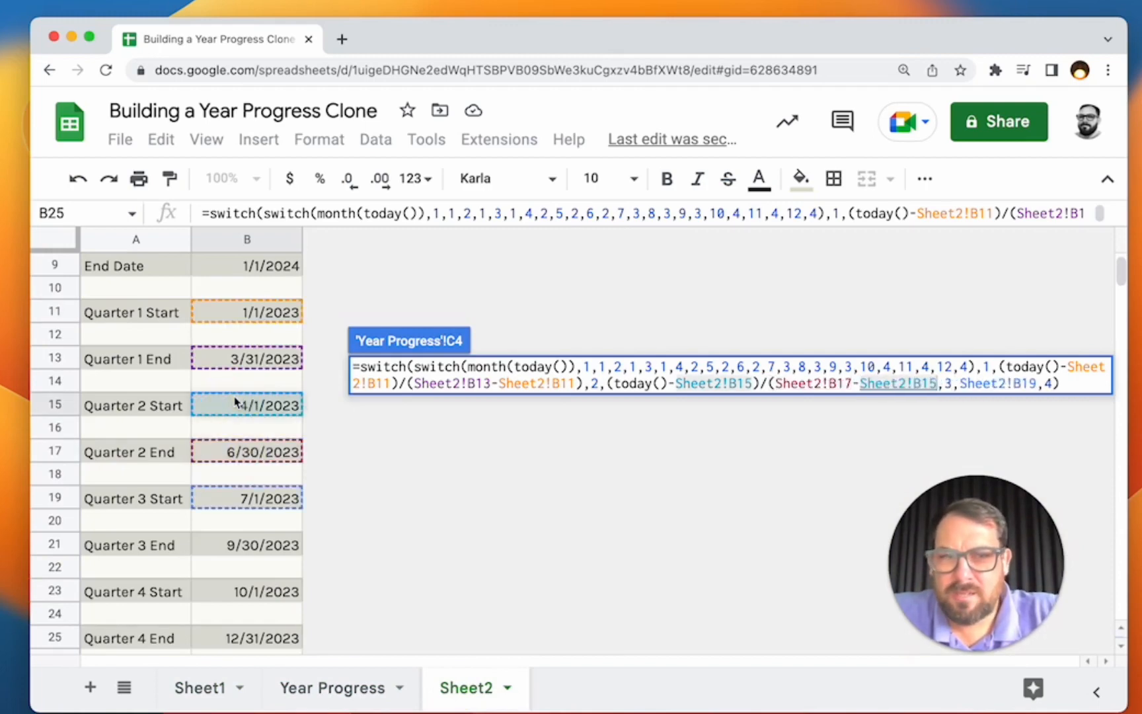
pyautogui.write(')')
# Step: Change the case 3 value to (today()-Sheet2!B19), followed by a division operator and an opening parenthesis
pyautogui.press('Right')
pyautogui.press('Right')
pyautogui.press('Right')
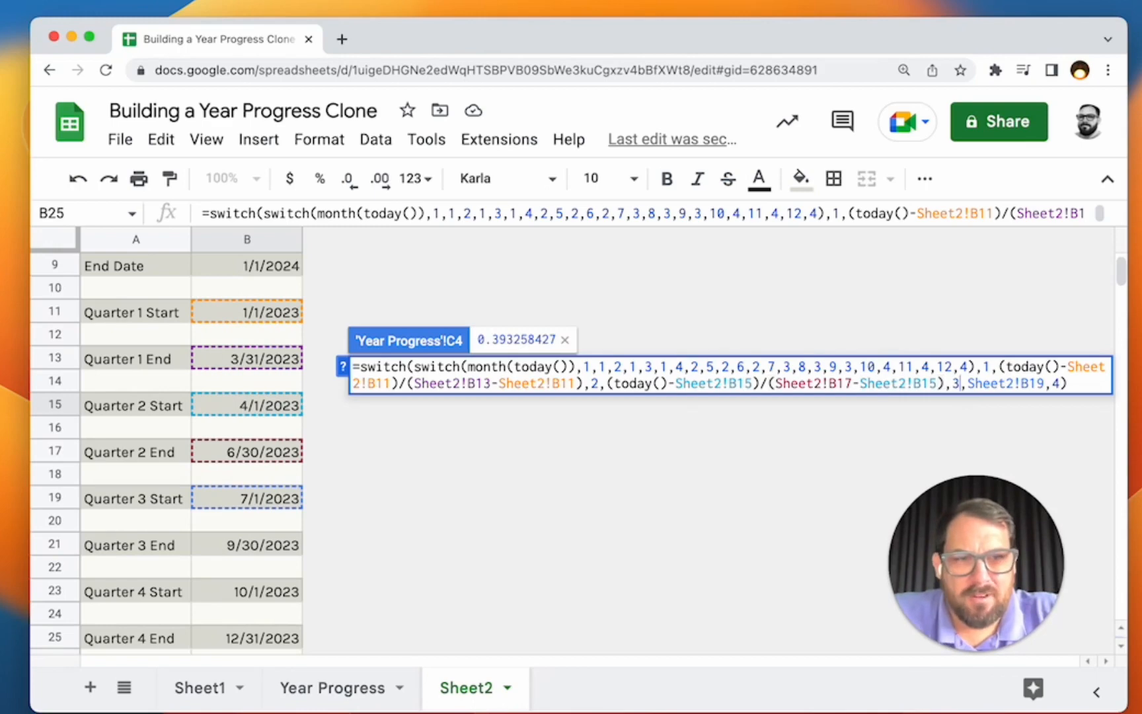
pyautogui.hotkey('shift', 'Right')
pyautogui.hotkey('shift', 'Right')
pyautogui.hotkey('shift', 'Right')
pyautogui.hotkey('shift', 'Right')
pyautogui.hotkey('shift', 'Right')
pyautogui.hotkey('shift', 'Right')
pyautogui.hotkey('shift', 'Right')
pyautogui.hotkey('shift', 'Right')
pyautogui.hotkey('shift', 'Right')
pyautogui.hotkey('shift', 'Right')
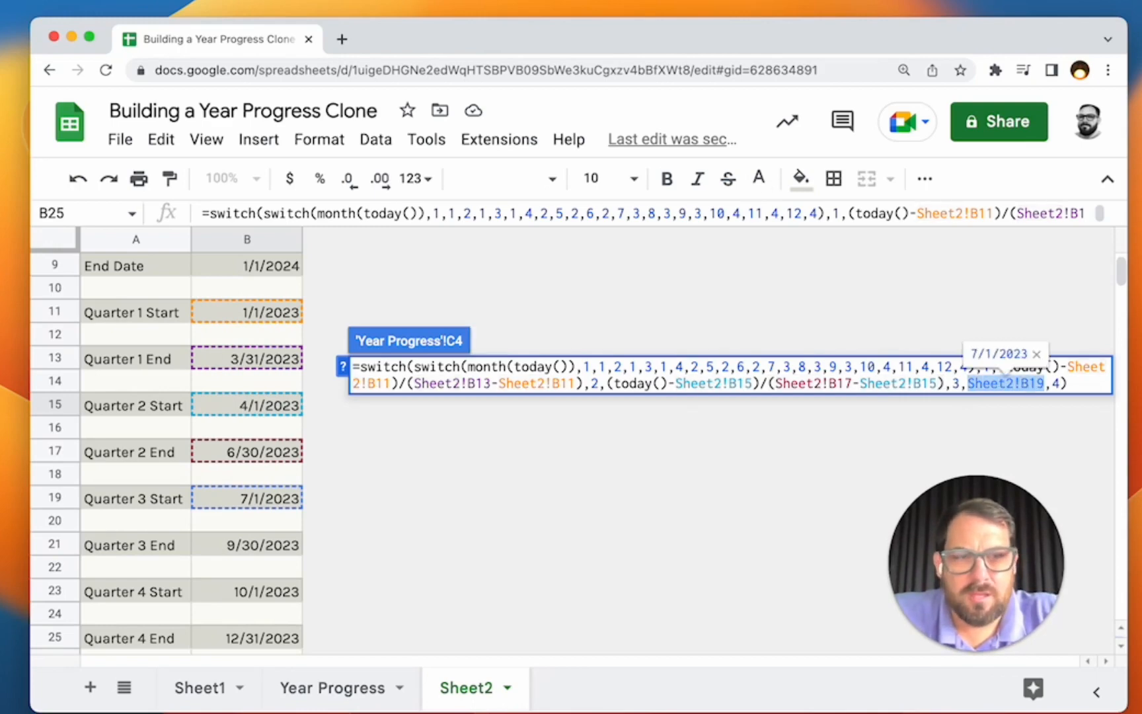
pyautogui.press('Left')
pyautogui.write('(today')
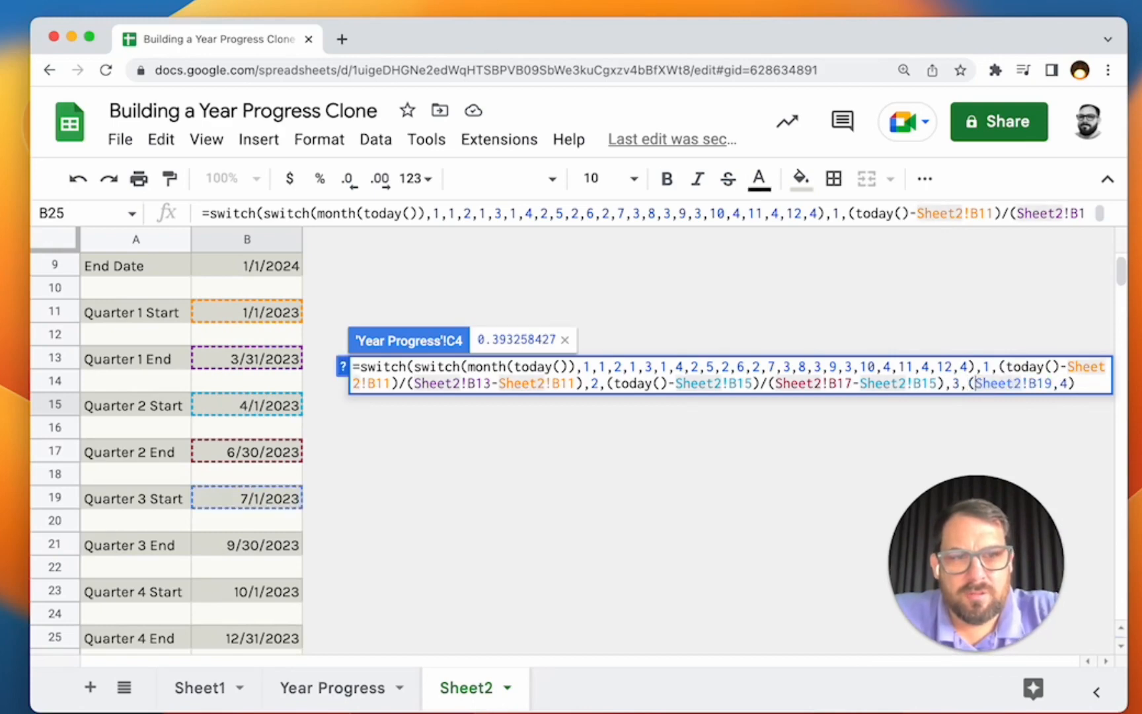
pyautogui.write('()-')
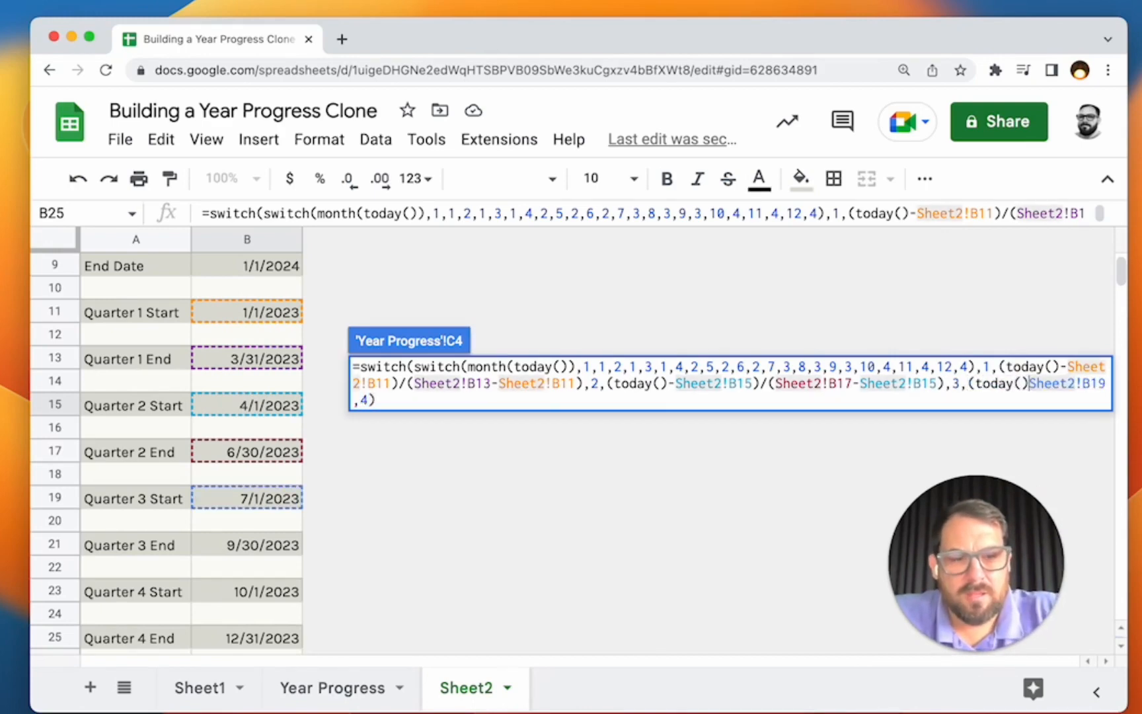
pyautogui.press('Right')
pyautogui.press('Right')
pyautogui.press('Right')
pyautogui.press('Right')
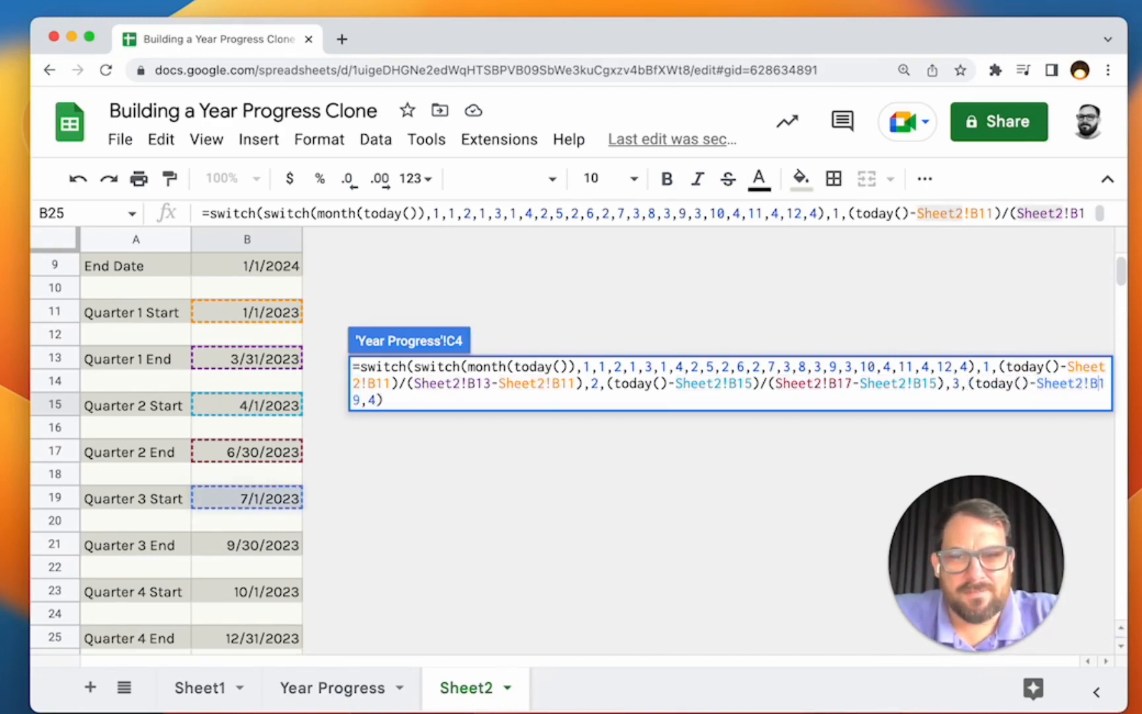
pyautogui.write(')/(')
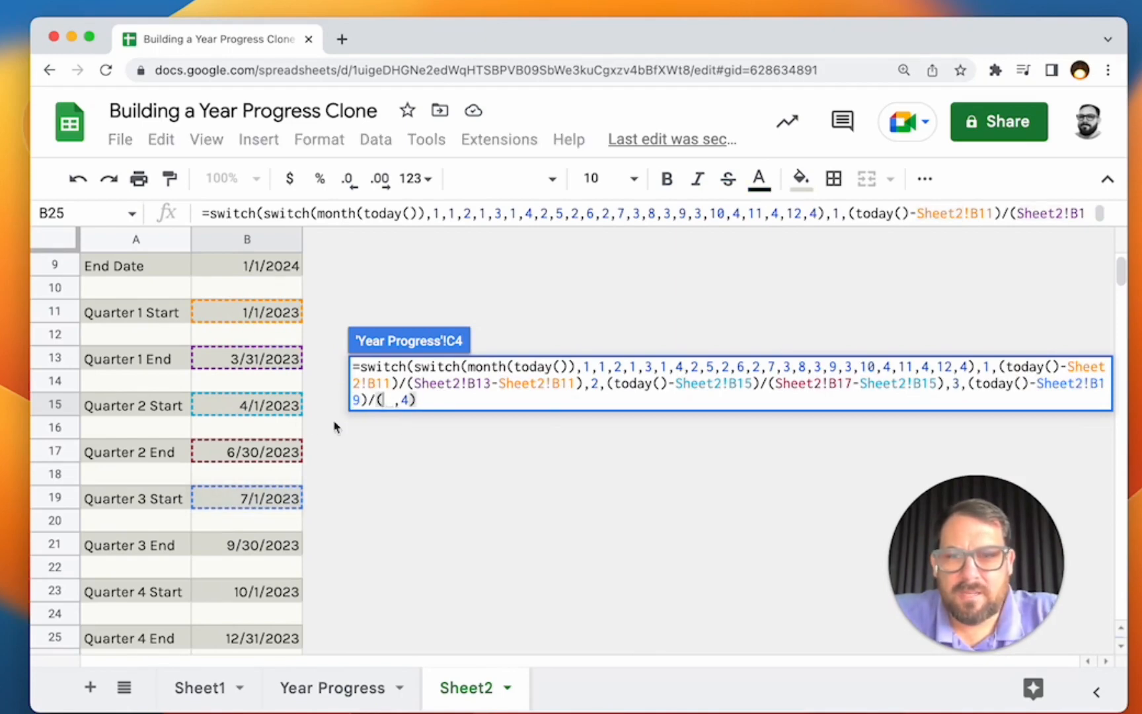
# Step: Complete the case 3 divisor with the Quarter 3 length, Sheet2!B21-Sheet2!B19, and close its parenthesis
pyautogui.click(260, 547)
pyautogui.write('-')
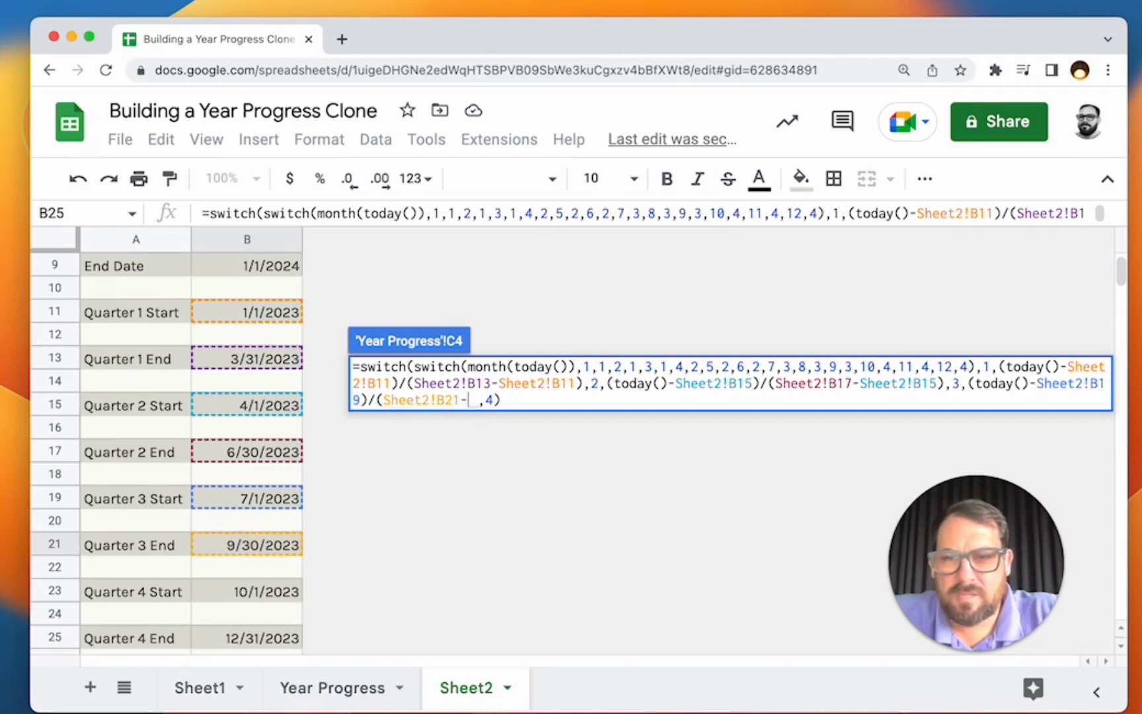
pyautogui.click(253, 506)
pyautogui.write(')')
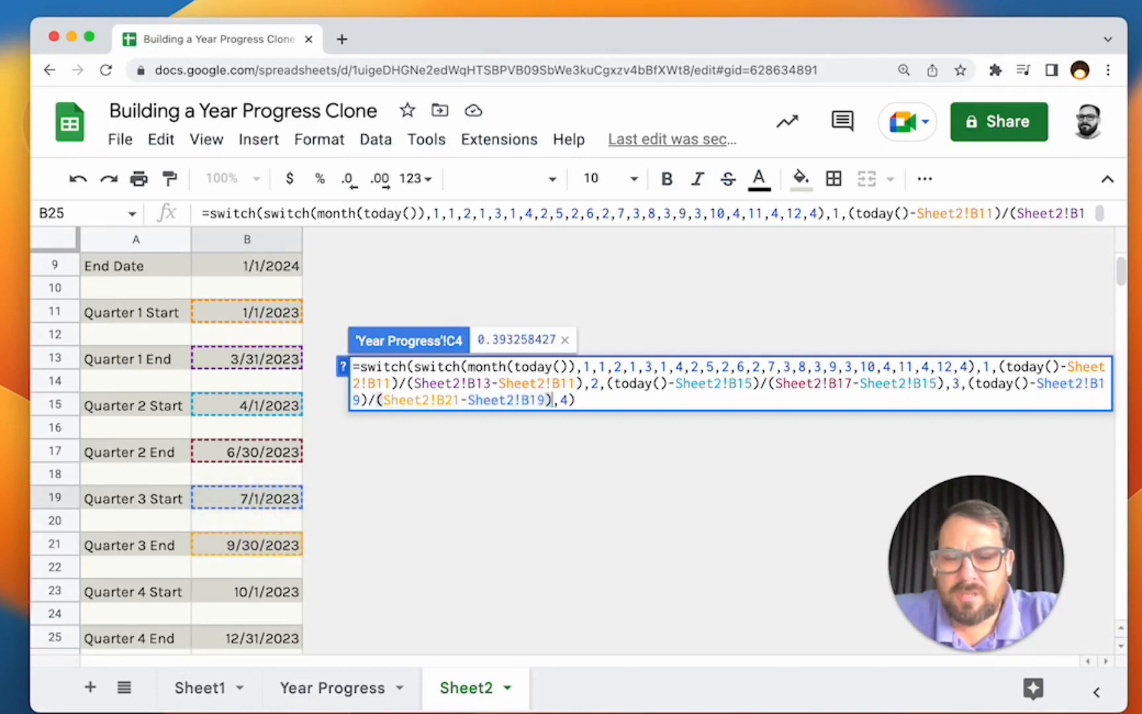
# Step: Set the case 4 value to (today()-Sheet2!B23)/(Sheet2!B25-Sheet2!B23) and commit the formula
pyautogui.write(',4,(today()-')
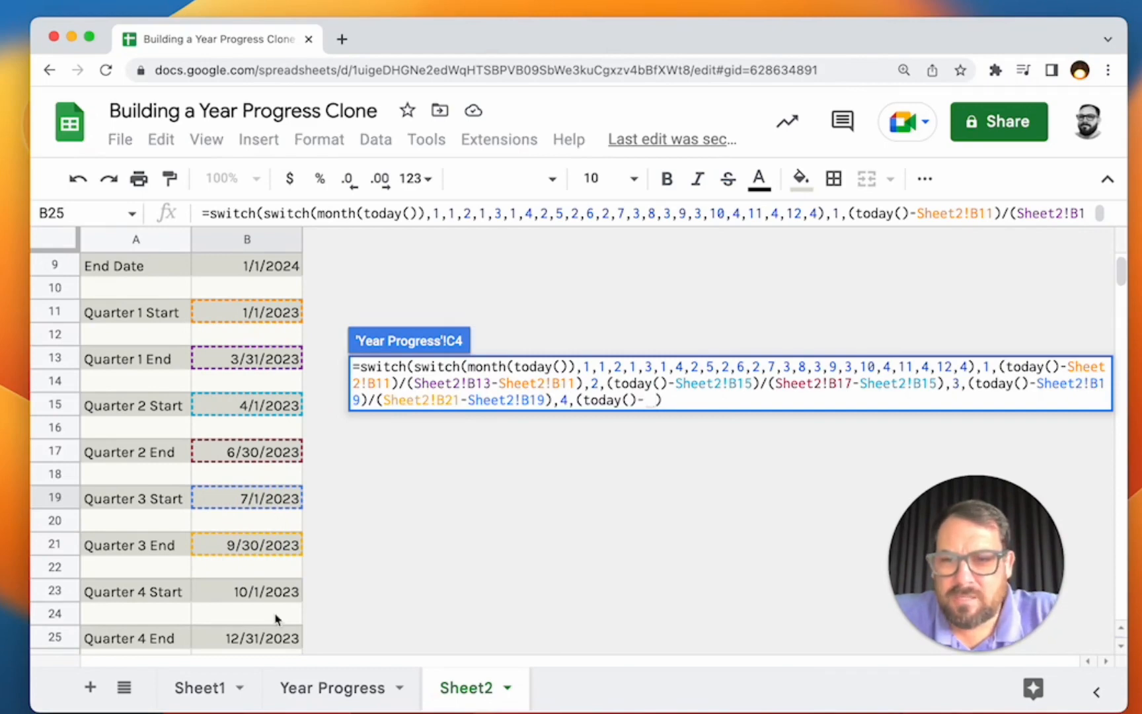
pyautogui.scroll(-2, 274, 618)
pyautogui.click(263, 546)
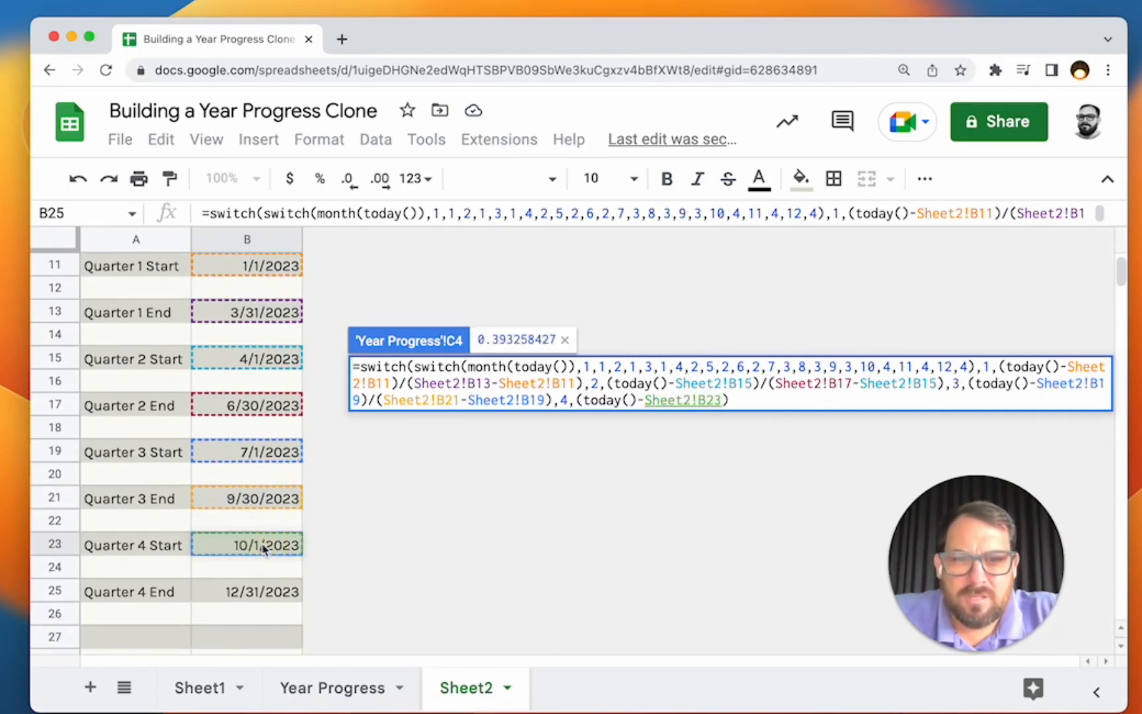
pyautogui.write(')/(')
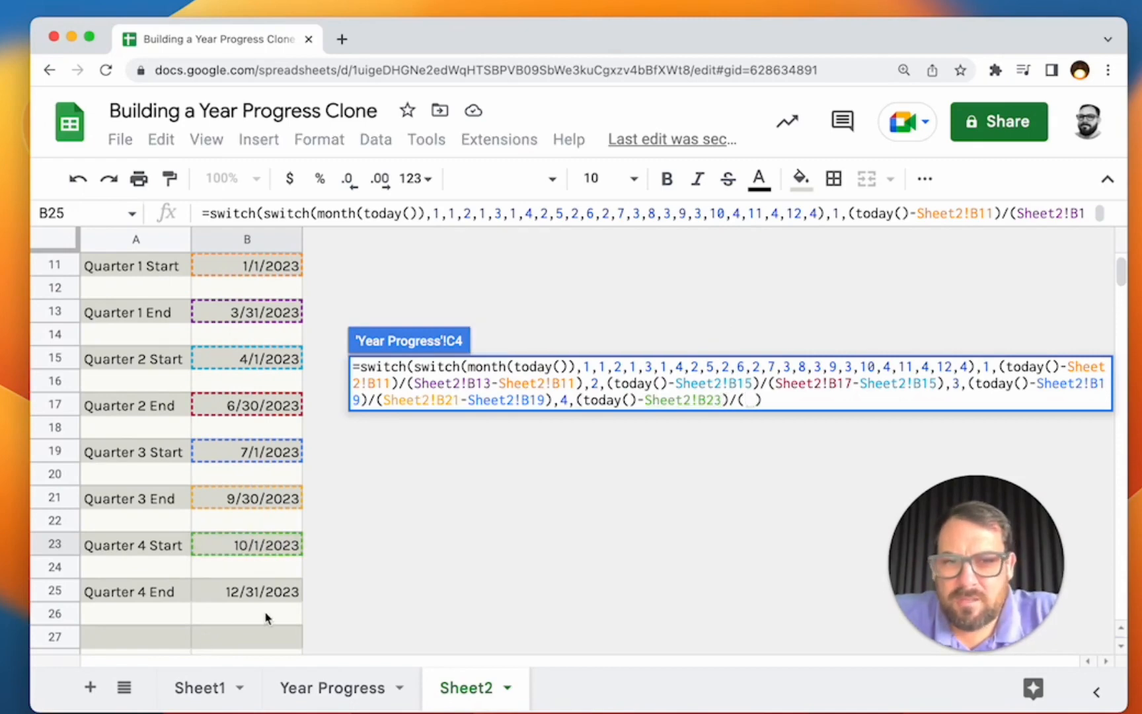
pyautogui.click(262, 591)
pyautogui.write('-')
pyautogui.write(')')
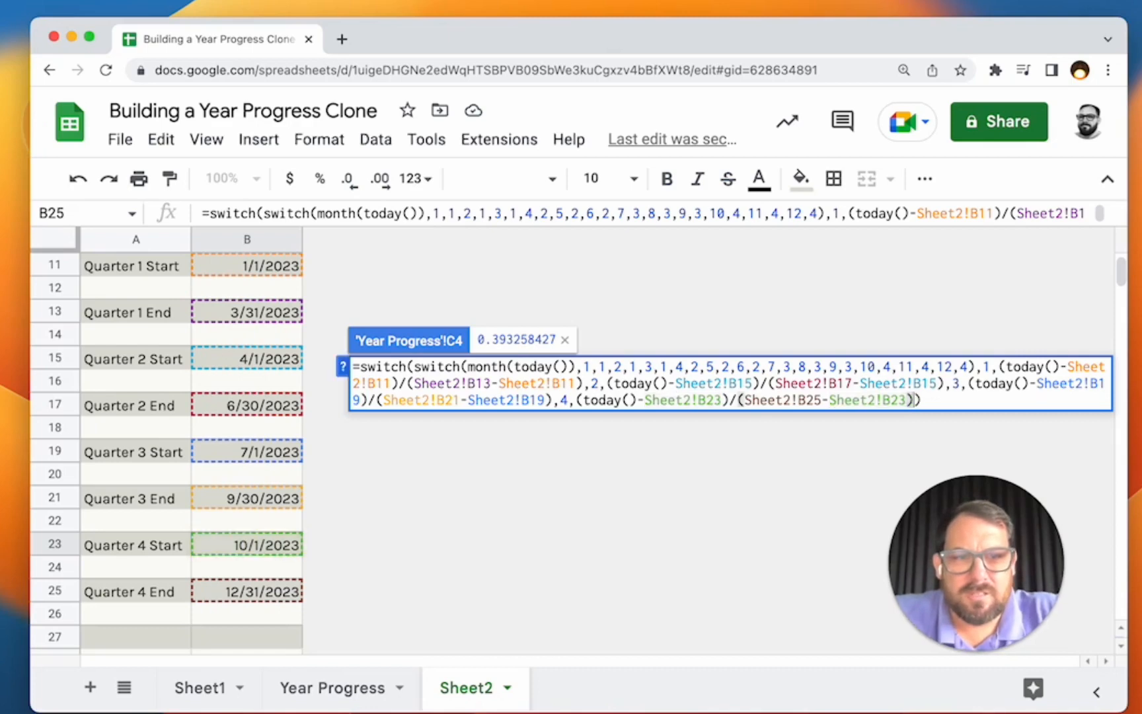
pyautogui.press('Return')
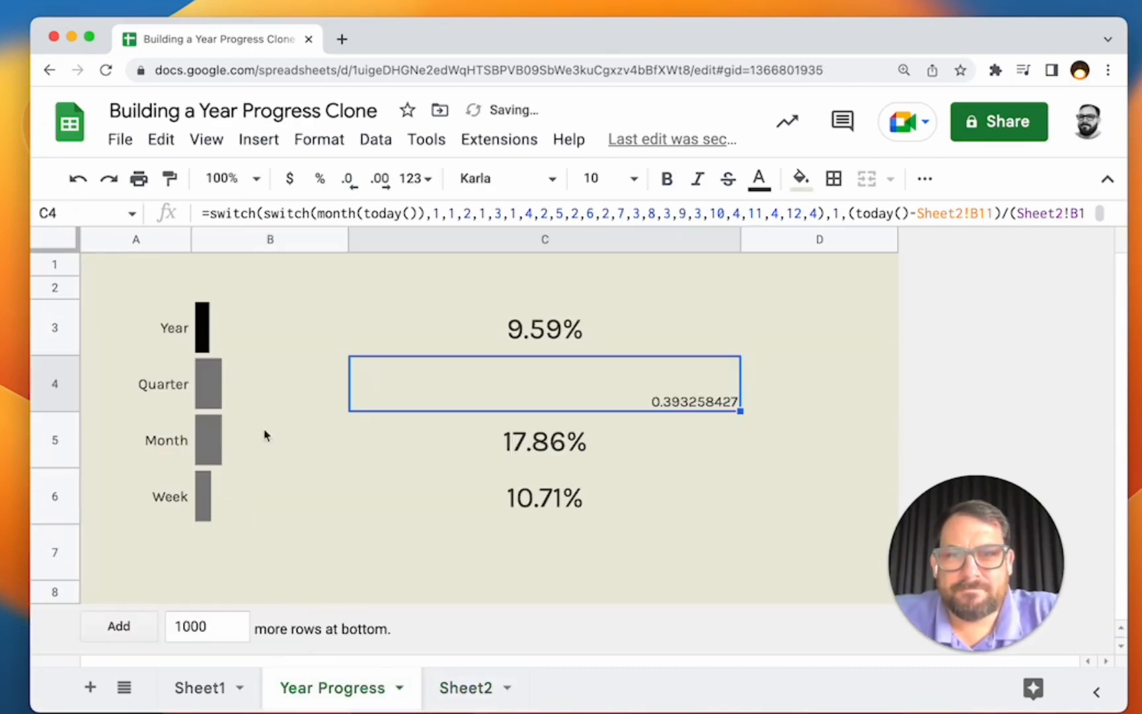
# Step: Format the Quarter value in C4 as a percent
pyautogui.click(338, 144)
pyautogui.moveTo(401, 240)
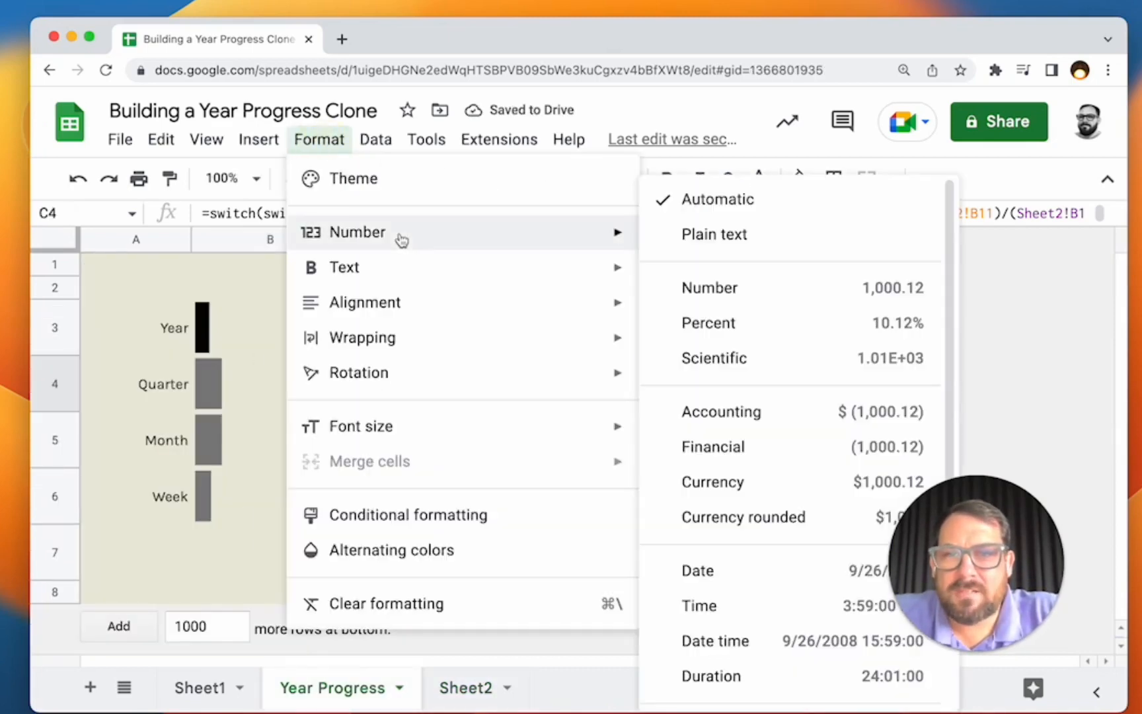
pyautogui.click(732, 322)
# Step: Copy the Year percentage cell C3 and paste only its formatting onto the Quarter cell C4
pyautogui.click(519, 314)
pyautogui.press('super+c')
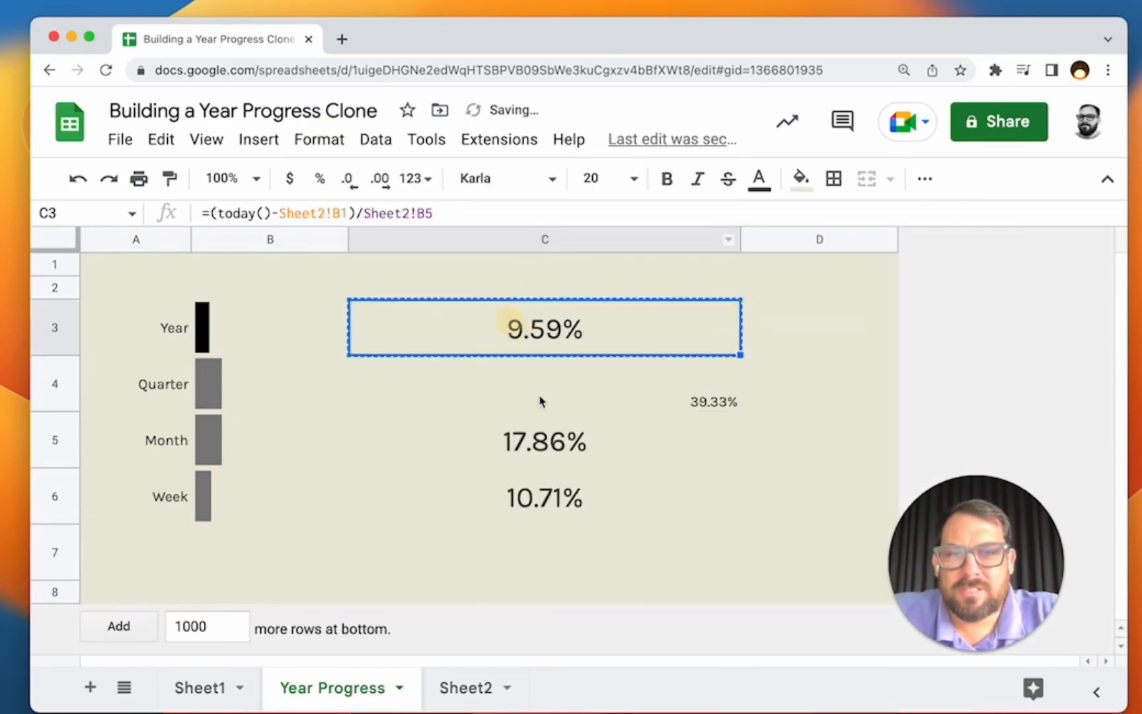
pyautogui.rightClick(541, 400)
pyautogui.moveTo(714, 308)
pyautogui.click(410, 354)
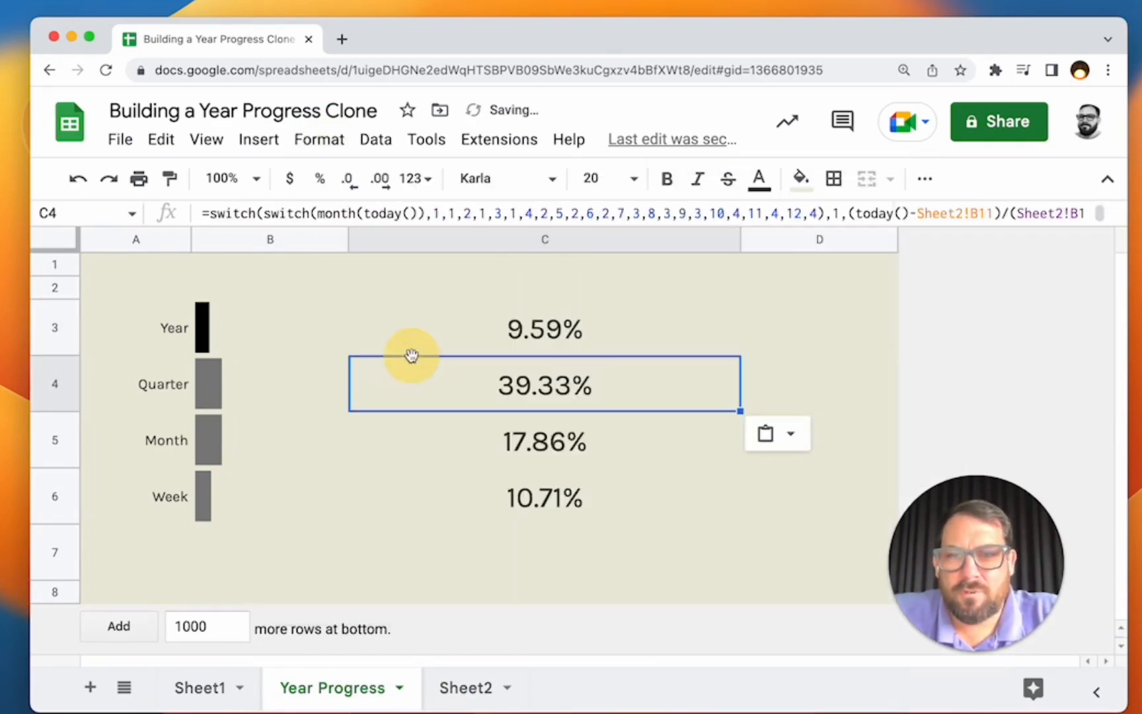
# Step: Copy the nested switch expression from the Quarter formula in C4 without its equals sign, leaving the cell unchanged
pyautogui.click(270, 393)
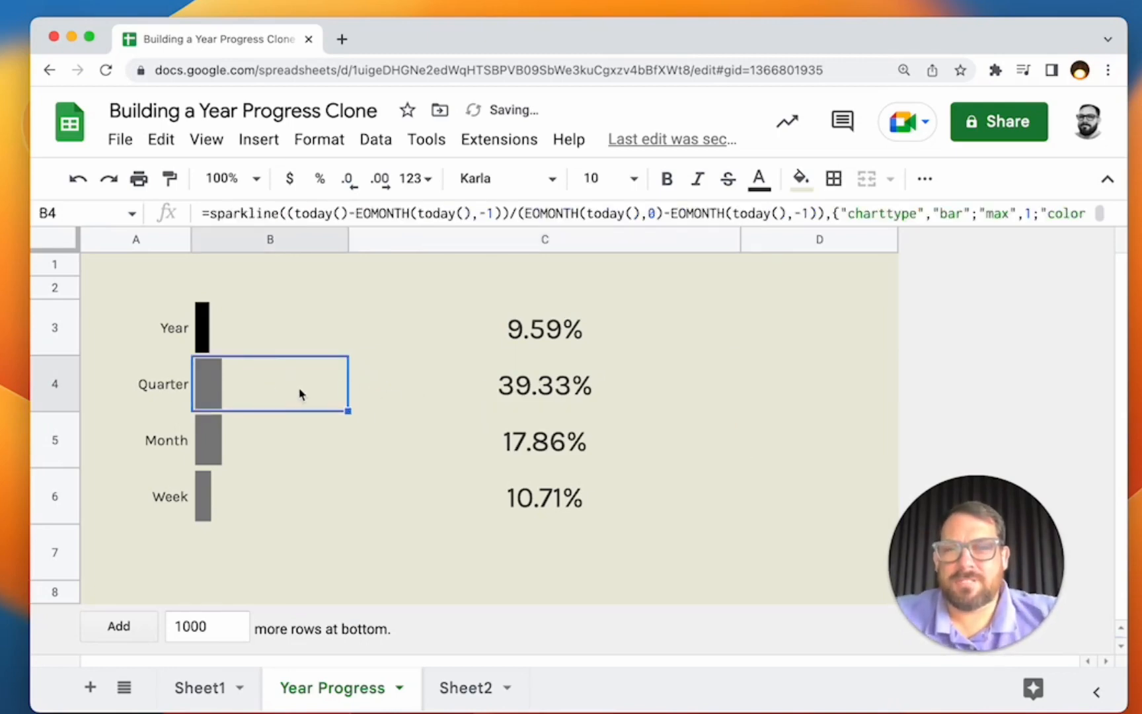
pyautogui.click(454, 396)
pyautogui.doubleClick(454, 395)
pyautogui.moveTo(957, 443); pyautogui.dragTo(366, 380)
pyautogui.press('Escape')
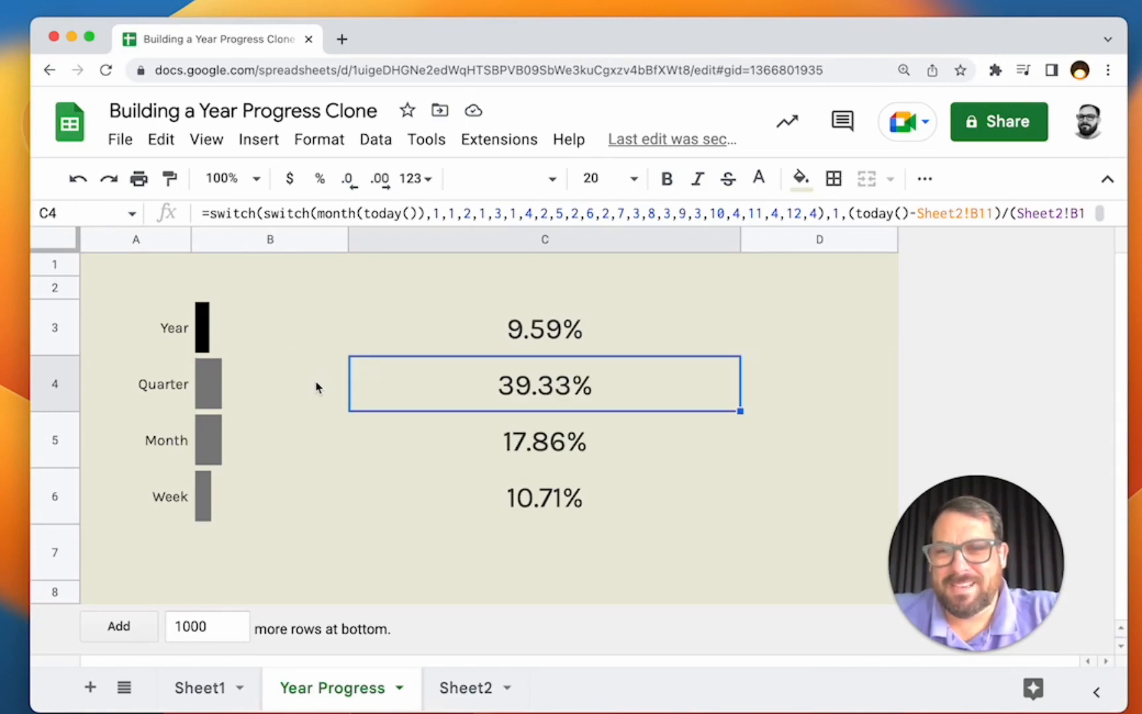
# Step: Replace the data expression of the Quarter sparkline in B4 with the copied nested switch expression and commit it
pyautogui.doubleClick(310, 385)
pyautogui.moveTo(285, 364); pyautogui.dragTo(818, 362)
pyautogui.press('BackSpace')
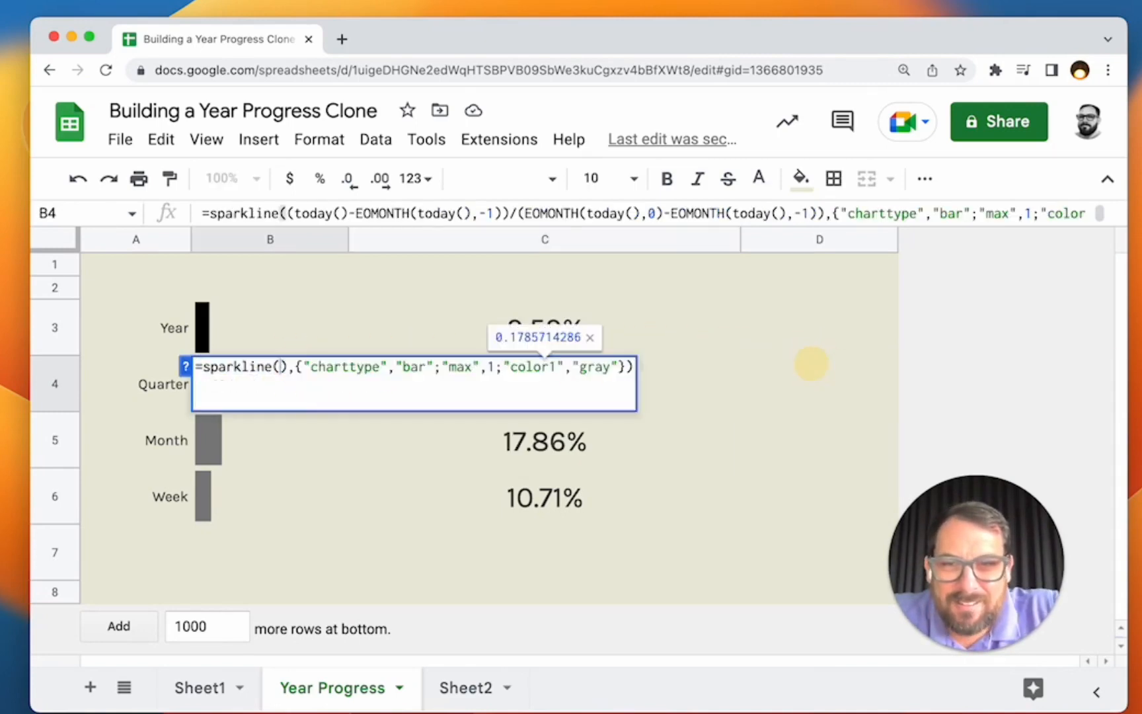
pyautogui.press('Right')
pyautogui.press('BackSpace')
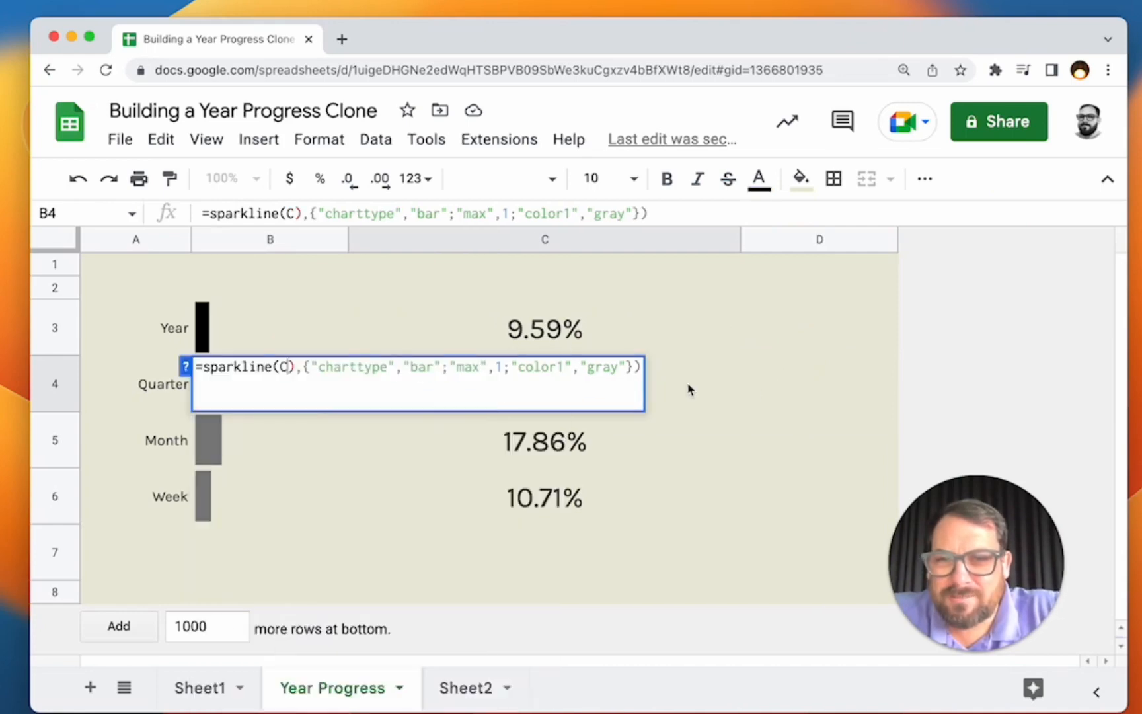
pyautogui.click(288, 366)
pyautogui.press('BackSpace')
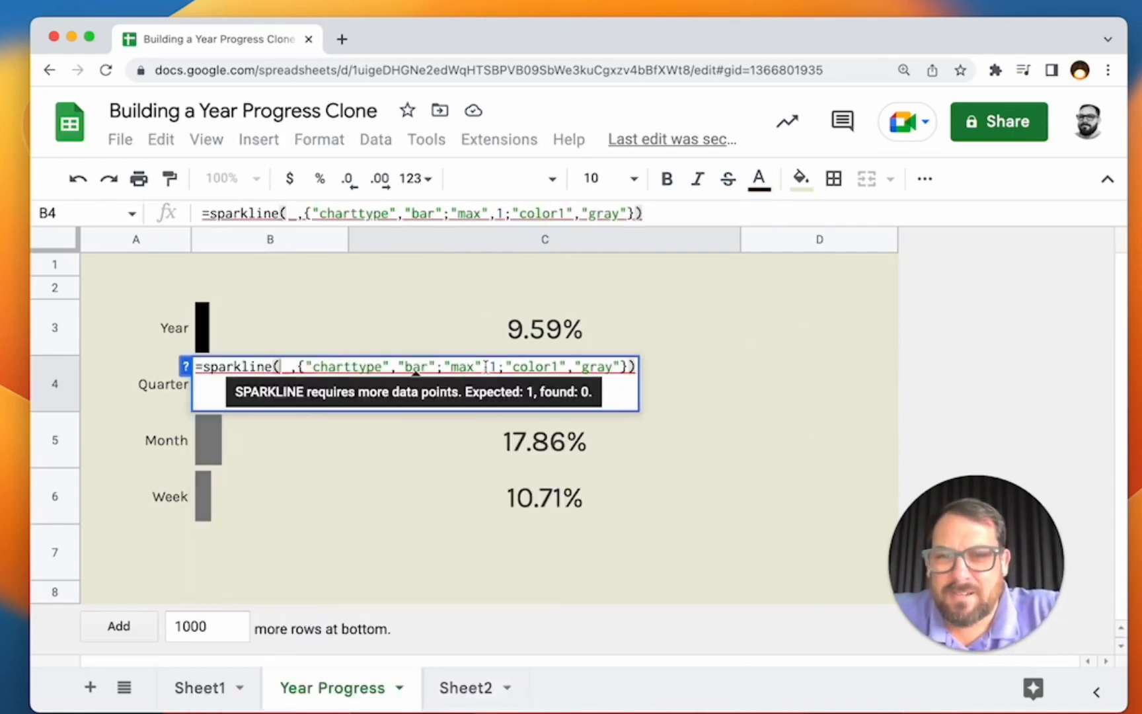
pyautogui.press('super+v')
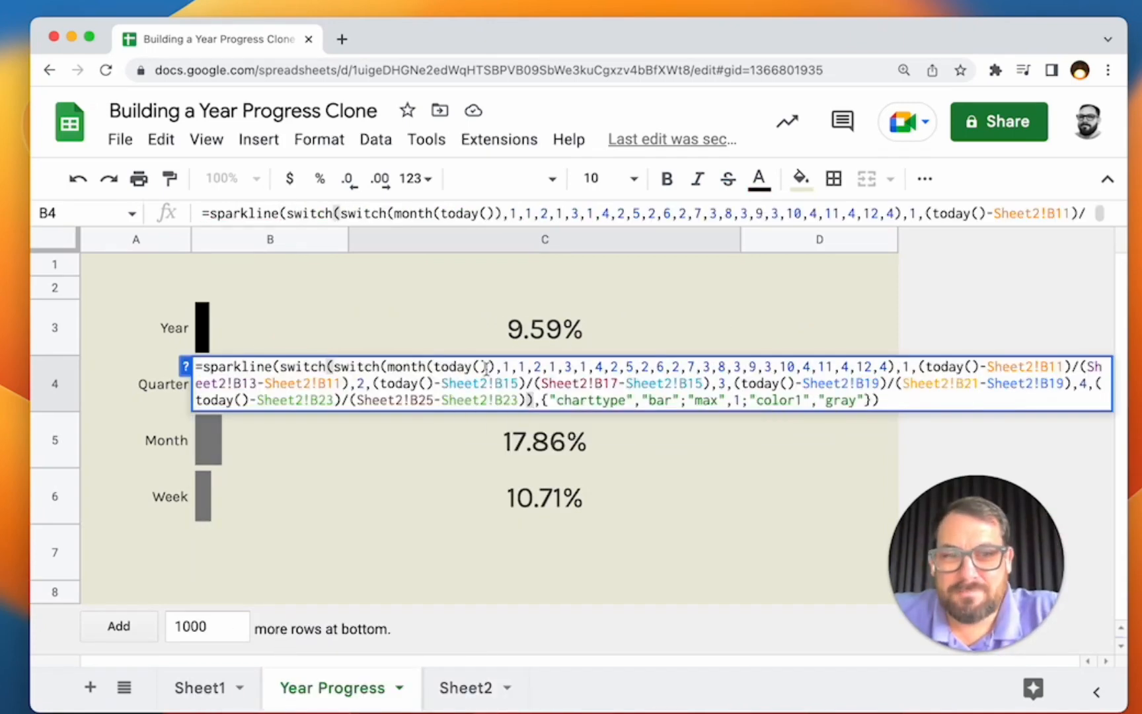
pyautogui.press('Return')
# Step: Examine the Year and Quarter percentages and the formulas behind their sparkline bars
pyautogui.press('Up')
pyautogui.press('Right')
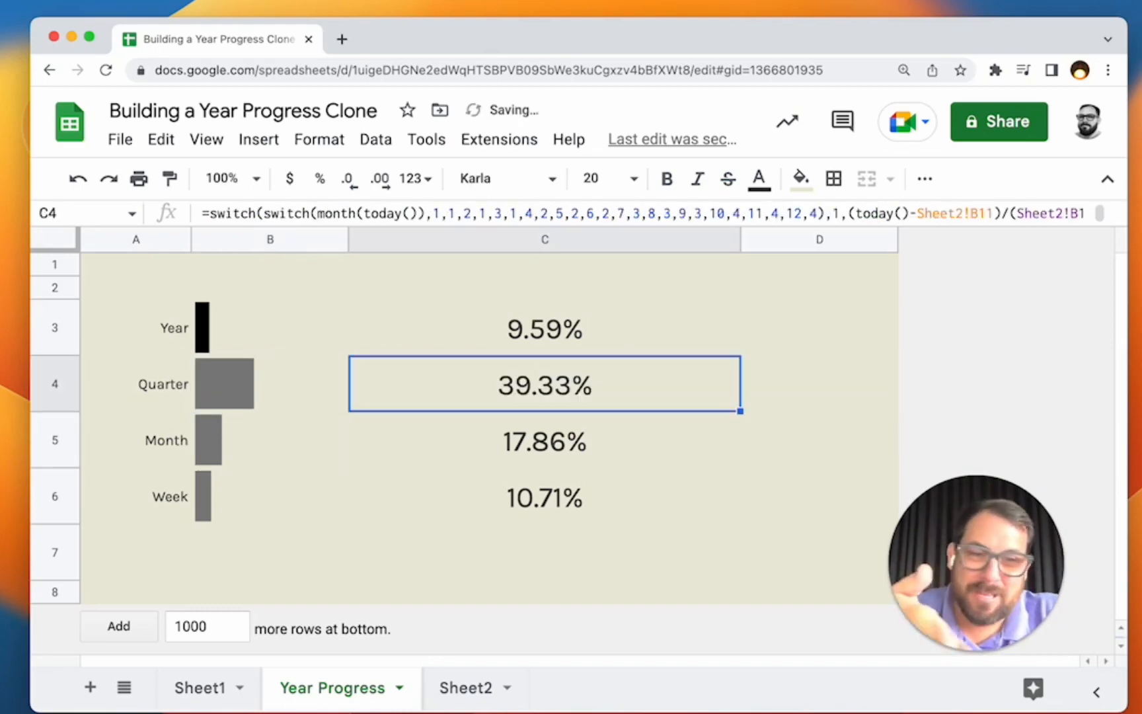
pyautogui.click(234, 319)
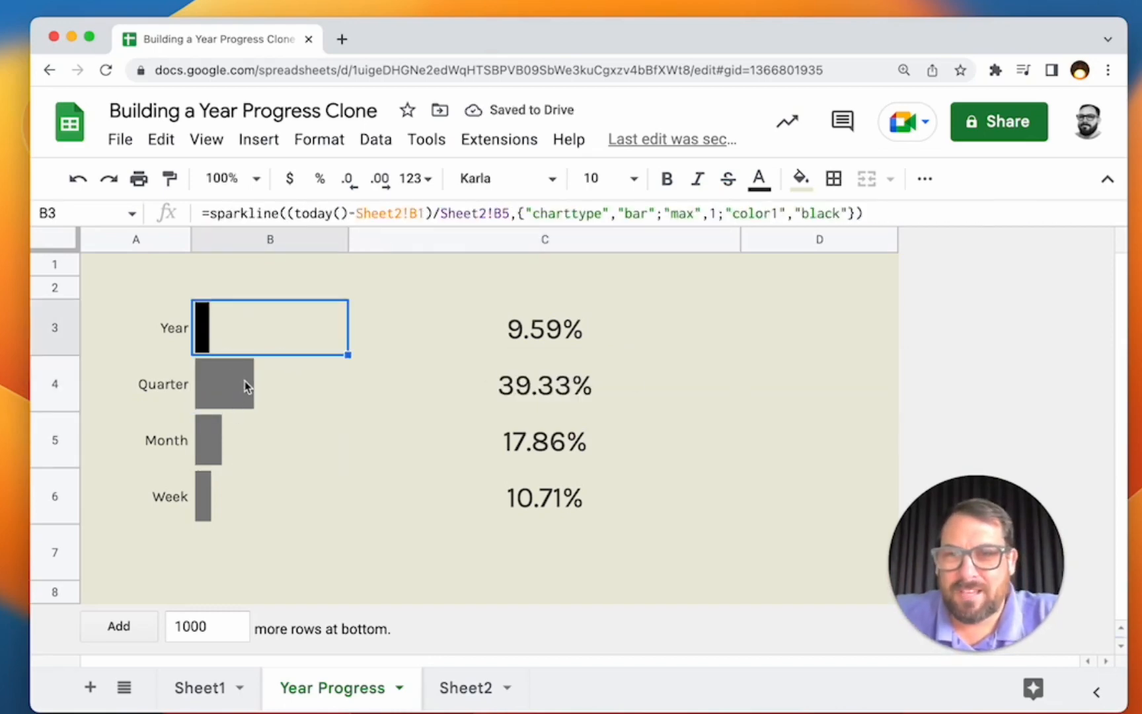
pyautogui.click(543, 329)
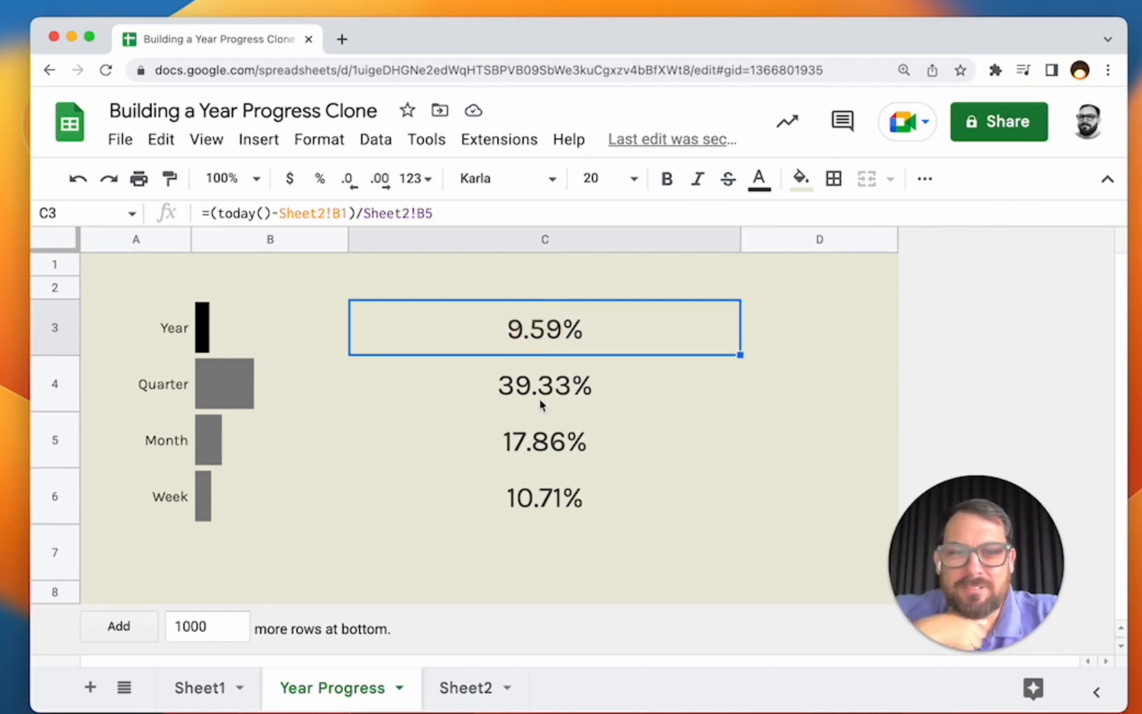
pyautogui.click(573, 389)
pyautogui.doubleClick(205, 410)
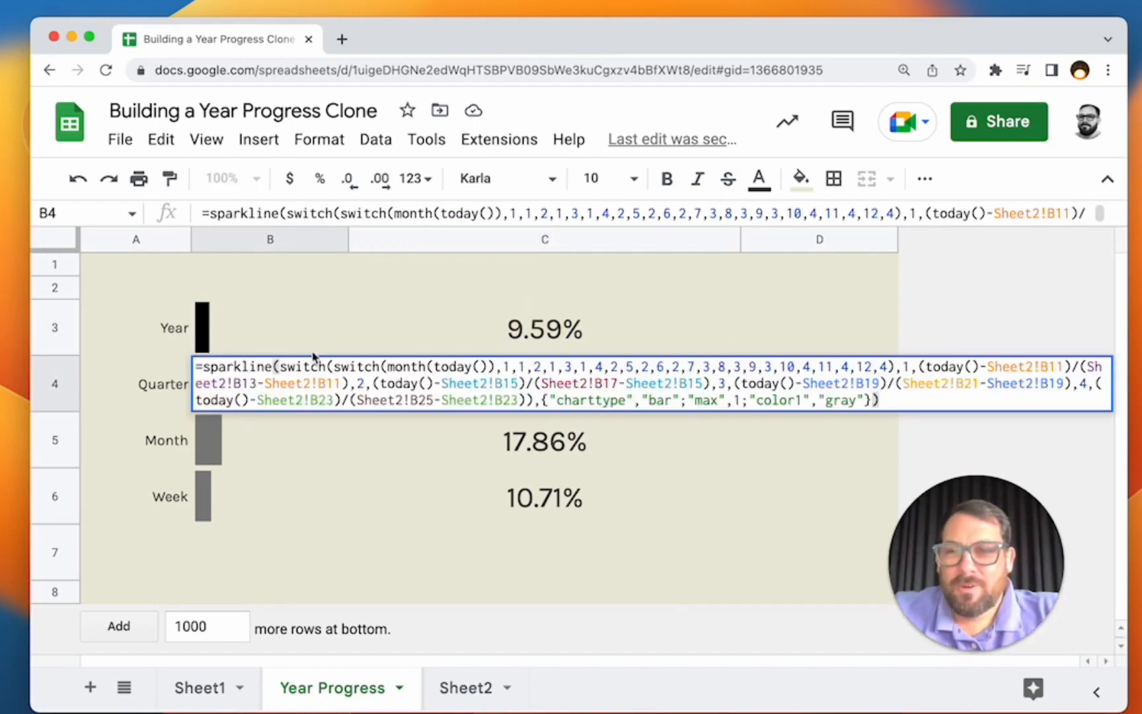
pyautogui.click(258, 324)
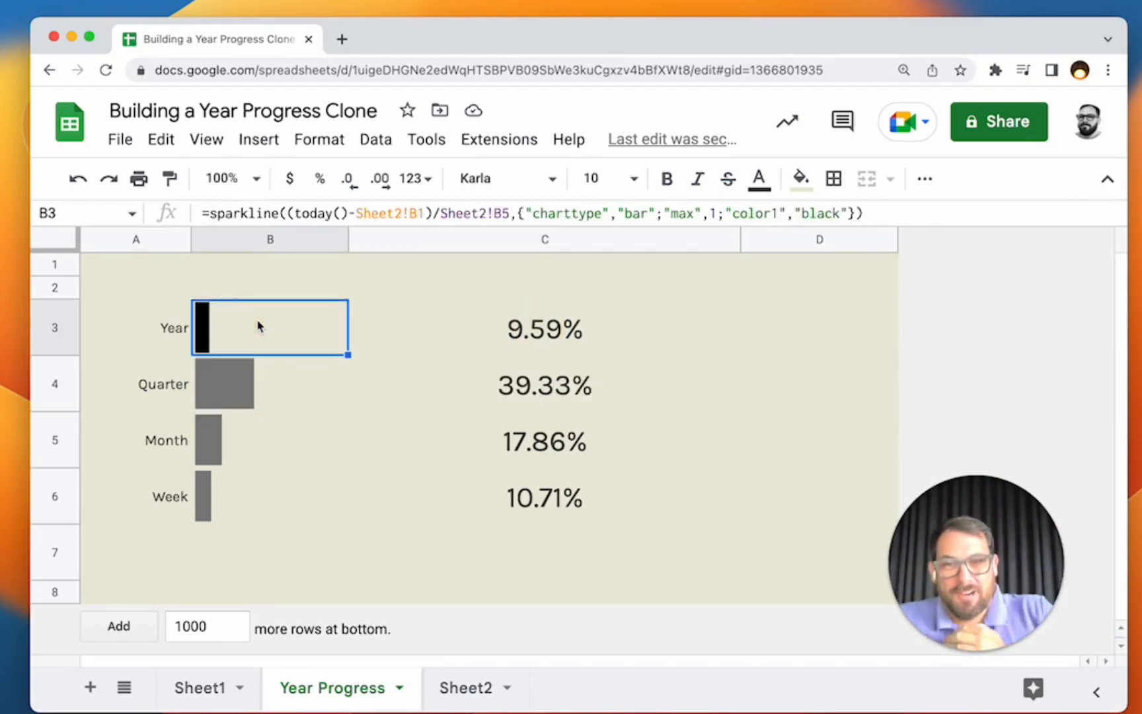
pyautogui.click(263, 381)
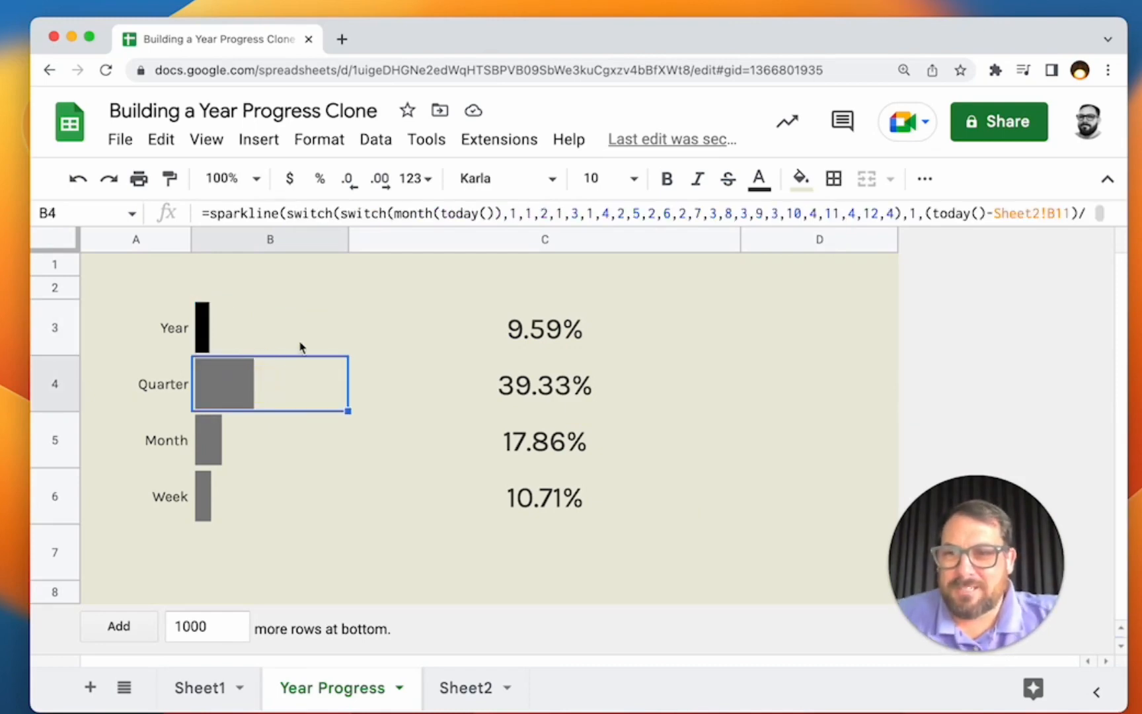
# Step: Widen the sparkline column B to roughly twice its width so the progress bars have more room
pyautogui.click(255, 496)
pyautogui.moveTo(346, 245); pyautogui.dragTo(529, 245)
pyautogui.click(400, 368)
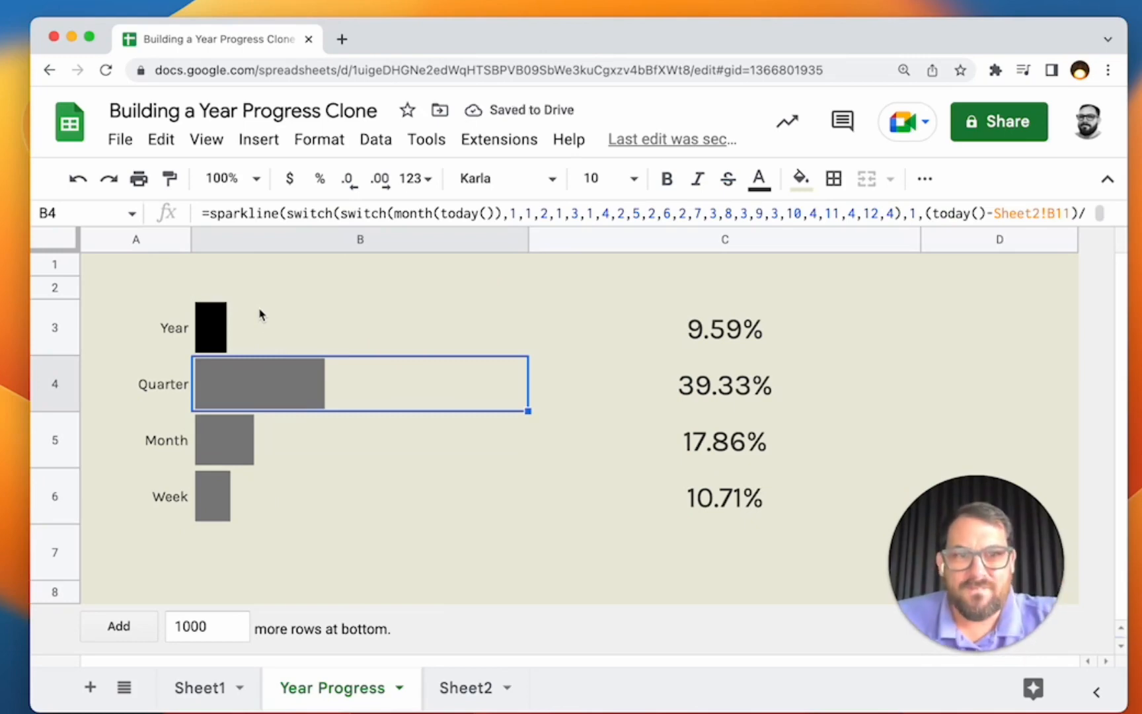
# Step: Examine the progress percentages, the nested switch formula for Quarter and the quarter start and end dates on Sheet2
pyautogui.moveTo(674, 352); pyautogui.dragTo(658, 523)
pyautogui.click(324, 377)
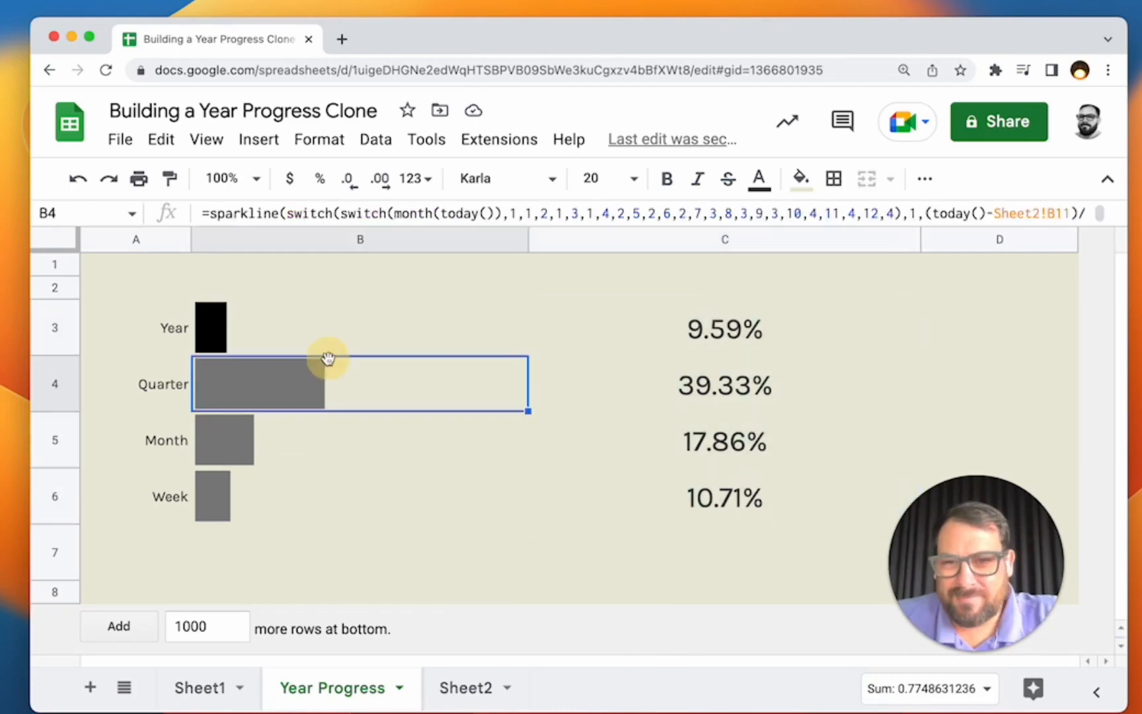
pyautogui.click(681, 389)
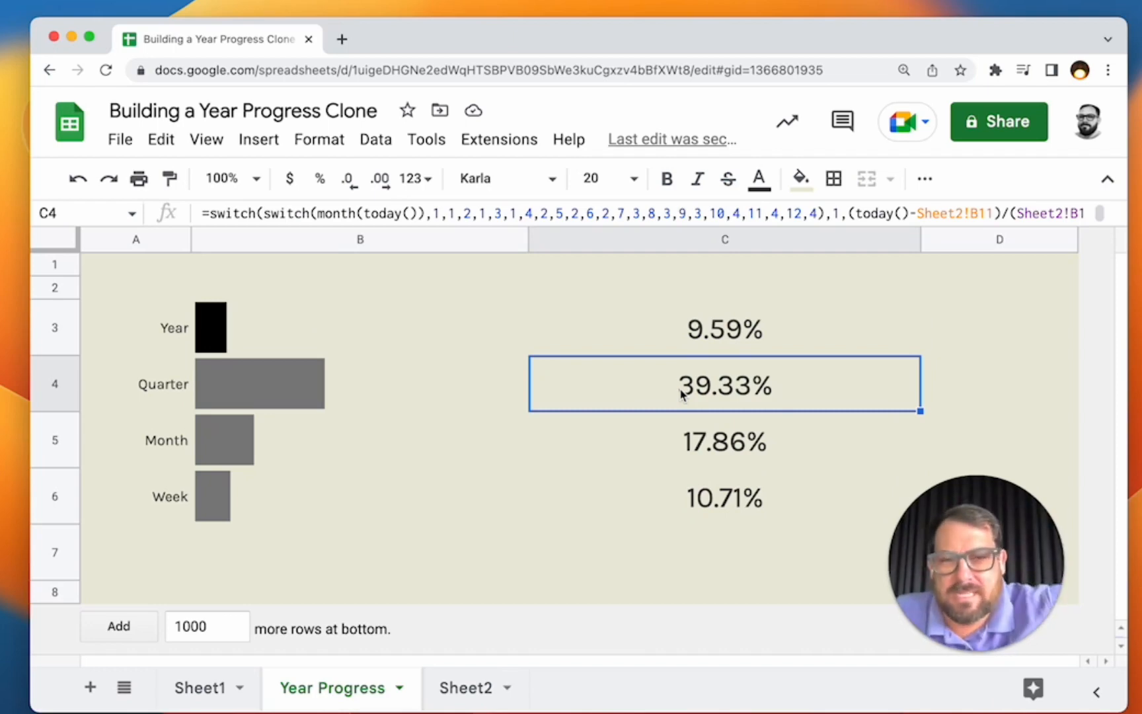
pyautogui.doubleClick(638, 395)
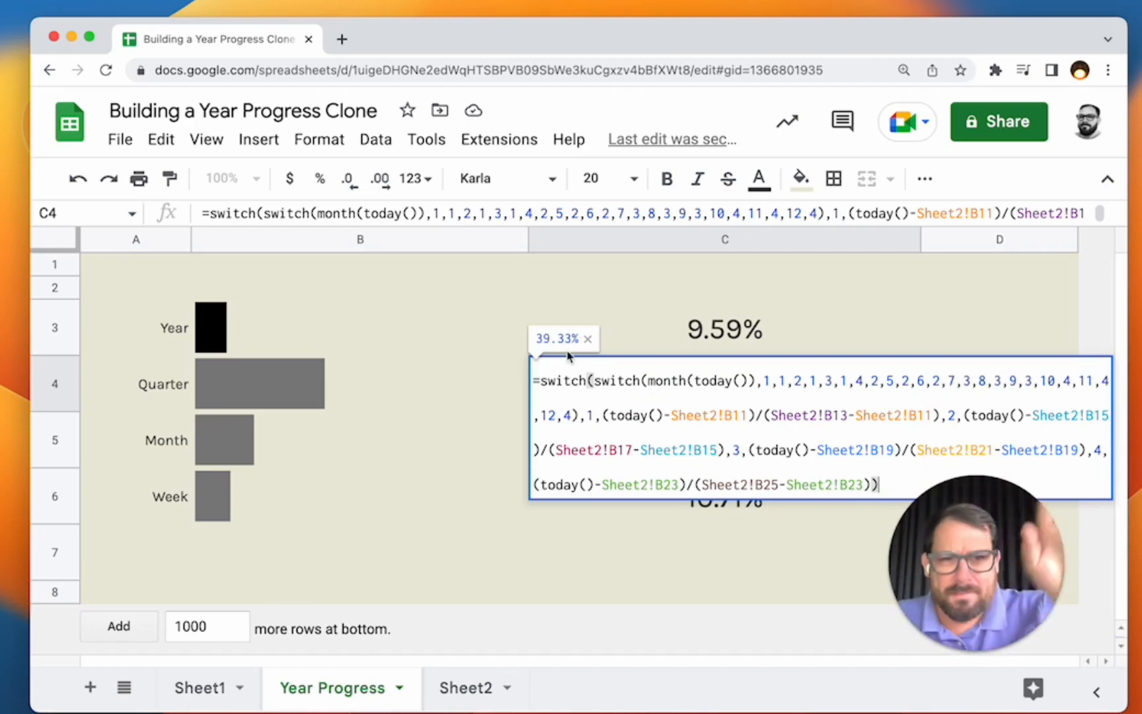
pyautogui.click(371, 392)
pyautogui.click(439, 685)
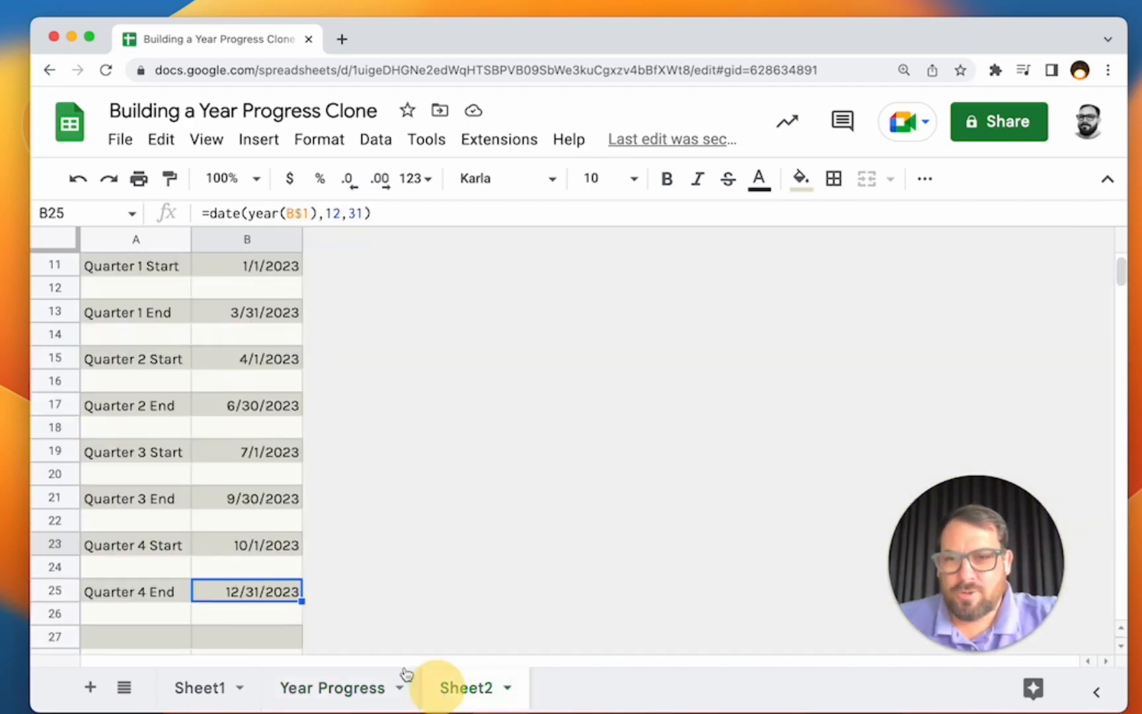
pyautogui.click(256, 411)
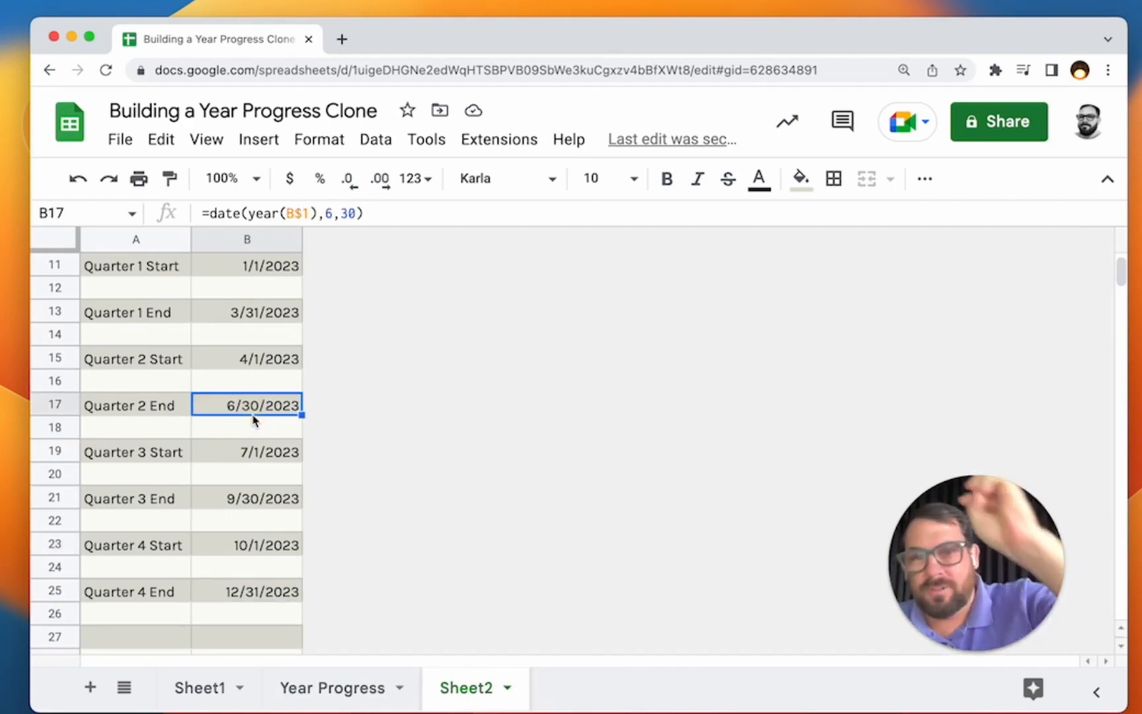
pyautogui.click(322, 693)
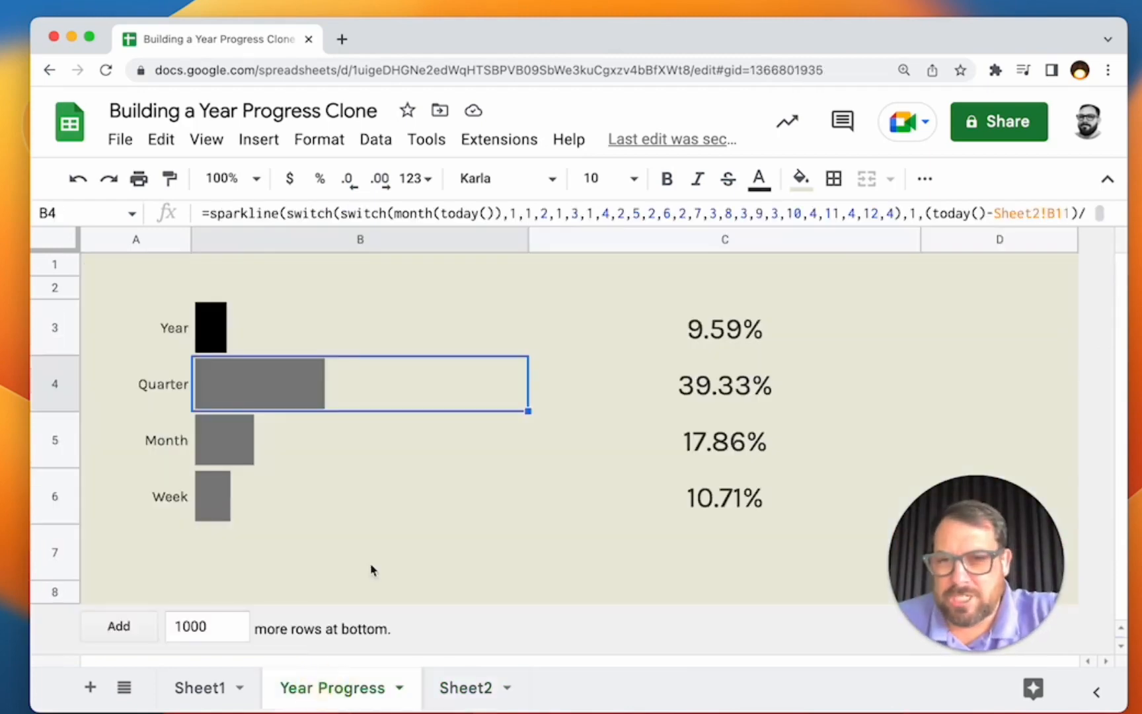
# Step: Insert one blank row above each of the Quarter, Month and Week rows on the Year Progress sheet
pyautogui.click(54, 384)
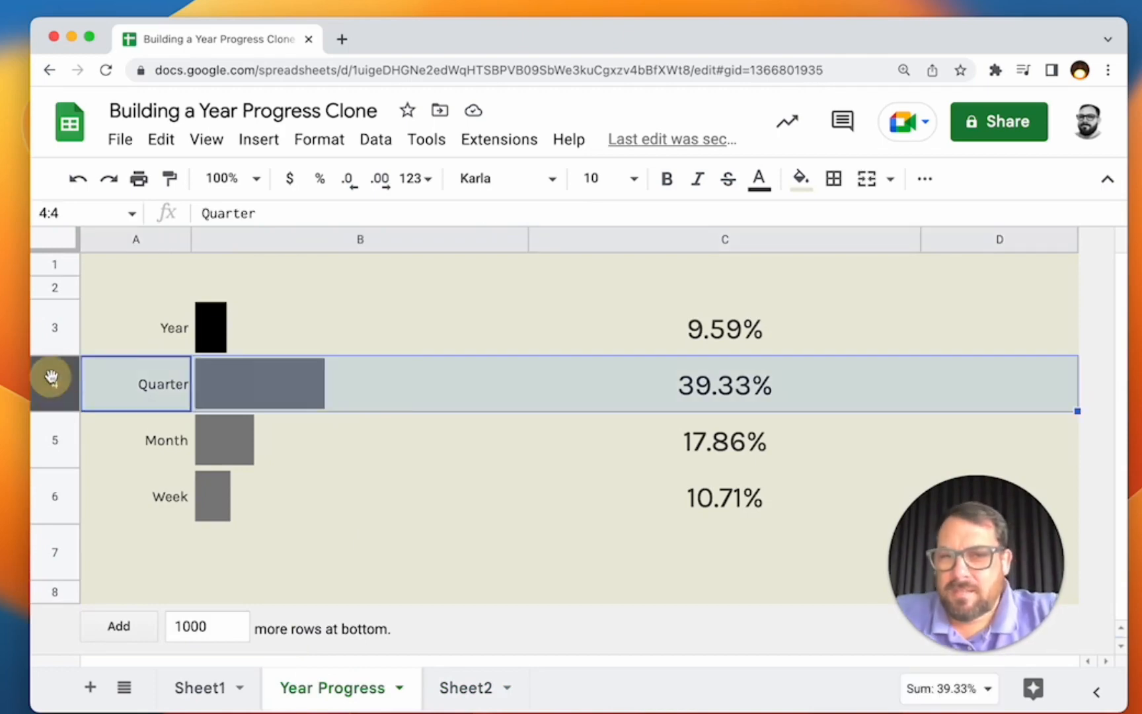
pyautogui.rightClick(52, 381)
pyautogui.click(158, 370)
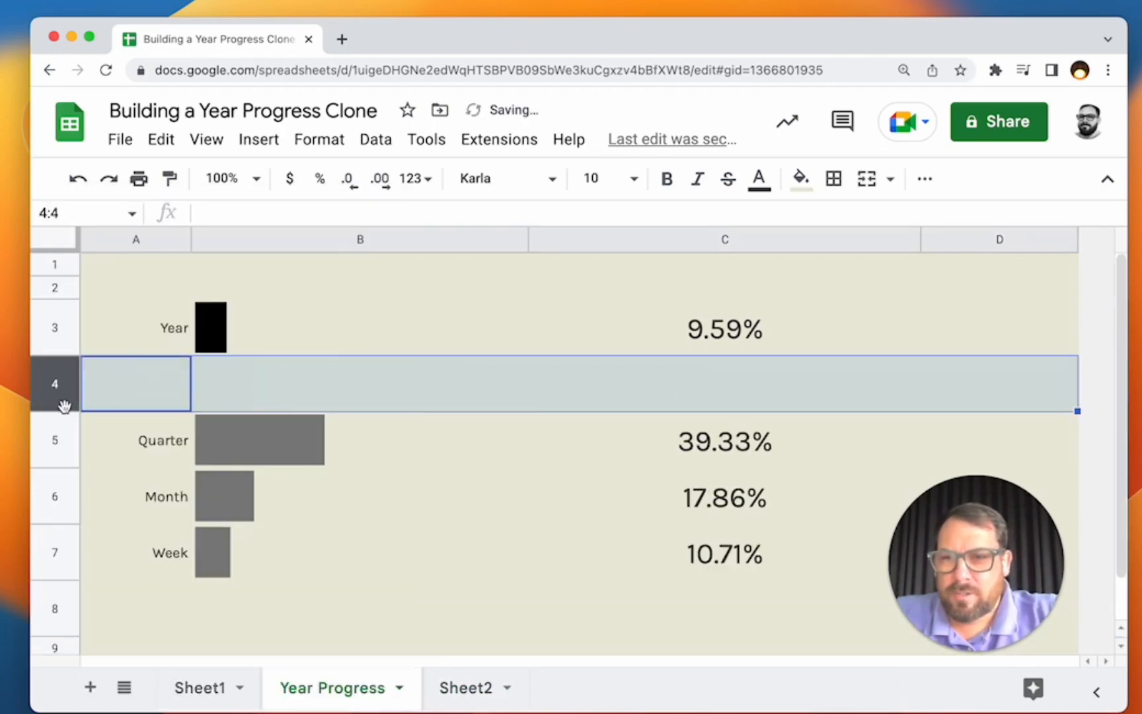
pyautogui.click(56, 476)
pyautogui.rightClick(53, 474)
pyautogui.click(145, 371)
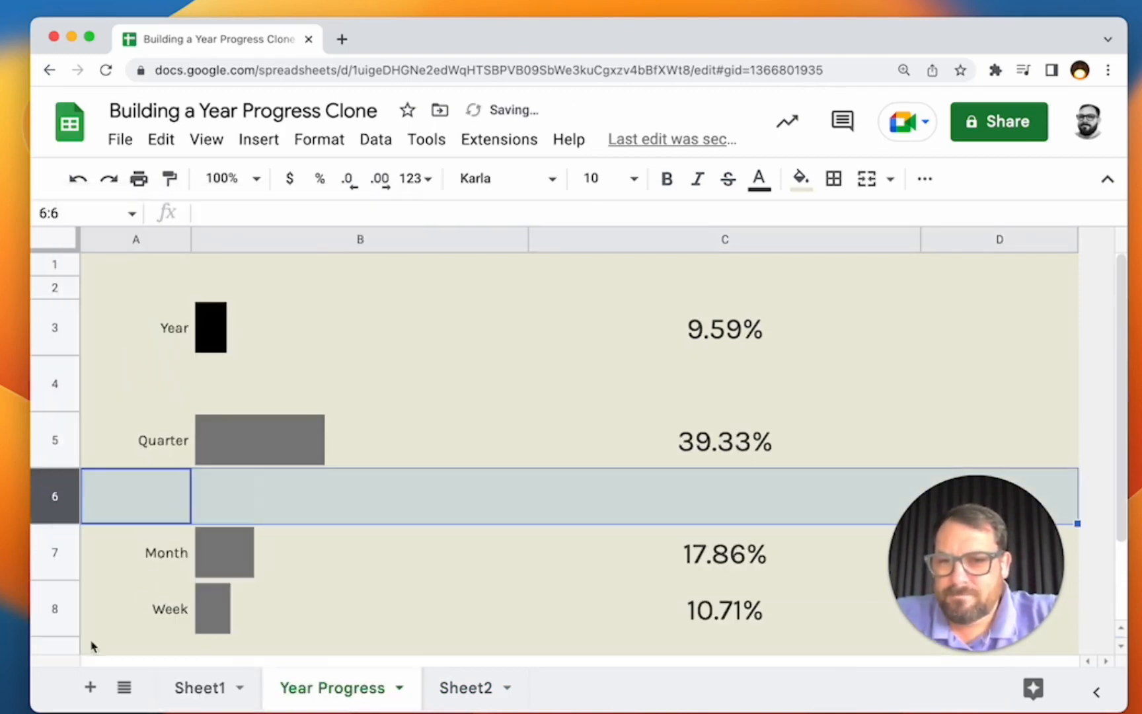
pyautogui.click(53, 611)
pyautogui.rightClick(53, 611)
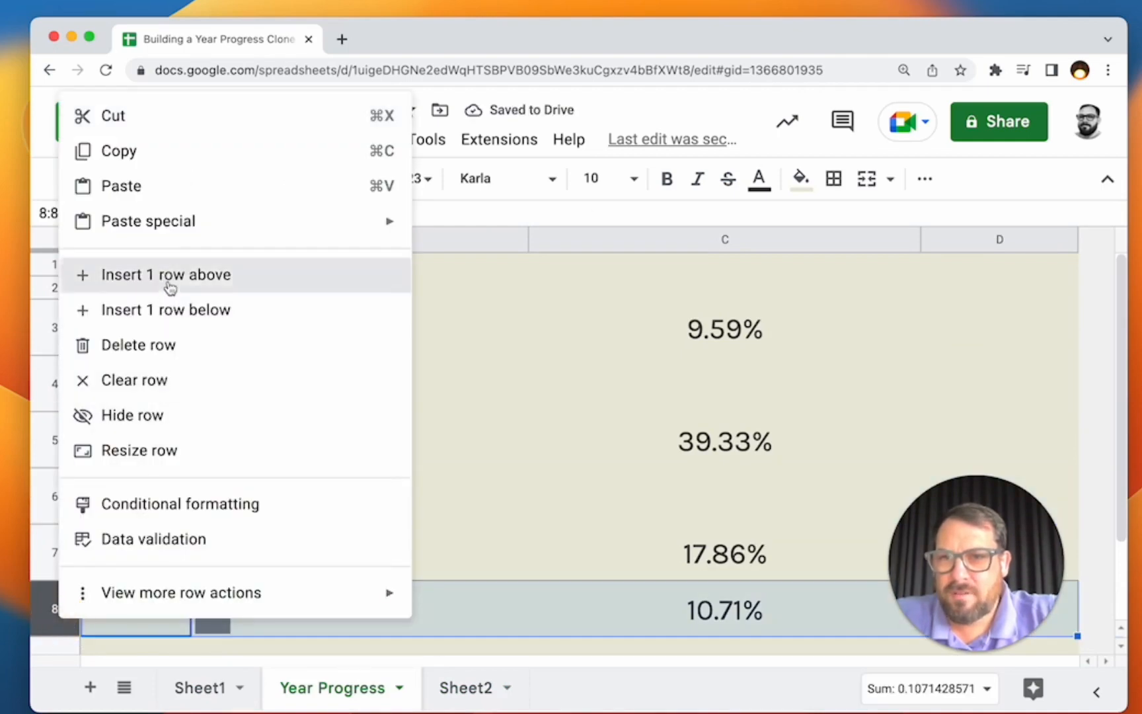
pyautogui.click(171, 287)
# Step: Set the height of the three blank spacer rows 4, 6 and 8 to 25 pixels
pyautogui.keyDown('super'); pyautogui.click(53, 496); pyautogui.keyUp('super')
pyautogui.keyDown('super'); pyautogui.click(56, 383); pyautogui.keyUp('super')
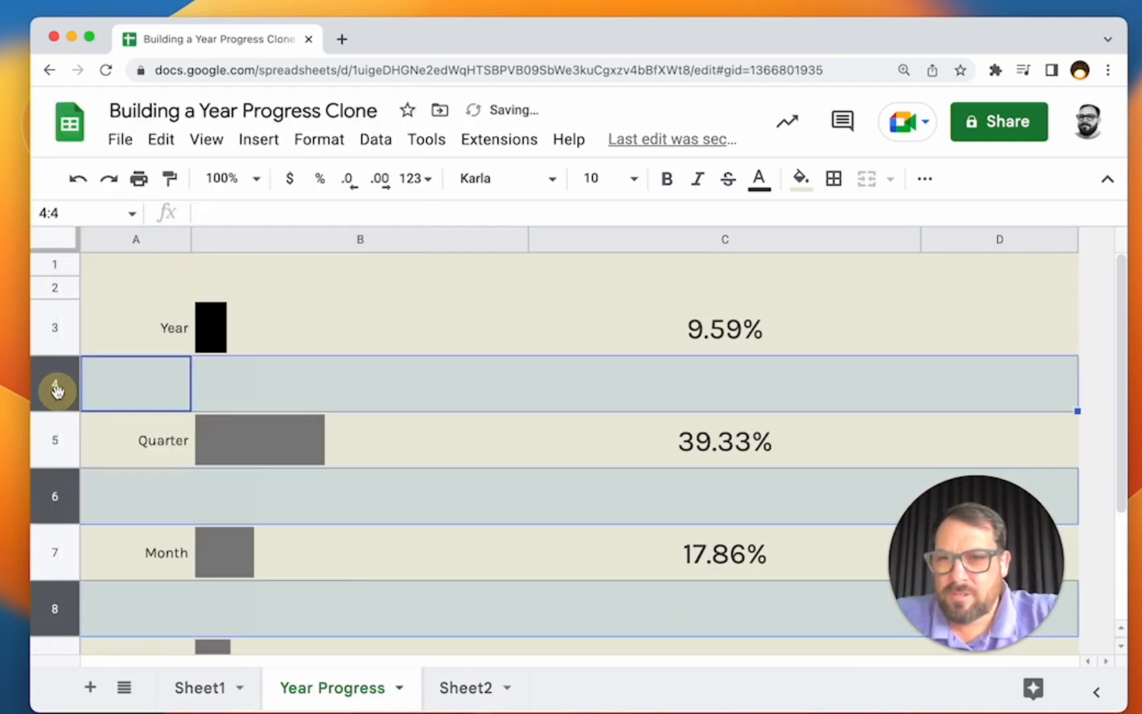
pyautogui.rightClick(55, 398)
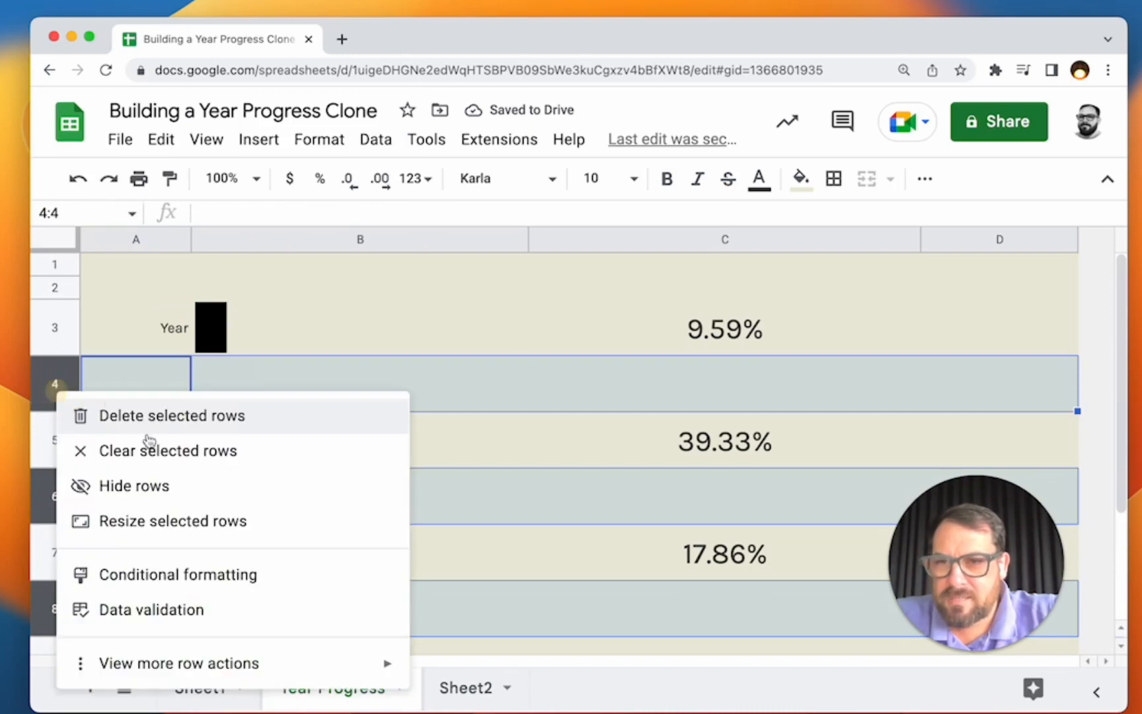
pyautogui.click(165, 519)
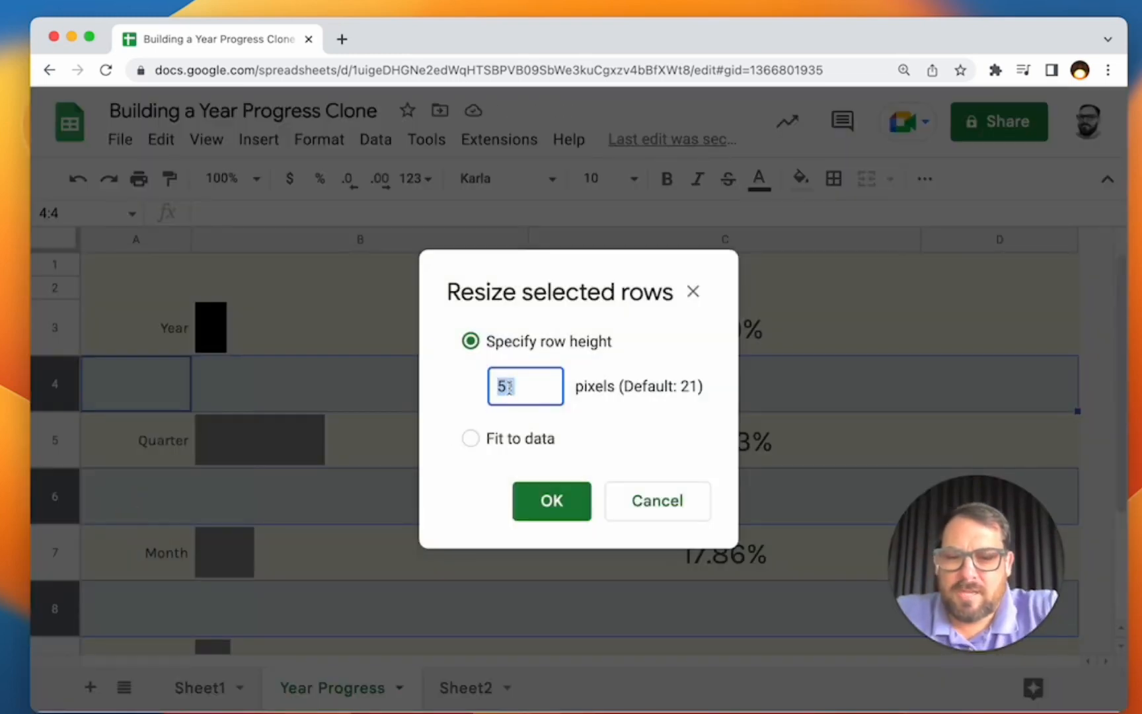
pyautogui.write('25')
pyautogui.press('Return')
# Step: Add a thicker light gray outer border around the Year sparkline cell B3
pyautogui.click(419, 352)
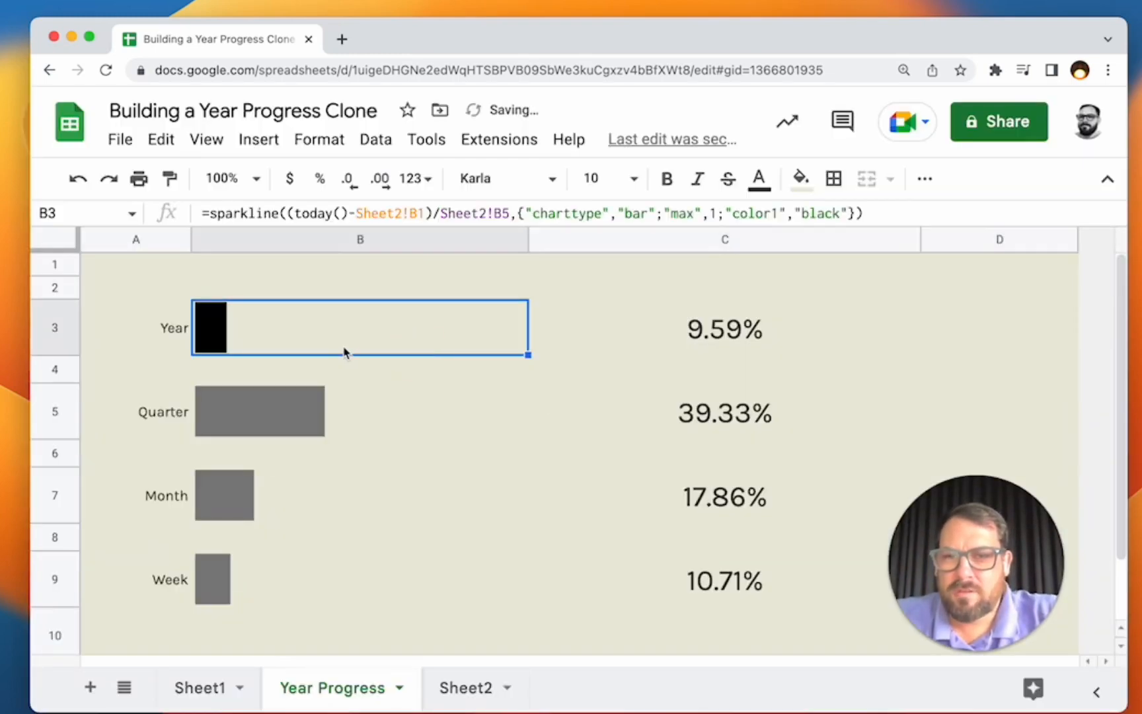
pyautogui.click(834, 178)
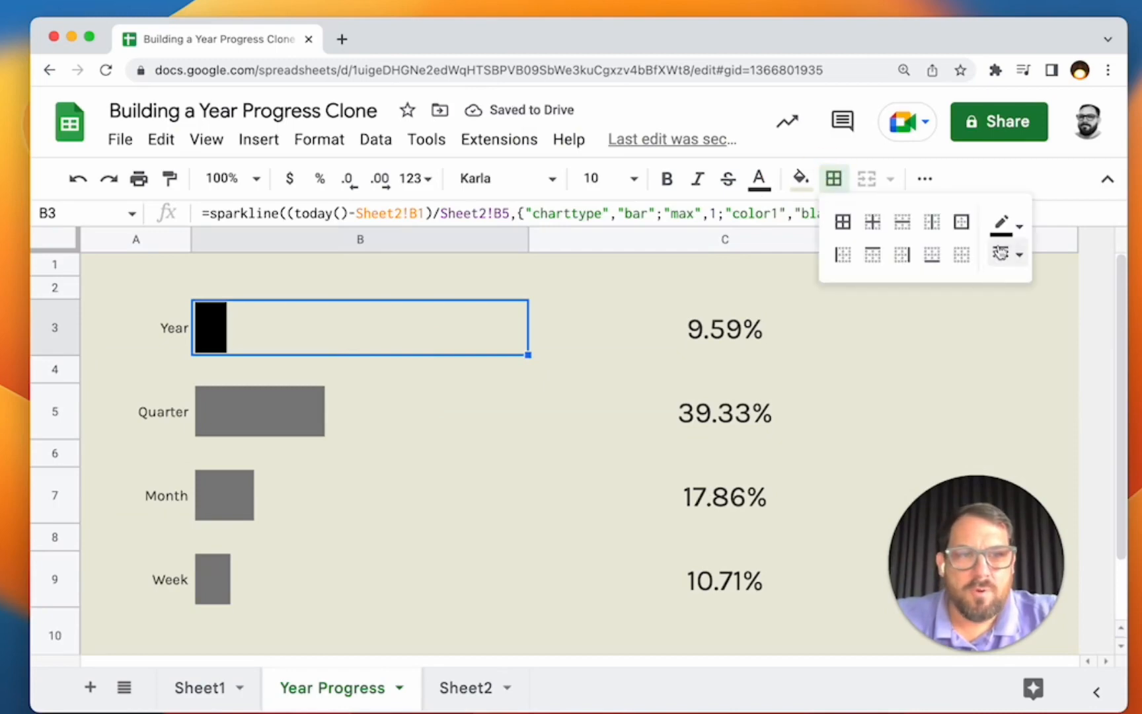
pyautogui.click(1003, 238)
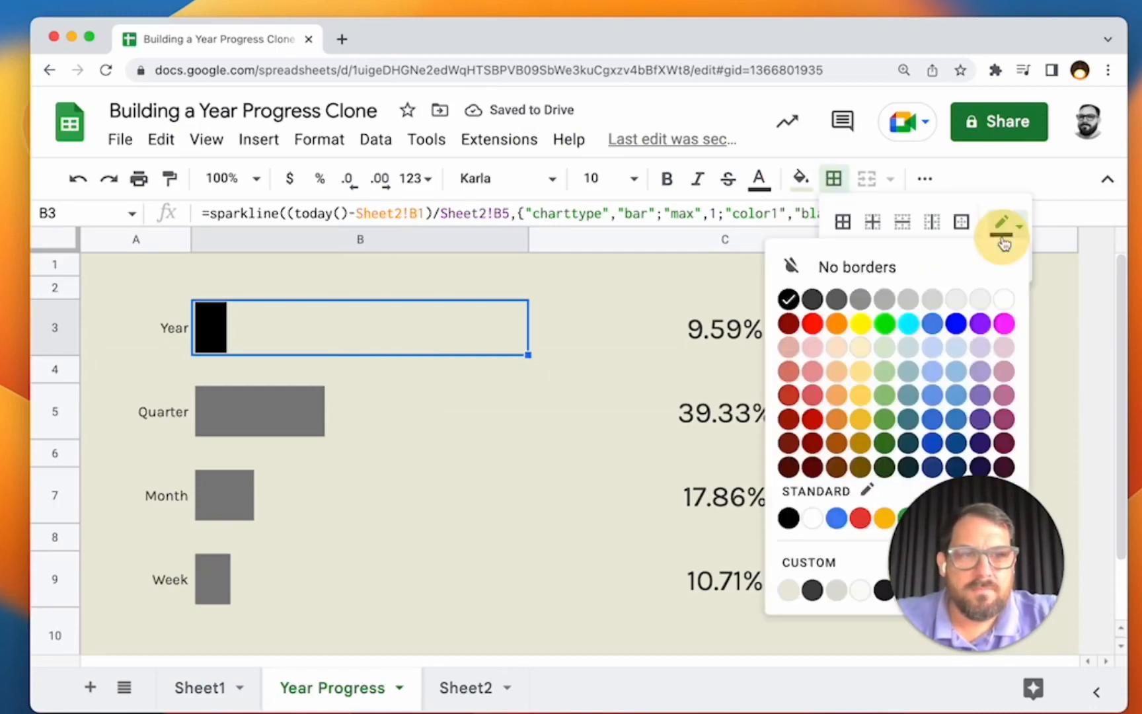
pyautogui.click(932, 299)
pyautogui.click(1006, 254)
pyautogui.click(1074, 339)
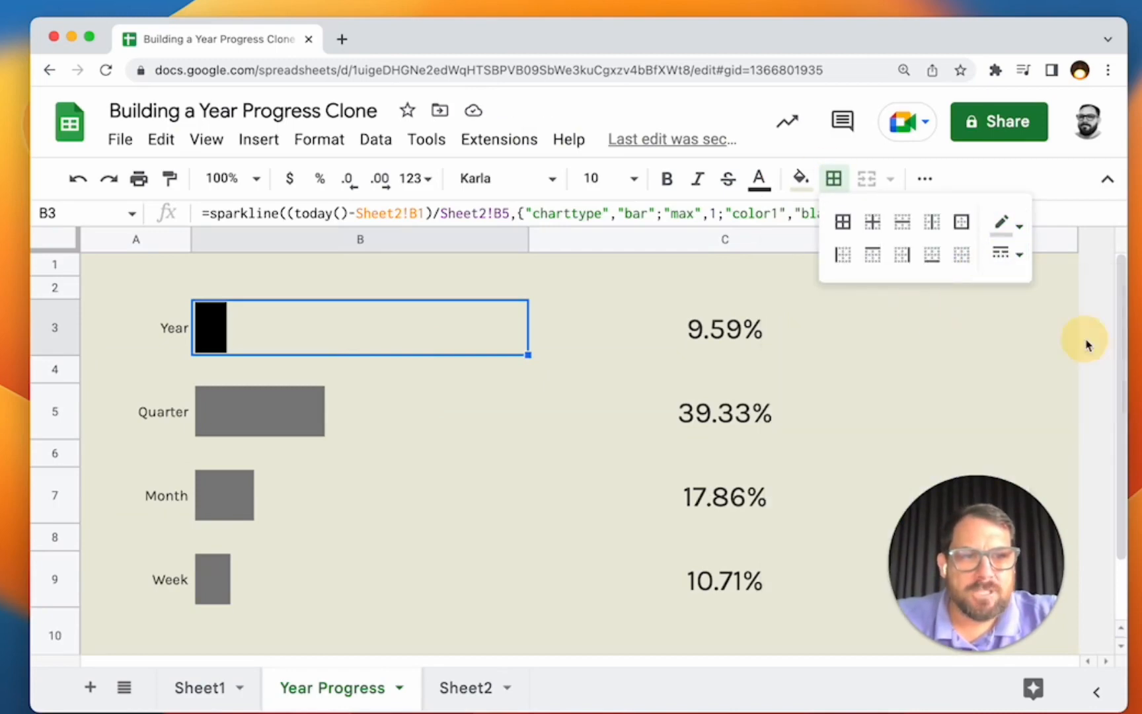
pyautogui.click(962, 221)
pyautogui.click(687, 411)
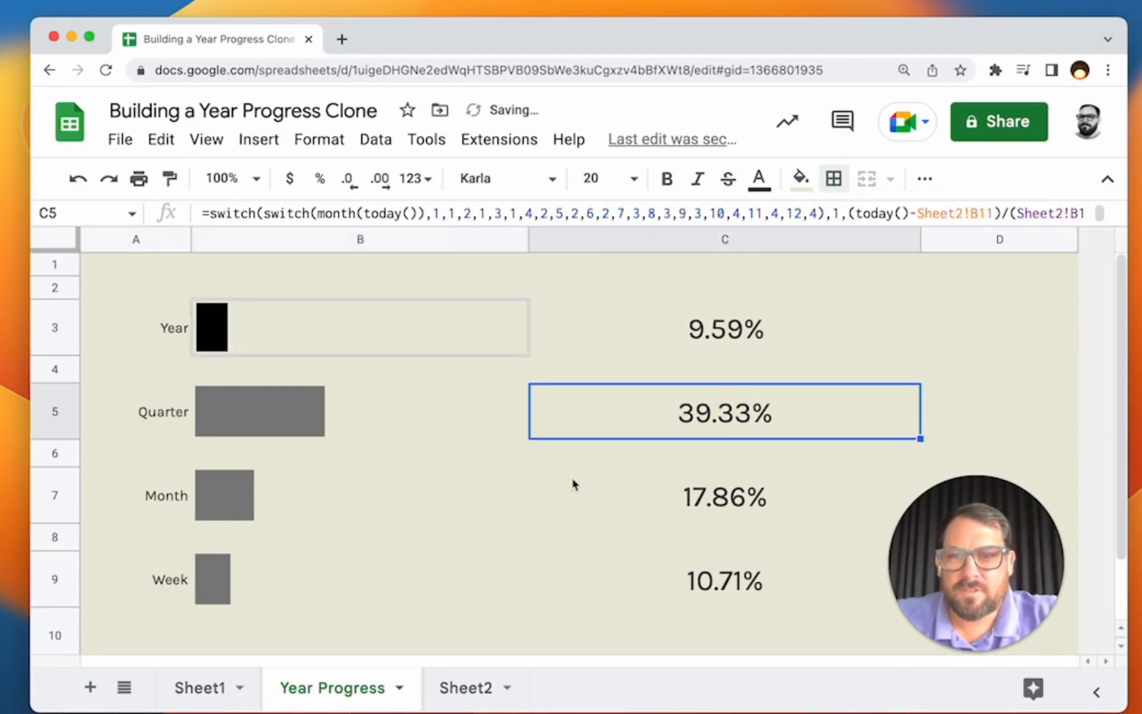
# Step: Recolor the outer border of the Year sparkline cell B3 in a darker gray
pyautogui.click(428, 349)
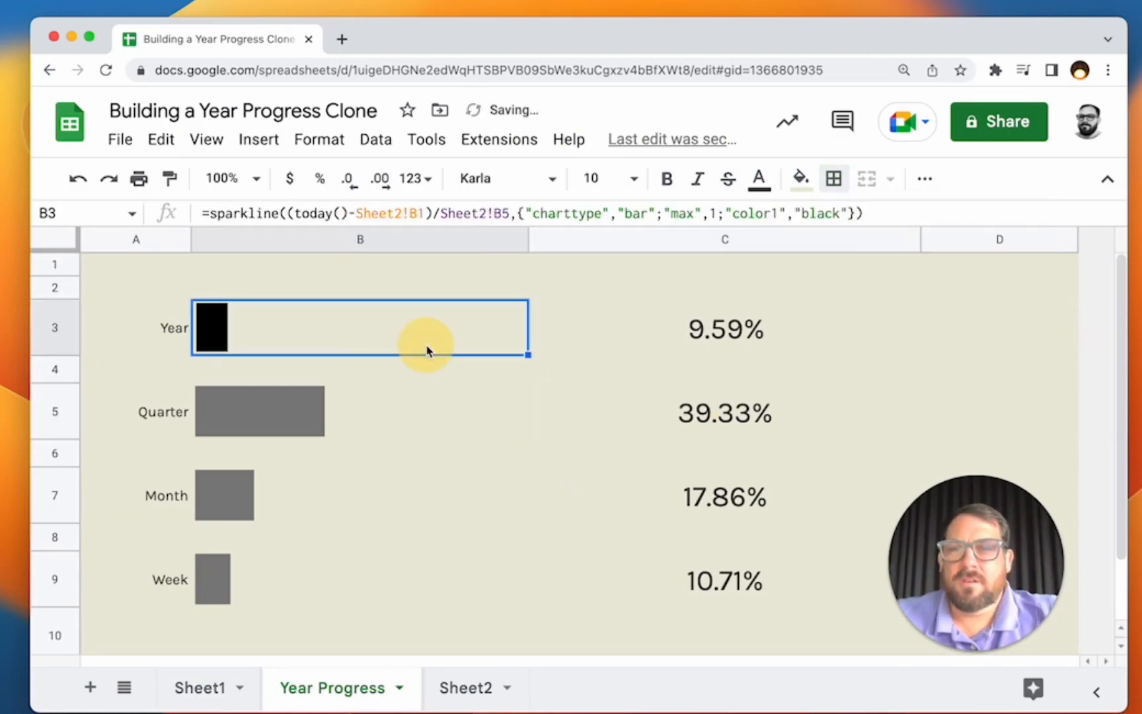
pyautogui.click(834, 178)
pyautogui.click(1005, 224)
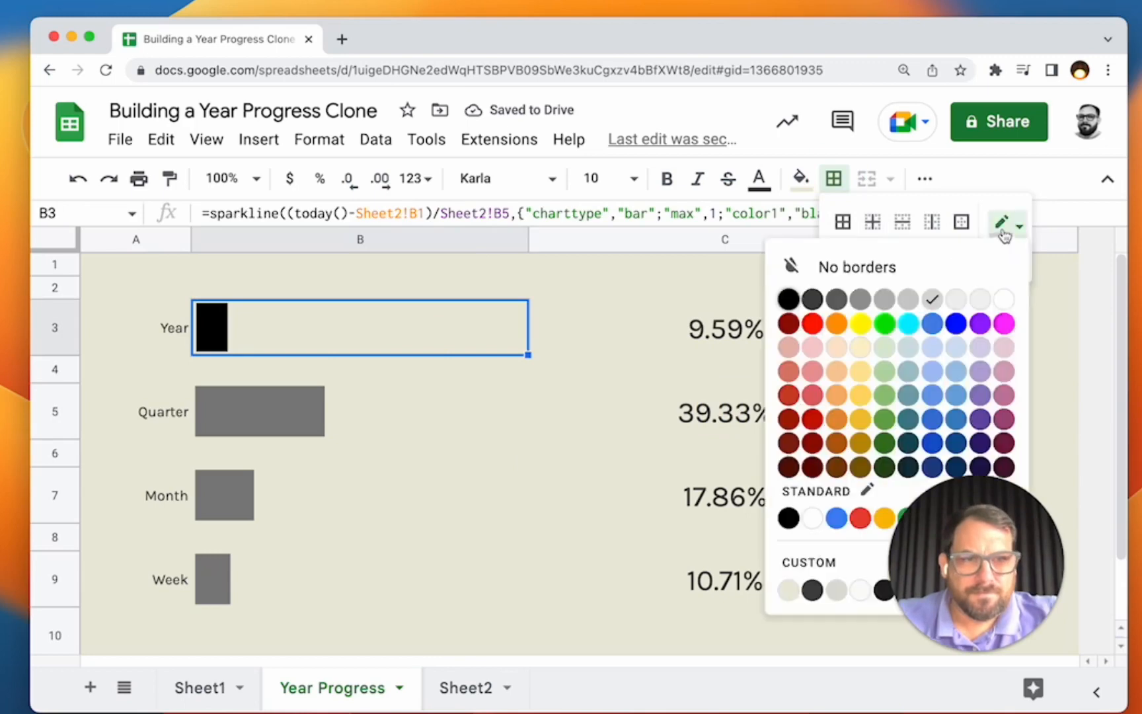
pyautogui.click(879, 304)
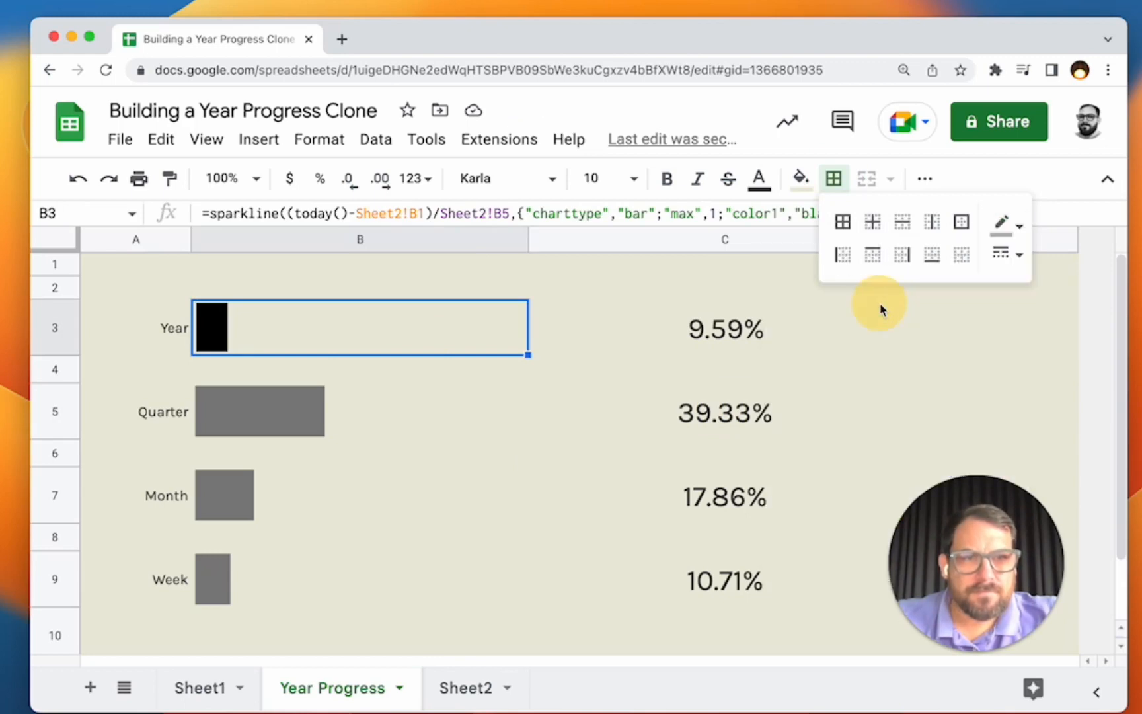
pyautogui.click(963, 222)
# Step: Repeat the same gray outer border on the Quarter, Month and Week sparkline cells B5, B7 and B9
pyautogui.click(434, 410)
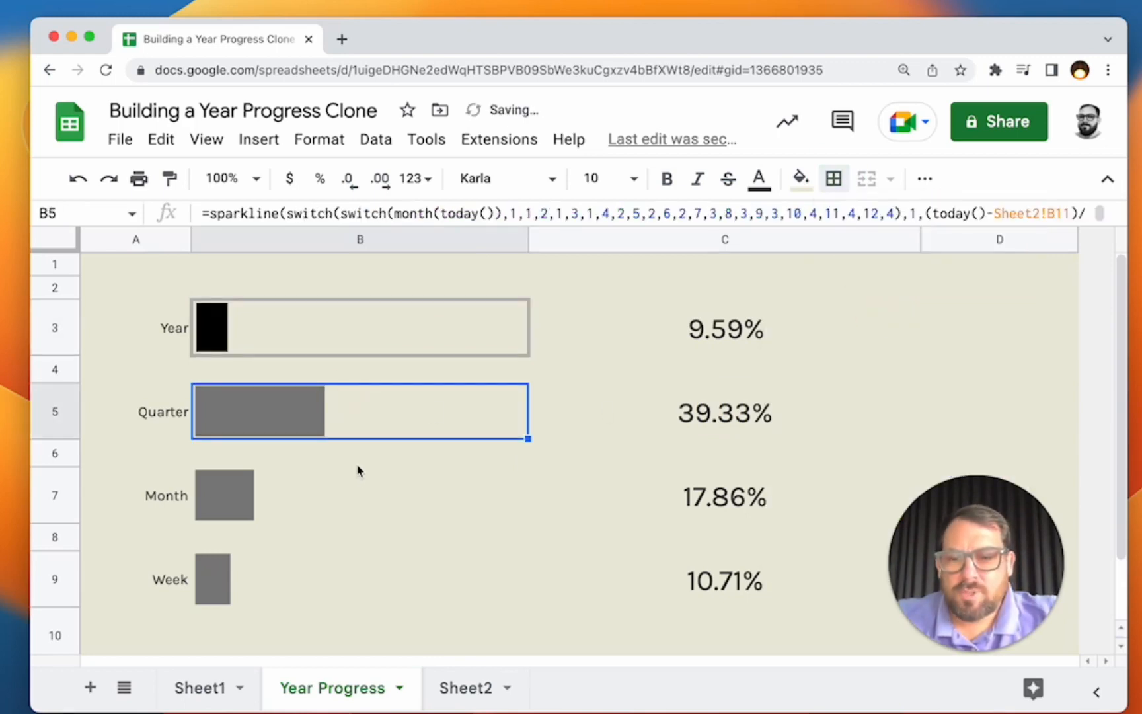
pyautogui.press('super+y')
pyautogui.click(357, 501)
pyautogui.press('super+y')
pyautogui.click(316, 579)
pyautogui.press('super+y')
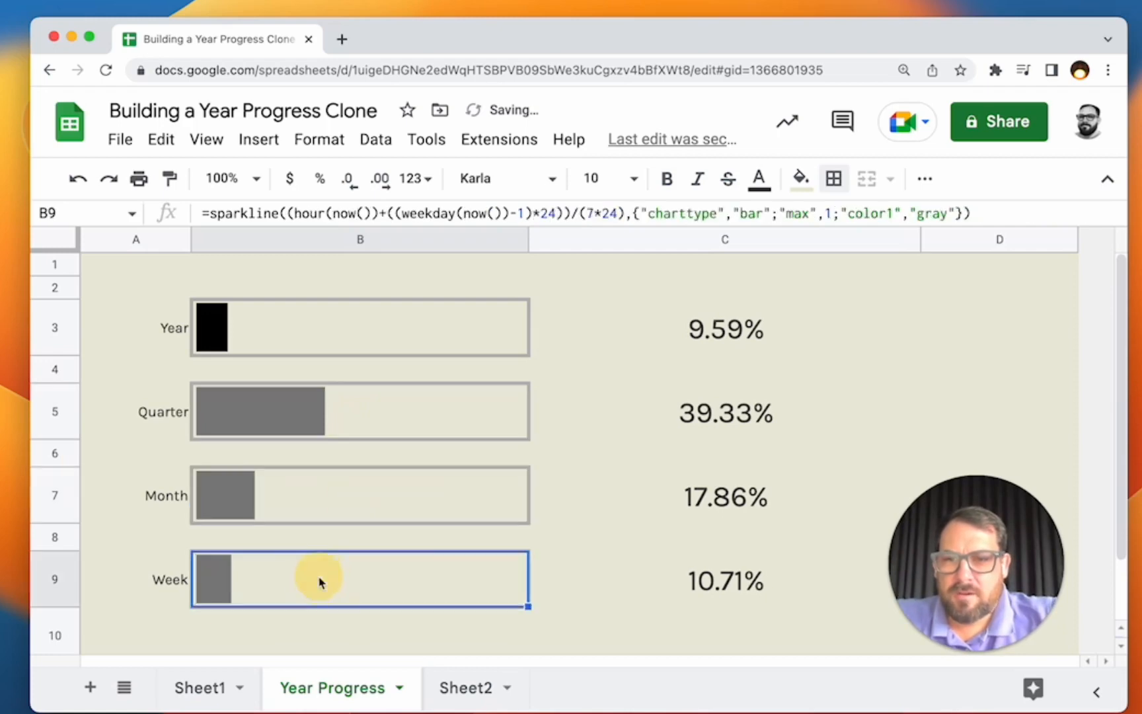
pyautogui.click(641, 504)
pyautogui.rightClick(710, 339)
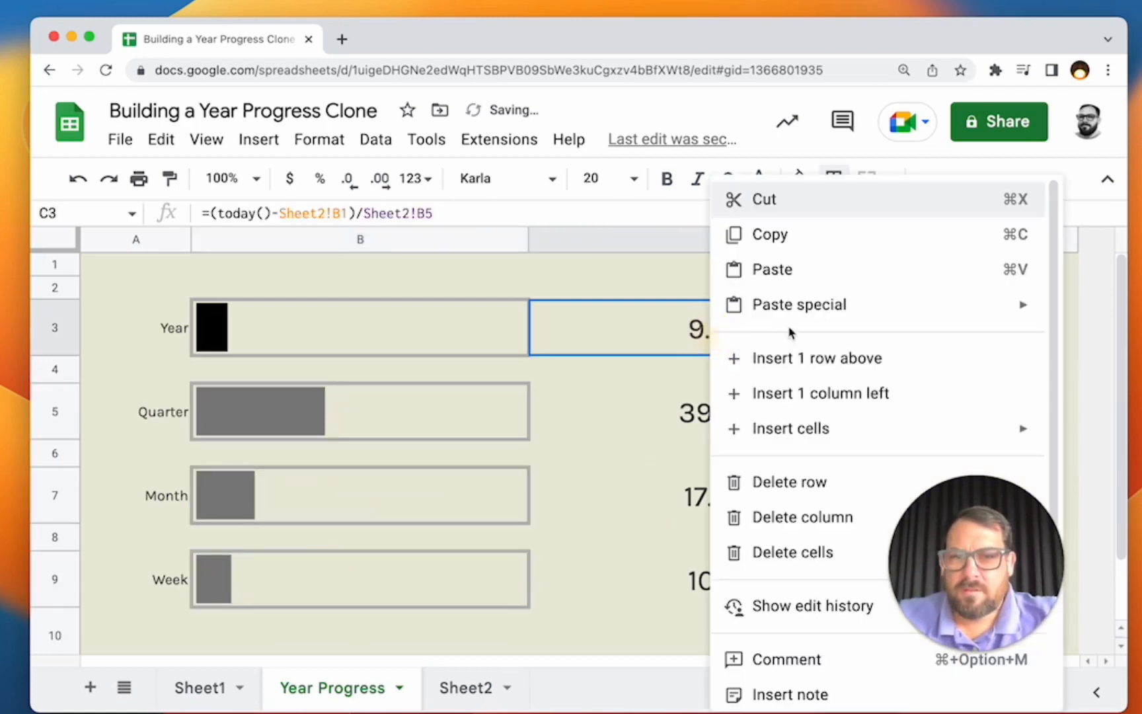
pyautogui.click(374, 355)
pyautogui.rightClick(114, 296)
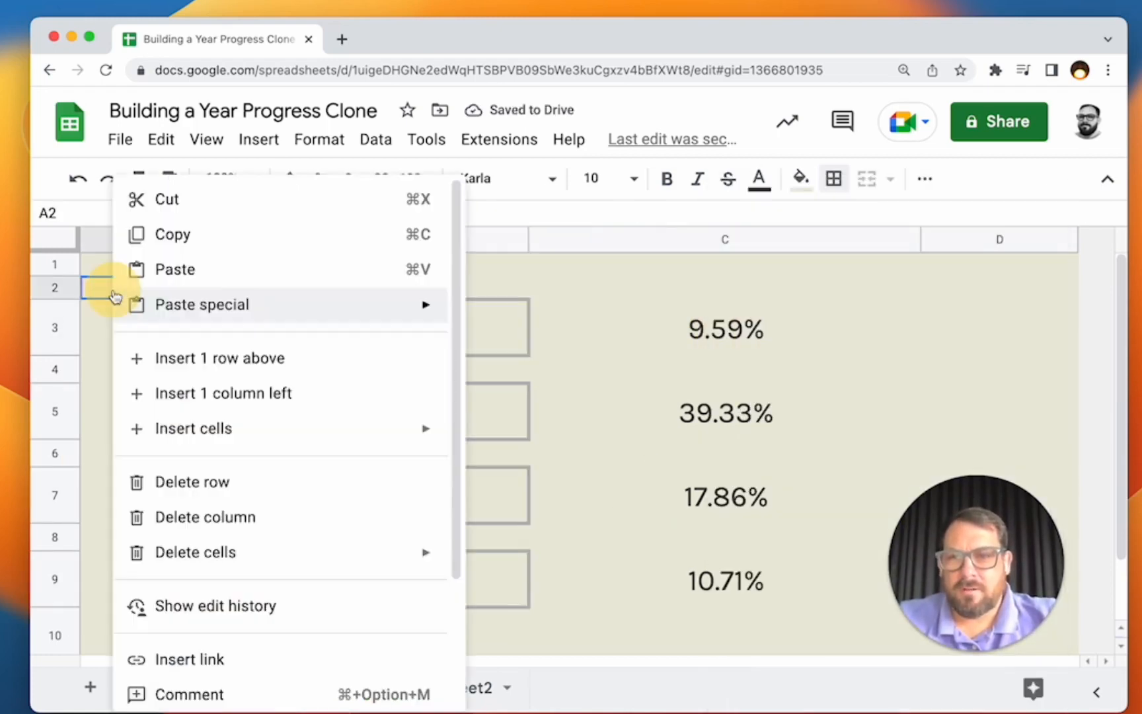
pyautogui.press('Escape')
# Step: Set the font size of the Year, Quarter, Month and Week labels in A3:A9 to 20
pyautogui.moveTo(127, 331); pyautogui.dragTo(130, 582)
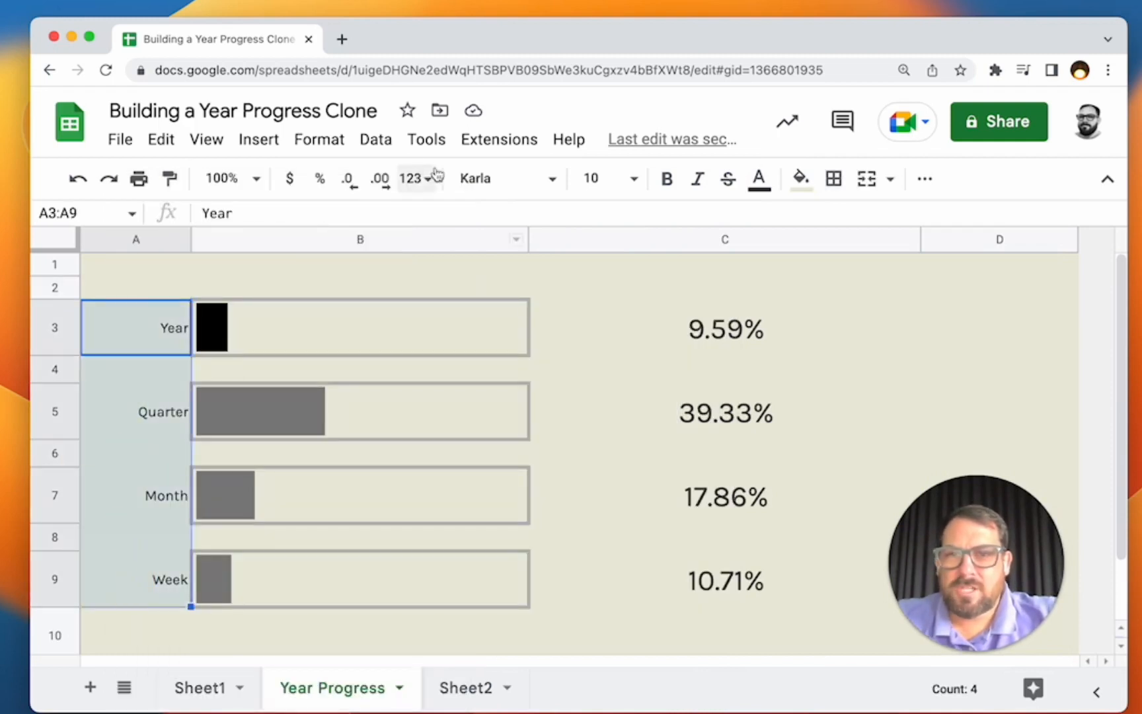
pyautogui.click(634, 179)
pyautogui.write('20')
pyautogui.press('Return')
pyautogui.click(340, 544)
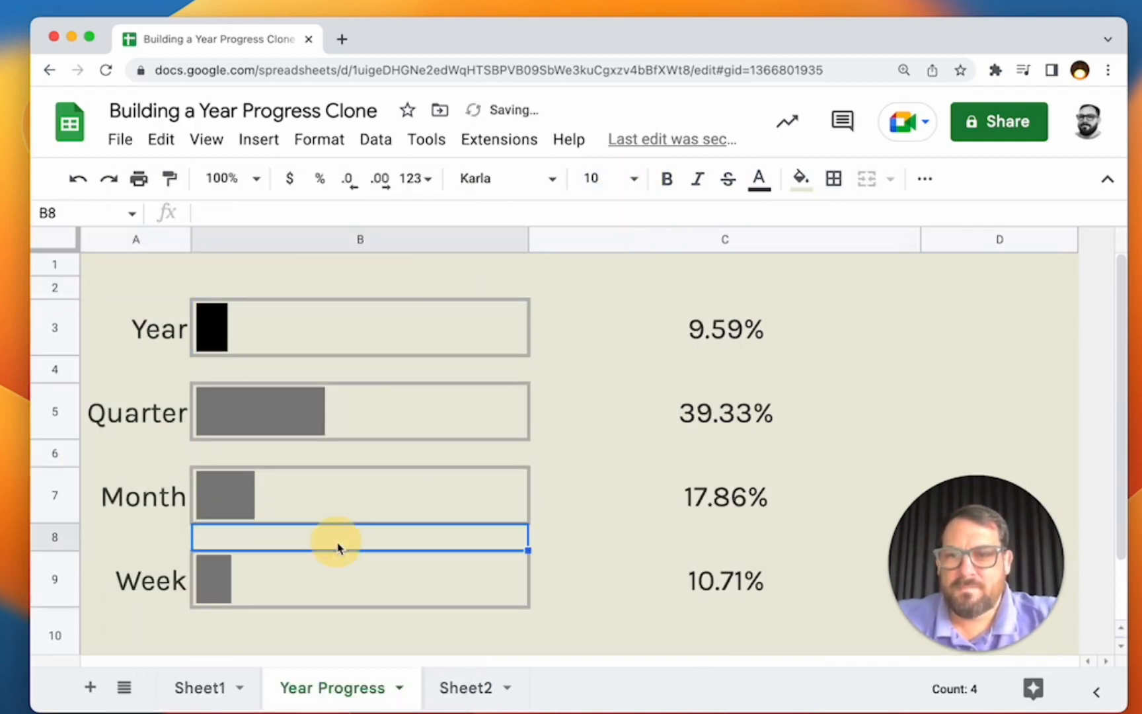
# Step: Widen label column A and insert a narrow blank spacer column between the labels and the sparkline bars
pyautogui.moveTo(191, 239); pyautogui.dragTo(266, 248)
pyautogui.rightClick(236, 242)
pyautogui.click(378, 390)
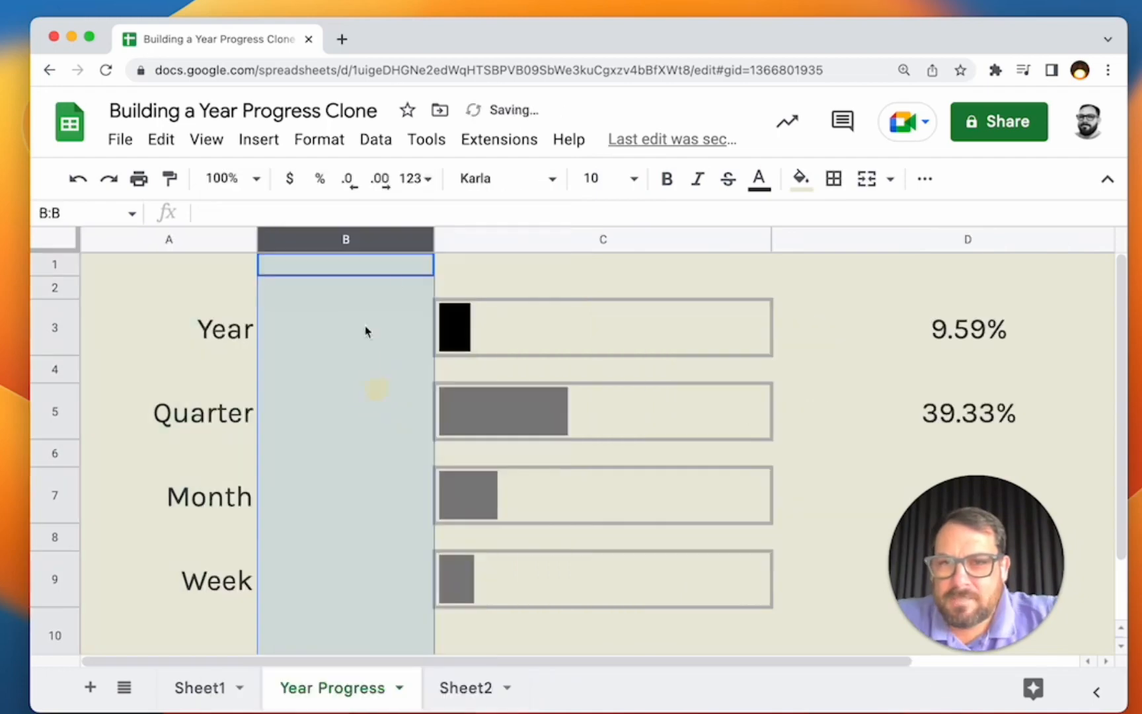
pyautogui.moveTo(433, 239); pyautogui.dragTo(273, 243)
pyautogui.click(494, 353)
# Step: Left-align the percentages in column D and narrow the column to fit them
pyautogui.click(734, 242)
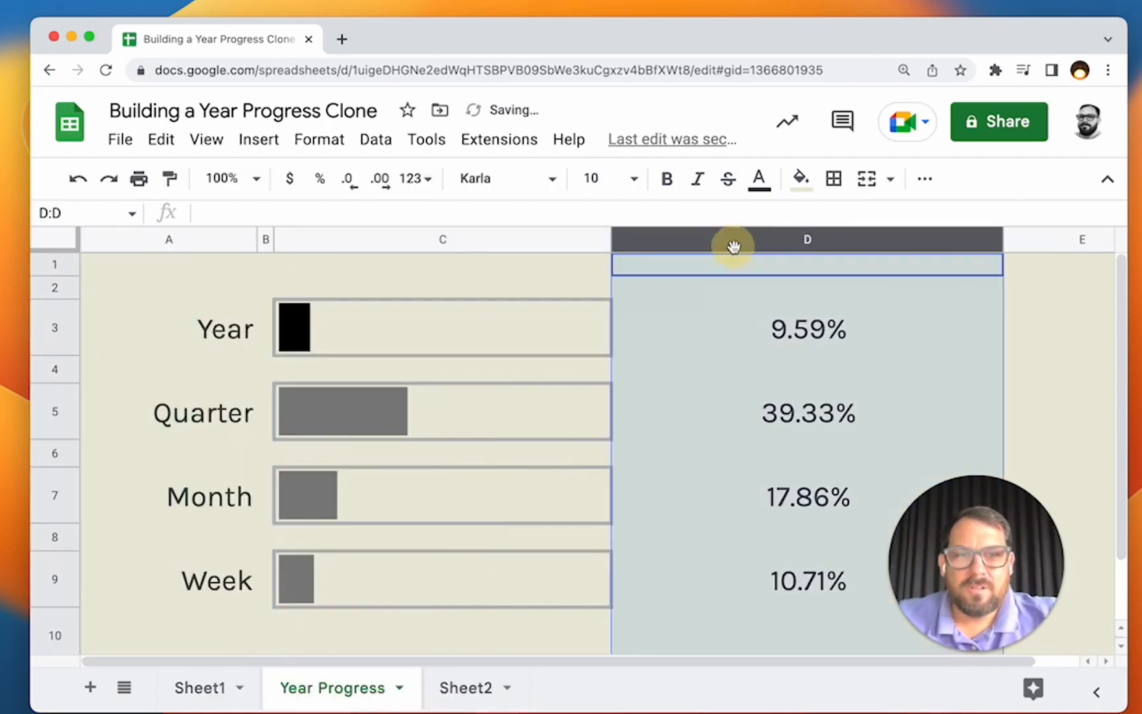
pyautogui.click(925, 178)
pyautogui.click(598, 220)
pyautogui.click(602, 255)
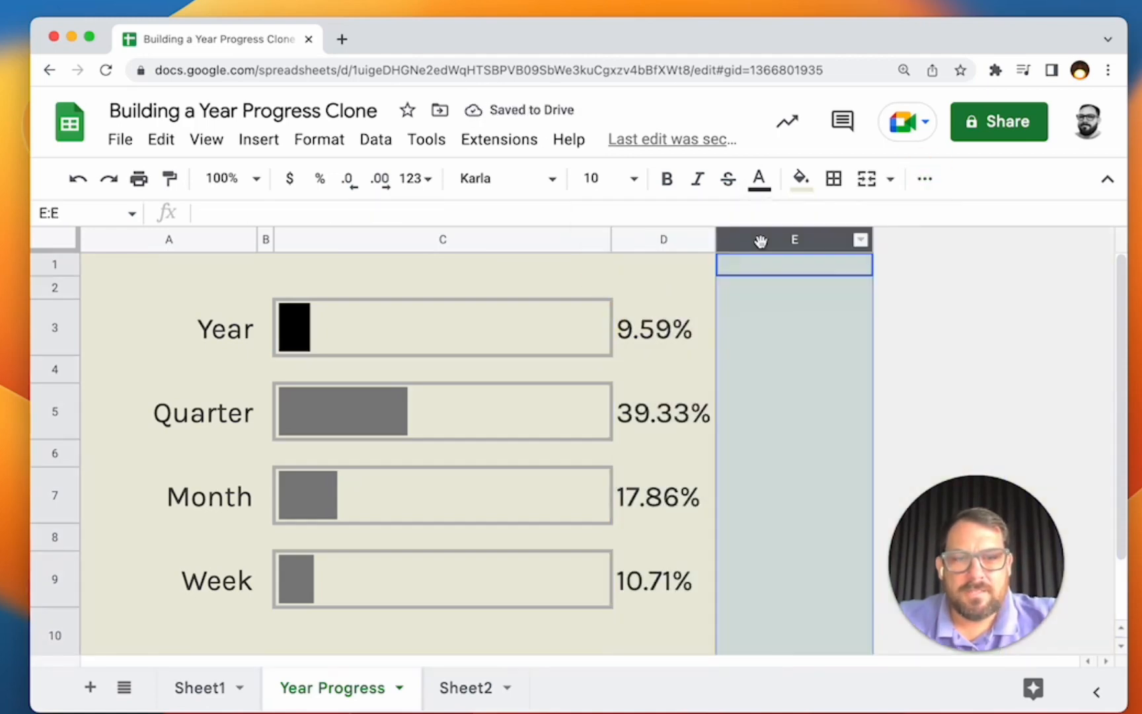
# Step: Insert a blank column beside the percentages, move it between the sparkline and percentage columns, and narrow it to a thin spacer
pyautogui.rightClick(771, 239)
pyautogui.click(849, 357)
pyautogui.click(791, 240)
pyautogui.moveTo(792, 240); pyautogui.dragTo(668, 239)
pyautogui.moveTo(769, 235); pyautogui.dragTo(625, 239)
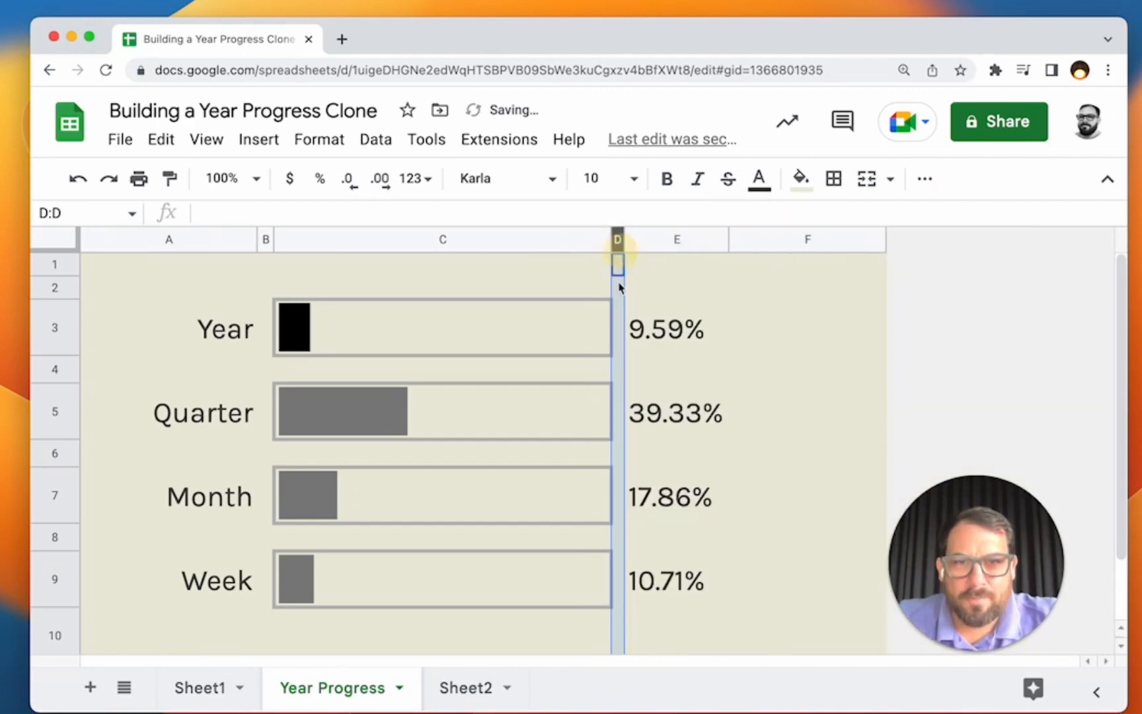
# Step: Resize the two spacer columns B and D to a width of 15 pixels
pyautogui.click(266, 240)
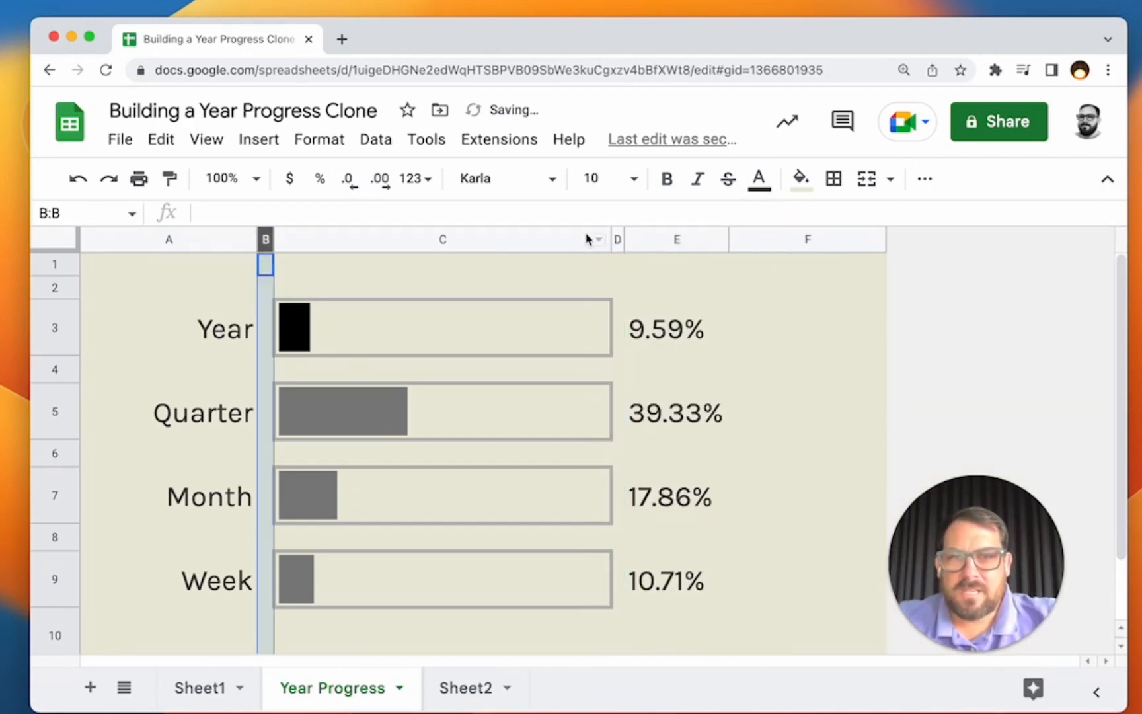
pyautogui.keyDown('super'); pyautogui.click(616, 238); pyautogui.keyUp('super')
pyautogui.rightClick(616, 236)
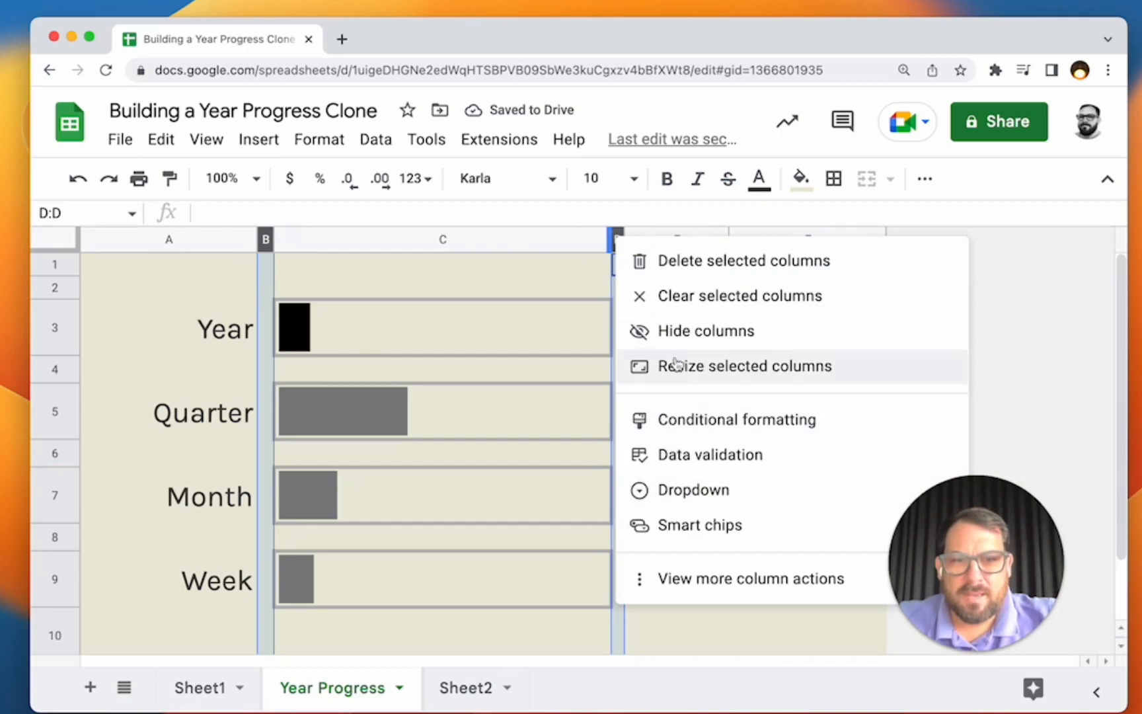
pyautogui.click(667, 366)
pyautogui.write('15')
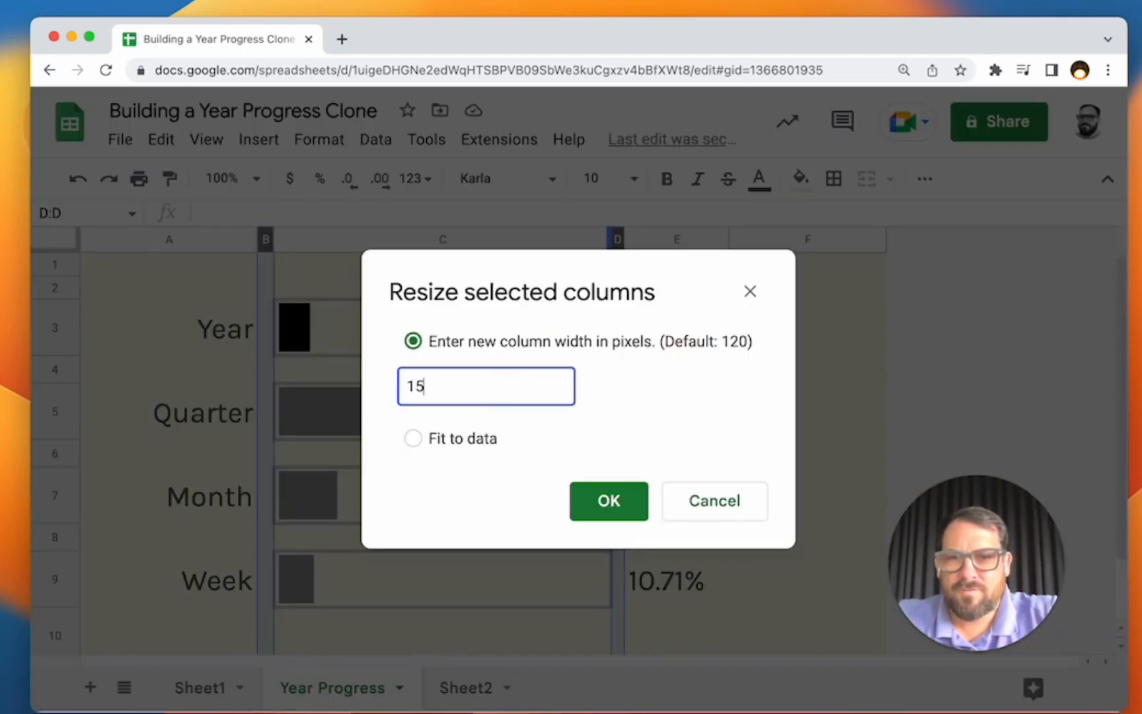
pyautogui.press('Return')
pyautogui.click(607, 426)
pyautogui.click(720, 416)
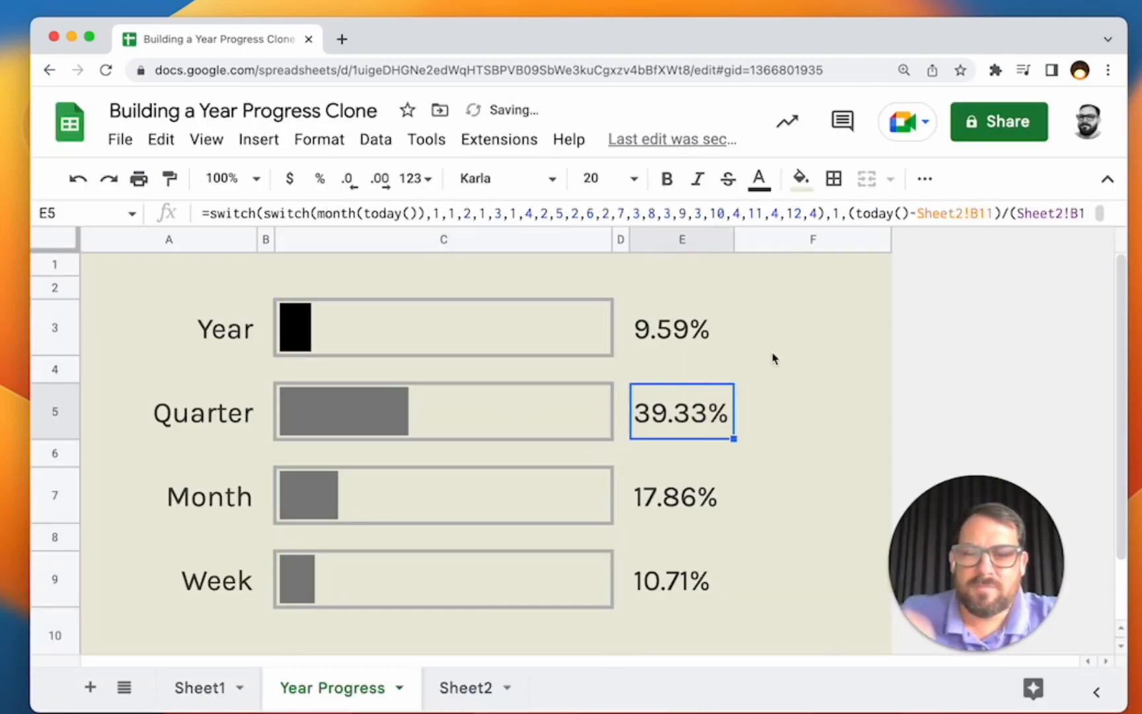
pyautogui.click(250, 302)
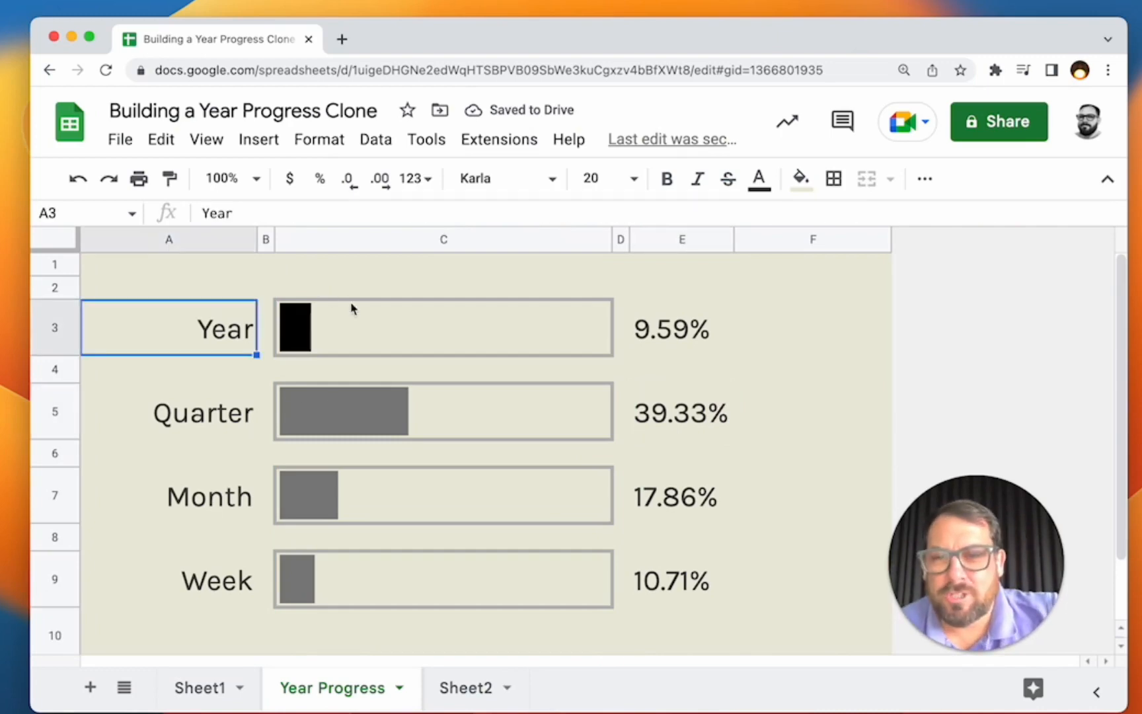
# Step: Try the custom gray fill on the Year sparkline cell C3, and replace it with a very light gray
pyautogui.click(305, 327)
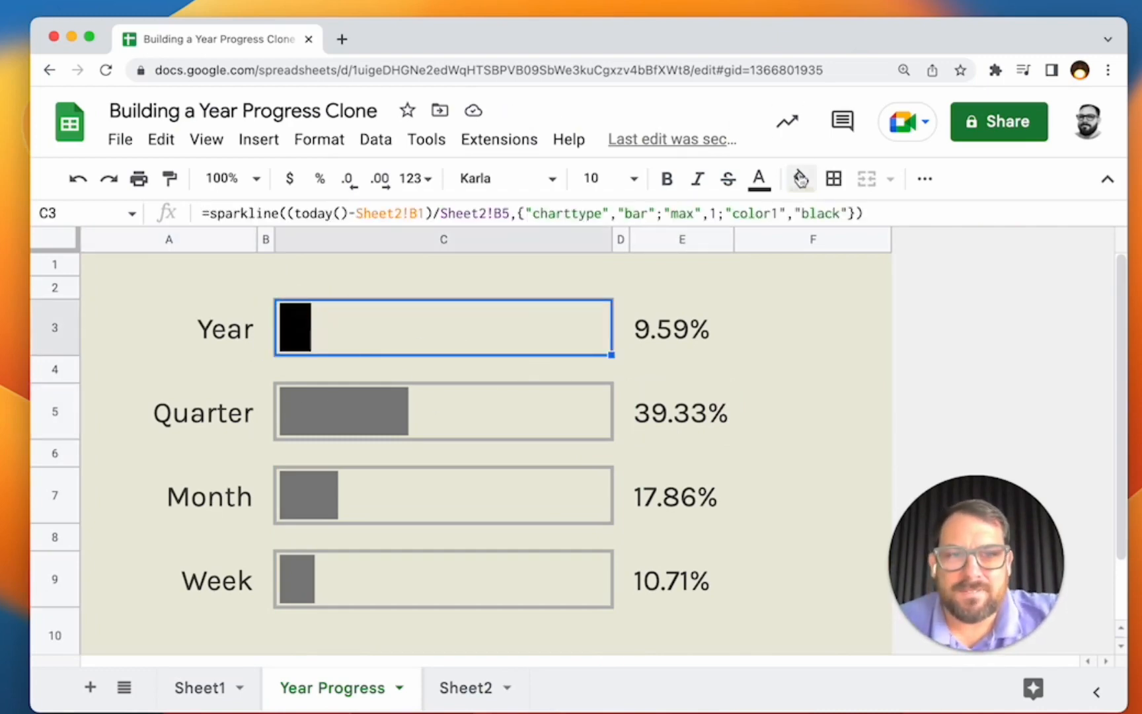
pyautogui.click(800, 179)
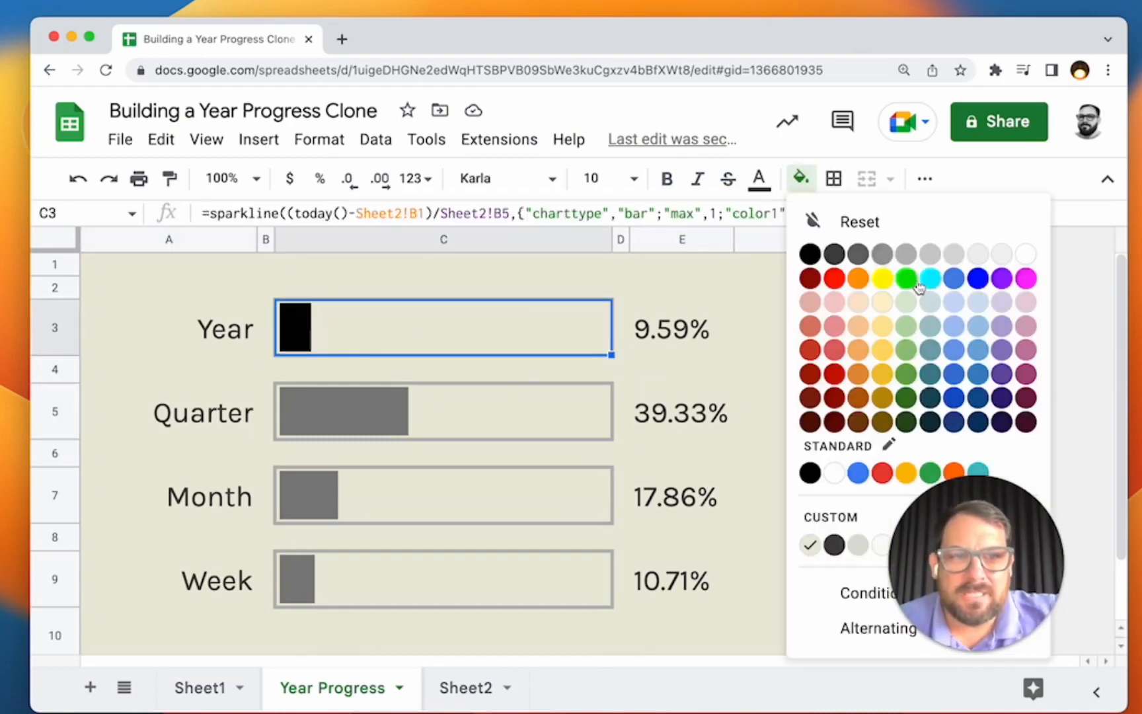
pyautogui.click(865, 553)
pyautogui.click(804, 180)
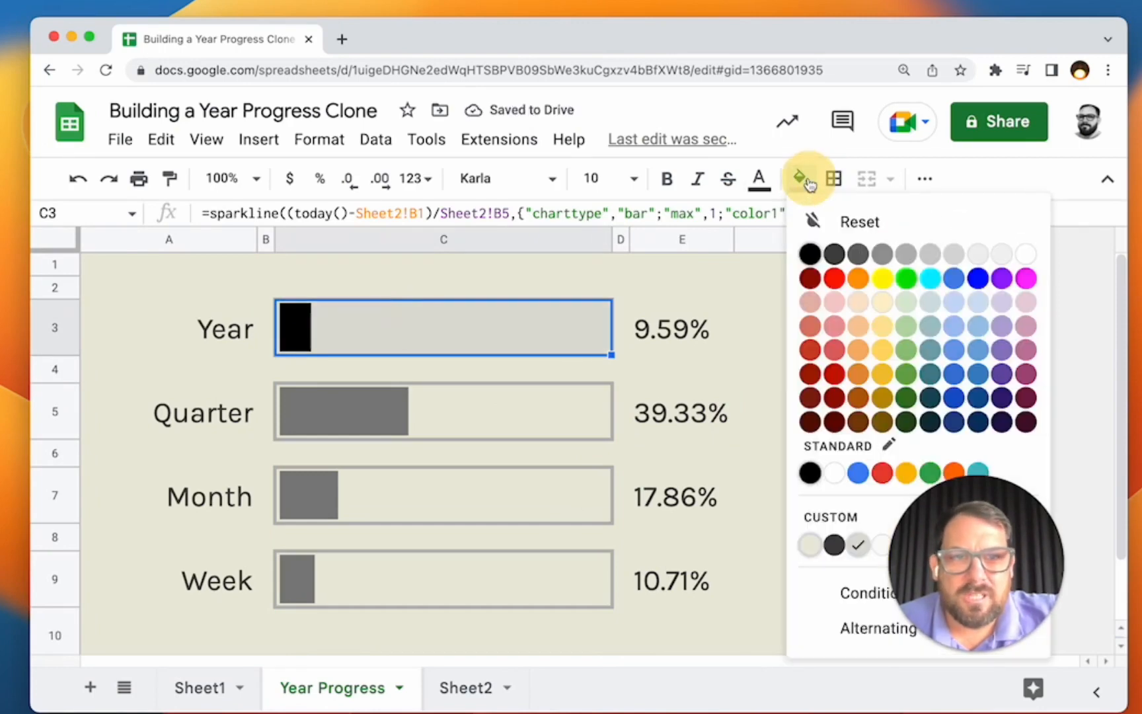
pyautogui.click(1002, 254)
pyautogui.click(699, 378)
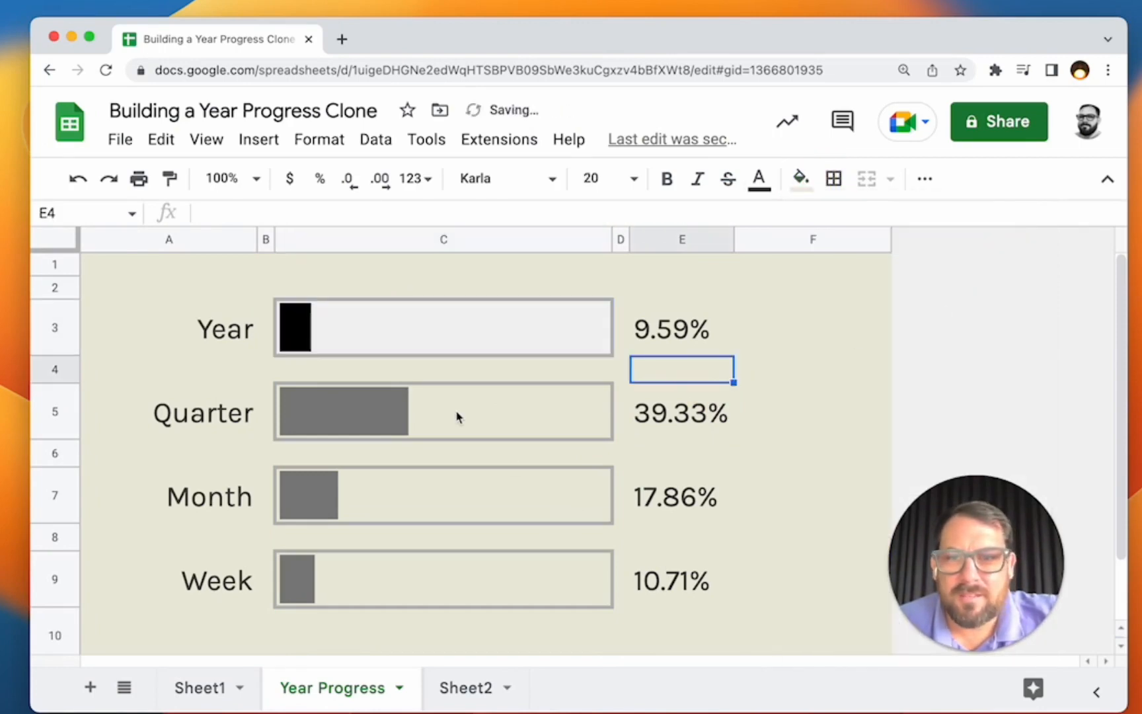
# Step: Apply the same very light gray fill to the Quarter, Month and Week sparkline cells C5, C7 and C9
pyautogui.click(457, 419)
pyautogui.press('super+y')
pyautogui.click(418, 501)
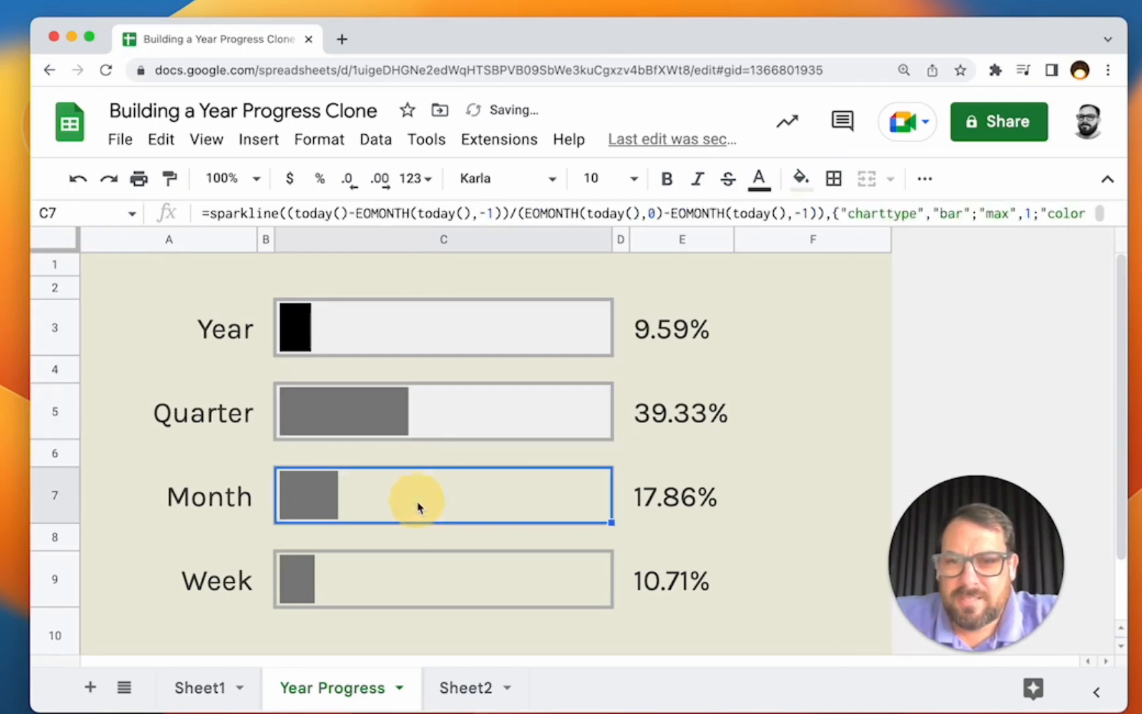
pyautogui.press('super+y')
pyautogui.click(411, 578)
pyautogui.press('super+y')
pyautogui.click(389, 413)
pyautogui.click(369, 328)
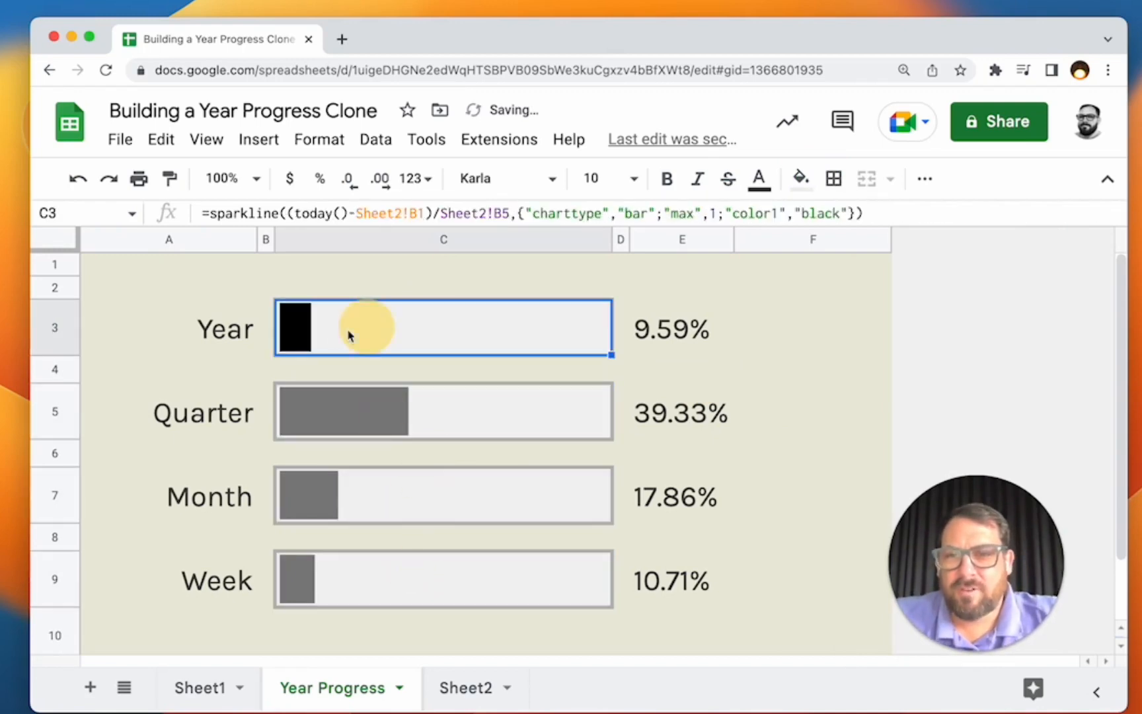
pyautogui.click(439, 418)
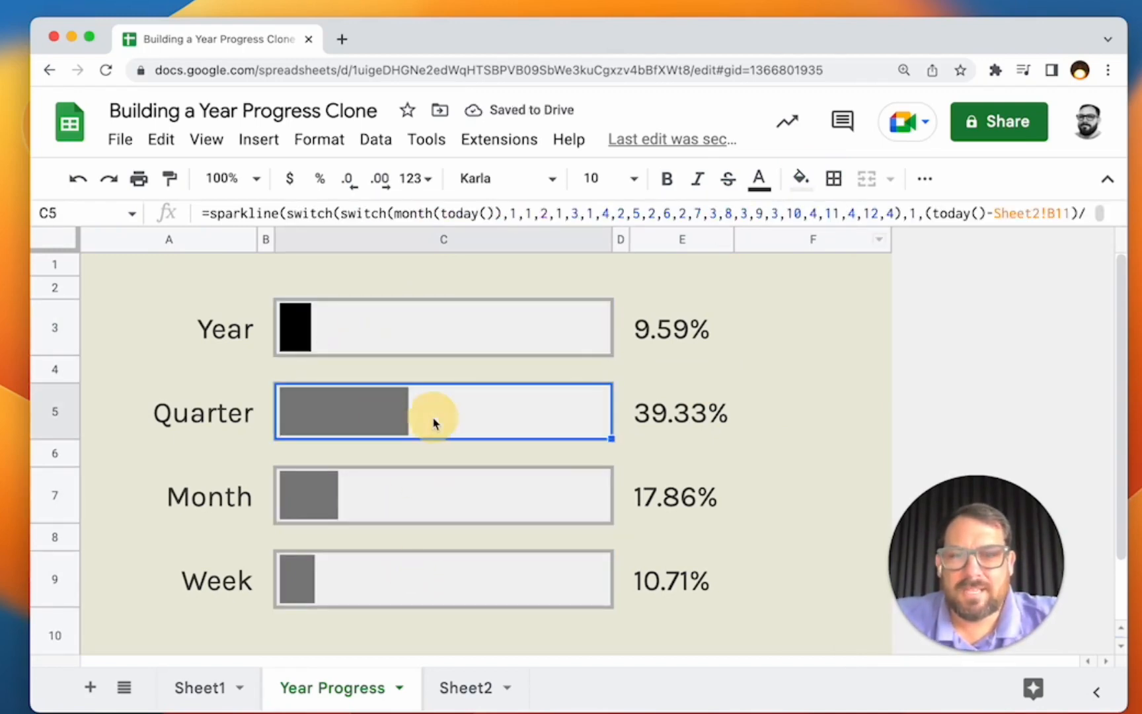
# Step: Change the color1 option in the Year sparkline formula in C3 to "orange"
pyautogui.click(408, 335)
pyautogui.doubleClick(408, 336)
pyautogui.press('Left')
pyautogui.press('Left')
pyautogui.press('Left')
pyautogui.press('BackSpace')
pyautogui.press('BackSpace')
pyautogui.press('BackSpace')
pyautogui.press('BackSpace')
pyautogui.press('BackSpace')
pyautogui.write('orange')
pyautogui.press('Return')
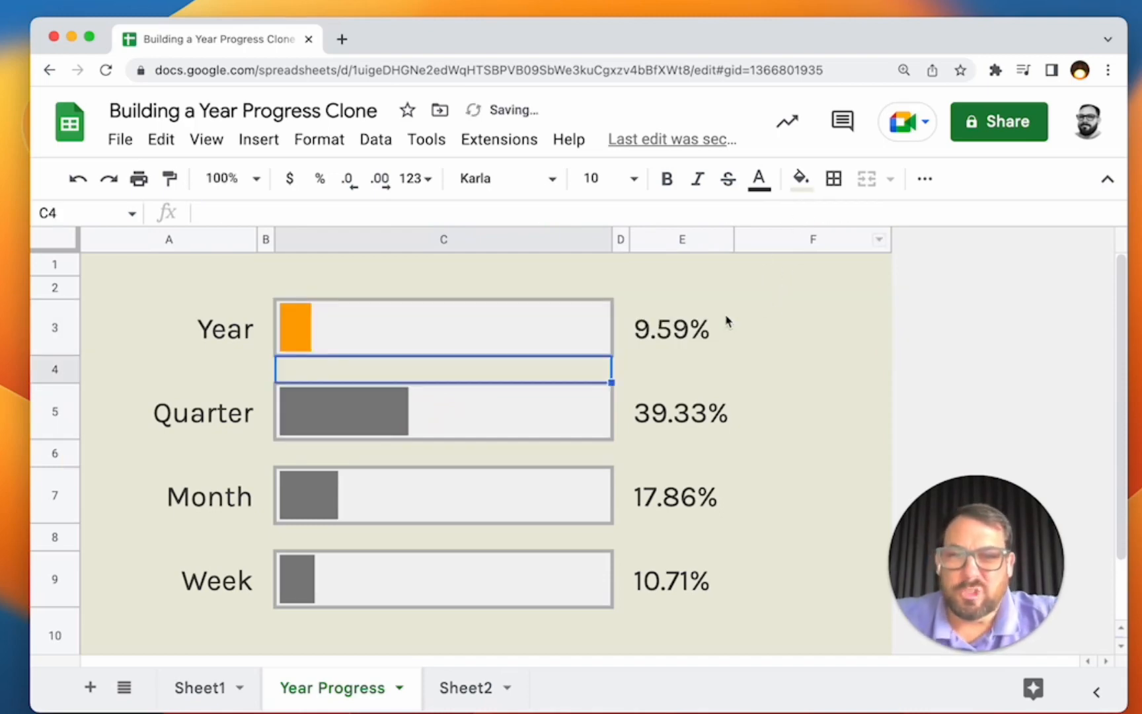
# Step: Try "blue" as the Year sparkline's bar color in C3 and undo the change
pyautogui.click(497, 351)
pyautogui.doubleClick(510, 326)
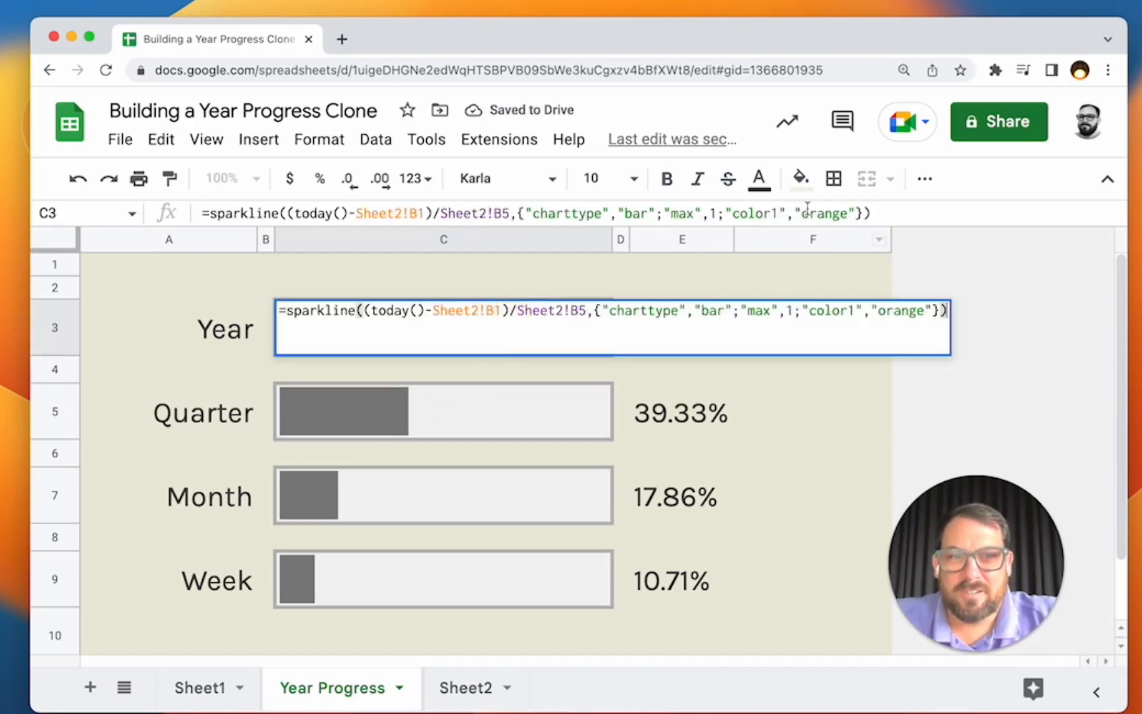
pyautogui.doubleClick(825, 212)
pyautogui.press('Right')
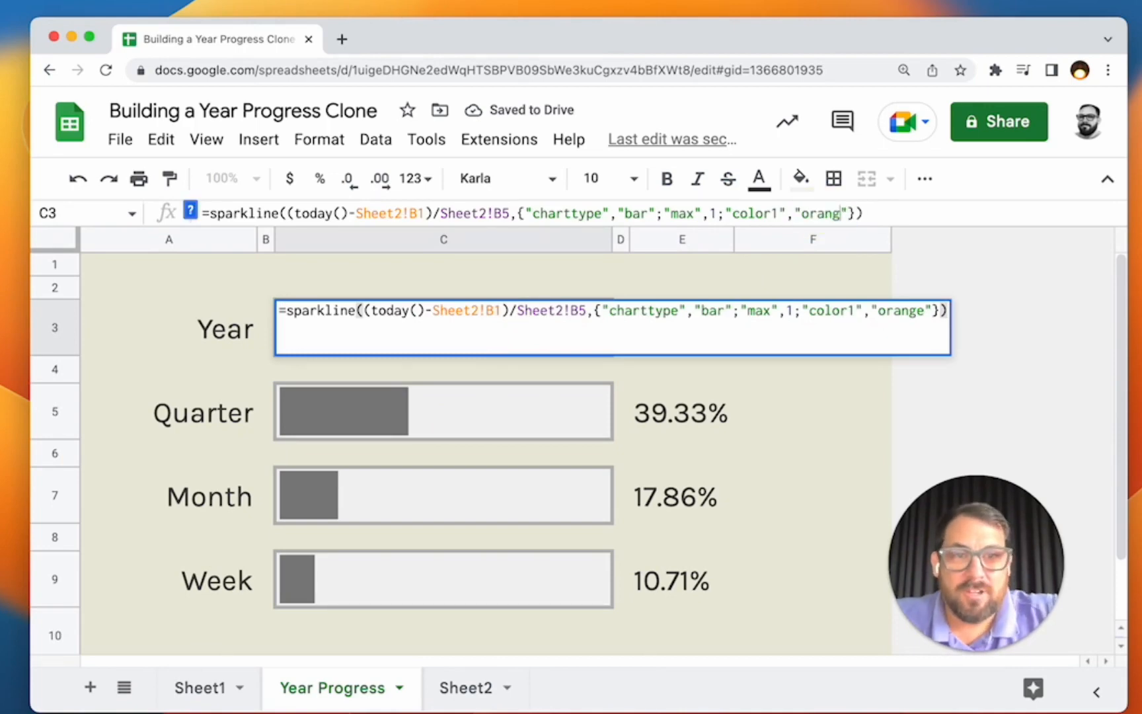
pyautogui.press('BackSpace')
pyautogui.press('BackSpace')
pyautogui.press('BackSpace')
pyautogui.press('BackSpace')
pyautogui.press('BackSpace')
pyautogui.press('BackSpace')
pyautogui.write('blue')
pyautogui.press('Return')
pyautogui.press('Up')
pyautogui.press('super+z')
# Step: Set the color1 option in the Year sparkline formula in C3 to "gray"
pyautogui.doubleClick(823, 212)
pyautogui.press('Left')
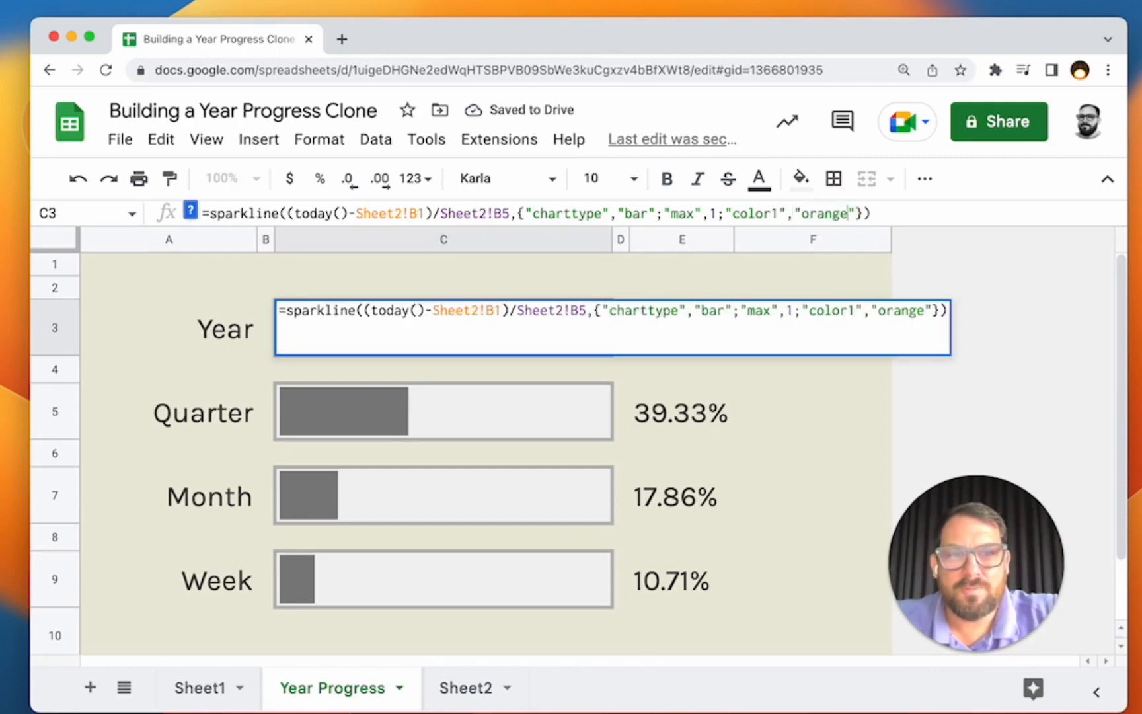
pyautogui.press('BackSpace')
pyautogui.press('BackSpace')
pyautogui.press('BackSpace')
pyautogui.press('BackSpace')
pyautogui.press('BackSpace')
pyautogui.press('BackSpace')
pyautogui.write('gray')
pyautogui.press('Return')
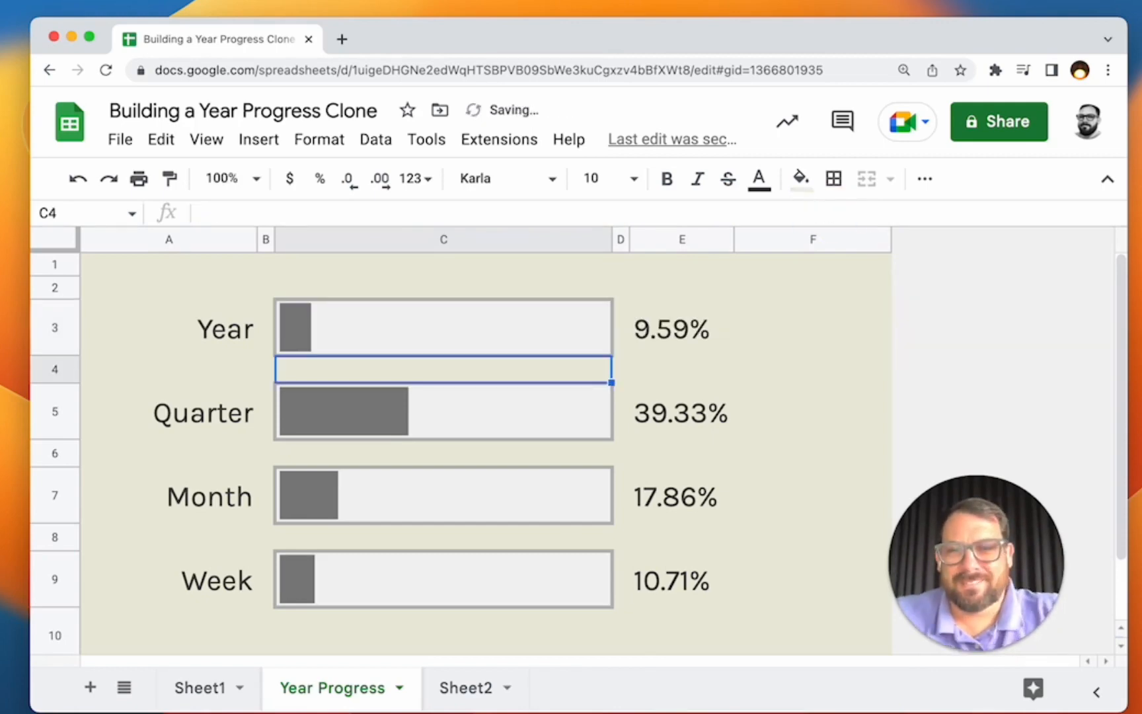
pyautogui.click(682, 408)
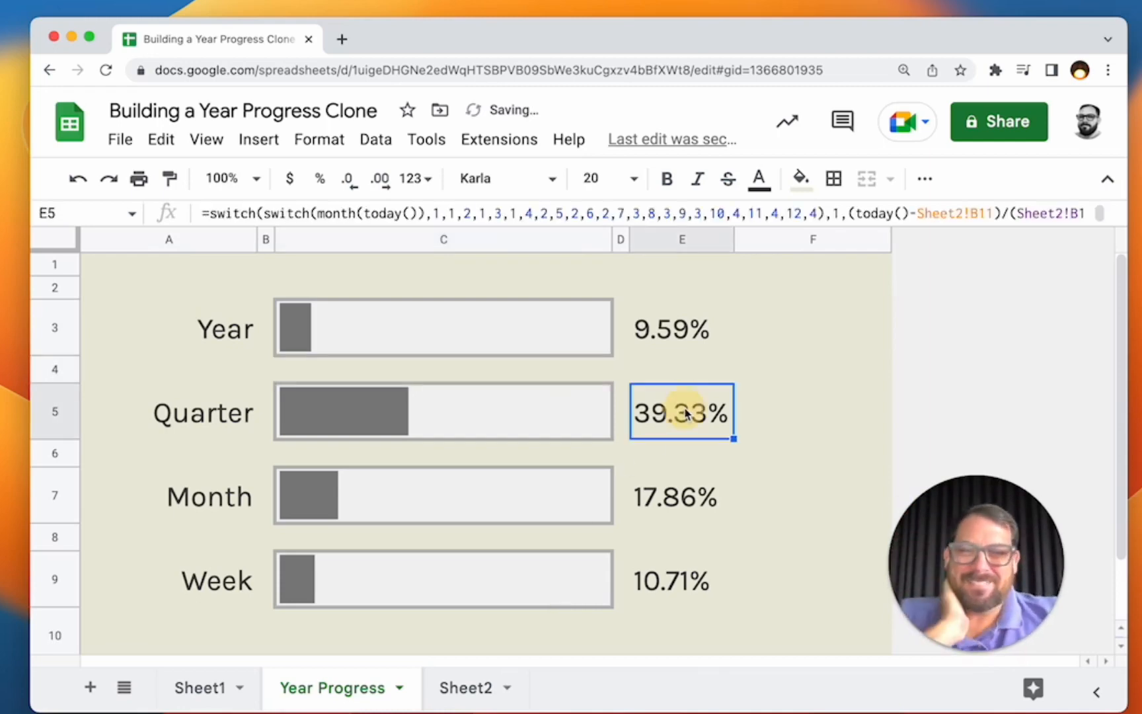
pyautogui.click(676, 329)
pyautogui.click(812, 295)
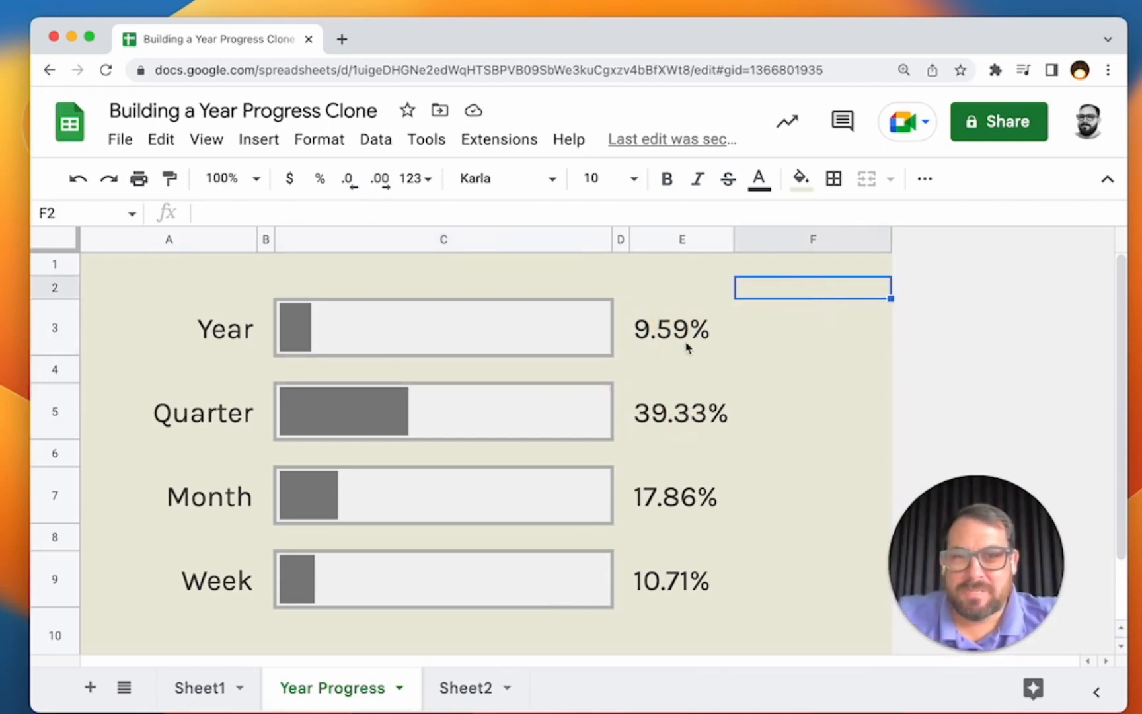
pyautogui.click(461, 330)
pyautogui.click(513, 516)
pyautogui.click(481, 347)
pyautogui.click(476, 376)
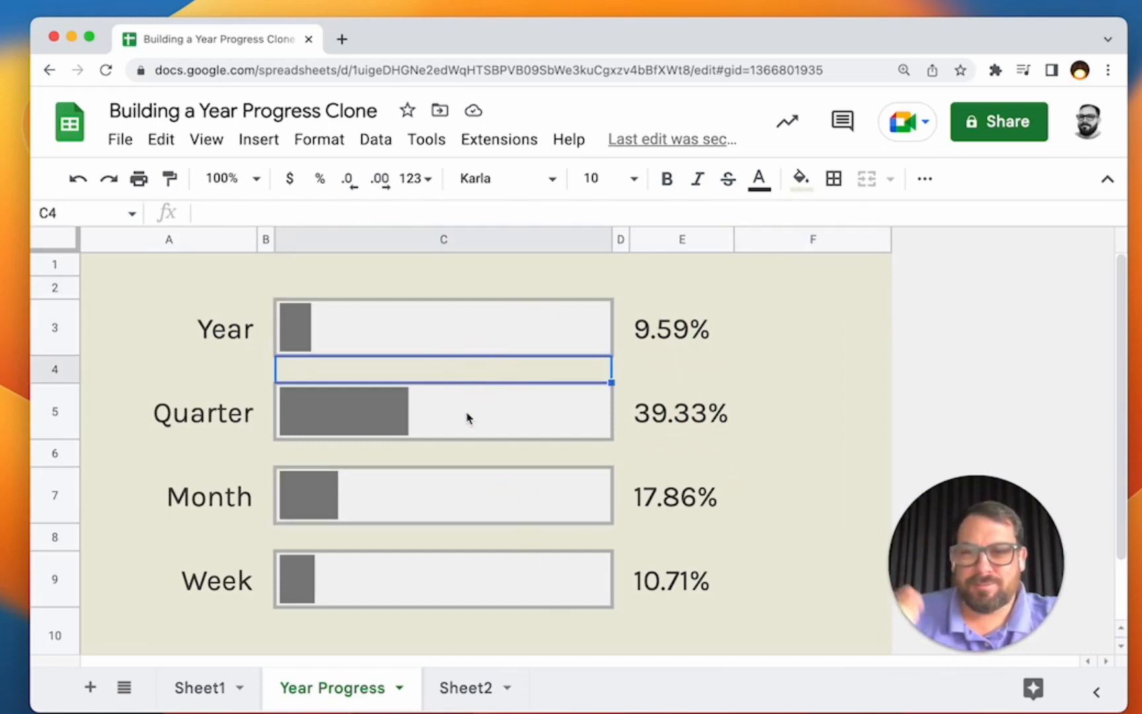
pyautogui.click(467, 416)
pyautogui.click(346, 488)
pyautogui.click(349, 577)
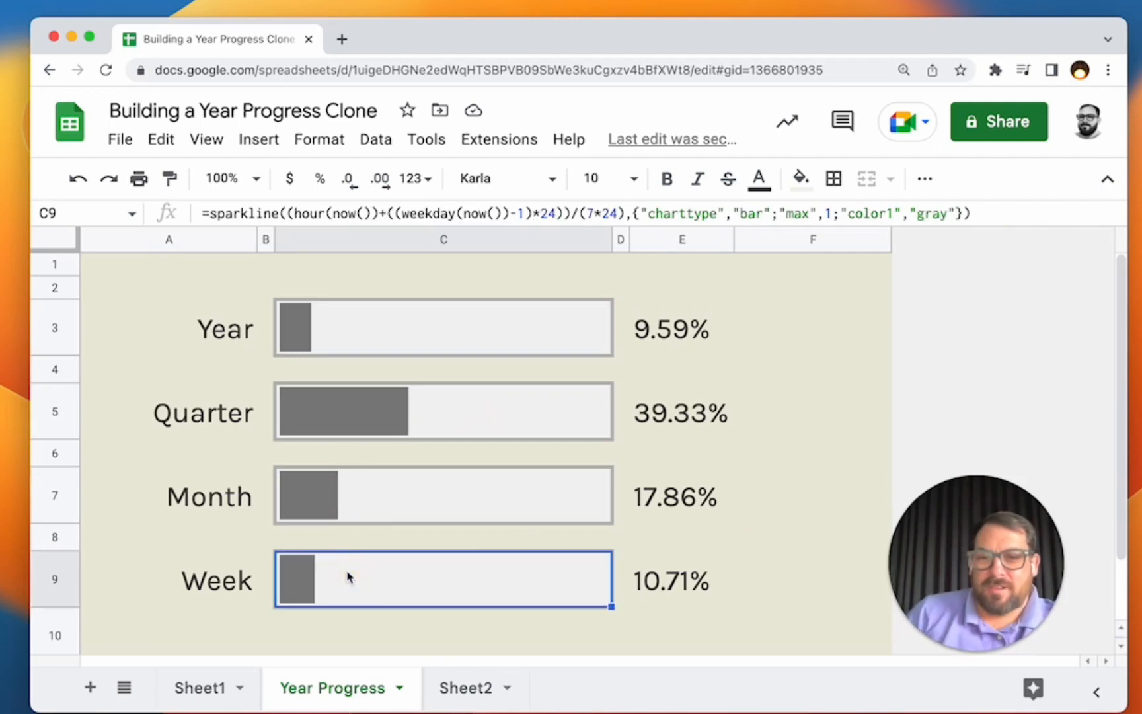
pyautogui.click(59, 577)
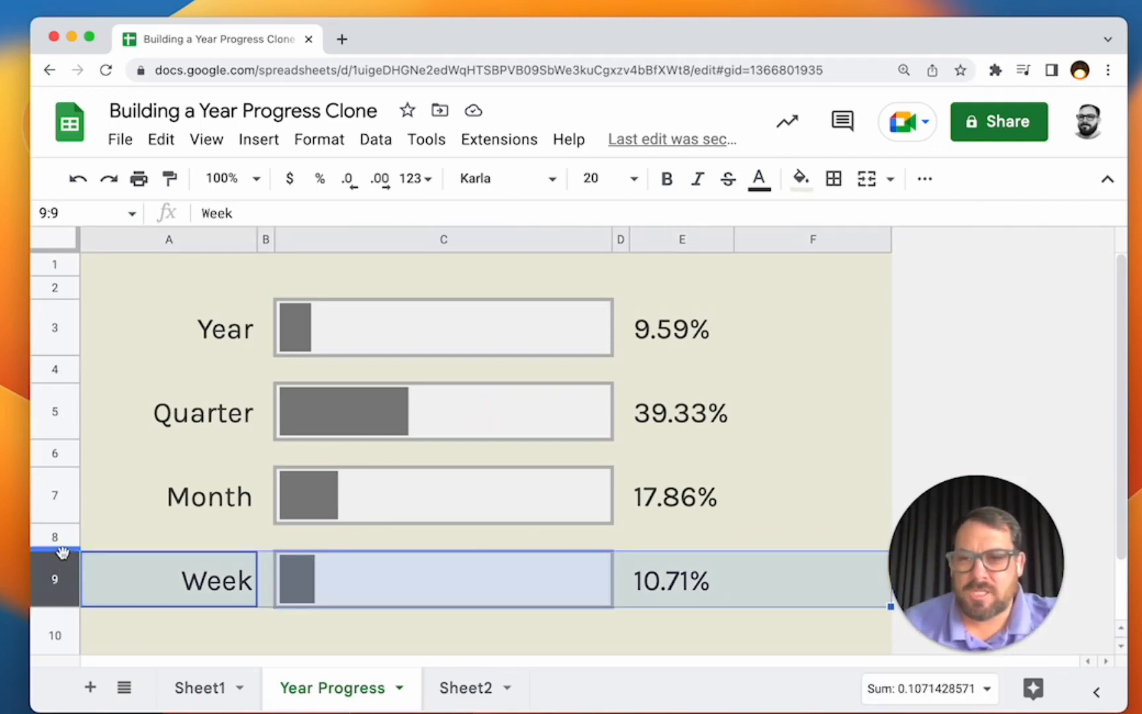
pyautogui.click(164, 344)
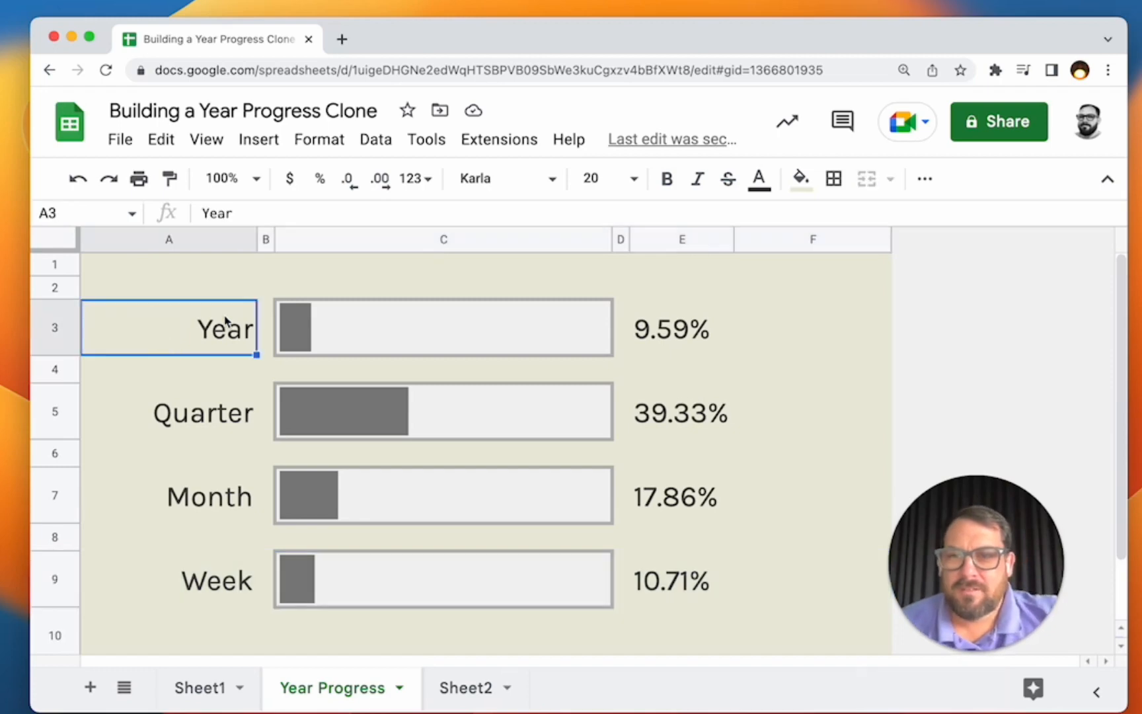
pyautogui.moveTo(185, 426); pyautogui.dragTo(630, 549)
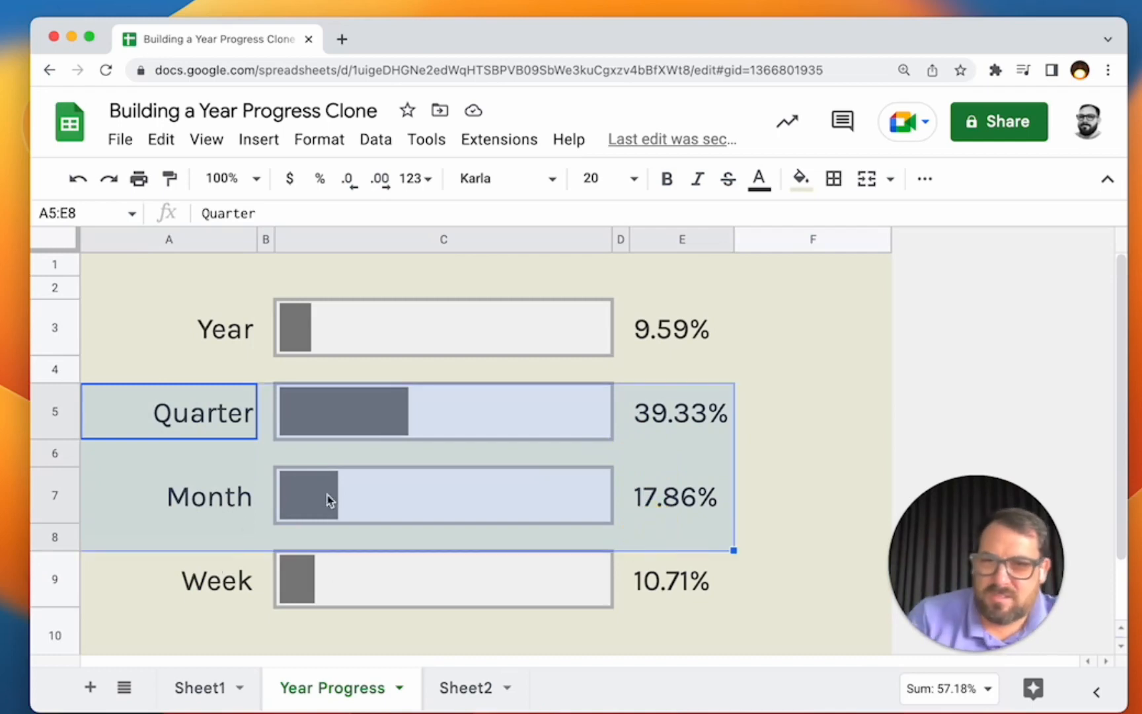
# Step: Reorder the rows so that Month comes before Quarter, keeping a blank spacer row between them
pyautogui.click(339, 412)
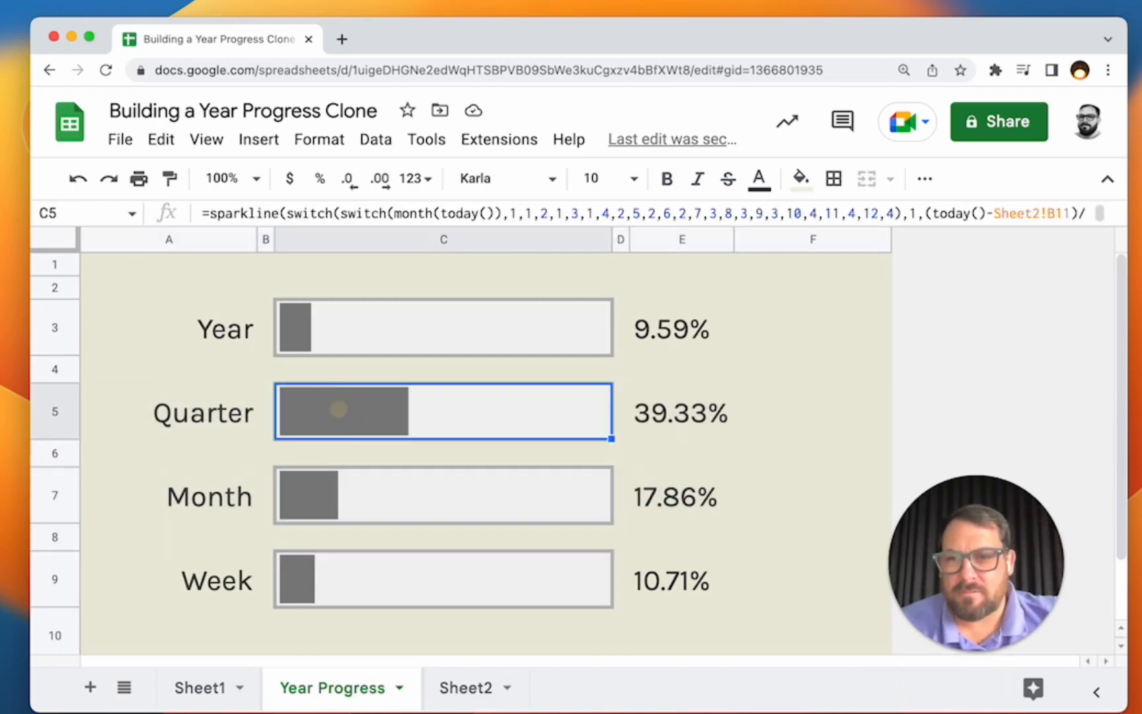
pyautogui.click(49, 438)
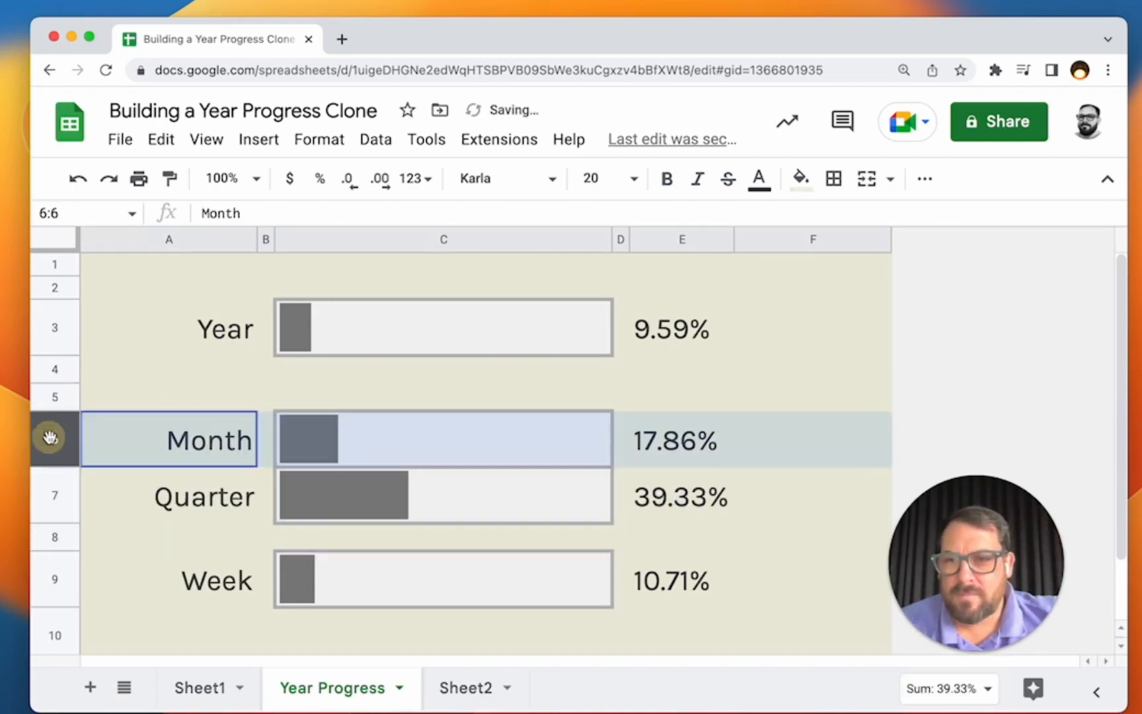
pyautogui.moveTo(49, 438); pyautogui.dragTo(48, 390)
pyautogui.click(365, 410)
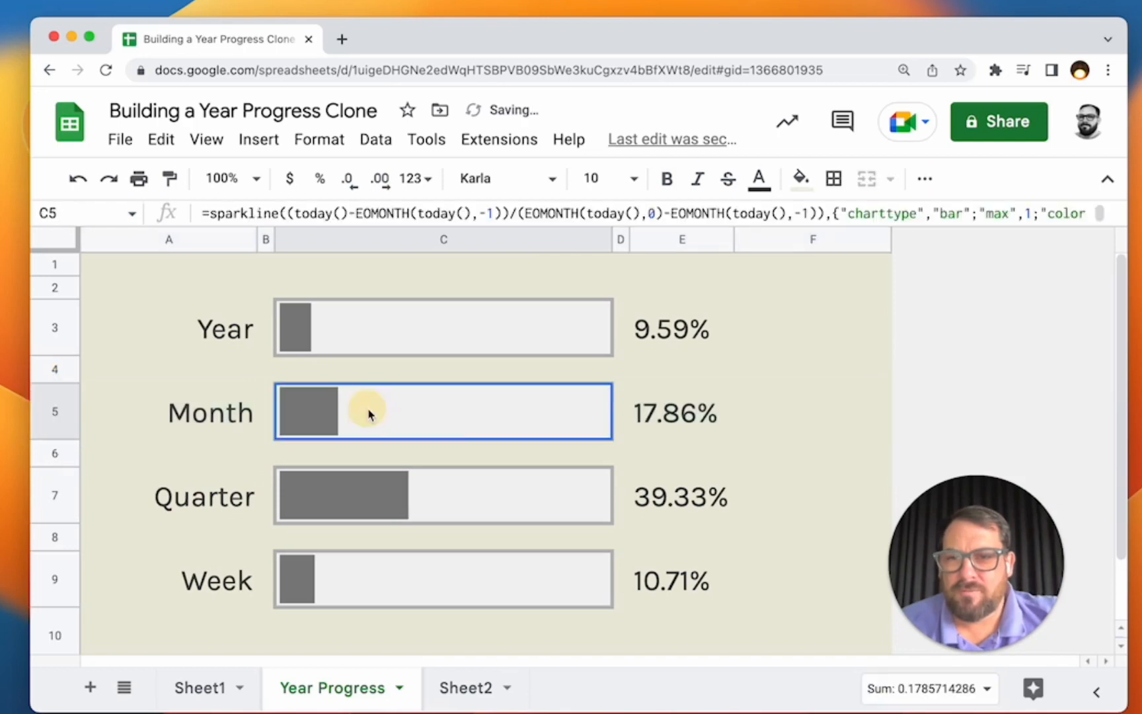
# Step: Try font sizes 18 and 12 on the Month, Quarter and Week range A5:E9, and settle on 14
pyautogui.moveTo(188, 419); pyautogui.dragTo(687, 582)
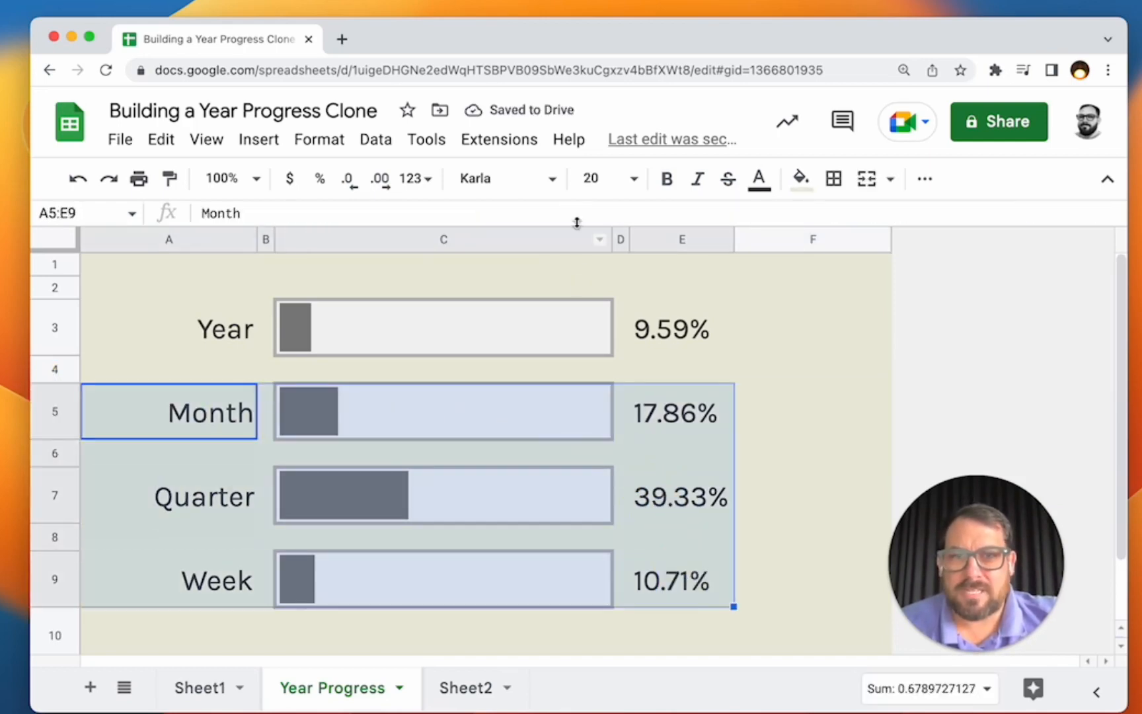
pyautogui.click(633, 179)
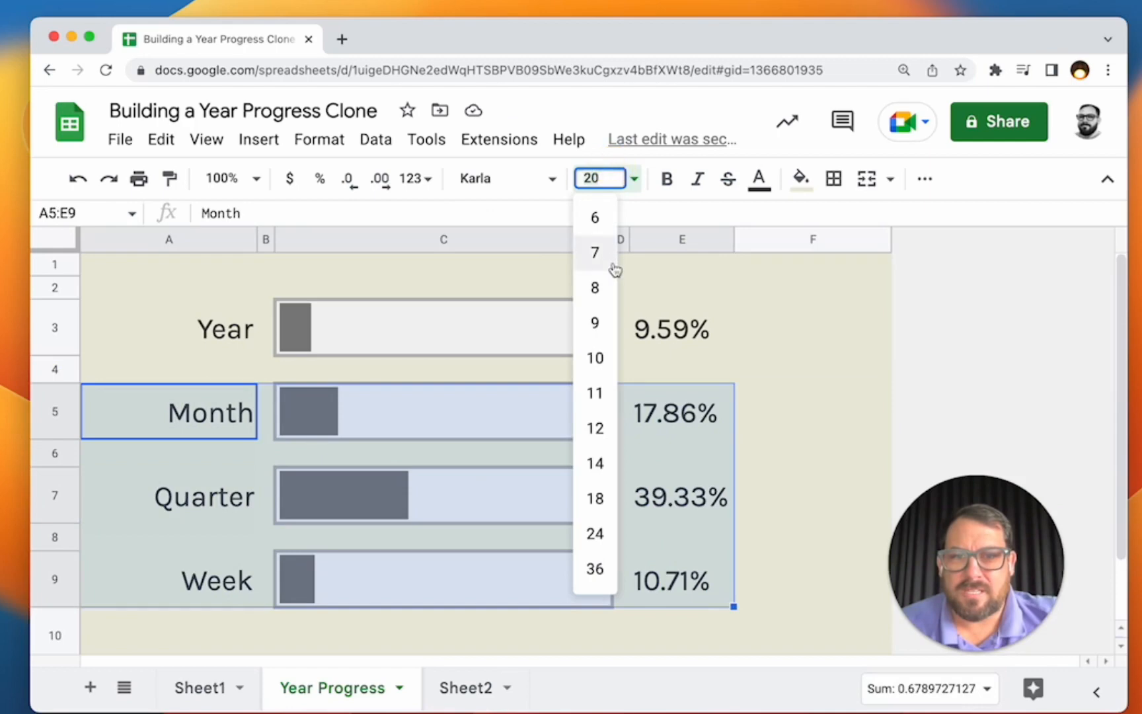
pyautogui.click(599, 499)
pyautogui.click(611, 183)
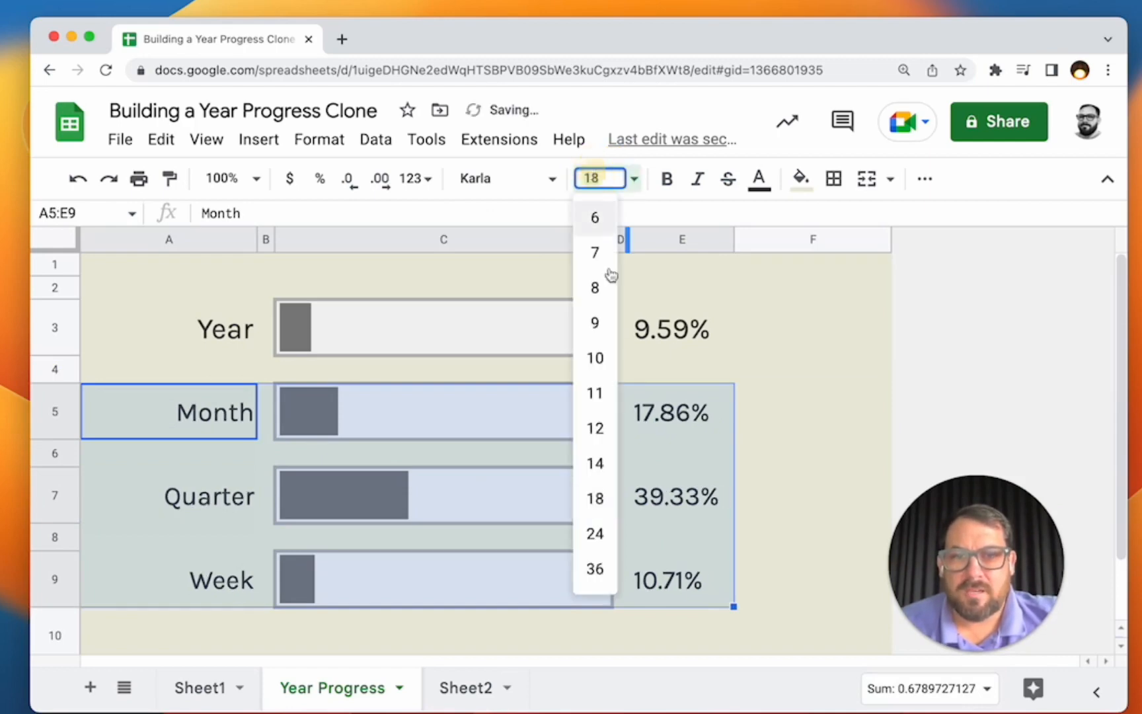
pyautogui.click(599, 437)
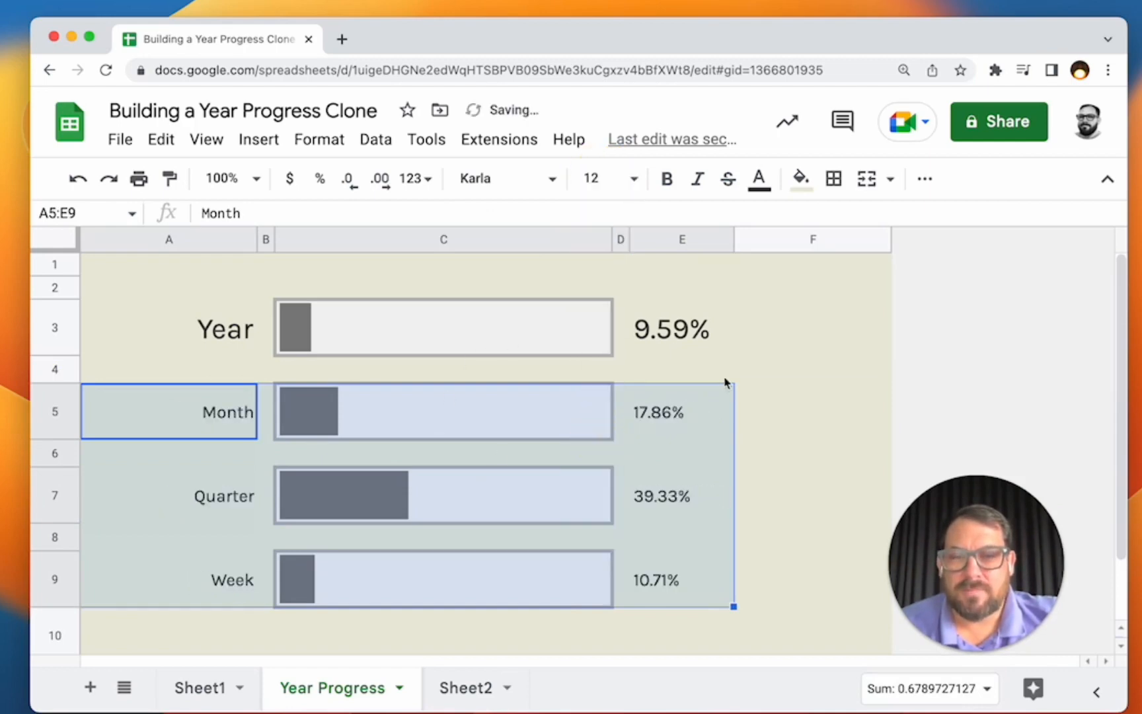
pyautogui.click(612, 179)
pyautogui.click(606, 464)
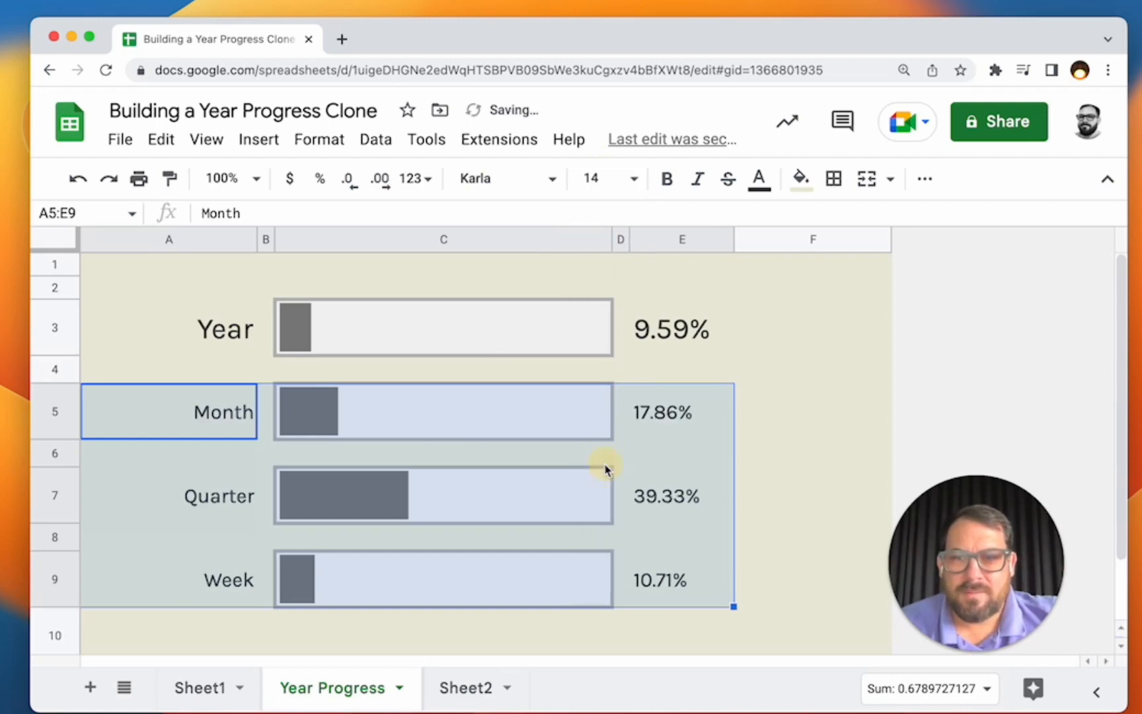
# Step: Set the font size of the Year row's label and percentage in A3:E3 to 24
pyautogui.moveTo(199, 341); pyautogui.dragTo(674, 331)
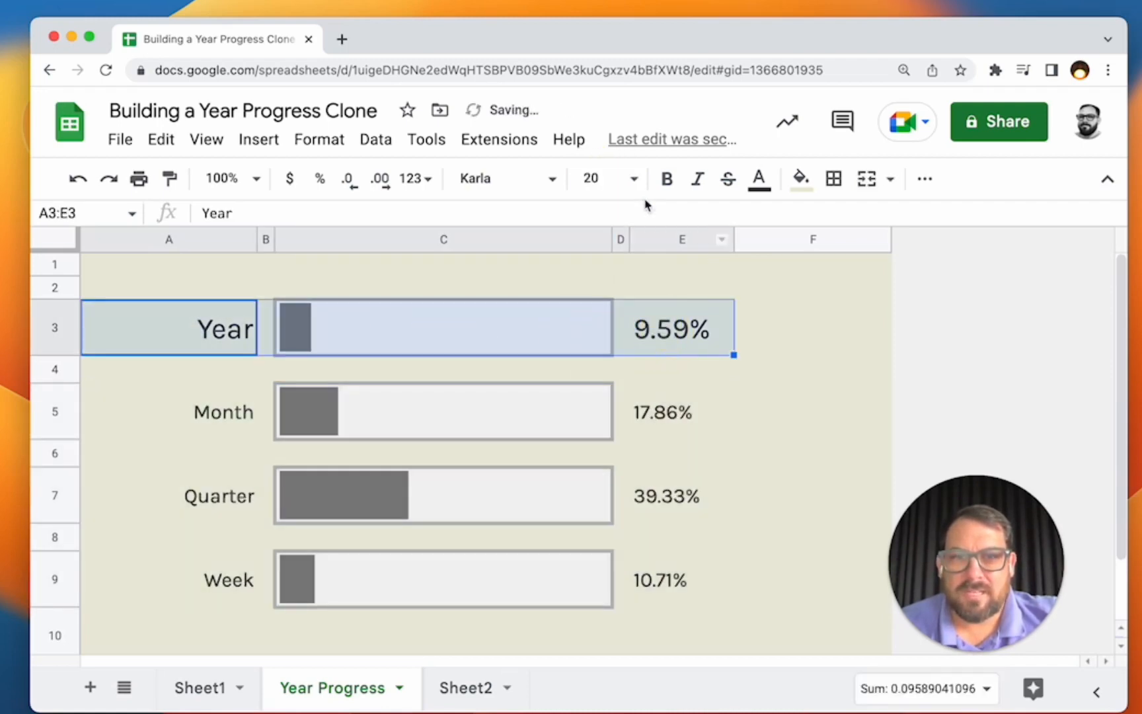
pyautogui.click(634, 179)
pyautogui.click(603, 533)
pyautogui.click(772, 423)
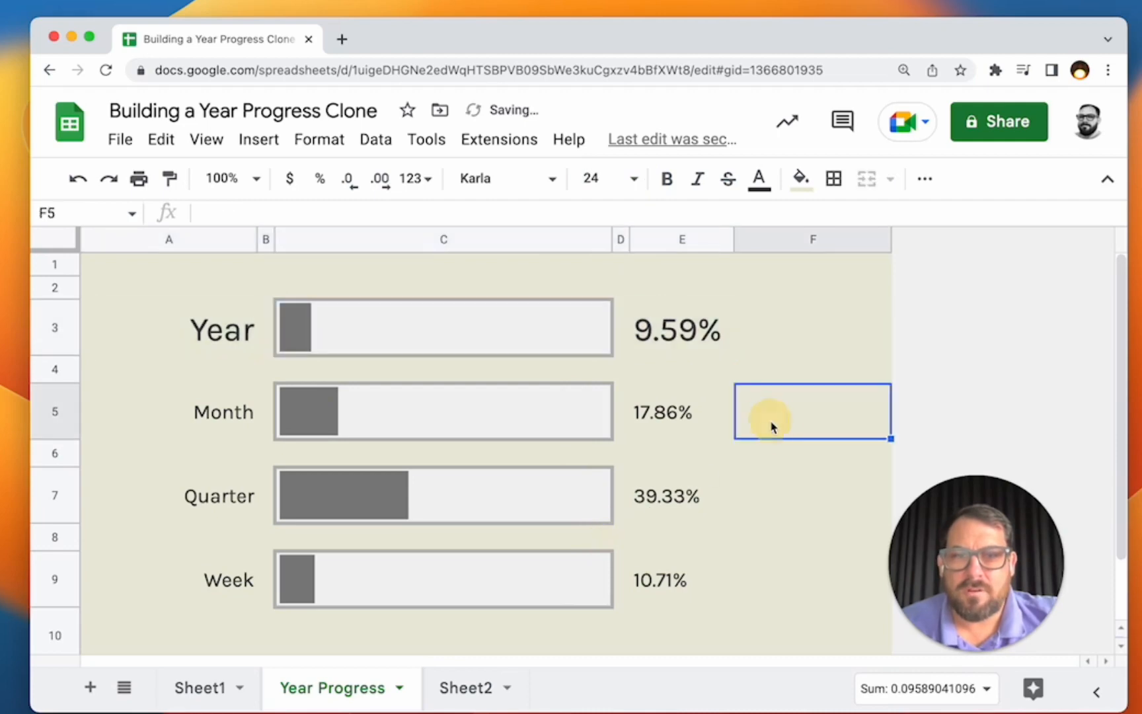
pyautogui.click(211, 413)
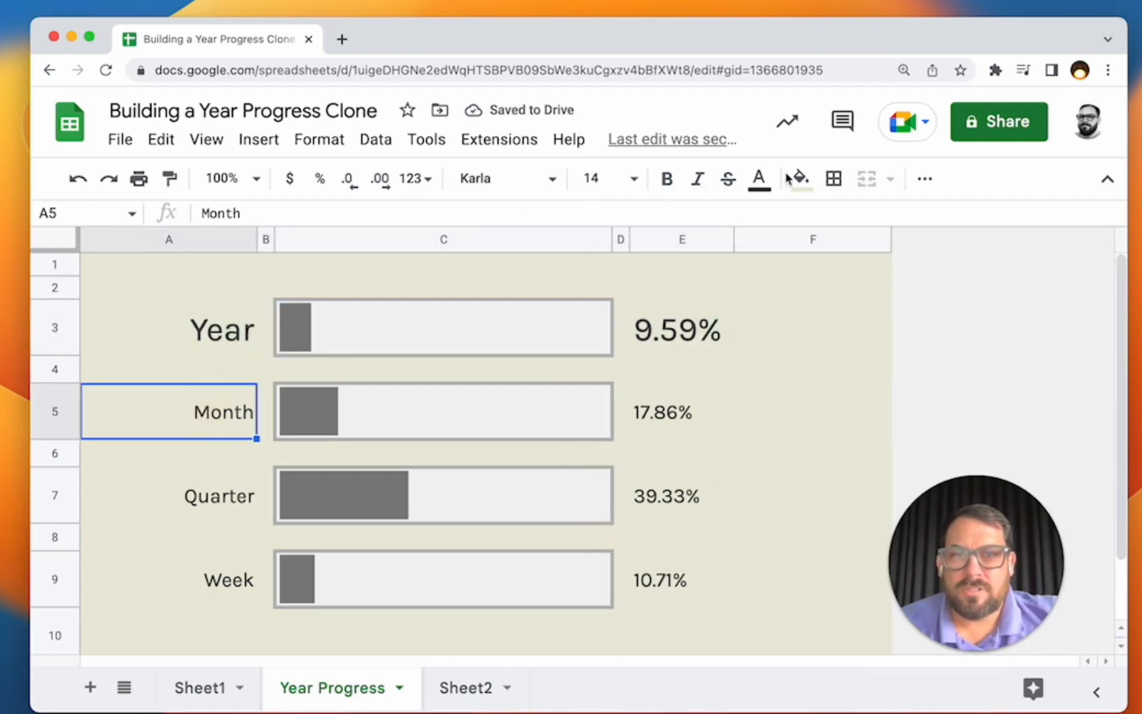
# Step: Set the text color of the Month, Quarter and Week labels and their percentages to gray
pyautogui.click(759, 179)
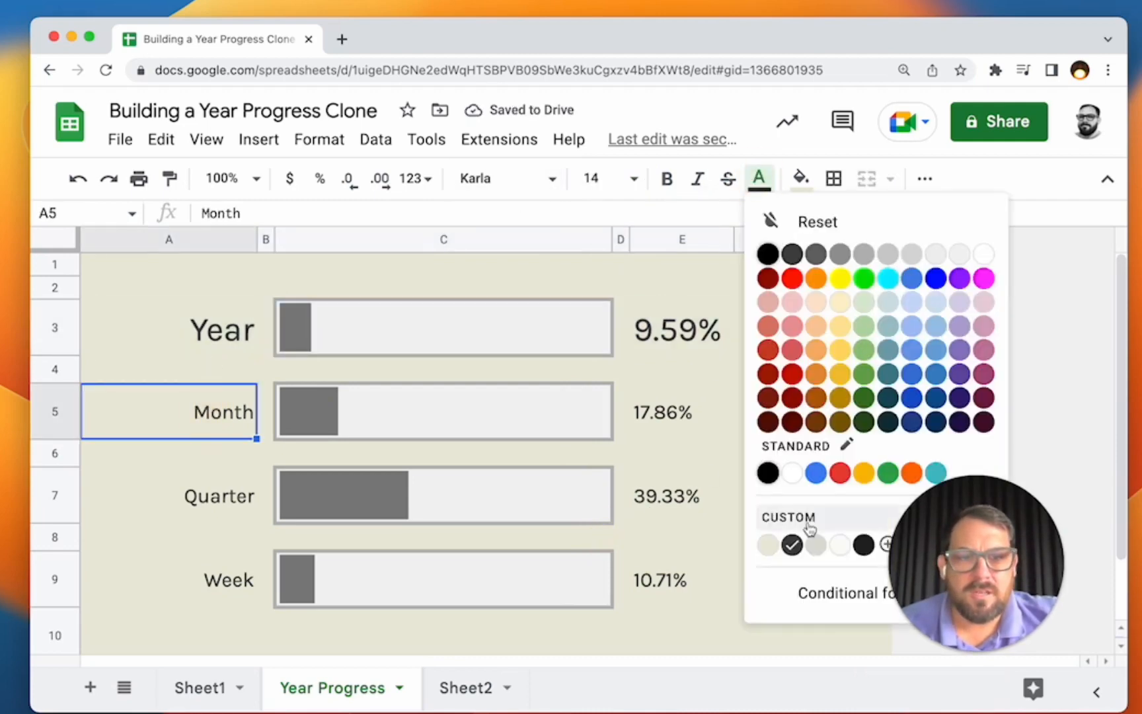
pyautogui.click(841, 255)
pyautogui.click(157, 501)
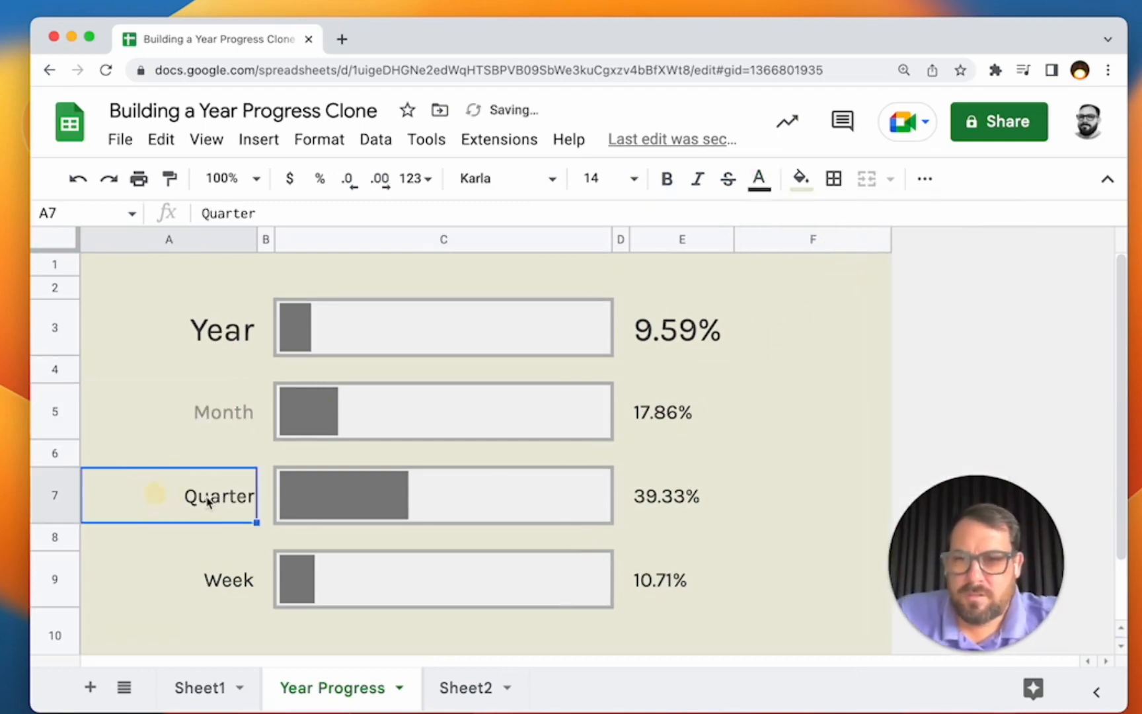
pyautogui.moveTo(205, 504); pyautogui.dragTo(214, 600)
pyautogui.press('super+y')
pyautogui.click(716, 476)
pyautogui.moveTo(702, 436); pyautogui.dragTo(688, 581)
pyautogui.press('super+y')
pyautogui.click(753, 455)
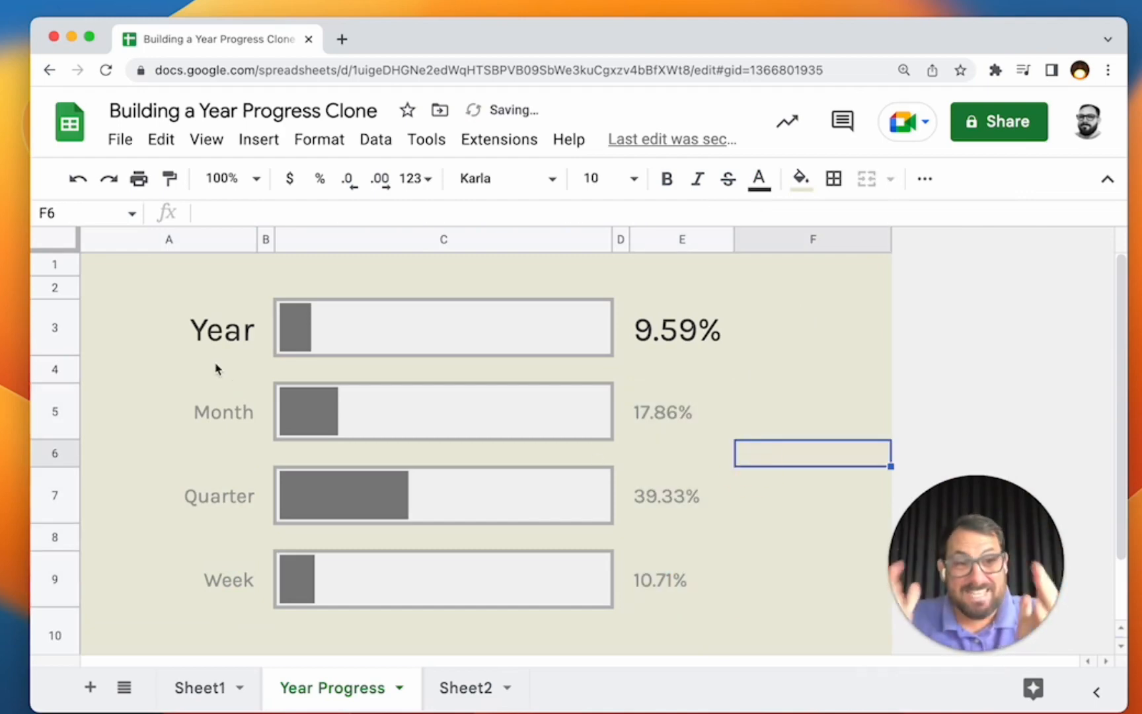
pyautogui.click(198, 691)
pyautogui.click(301, 690)
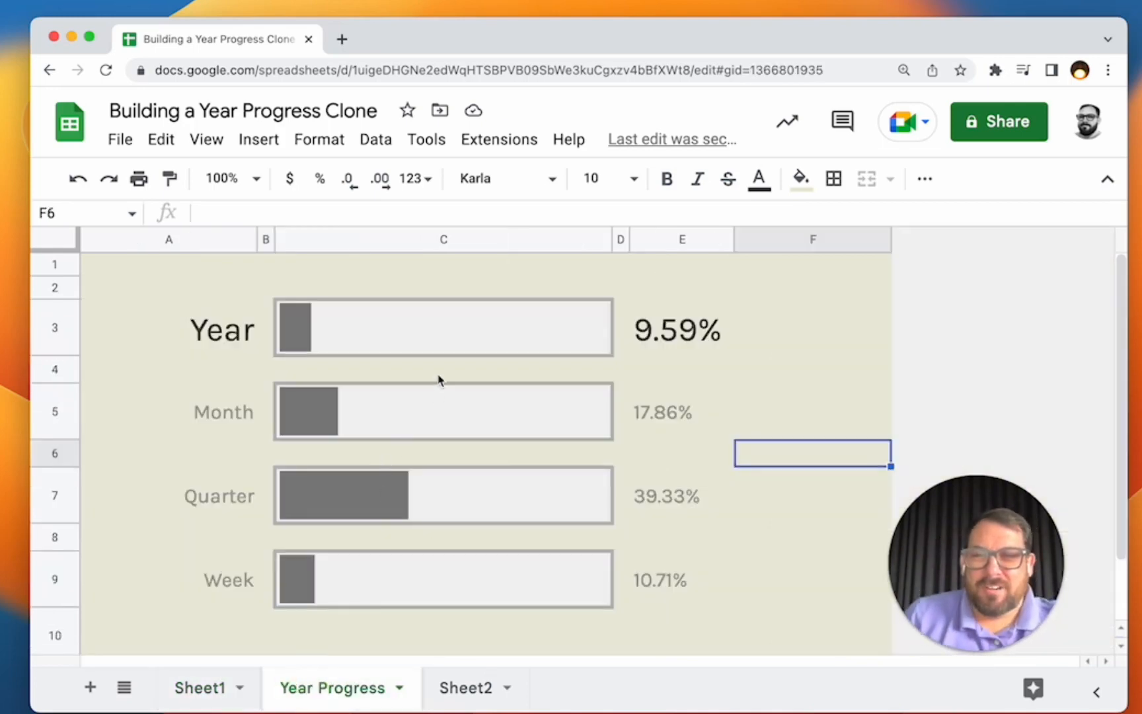
pyautogui.click(447, 345)
pyautogui.click(718, 343)
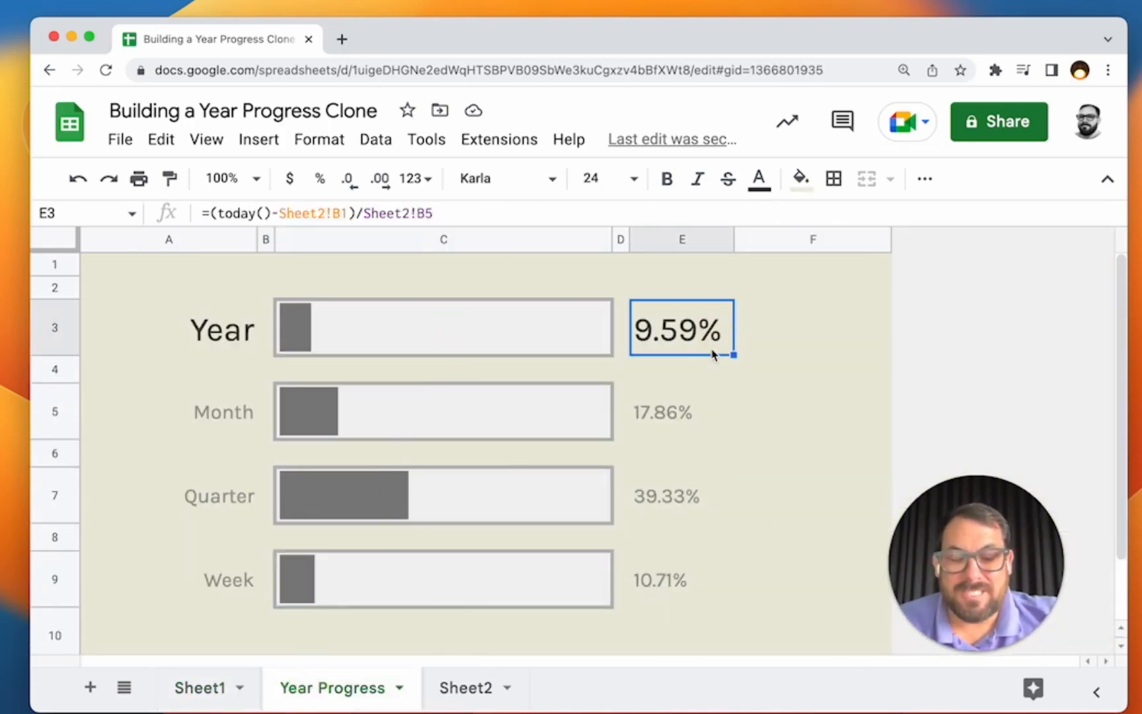
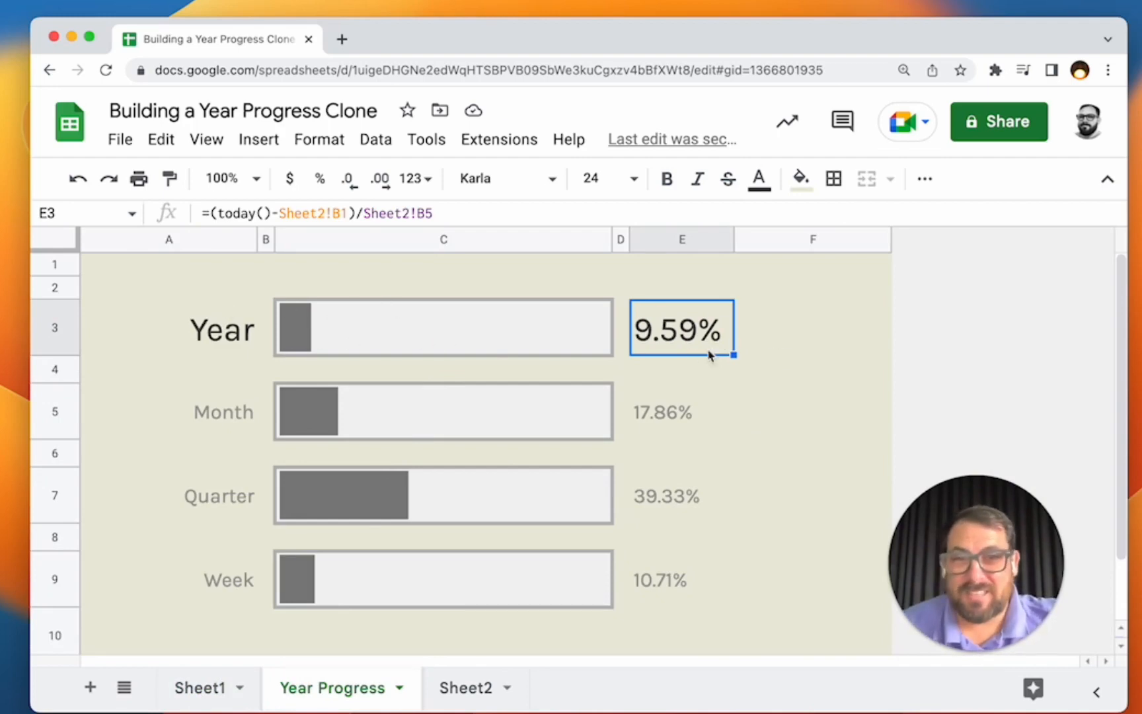
pyautogui.click(265, 265)
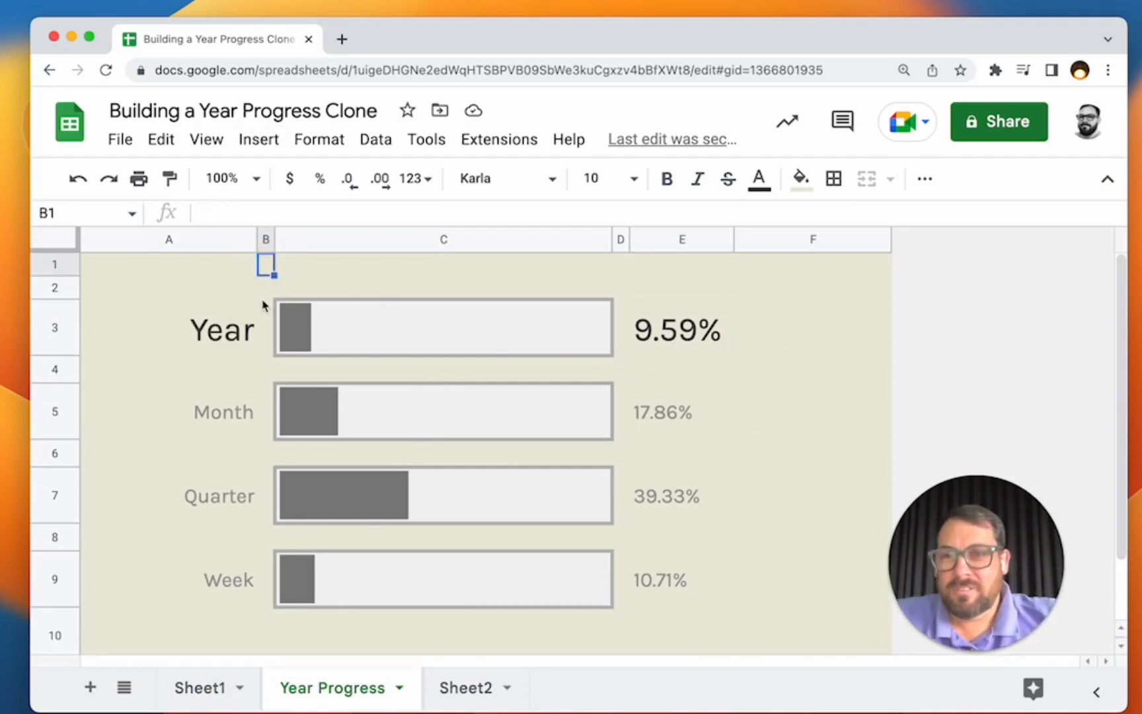
pyautogui.click(297, 291)
# Step: Try "Year Progress" as the label in A3
pyautogui.click(214, 340)
pyautogui.doubleClick(214, 341)
pyautogui.write('Progress')
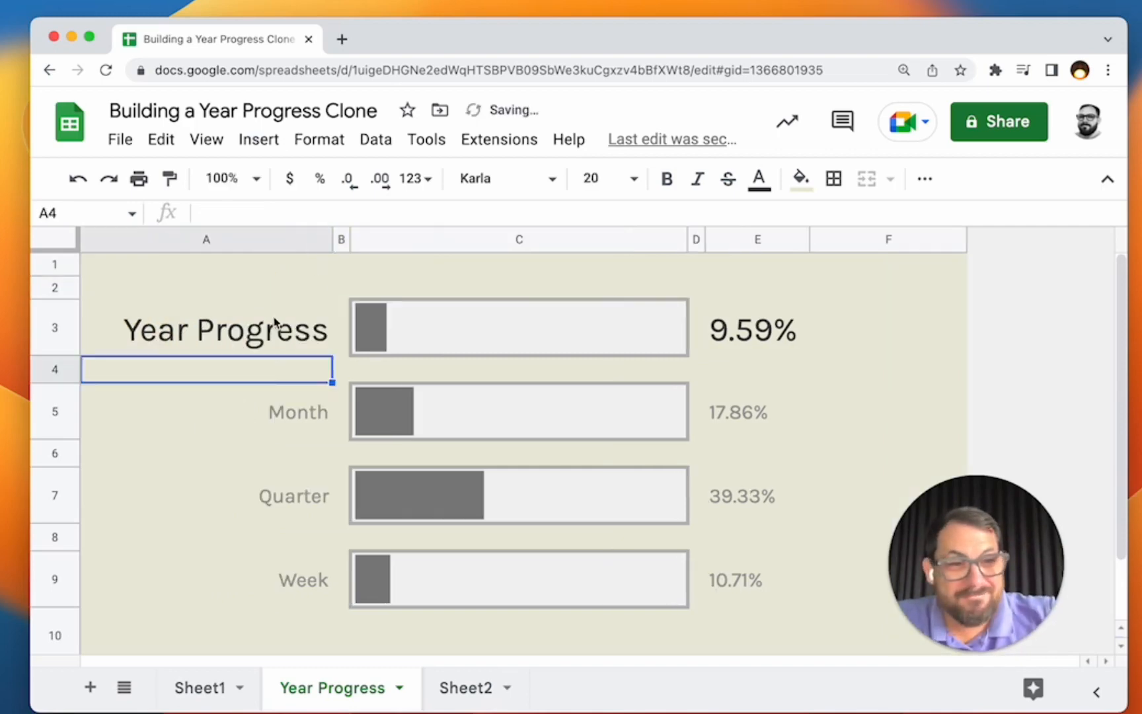
# Step: Change the label in A3 back to "Year" and narrow column A to fit the labels
pyautogui.click(276, 327)
pyautogui.write('Year')
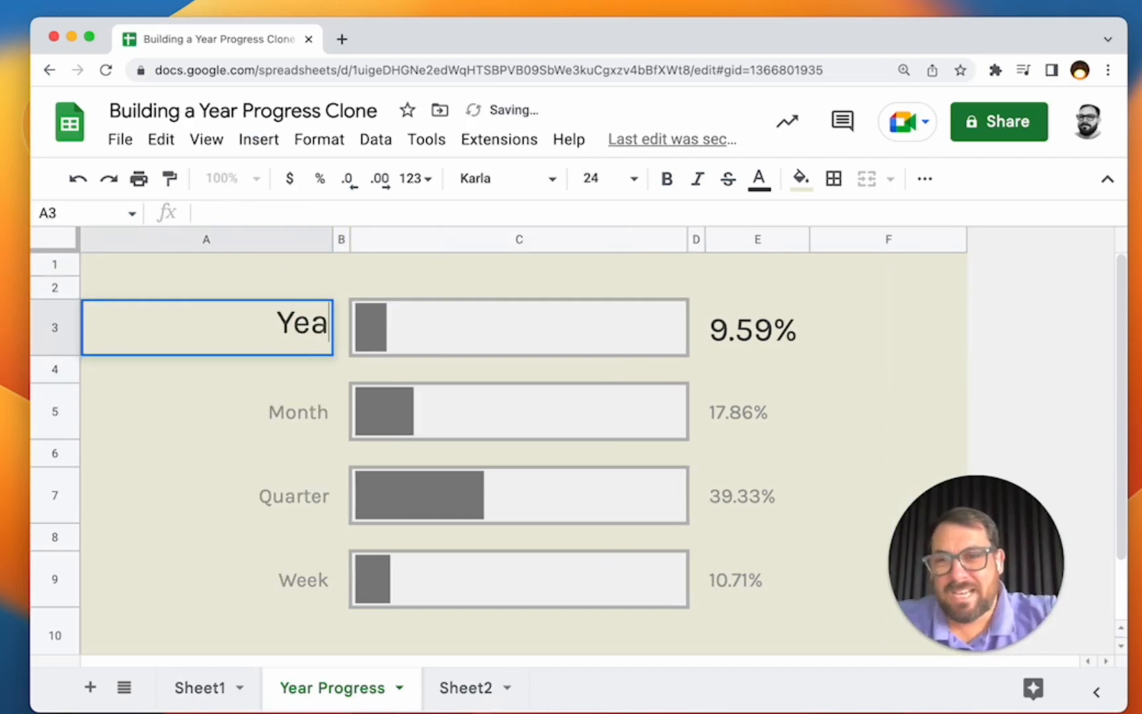
pyautogui.write('r')
pyautogui.press('Return')
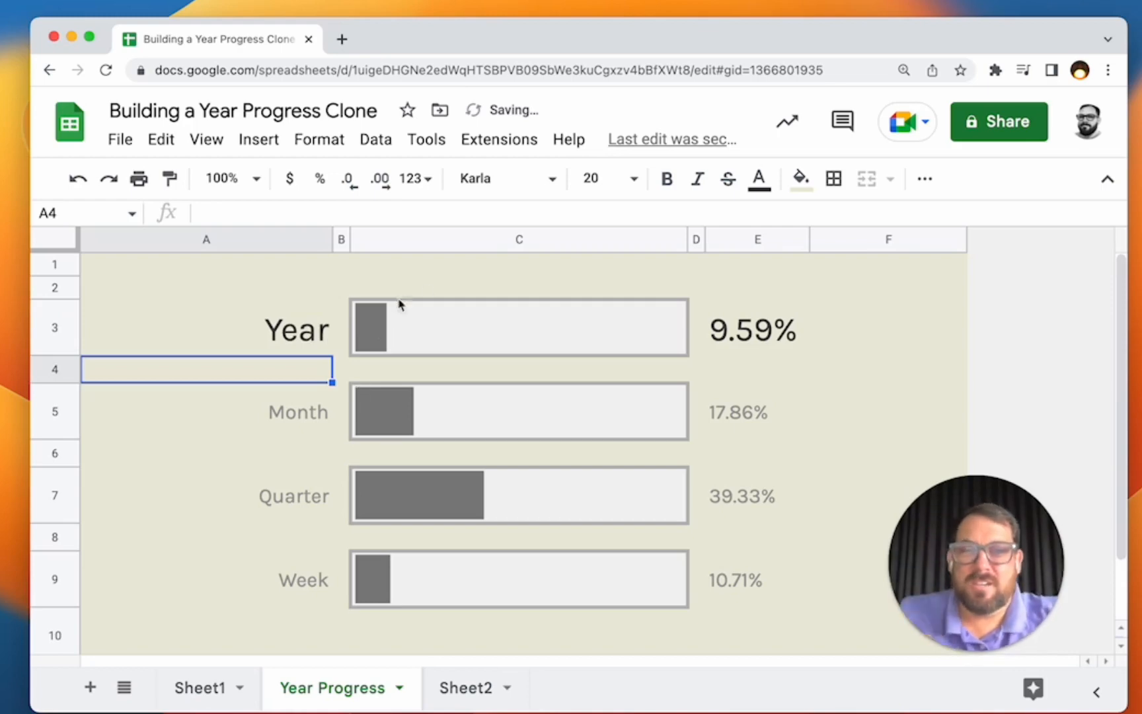
pyautogui.moveTo(332, 239); pyautogui.dragTo(238, 239)
pyautogui.click(174, 299)
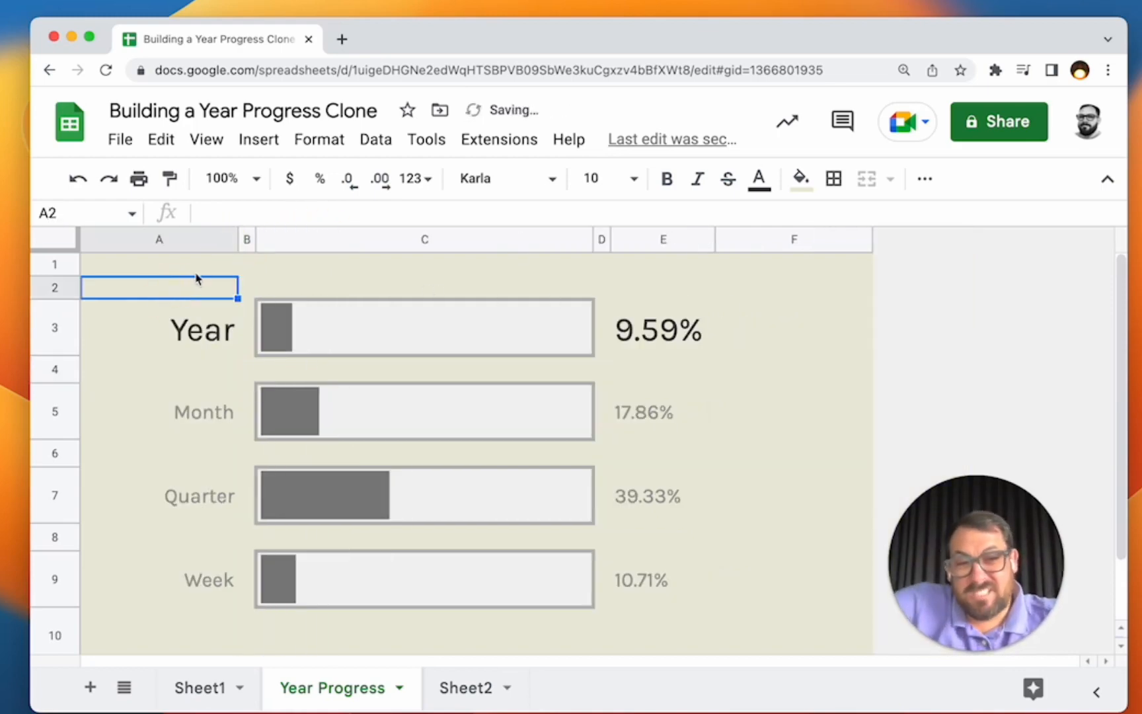
# Step: Increase the heights of the empty row above Year and the empty row below Week
pyautogui.moveTo(61, 297); pyautogui.dragTo(66, 321)
pyautogui.scroll(-3, 61, 558)
pyautogui.moveTo(61, 559); pyautogui.dragTo(60, 591)
pyautogui.click(179, 553)
pyautogui.scroll(3, 179, 554)
pyautogui.click(185, 288)
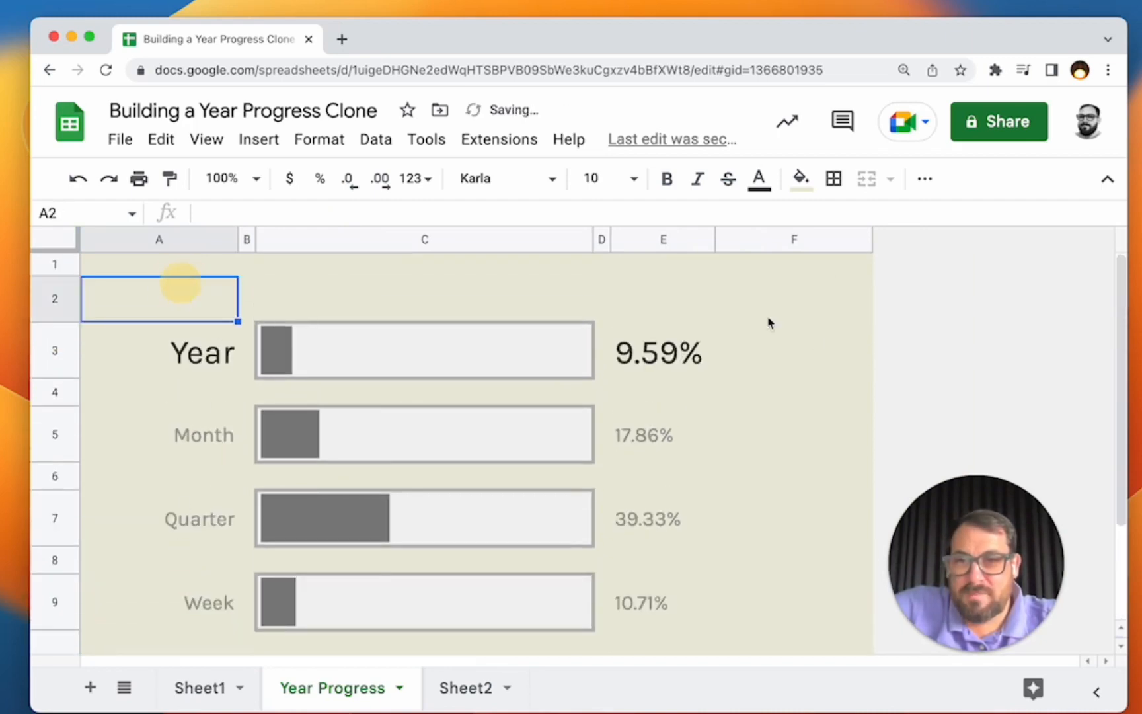
# Step: Delete the empty first row of the Year Progress sheet
pyautogui.click(57, 263)
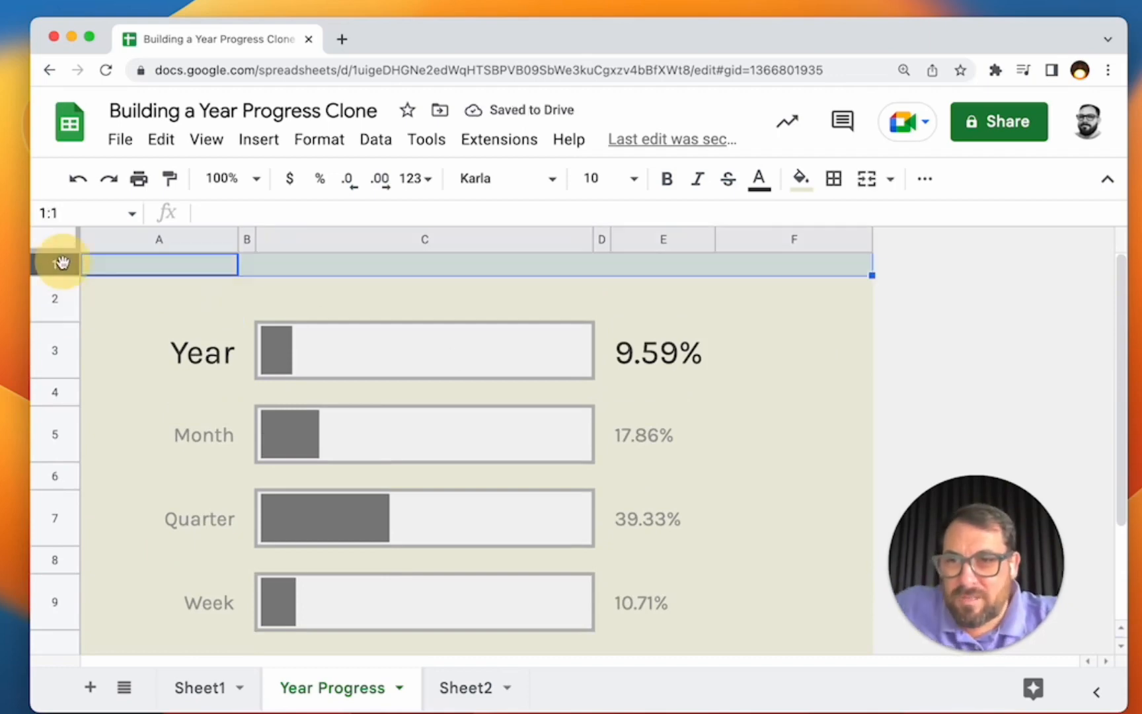
pyautogui.rightClick(57, 263)
pyautogui.click(161, 439)
pyautogui.click(725, 357)
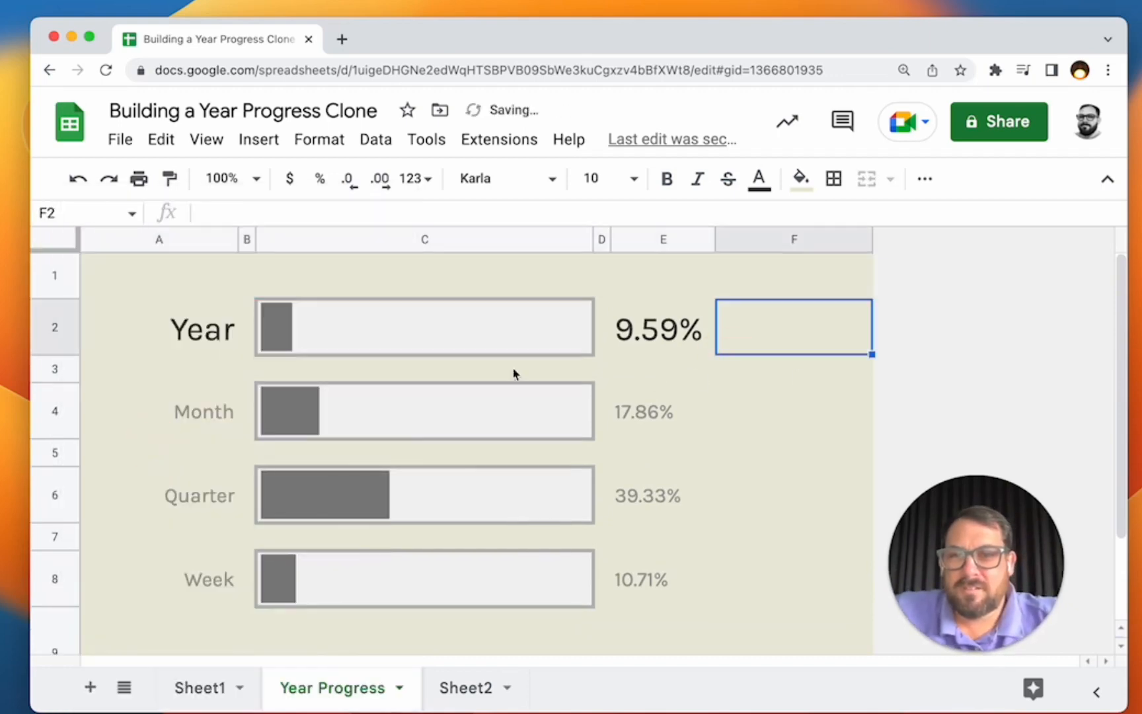
# Step: Set the height of the blank spacer rows 1, 3, 5, 7 and 9 to 25 pixels
pyautogui.click(56, 267)
pyautogui.keyDown('super'); pyautogui.click(56, 369); pyautogui.keyUp('super')
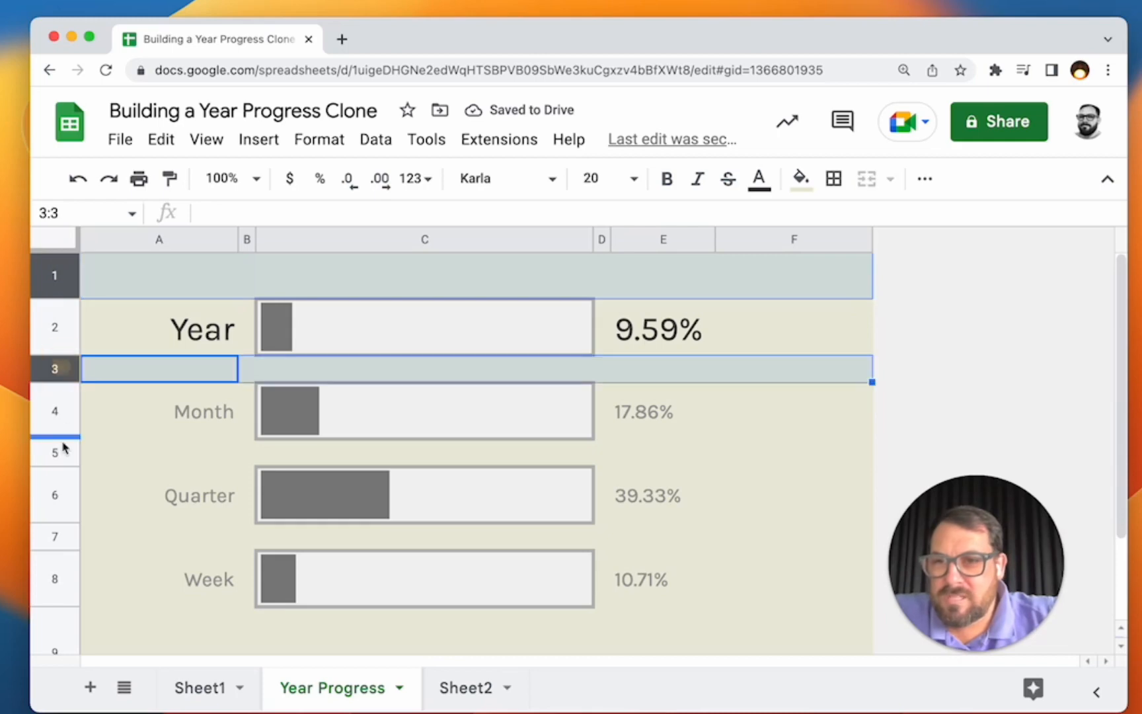
pyautogui.keyDown('super'); pyautogui.click(58, 452); pyautogui.keyUp('super')
pyautogui.keyDown('super'); pyautogui.click(56, 536); pyautogui.keyUp('super')
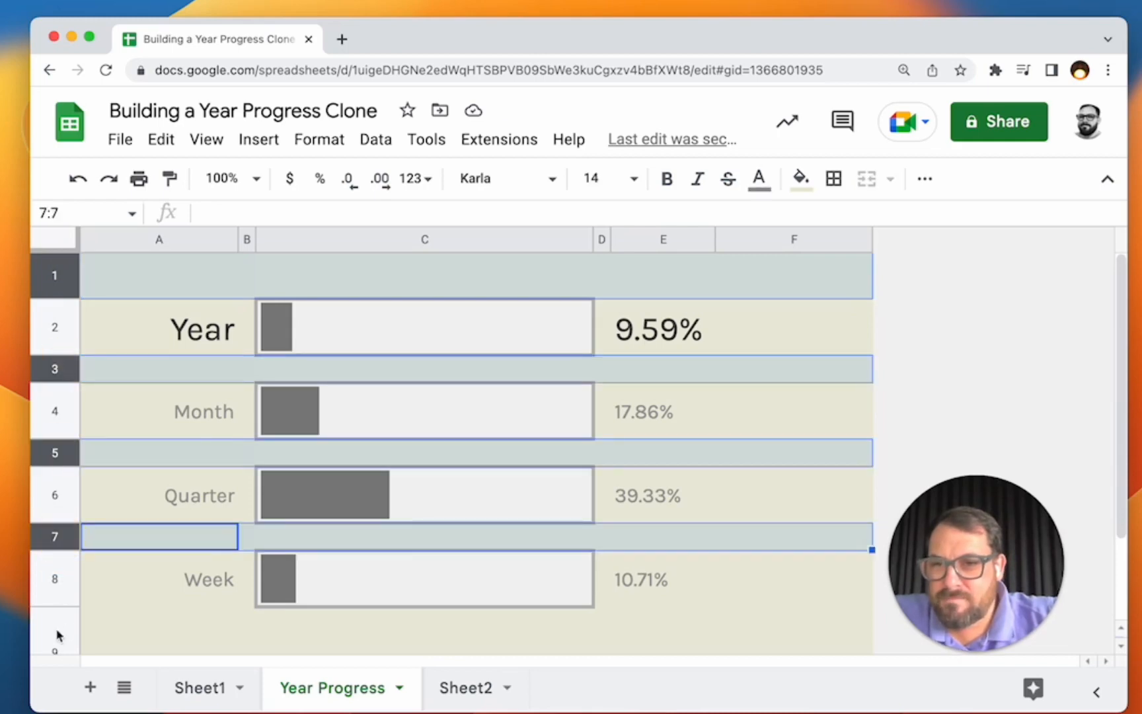
pyautogui.keyDown('super'); pyautogui.click(55, 631); pyautogui.keyUp('super')
pyautogui.rightClick(56, 632)
pyautogui.click(224, 464)
pyautogui.write('5')
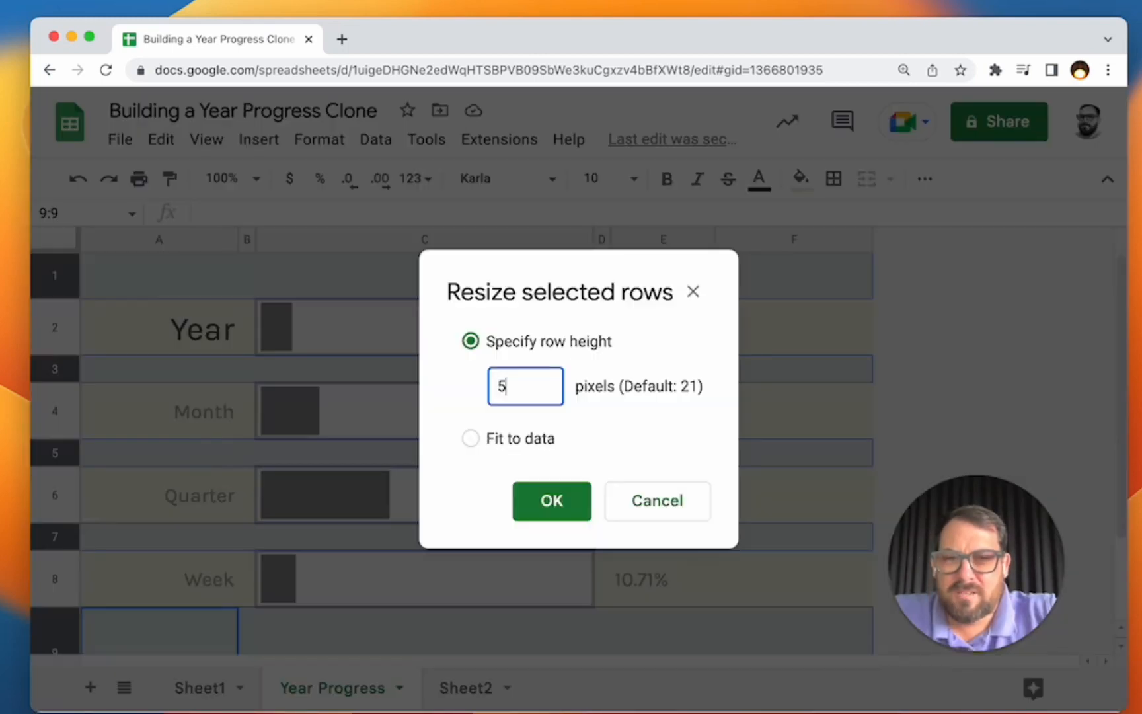
pyautogui.write('25')
pyautogui.press('Return')
pyautogui.click(721, 302)
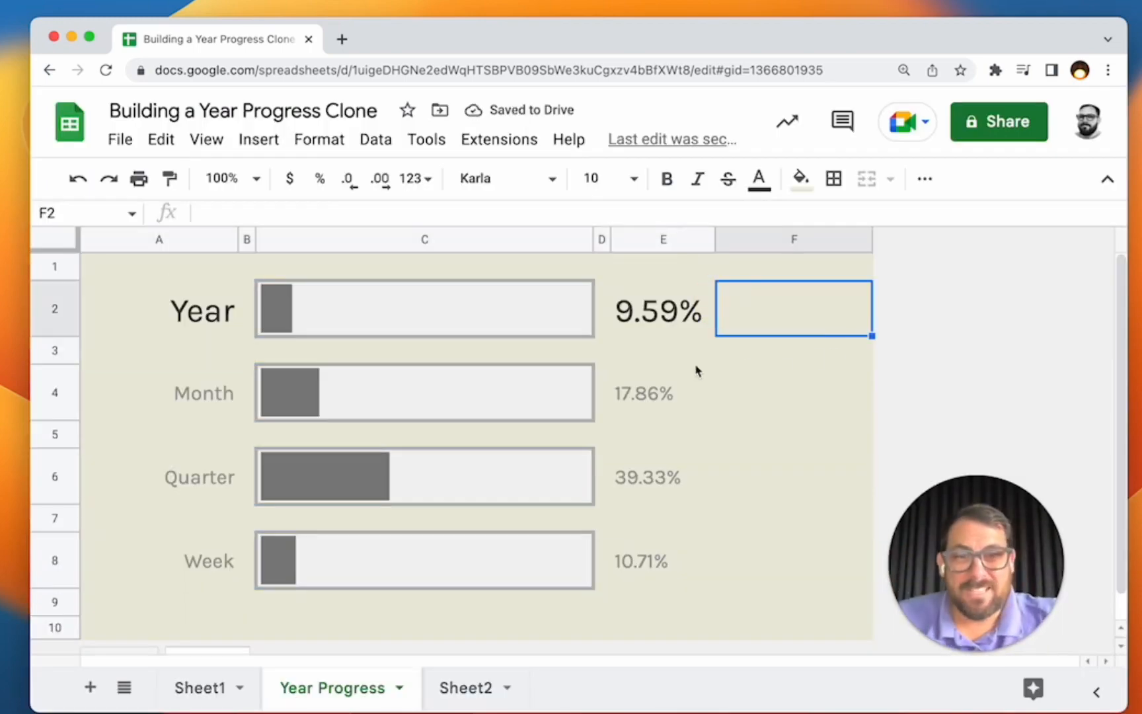
# Step: Review the planning notes in row 3 of Sheet1 and the Quarter and Year formulas on the Year Progress sheet
pyautogui.click(208, 391)
pyautogui.click(202, 497)
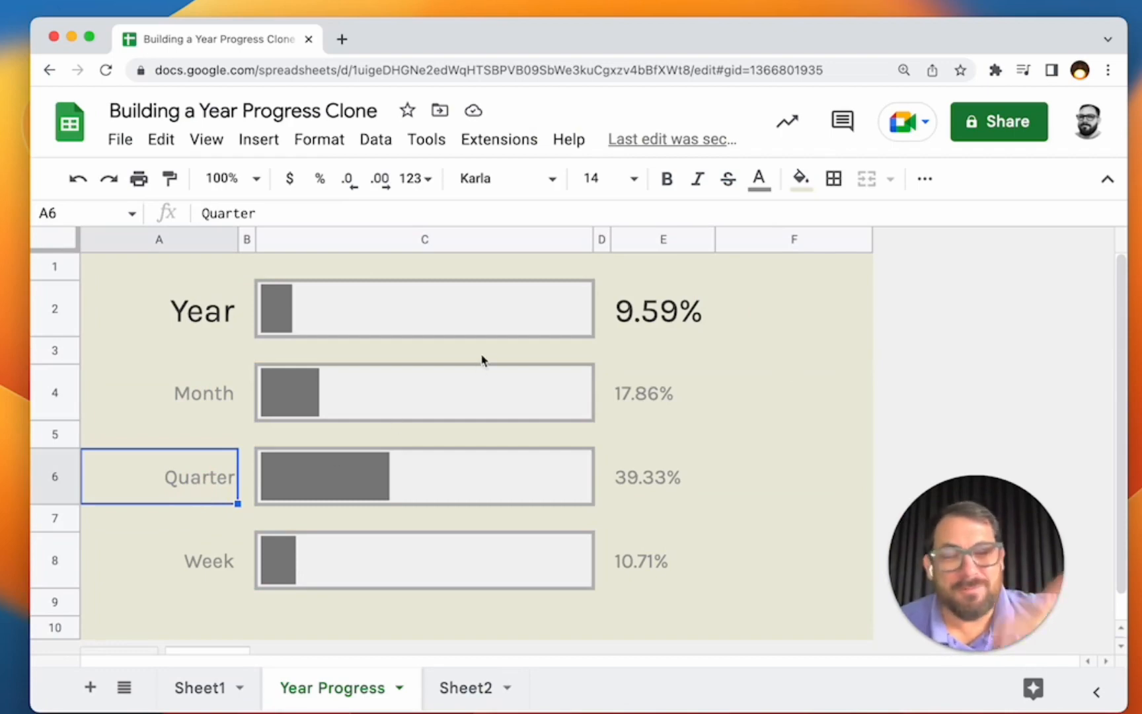
pyautogui.click(225, 684)
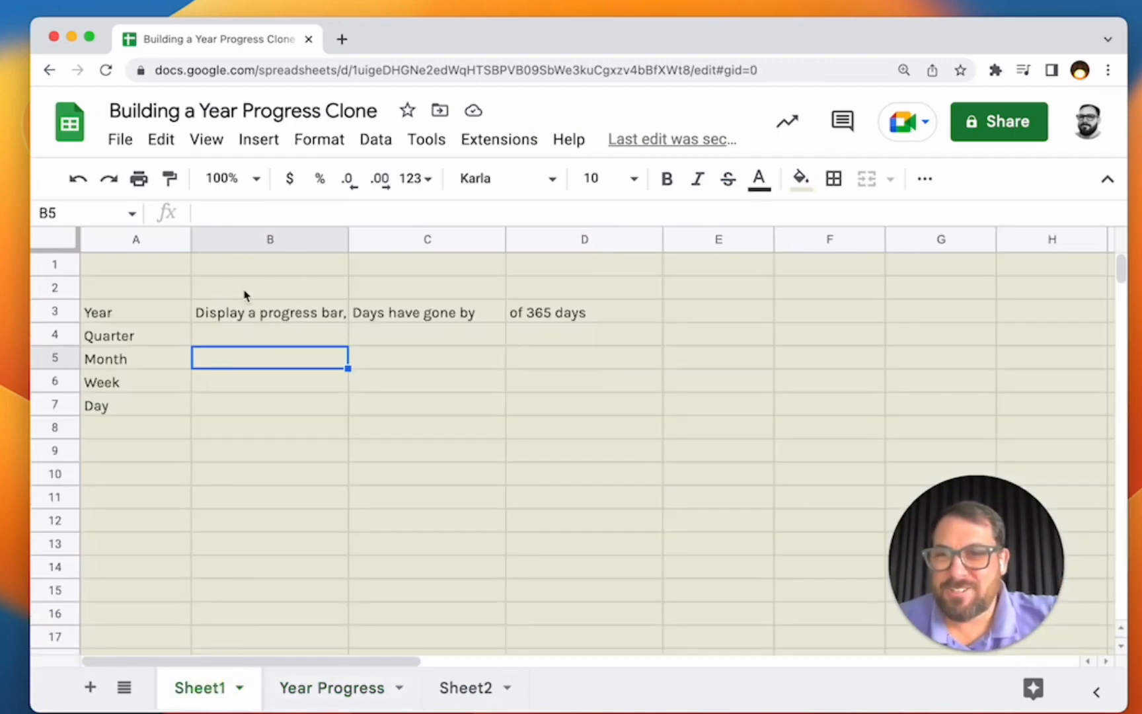
pyautogui.click(240, 313)
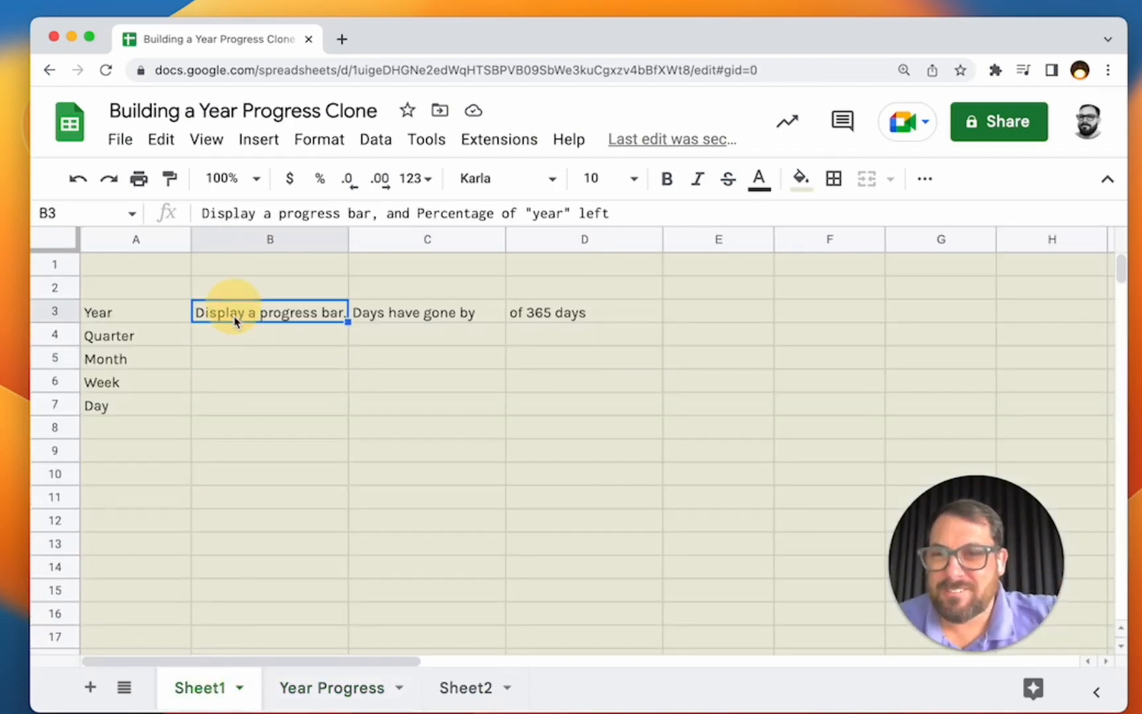
pyautogui.click(407, 318)
pyautogui.click(567, 319)
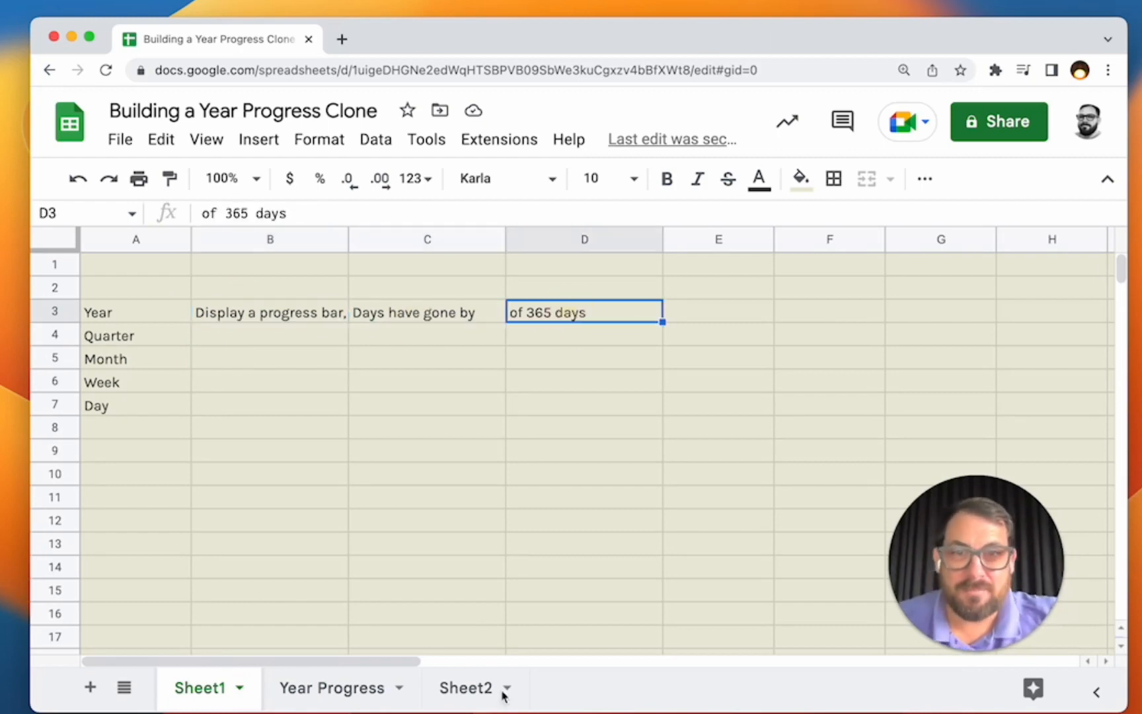
pyautogui.click(348, 688)
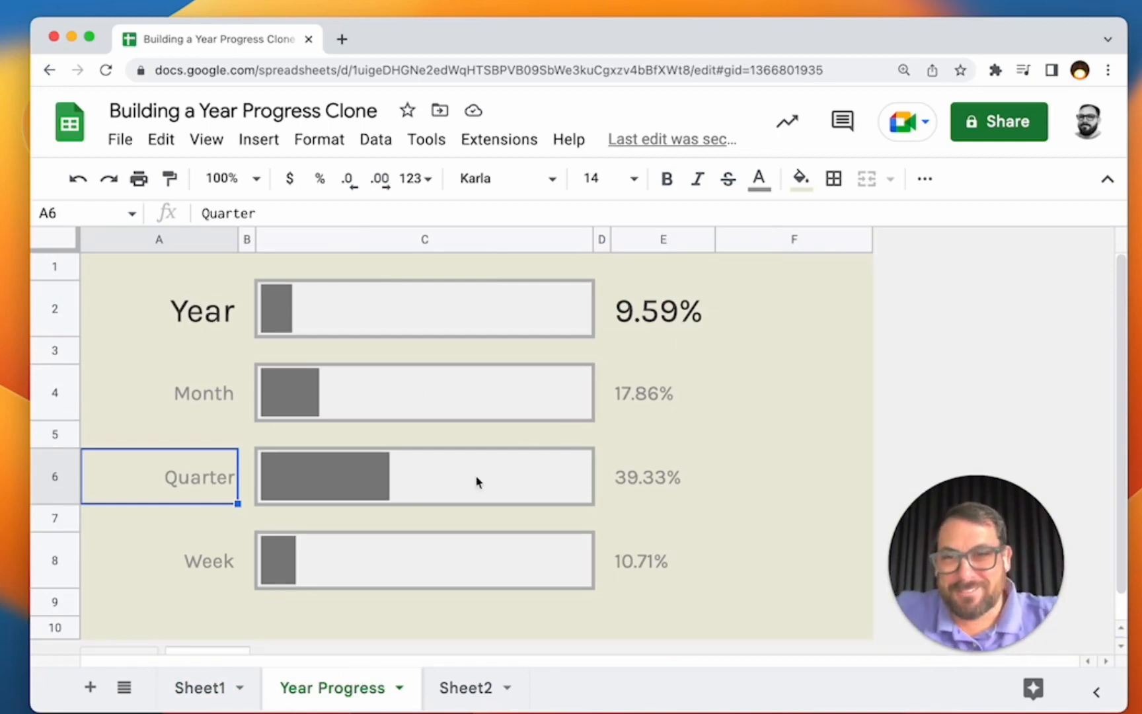
pyautogui.click(402, 501)
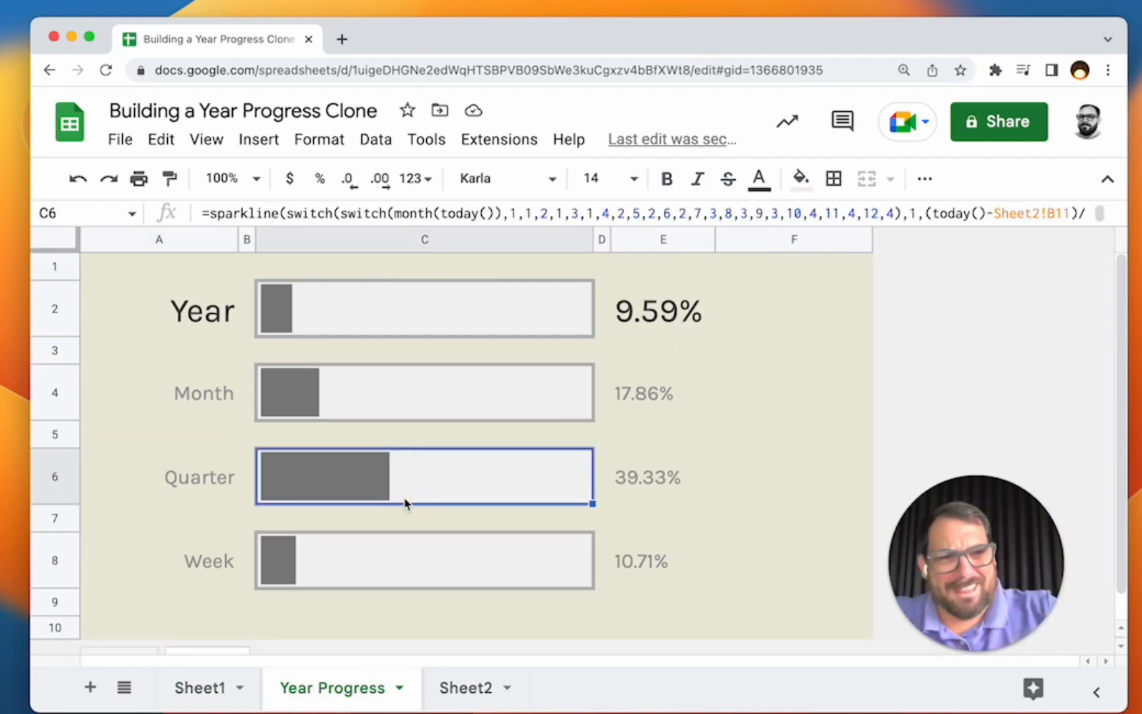
pyautogui.click(336, 316)
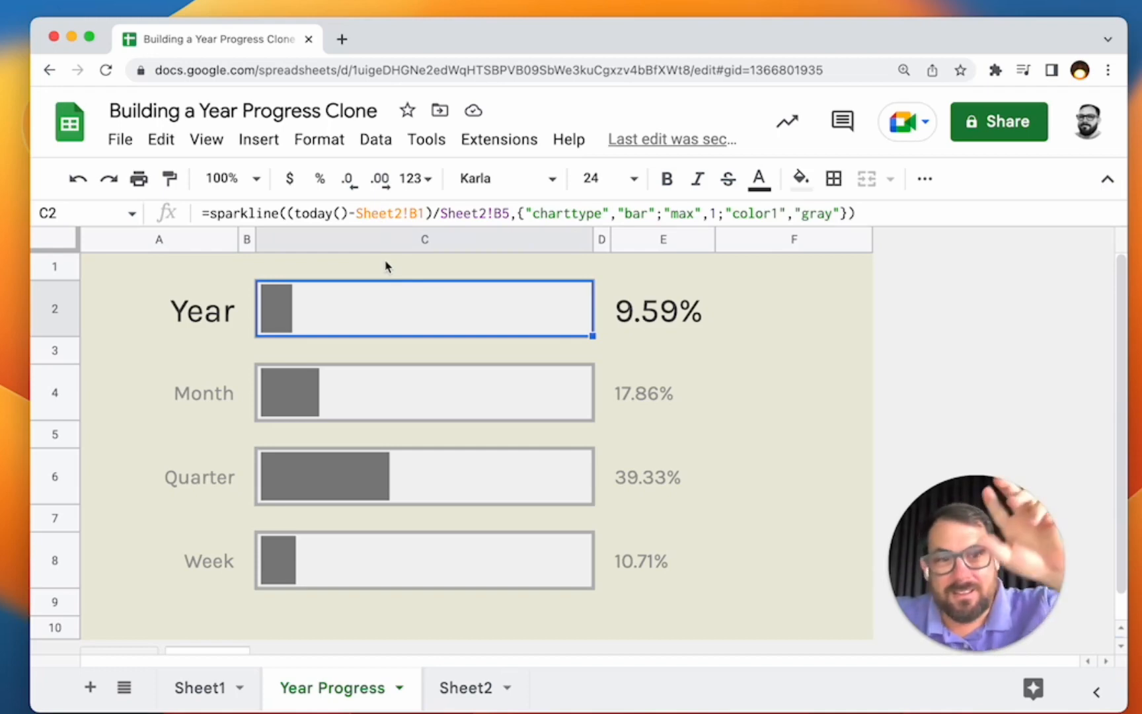
pyautogui.click(625, 309)
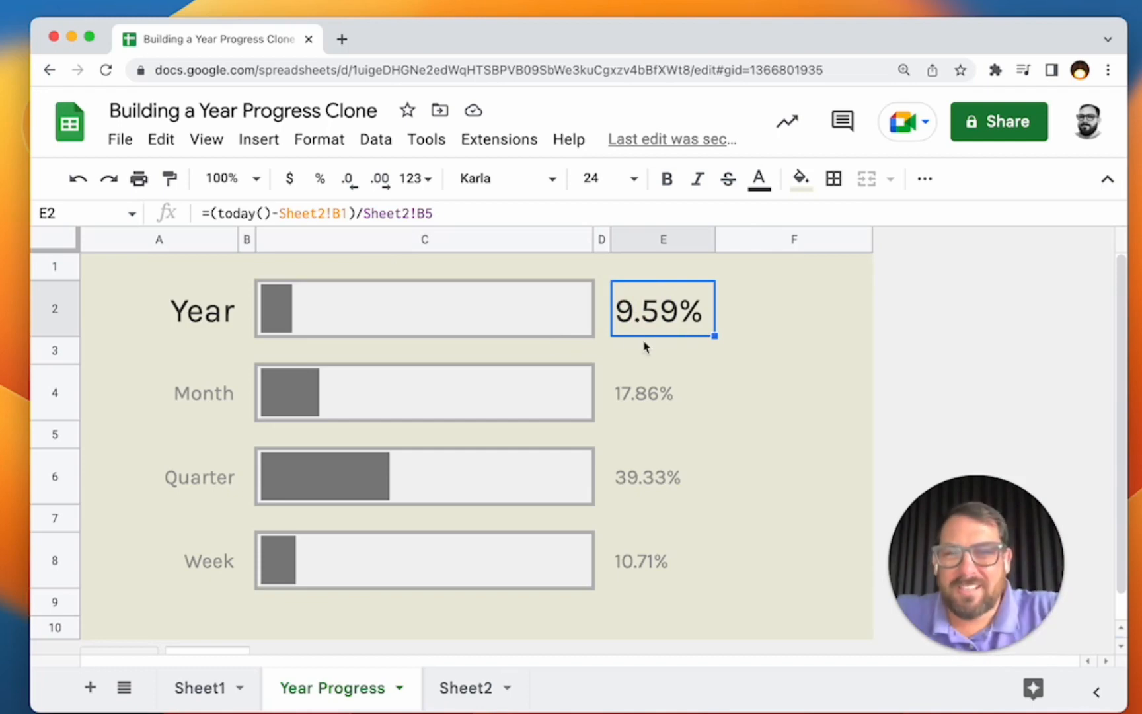
# Step: Replace the date calculation in the Year sparkline formula in C2 with a reference to the percentage in E2
pyautogui.click(559, 333)
pyautogui.moveTo(287, 212); pyautogui.dragTo(510, 212)
pyautogui.press('BackSpace')
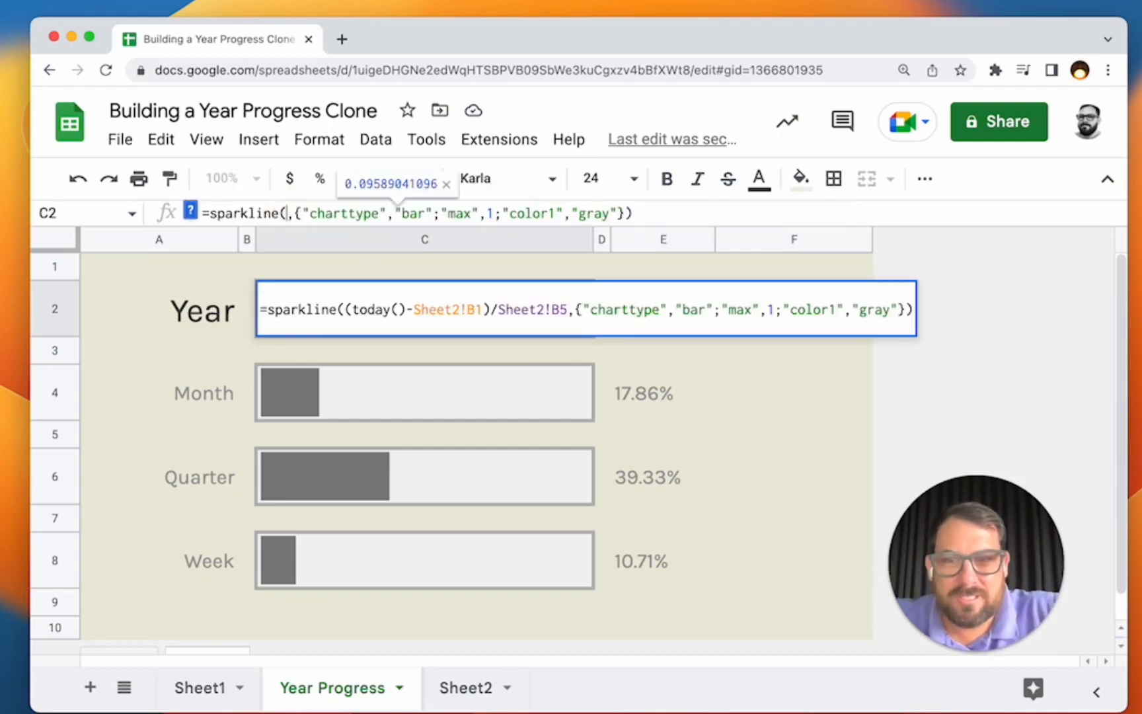
pyautogui.click(713, 306)
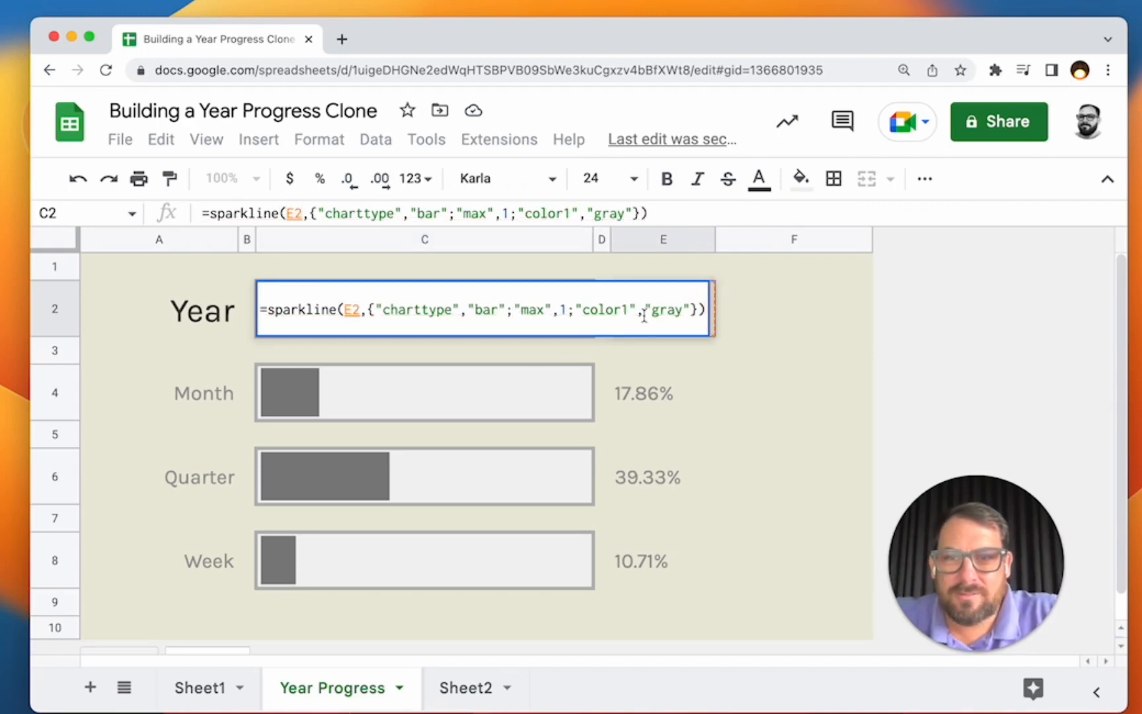
pyautogui.press('Return')
pyautogui.click(375, 311)
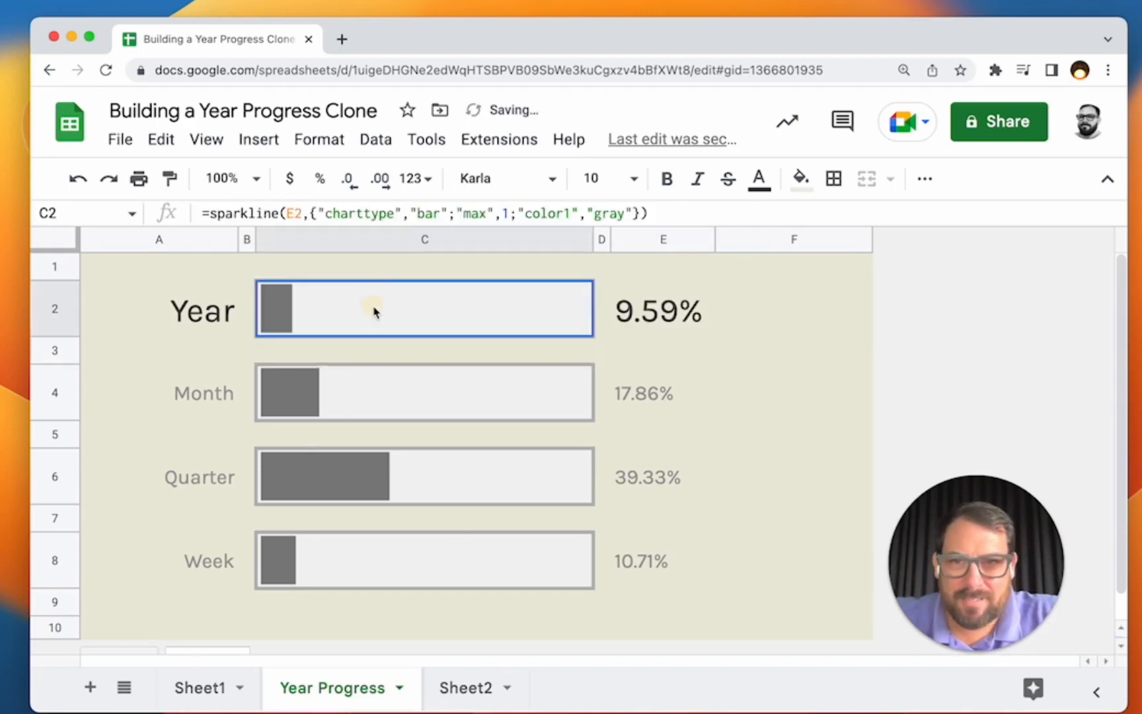
pyautogui.click(665, 312)
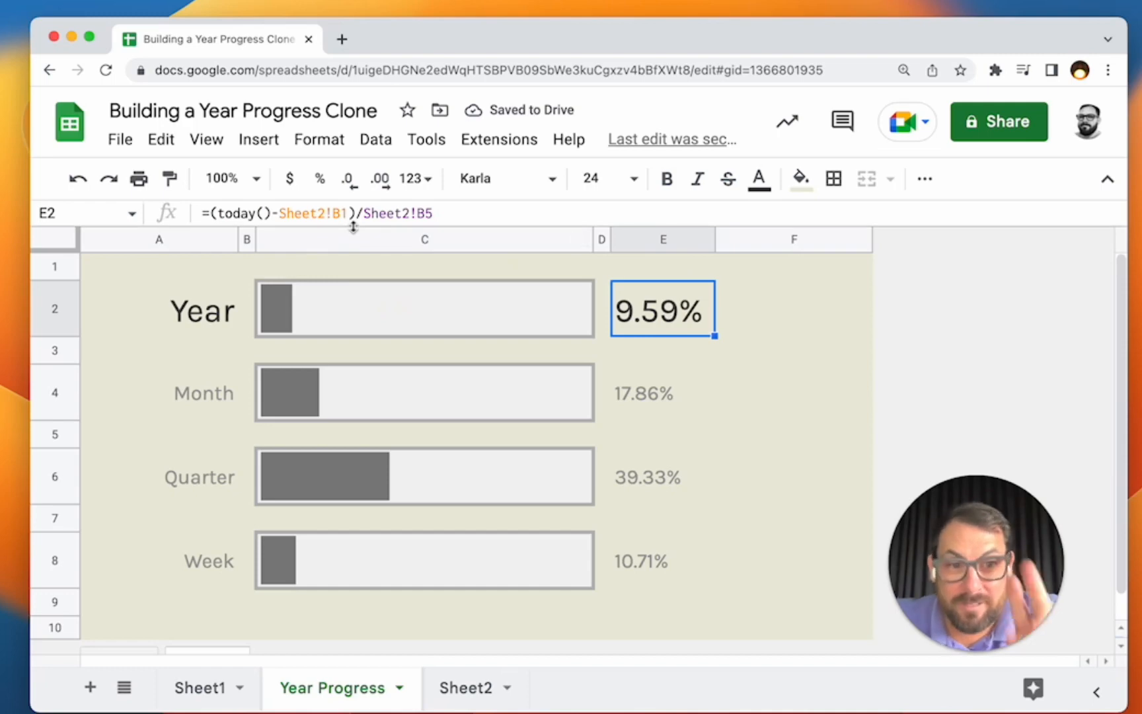
pyautogui.click(360, 328)
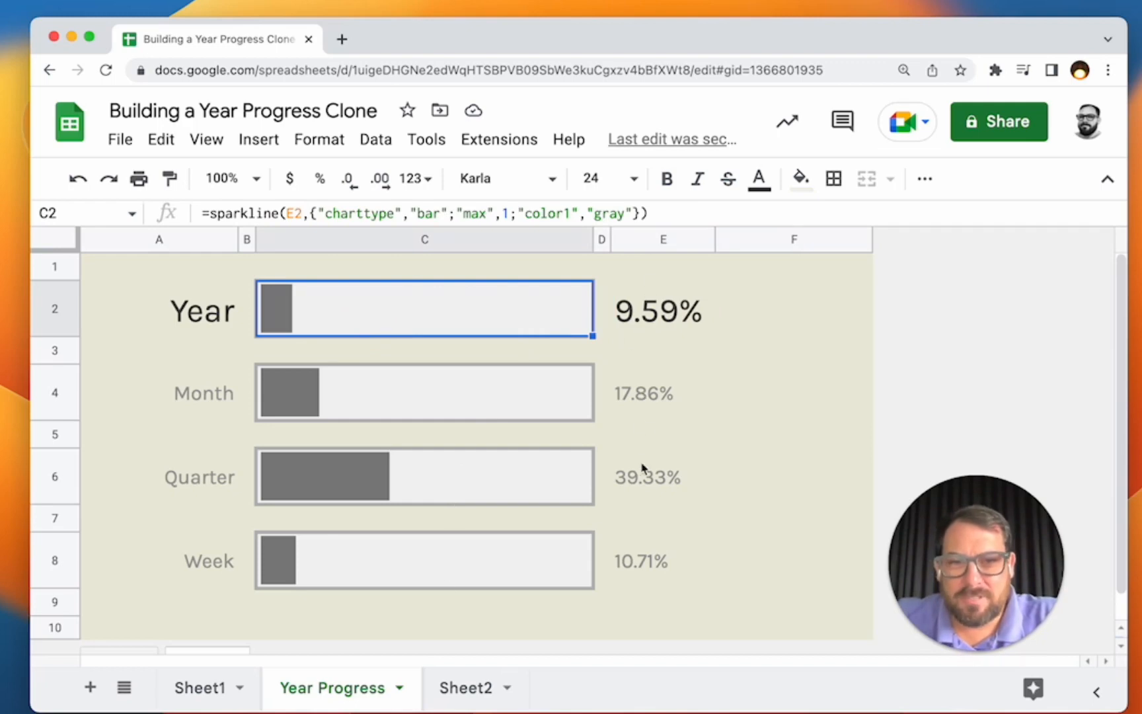
# Step: Try the Elsie font on the percentages in E2:E8, and apply Press Start 2P instead
pyautogui.click(659, 329)
pyautogui.moveTo(652, 310); pyautogui.dragTo(650, 580)
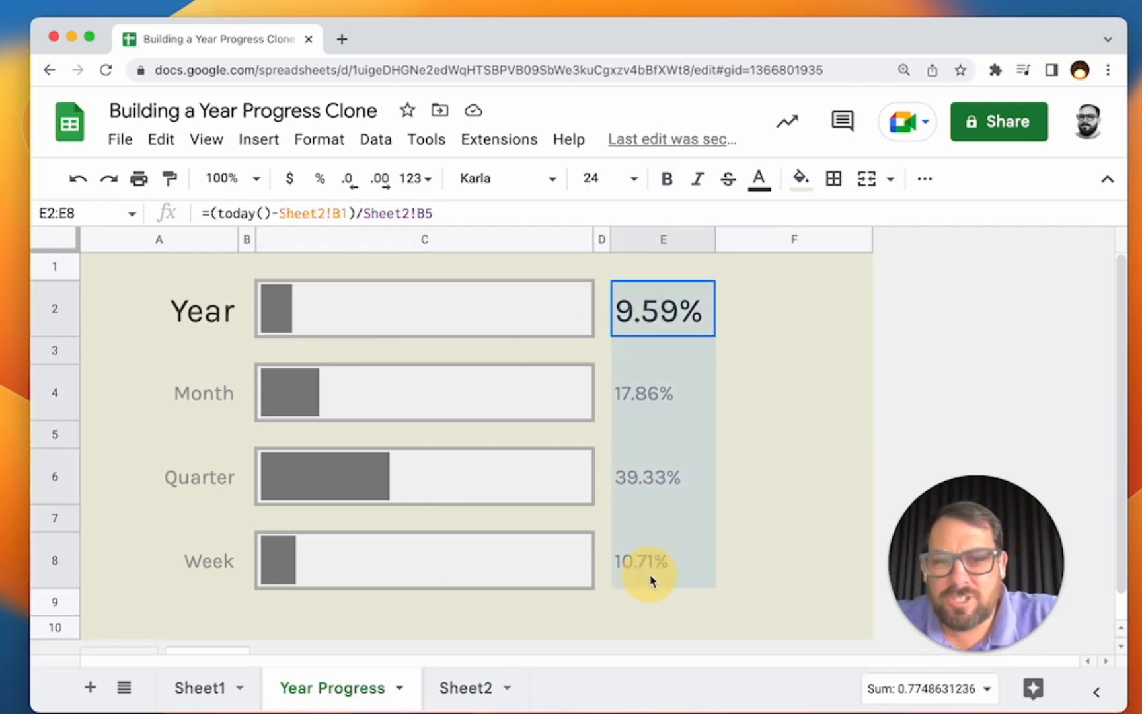
pyautogui.click(492, 179)
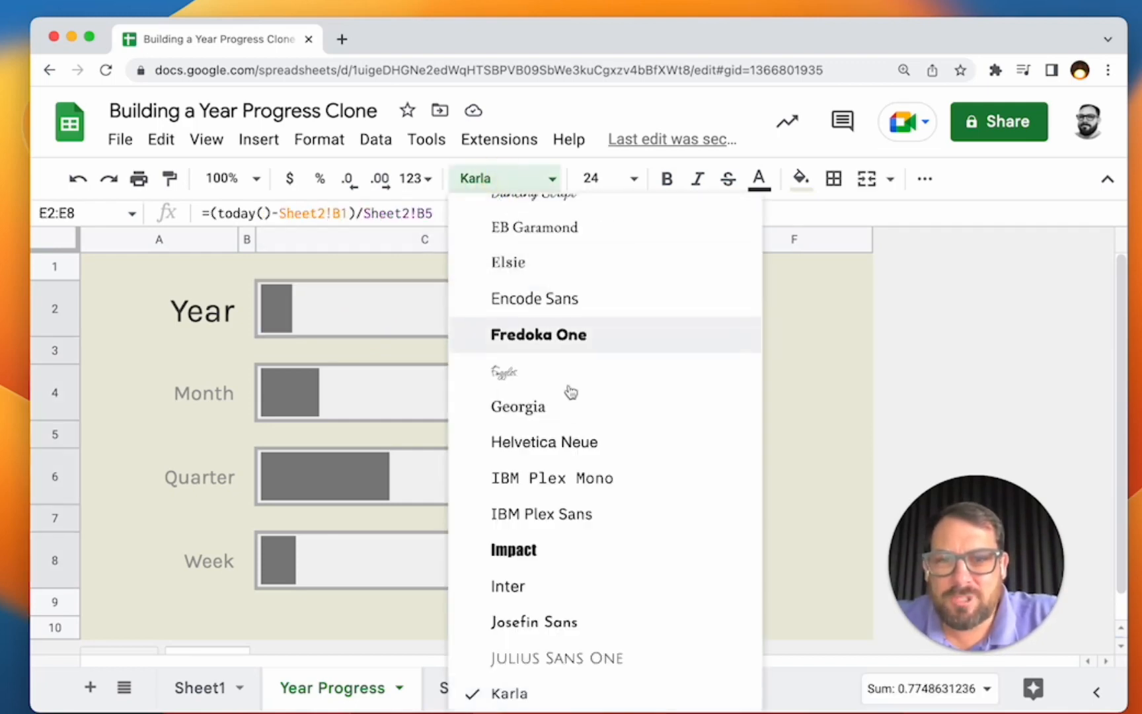
pyautogui.click(523, 262)
pyautogui.click(496, 178)
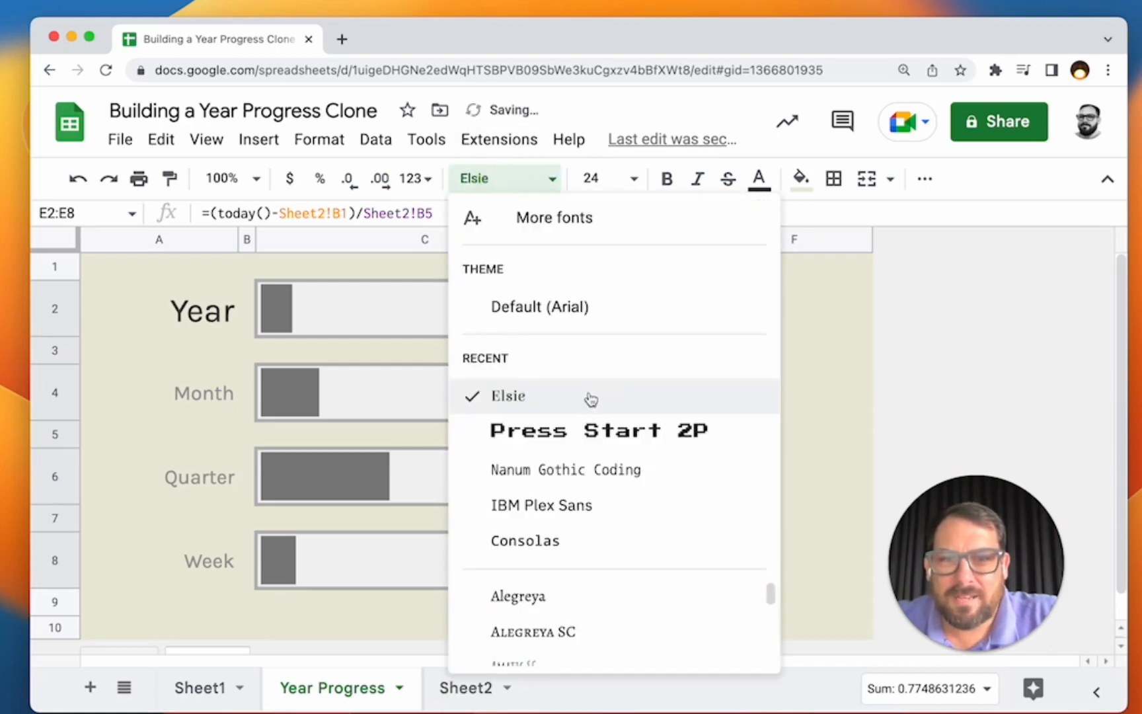
pyautogui.click(549, 431)
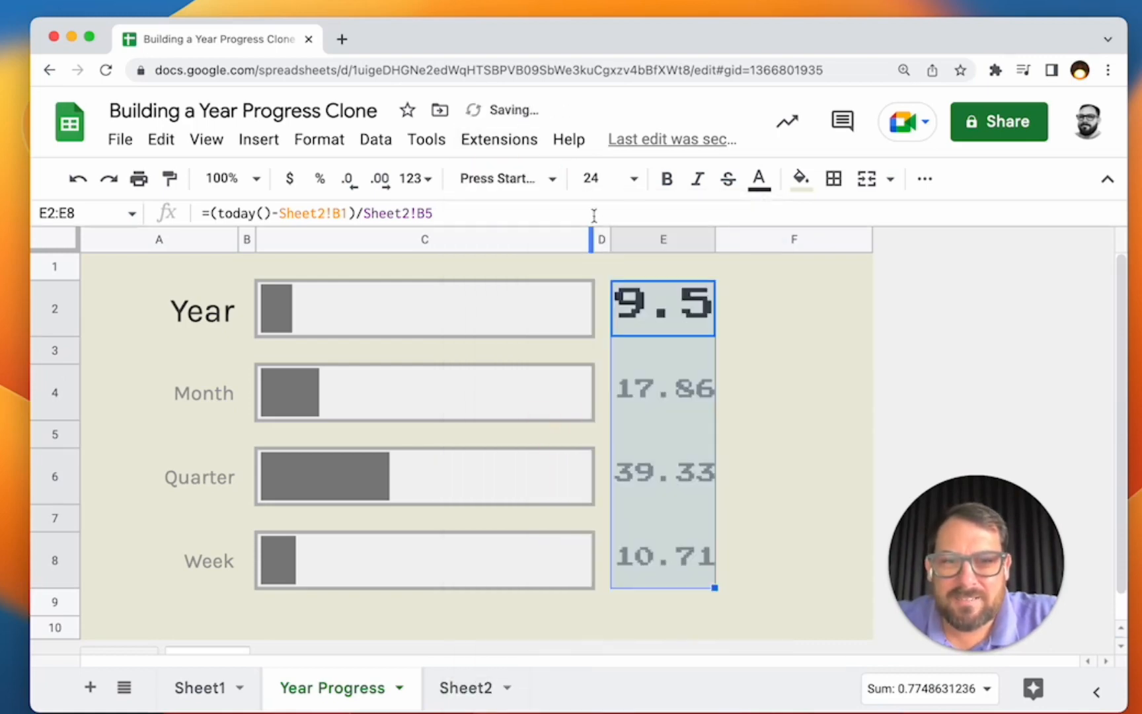
# Step: Try the Consolas and Nanum Gothic Coding fonts on the percentages in E2:E8
pyautogui.click(492, 179)
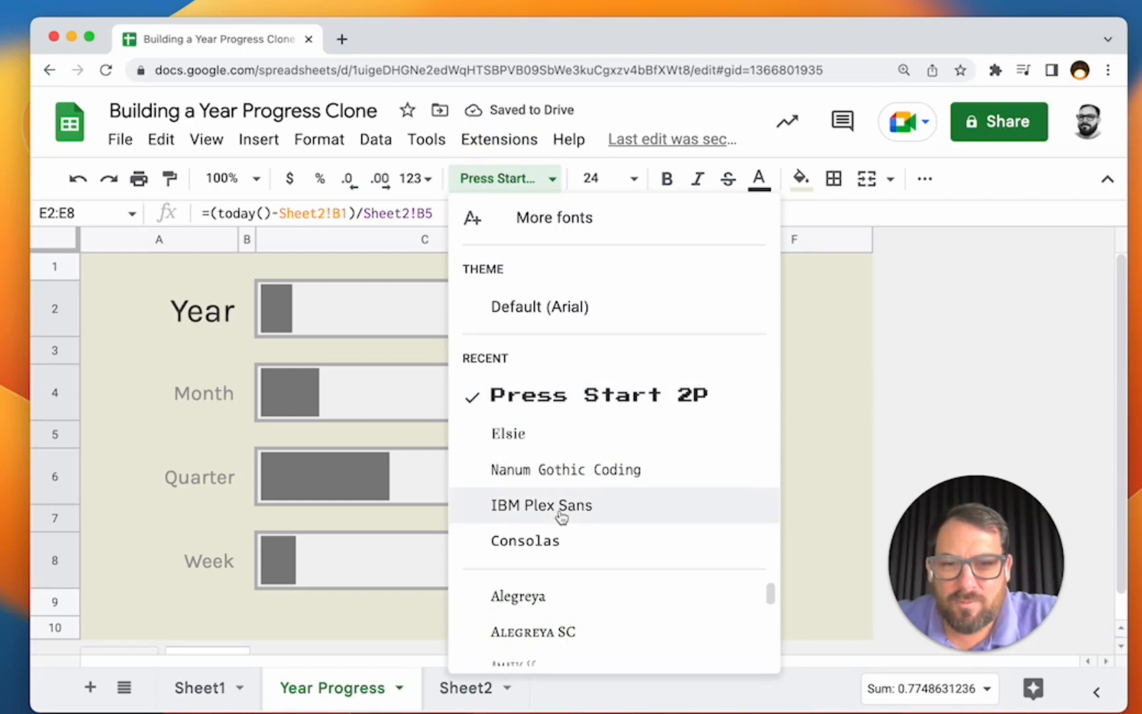
pyautogui.click(541, 542)
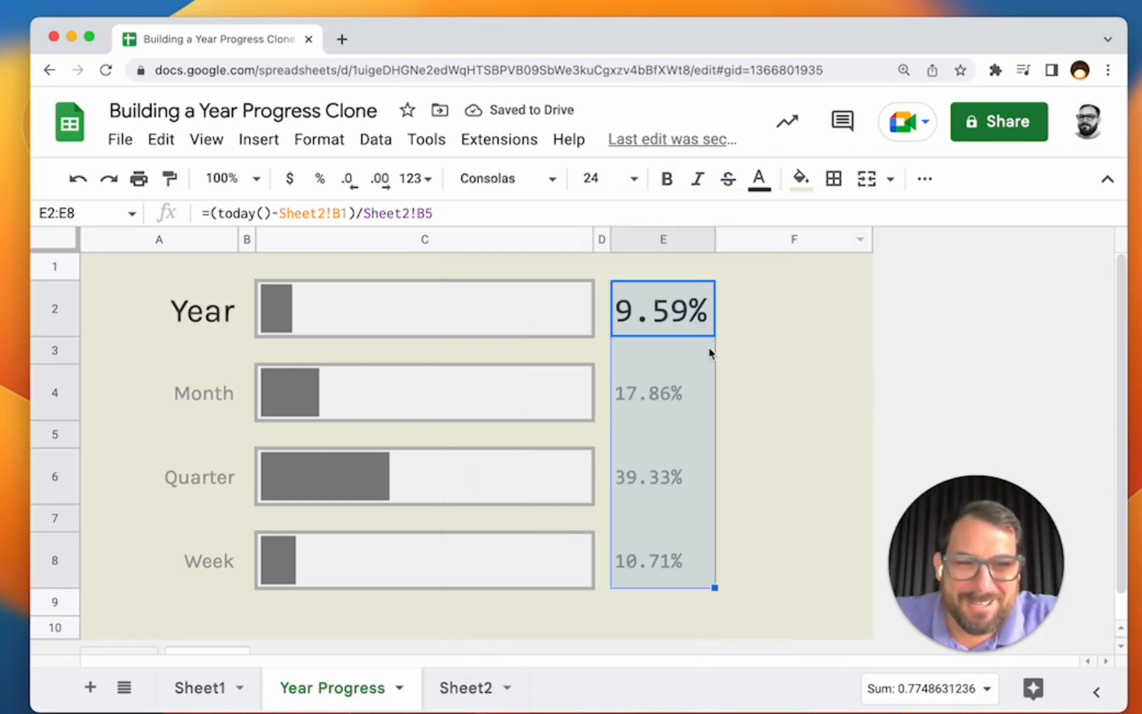
pyautogui.click(502, 178)
pyautogui.click(569, 505)
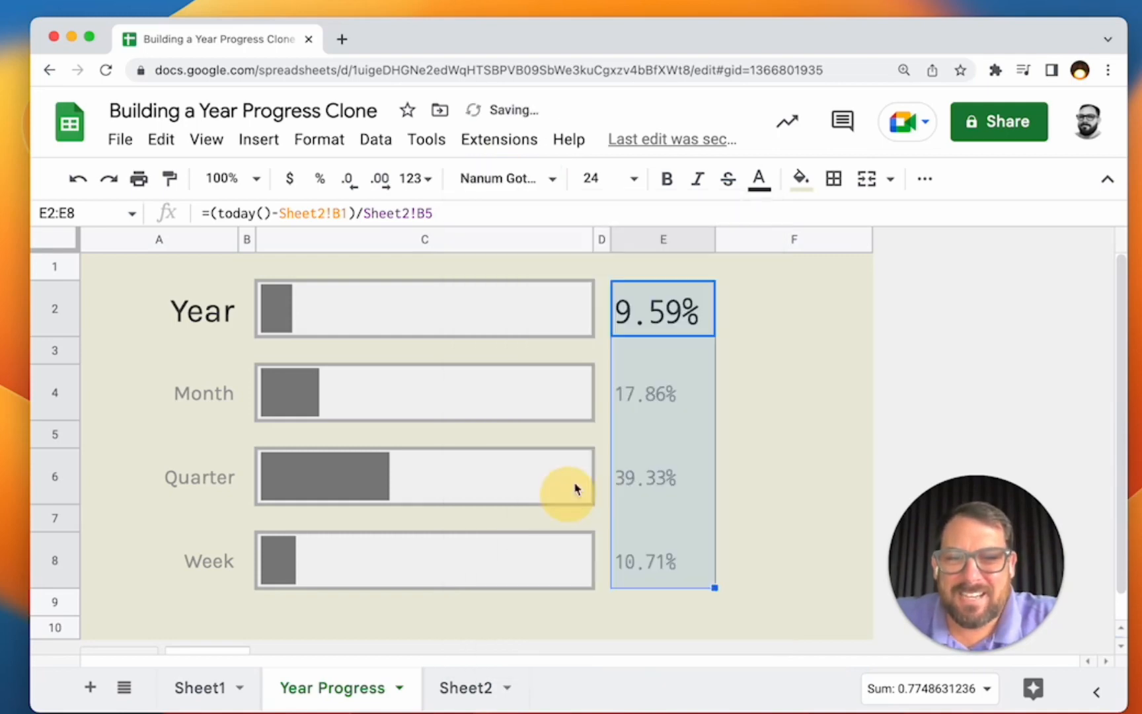
# Step: Try the Dancing Script font on the percentages in E2:E8
pyautogui.click(494, 189)
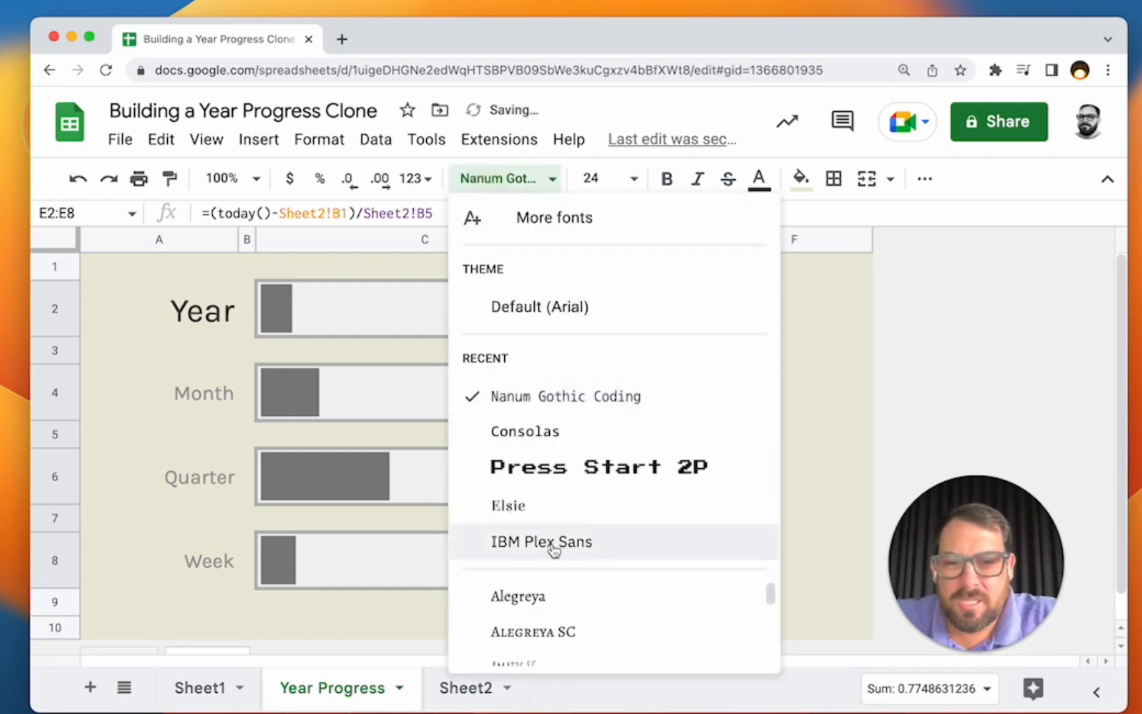
pyautogui.scroll(-10, 586, 628)
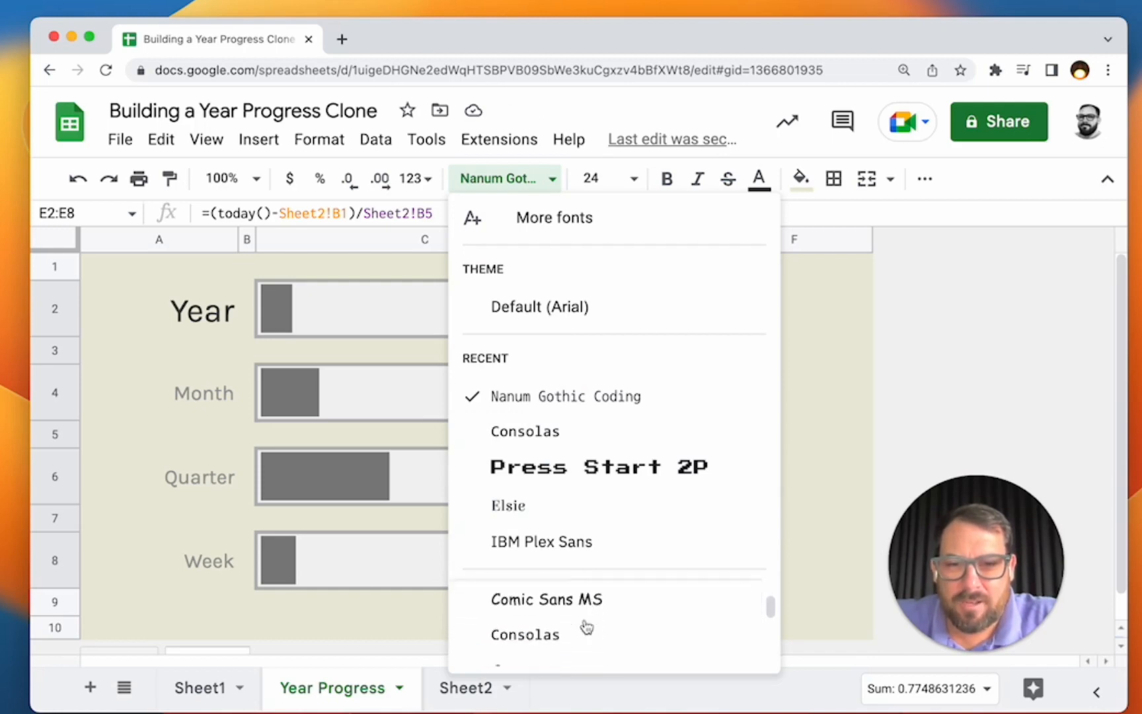
pyautogui.scroll(-3, 584, 627)
pyautogui.click(585, 632)
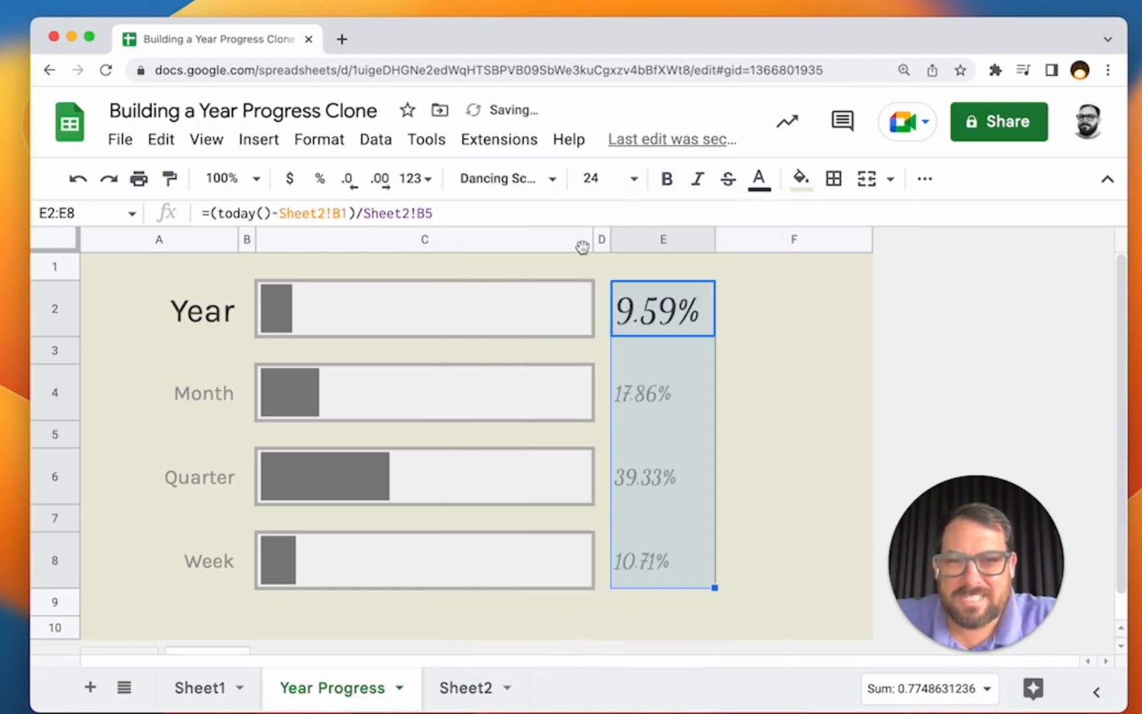
# Step: Set the font of the percentages in E2:E8 to Karla
pyautogui.click(501, 177)
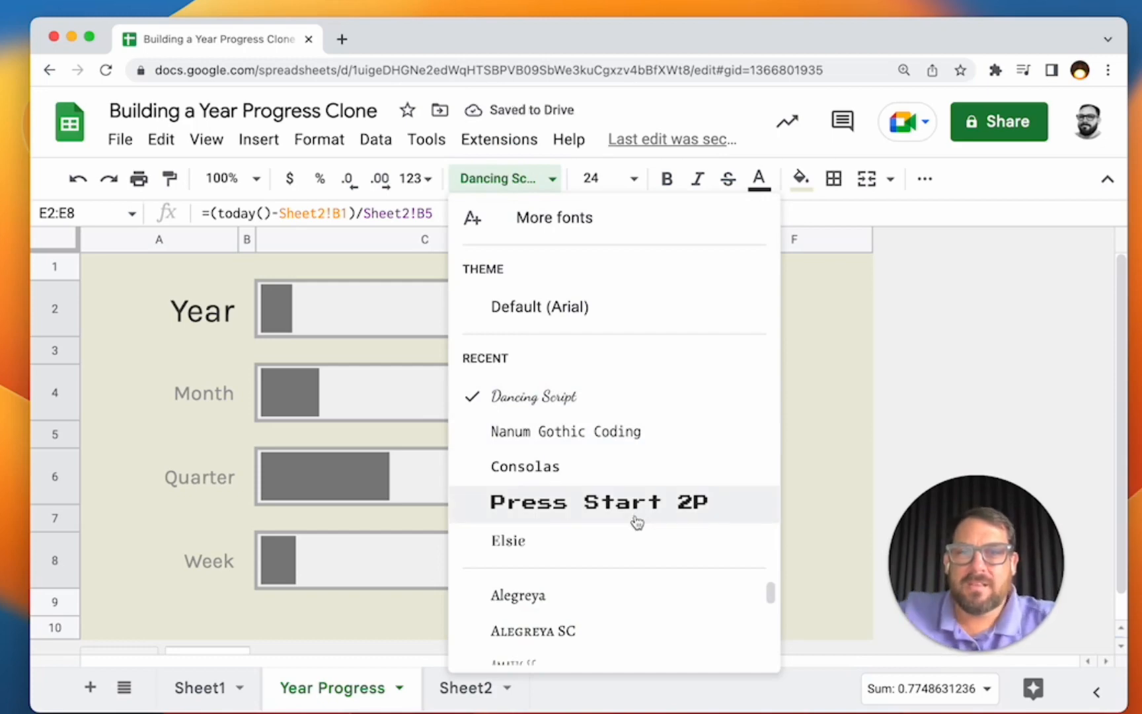
pyautogui.scroll(-15, 590, 631)
pyautogui.scroll(-2, 582, 644)
pyautogui.scroll(8, 582, 645)
pyautogui.scroll(2, 582, 644)
pyautogui.click(570, 624)
pyautogui.click(671, 395)
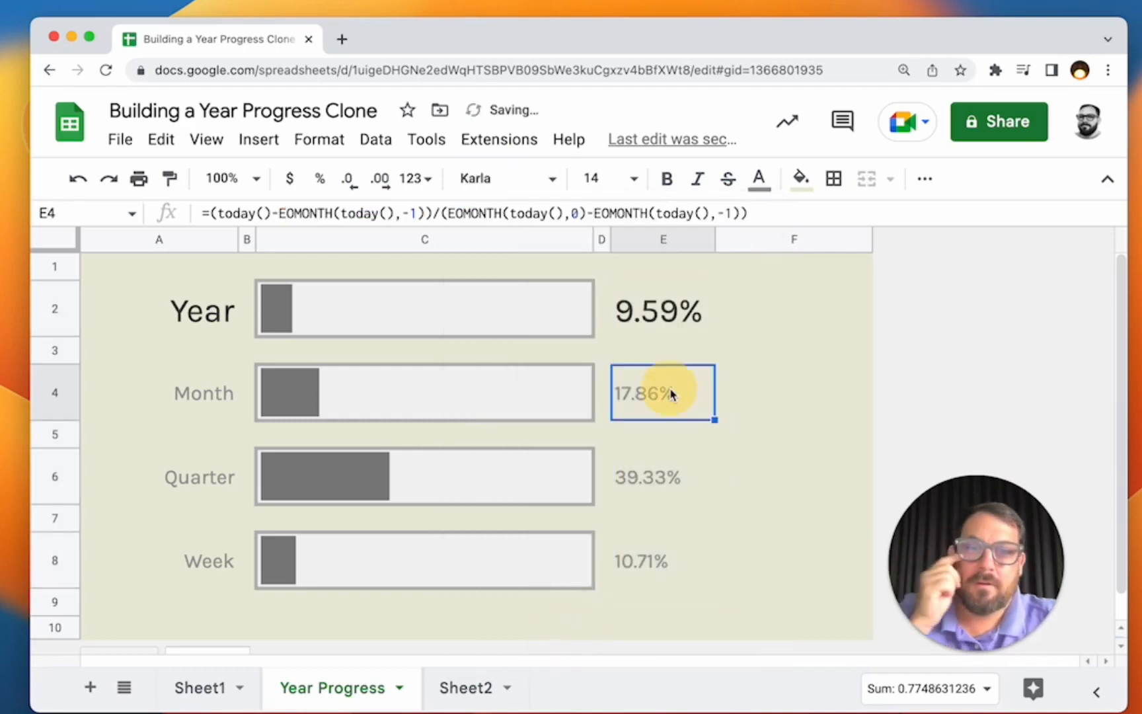
pyautogui.click(667, 310)
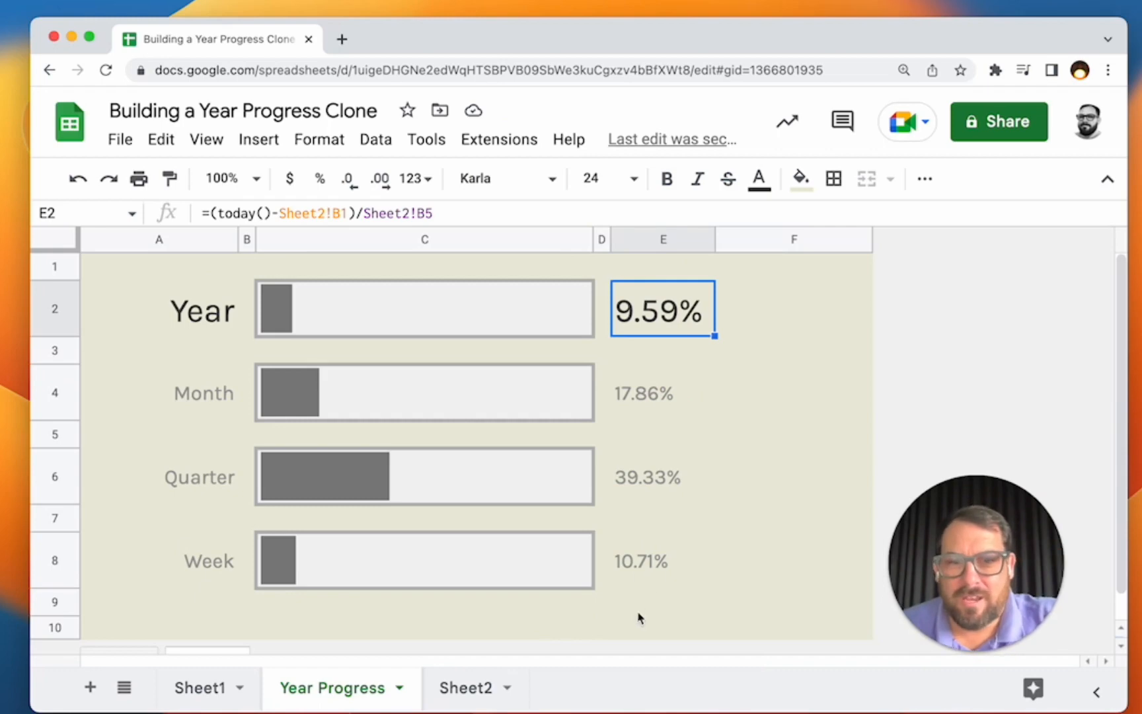
pyautogui.click(660, 613)
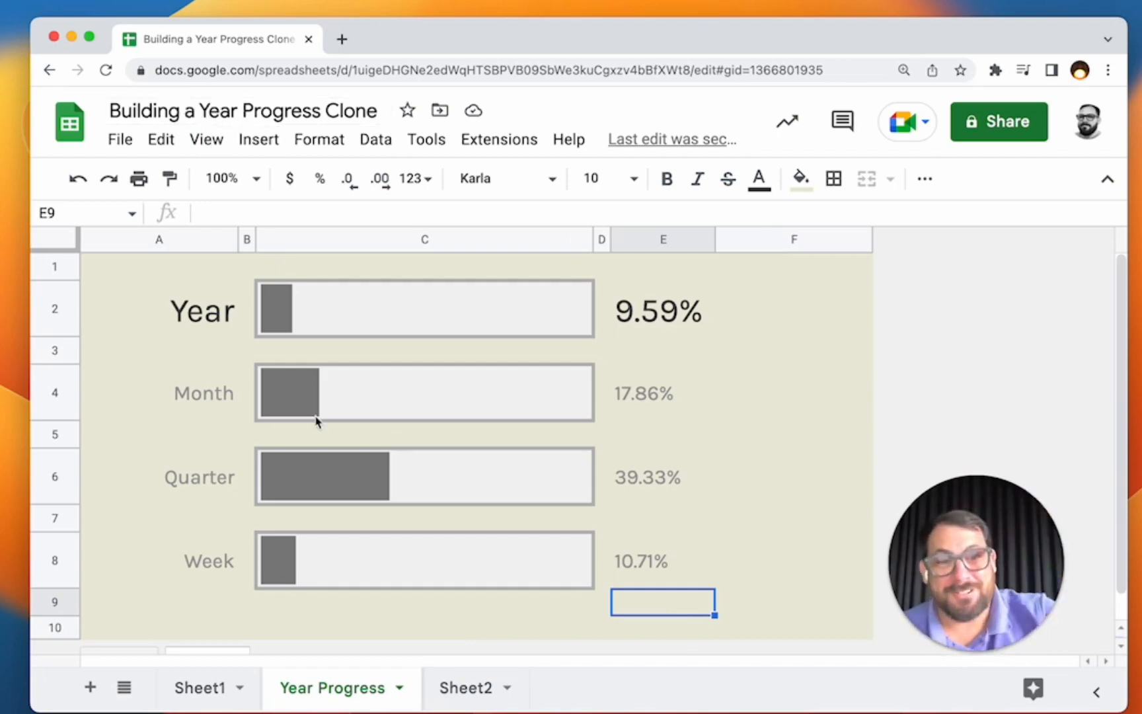
pyautogui.click(371, 313)
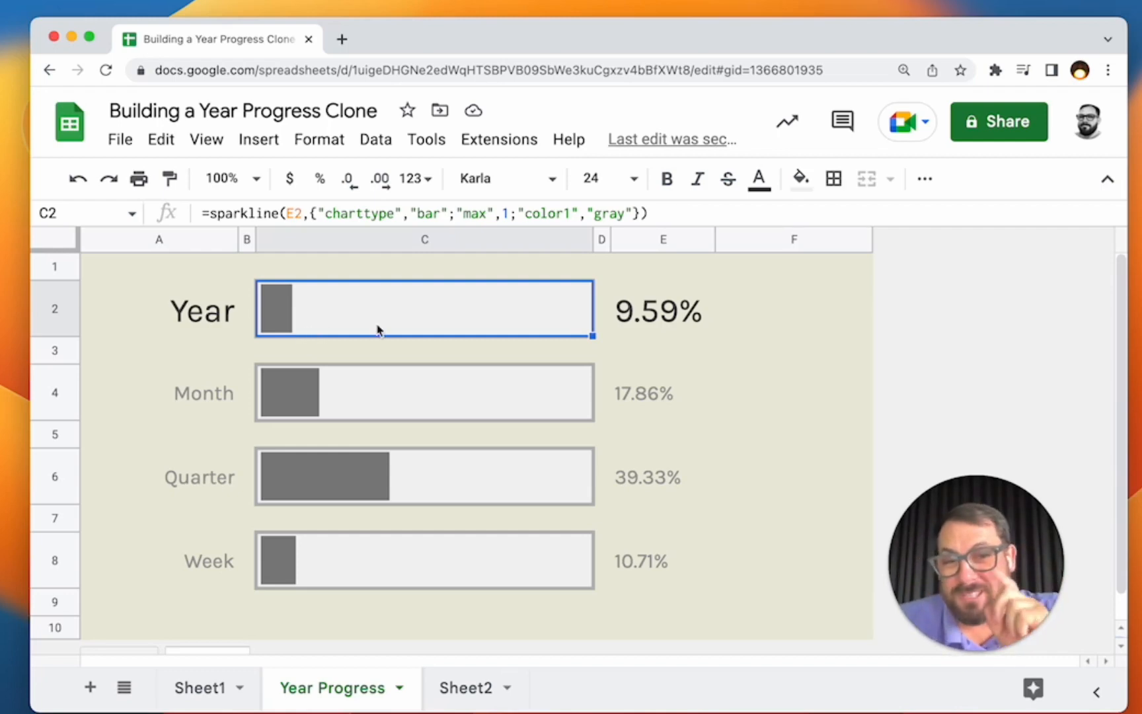
pyautogui.click(654, 320)
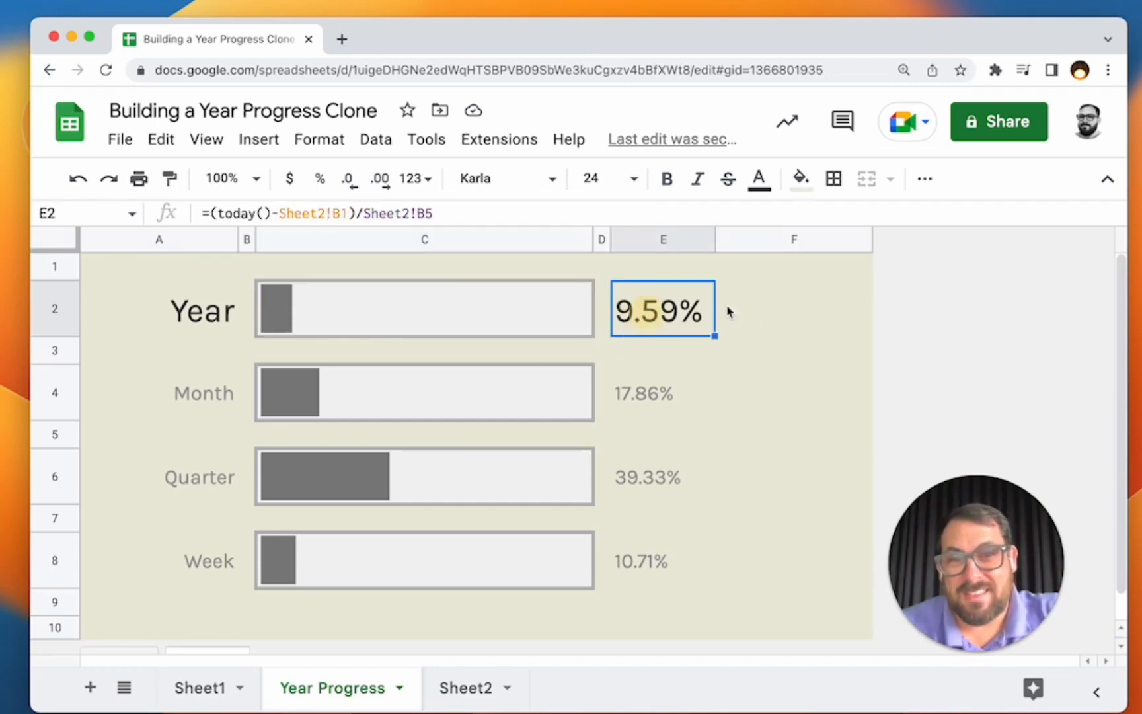